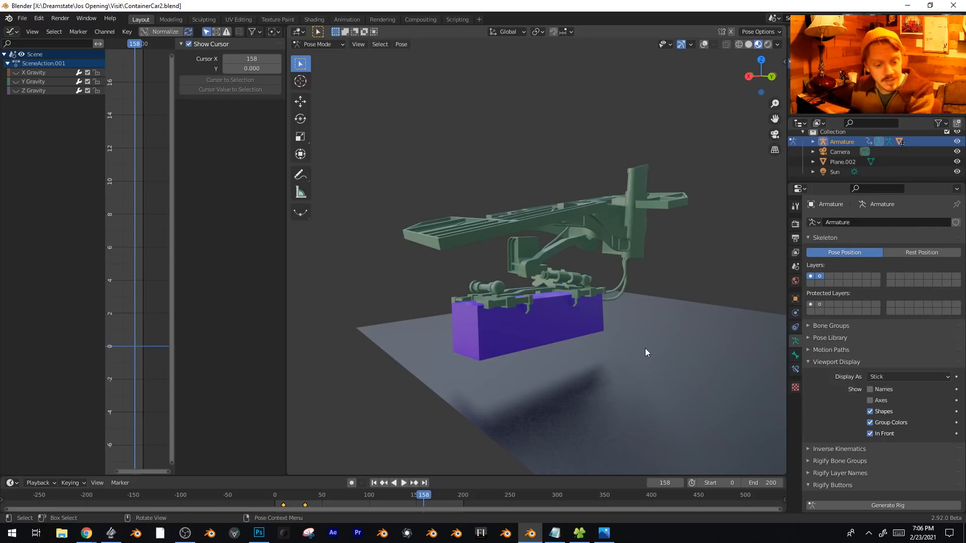
# Switch to the Photos viewer and browse the vehicle reference photos from the silver station wagon to TEXTURE-SAMPLER.jpg.
pyautogui.hotkey('alt', 'Tab')
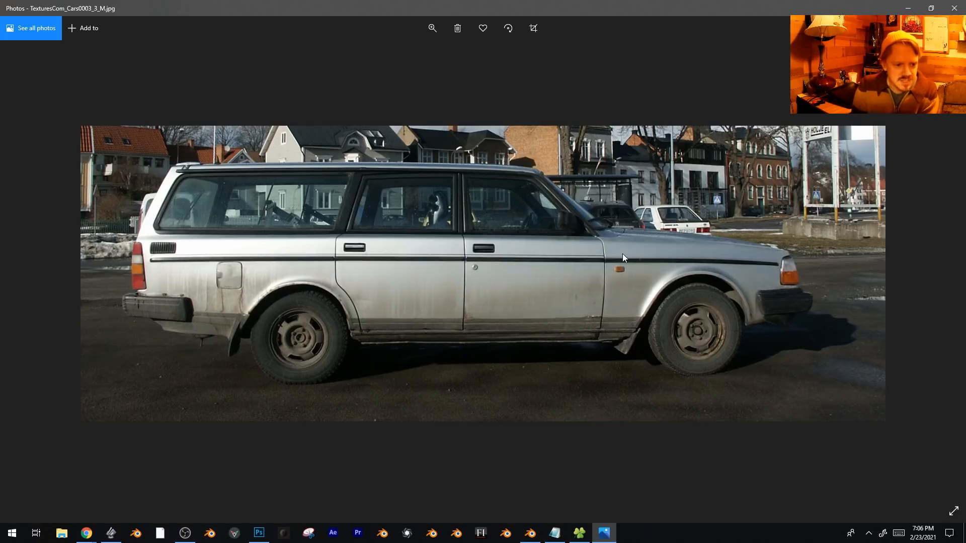
pyautogui.press('Right')
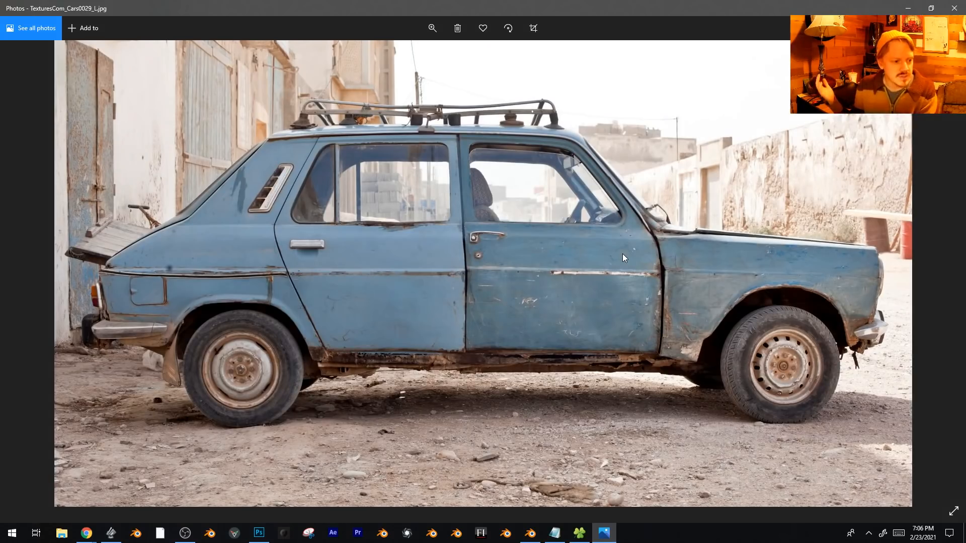
pyautogui.press('Right')
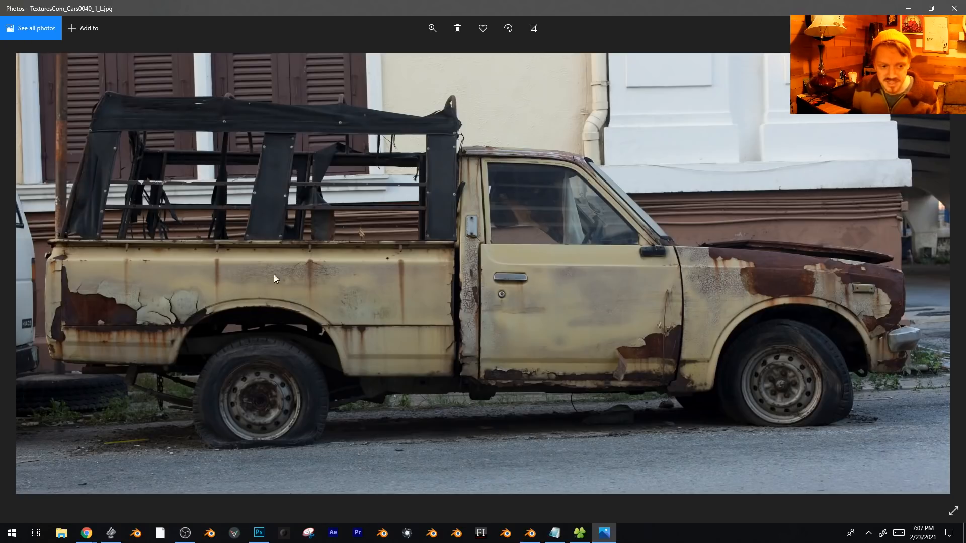
pyautogui.press('Right')
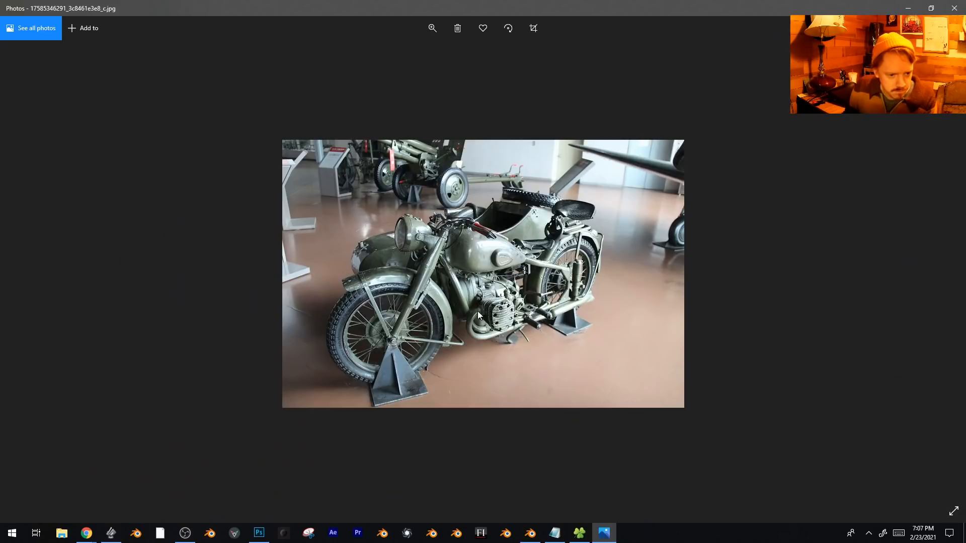
pyautogui.press('Right')
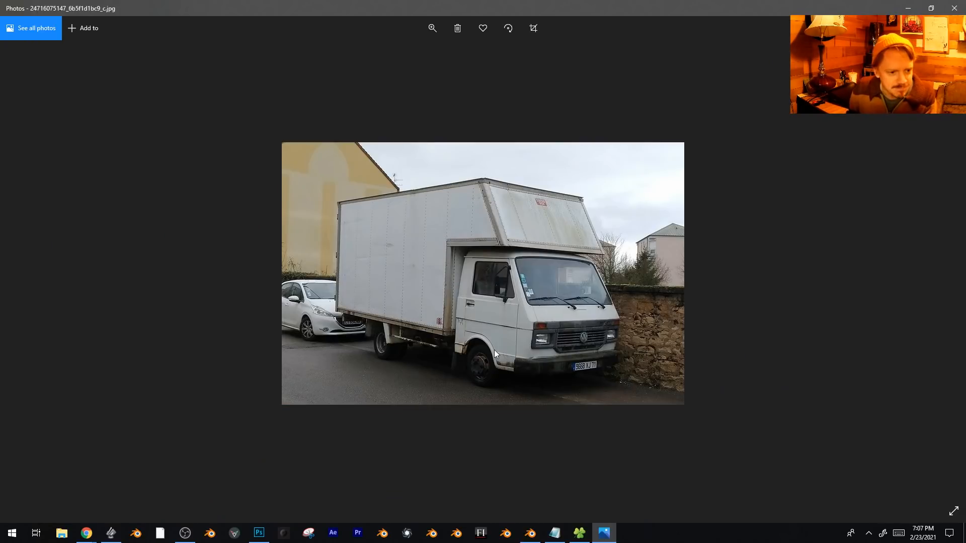
pyautogui.press('Right')
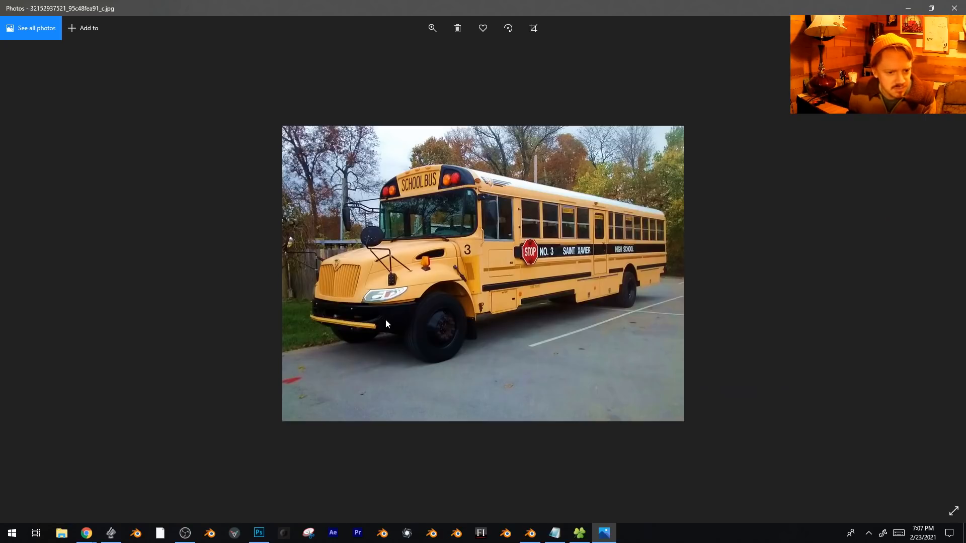
pyautogui.press('Right')
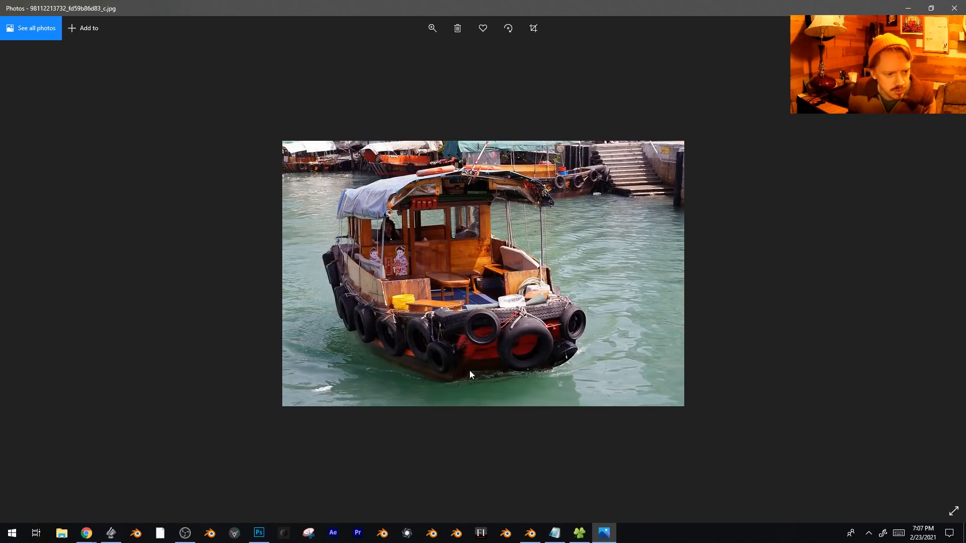
pyautogui.press('Right')
pyautogui.press('Right')
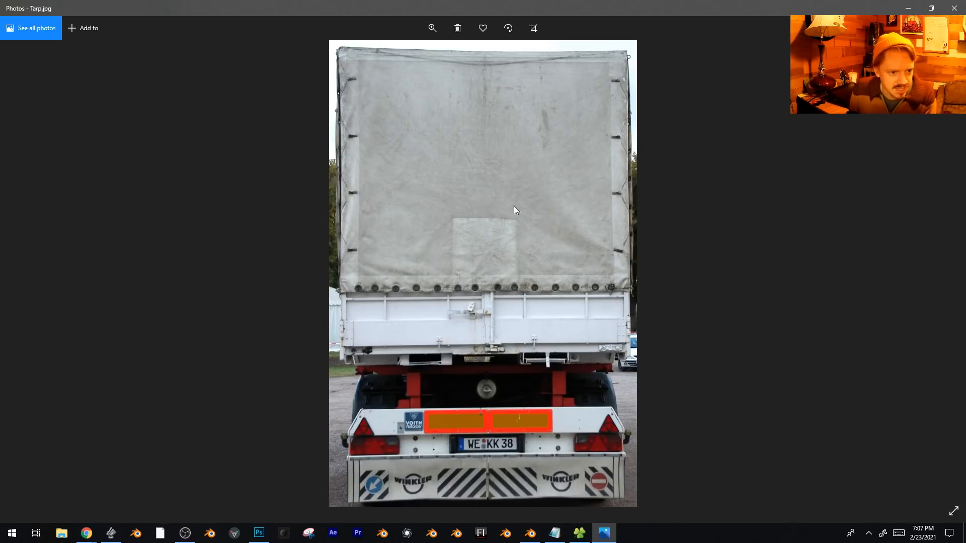
pyautogui.press('Right')
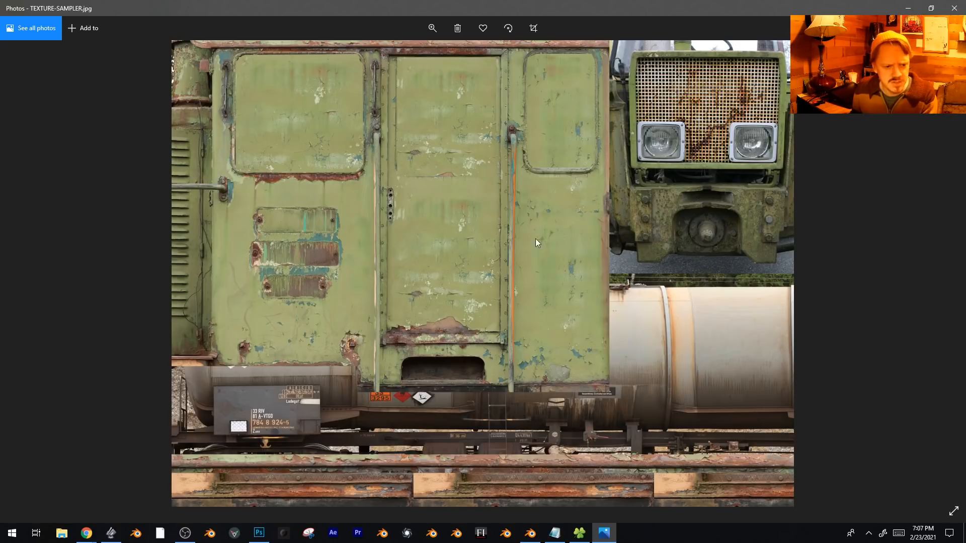
# Browse the remaining reference photos of cars, construction vehicles and railway cars through to Ztrain.jpg.
pyautogui.press('Right')
pyautogui.press('Right')
pyautogui.press('Right')
pyautogui.press('Right')
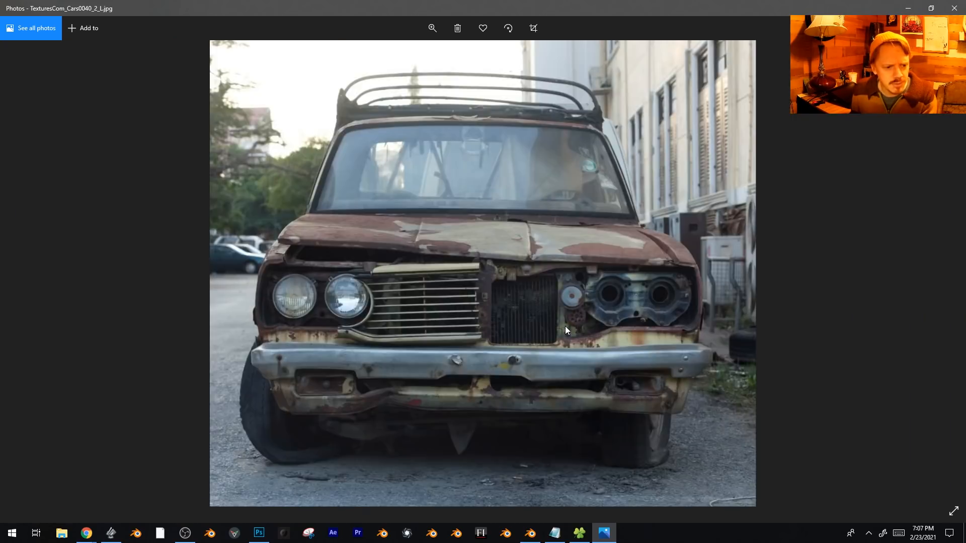
pyautogui.press('Right')
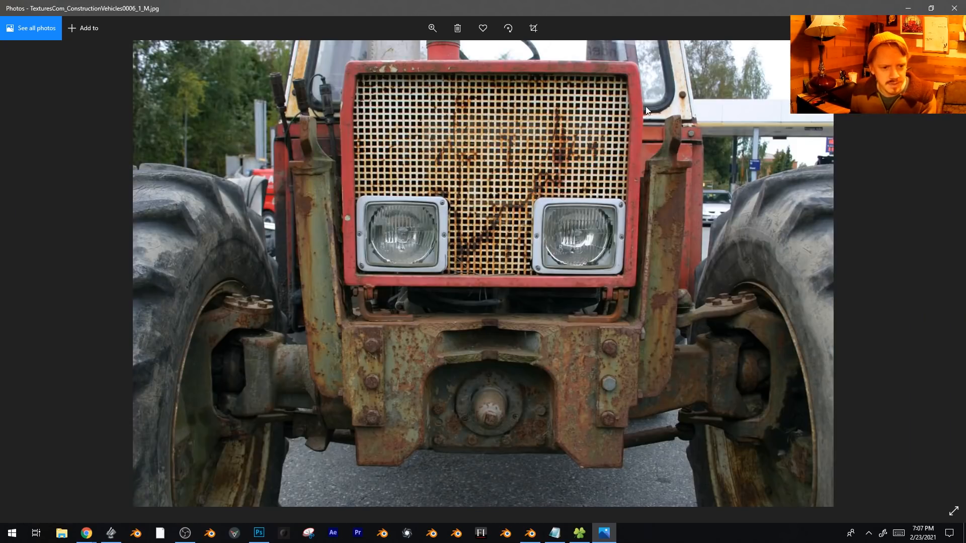
pyautogui.press('Right')
pyautogui.press('Right')
pyautogui.press('Right')
pyautogui.press('Right')
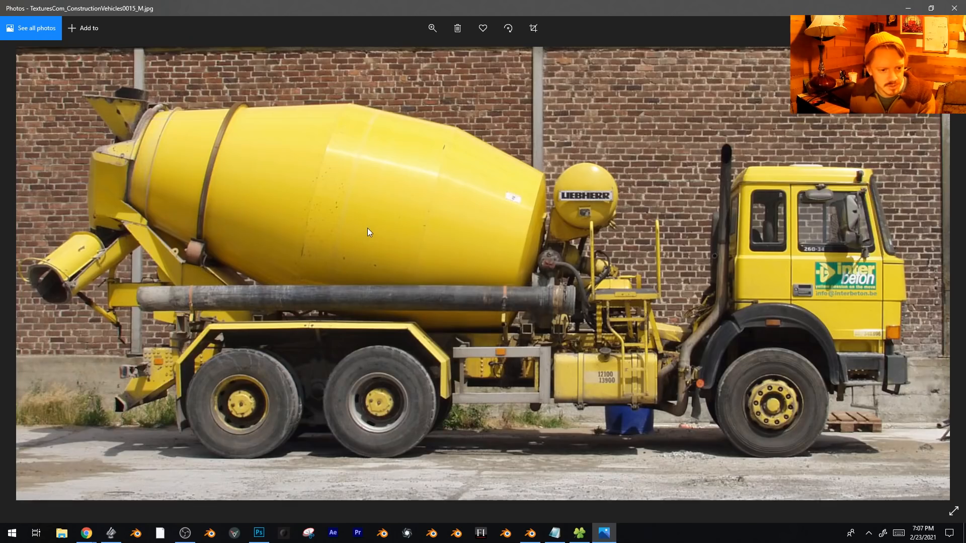
pyautogui.press('Right')
pyautogui.press('Right')
pyautogui.press('Right')
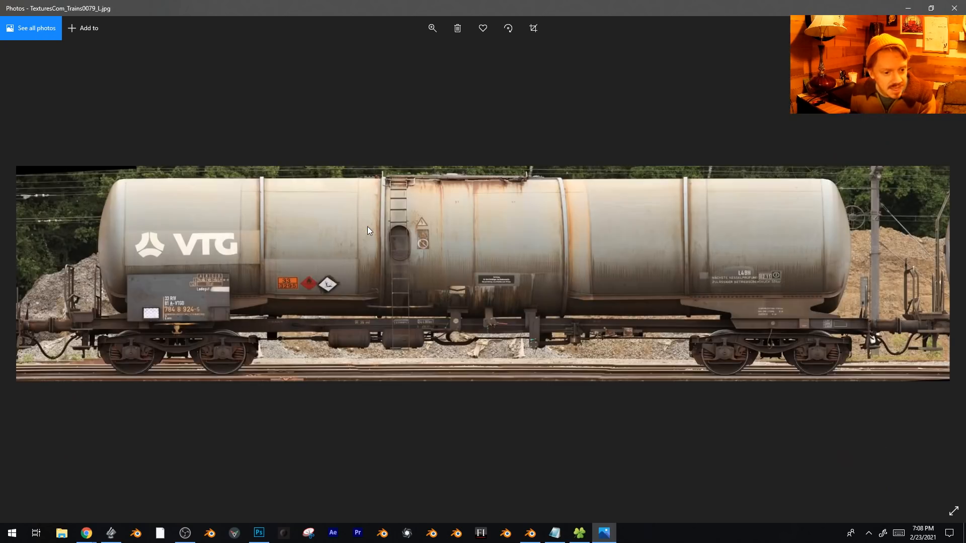
pyautogui.press('Right')
pyautogui.press('Right')
pyautogui.press('Right')
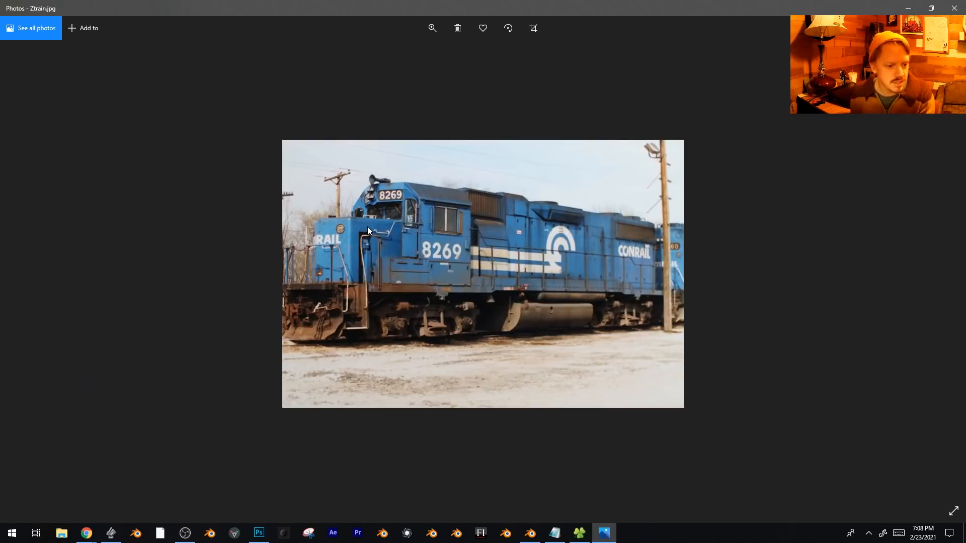
# Look through the photos of the orange snowplow train with yellow-and-black striped blades.
pyautogui.press('Left')
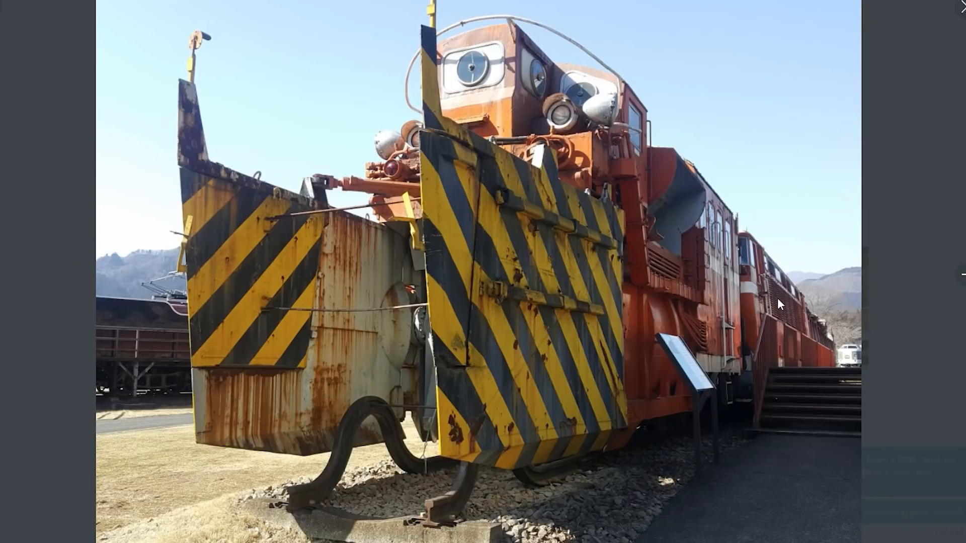
pyautogui.click(960, 277)
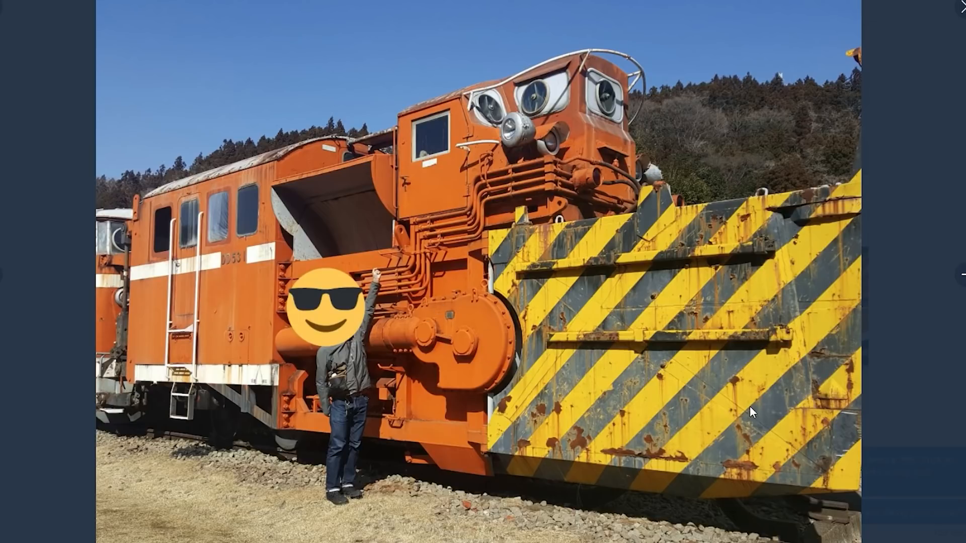
pyautogui.click(961, 274)
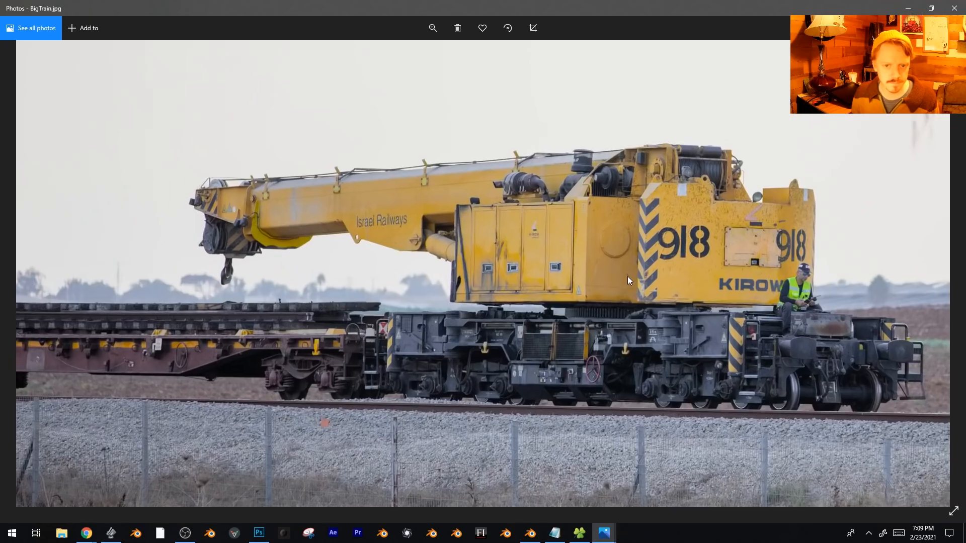
# Examine the yellow railway crane in BigTrain.jpg up close, covering its boom, cab panels, undercarriage and wheels.
pyautogui.scroll(3, 630, 277)
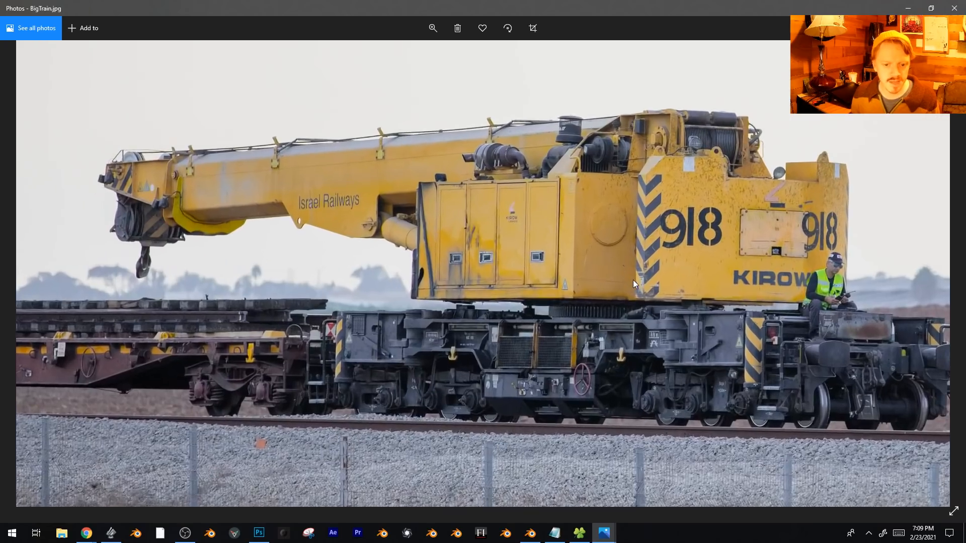
pyautogui.moveTo(601, 191); pyautogui.dragTo(659, 209)
pyautogui.scroll(2, 581, 324)
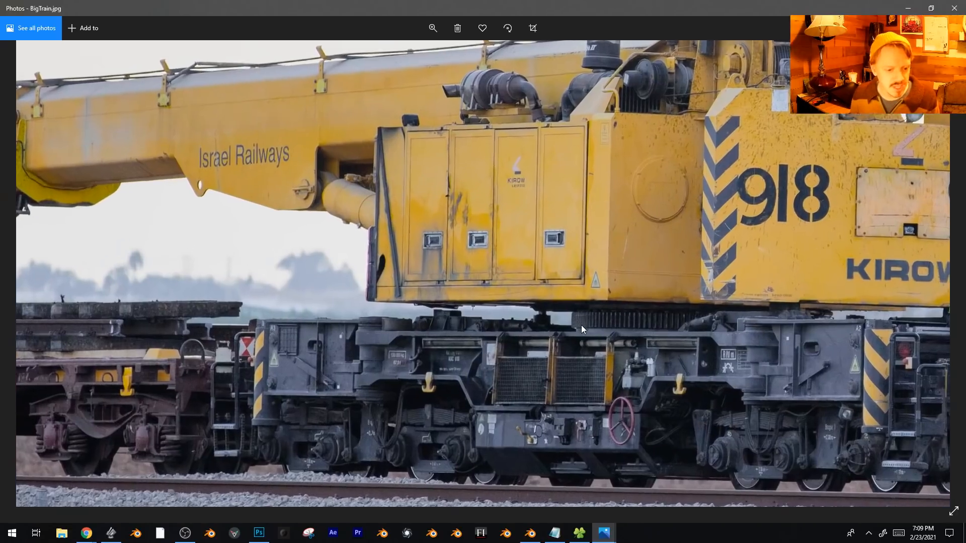
pyautogui.moveTo(677, 249); pyautogui.dragTo(515, 237)
pyautogui.moveTo(448, 426); pyautogui.dragTo(666, 427)
pyautogui.moveTo(809, 376); pyautogui.dragTo(477, 358)
pyautogui.moveTo(594, 249); pyautogui.dragTo(793, 349)
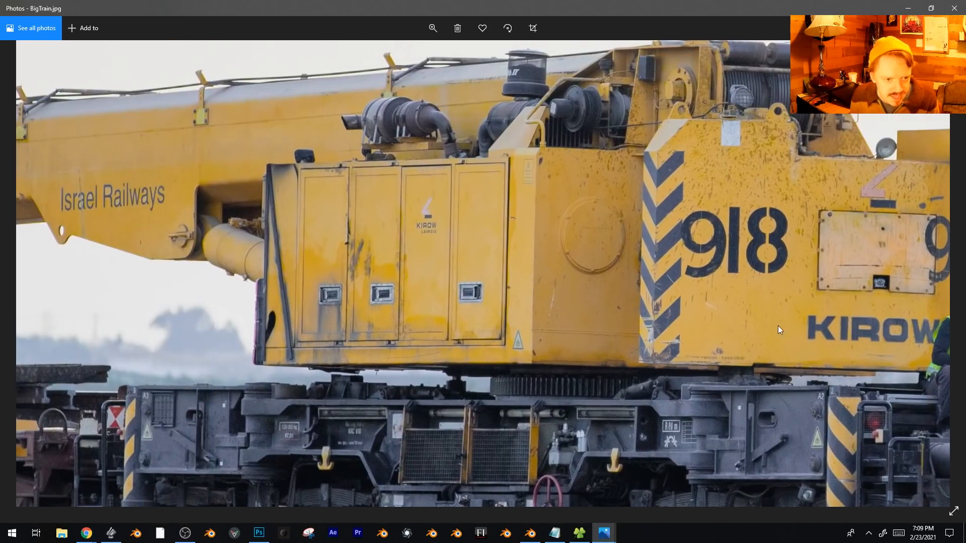
pyautogui.moveTo(247, 176); pyautogui.dragTo(430, 175)
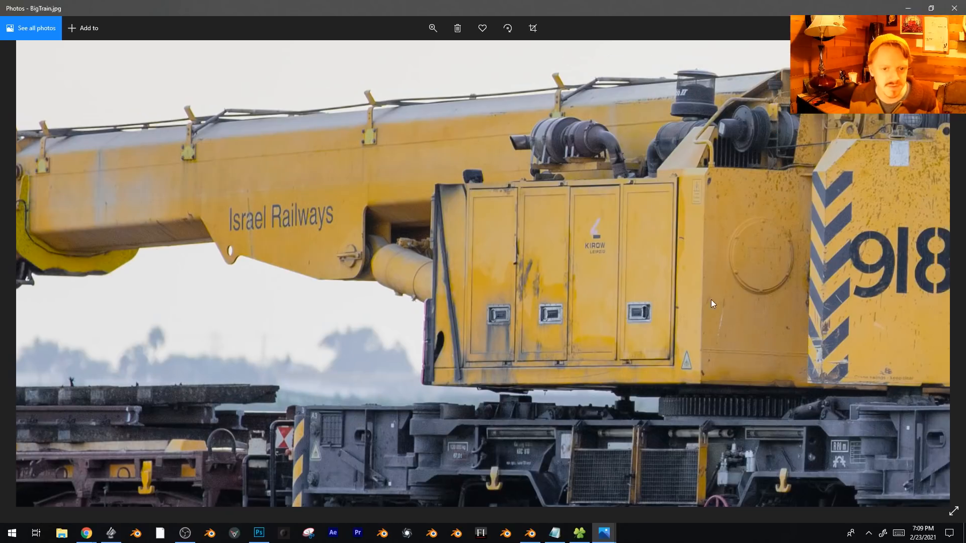
pyautogui.moveTo(710, 300); pyautogui.dragTo(467, 225)
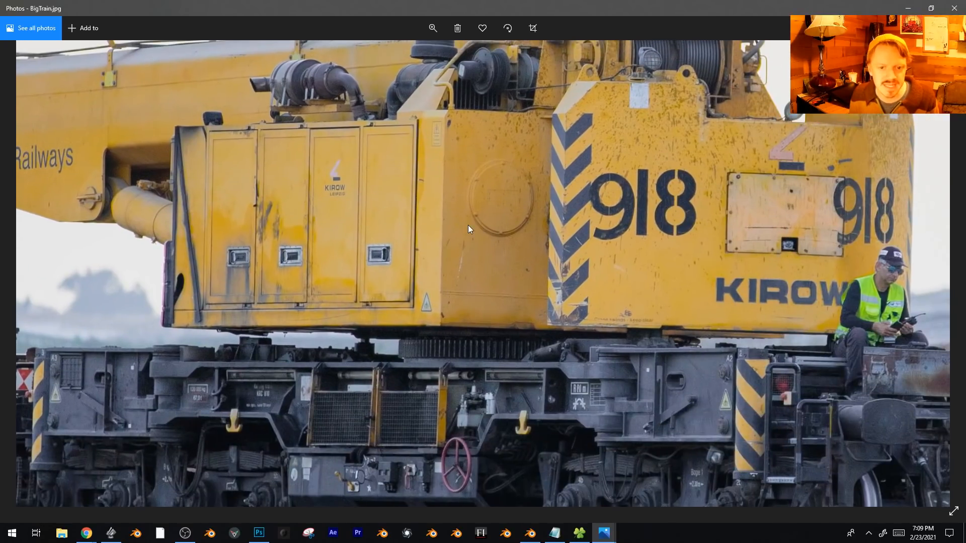
pyautogui.scroll(-1, 657, 217)
pyautogui.moveTo(607, 345); pyautogui.dragTo(601, 325)
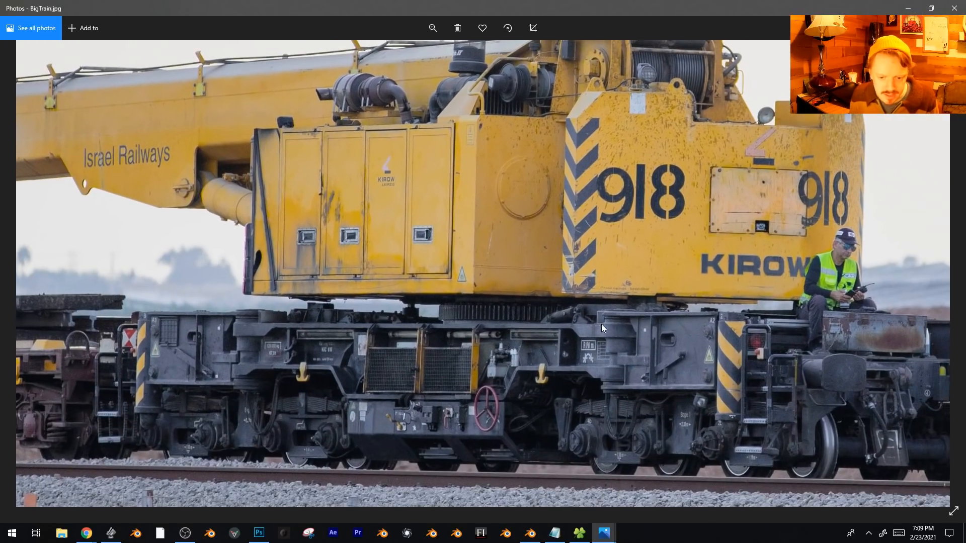
pyautogui.scroll(3, 665, 228)
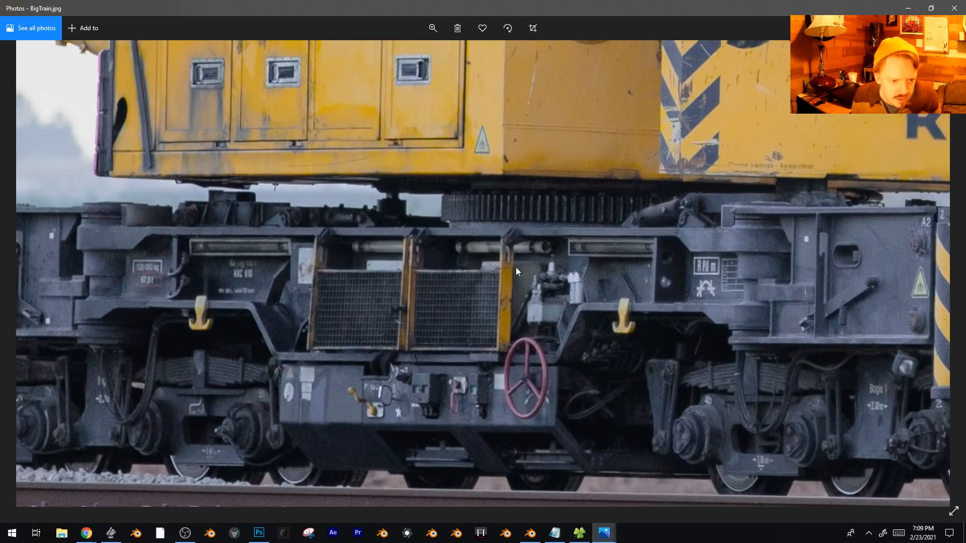
pyautogui.scroll(-5, 515, 267)
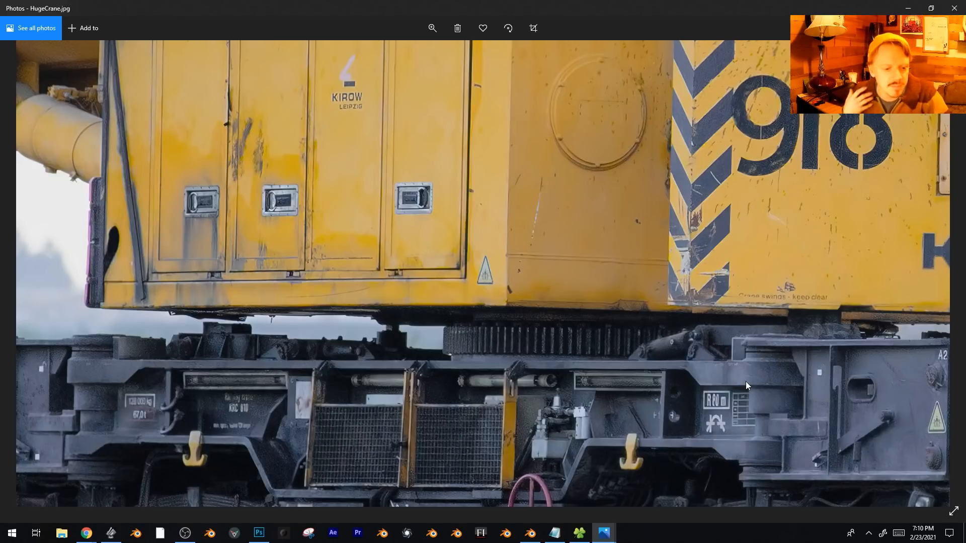
# Examine the enlarged crane photo HugeCrane.jpg up close, checking the detail of its body and undercarriage.
pyautogui.scroll(-3, 746, 381)
pyautogui.moveTo(745, 381); pyautogui.dragTo(375, 337)
pyautogui.scroll(3, 596, 203)
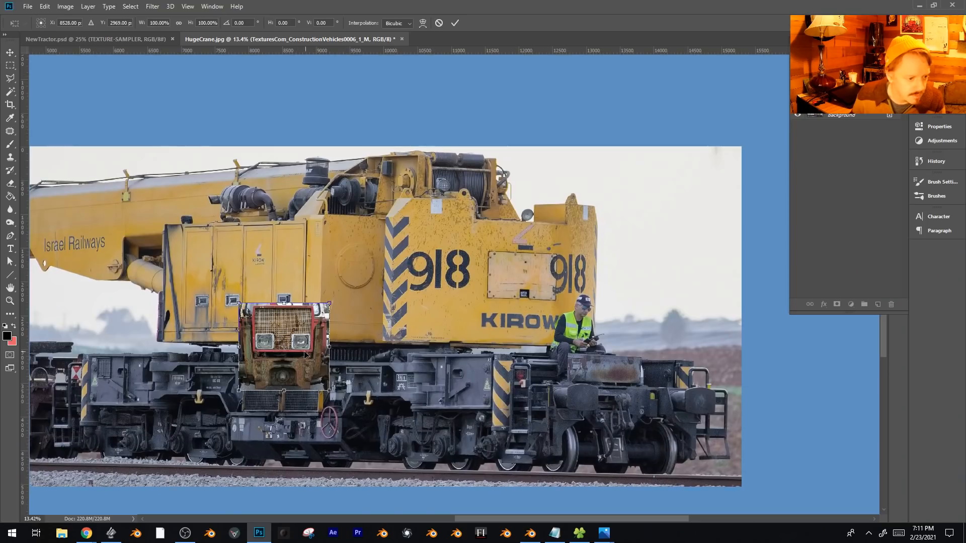
# Place the tractor front photo in the upper-right corner of the HugeCrane.jpg image.
pyautogui.moveTo(302, 353); pyautogui.dragTo(719, 197)
pyautogui.moveTo(655, 234); pyautogui.dragTo(631, 269)
pyautogui.press('Return')
# Shift the hue of the tractor photo's Reds by +31 with a Hue/Saturation adjustment.
pyautogui.click(66, 6)
pyautogui.moveTo(76, 33)
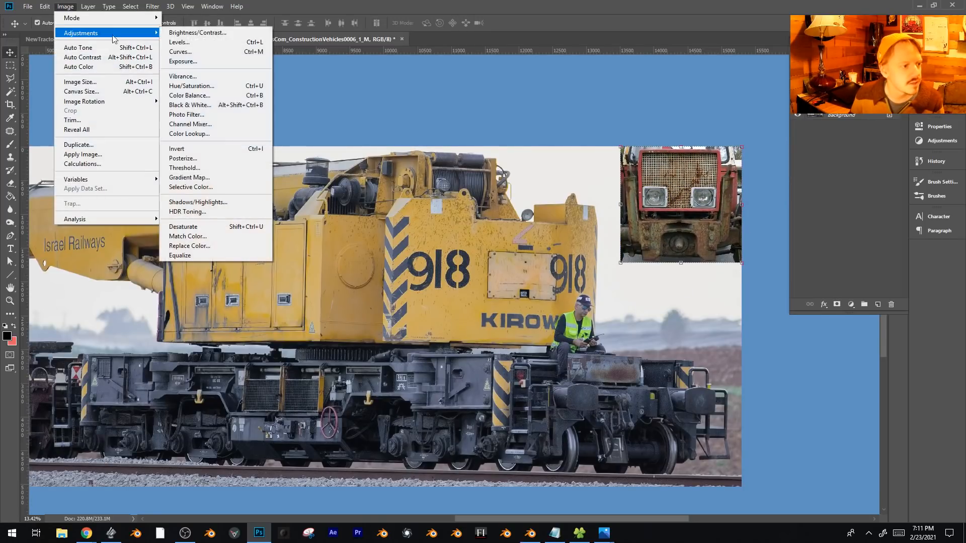
pyautogui.click(219, 84)
pyautogui.click(543, 296)
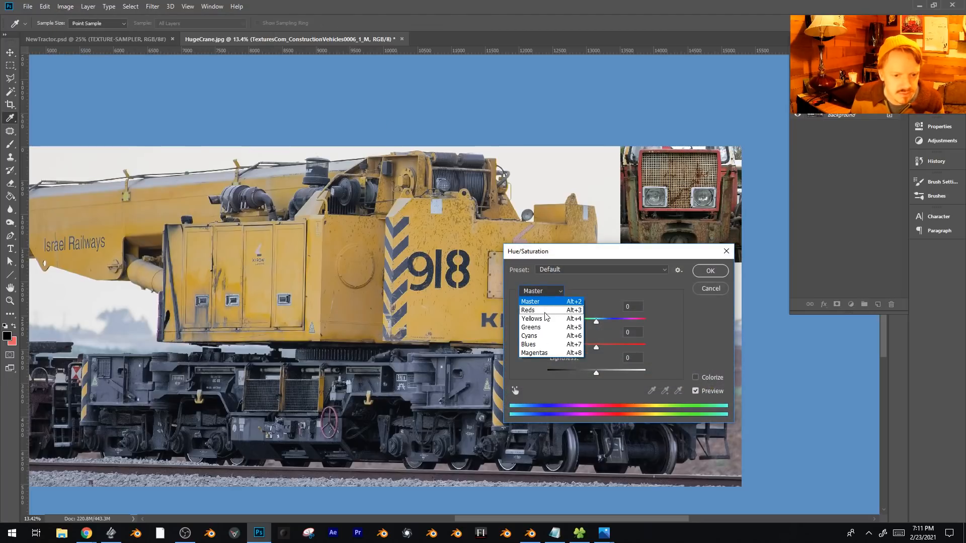
pyautogui.click(544, 312)
pyautogui.moveTo(596, 321)
pyautogui.mouseDown()
pyautogui.moveTo(588, 324)
pyautogui.moveTo(613, 319)
pyautogui.mouseUp()
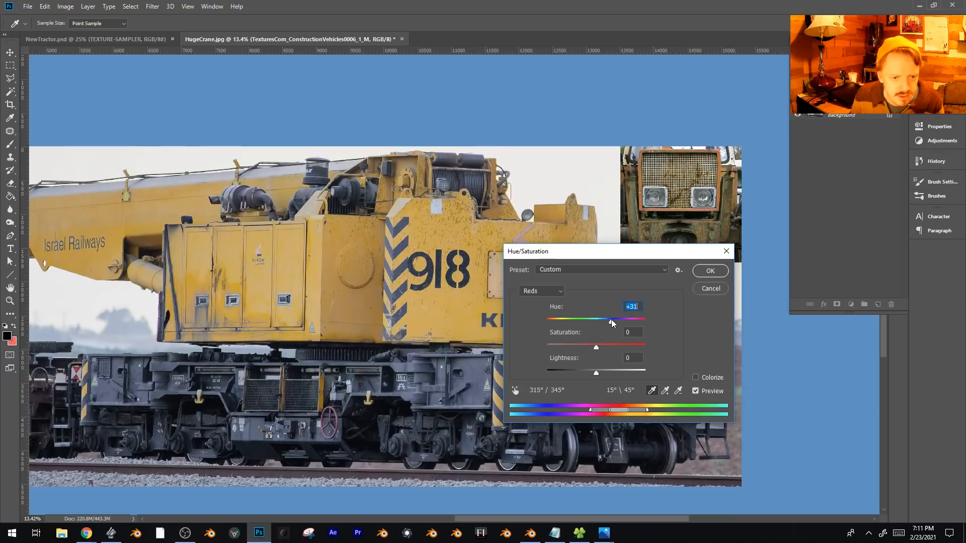
pyautogui.click(704, 275)
# Heal away the digits 1 and 8 of the larger 918 and the KIROW lettering, sampling the crane's clean yellow paint.
pyautogui.keyDown('alt'); pyautogui.click(411, 150); pyautogui.keyUp('alt')
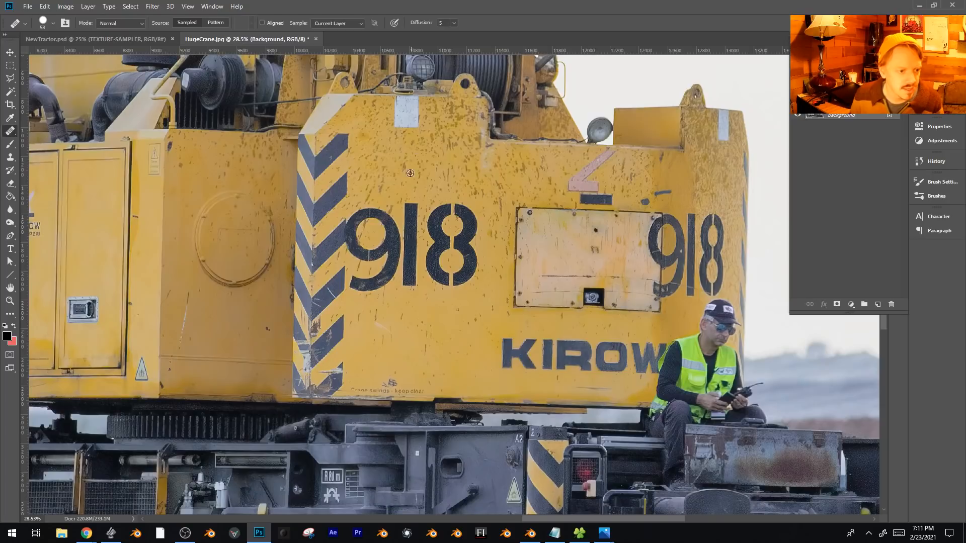
pyautogui.moveTo(409, 204)
pyautogui.mouseDown()
pyautogui.moveTo(409, 290)
pyautogui.moveTo(416, 243)
pyautogui.moveTo(407, 282)
pyautogui.moveTo(416, 273)
pyautogui.mouseUp()
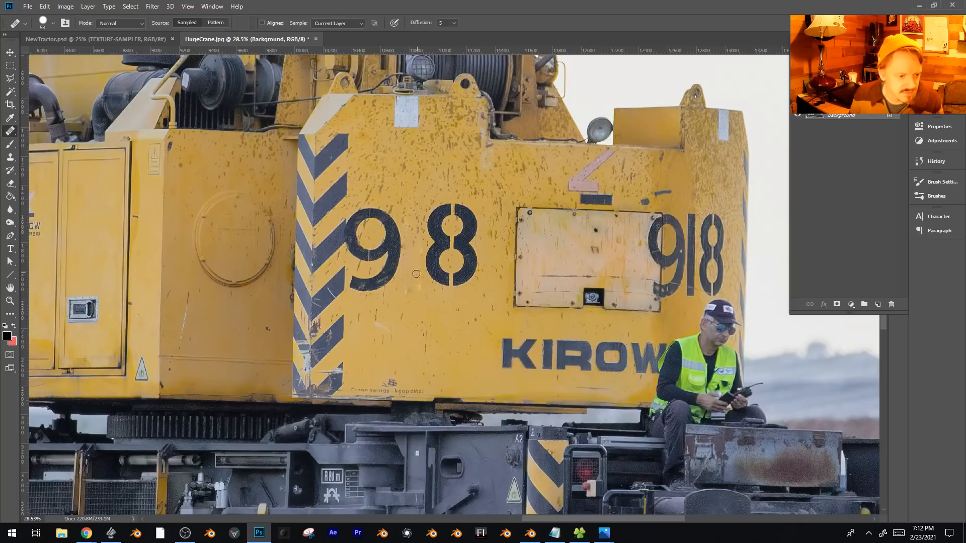
pyautogui.moveTo(469, 296)
pyautogui.mouseDown()
pyautogui.moveTo(441, 278)
pyautogui.moveTo(470, 264)
pyautogui.moveTo(443, 211)
pyautogui.mouseUp()
pyautogui.moveTo(507, 347)
pyautogui.mouseDown()
pyautogui.moveTo(509, 359)
pyautogui.moveTo(649, 359)
pyautogui.mouseUp()
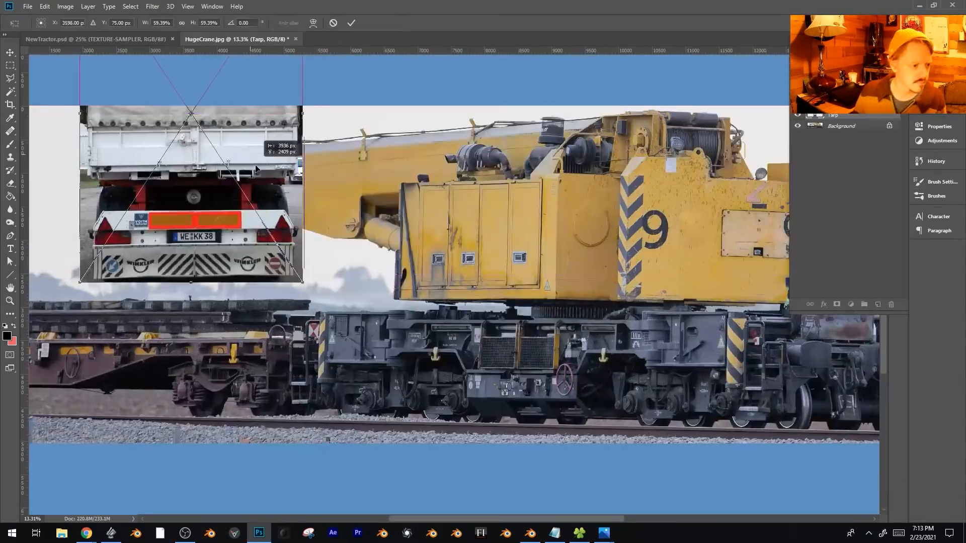
# Place the Tarp truck-rear photo in the upper-left corner of the crane image and rasterize its layer.
pyautogui.moveTo(267, 147); pyautogui.dragTo(417, 230)
pyautogui.press('Return')
pyautogui.rightClick(833, 115)
pyautogui.click(888, 273)
# Delete the lower part of the tarp photo with a rectangular selection and move the remaining strip above the crane's boom.
pyautogui.press('m')
pyautogui.moveTo(601, 288); pyautogui.dragTo(241, 169)
pyautogui.press('Delete')
pyautogui.press('v')
pyautogui.click(474, 200)
pyautogui.hotkey('ctrl', 'd')
pyautogui.moveTo(352, 159); pyautogui.dragTo(485, 159)
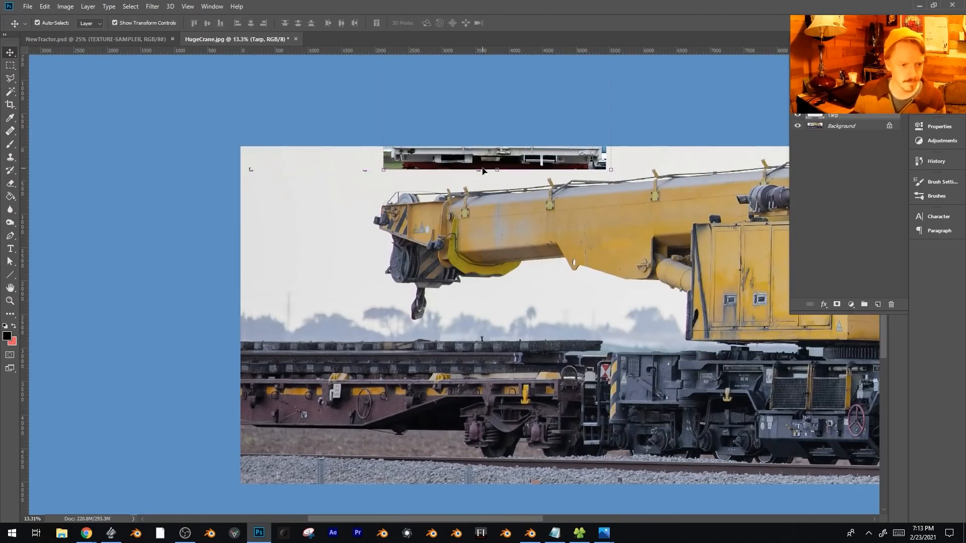
# Colorize the tarp strip yellow with Hue/Saturation and reduce its lightness to match the crane.
pyautogui.hotkey('ctrl', 'u')
pyautogui.moveTo(596, 347); pyautogui.dragTo(625, 348)
pyautogui.click(696, 378)
pyautogui.moveTo(547, 322); pyautogui.dragTo(558, 322)
pyautogui.moveTo(596, 373); pyautogui.dragTo(584, 373)
pyautogui.click(710, 271)
# Place the red truck front photo TexturesCom_Trucks0013_2_M over the crane's boom and activate the Rectangular Marquee tool.
pyautogui.keyDown('alt'); pyautogui.scroll(-3, 503, 227); pyautogui.keyUp('alt')
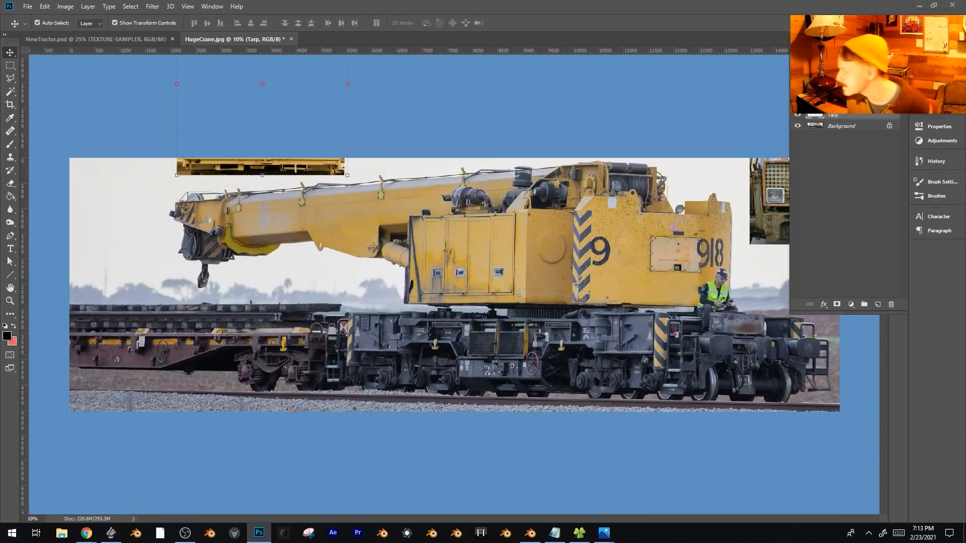
pyautogui.moveTo(484, 250); pyautogui.dragTo(259, 341)
pyautogui.keyDown('alt'); pyautogui.scroll(4, 497, 256); pyautogui.keyUp('alt')
pyautogui.moveTo(372, 183); pyautogui.dragTo(454, 90)
pyautogui.press('Return')
pyautogui.press('m')
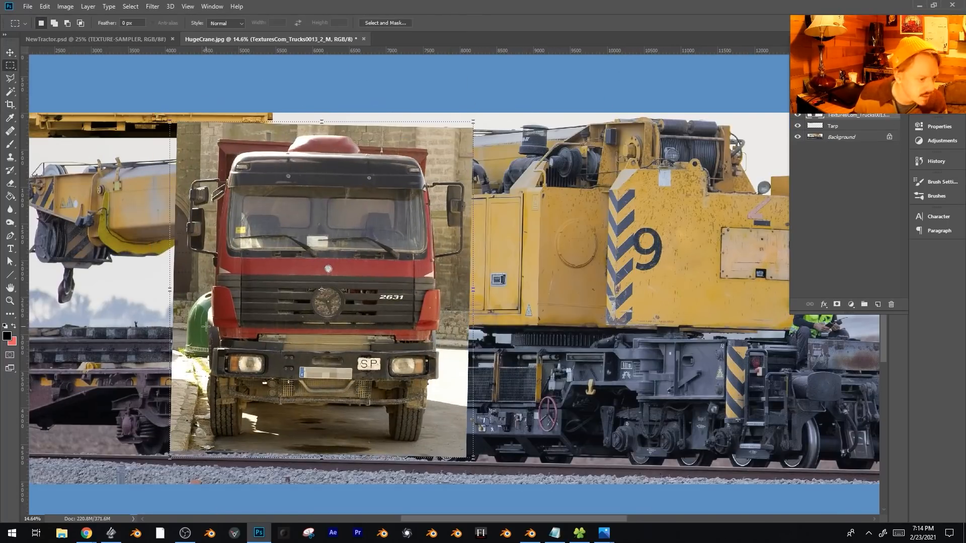
# Delete the unneeded part of the red truck front photo and move the remaining headlight and bumper strip beneath the crane's boom.
pyautogui.moveTo(206, 330); pyautogui.dragTo(441, 410)
pyautogui.press('Delete')
pyautogui.press('v')
pyautogui.moveTo(363, 357); pyautogui.dragTo(565, 321)
pyautogui.moveTo(565, 321)
pyautogui.mouseDown()
pyautogui.moveTo(377, 503)
pyautogui.moveTo(464, 221)
pyautogui.mouseUp()
# Erase the remains along the bumper strip's upper edge and adjust the color of the placed photo with Hue/Saturation.
pyautogui.press('e')
pyautogui.moveTo(322, 209); pyautogui.dragTo(530, 209)
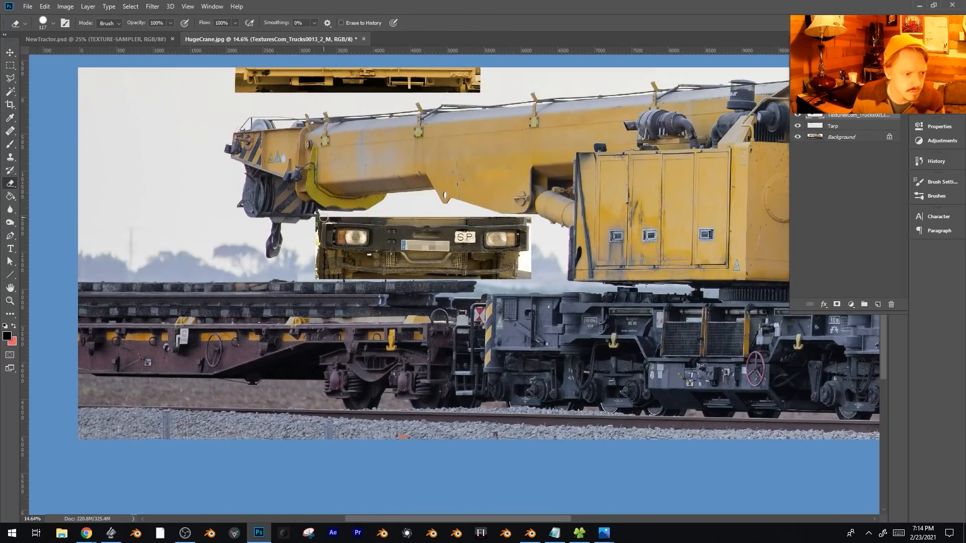
pyautogui.press('v')
pyautogui.keyDown('alt'); pyautogui.scroll(-1, 535, 311); pyautogui.keyUp('alt')
pyautogui.keyDown('alt'); pyautogui.scroll(-2, 535, 226); pyautogui.keyUp('alt')
pyautogui.hotkey('ctrl', 'u')
pyautogui.click(710, 271)
# Remove the large 9 beside the chevron stripes on the Background layer by patching it with clean yellow paint.
pyautogui.keyDown('alt'); pyautogui.scroll(-1, 452, 251); pyautogui.keyUp('alt')
pyautogui.keyDown('alt'); pyautogui.scroll(8, 562, 223); pyautogui.keyUp('alt')
pyautogui.click(814, 138)
pyautogui.press('j')
pyautogui.moveTo(652, 257)
pyautogui.mouseDown()
pyautogui.moveTo(620, 307)
pyautogui.moveTo(629, 243)
pyautogui.mouseUp()
pyautogui.click(11, 131)
pyautogui.click(45, 151)
pyautogui.moveTo(661, 325)
pyautogui.mouseDown()
pyautogui.moveTo(615, 321)
pyautogui.moveTo(659, 326)
pyautogui.mouseUp()
pyautogui.moveTo(638, 321); pyautogui.dragTo(649, 288)
pyautogui.hotkey('ctrl', 'd')
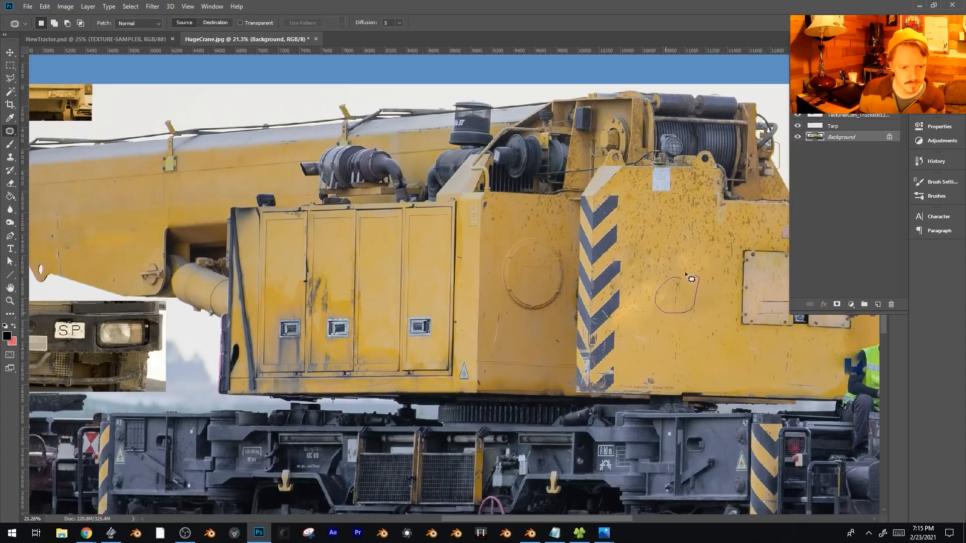
# Paste the TEXTURE-SAMPLER image, scale it to about 38%, rotate it -90° and position it over the blank end beyond the crane's hook.
pyautogui.keyDown('alt'); pyautogui.scroll(-7, 705, 336); pyautogui.keyUp('alt')
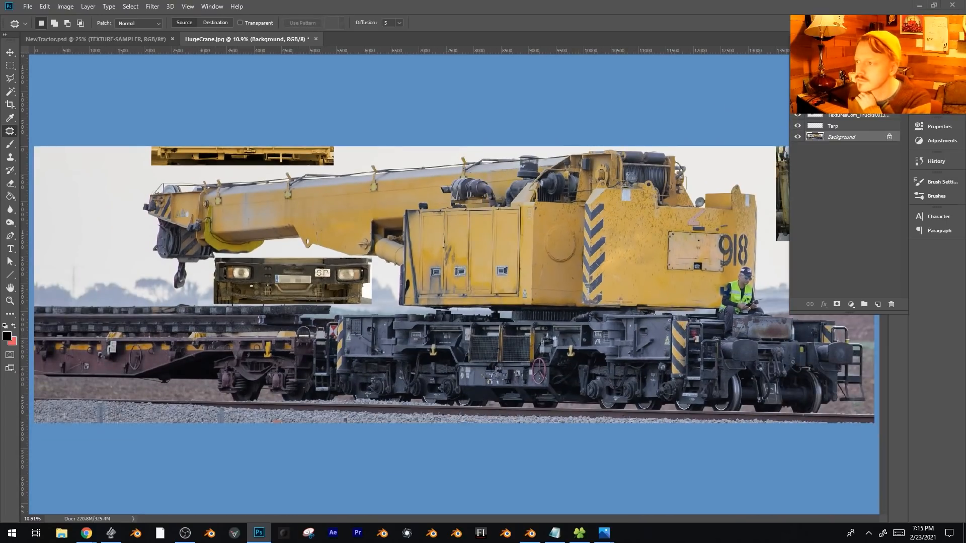
pyautogui.hotkey('ctrl', 'v')
pyautogui.hotkey('ctrl', 't')
pyautogui.keyDown('alt'); pyautogui.scroll(-3, 453, 287); pyautogui.keyUp('alt')
pyautogui.moveTo(558, 442); pyautogui.dragTo(521, 390)
pyautogui.press('Return')
pyautogui.hotkey('ctrl', 't')
pyautogui.moveTo(503, 272); pyautogui.dragTo(174, 272)
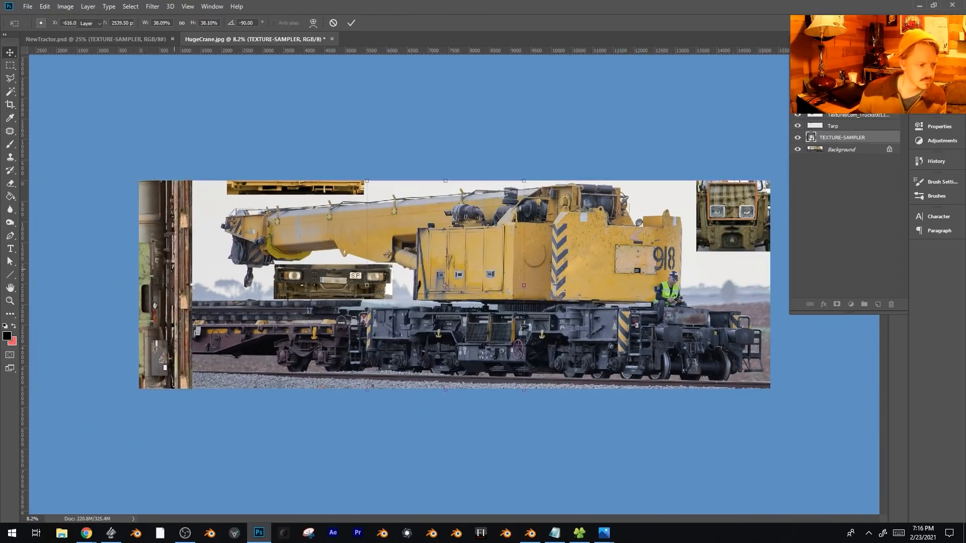
pyautogui.press('Return')
pyautogui.keyDown('alt'); pyautogui.scroll(1, 459, 275); pyautogui.keyUp('alt')
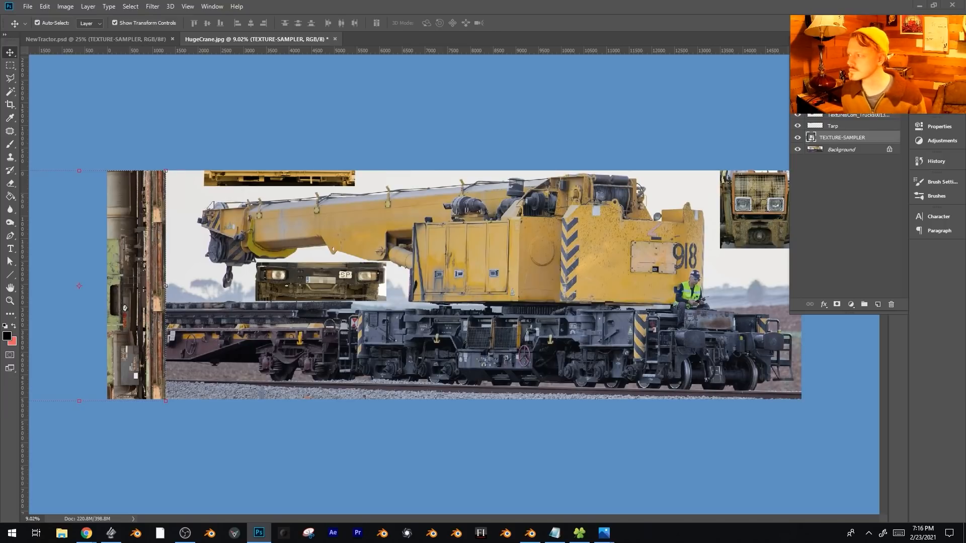
# Place the truck photo TexturesCom_Trucks0013_1_L, rasterize it and delete everything outside a rectangular selection around its undercarriage.
pyautogui.keyDown('alt'); pyautogui.keyDown('shift'); pyautogui.moveTo(510, 258); pyautogui.dragTo(551, 239); pyautogui.keyUp('shift'); pyautogui.keyUp('alt')
pyautogui.press('Return')
pyautogui.rightClick(864, 137)
pyautogui.click(10, 66)
pyautogui.moveTo(406, 296); pyautogui.dragTo(525, 286)
pyautogui.hotkey('ctrl', 'shift', 'i')
pyautogui.press('Delete')
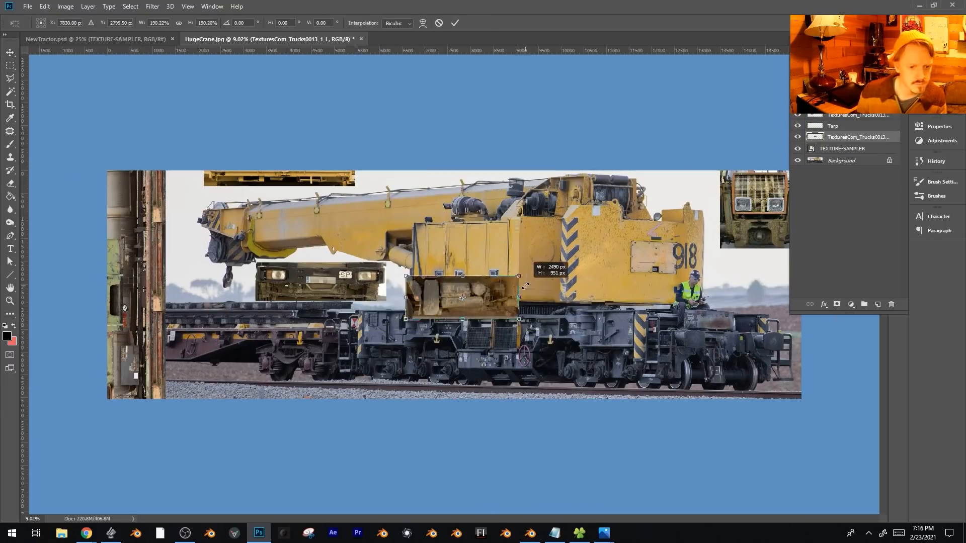
# Enlarge the undercarriage piece, move it below the truck grille photo beside the 918 lettering, and adjust its color with Hue/Saturation.
pyautogui.moveTo(462, 297); pyautogui.dragTo(736, 284)
pyautogui.press('Return')
pyautogui.hotkey('ctrl', 'u')
pyautogui.click(470, 237)
pyautogui.click(468, 257)
pyautogui.moveTo(514, 295); pyautogui.dragTo(461, 296)
pyautogui.click(627, 217)
pyautogui.keyDown('alt'); pyautogui.scroll(6, 744, 276); pyautogui.keyUp('alt')
pyautogui.keyDown('alt'); pyautogui.scroll(-5, 588, 294); pyautogui.keyUp('alt')
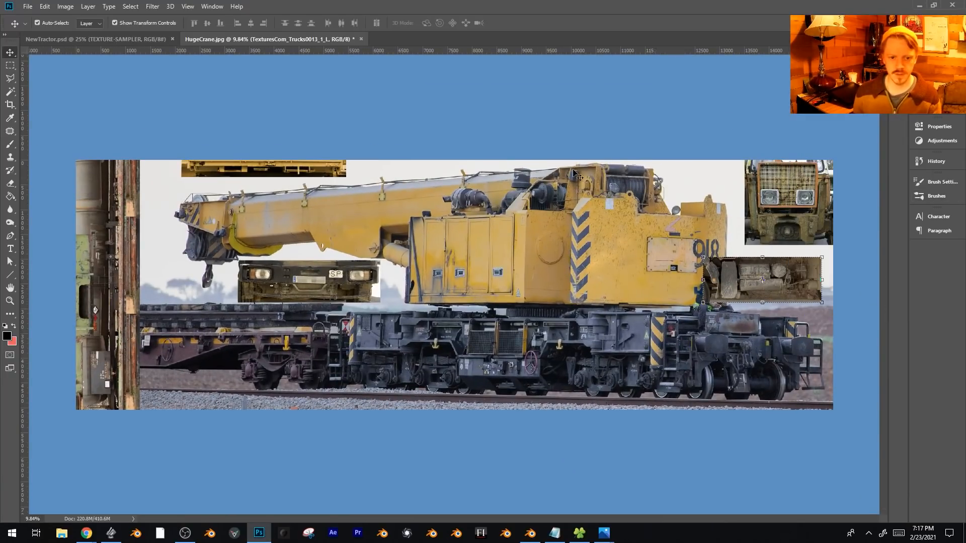
# Examine the assembled crane texture sheet, comparing the placed truck pieces with the crane's cabin and undercarriage details.
pyautogui.keyDown('alt'); pyautogui.scroll(1, 437, 296); pyautogui.keyUp('alt')
pyautogui.keyDown('alt'); pyautogui.scroll(-1, 560, 249); pyautogui.keyUp('alt')
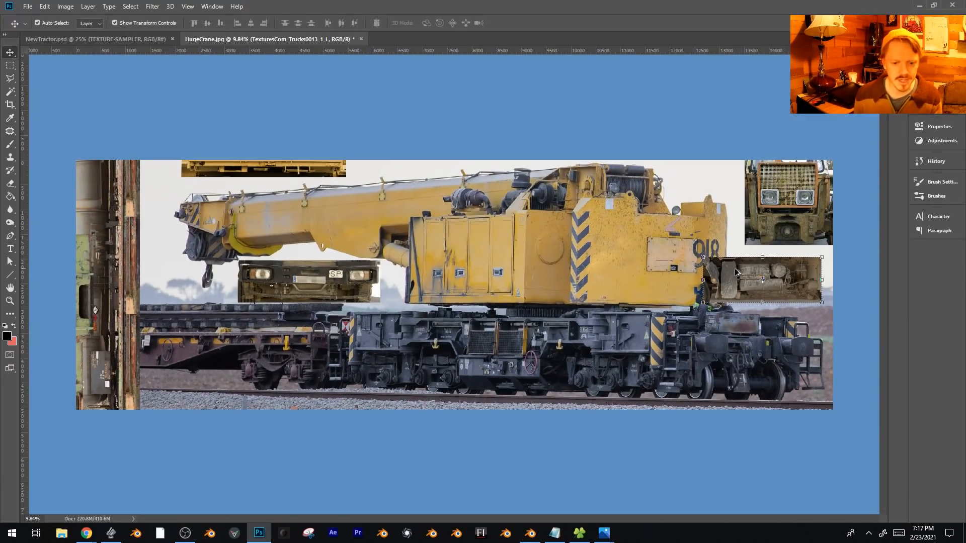
pyautogui.keyDown('alt'); pyautogui.scroll(8, 760, 259); pyautogui.keyUp('alt')
pyautogui.keyDown('alt'); pyautogui.scroll(-1, 780, 309); pyautogui.keyUp('alt')
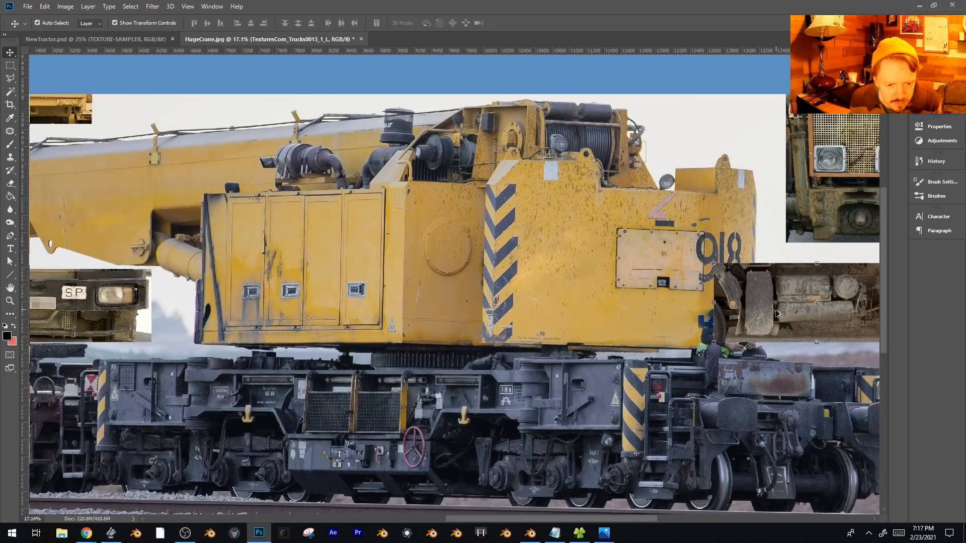
pyautogui.keyDown('alt'); pyautogui.scroll(1, 536, 400); pyautogui.keyUp('alt')
pyautogui.keyDown('alt'); pyautogui.scroll(-2, 478, 412); pyautogui.keyUp('alt')
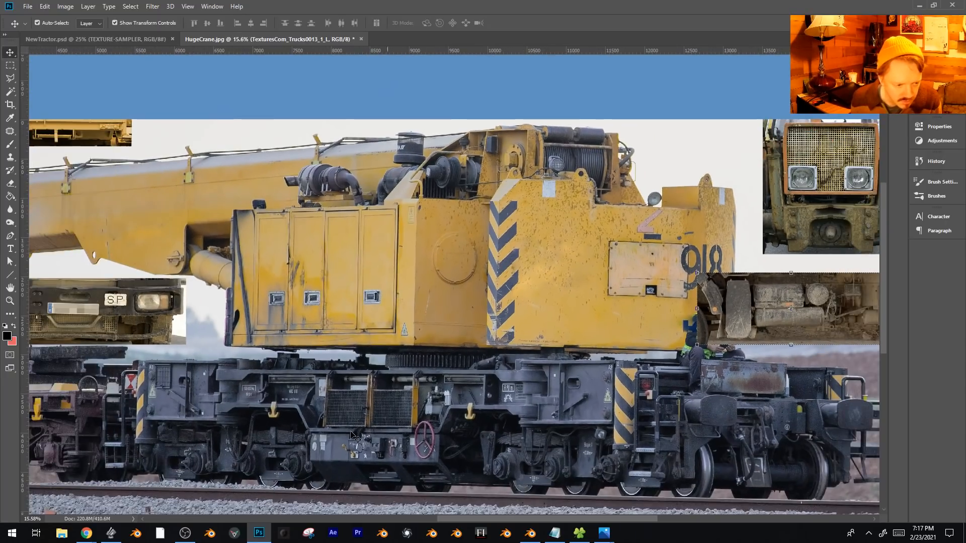
pyautogui.keyDown('alt'); pyautogui.scroll(-3, 591, 340); pyautogui.keyUp('alt')
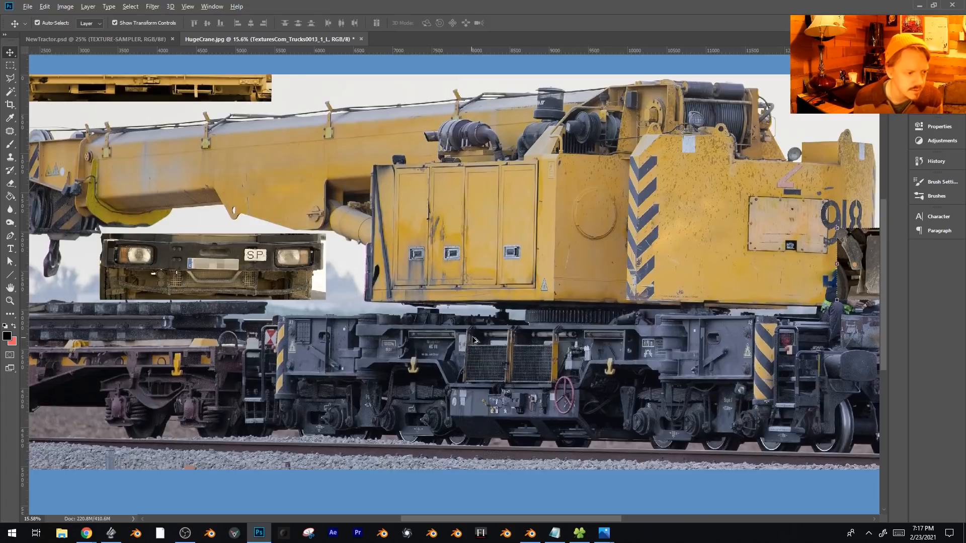
pyautogui.keyDown('alt'); pyautogui.scroll(-1, 591, 340); pyautogui.keyUp('alt')
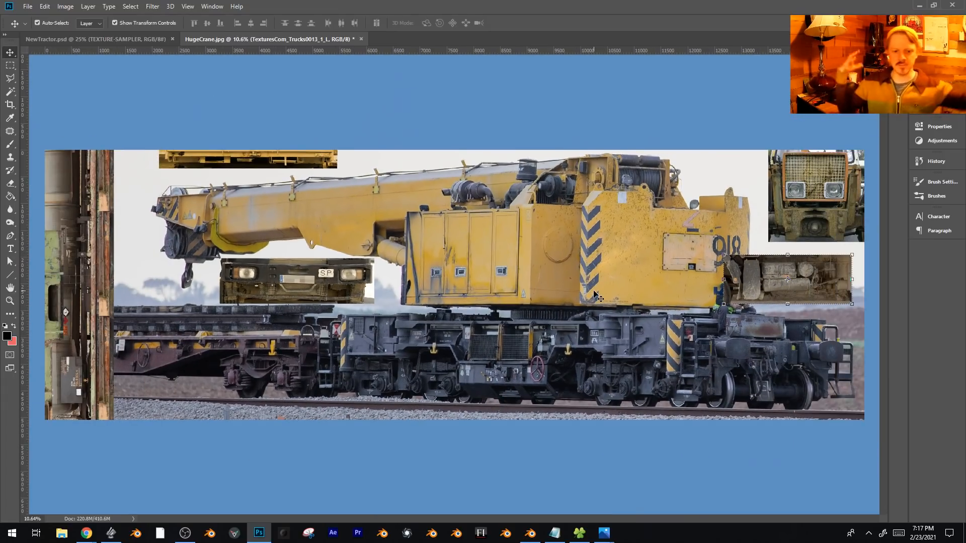
pyautogui.keyDown('alt'); pyautogui.scroll(1, 647, 198); pyautogui.keyUp('alt')
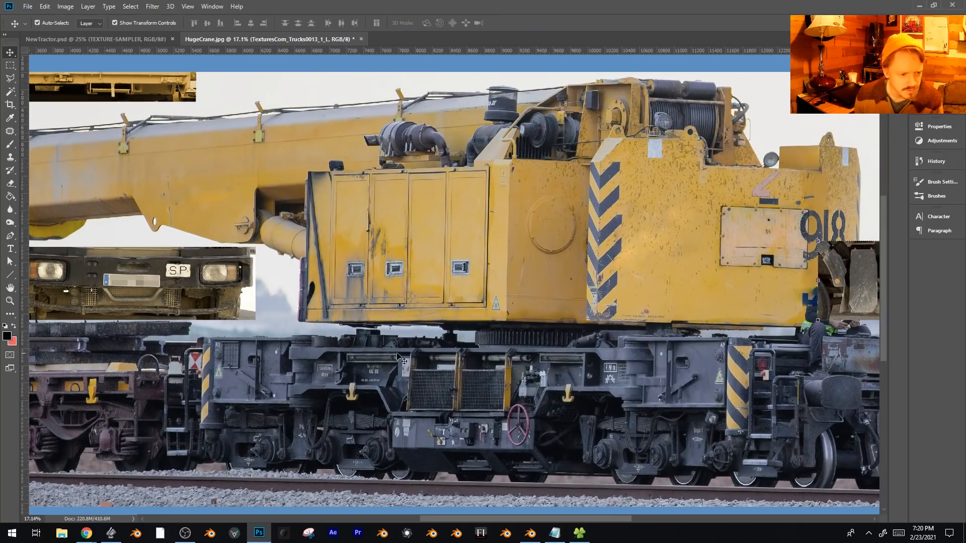
pyautogui.keyDown('alt'); pyautogui.scroll(-2, 502, 322); pyautogui.keyUp('alt')
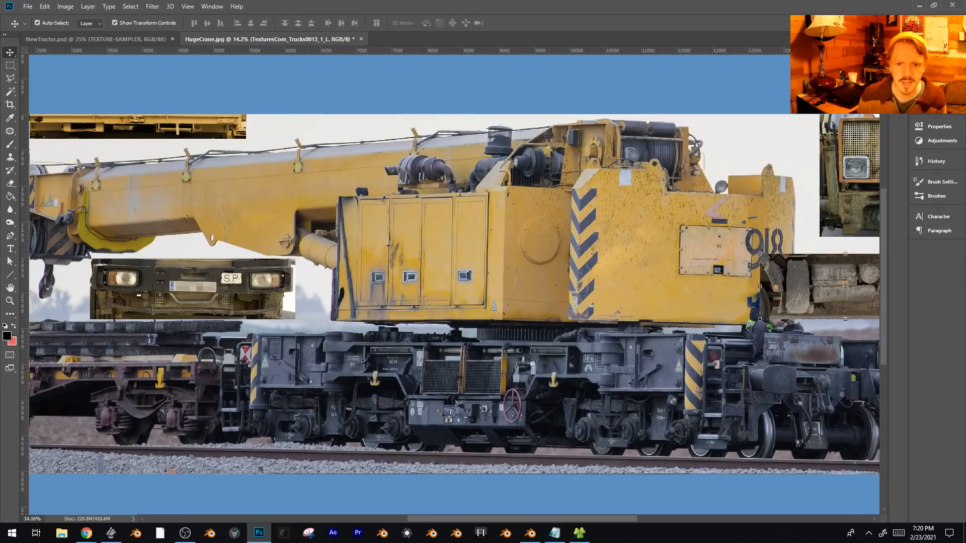
# Try to patch the gap between the crane's cabin doors and the chassis on the Background layer.
pyautogui.press('F7')
pyautogui.click(813, 160)
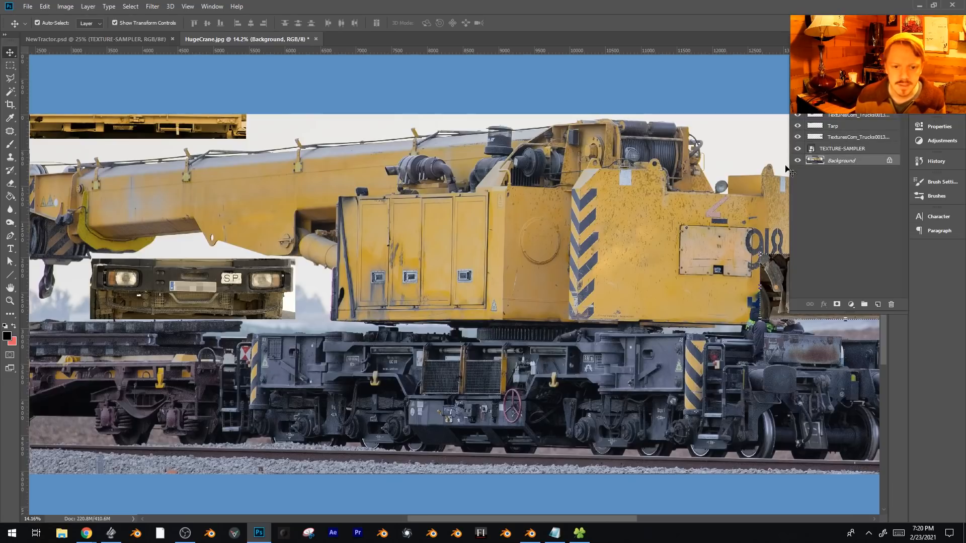
pyautogui.click(10, 131)
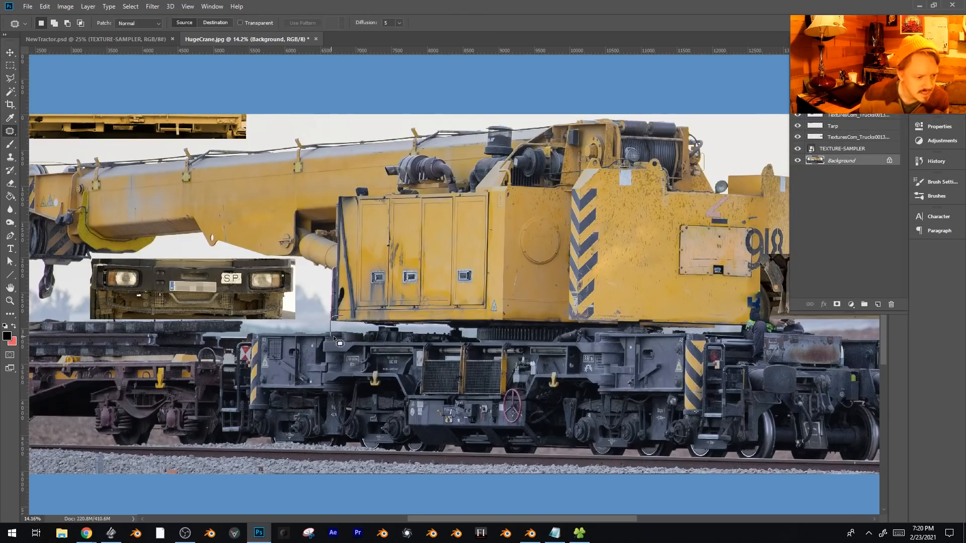
pyautogui.moveTo(343, 315); pyautogui.dragTo(359, 313)
pyautogui.moveTo(416, 324)
pyautogui.mouseDown()
pyautogui.moveTo(391, 365)
pyautogui.moveTo(353, 358)
pyautogui.mouseUp()
pyautogui.hotkey('ctrl', 'd')
pyautogui.hotkey('ctrl', 'z')
pyautogui.hotkey('ctrl', 'z')
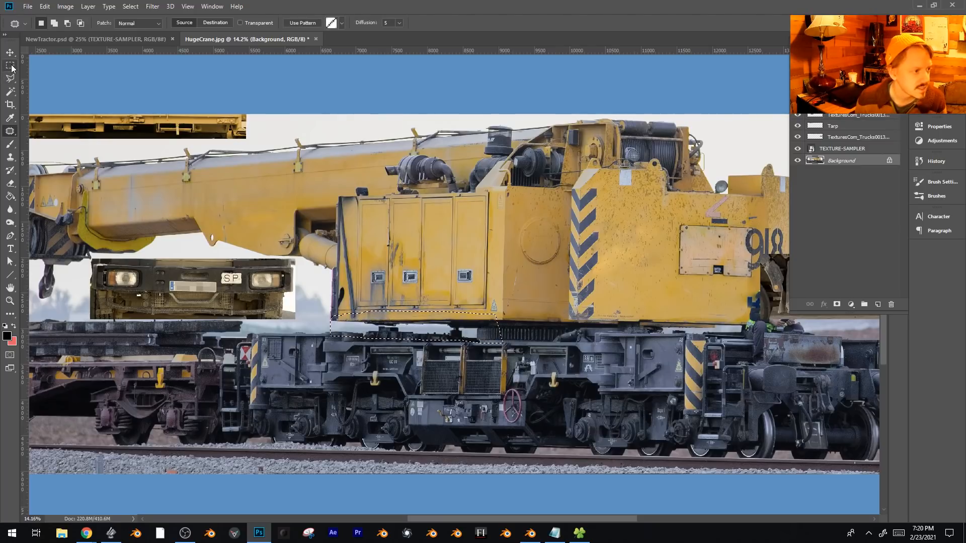
# Duplicate a Polygonal Lasso selection of the chassis over the gap beneath the cabin doors and erase the copy's overlapping part.
pyautogui.click(10, 66)
pyautogui.click(10, 81)
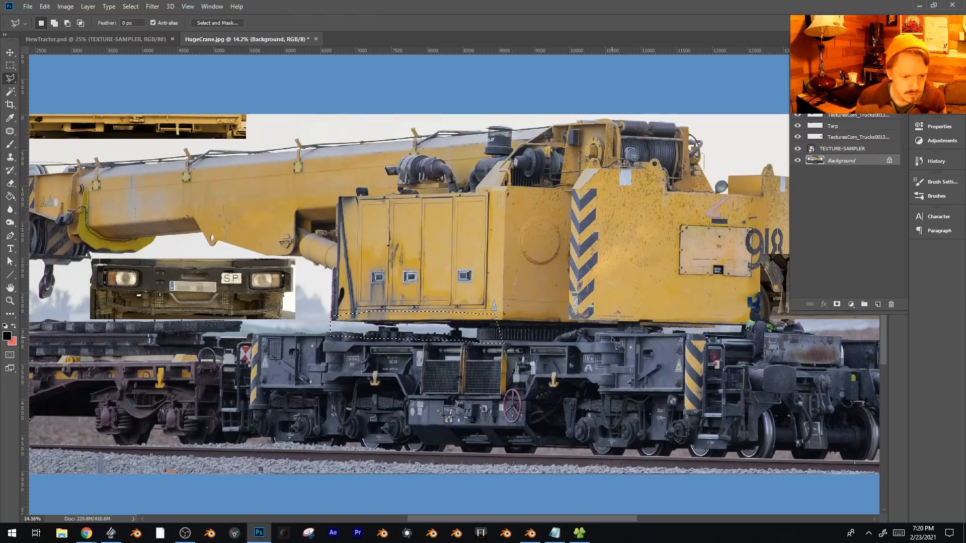
pyautogui.click(596, 334)
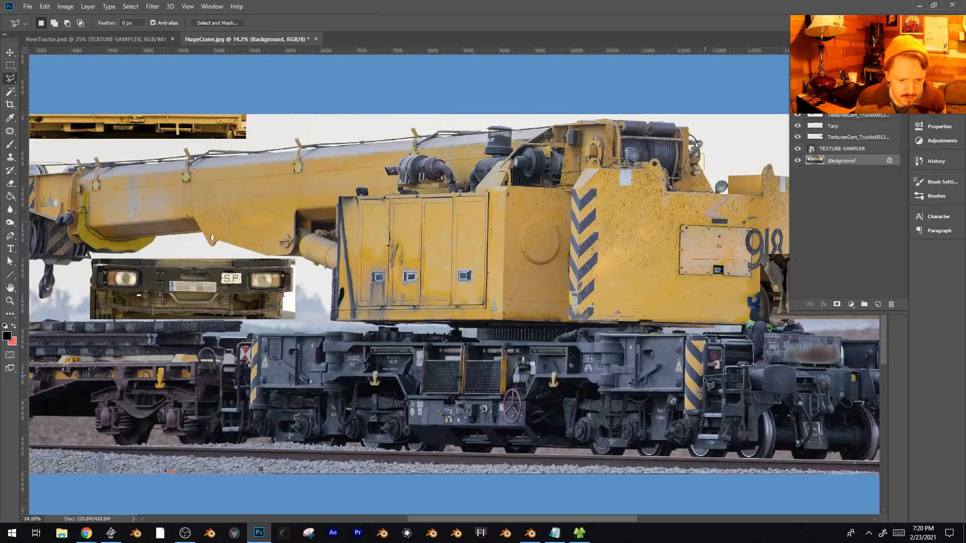
pyautogui.click(705, 394)
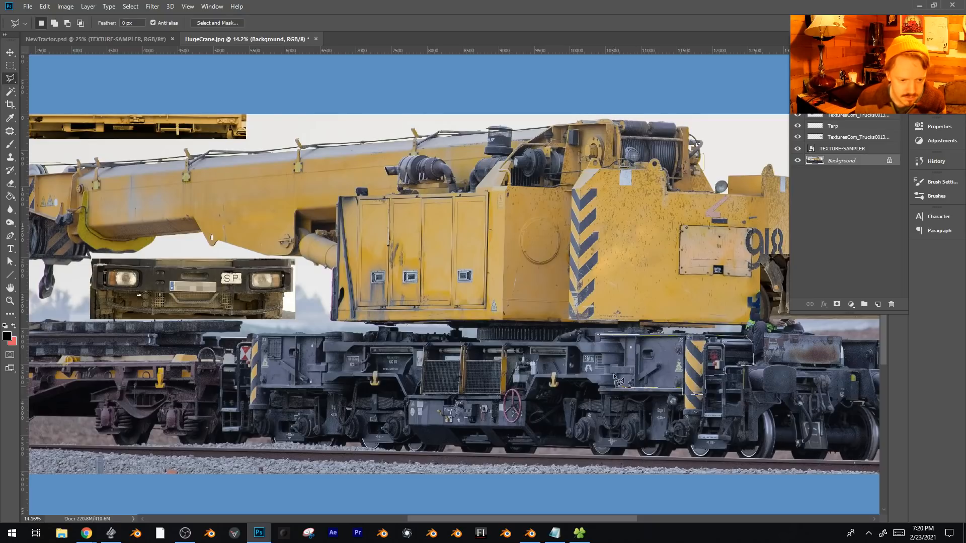
pyautogui.click(598, 335)
pyautogui.press('v')
pyautogui.moveTo(640, 363)
pyautogui.keyDown('alt'); pyautogui.mouseDown()
pyautogui.moveTo(347, 348)
pyautogui.moveTo(443, 352)
pyautogui.moveTo(393, 367)
pyautogui.moveTo(450, 367)
pyautogui.mouseUp(); pyautogui.keyUp('alt')
pyautogui.press('e')
pyautogui.moveTo(448, 332)
pyautogui.mouseDown()
pyautogui.moveTo(468, 336)
pyautogui.moveTo(453, 345)
pyautogui.moveTo(460, 352)
pyautogui.moveTo(463, 343)
pyautogui.mouseUp()
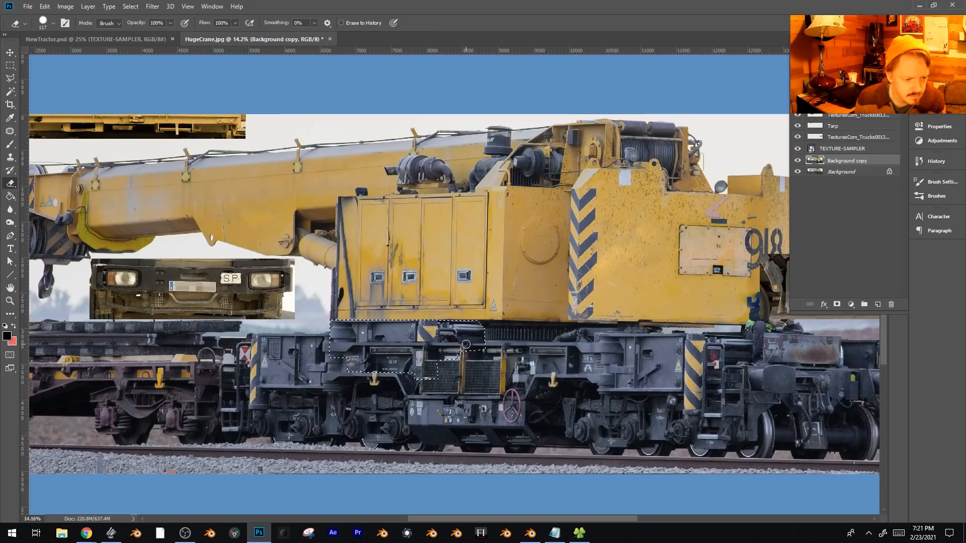
# Copy the duplicated chassis piece across to the gap beneath the chevron-striped yellow body and transform it to fit.
pyautogui.press('v')
pyautogui.keyDown('shift'); pyautogui.moveTo(375, 338); pyautogui.dragTo(639, 352); pyautogui.keyUp('shift')
pyautogui.hotkey('ctrl', 't')
pyautogui.press('Return')
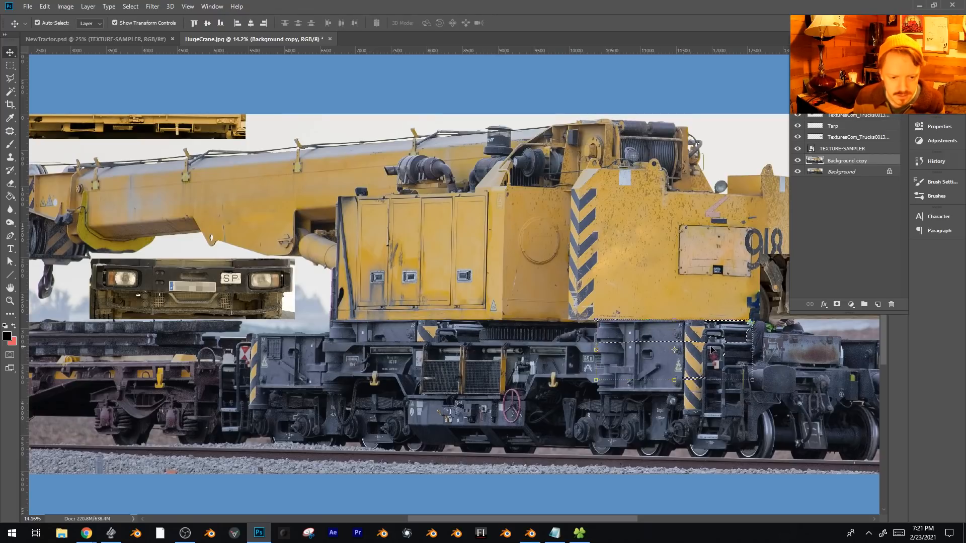
# Clear the selection around the chassis copy and set the eraser brush hardness to 27%.
pyautogui.click(11, 67)
pyautogui.hotkey('ctrl', 'd')
pyautogui.press('e')
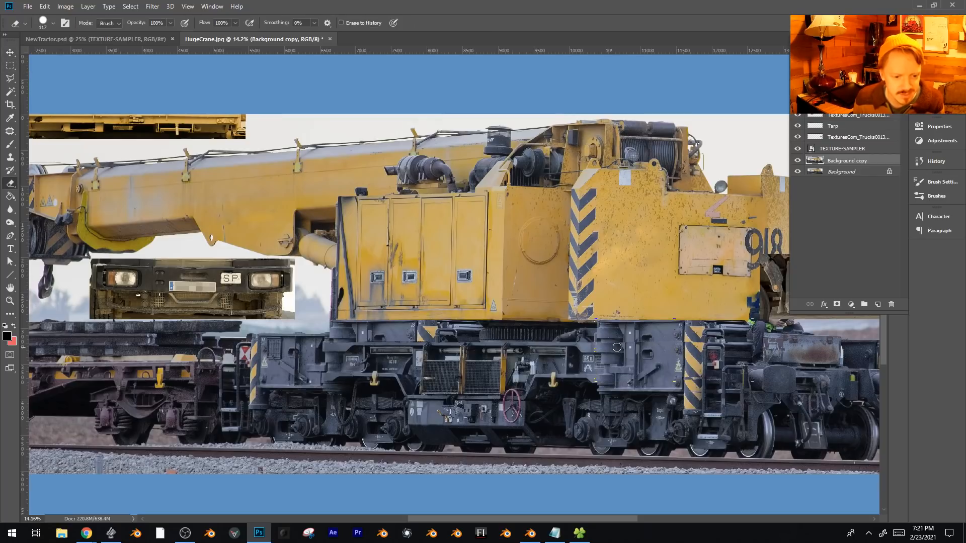
pyautogui.rightClick(667, 352)
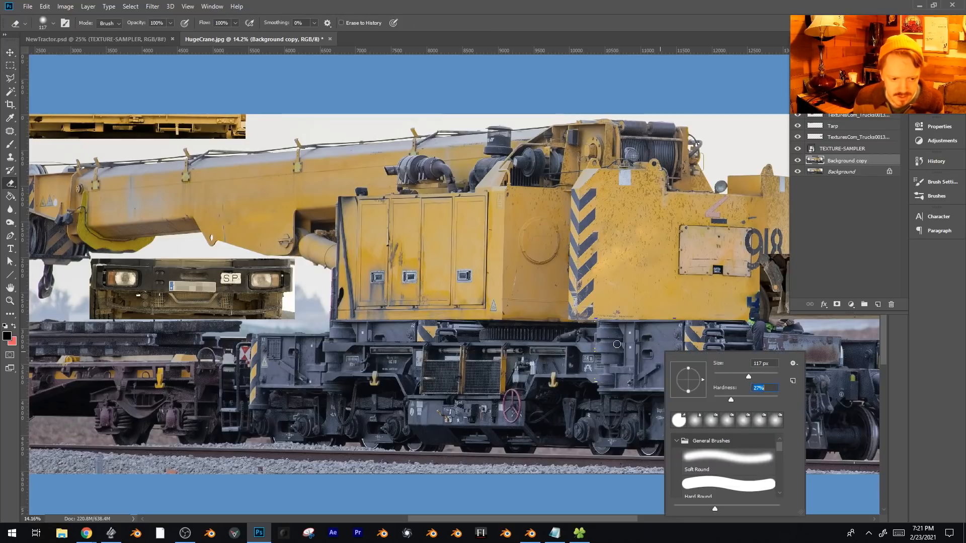
pyautogui.press('Return')
pyautogui.keyDown('alt'); pyautogui.scroll(-2, 669, 222); pyautogui.keyUp('alt')
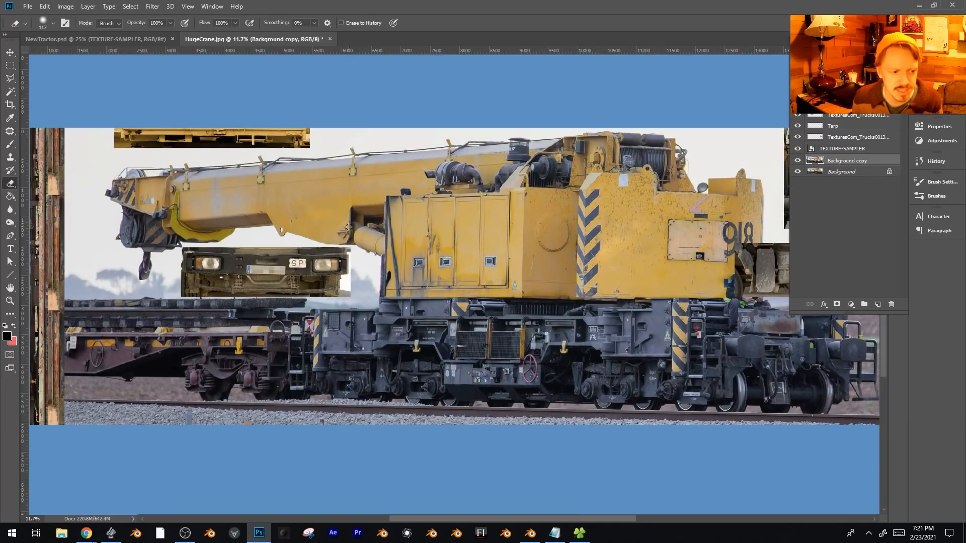
pyautogui.press('v')
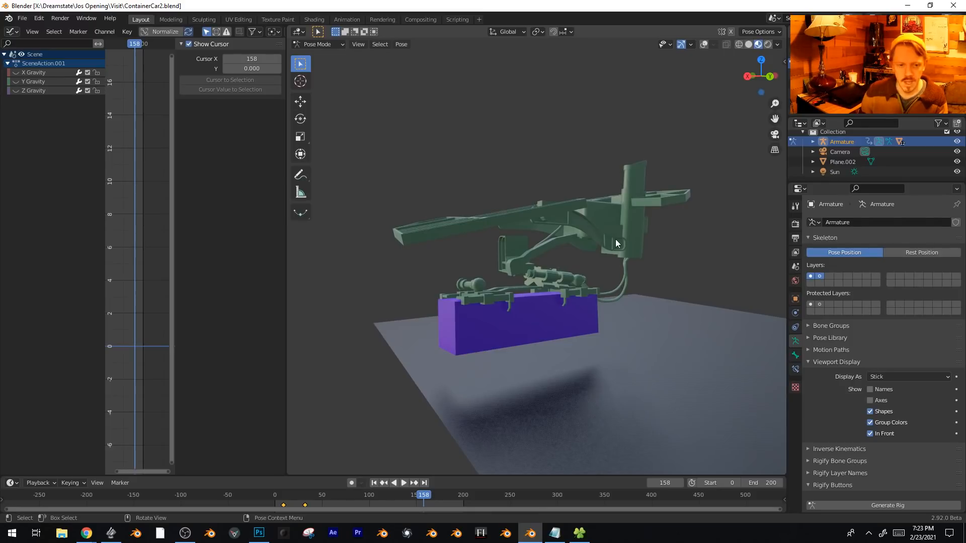
# Switch to the Blender crane rig and save it as a new file named ContainerCar4.blend.
pyautogui.moveTo(565, 269); pyautogui.dragTo(579, 285, button='middle')
pyautogui.click(24, 18)
pyautogui.click(55, 94)
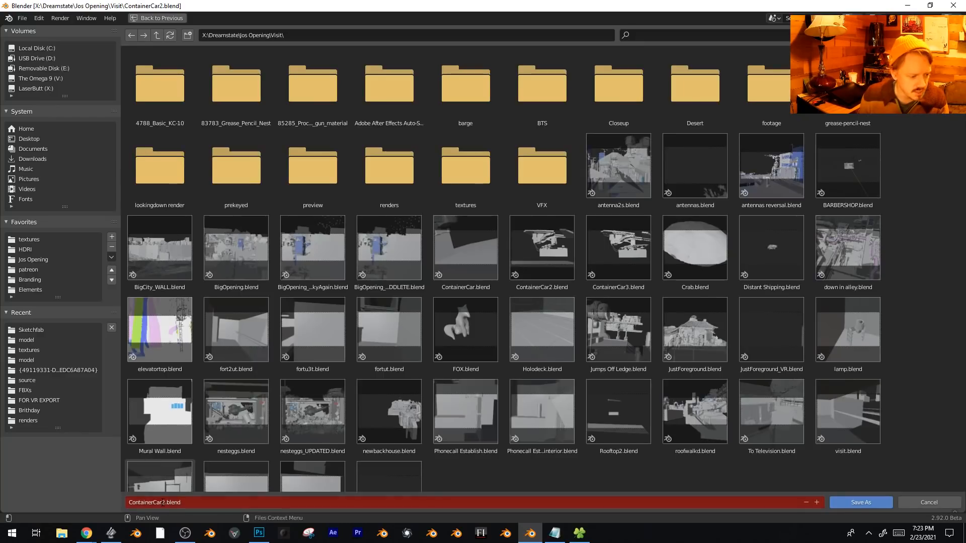
pyautogui.click(162, 502)
pyautogui.press('Delete')
pyautogui.write('4')
pyautogui.press('Return')
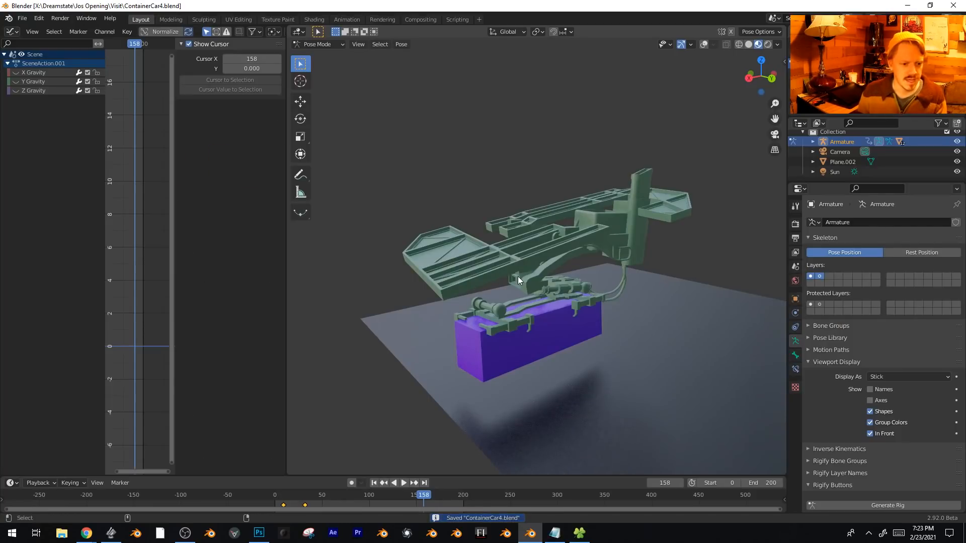
# Show the viewport overlays, return the armature to Object Mode and select the crane's deck, mast, cabin and container clamp meshes.
pyautogui.hotkey('shift', 'alt', 'z')
pyautogui.moveTo(518, 276); pyautogui.dragTo(501, 267, button='middle')
pyautogui.hotkey('ctrl', 'Tab')
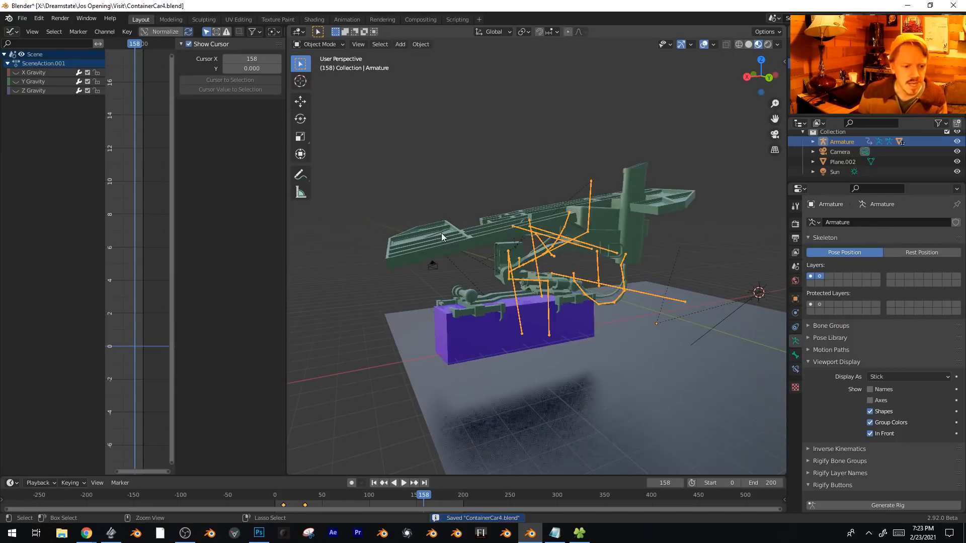
pyautogui.click(492, 238)
pyautogui.keyDown('shift'); pyautogui.click(500, 246); pyautogui.keyUp('shift')
pyautogui.keyDown('shift'); pyautogui.click(498, 221); pyautogui.keyUp('shift')
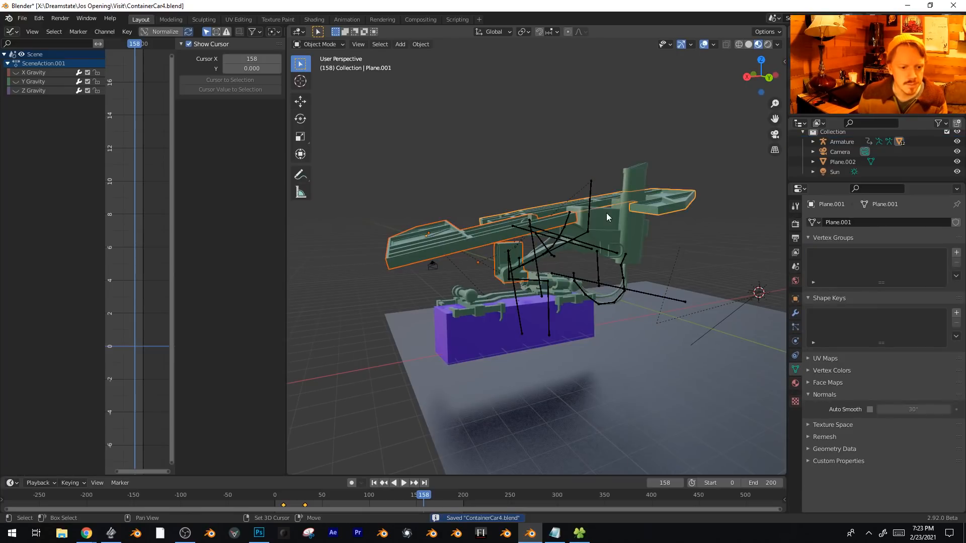
pyautogui.keyDown('shift'); pyautogui.click(629, 177); pyautogui.keyUp('shift')
pyautogui.keyDown('shift'); pyautogui.click(511, 261); pyautogui.keyUp('shift')
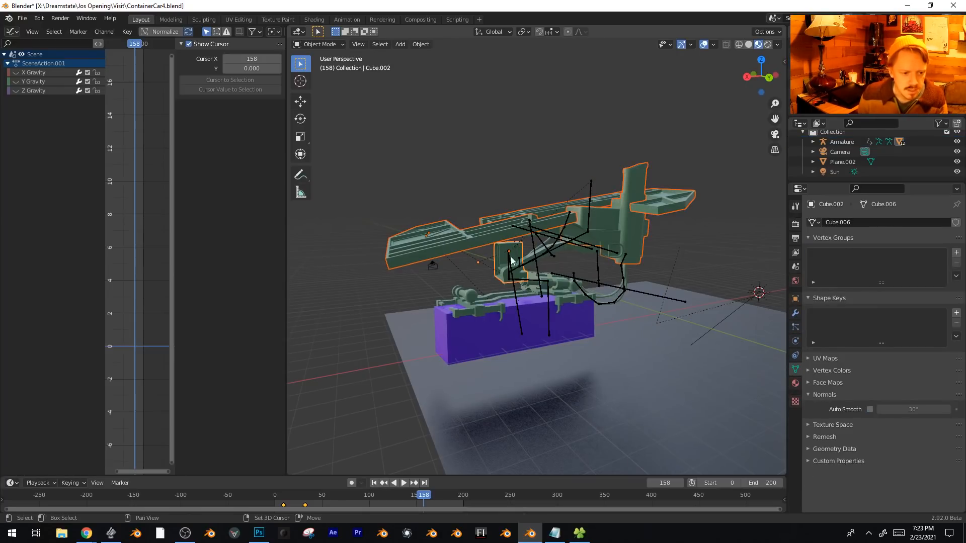
pyautogui.keyDown('shift'); pyautogui.click(465, 295); pyautogui.keyUp('shift')
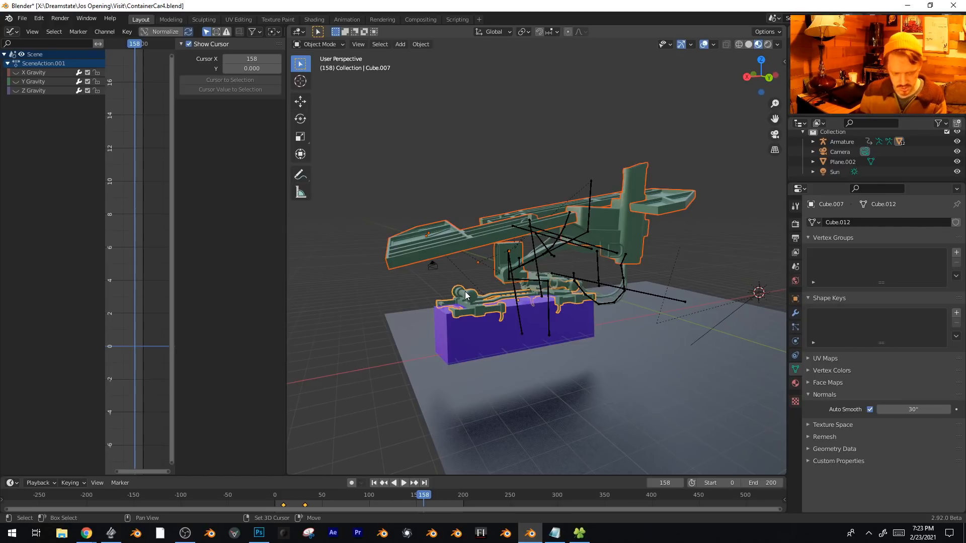
# Add the cylinder assembly above the purple container to the selected crane meshes and test-move the selection.
pyautogui.hotkey('shift', 'g')
pyautogui.click(465, 293)
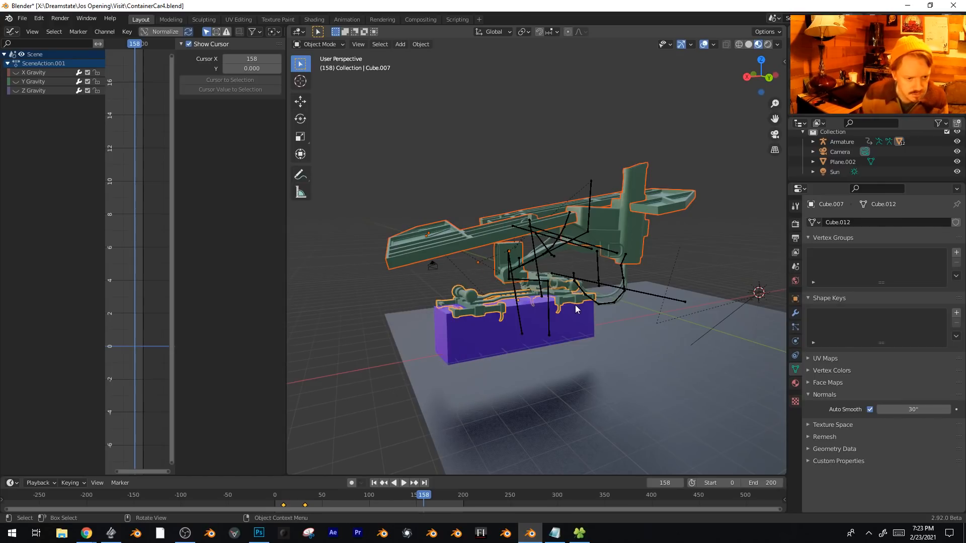
pyautogui.scroll(4, 574, 305)
pyautogui.press('g')
pyautogui.rightClick(551, 294)
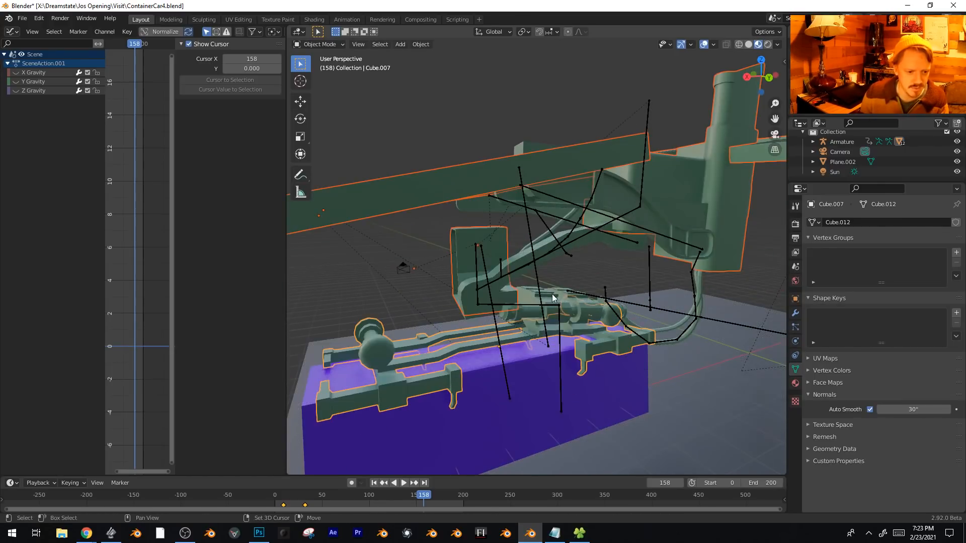
pyautogui.keyDown('shift'); pyautogui.click(548, 290); pyautogui.keyUp('shift')
pyautogui.press('g')
pyautogui.rightClick(521, 181)
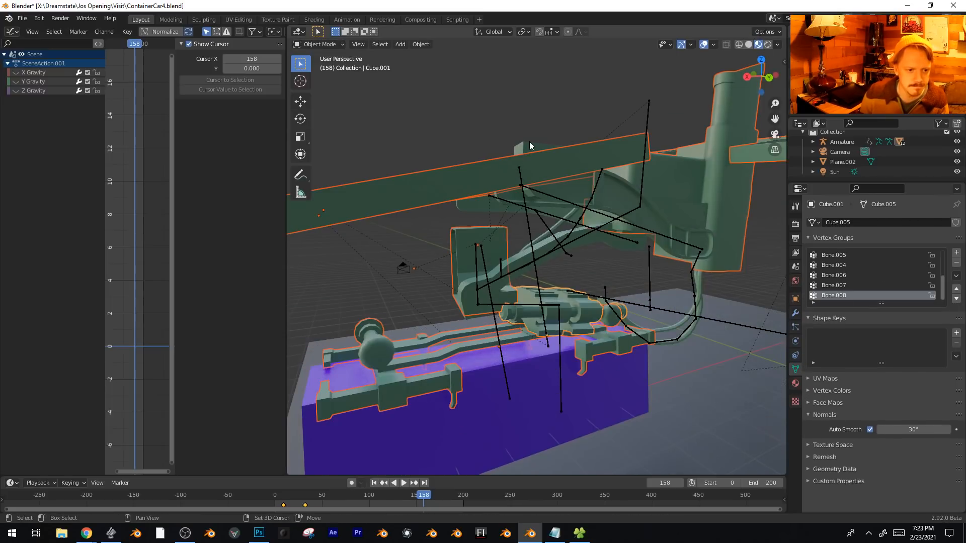
pyautogui.keyDown('shift'); pyautogui.click(529, 144); pyautogui.keyUp('shift')
pyautogui.keyDown('shift'); pyautogui.click(468, 207); pyautogui.keyUp('shift')
pyautogui.press('g')
pyautogui.rightClick(625, 342)
pyautogui.keyDown('shift'); pyautogui.click(527, 272); pyautogui.keyUp('shift')
# Select the crane's armature and extend the selection to all of its child meshes.
pyautogui.click(536, 260)
pyautogui.hotkey('shift', 'g')
pyautogui.click(536, 261)
pyautogui.scroll(-3, 494, 296)
pyautogui.press('b')
pyautogui.press('Escape')
pyautogui.moveTo(543, 384); pyautogui.dragTo(579, 316, button='middle')
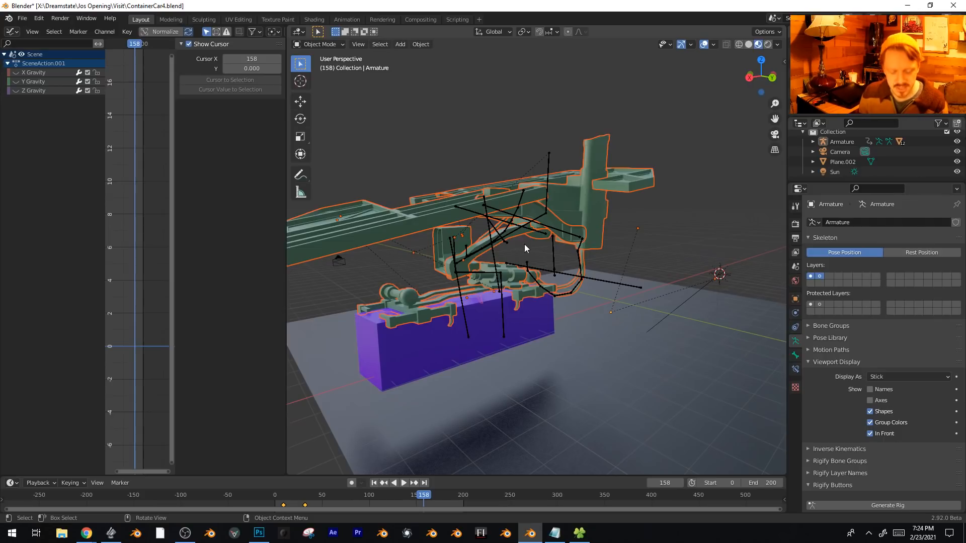
# Make linked duplicates of the selected crane meshes and place them 10.594 m along the global Y axis.
pyautogui.scroll(-2, 496, 278)
pyautogui.moveTo(478, 262); pyautogui.dragTo(543, 261, button='middle')
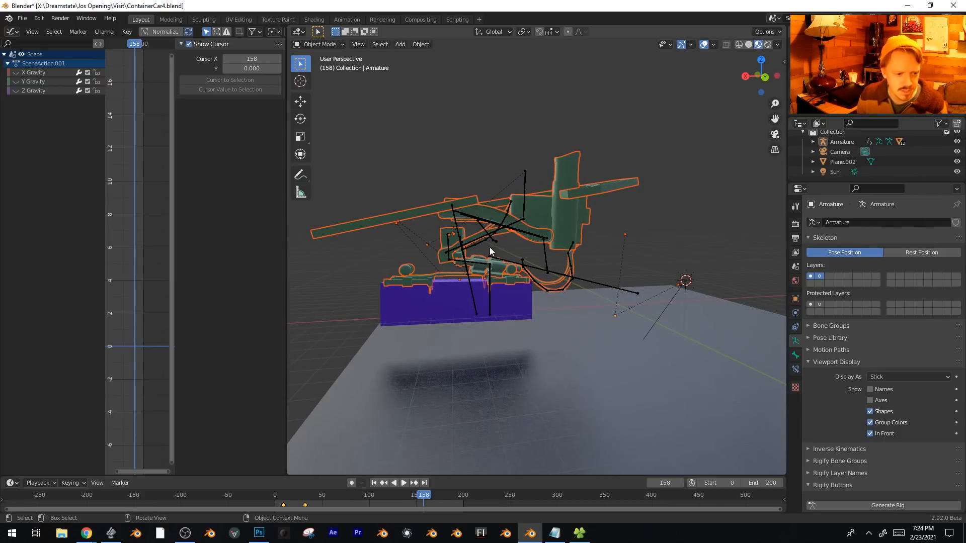
pyautogui.moveTo(404, 253); pyautogui.dragTo(441, 223, button='middle')
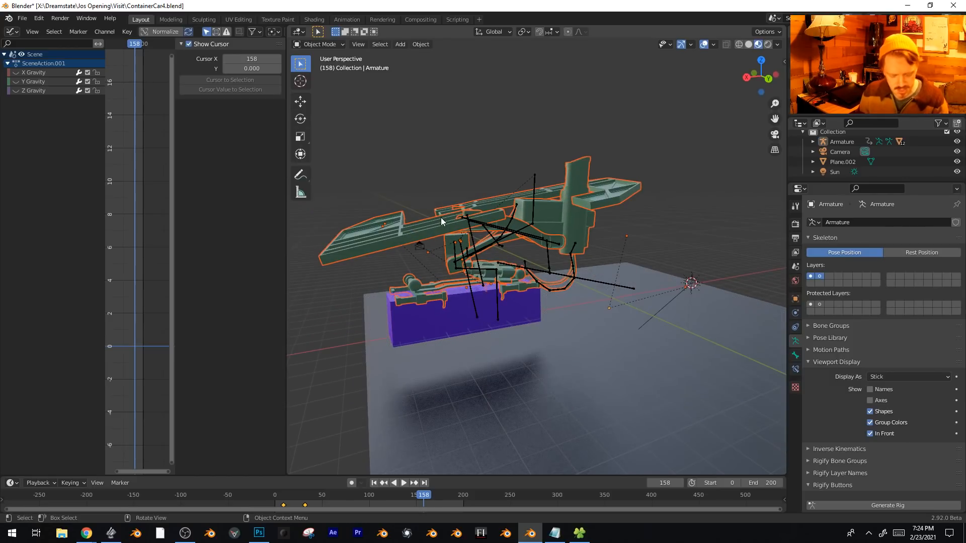
pyautogui.press('g')
pyautogui.press('x')
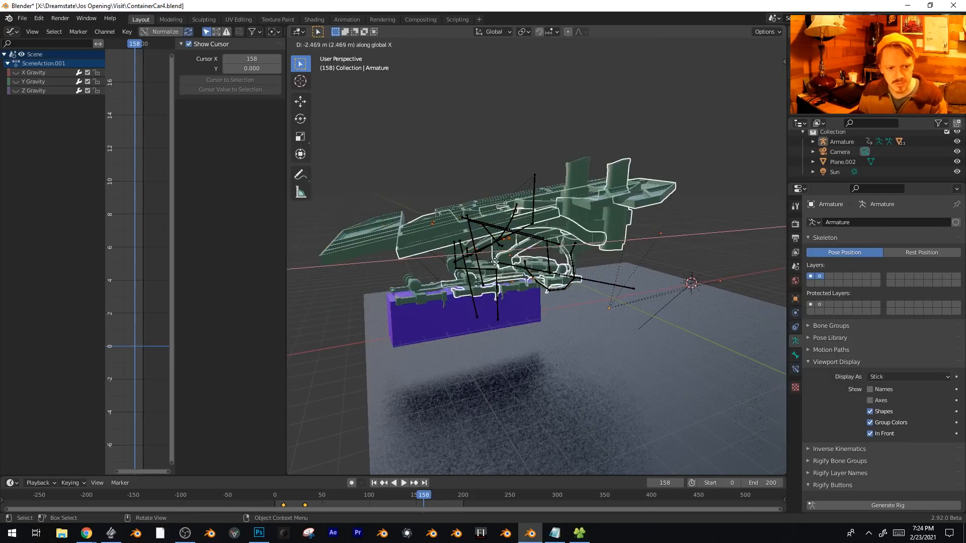
pyautogui.press('y')
pyautogui.click(523, 295)
pyautogui.moveTo(523, 296); pyautogui.dragTo(581, 321, button='middle')
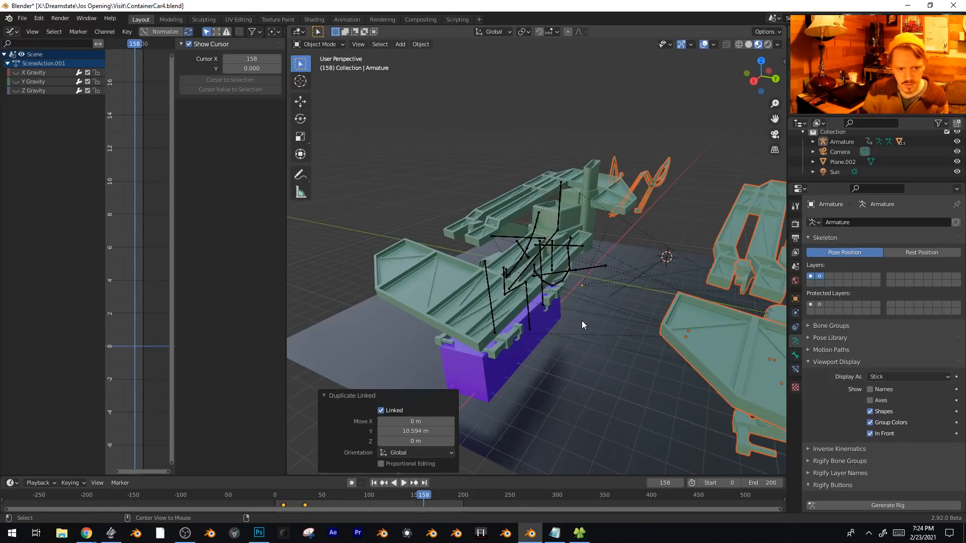
# Clear the duplicates' parent and rotation and move them away from the original crane in top view.
pyautogui.hotkey('alt', 'p')
pyautogui.click(575, 332)
pyautogui.scroll(-3, 654, 264)
pyautogui.keyDown('shift'); pyautogui.moveTo(655, 261); pyautogui.dragTo(624, 344, button='middle'); pyautogui.keyUp('shift')
pyautogui.hotkey('alt', 'r')
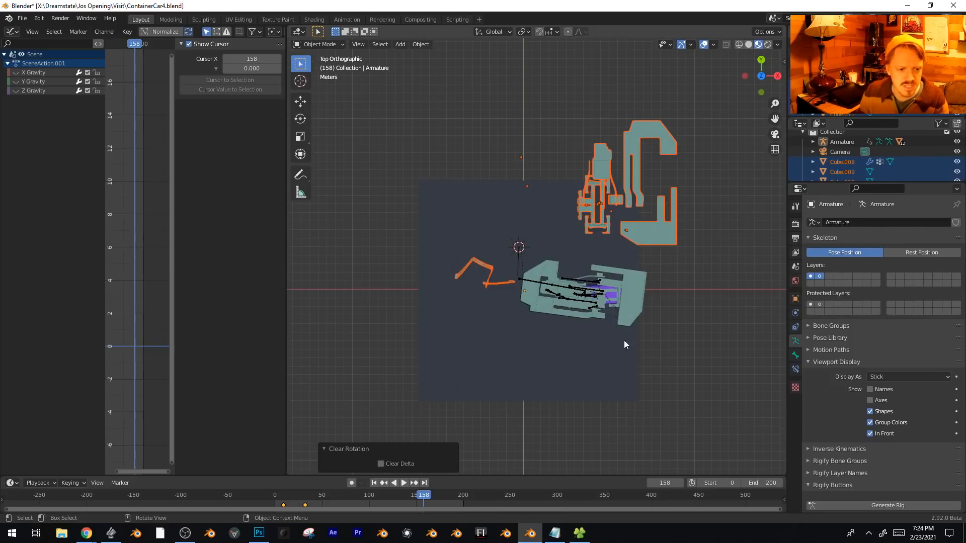
pyautogui.keyDown('shift'); pyautogui.moveTo(661, 314); pyautogui.dragTo(614, 385, button='middle'); pyautogui.keyUp('shift')
pyautogui.press('g')
pyautogui.click(581, 253)
# Delete the two thin bent arm duplicates lying apart from the other crane copies.
pyautogui.keyDown('shift'); pyautogui.moveTo(403, 274); pyautogui.dragTo(546, 255, button='middle'); pyautogui.keyUp('shift')
pyautogui.click(475, 319)
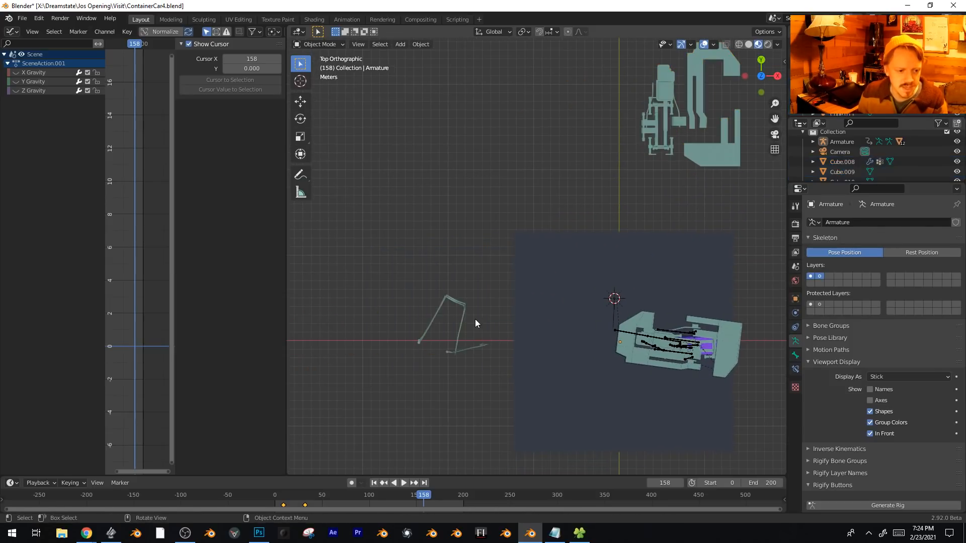
pyautogui.click(463, 315)
pyautogui.moveTo(409, 277); pyautogui.dragTo(482, 377)
pyautogui.press('x')
pyautogui.click(483, 376)
pyautogui.keyDown('shift'); pyautogui.moveTo(658, 294); pyautogui.dragTo(446, 262, button='middle'); pyautogui.keyUp('shift')
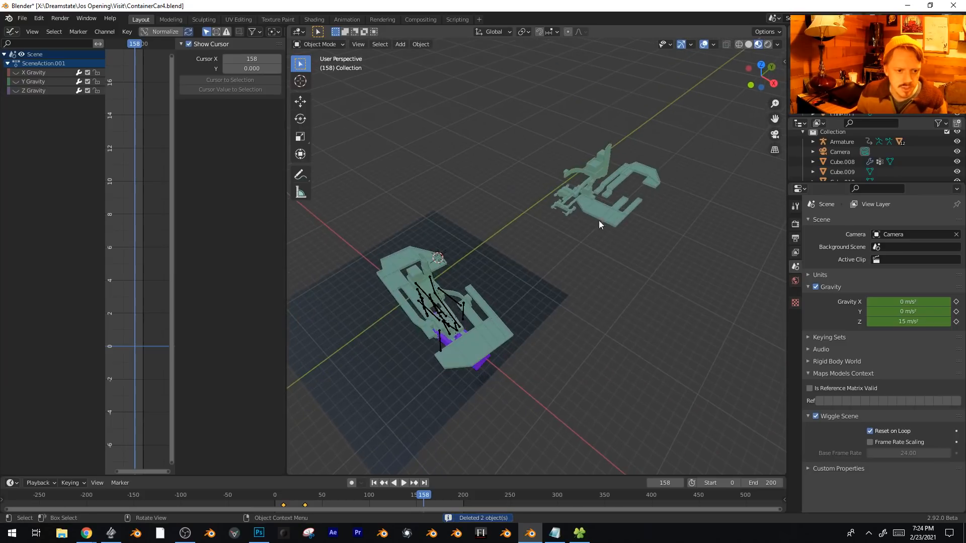
# Select the duplicated deck plate and reposition its whole mesh in Edit Mode.
pyautogui.click(599, 220)
pyautogui.press('Tab')
pyautogui.press('a')
pyautogui.press('g')
pyautogui.click(608, 198)
pyautogui.press('Tab')
# Rename the deck plate's shared material to Overall Material.
pyautogui.moveTo(535, 317); pyautogui.dragTo(489, 264, button='middle')
pyautogui.click(795, 383)
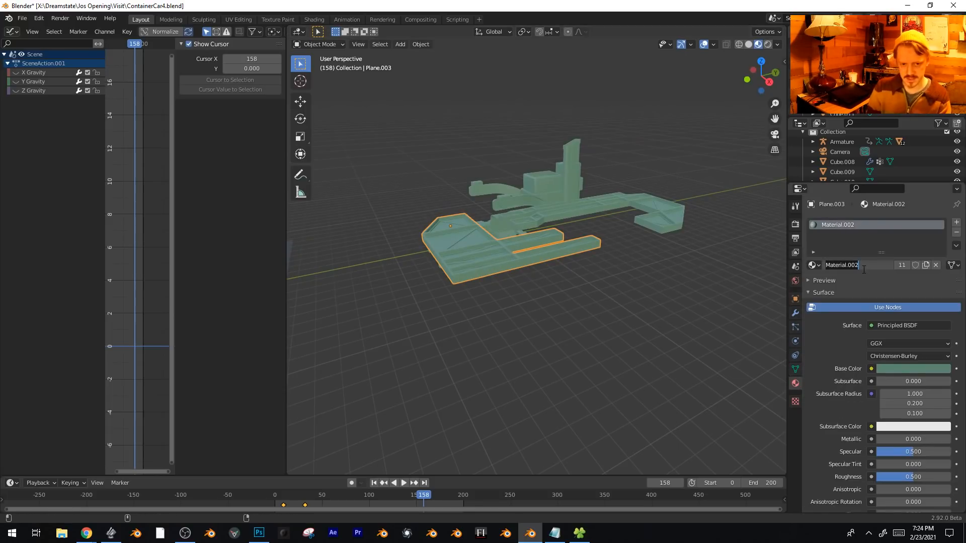
pyautogui.write('Overall Material')
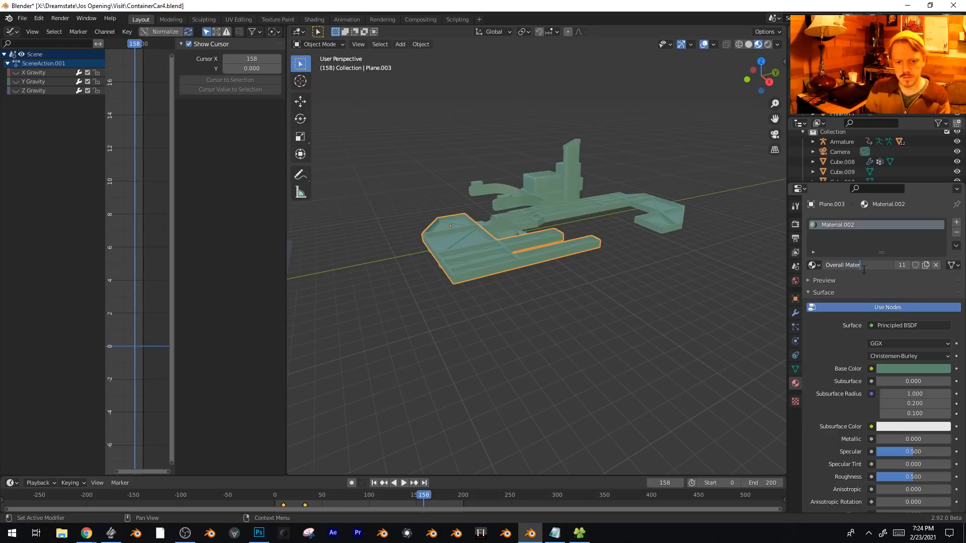
pyautogui.press('Return')
# Give the material's base color an image texture and load CraneSampler.jpg from the big train folder.
pyautogui.click(873, 370)
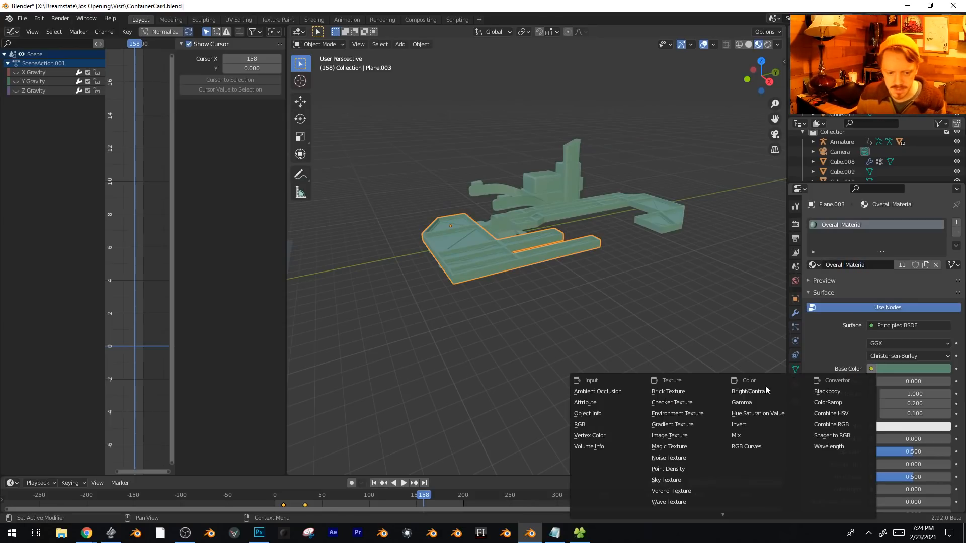
pyautogui.click(673, 436)
pyautogui.click(921, 381)
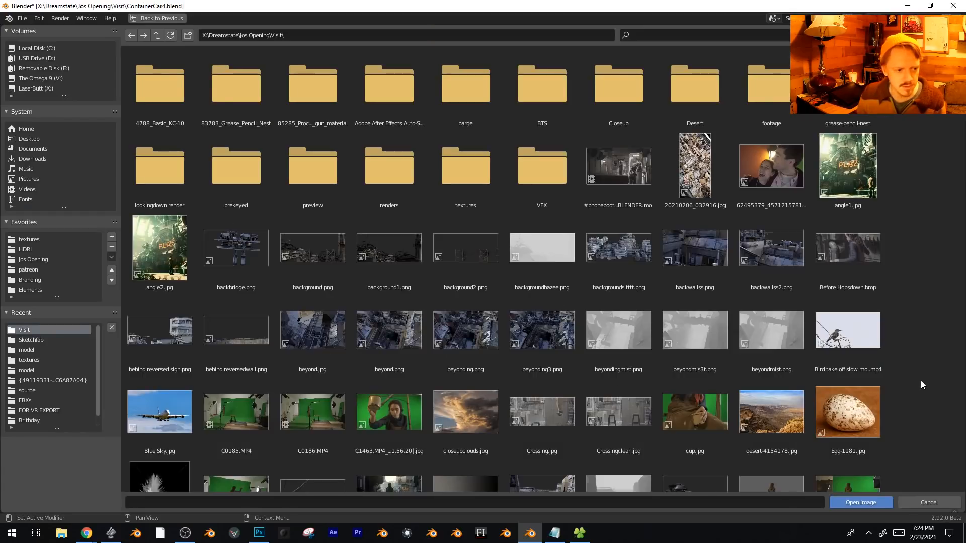
pyautogui.doubleClick(234, 138)
pyautogui.click(258, 83)
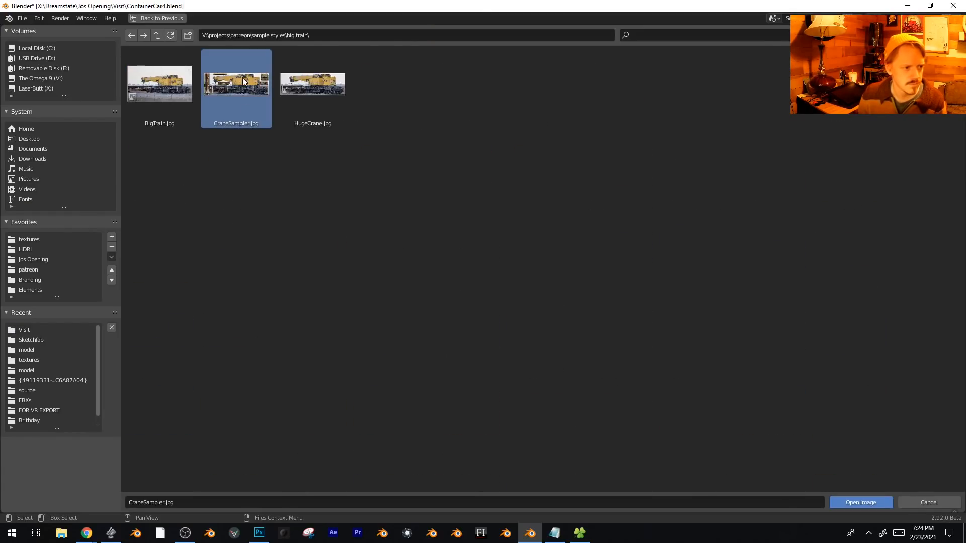
pyautogui.doubleClick(243, 77)
# Put all the crane copies into Edit Mode and replace the graph editor with a wider UV Editor.
pyautogui.moveTo(550, 253); pyautogui.dragTo(496, 238, button='middle')
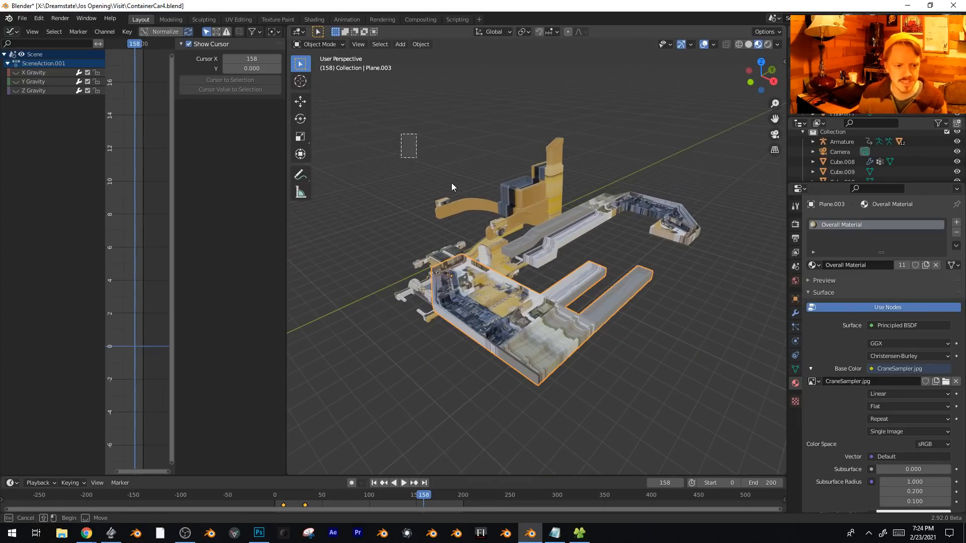
pyautogui.moveTo(402, 141); pyautogui.dragTo(715, 382)
pyautogui.press('Tab')
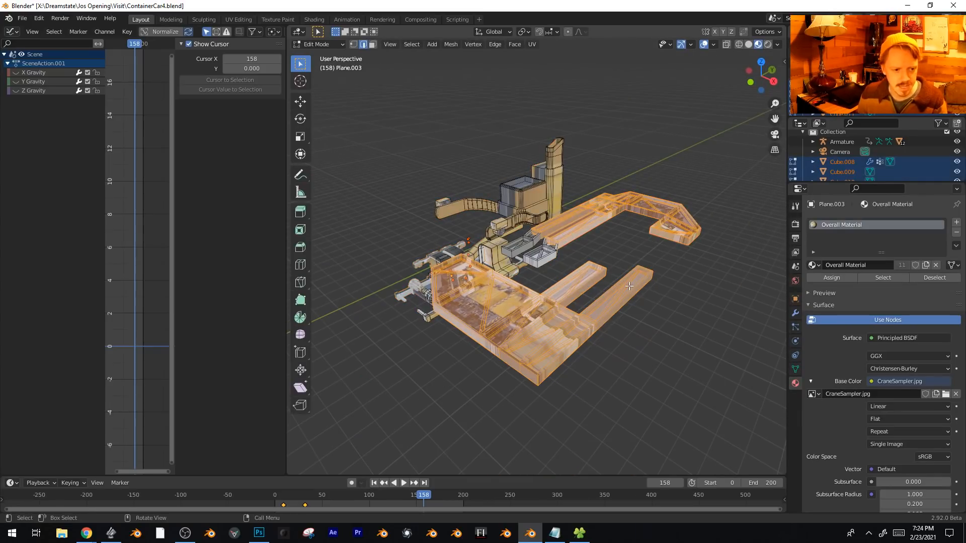
pyautogui.click(12, 31)
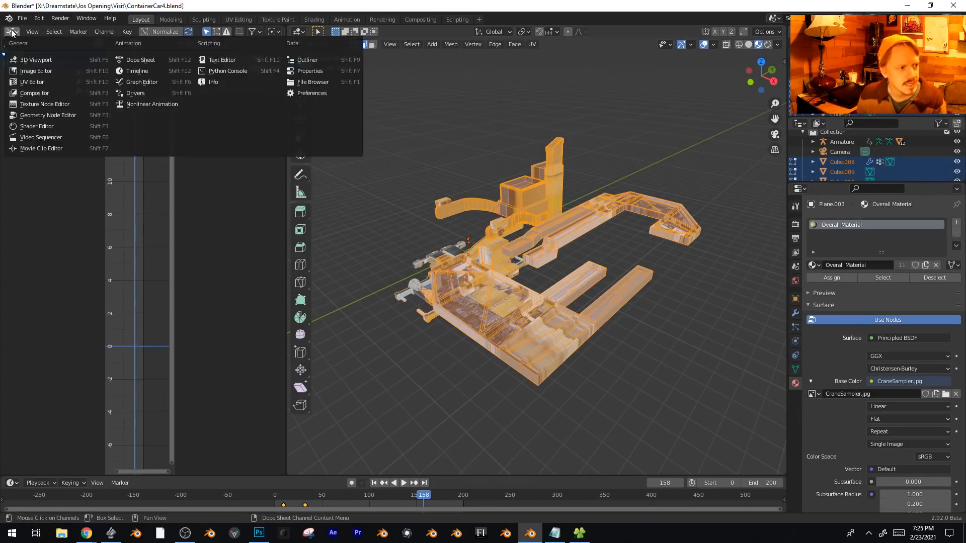
pyautogui.click(30, 83)
pyautogui.scroll(-5, 167, 196)
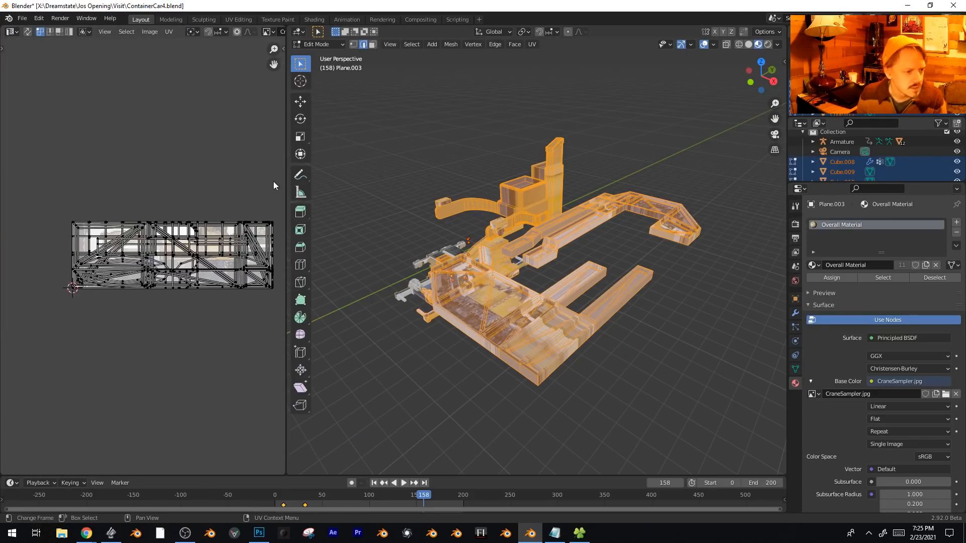
pyautogui.scroll(5, 220, 198)
pyautogui.moveTo(286, 197); pyautogui.dragTo(383, 197)
pyautogui.scroll(-2, 217, 244)
pyautogui.moveTo(209, 249); pyautogui.dragTo(181, 249, button='middle')
# Unwrap all the crane copies with Cube Projection and scale their UV islands down over the texture.
pyautogui.moveTo(594, 254); pyautogui.dragTo(536, 268, button='middle')
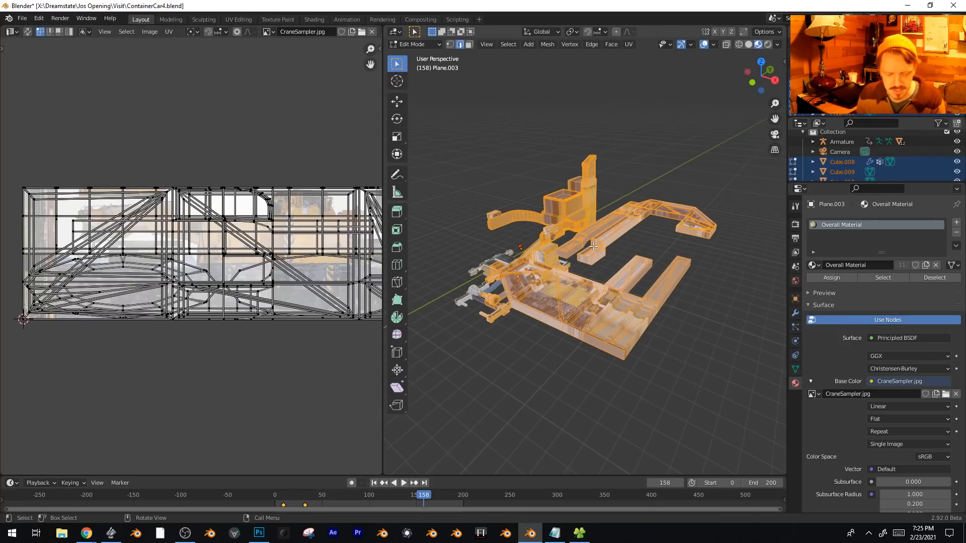
pyautogui.press('u')
pyautogui.click(579, 295)
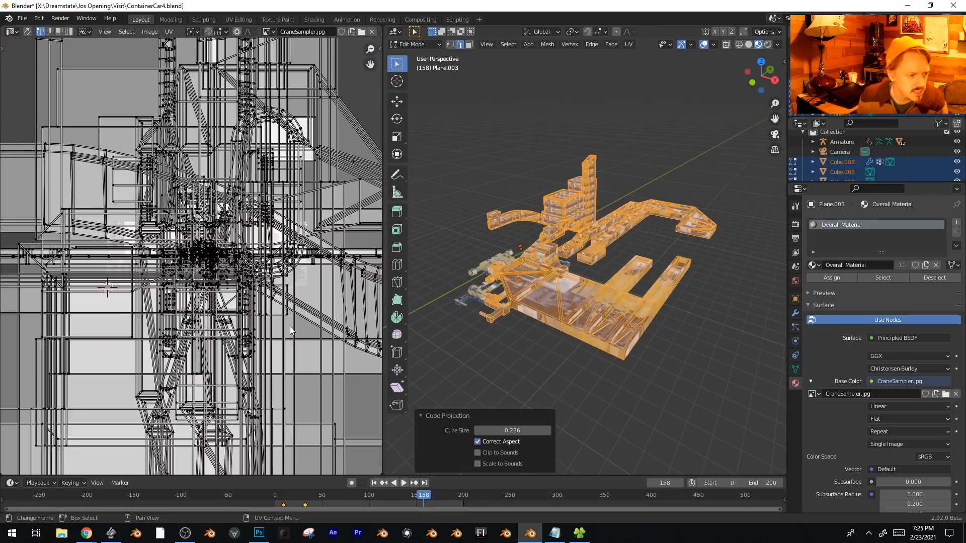
pyautogui.press('a')
pyautogui.press('s')
pyautogui.click(217, 249)
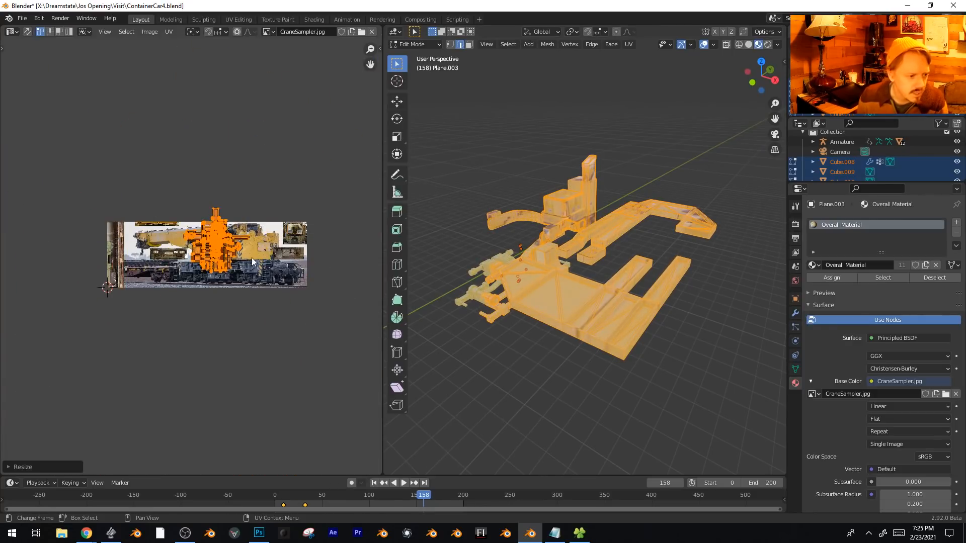
# Move the combined UV islands onto the yellow crane body in the CraneSampler image.
pyautogui.scroll(5, 216, 249)
pyautogui.press('g')
pyautogui.click(285, 290)
pyautogui.press('s')
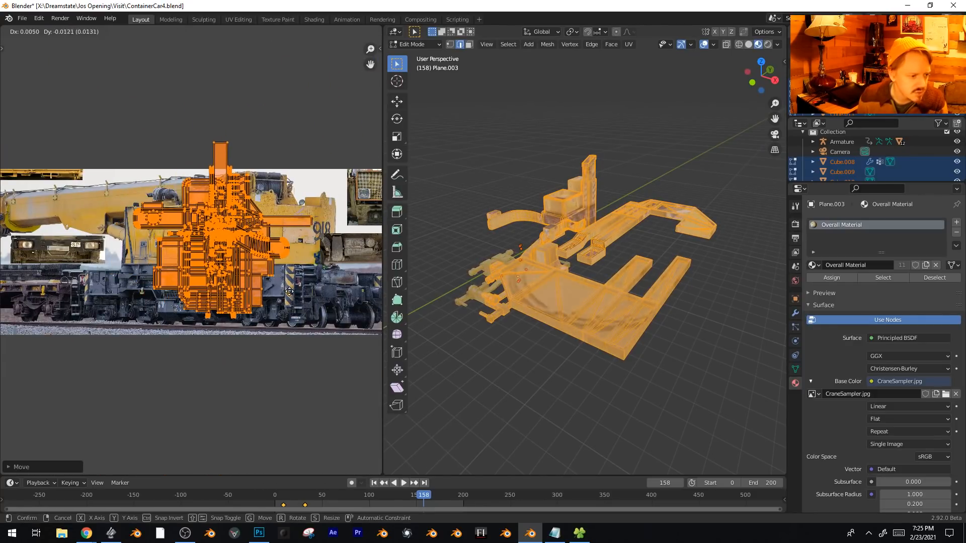
pyautogui.click(288, 293)
# Return to Object Mode and isolate the L-shaped cabin mesh in local view.
pyautogui.press('Tab')
pyautogui.moveTo(599, 305); pyautogui.dragTo(583, 334, button='middle')
pyautogui.scroll(3, 565, 322)
pyautogui.click(574, 337)
pyautogui.press('KP_Divide')
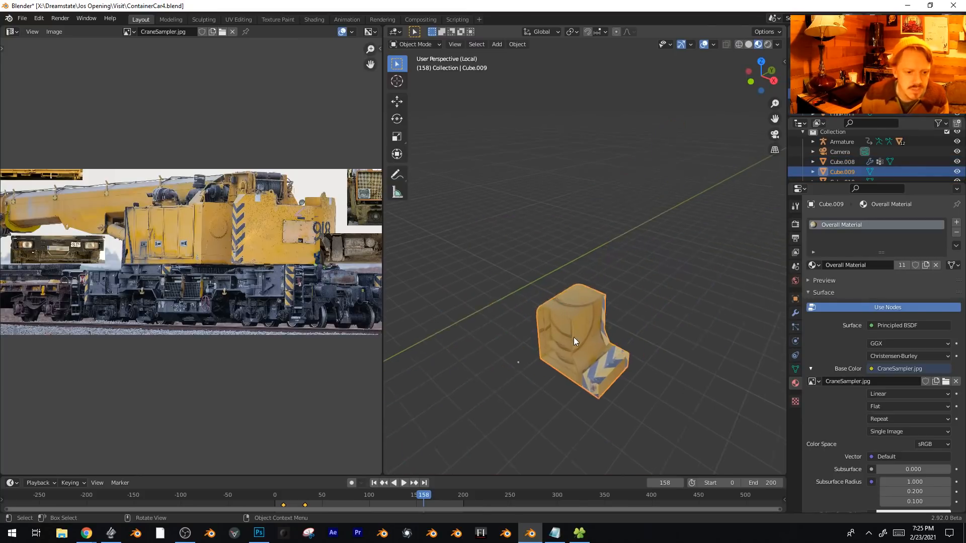
# Unwrap the cabin with Cube Projection and shrink its UV islands over the yellow panels.
pyautogui.press('Tab')
pyautogui.scroll(2, 244, 245)
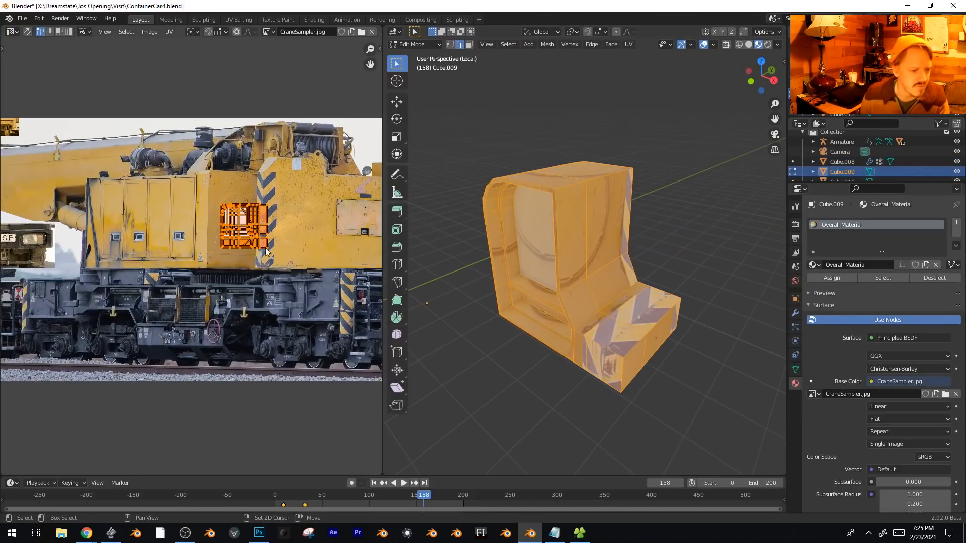
pyautogui.press('u')
pyautogui.click(500, 267)
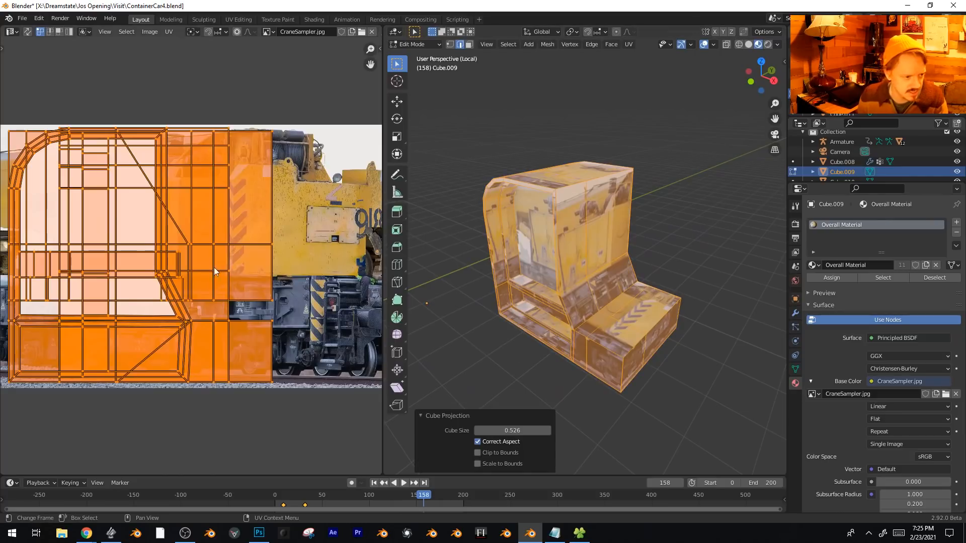
pyautogui.press('s')
pyautogui.click(185, 268)
# Move the cabin's UV islands across the yellow door panels and check the texture on the model.
pyautogui.scroll(1, 293, 260)
pyautogui.moveTo(184, 269); pyautogui.dragTo(234, 245, button='middle')
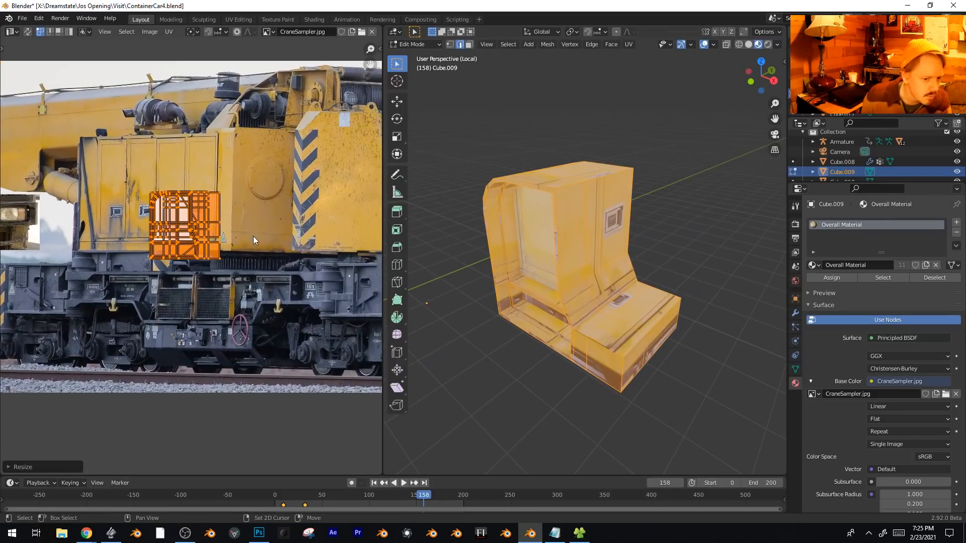
pyautogui.press('g')
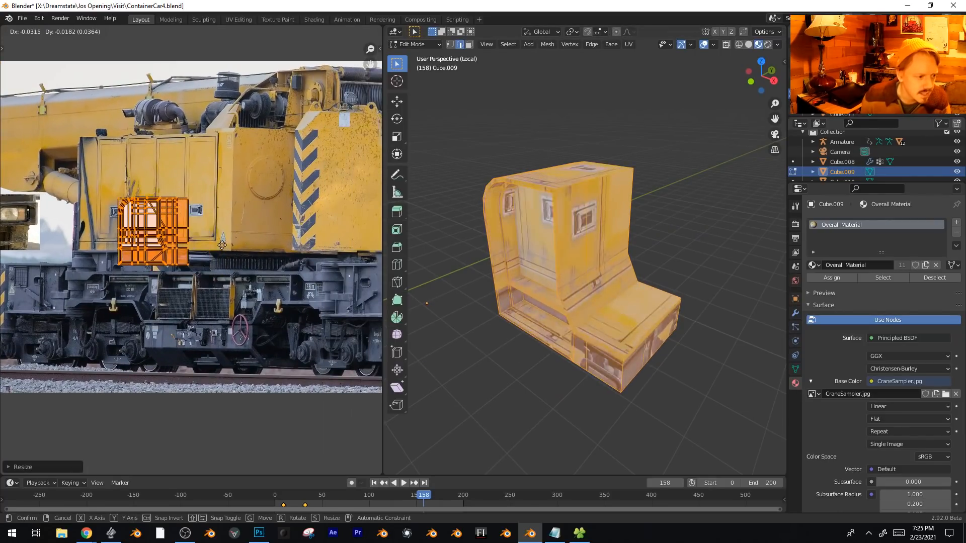
pyautogui.click(190, 249)
pyautogui.press('Tab')
pyautogui.moveTo(585, 288)
pyautogui.mouseDown(button='middle')
pyautogui.moveTo(619, 267)
pyautogui.moveTo(601, 245)
pyautogui.moveTo(595, 273)
pyautogui.mouseUp(button='middle')
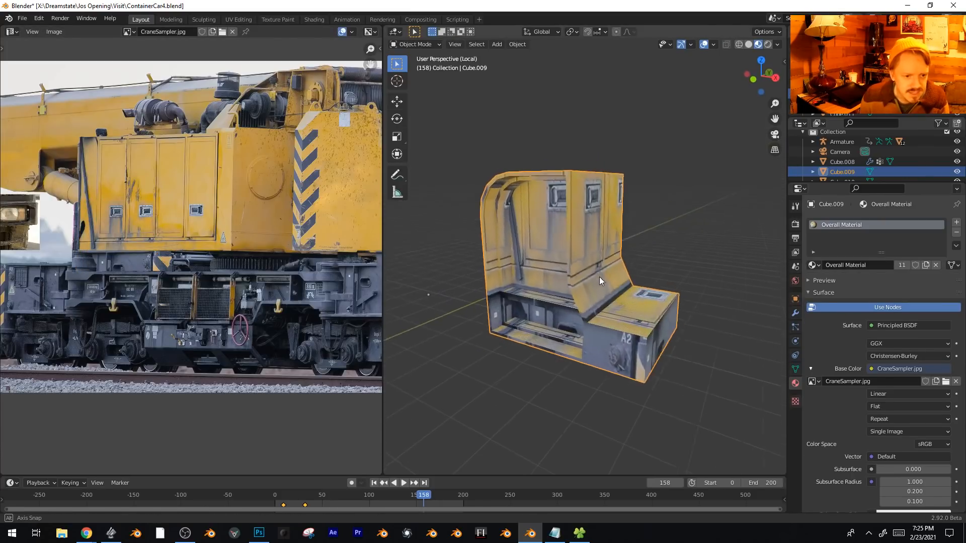
# Unwrap the cabin with Cylinder Projection from the front view and scale its UV islands down over the yellow panels.
pyautogui.press('Tab')
pyautogui.press('KP_1')
pyautogui.press('u')
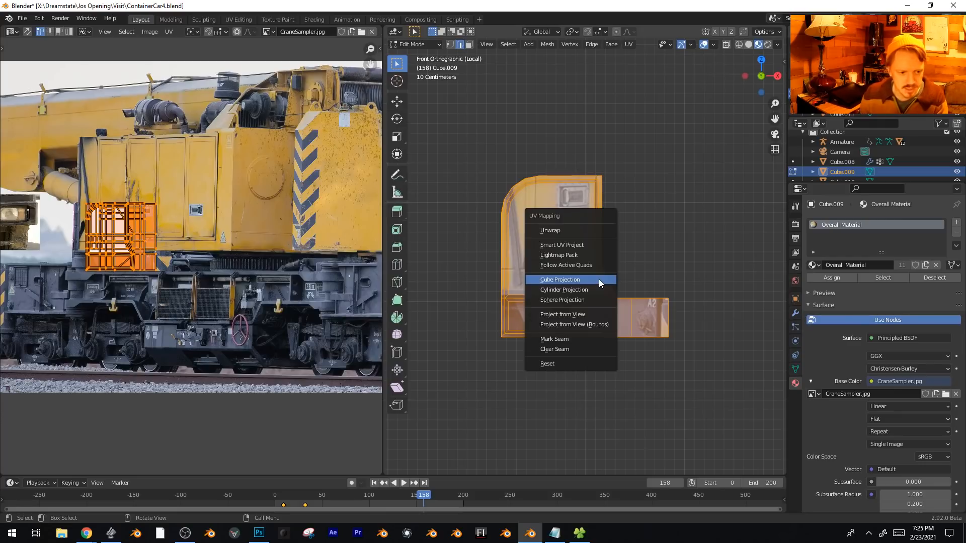
pyautogui.click(592, 289)
pyautogui.press('s')
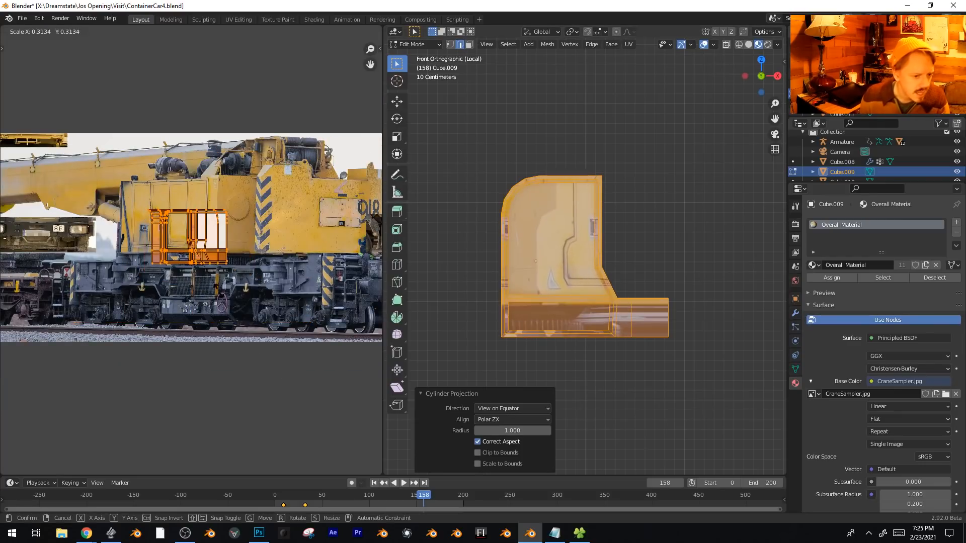
pyautogui.click(220, 290)
pyautogui.press('Tab')
pyautogui.moveTo(627, 287); pyautogui.dragTo(567, 309, button='middle')
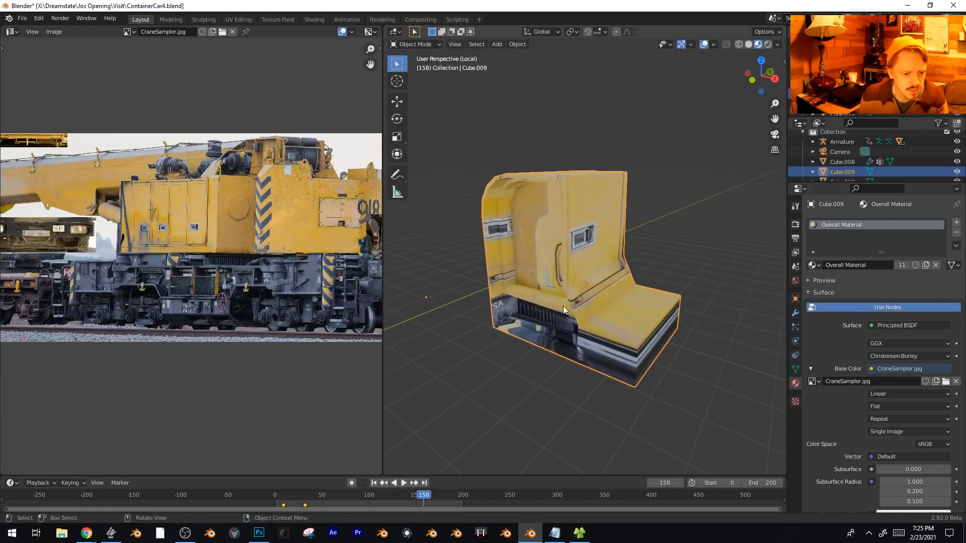
# Reposition the cabin's cylinder-projected UV islands on the yellow body and inspect the cabin in Object Mode.
pyautogui.press('Tab')
pyautogui.scroll(1, 276, 300)
pyautogui.press('g')
pyautogui.click(247, 300)
pyautogui.moveTo(631, 303); pyautogui.dragTo(603, 306, button='middle')
pyautogui.press('Tab')
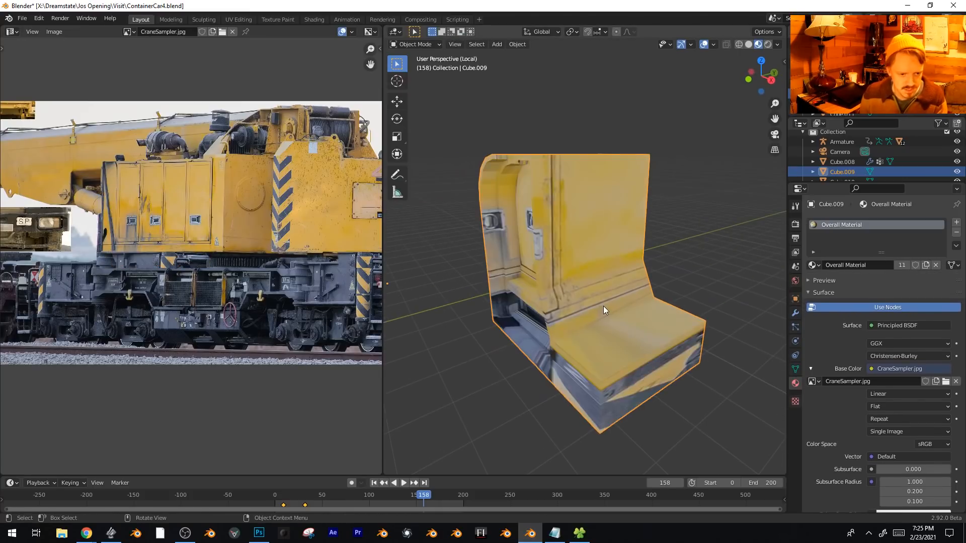
# Try to apply the cabin's object transform to its mesh.
pyautogui.scroll(-2, 604, 305)
pyautogui.hotkey('ctrl', 'a')
pyautogui.click(595, 325)
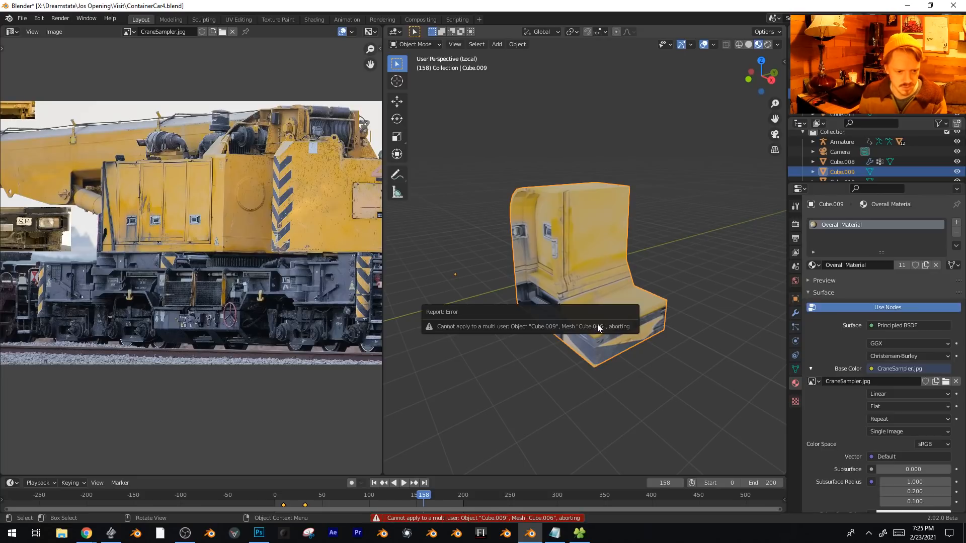
# Leave the cabin's isolated view, test clearing its scale and undo that.
pyautogui.scroll(-2, 620, 291)
pyautogui.press('KP_Divide')
pyautogui.moveTo(620, 291); pyautogui.dragTo(560, 282, button='middle')
pyautogui.hotkey('alt', 's')
pyautogui.hotkey('ctrl', 'z')
# Move and resize the cabin's UV islands over the yellow side panels, shifting them along X, and inspect the textured cabin.
pyautogui.scroll(3, 626, 313)
pyautogui.keyDown('shift'); pyautogui.moveTo(560, 281); pyautogui.dragTo(596, 214, button='middle'); pyautogui.keyUp('shift')
pyautogui.scroll(3, 560, 213)
pyautogui.press('Tab')
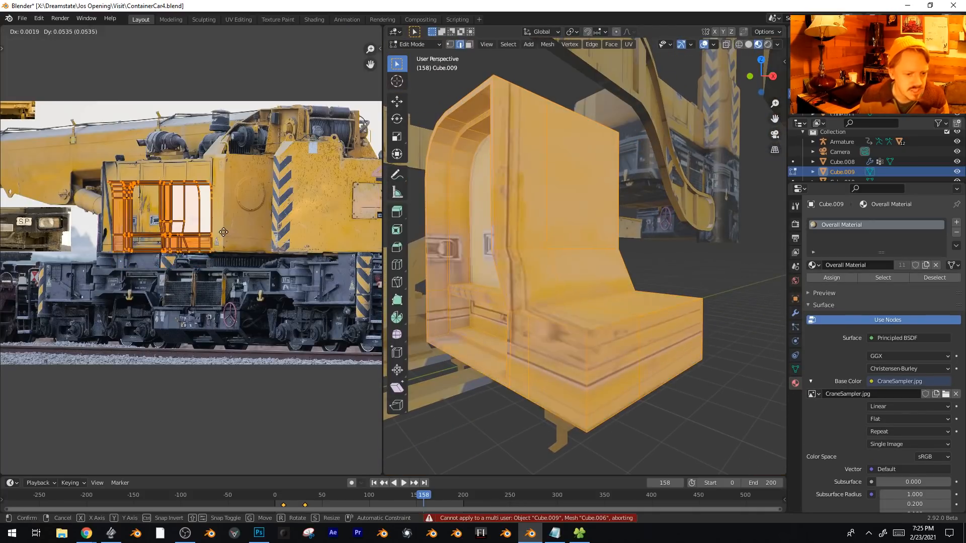
pyautogui.click(220, 245)
pyautogui.click(83, 291)
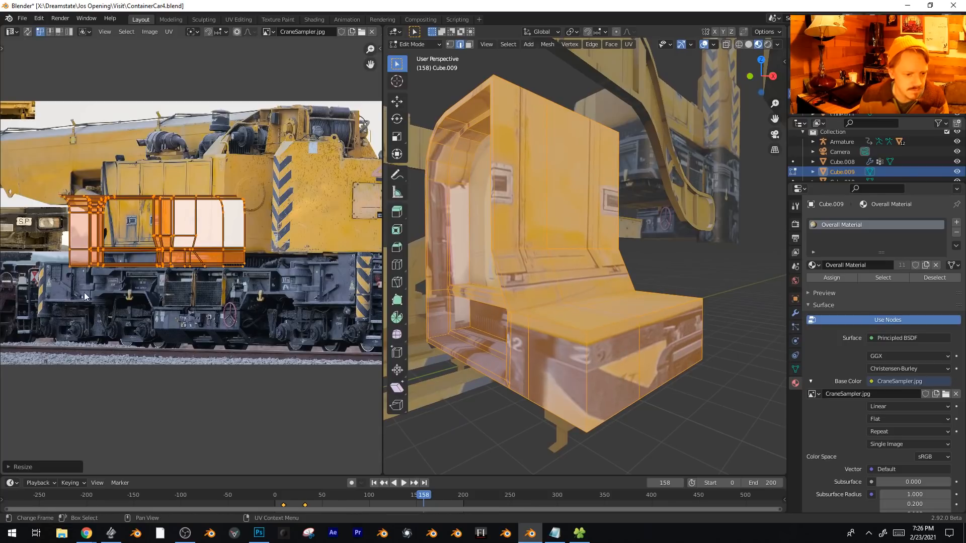
pyautogui.press('g')
pyautogui.press('x')
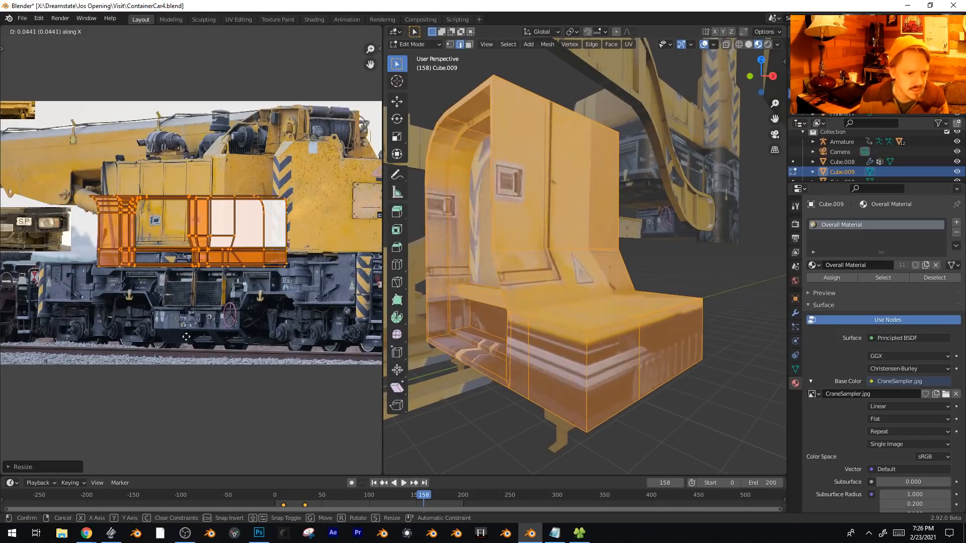
pyautogui.click(259, 343)
pyautogui.press('Tab')
pyautogui.scroll(-4, 534, 322)
pyautogui.moveTo(534, 321); pyautogui.dragTo(548, 279, button='middle')
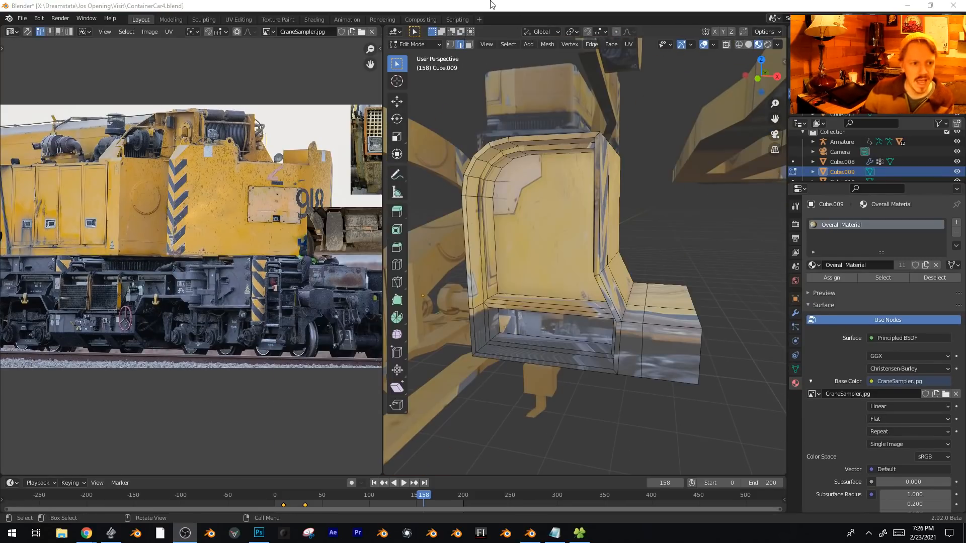
# Select the face loop of the cabin's window frame and unwrap it with Cylinder Projection from the top view.
pyautogui.moveTo(578, 191); pyautogui.dragTo(616, 202, button='middle')
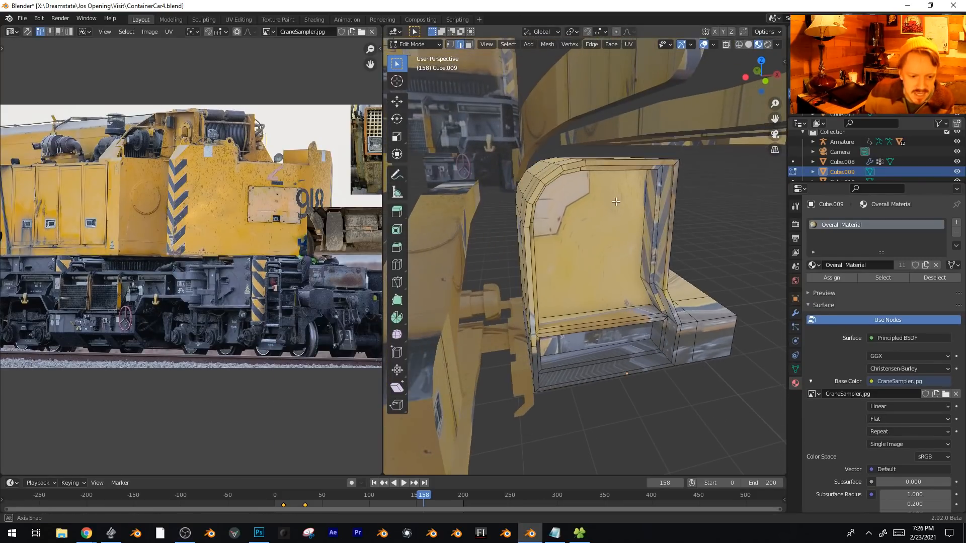
pyautogui.keyDown('alt'); pyautogui.click(664, 357); pyautogui.keyUp('alt')
pyautogui.moveTo(664, 356); pyautogui.dragTo(620, 304, button='middle')
pyautogui.press('KP_7')
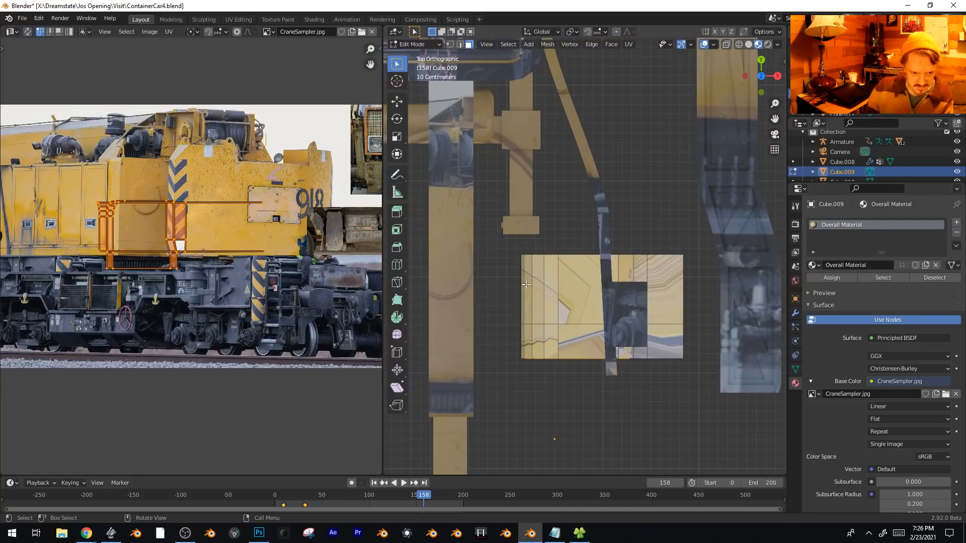
pyautogui.press('u')
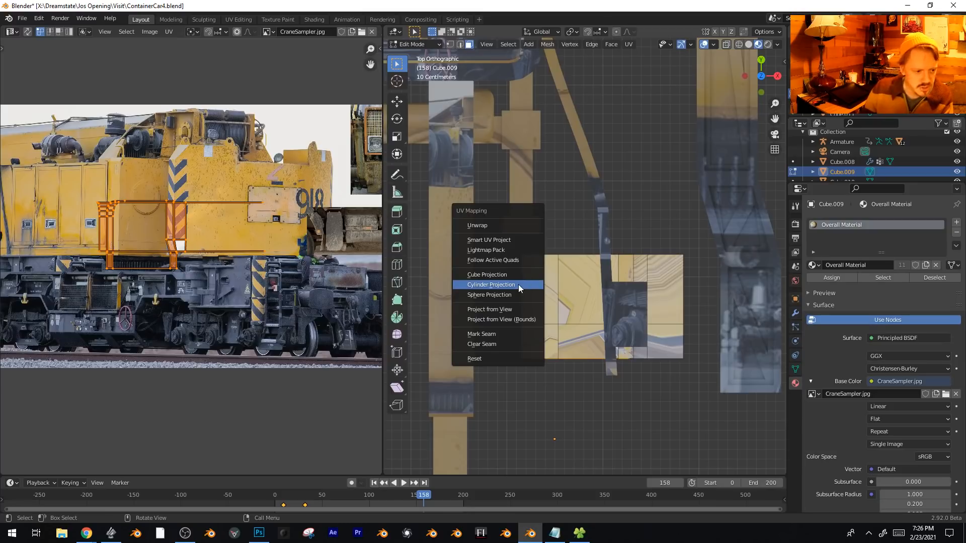
pyautogui.click(518, 285)
# Scale the window frame's UV island down over the texture sheet and adjust its width along X.
pyautogui.scroll(-1, 137, 269)
pyautogui.scroll(-1, 137, 269)
pyautogui.moveTo(138, 269); pyautogui.dragTo(225, 286, button='middle')
pyautogui.press('s')
pyautogui.click(207, 273)
pyautogui.moveTo(608, 308); pyautogui.dragTo(576, 227, button='middle')
pyautogui.scroll(2, 228, 291)
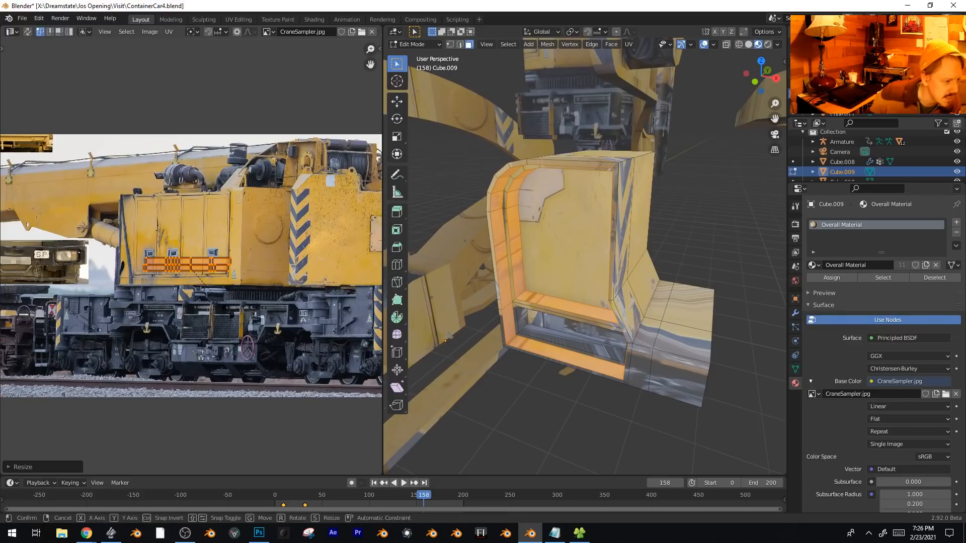
pyautogui.press('s')
pyautogui.press('x')
pyautogui.click(205, 324)
# Rotate the window frame's UV strip upright, resize it and place it on the rusty vertical strip of the texture sheet.
pyautogui.moveTo(206, 324); pyautogui.dragTo(325, 300, button='middle')
pyautogui.press('g')
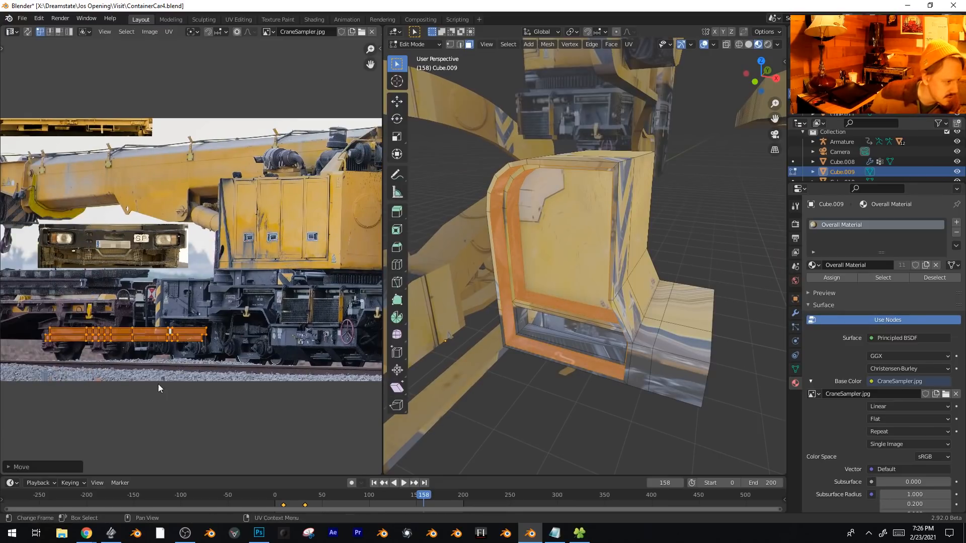
pyautogui.click(269, 388)
pyautogui.moveTo(270, 389); pyautogui.dragTo(319, 389, button='middle')
pyautogui.press('g')
pyautogui.click(173, 303)
pyautogui.press('r')
pyautogui.keyDown('ctrl'); pyautogui.click(199, 224); pyautogui.keyUp('ctrl')
pyautogui.press('s')
pyautogui.click(210, 218)
pyautogui.press('g')
pyautogui.press('Tab')
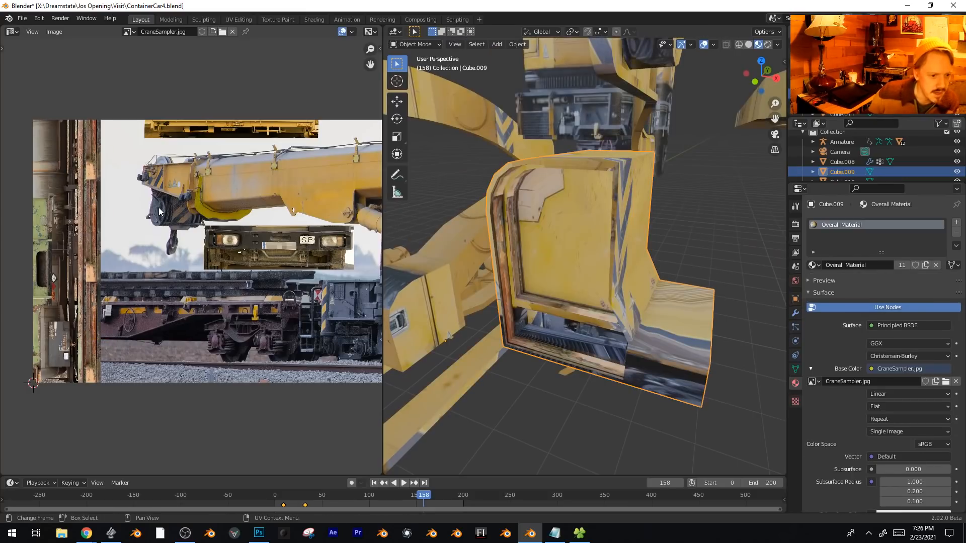
# Stretch the window frame's UV strip along Y and inspect the rusty frame in Object Mode.
pyautogui.moveTo(526, 267); pyautogui.dragTo(426, 240, button='middle')
pyautogui.press('Tab')
pyautogui.press('s')
pyautogui.press('y')
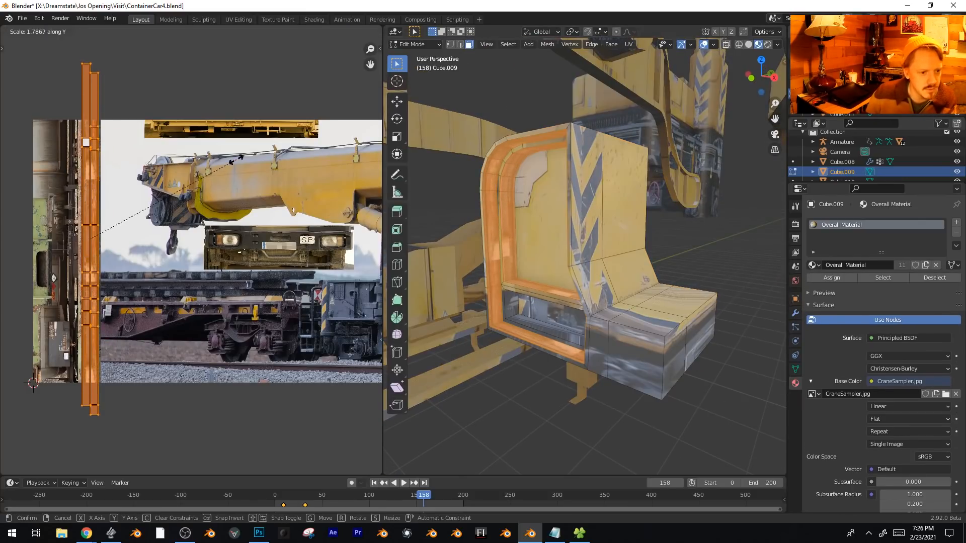
pyautogui.click(205, 172)
pyautogui.press('Tab')
pyautogui.moveTo(496, 228); pyautogui.dragTo(516, 263, button='middle')
pyautogui.moveTo(578, 315); pyautogui.dragTo(550, 298, button='middle')
# Select all faces of the low box protruding from the cabin's front and unwrap them with Cube Projection.
pyautogui.press('Tab')
pyautogui.click(574, 334)
pyautogui.keyDown('shift'); pyautogui.click(604, 336); pyautogui.keyUp('shift')
pyautogui.keyDown('shift'); pyautogui.click(665, 321); pyautogui.keyUp('shift')
pyautogui.moveTo(673, 322); pyautogui.dragTo(618, 335, button='middle')
pyautogui.keyDown('shift'); pyautogui.click(552, 317); pyautogui.keyUp('shift')
pyautogui.keyDown('shift'); pyautogui.click(481, 302); pyautogui.keyUp('shift')
pyautogui.keyDown('shift'); pyautogui.click(482, 290); pyautogui.keyUp('shift')
pyautogui.keyDown('shift'); pyautogui.click(488, 327); pyautogui.keyUp('shift')
pyautogui.moveTo(494, 329); pyautogui.dragTo(595, 348, button='middle')
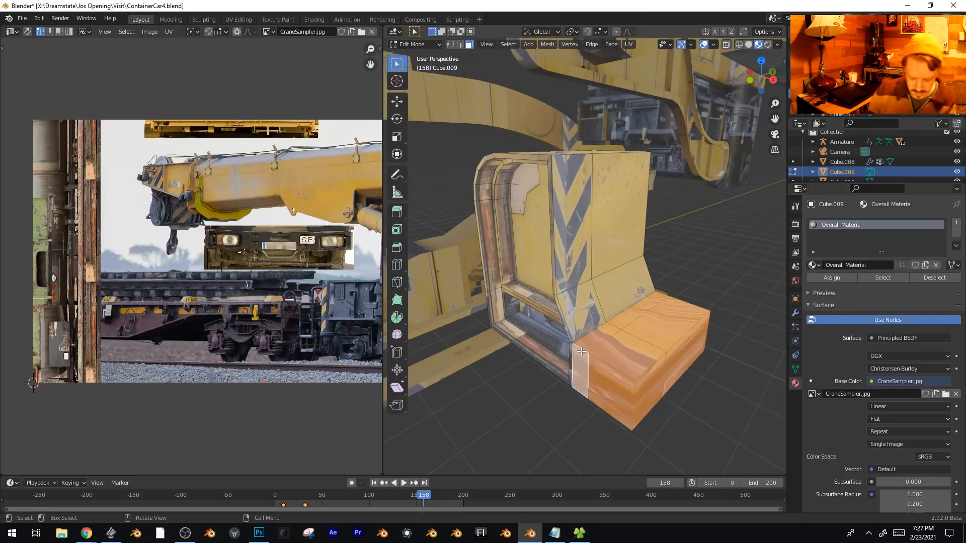
pyautogui.press('u')
pyautogui.click(581, 342)
# Scale down the box's UV islands, place them on the yellow body's lower edge near the hazard stripes, and inspect the result.
pyautogui.scroll(-3, 250, 356)
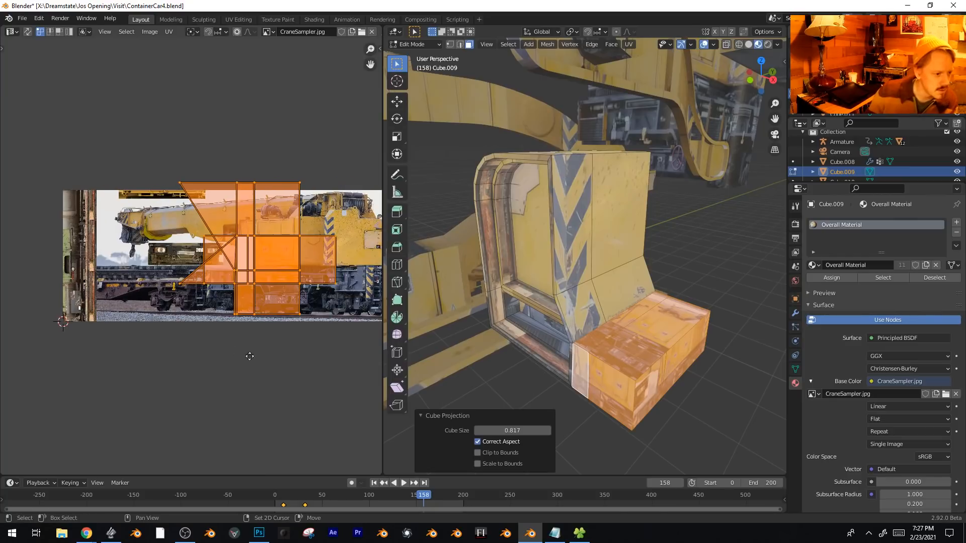
pyautogui.press('s')
pyautogui.click(277, 240)
pyautogui.moveTo(277, 240); pyautogui.dragTo(139, 256, button='middle')
pyautogui.scroll(3, 139, 257)
pyautogui.press('g')
pyautogui.click(350, 279)
pyautogui.press('s')
pyautogui.press('g')
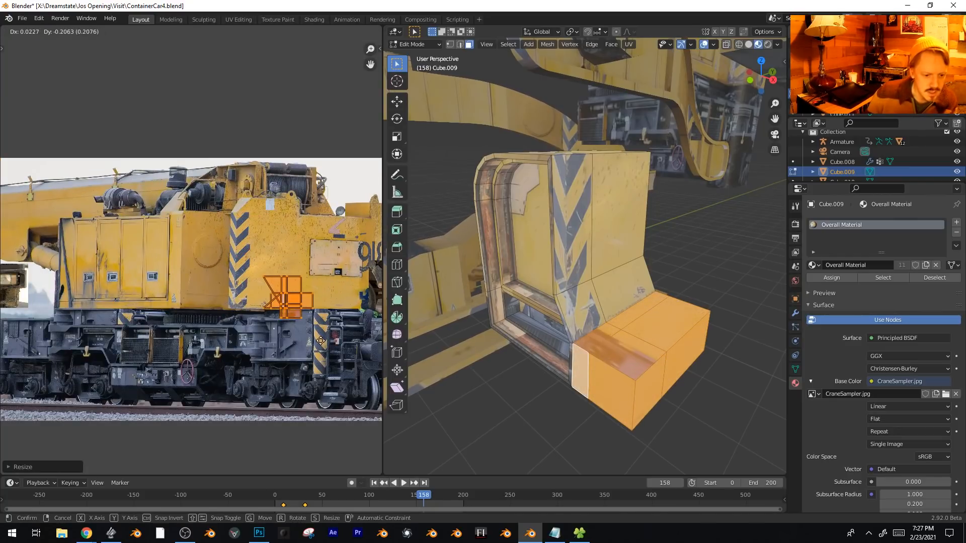
pyautogui.click(324, 346)
pyautogui.moveTo(594, 354); pyautogui.dragTo(606, 370, button='middle')
pyautogui.press('Tab')
pyautogui.moveTo(605, 334); pyautogui.dragTo(595, 309, button='middle')
pyautogui.press('Tab')
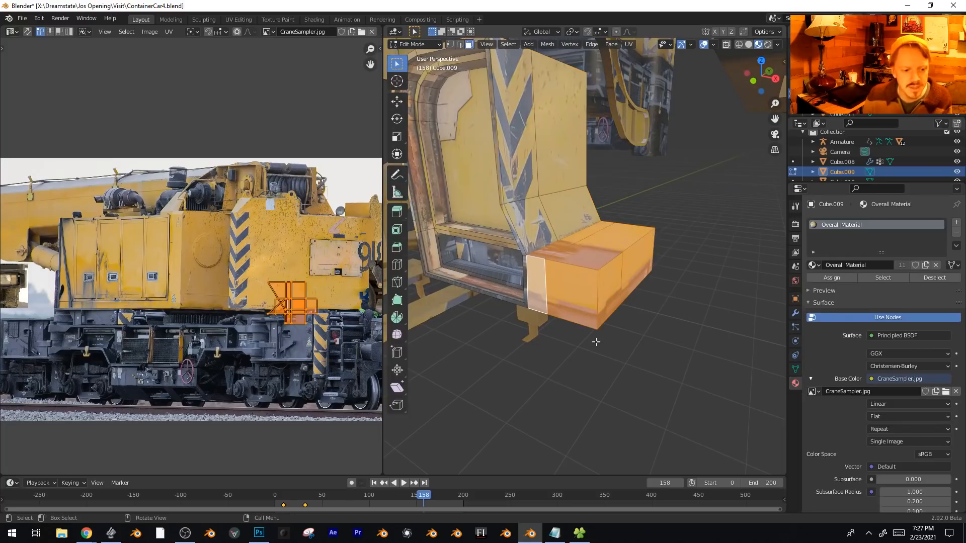
# Add a horizontal loop cut around the lower part of the protruding box.
pyautogui.moveTo(644, 330); pyautogui.dragTo(648, 305, button='middle')
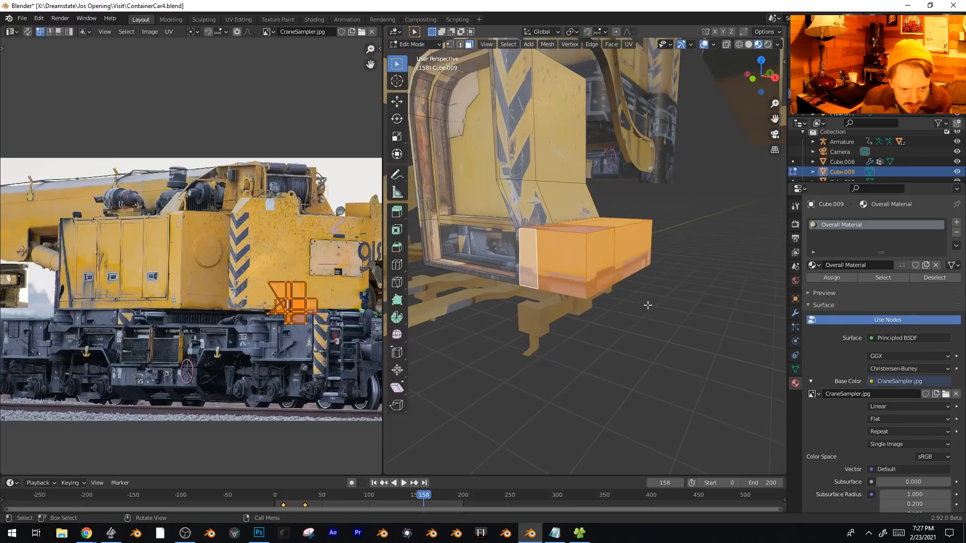
pyautogui.click(583, 270)
pyautogui.click(586, 278)
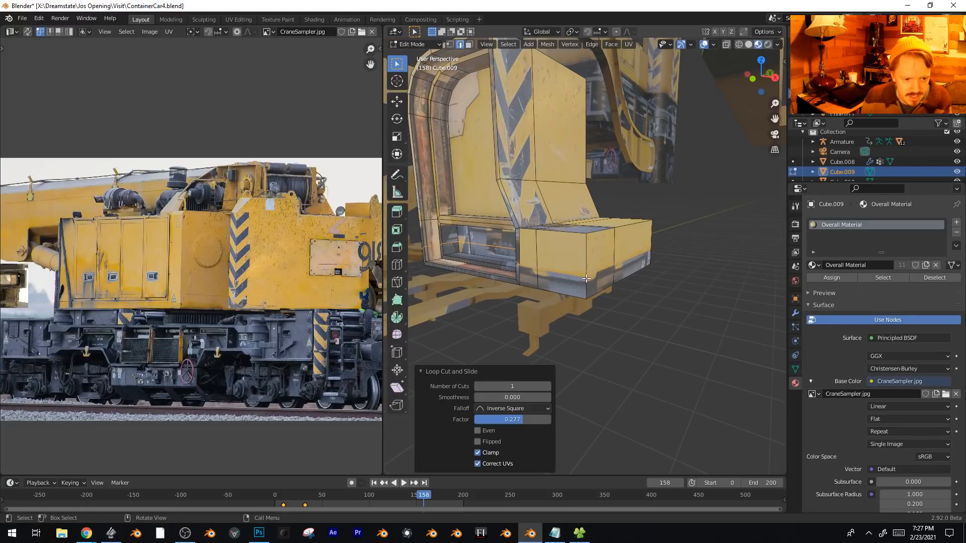
# Select the band of faces around the box's bottom edge and extrude it along normals with an offset of -0.0702 m.
pyautogui.keyDown('alt'); pyautogui.click(587, 283); pyautogui.keyUp('alt')
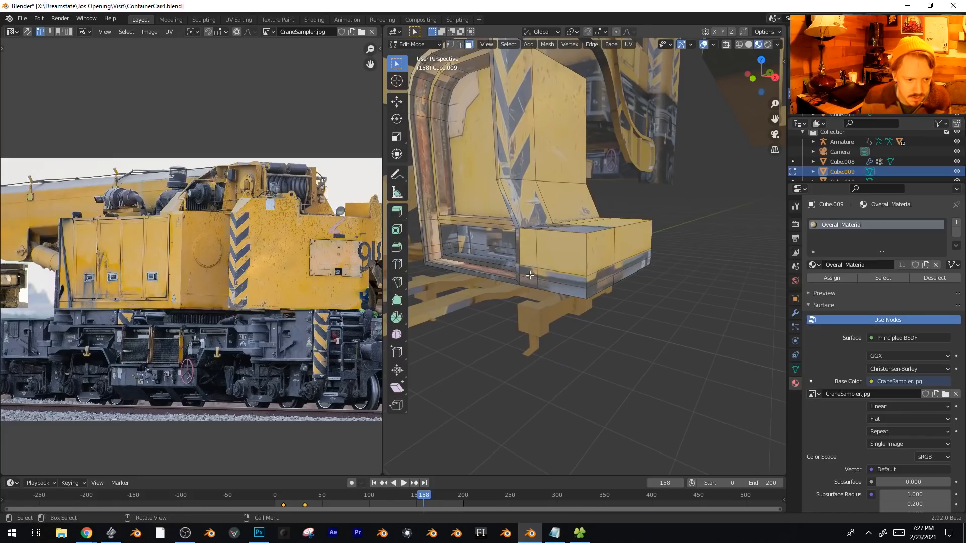
pyautogui.keyDown('ctrl'); pyautogui.click(597, 267); pyautogui.keyUp('ctrl')
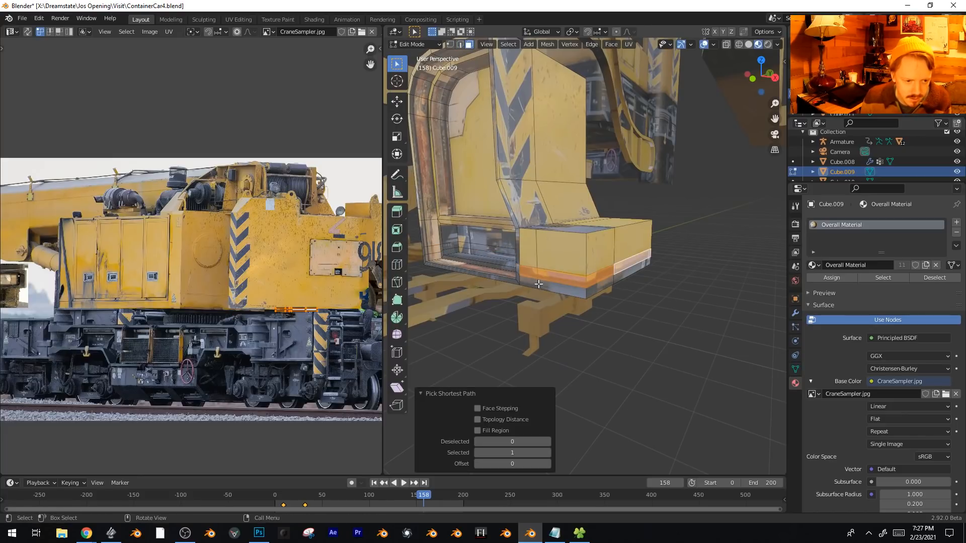
pyautogui.hotkey('ctrl', 'z')
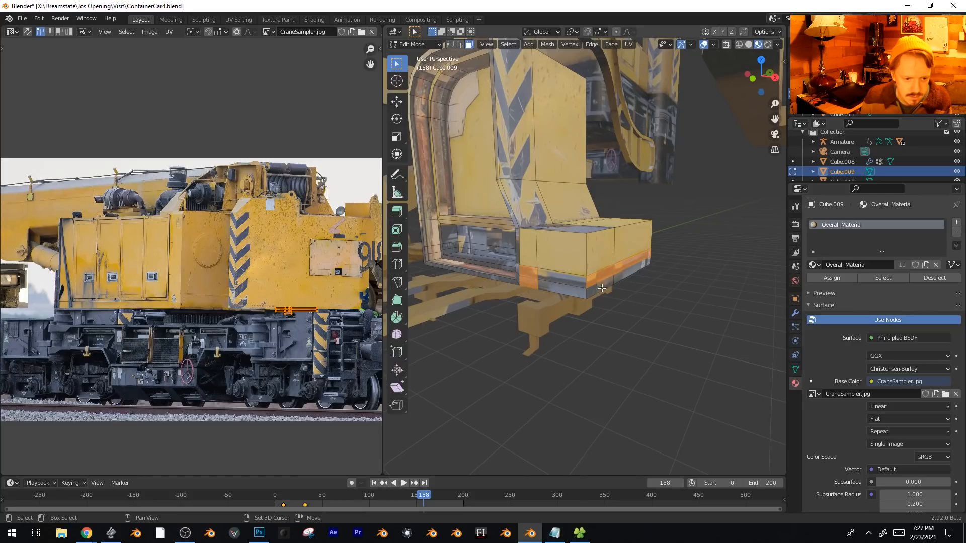
pyautogui.scroll(4, 689, 289)
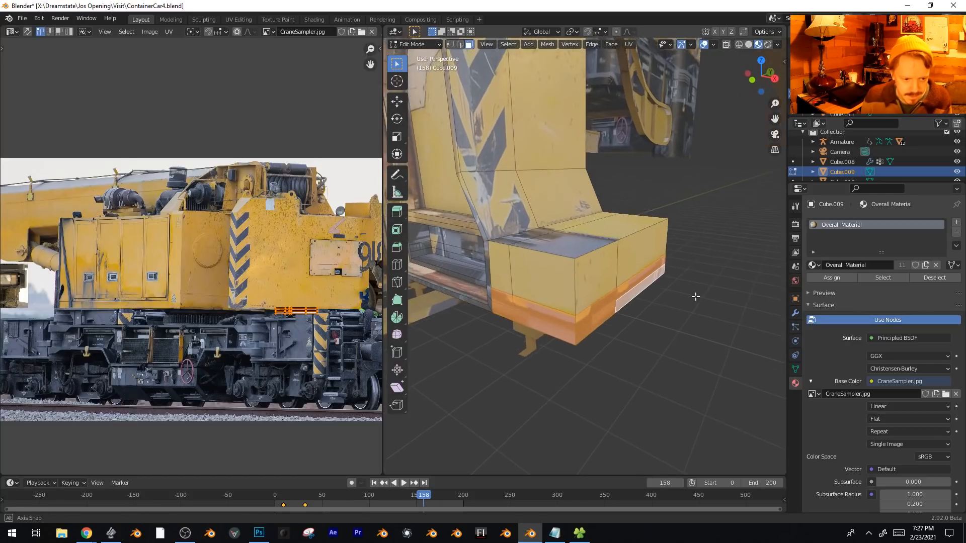
pyautogui.hotkey('alt', 'e')
pyautogui.click(747, 340)
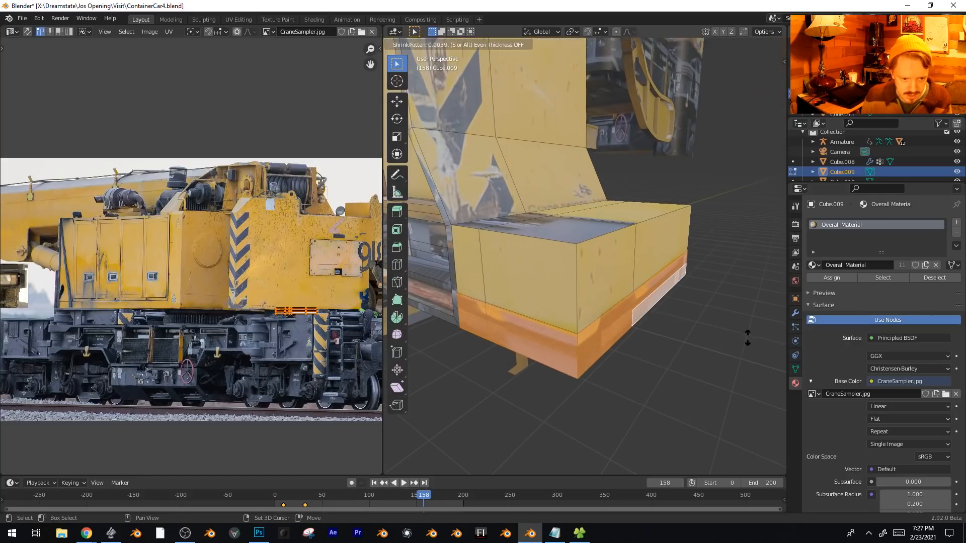
pyautogui.click(748, 347)
pyautogui.moveTo(748, 347); pyautogui.dragTo(563, 280, button='middle')
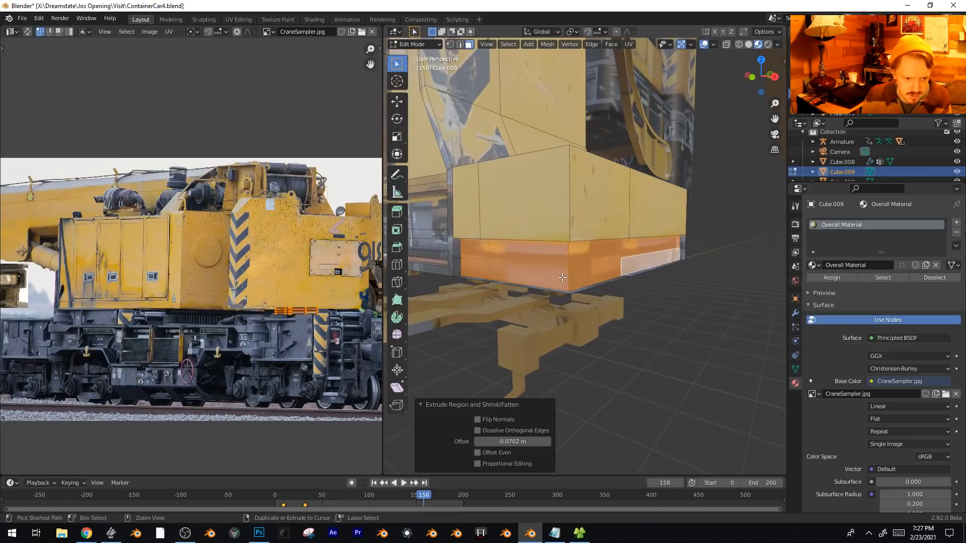
# Cut another edge loop around the box's lower band, extrude the resulting strip of faces along normals and inspect the cabin.
pyautogui.click(567, 254)
pyautogui.click(546, 262)
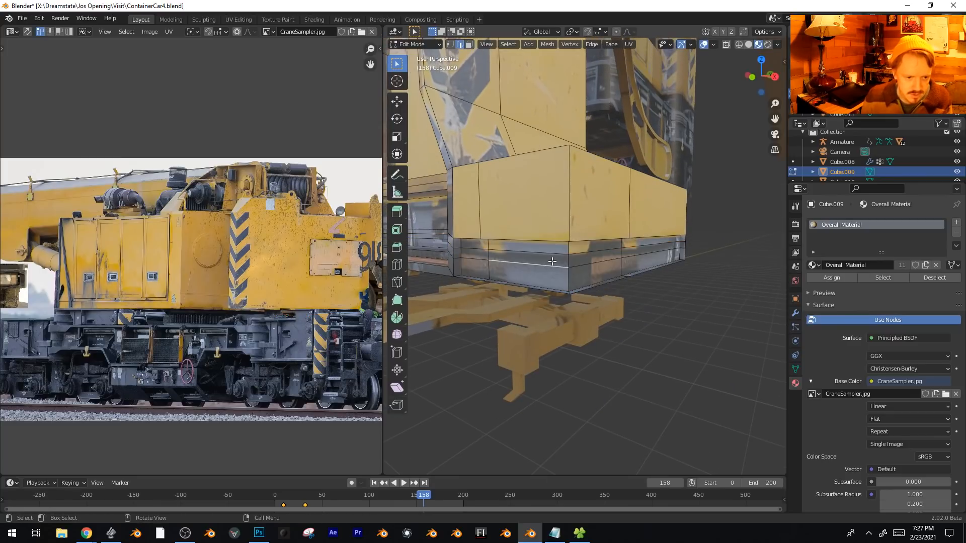
pyautogui.keyDown('ctrl'); pyautogui.click(650, 255); pyautogui.keyUp('ctrl')
pyautogui.hotkey('alt', 'e')
pyautogui.click(724, 261)
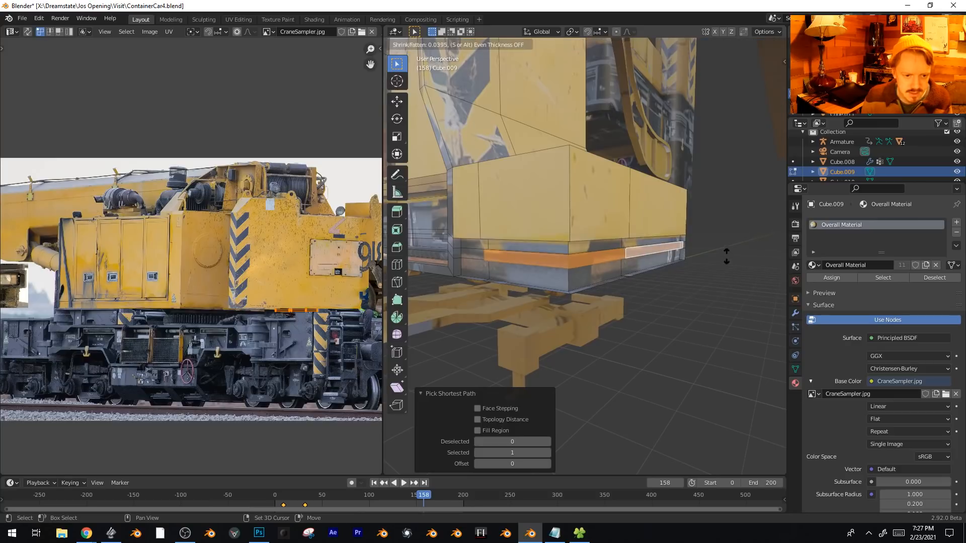
pyautogui.click(749, 264)
pyautogui.press('Tab')
pyautogui.moveTo(748, 264); pyautogui.dragTo(618, 254, button='middle')
# Bevel the edge loop around the top of the protruding box with 5 segments.
pyautogui.press('Tab')
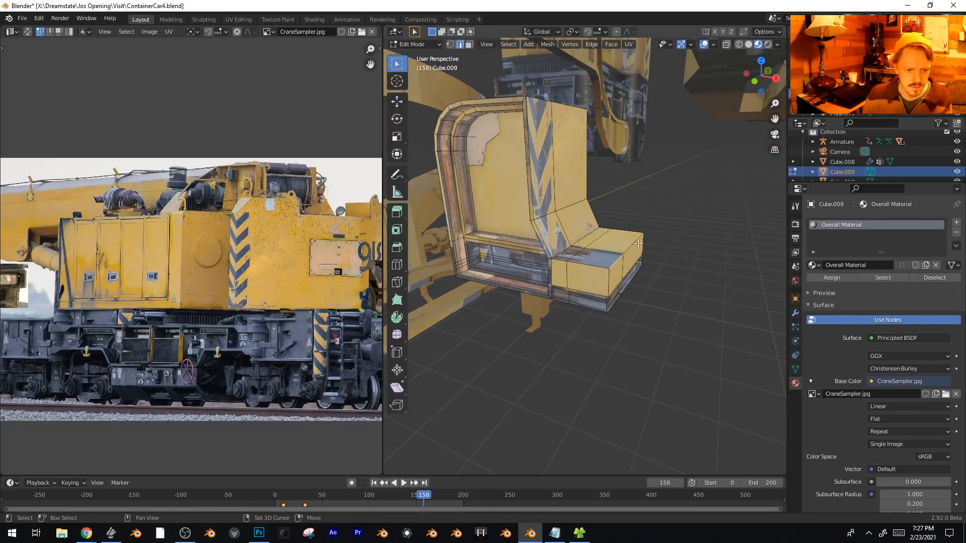
pyautogui.keyDown('alt'); pyautogui.click(623, 229); pyautogui.keyUp('alt')
pyautogui.moveTo(623, 230); pyautogui.dragTo(692, 256, button='middle')
pyautogui.hotkey('ctrl', 'b')
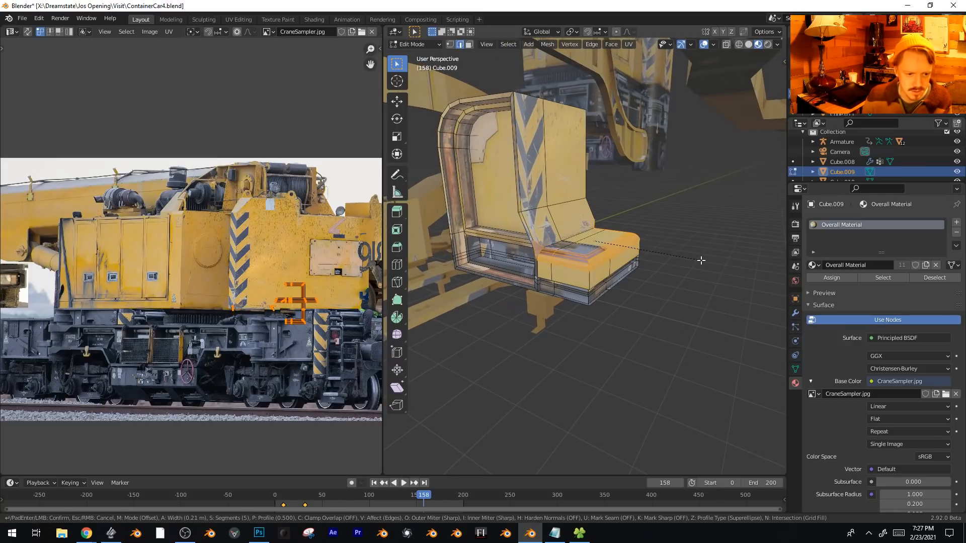
# Select the two dark top faces of the box beside the cabin wall and extrude them -0.004784 m along their normal.
pyautogui.keyDown('shift'); pyautogui.click(563, 243); pyautogui.keyUp('shift')
pyautogui.scroll(3, 578, 247)
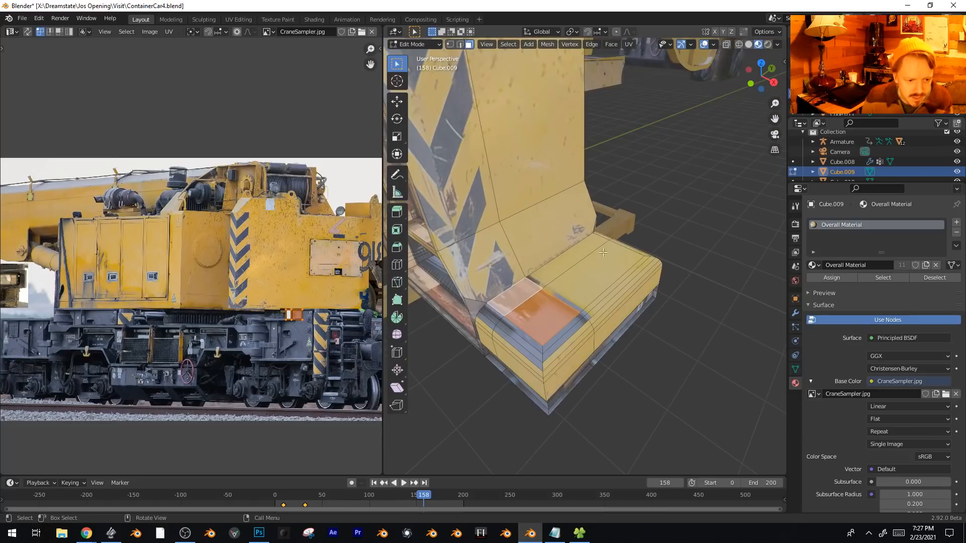
pyautogui.click(529, 280)
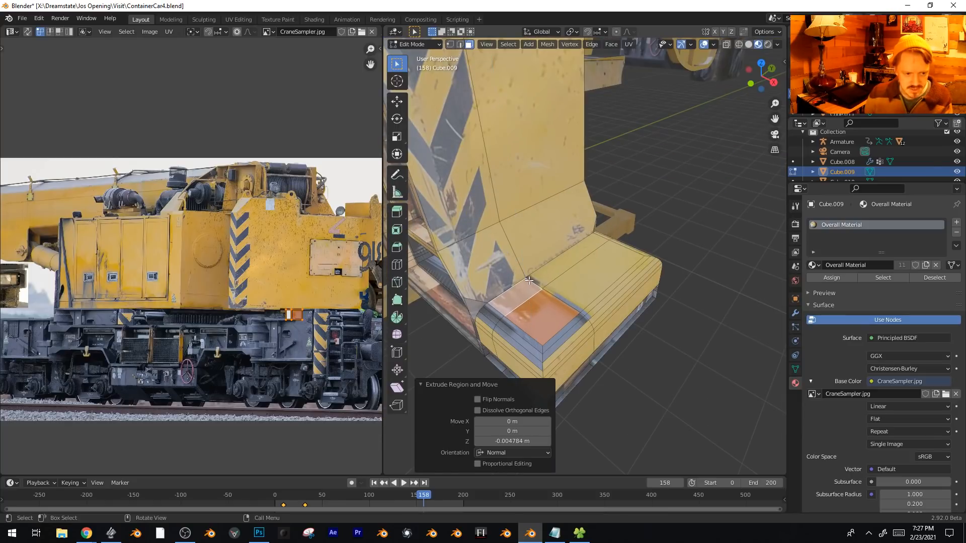
# Add loop cuts across the protruding box to divide its top surface into smaller faces.
pyautogui.moveTo(526, 299); pyautogui.dragTo(525, 301)
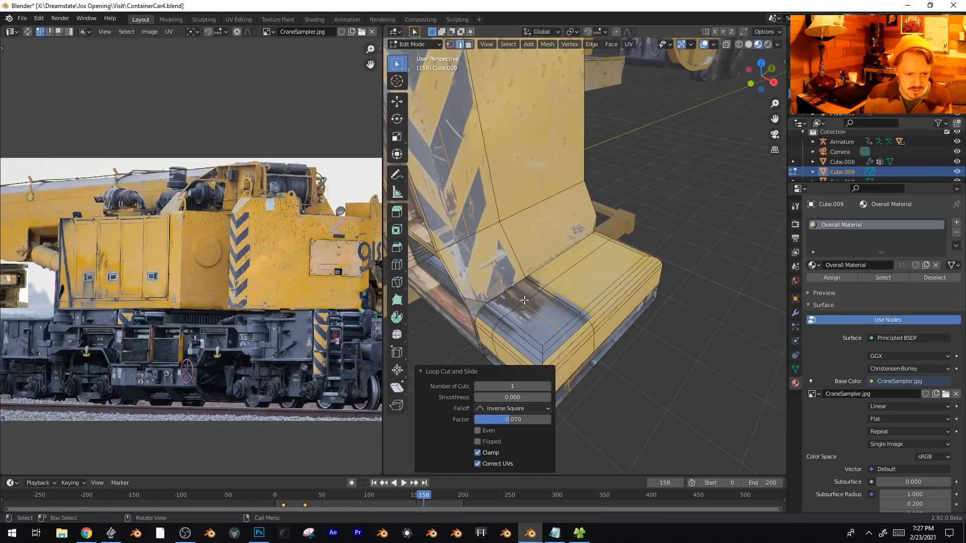
pyautogui.click(609, 295)
pyautogui.moveTo(570, 274); pyautogui.dragTo(591, 260, button='middle')
pyautogui.hotkey('ctrl', 'r')
pyautogui.click(657, 277)
pyautogui.click(655, 277)
# Select two small faces on the box's top and extrude them -0.014341 m along their normal.
pyautogui.press('3')
pyautogui.click(660, 268)
pyautogui.keyDown('shift'); pyautogui.click(637, 257); pyautogui.keyUp('shift')
pyautogui.press('e')
pyautogui.click(611, 214)
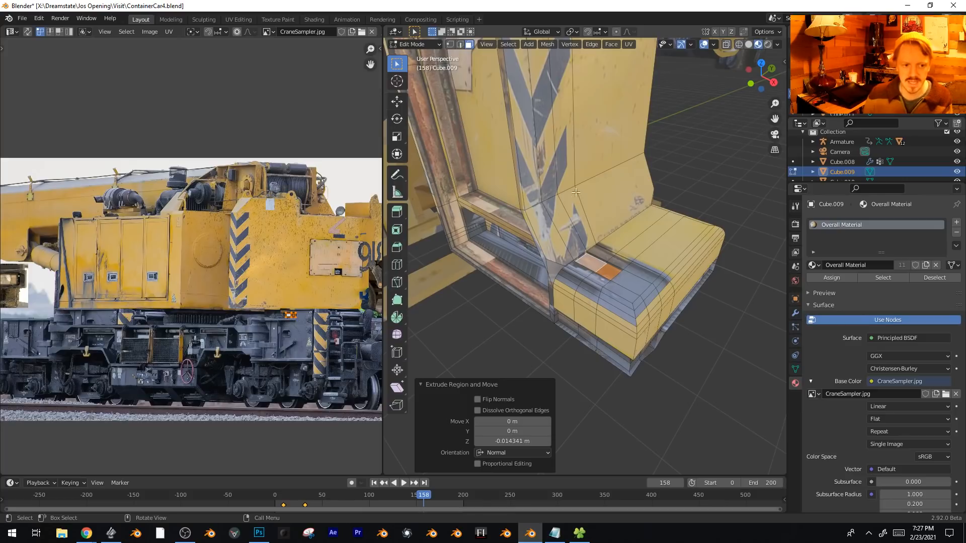
# Select the recessed panel below the cabin's side window, grow the selection to its surrounding faces and unwrap them.
pyautogui.moveTo(508, 224); pyautogui.dragTo(634, 280, button='middle')
pyautogui.click(618, 266)
pyautogui.press('ctrl+KP_Add')
pyautogui.press('u')
pyautogui.click(634, 280)
# Scale the recessed panel's UV islands down and place them over the dark mesh grille in the photo.
pyautogui.press('s')
pyautogui.click(167, 310)
pyautogui.moveTo(167, 309); pyautogui.dragTo(195, 301, button='middle')
pyautogui.scroll(3, 195, 301)
pyautogui.press('g')
pyautogui.click(213, 375)
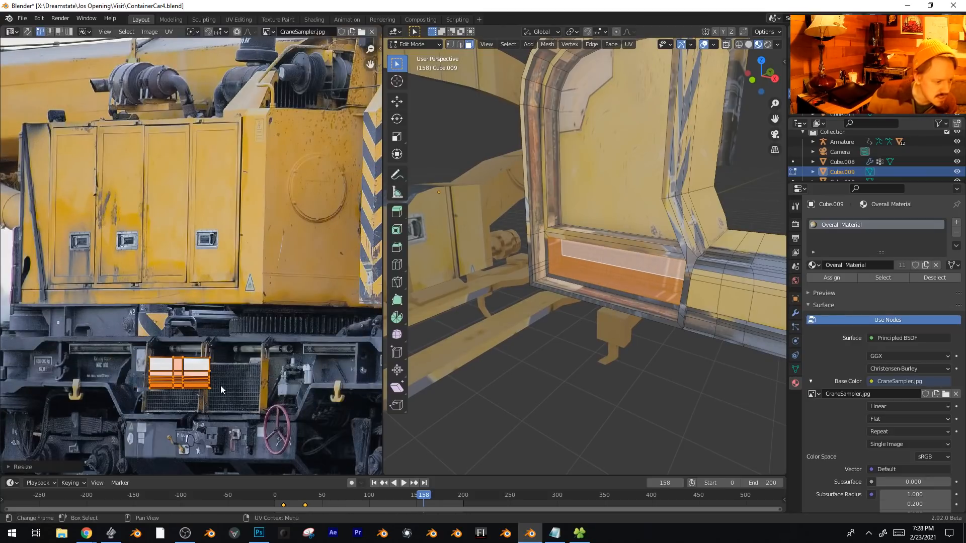
# Shift the recessed panel's UV islands along X to the neighbouring grille, stretch them along Y and adjust their rotation.
pyautogui.press('g')
pyautogui.press('x')
pyautogui.click(267, 384)
pyautogui.press('s')
pyautogui.press('y')
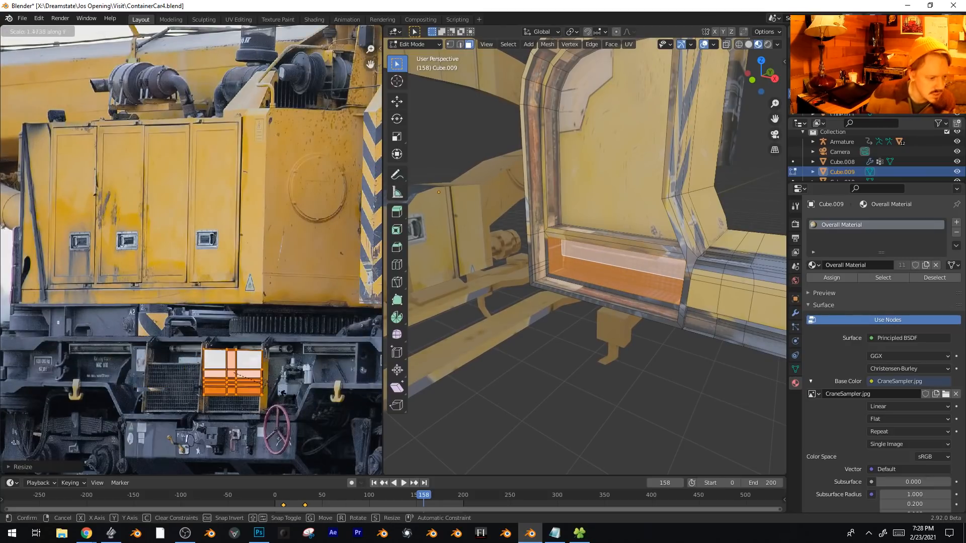
pyautogui.click(289, 406)
pyautogui.moveTo(620, 346); pyautogui.dragTo(654, 292, button='middle')
pyautogui.press('r')
pyautogui.click(266, 409)
# Select the large panel above the cabin's dark grille recess and project its UVs from the front view.
pyautogui.click(646, 171)
pyautogui.keyDown('shift'); pyautogui.moveTo(658, 164); pyautogui.dragTo(628, 196, button='middle'); pyautogui.keyUp('shift')
pyautogui.press('KP_1')
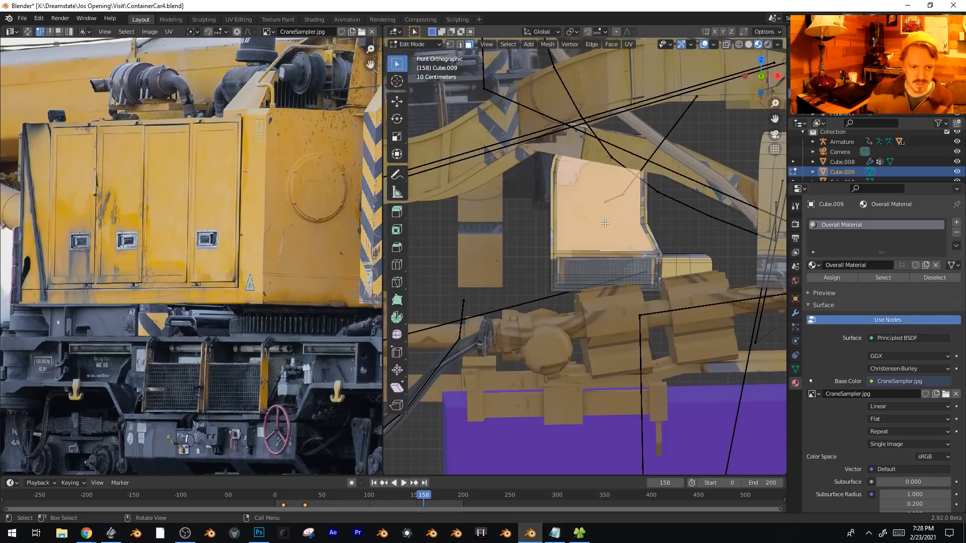
pyautogui.press('u')
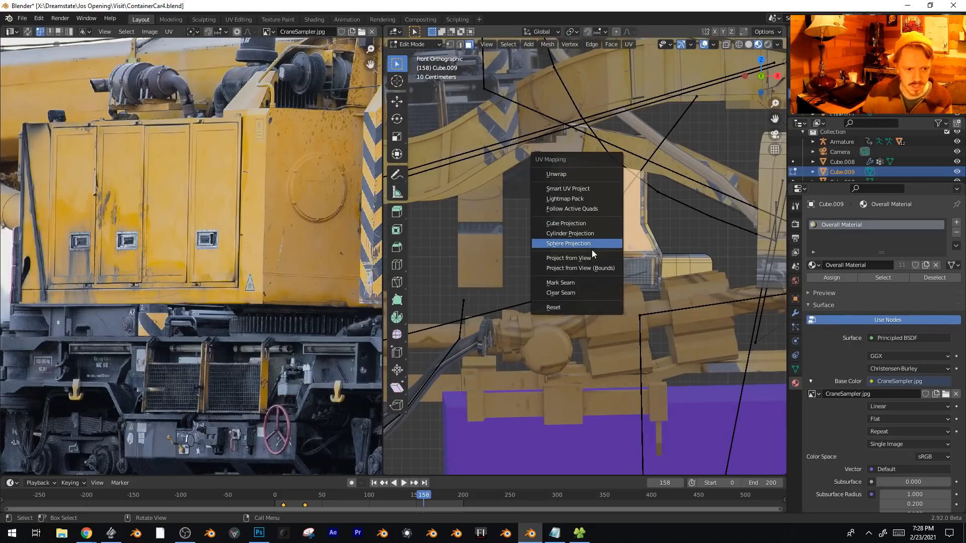
pyautogui.click(590, 268)
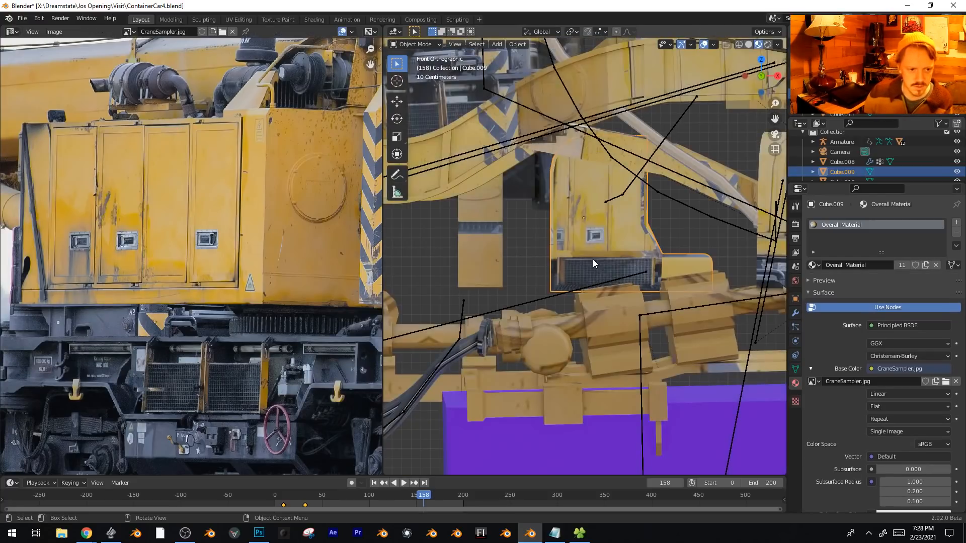
# Isolate the cabin, then move and scale the large panel's UVs over the headlight grille photo, framing the left headlight.
pyautogui.press('KP_Divide')
pyautogui.scroll(-5, 135, 149)
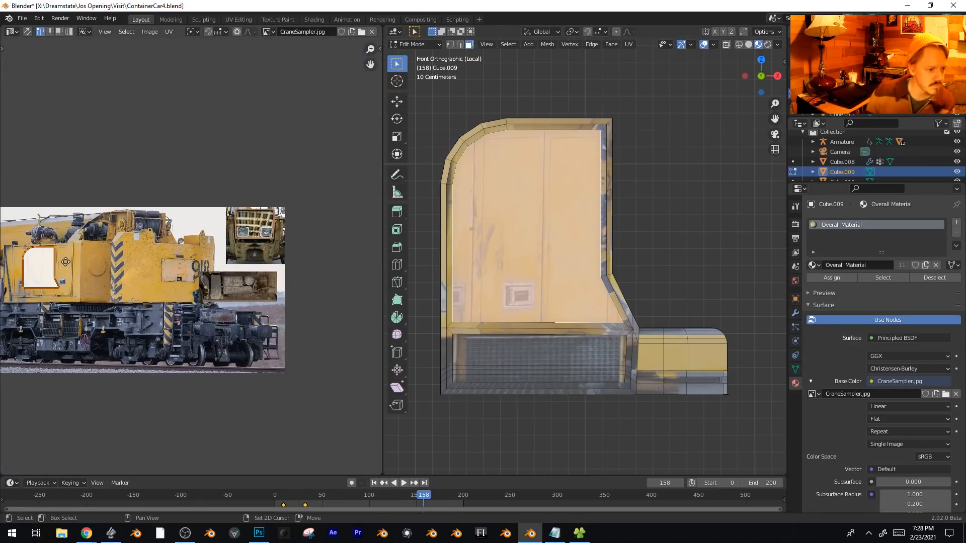
pyautogui.press('g')
pyautogui.click(289, 232)
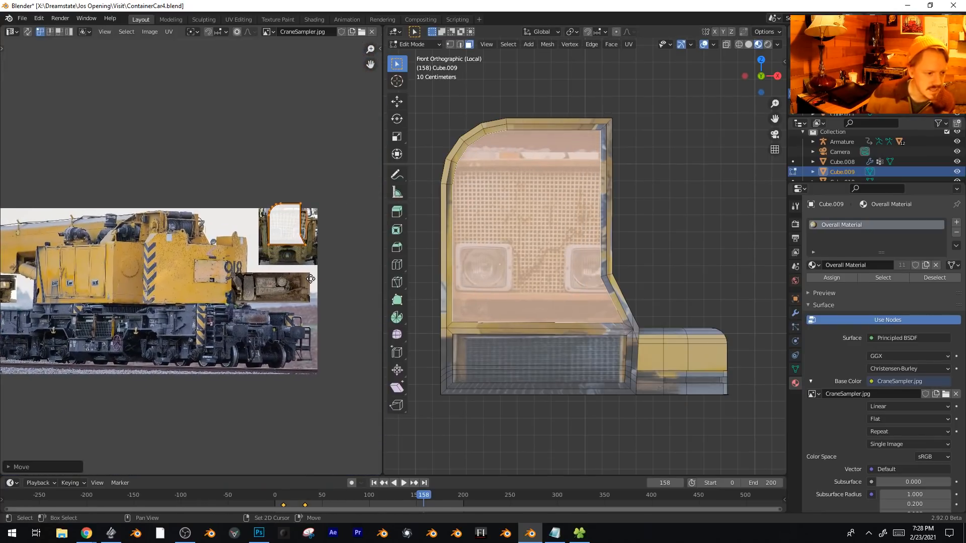
pyautogui.scroll(5, 286, 231)
pyautogui.press('s')
pyautogui.click(292, 281)
pyautogui.press('g')
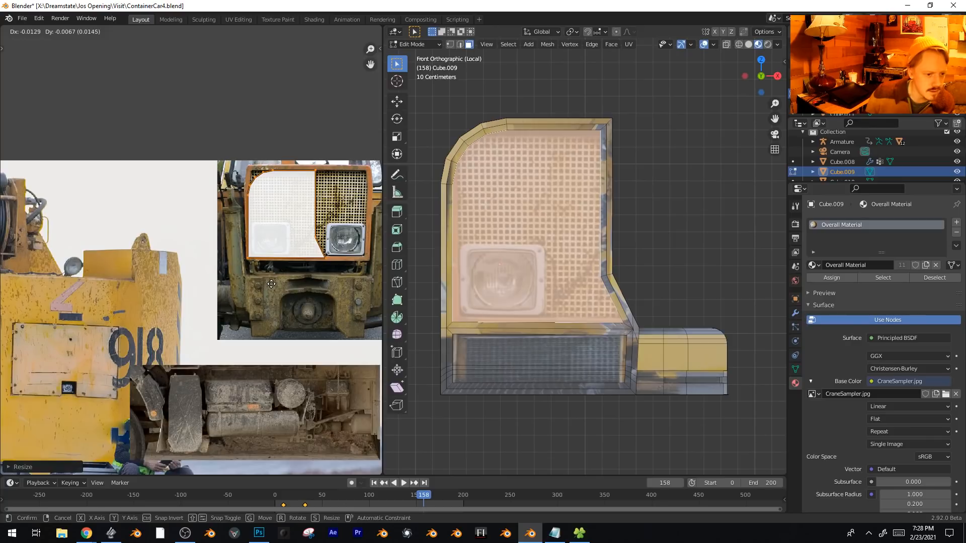
# Check the headlight grille texture on the cabin from an angle and save the file.
pyautogui.press('Tab')
pyautogui.moveTo(576, 238); pyautogui.dragTo(550, 259, button='middle')
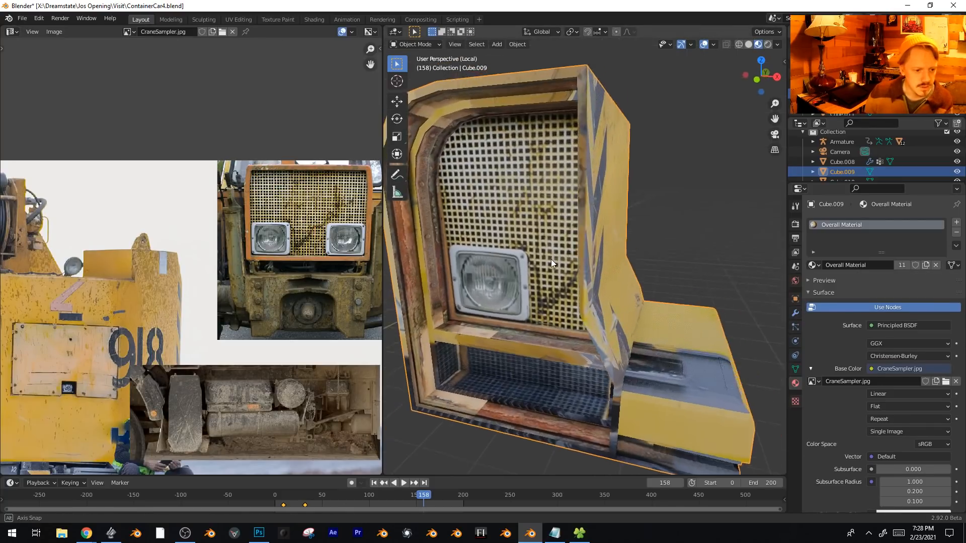
pyautogui.scroll(-3, 539, 264)
pyautogui.scroll(4, 542, 276)
pyautogui.press('KP_1')
pyautogui.press('Tab')
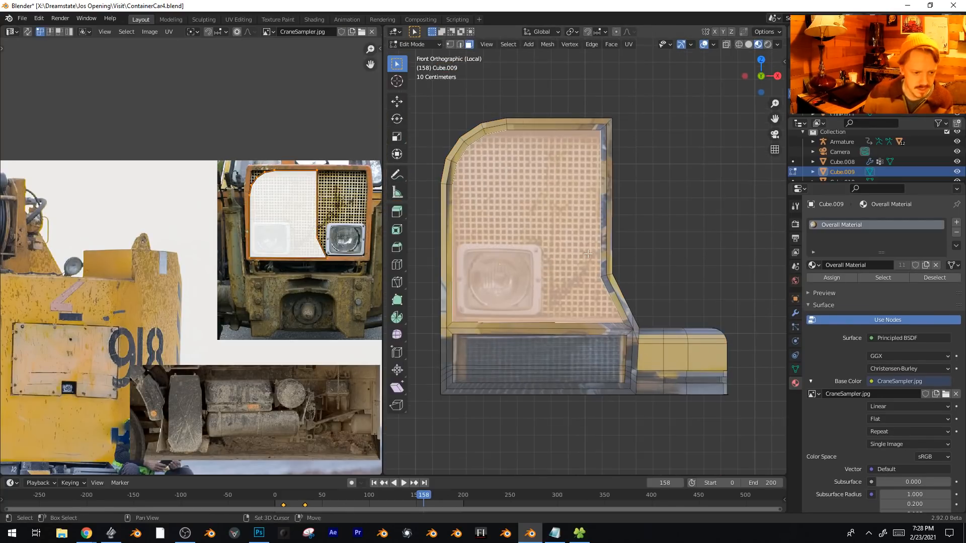
pyautogui.hotkey('ctrl', 's')
# Knife-cut the headlight frame's rounded outline into the grille panel and extrude the resulting face 0.021442 m outward.
pyautogui.scroll(4, 570, 247)
pyautogui.keyDown('shift'); pyautogui.moveTo(514, 249); pyautogui.dragTo(564, 259, button='middle'); pyautogui.keyUp('shift')
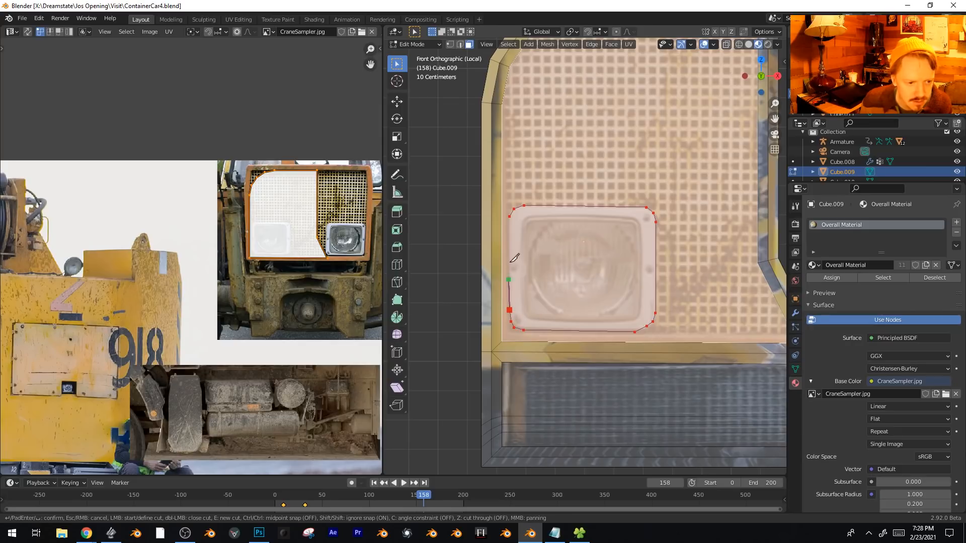
pyautogui.click(509, 216)
pyautogui.press('Return')
pyautogui.click(569, 245)
pyautogui.moveTo(734, 177); pyautogui.dragTo(693, 215, button='middle')
pyautogui.press('e')
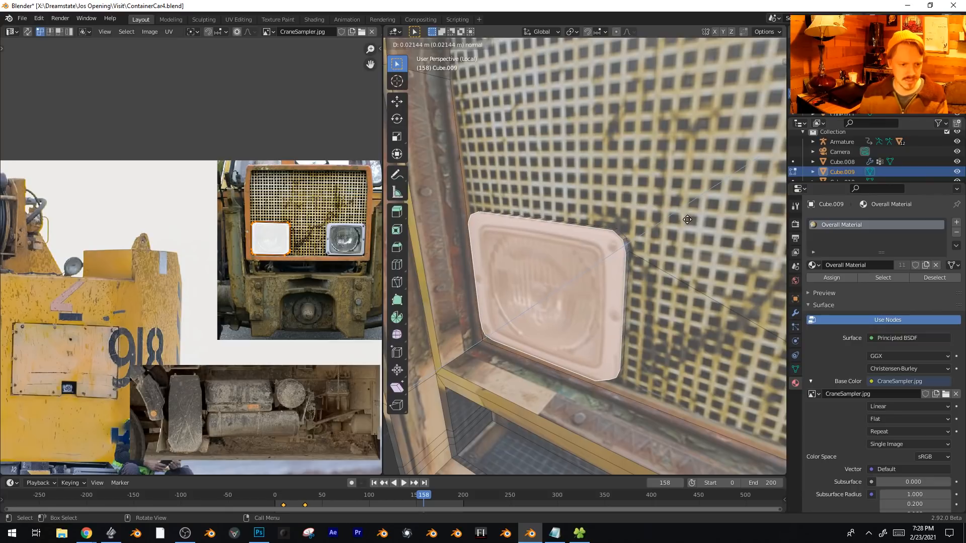
pyautogui.click(687, 219)
# Inset the headlight face 0.08029 m and extrude the inner face about -0.036 m along its normal.
pyautogui.press('i')
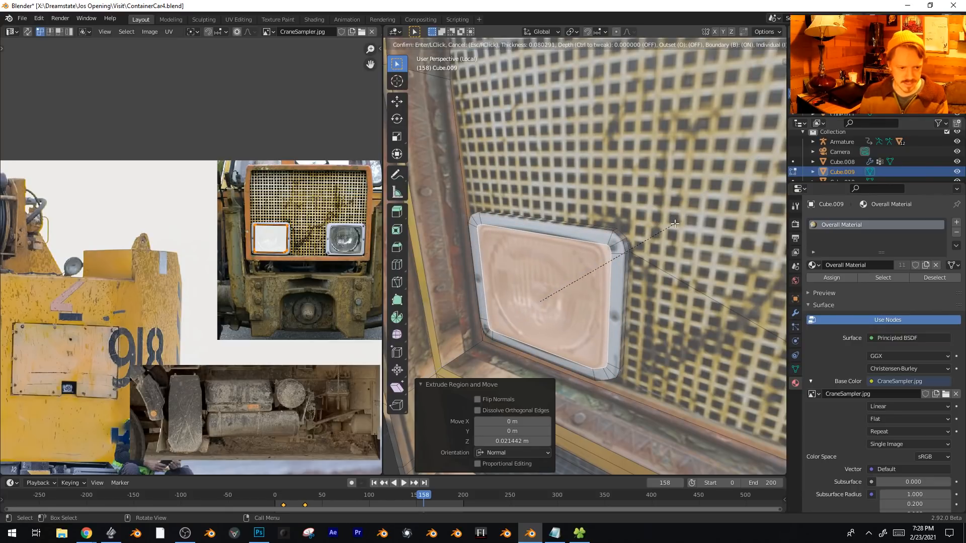
pyautogui.click(674, 223)
pyautogui.press('e')
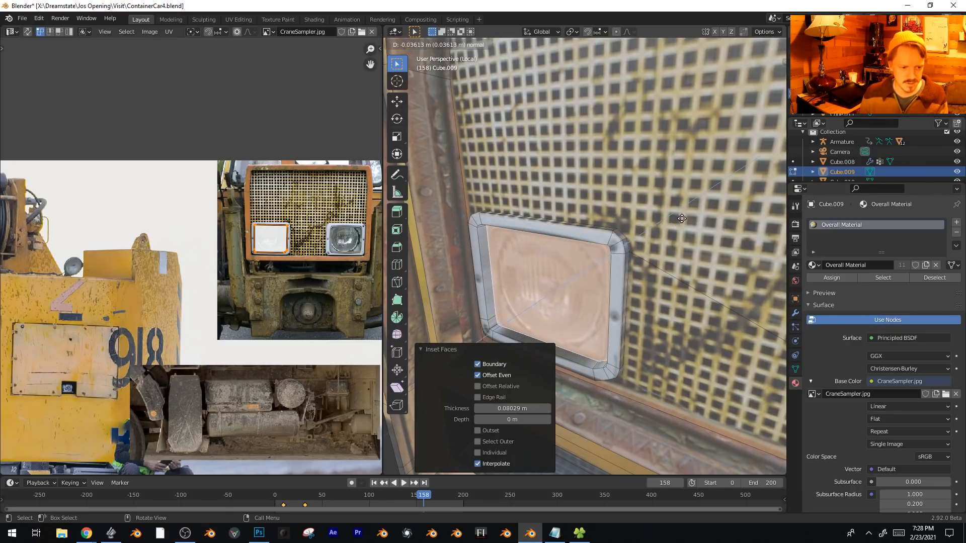
pyautogui.click(681, 219)
# Knife-cut the round lens outline inside the headlight recess and extrude the lens face 0.020926 m outward.
pyautogui.moveTo(681, 218); pyautogui.dragTo(577, 254, button='middle')
pyautogui.scroll(2, 576, 254)
pyautogui.hotkey('alt', 'a')
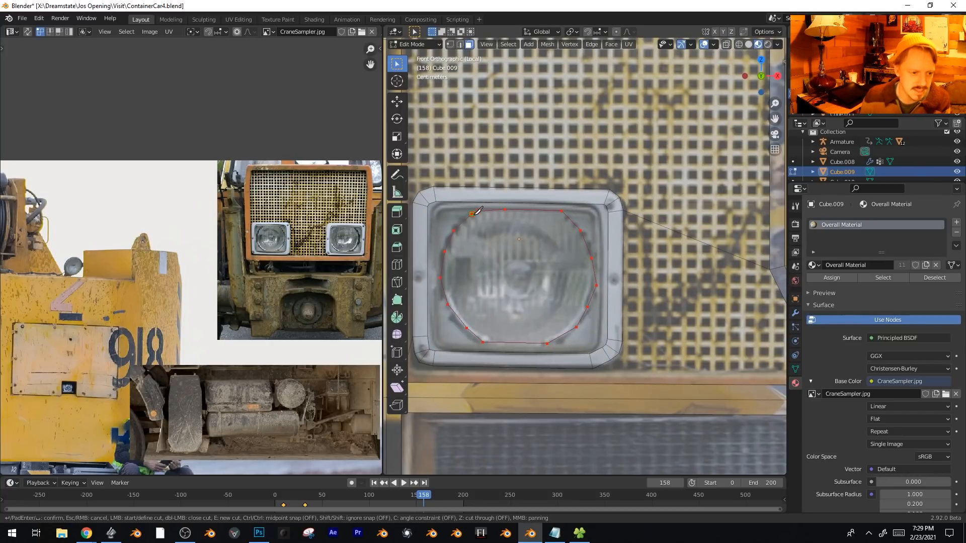
pyautogui.click(518, 261)
pyautogui.moveTo(519, 261); pyautogui.dragTo(478, 290, button='middle')
pyautogui.keyDown('shift'); pyautogui.moveTo(578, 251); pyautogui.dragTo(662, 215, button='middle'); pyautogui.keyUp('shift')
pyautogui.press('e')
pyautogui.click(654, 219)
# Inset the lens face 0.08123 m and move the inner face along the Y axis.
pyautogui.press('i')
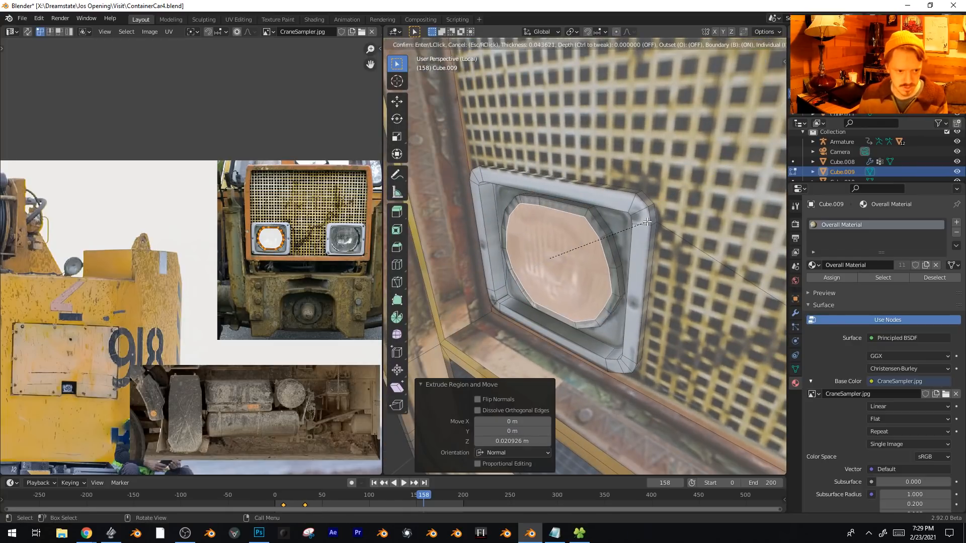
pyautogui.click(640, 225)
pyautogui.moveTo(638, 226); pyautogui.dragTo(605, 245, button='middle')
pyautogui.press('g')
pyautogui.press('y')
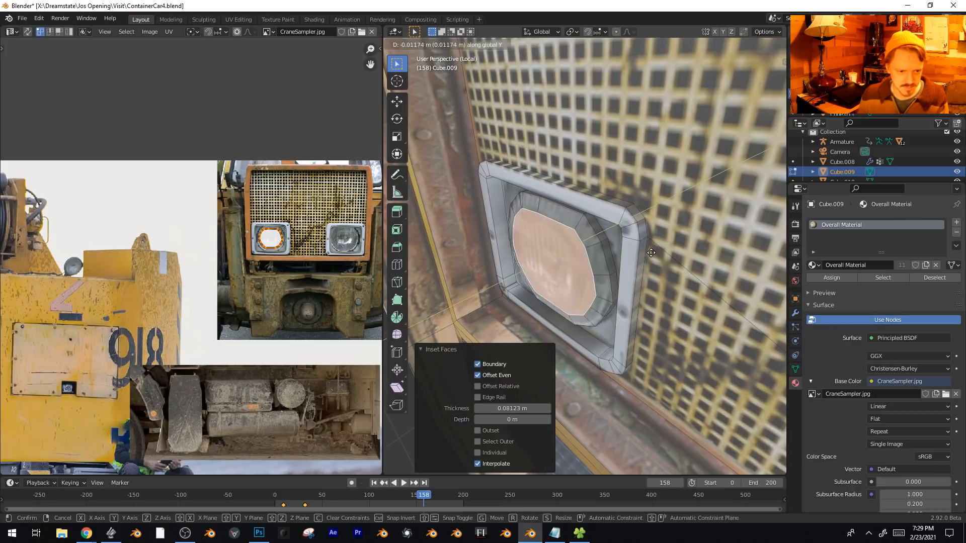
pyautogui.click(597, 253)
# Undo the last action and bevel the lens's inner edge loop with a width of about 0.051 m.
pyautogui.hotkey('ctrl', 'z')
pyautogui.hotkey('ctrl', 'b')
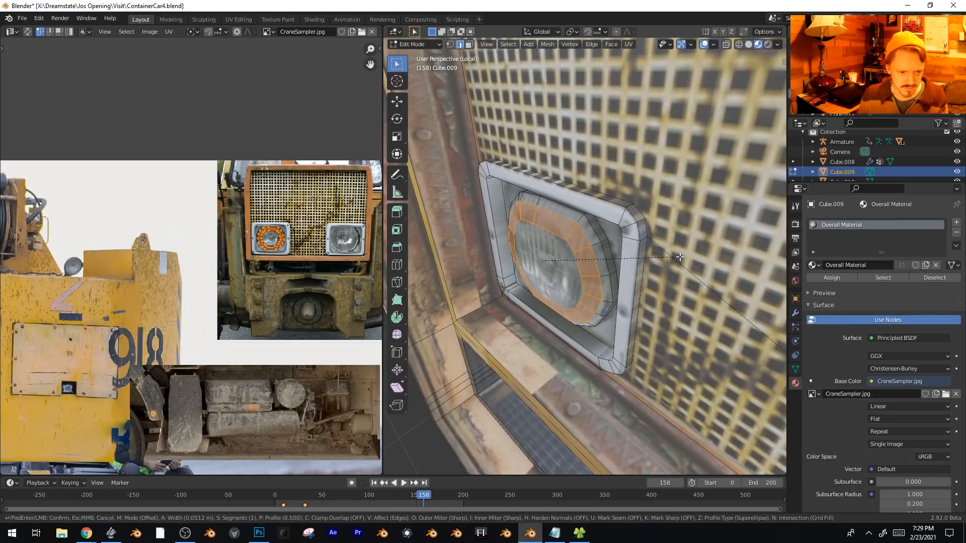
pyautogui.click(679, 257)
# Slide the two overlapping vertices at the upper-left of the lens's inner ring apart along their edges.
pyautogui.press('Tab')
pyautogui.moveTo(587, 265); pyautogui.dragTo(663, 225, button='middle')
pyautogui.scroll(6, 590, 233)
pyautogui.press('Tab')
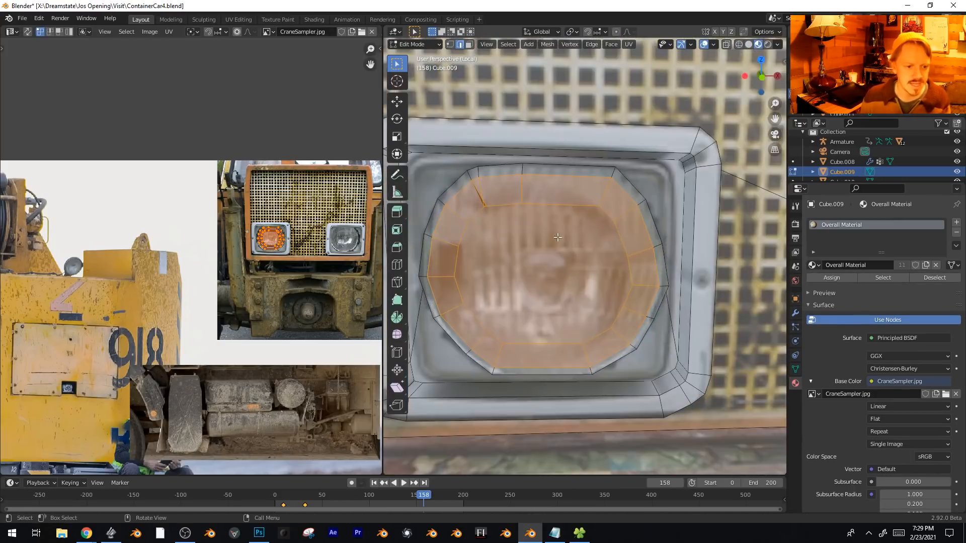
pyautogui.click(607, 223)
pyautogui.hotkey('shift', 'v')
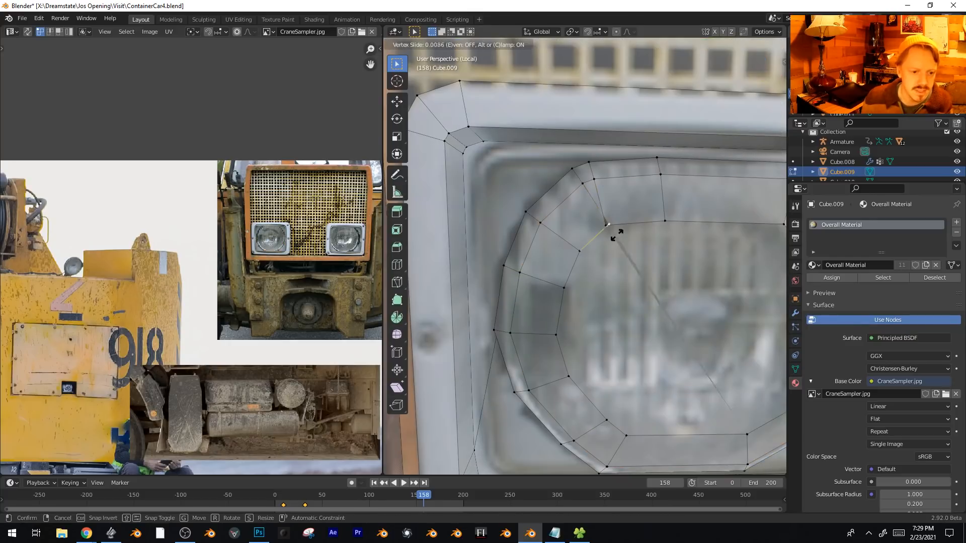
pyautogui.click(612, 241)
pyautogui.hotkey('shift', 'v')
pyautogui.click(626, 221)
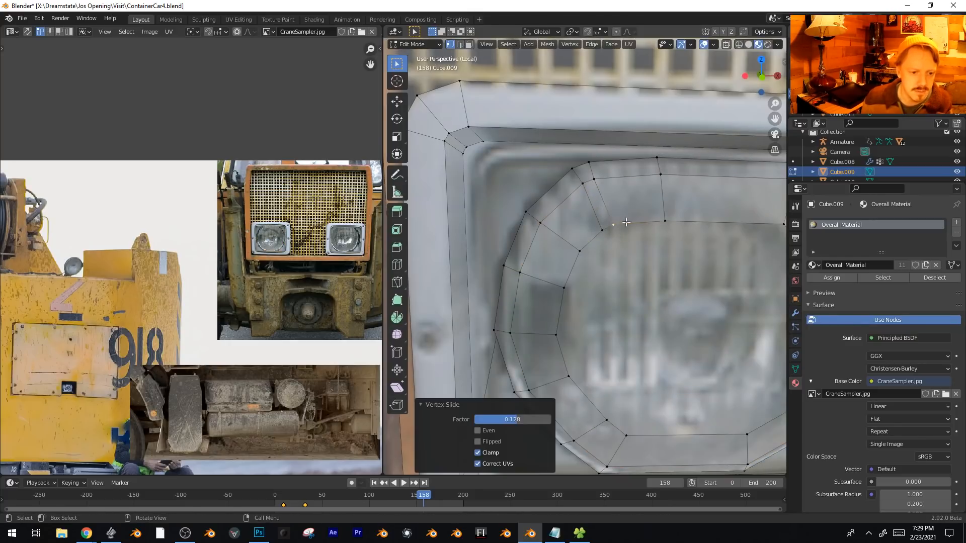
pyautogui.press('Tab')
pyautogui.scroll(-10, 652, 243)
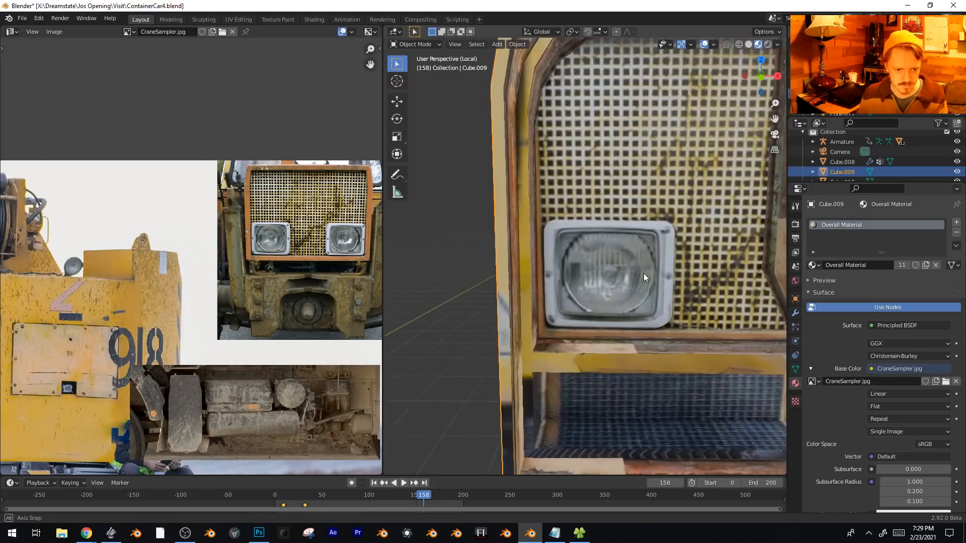
pyautogui.moveTo(645, 278); pyautogui.dragTo(503, 290, button='middle')
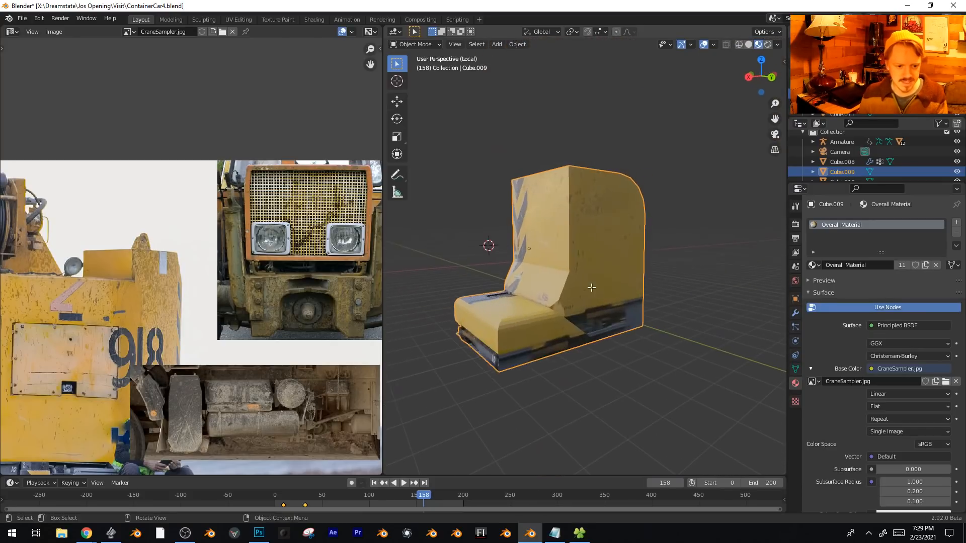
pyautogui.press('Tab')
pyautogui.click(583, 261)
pyautogui.press('2')
pyautogui.moveTo(584, 262); pyautogui.dragTo(571, 227, button='middle')
pyautogui.keyDown('alt'); pyautogui.click(592, 247); pyautogui.keyUp('alt')
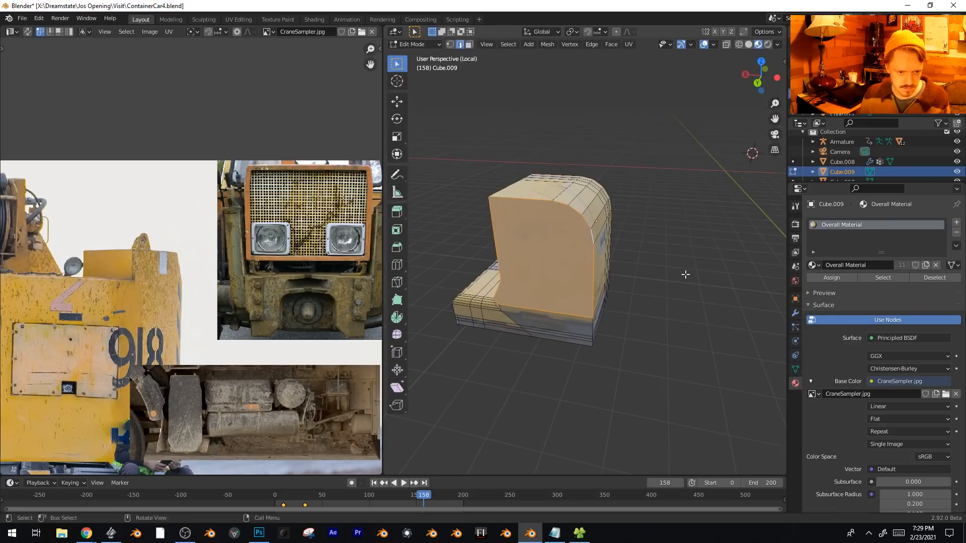
pyautogui.moveTo(686, 273); pyautogui.dragTo(656, 267, button='middle')
pyautogui.hotkey('ctrl', 'b')
pyautogui.rightClick(696, 270)
# Bevel the cabin's roof edge above the hazard-striped wall with a width of about 0.1 m.
pyautogui.moveTo(595, 276); pyautogui.dragTo(649, 274, button='middle')
pyautogui.press('3')
pyautogui.click(589, 253)
pyautogui.moveTo(588, 254); pyautogui.dragTo(614, 297, button='middle')
pyautogui.click(606, 328)
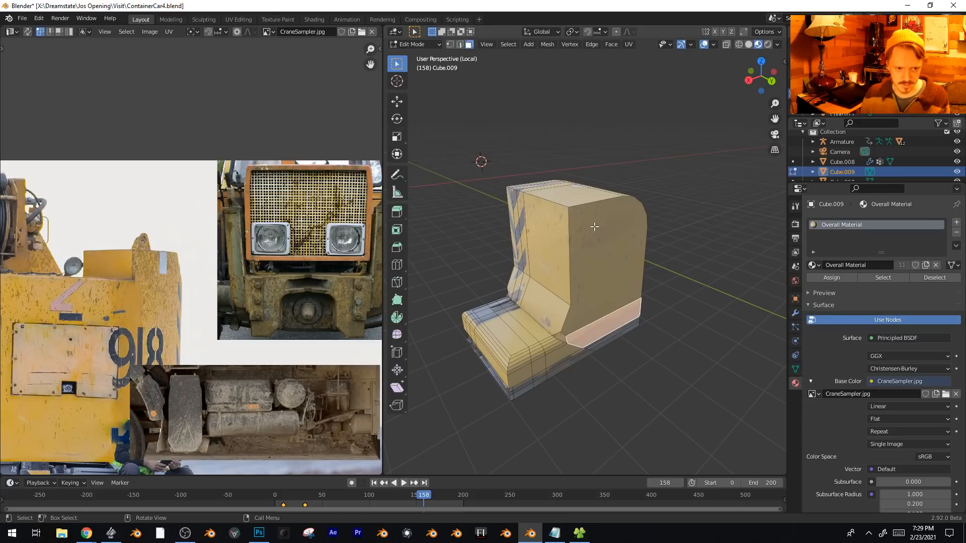
pyautogui.click(612, 222)
pyautogui.press('2')
pyautogui.moveTo(618, 324); pyautogui.dragTo(677, 279, button='middle')
pyautogui.scroll(5, 687, 280)
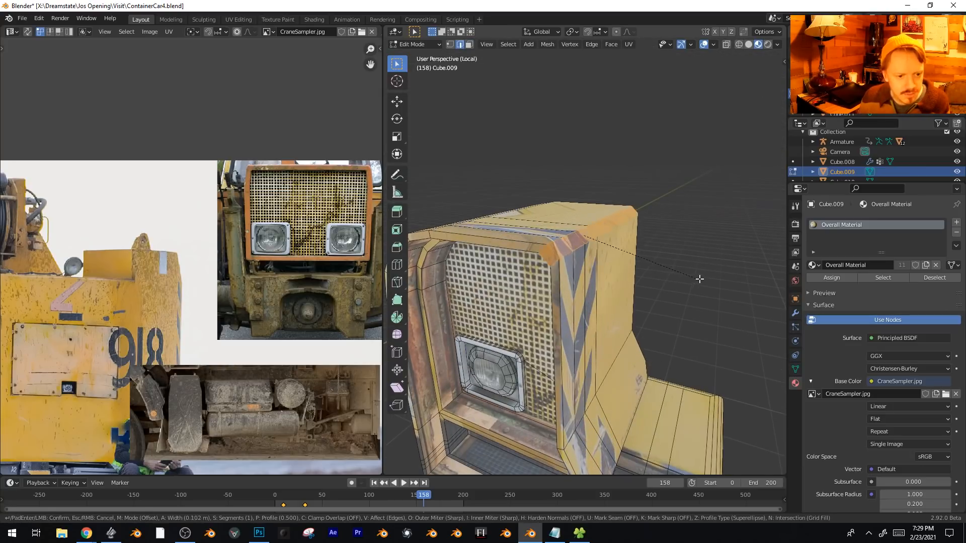
# Shade the cabin smooth and enable Auto Smooth for its normals.
pyautogui.press('Tab')
pyautogui.moveTo(679, 285); pyautogui.dragTo(555, 299, button='middle')
pyautogui.rightClick(605, 276)
pyautogui.click(674, 294)
pyautogui.click(795, 369)
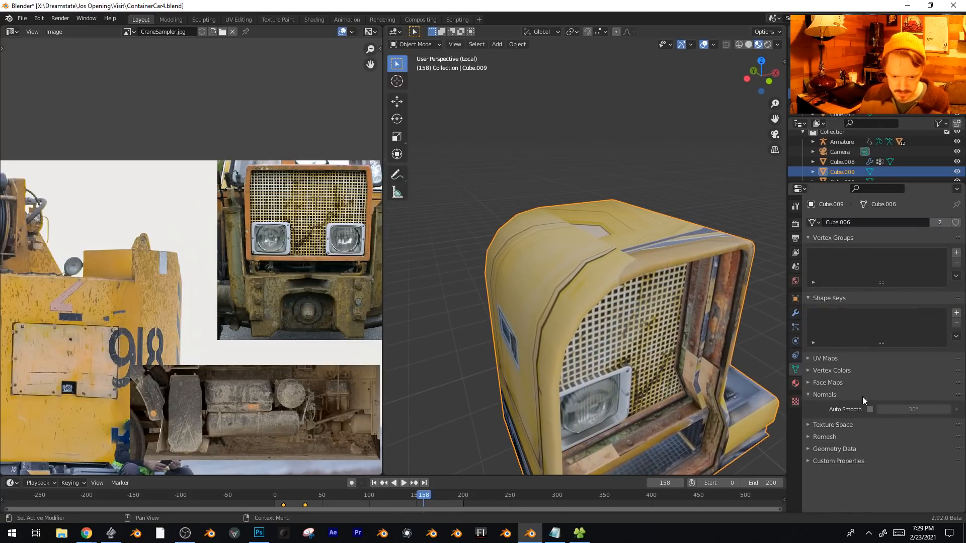
pyautogui.click(869, 409)
# Select the faces of the cabin's curved outer shell, excluding the base strip, and unwrap them.
pyautogui.scroll(-5, 590, 289)
pyautogui.moveTo(624, 280)
pyautogui.mouseDown(button='middle')
pyautogui.moveTo(711, 305)
pyautogui.moveTo(703, 326)
pyautogui.moveTo(584, 260)
pyautogui.mouseUp(button='middle')
pyautogui.press('Tab')
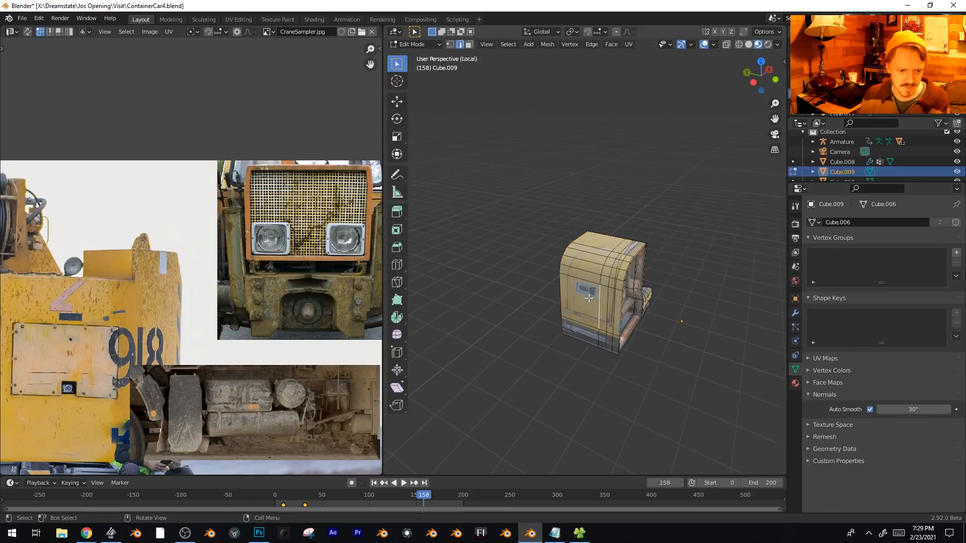
pyautogui.moveTo(589, 297); pyautogui.dragTo(606, 255)
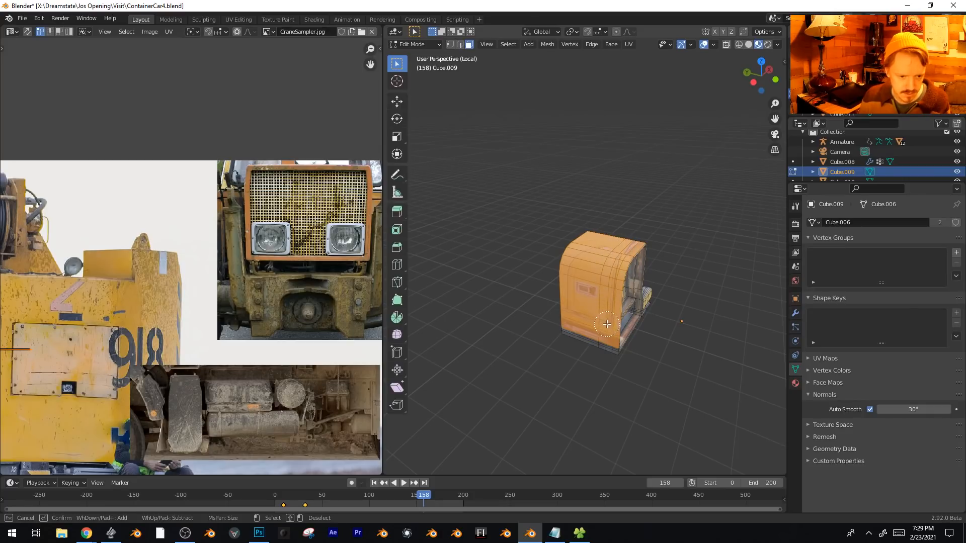
pyautogui.press('Escape')
pyautogui.scroll(-4, 606, 325)
pyautogui.scroll(-3, 187, 279)
pyautogui.moveTo(6, 330); pyautogui.dragTo(193, 316, button='middle')
pyautogui.scroll(2, 151, 327)
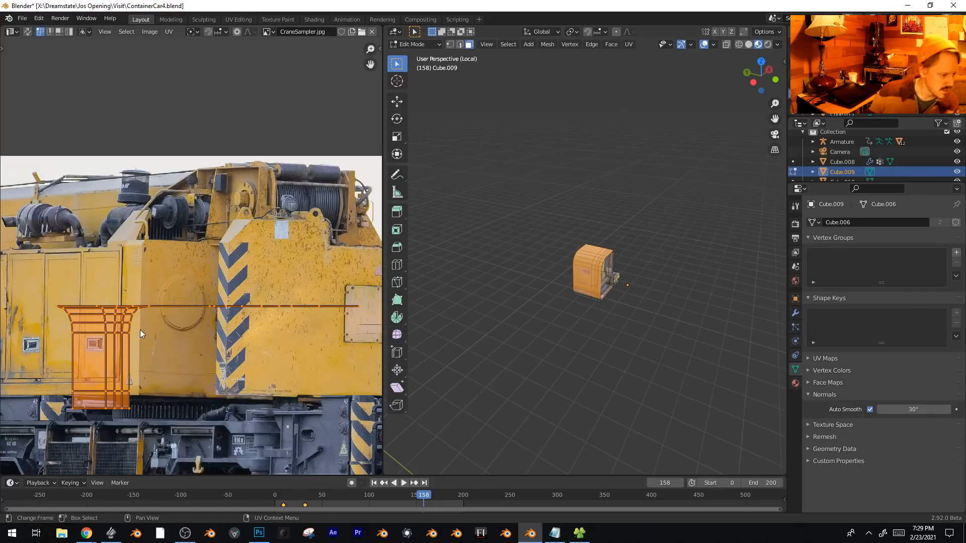
pyautogui.press('u')
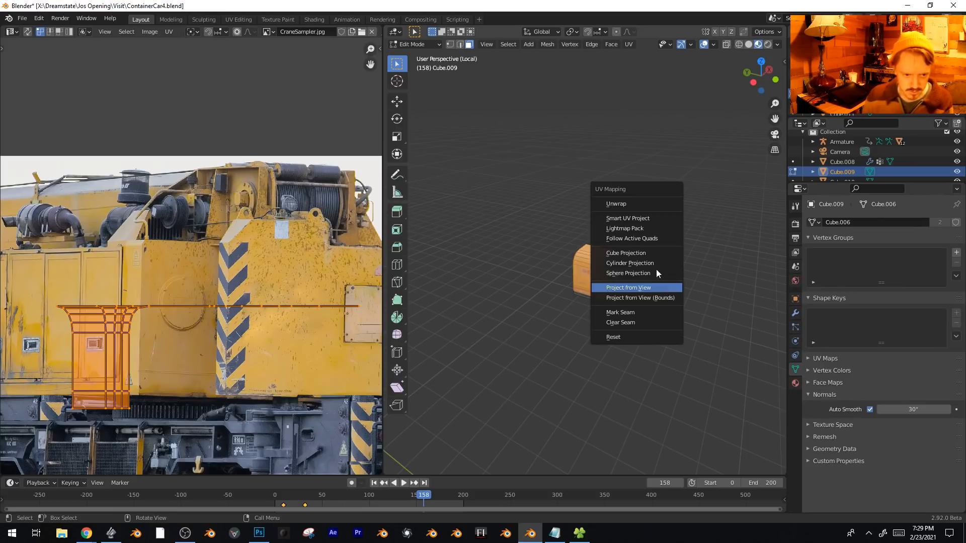
pyautogui.click(636, 204)
# Scale the outer shell's UVs down and move them onto the yellow cabinet doors in the photo.
pyautogui.scroll(-3, 316, 246)
pyautogui.press('s')
pyautogui.click(170, 279)
pyautogui.scroll(4, 168, 256)
pyautogui.moveTo(68, 336); pyautogui.dragTo(178, 252, button='middle')
pyautogui.scroll(2, 178, 252)
pyautogui.moveTo(274, 252); pyautogui.dragTo(160, 252, button='middle')
pyautogui.press('g')
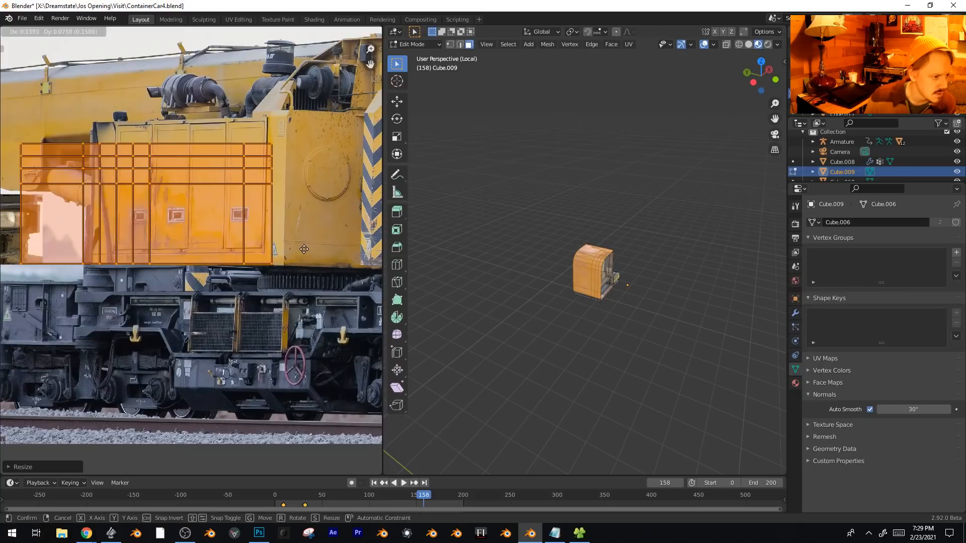
pyautogui.click(314, 251)
# Shrink the outer shell's UVs further, narrow them along X and place them over the lower part of the cabinet doors.
pyautogui.press('s')
pyautogui.click(239, 230)
pyautogui.press('s')
pyautogui.press('x')
pyautogui.click(201, 232)
pyautogui.press('g')
pyautogui.click(197, 249)
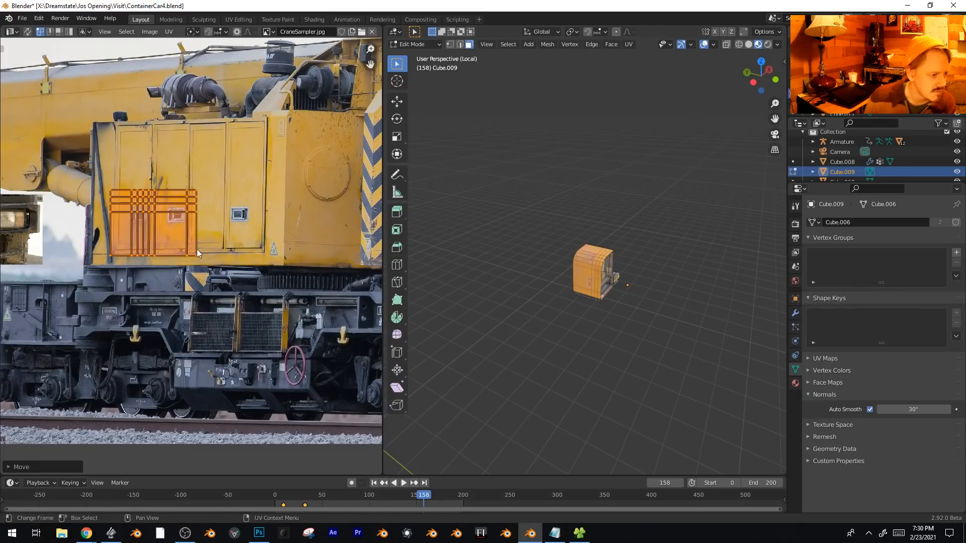
# Rotate the outer shell's UVs by 95° and then -185°, and enlarge them over the cabinet doors.
pyautogui.scroll(2, 197, 250)
pyautogui.moveTo(133, 181); pyautogui.dragTo(164, 251, button='middle')
pyautogui.scroll(8, 702, 334)
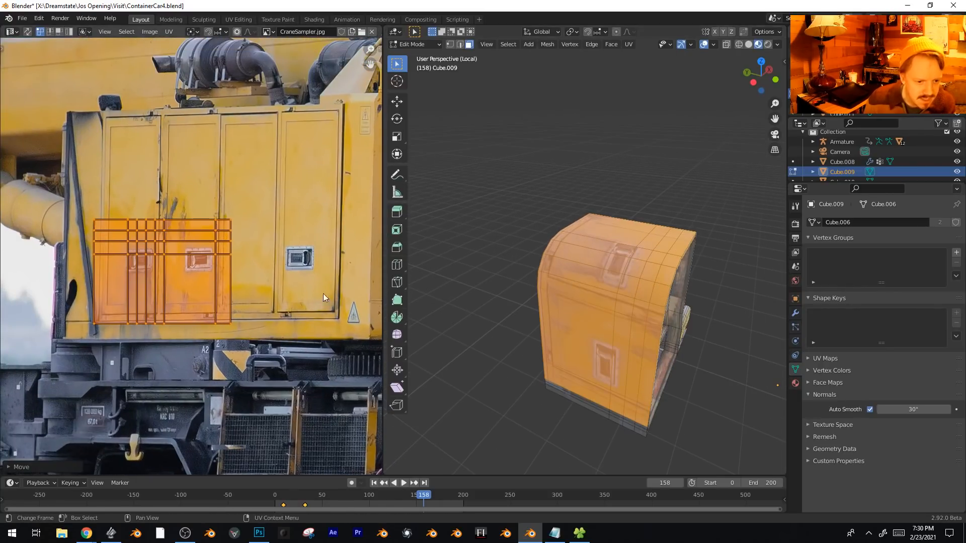
pyautogui.press('Tab')
pyautogui.press('Tab')
pyautogui.press('r')
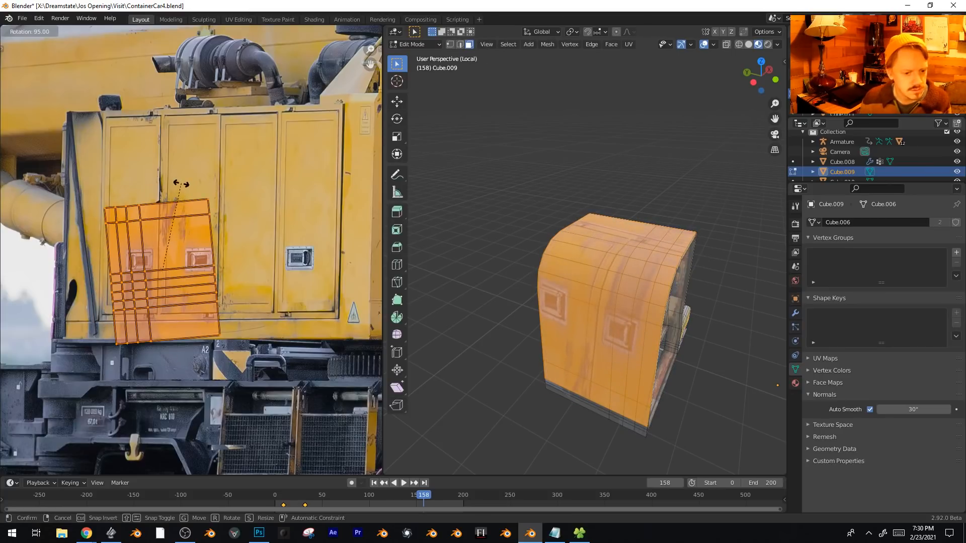
pyautogui.click(181, 184)
pyautogui.press('r')
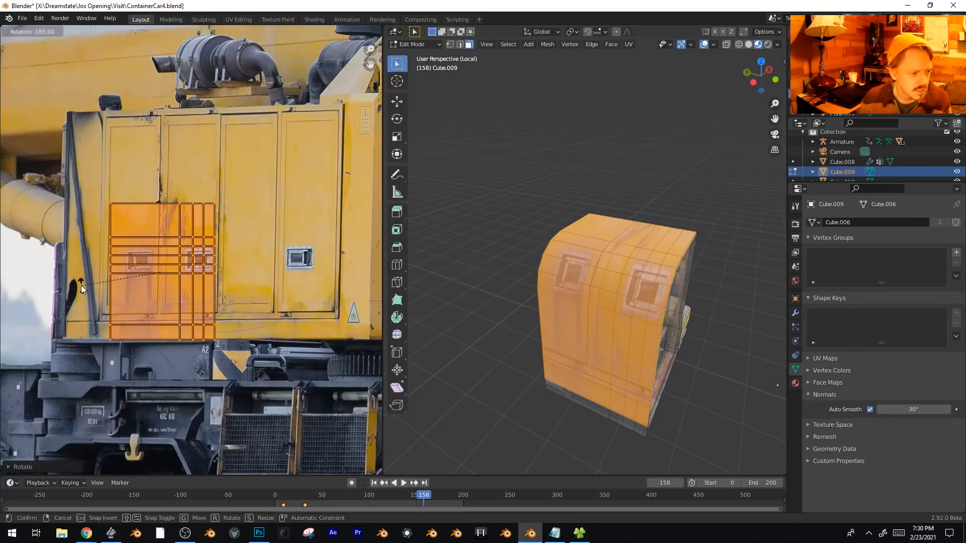
pyautogui.click(80, 285)
pyautogui.press('s')
pyautogui.click(312, 276)
pyautogui.press('Tab')
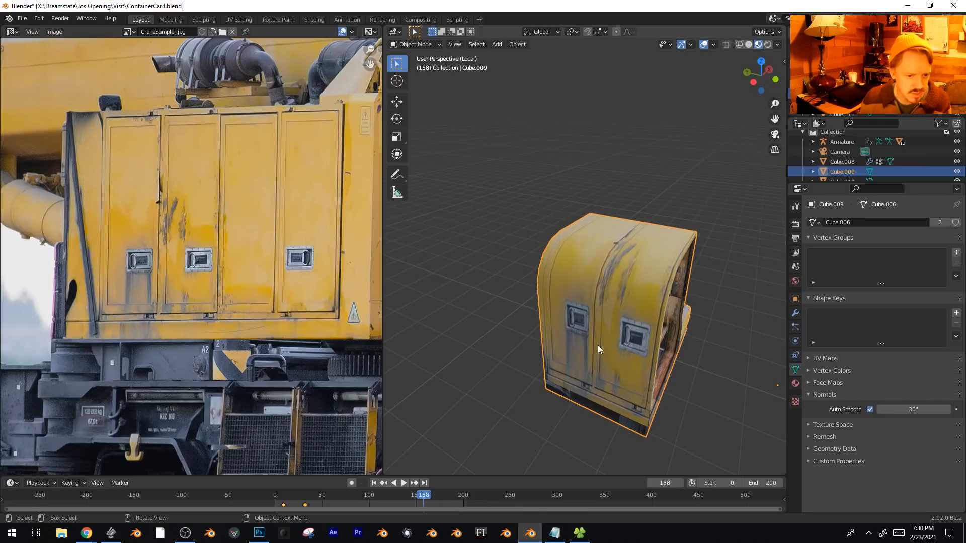
# Stretch the outer shell's UVs along Y and shift them slightly in Y over the two leftmost cabinet doors.
pyautogui.moveTo(578, 352)
pyautogui.mouseDown(button='middle')
pyautogui.moveTo(572, 316)
pyautogui.moveTo(579, 338)
pyautogui.mouseUp(button='middle')
pyautogui.scroll(-3, 573, 319)
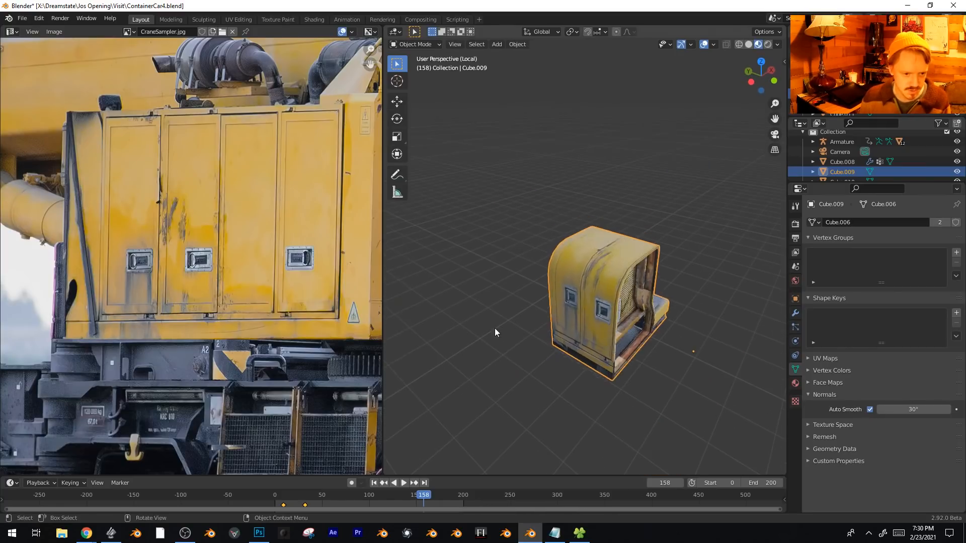
pyautogui.press('Tab')
pyautogui.press('s')
pyautogui.press('y')
pyautogui.click(335, 317)
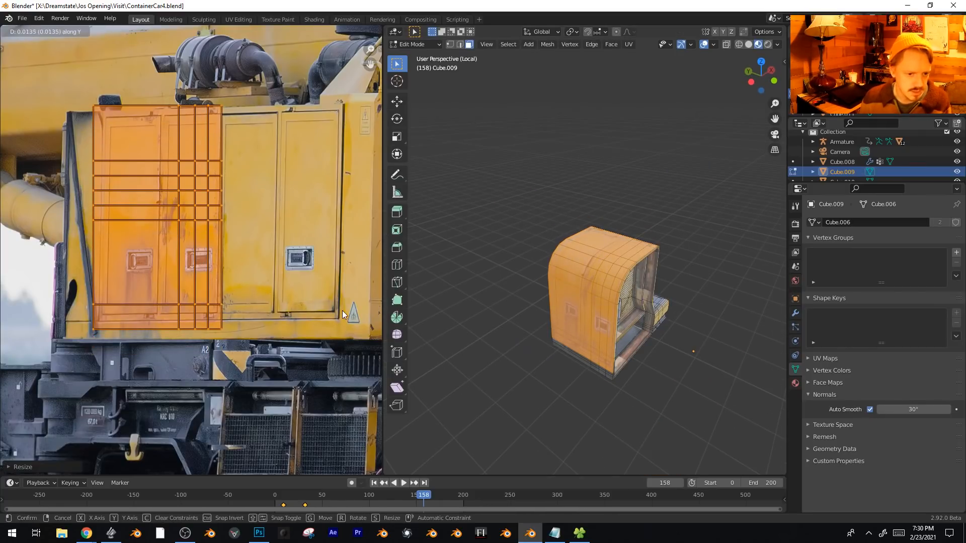
pyautogui.press('Tab')
pyautogui.moveTo(644, 324); pyautogui.dragTo(632, 319, button='middle')
pyautogui.scroll(4, 631, 318)
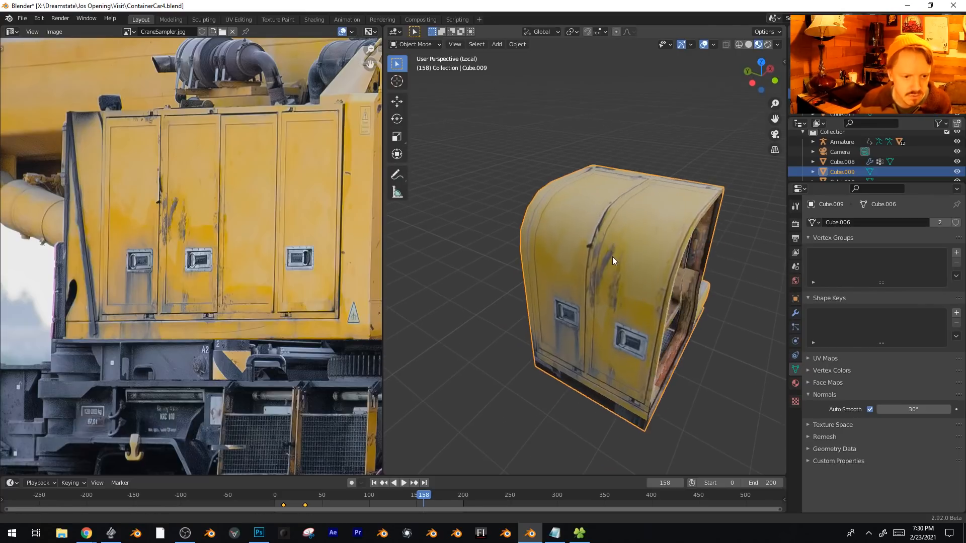
# Add two vertical loop cuts to the outer shell, aligned with the seam between the doors and the outer door edge.
pyautogui.press('Tab')
pyautogui.keyDown('alt'); pyautogui.click(640, 276); pyautogui.keyUp('alt')
pyautogui.press('g')
pyautogui.press('g')
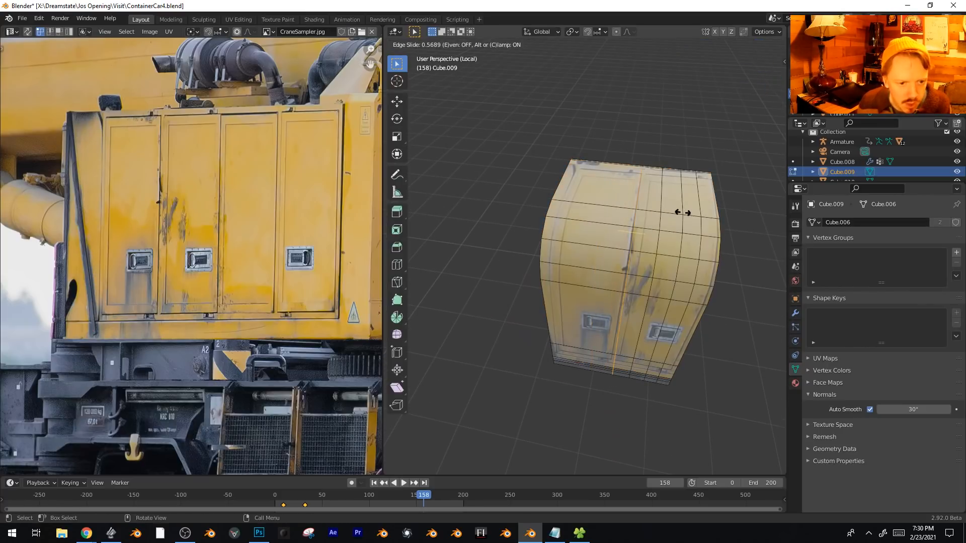
pyautogui.click(682, 213)
pyautogui.press('g')
pyautogui.press('g')
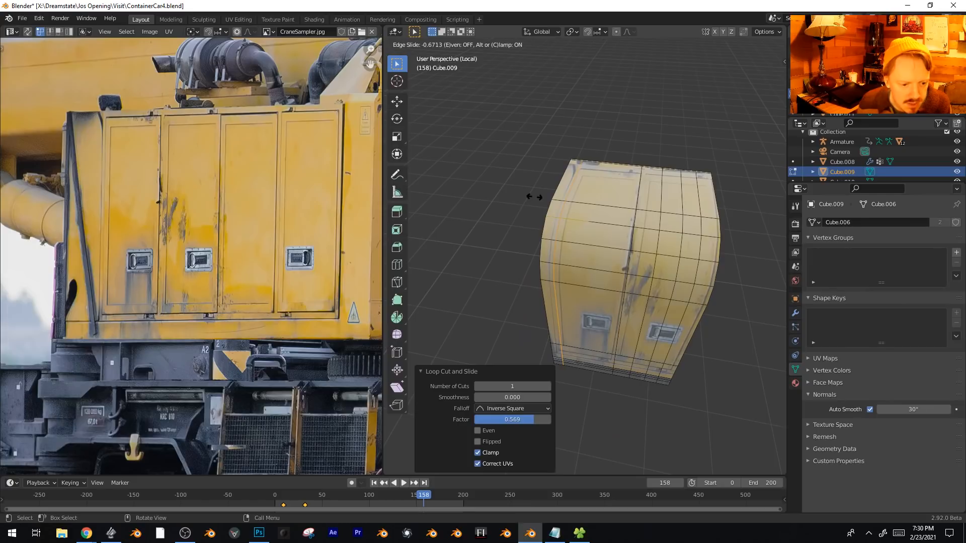
pyautogui.click(533, 196)
# Add two horizontal loop cuts across the lower part of the outer shell, along the photo's door bottoms.
pyautogui.moveTo(697, 311); pyautogui.dragTo(669, 249, button='middle')
pyautogui.hotkey('ctrl', 'r')
pyautogui.click(696, 311)
pyautogui.click(696, 303)
pyautogui.hotkey('ctrl', 'r')
pyautogui.click(691, 308)
pyautogui.click(688, 309)
# Select the strip of faces just above the shell's base and extrude it outward about 0.03 m.
pyautogui.press('3')
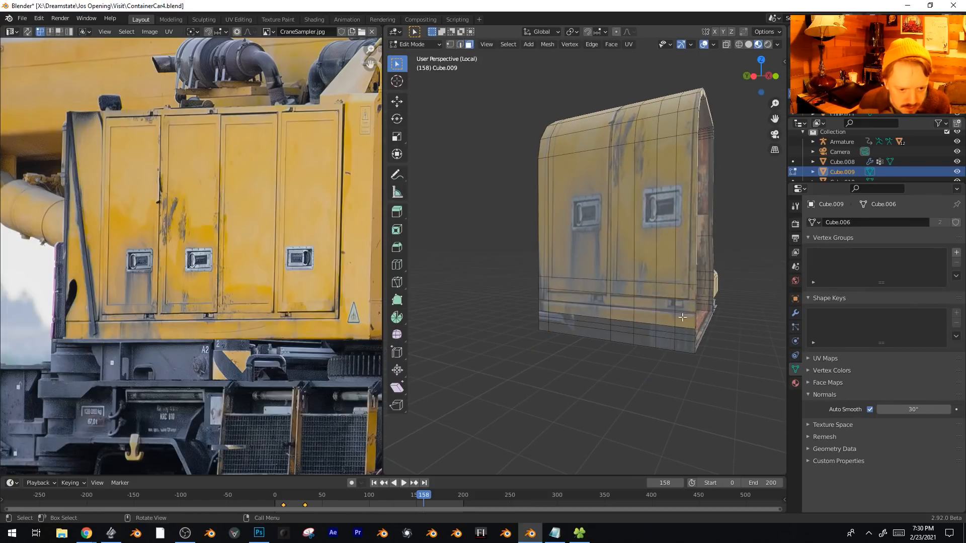
pyautogui.keyDown('ctrl'); pyautogui.click(544, 306); pyautogui.keyUp('ctrl')
pyautogui.moveTo(614, 307); pyautogui.dragTo(594, 314, button='middle')
pyautogui.press('e')
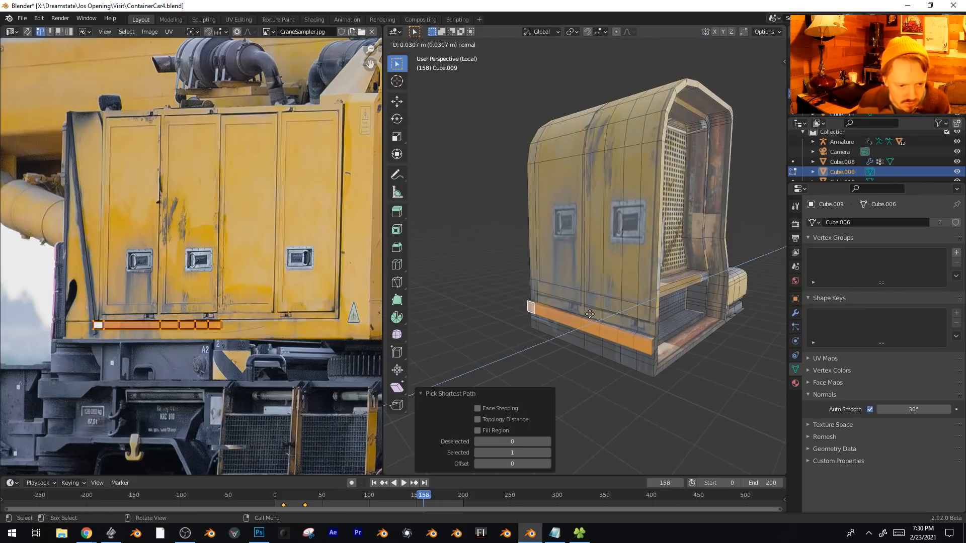
pyautogui.click(592, 310)
# Add a loop cut beside the door edge, select the shell's door panel faces and extrude them.
pyautogui.click(632, 306)
pyautogui.hotkey('ctrl', 'r')
pyautogui.click(647, 307)
pyautogui.click(645, 312)
pyautogui.moveTo(585, 281); pyautogui.dragTo(626, 292)
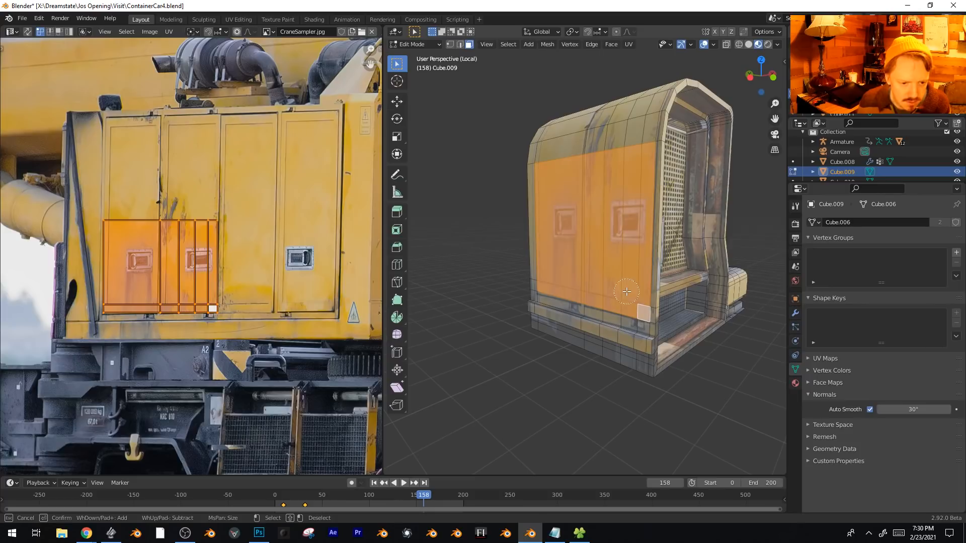
pyautogui.moveTo(637, 110); pyautogui.dragTo(559, 143)
pyautogui.moveTo(578, 199); pyautogui.dragTo(584, 297, button='middle')
pyautogui.moveTo(588, 300); pyautogui.dragTo(607, 279)
pyautogui.hotkey('alt', 'e')
pyautogui.moveTo(689, 375); pyautogui.dragTo(694, 251, button='middle')
# Add another loop cut to the shell, select a path of faces up to its roof and extrude them.
pyautogui.click(653, 273)
pyautogui.hotkey('ctrl', 'r')
pyautogui.click(638, 188)
pyautogui.click(639, 190)
pyautogui.click(632, 296)
pyautogui.moveTo(633, 296); pyautogui.dragTo(613, 362, button='middle')
pyautogui.keyDown('ctrl'); pyautogui.click(674, 118); pyautogui.keyUp('ctrl')
pyautogui.hotkey('alt', 'e')
pyautogui.moveTo(614, 201); pyautogui.dragTo(539, 220, button='middle')
pyautogui.press('Tab')
pyautogui.scroll(-4, 673, 211)
# Return to the full crane, isolate the forked frame mesh and open it for mesh editing.
pyautogui.click(672, 212)
pyautogui.moveTo(583, 258); pyautogui.dragTo(611, 245, button='middle')
pyautogui.press('KP_Divide')
pyautogui.click(630, 301)
pyautogui.press('KP_Divide')
pyautogui.press('Tab')
pyautogui.moveTo(597, 281)
pyautogui.mouseDown(button='middle')
pyautogui.moveTo(599, 356)
pyautogui.moveTo(572, 291)
pyautogui.moveTo(588, 289)
pyautogui.mouseUp(button='middle')
pyautogui.rightClick(567, 288)
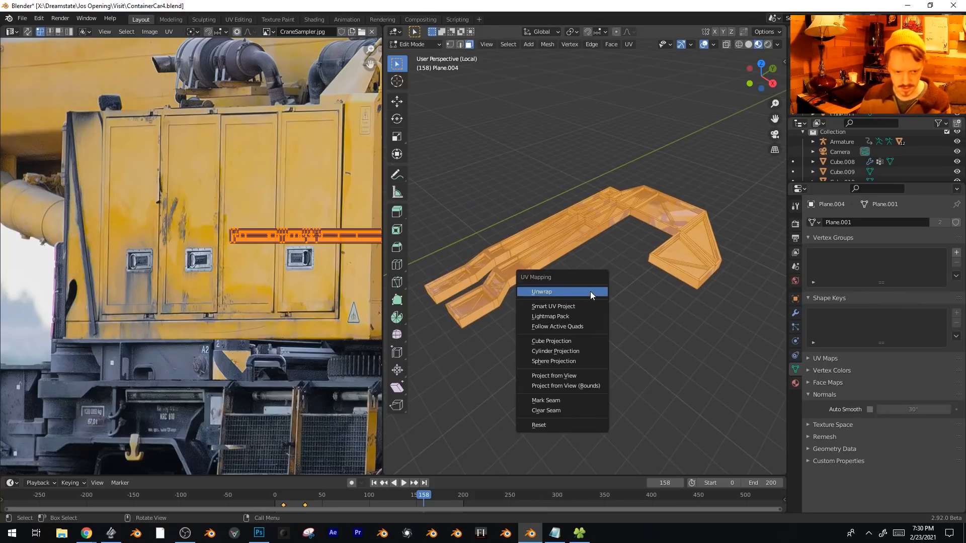
pyautogui.press('Tab')
pyautogui.press('Tab')
# Bevel an outer corner edge at the end of the frame's hooked arm.
pyautogui.keyDown('shift'); pyautogui.moveTo(716, 284); pyautogui.dragTo(625, 302, button='middle'); pyautogui.keyUp('shift')
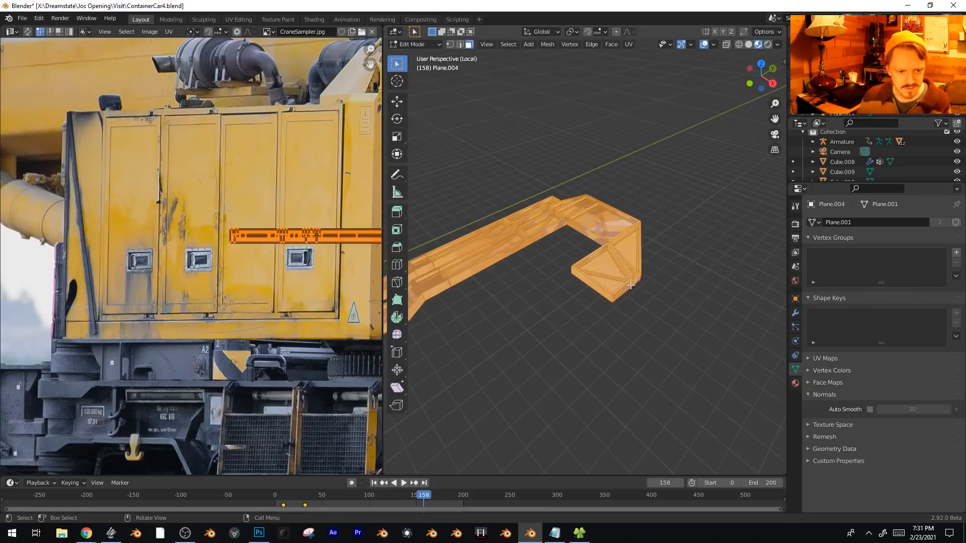
pyautogui.scroll(3, 632, 322)
pyautogui.press('2')
pyautogui.moveTo(648, 371); pyautogui.dragTo(689, 367, button='middle')
pyautogui.keyDown('alt'); pyautogui.click(643, 347); pyautogui.keyUp('alt')
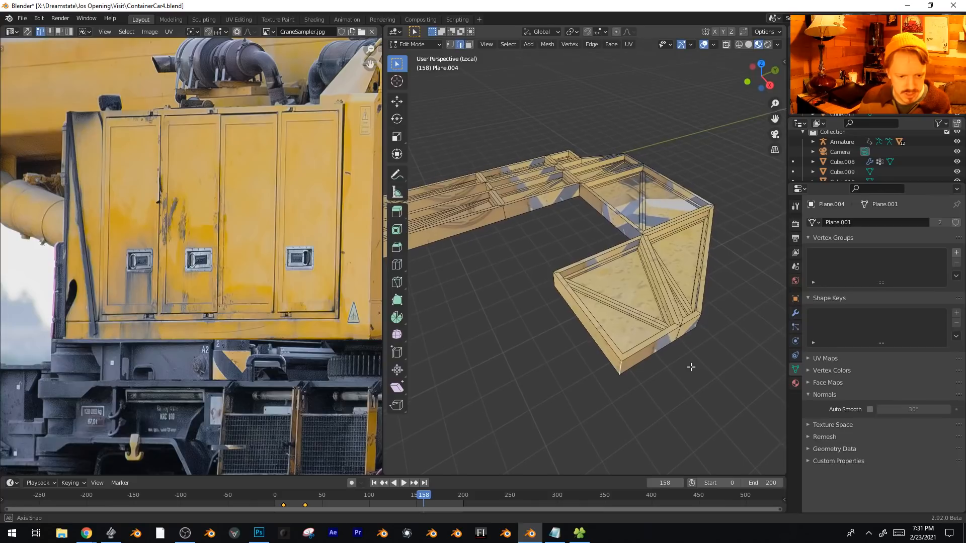
pyautogui.hotkey('ctrl', 'b')
pyautogui.click(717, 366)
# Bevel the hooked arm's inner corners about 0.64 m with 6 segments and round the remaining corner at its tip.
pyautogui.moveTo(735, 219); pyautogui.dragTo(764, 252, button='middle')
pyautogui.click(573, 252)
pyautogui.hotkey('ctrl', 'b')
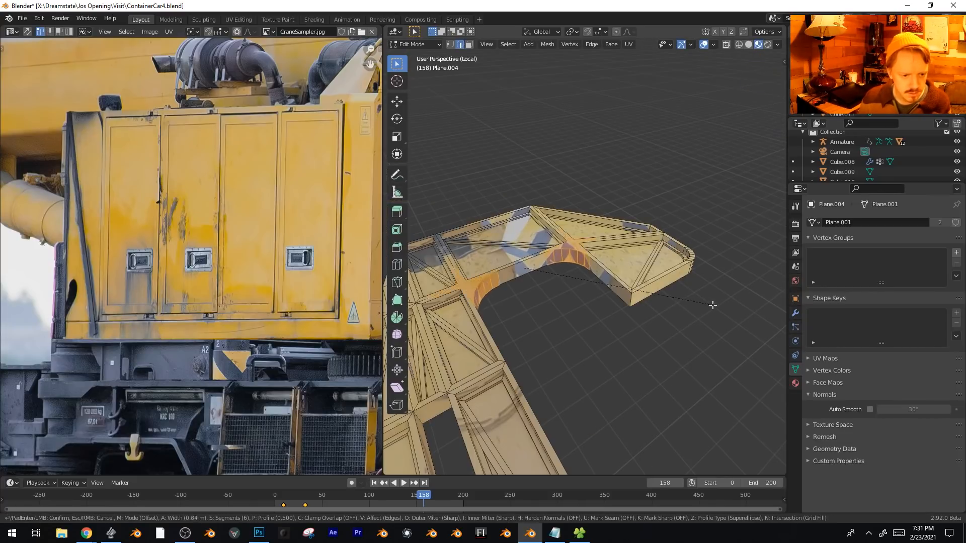
pyautogui.click(712, 306)
pyautogui.click(629, 296)
pyautogui.hotkey('ctrl', 'b')
pyautogui.click(722, 328)
# Bevel the two corner edges at the closed end of the slot between the frame's legs.
pyautogui.keyDown('shift'); pyautogui.moveTo(569, 311); pyautogui.dragTo(683, 262, button='middle'); pyautogui.keyUp('shift')
pyautogui.click(584, 265)
pyautogui.keyDown('shift'); pyautogui.click(621, 267); pyautogui.keyUp('shift')
pyautogui.hotkey('ctrl', 'b')
pyautogui.click(709, 241)
pyautogui.press('Tab')
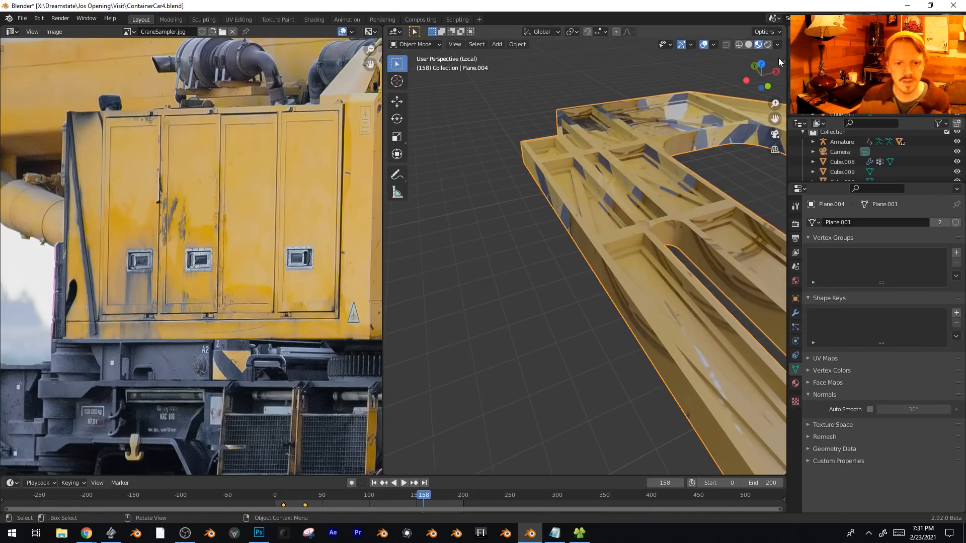
# Turn on the Screencast Keys display.
pyautogui.press('n')
pyautogui.click(781, 276)
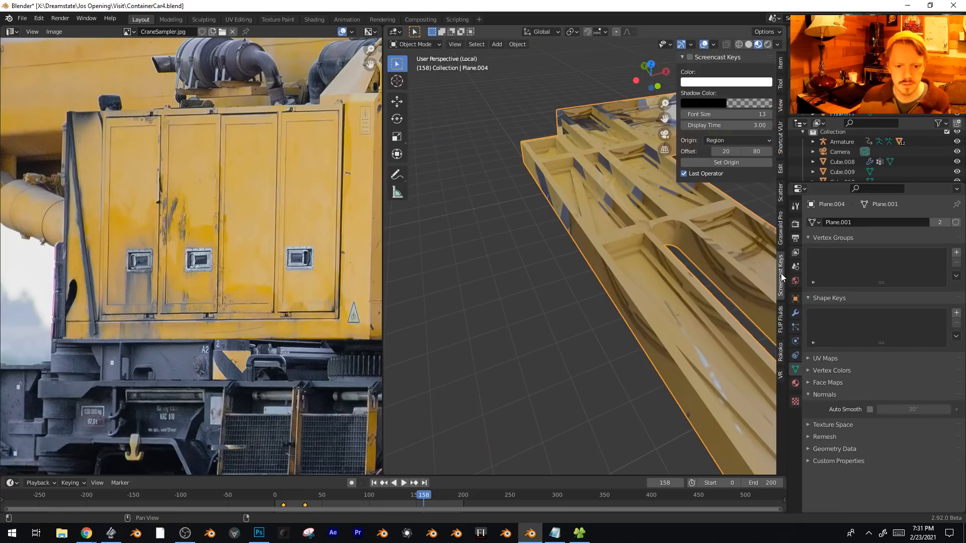
pyautogui.click(682, 58)
# Select the outer corner edges on the frame's stepped side and bevel them 0.263 m with 6 segments.
pyautogui.moveTo(650, 151); pyautogui.dragTo(595, 215, button='middle')
pyautogui.moveTo(594, 214); pyautogui.dragTo(558, 207, button='middle')
pyautogui.click(557, 207)
pyautogui.press('Tab')
pyautogui.keyDown('alt'); pyautogui.click(542, 207); pyautogui.keyUp('alt')
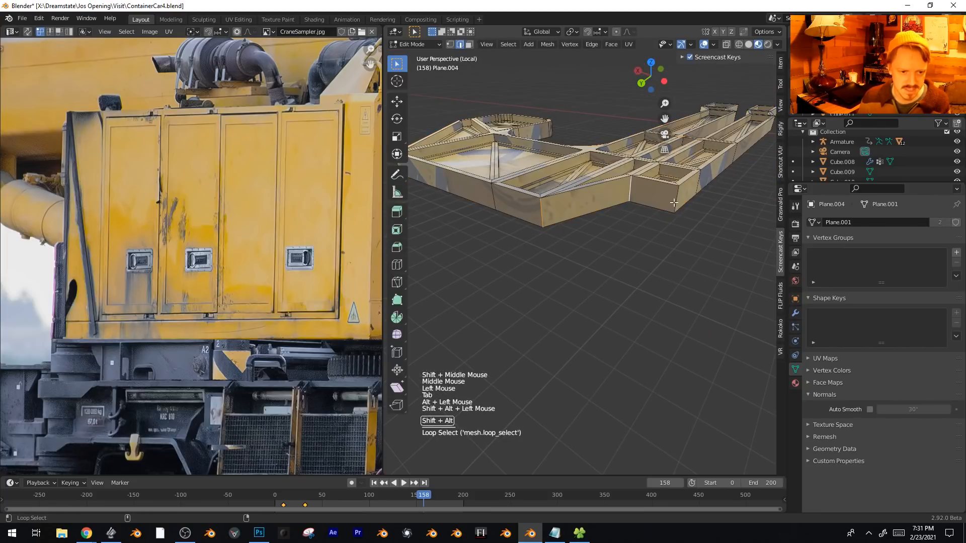
pyautogui.moveTo(709, 220); pyautogui.dragTo(587, 169, button='middle')
pyautogui.hotkey('ctrl', 'b')
pyautogui.click(722, 255)
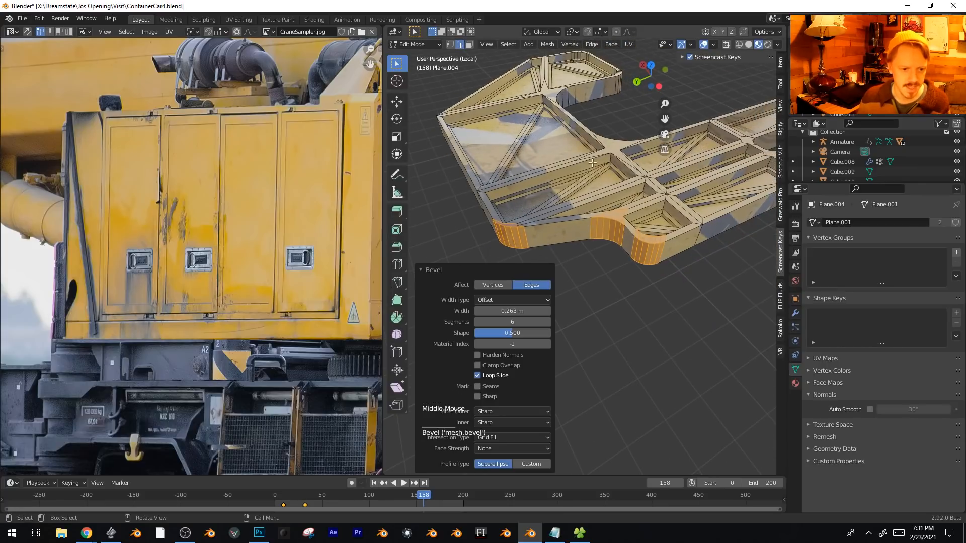
# Bevel the edges beside the frame's inner bend and clear the selection.
pyautogui.keyDown('ctrl'); pyautogui.keyDown('shift'); pyautogui.click(610, 158); pyautogui.keyUp('shift'); pyautogui.keyUp('ctrl')
pyautogui.moveTo(724, 216); pyautogui.dragTo(689, 231, button='middle')
pyautogui.hotkey('ctrl', 'b')
pyautogui.click(649, 188)
pyautogui.hotkey('alt', 'a')
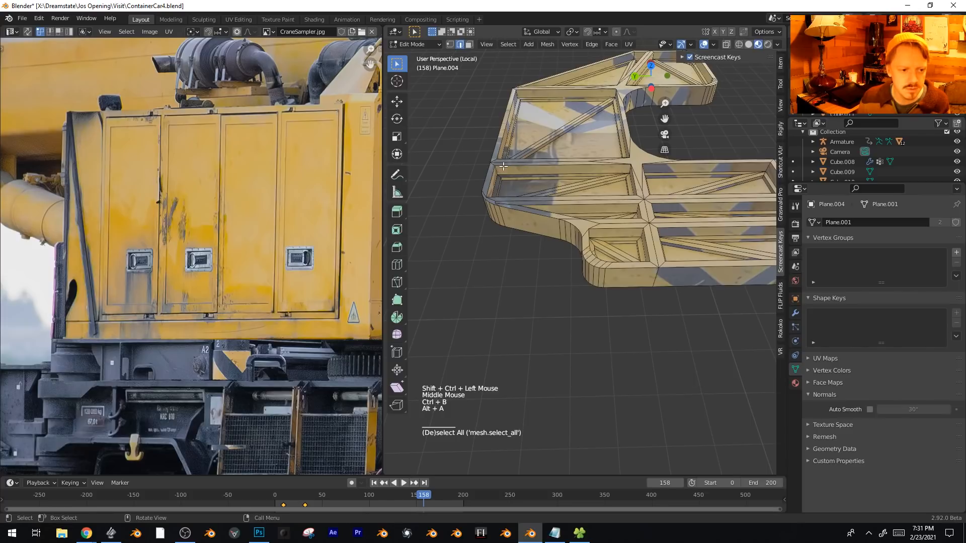
# Bevel the inner corners of the narrow recess about 0.18 m with 6 segments, and those of the large adjoining recess.
pyautogui.hotkey('ctrl', 'b')
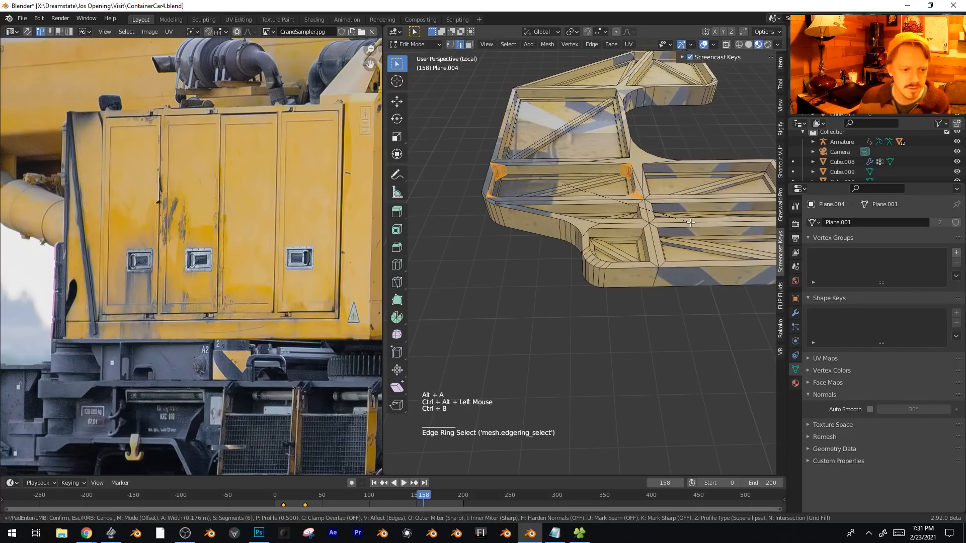
pyautogui.click(690, 223)
pyautogui.keyDown('ctrl'); pyautogui.keyDown('alt'); pyautogui.click(517, 92); pyautogui.keyUp('alt'); pyautogui.keyUp('ctrl')
pyautogui.hotkey('ctrl', 'b')
pyautogui.click(699, 187)
# Select the corner edge rings of the remaining recesses along the legs and bevel them about 0.25 m with 6 segments.
pyautogui.keyDown('shift'); pyautogui.moveTo(699, 186); pyautogui.dragTo(618, 189, button='middle'); pyautogui.keyUp('shift')
pyautogui.moveTo(617, 189); pyautogui.dragTo(587, 180, button='middle')
pyautogui.keyDown('ctrl'); pyautogui.keyDown('alt'); pyautogui.click(577, 194); pyautogui.keyUp('alt'); pyautogui.keyUp('ctrl')
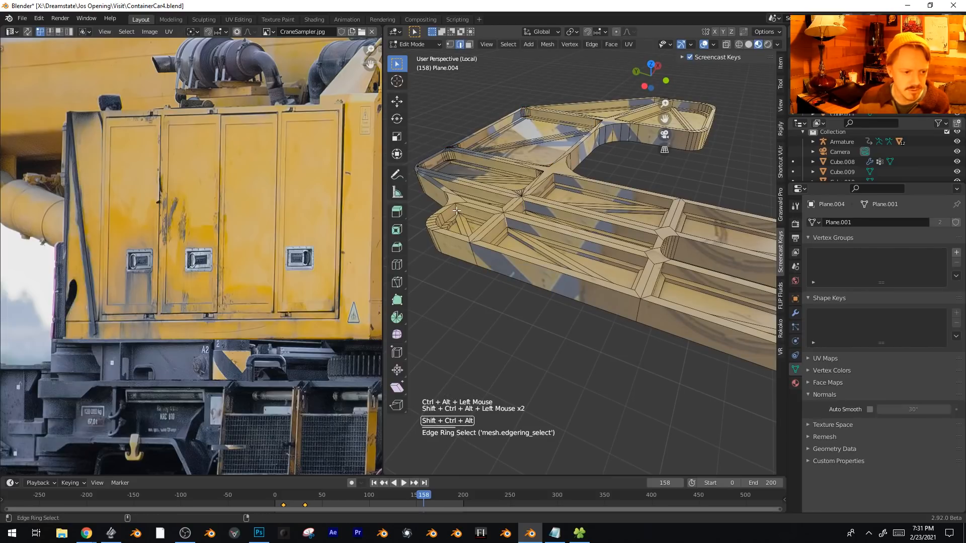
pyautogui.keyDown('shift'); pyautogui.moveTo(681, 256); pyautogui.dragTo(568, 197, button='middle'); pyautogui.keyUp('shift')
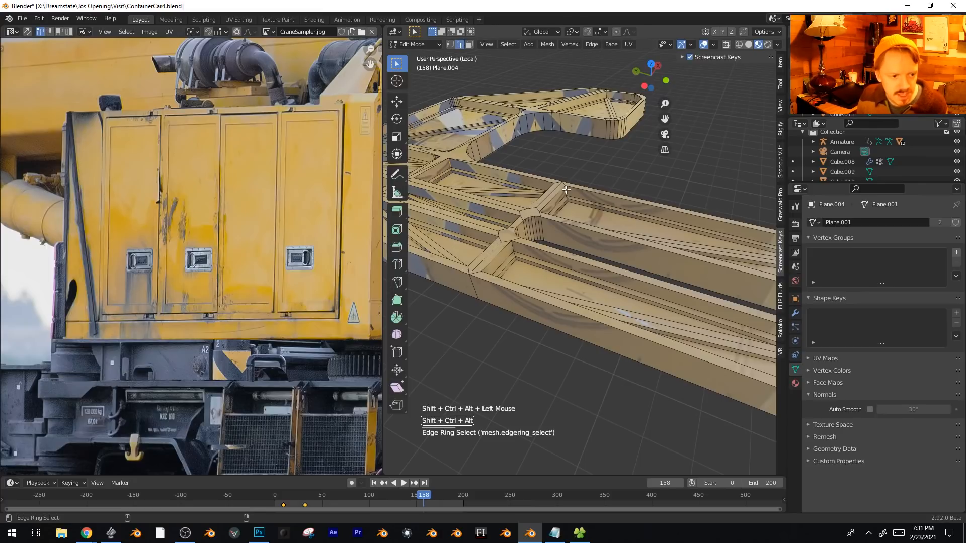
pyautogui.keyDown('shift'); pyautogui.moveTo(665, 285); pyautogui.dragTo(723, 307, button='middle'); pyautogui.keyUp('shift')
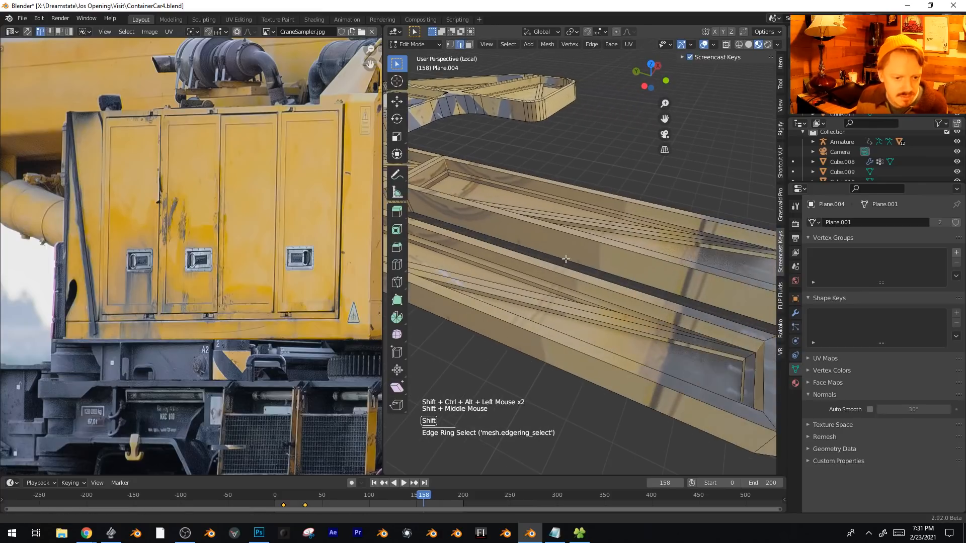
pyautogui.scroll(-1, 723, 307)
pyautogui.hotkey('ctrl', 'b')
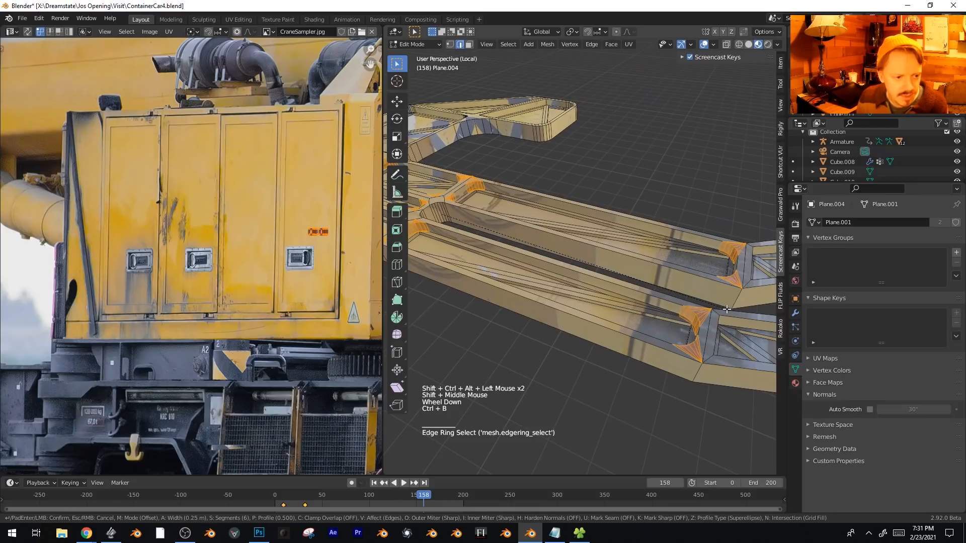
pyautogui.press('Tab')
# Select the outer corner edges at the ends of both legs and bevel them.
pyautogui.scroll(-3, 723, 305)
pyautogui.moveTo(689, 293); pyautogui.dragTo(598, 335, button='middle')
pyautogui.scroll(1, 669, 201)
pyautogui.press('Tab')
pyautogui.keyDown('alt'); pyautogui.click(663, 305); pyautogui.keyUp('alt')
pyautogui.keyDown('ctrl'); pyautogui.keyDown('alt'); pyautogui.click(663, 305); pyautogui.keyUp('alt'); pyautogui.keyUp('ctrl')
pyautogui.hotkey('ctrl', 'z')
pyautogui.keyDown('alt'); pyautogui.click(546, 347); pyautogui.keyUp('alt')
pyautogui.keyDown('alt'); pyautogui.keyDown('shift'); pyautogui.click(597, 328); pyautogui.keyUp('shift'); pyautogui.keyUp('alt')
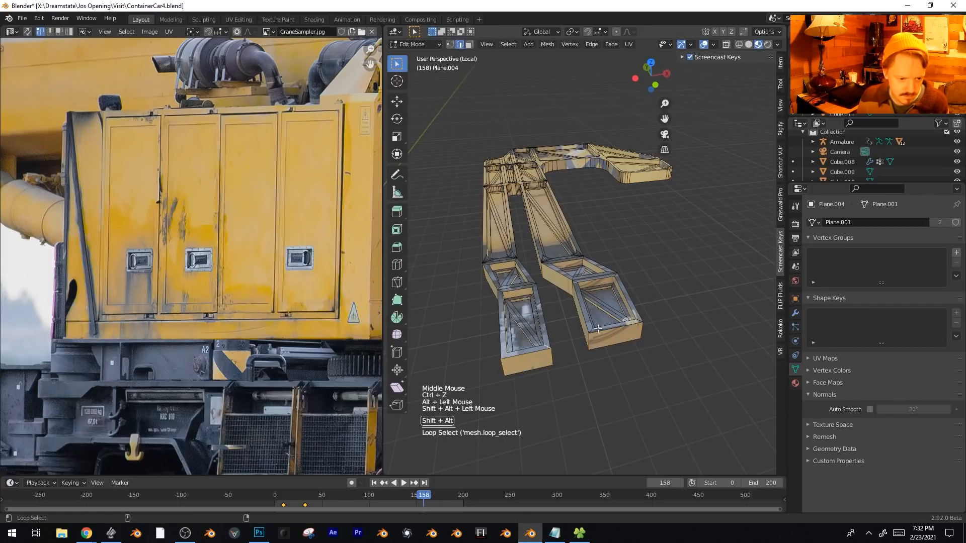
pyautogui.hotkey('ctrl', 'b')
pyautogui.click(698, 358)
# Bevel the underside rim edges of both leg ends about 0.21 m with 6 segments.
pyautogui.moveTo(698, 358); pyautogui.dragTo(639, 241, button='middle')
pyautogui.keyDown('alt'); pyautogui.click(574, 134); pyautogui.keyUp('alt')
pyautogui.keyDown('alt'); pyautogui.keyDown('shift'); pyautogui.click(629, 160); pyautogui.keyUp('shift'); pyautogui.keyUp('alt')
pyautogui.moveTo(641, 201); pyautogui.dragTo(655, 243, button='middle')
pyautogui.hotkey('ctrl', 'b')
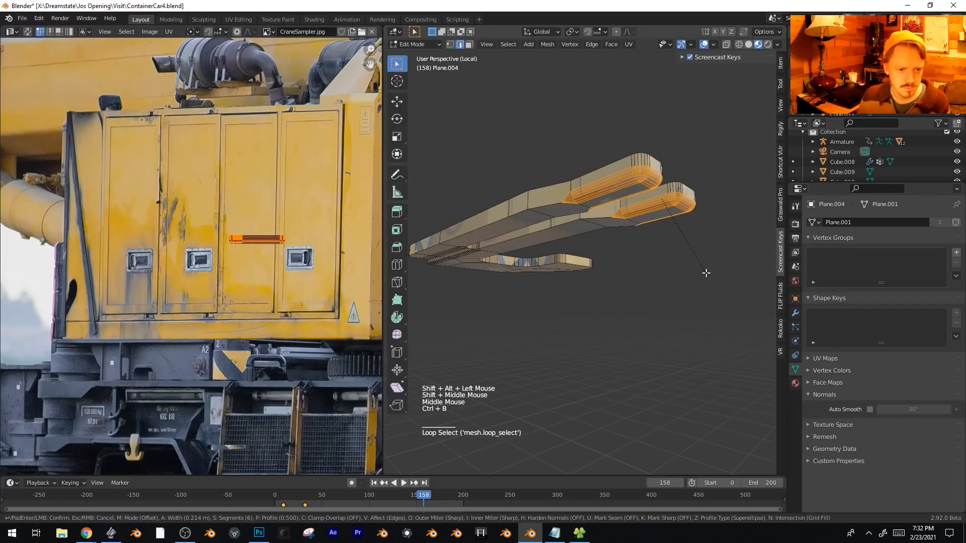
pyautogui.click(705, 273)
pyautogui.press('Tab')
pyautogui.scroll(-2, 694, 277)
pyautogui.moveTo(694, 276); pyautogui.dragTo(605, 319, button='middle')
# Select the underside faces of both leg ends, both long legs and the hooked arm's panels.
pyautogui.press('Tab')
pyautogui.scroll(2, 527, 230)
pyautogui.press('3')
pyautogui.click(718, 144)
pyautogui.keyDown('shift'); pyautogui.click(707, 86); pyautogui.keyUp('shift')
pyautogui.keyDown('shift'); pyautogui.click(592, 153); pyautogui.keyUp('shift')
pyautogui.keyDown('shift'); pyautogui.click(596, 217); pyautogui.keyUp('shift')
pyautogui.keyDown('shift'); pyautogui.click(513, 311); pyautogui.keyUp('shift')
pyautogui.keyDown('shift'); pyautogui.moveTo(513, 311); pyautogui.dragTo(526, 262, button='middle'); pyautogui.keyUp('shift')
pyautogui.keyDown('shift'); pyautogui.click(611, 264); pyautogui.keyUp('shift')
pyautogui.keyDown('shift'); pyautogui.moveTo(552, 231); pyautogui.dragTo(578, 245, button='middle'); pyautogui.keyUp('shift')
pyautogui.scroll(-1, 610, 267)
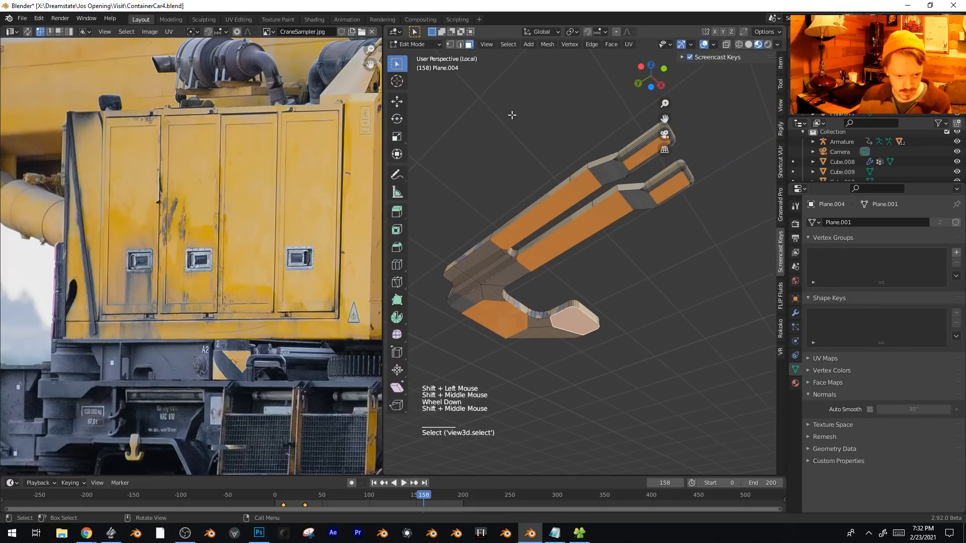
# Remove the two leg-end faces from the selection and inset the remaining underside faces by about 0.14 m.
pyautogui.scroll(1, 518, 135)
pyautogui.press('i')
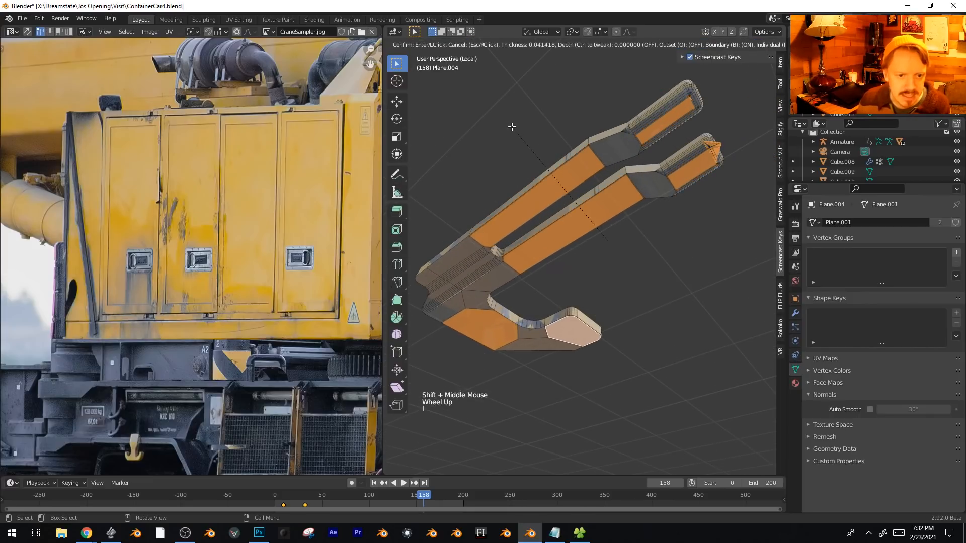
pyautogui.click(590, 147)
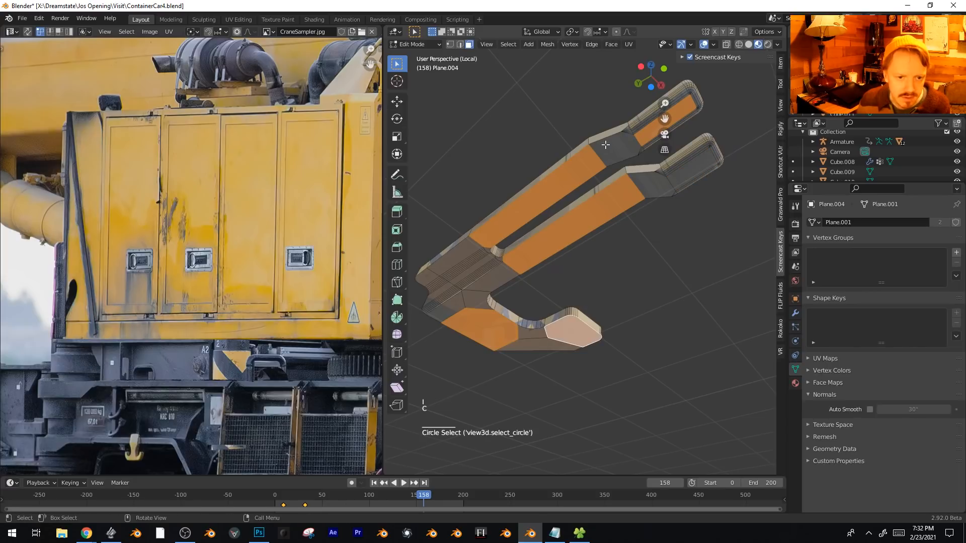
pyautogui.middleClick(689, 102)
pyautogui.rightClick(689, 101)
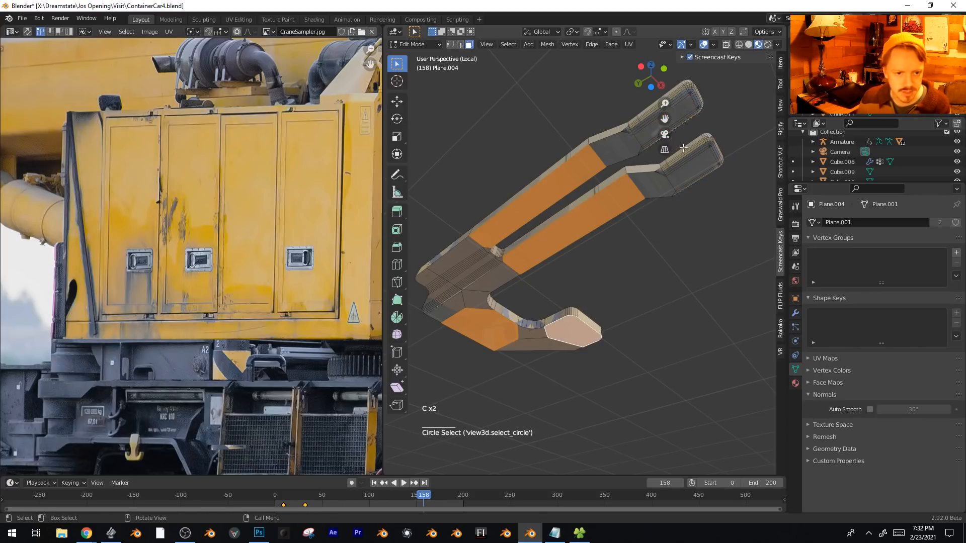
pyautogui.press('i')
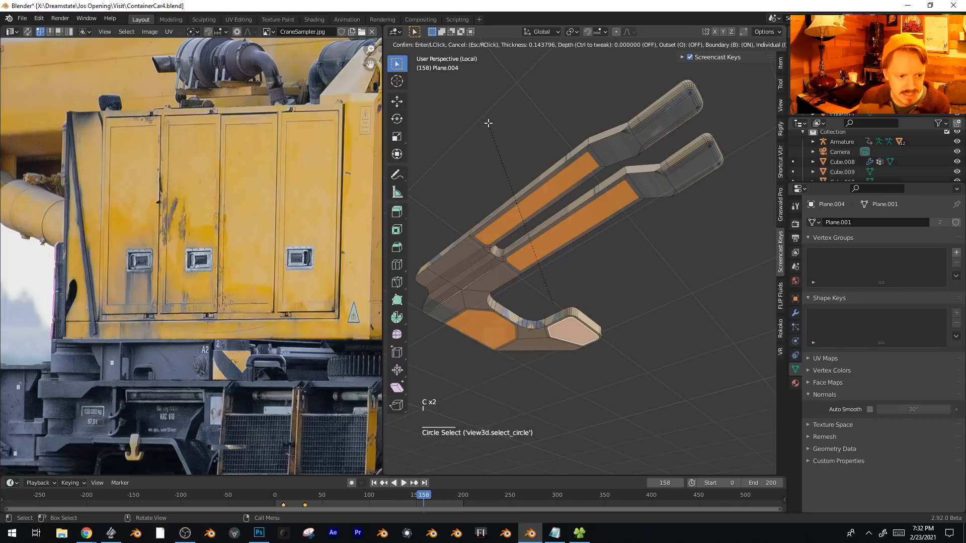
pyautogui.click(488, 123)
# Add both leg-end faces back to the selection and extrude all the underside panels about 0.053 m along their normals.
pyautogui.keyDown('shift'); pyautogui.click(686, 107); pyautogui.keyUp('shift')
pyautogui.keyDown('shift'); pyautogui.click(692, 171); pyautogui.keyUp('shift')
pyautogui.moveTo(691, 172); pyautogui.dragTo(594, 236, button='middle')
pyautogui.press('e')
pyautogui.click(553, 201)
pyautogui.moveTo(593, 236); pyautogui.dragTo(666, 283, button='middle')
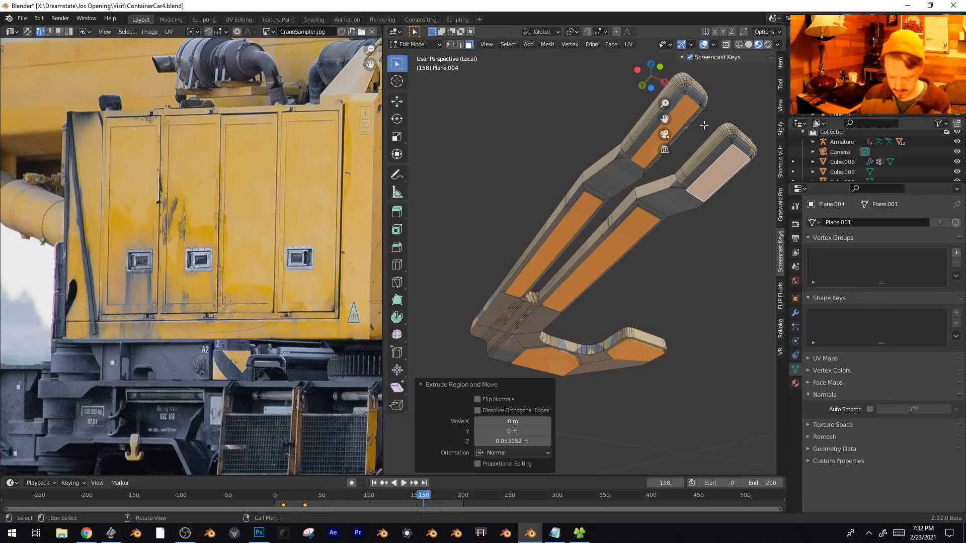
# Knife a straight cut across both leg ends, just below their rounded tips, in the bottom view.
pyautogui.press('ctrl+KP_7')
pyautogui.keyDown('shift'); pyautogui.moveTo(600, 180); pyautogui.dragTo(636, 305, button='middle'); pyautogui.keyUp('shift')
pyautogui.scroll(3, 636, 305)
pyautogui.hotkey('alt', 'a')
pyautogui.press('k')
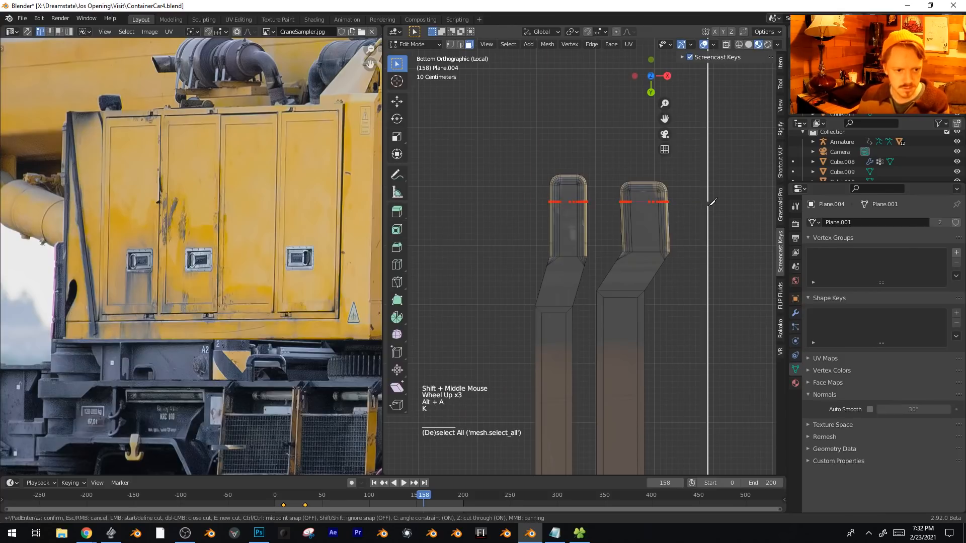
pyautogui.press('Return')
# Select the underside panel faces of both leg ends, both long legs, and the hooked arm's middle and tip.
pyautogui.press('3')
pyautogui.click(568, 229)
pyautogui.keyDown('shift'); pyautogui.click(645, 228); pyautogui.keyUp('shift')
pyautogui.keyDown('shift'); pyautogui.click(623, 362); pyautogui.keyUp('shift')
pyautogui.keyDown('shift'); pyautogui.click(563, 376); pyautogui.keyUp('shift')
pyautogui.keyDown('shift'); pyautogui.moveTo(563, 376); pyautogui.dragTo(531, 226, button='middle'); pyautogui.keyUp('shift')
pyautogui.scroll(-2, 659, 280)
pyautogui.keyDown('shift'); pyautogui.moveTo(659, 280); pyautogui.dragTo(639, 357, button='middle'); pyautogui.keyUp('shift')
pyautogui.keyDown('shift'); pyautogui.click(638, 358); pyautogui.keyUp('shift')
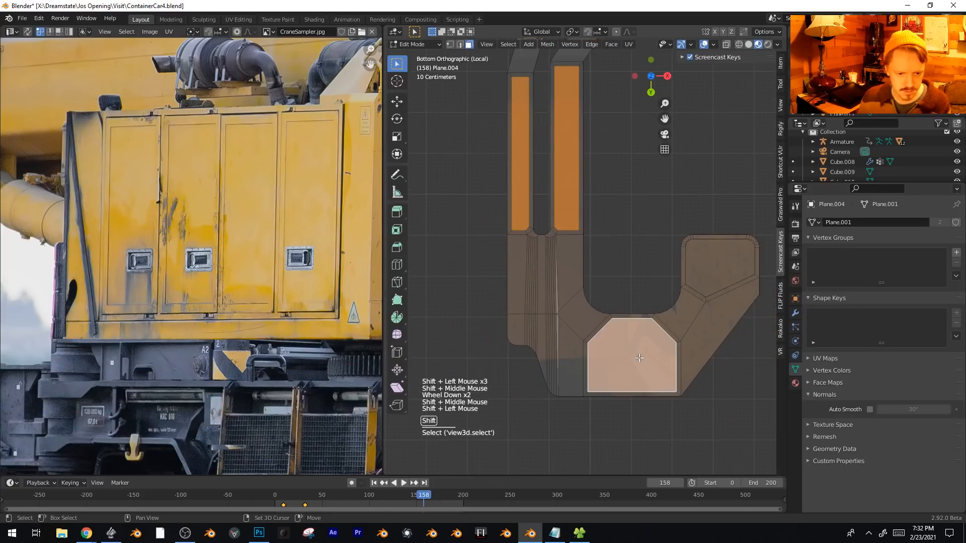
pyautogui.keyDown('shift'); pyautogui.click(726, 261); pyautogui.keyUp('shift')
# Extrude the selected underside panels inward about 0.051 m and inset them about 0.081 m.
pyautogui.moveTo(725, 261); pyautogui.dragTo(549, 241, button='middle')
pyautogui.press('e')
pyautogui.click(565, 252)
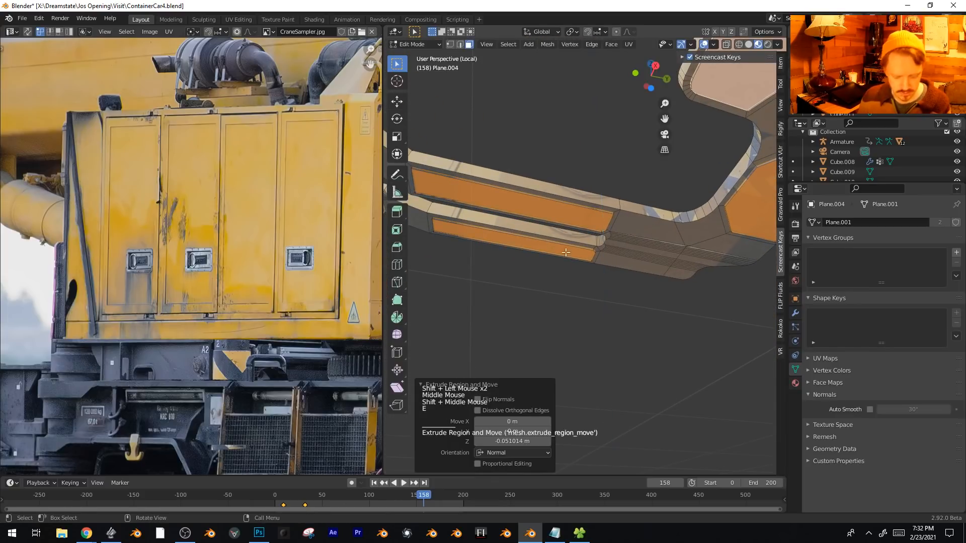
pyautogui.press('i')
pyautogui.click(647, 349)
# Extrude the inset underside panels a further 0.085 m or so inward along their normals.
pyautogui.press('e')
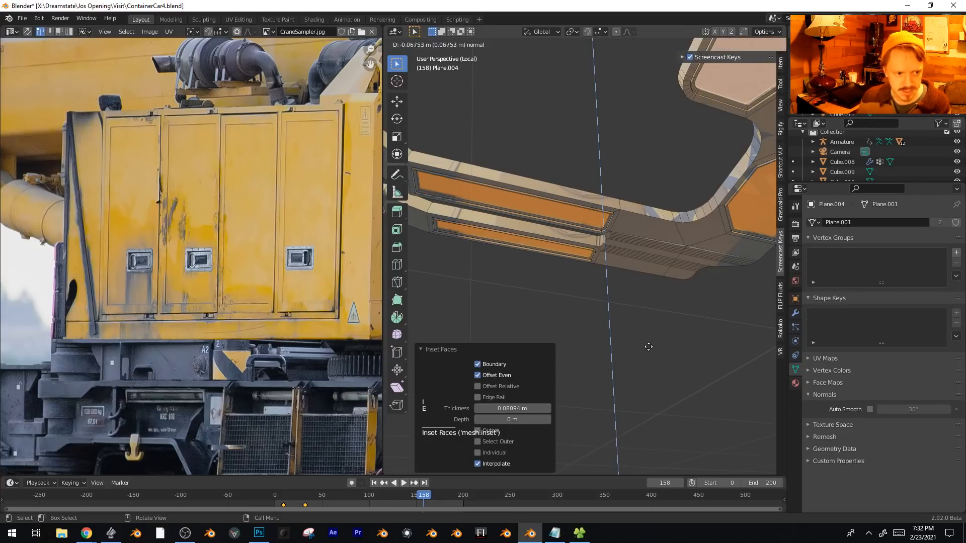
pyautogui.click(648, 346)
pyautogui.scroll(-2, 646, 301)
pyautogui.keyDown('shift'); pyautogui.moveTo(616, 322); pyautogui.dragTo(659, 281, button='middle'); pyautogui.keyUp('shift')
pyautogui.scroll(-2, 646, 300)
pyautogui.scroll(3, 659, 282)
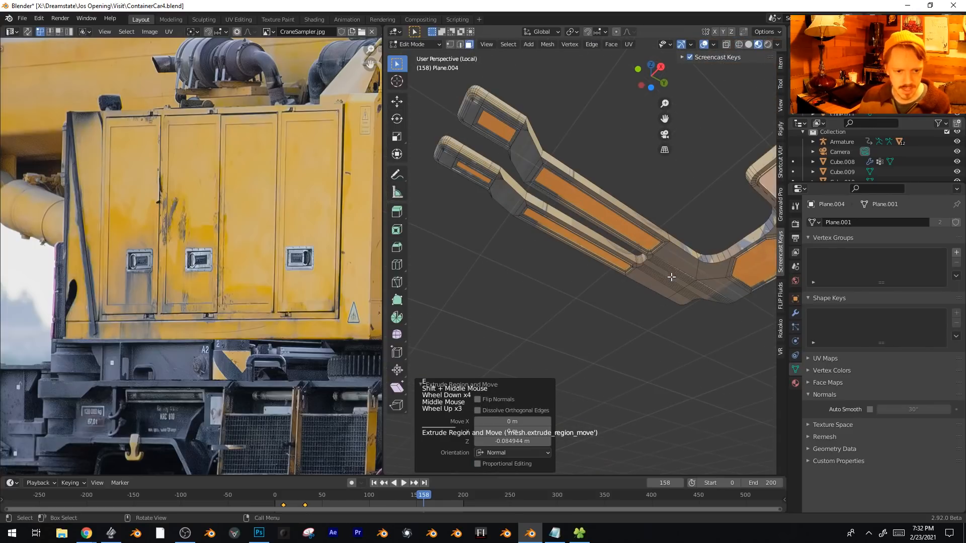
# Grow the panel selection by four steps and add a second, empty material slot to the frame.
pyautogui.click(795, 382)
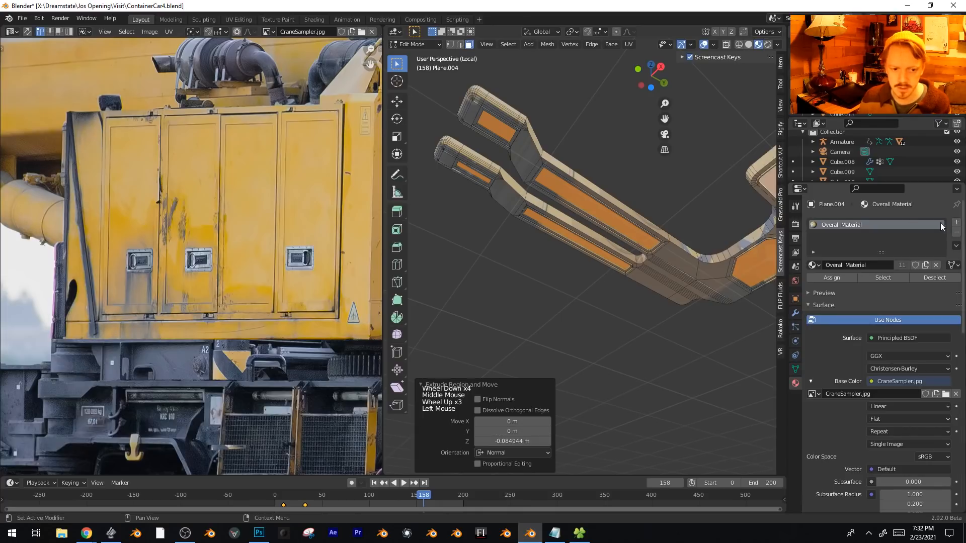
pyautogui.press('ctrl+KP_Add')
pyautogui.press('ctrl+KP_Add')
pyautogui.press('ctrl+KP_Add')
pyautogui.press('ctrl+KP_Add')
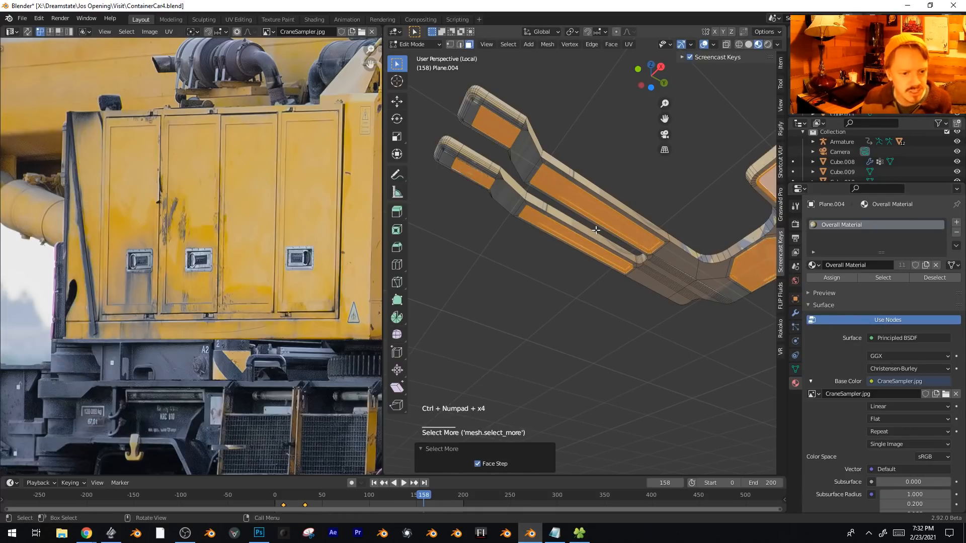
pyautogui.click(956, 222)
# Select the whole frame mesh and project its UVs from the top view.
pyautogui.scroll(-2, 579, 302)
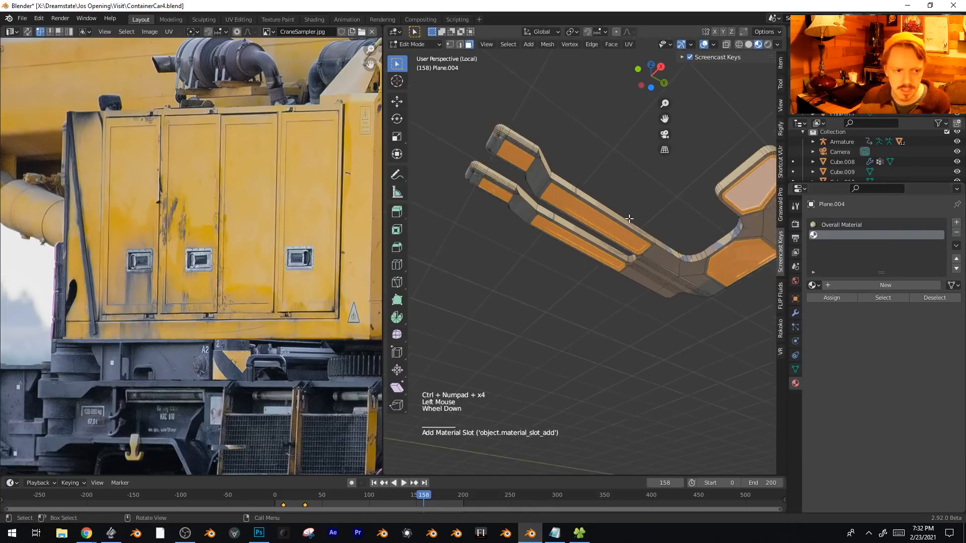
pyautogui.scroll(-4, 350, 303)
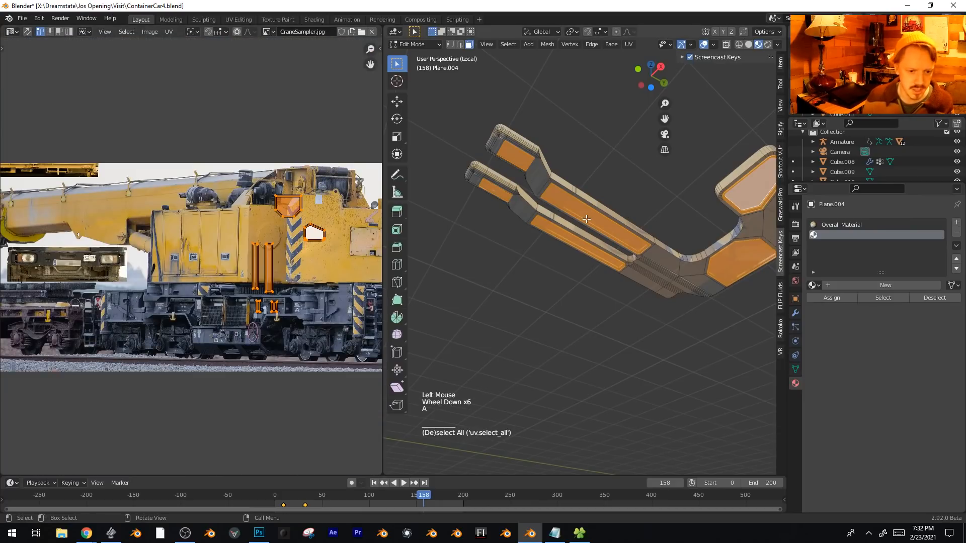
pyautogui.scroll(2, 586, 219)
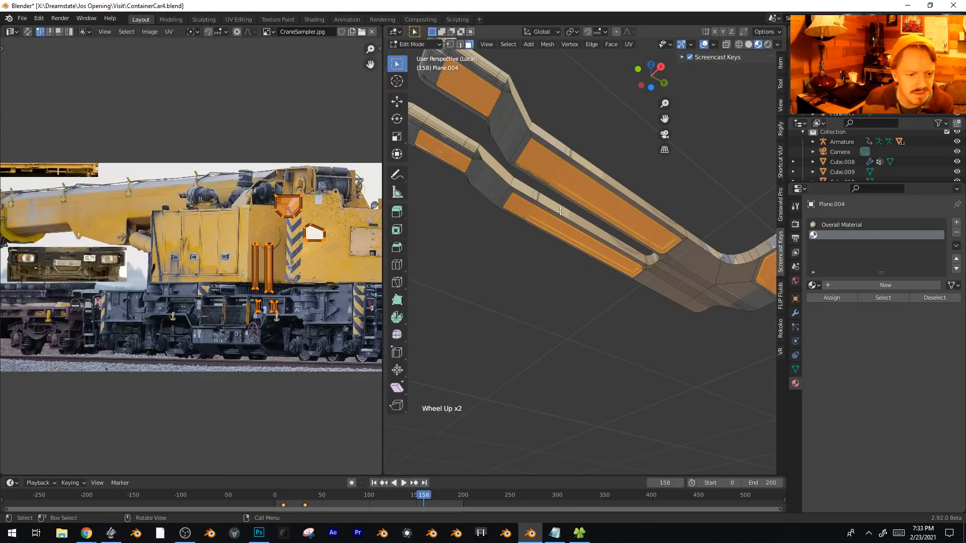
pyautogui.scroll(-2, 558, 208)
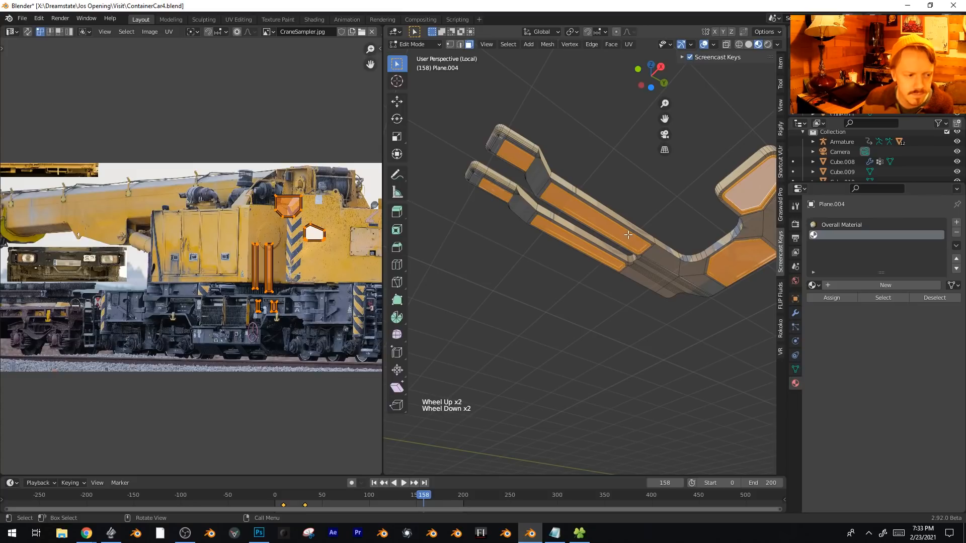
pyautogui.press('a')
pyautogui.press('KP_7')
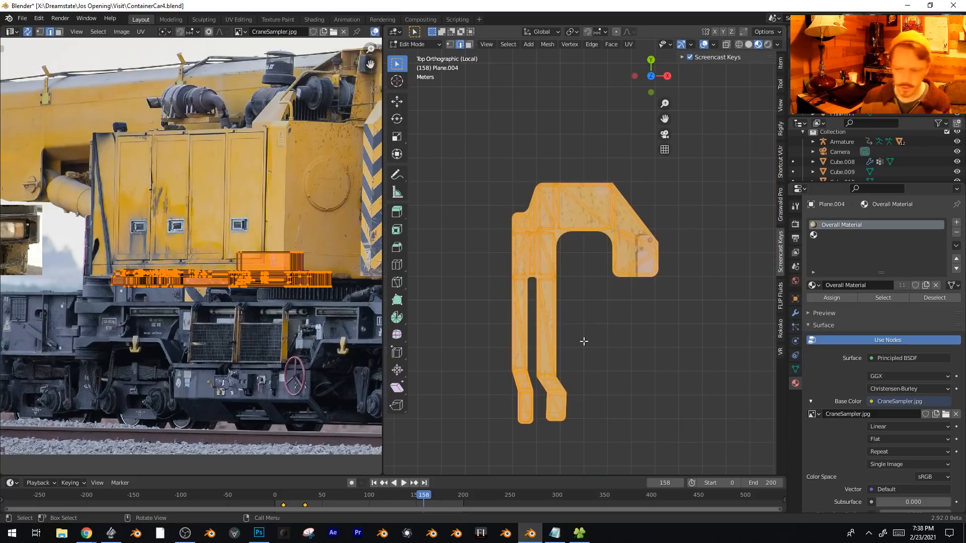
pyautogui.press('u')
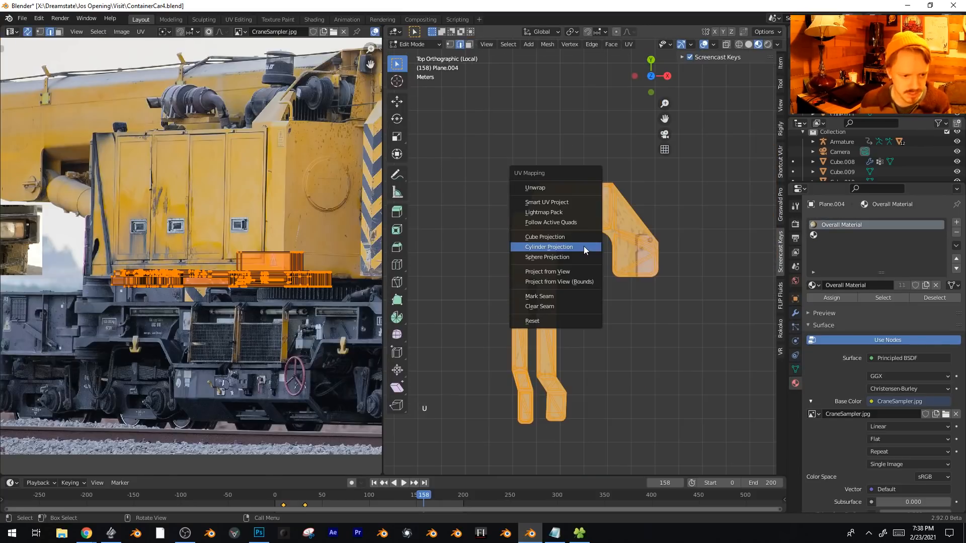
pyautogui.click(577, 272)
# Scale down the projected UV layout and move it onto the yellow body panel beside the hazard stripes.
pyautogui.keyDown('shift'); pyautogui.moveTo(272, 245); pyautogui.dragTo(184, 260, button='middle'); pyautogui.keyUp('shift')
pyautogui.press('s')
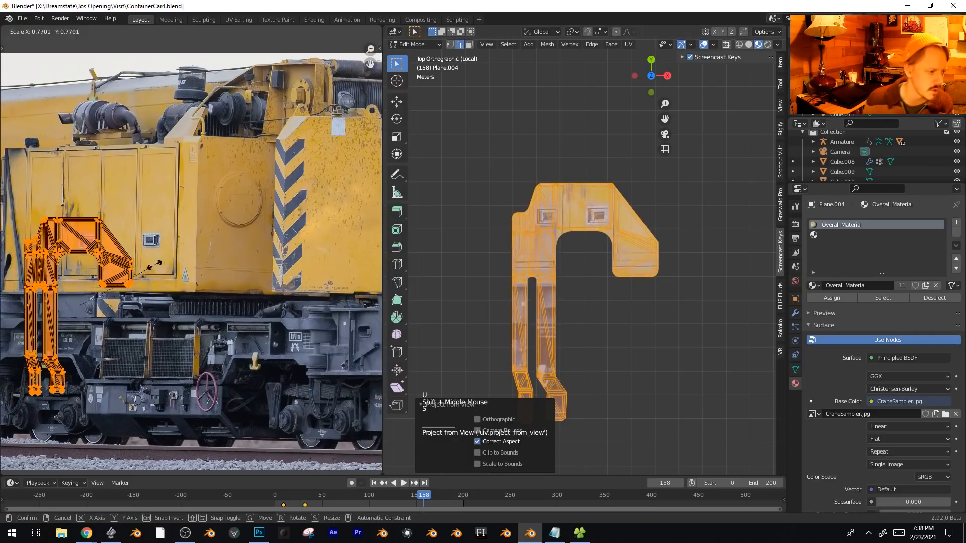
pyautogui.click(151, 264)
pyautogui.press('g')
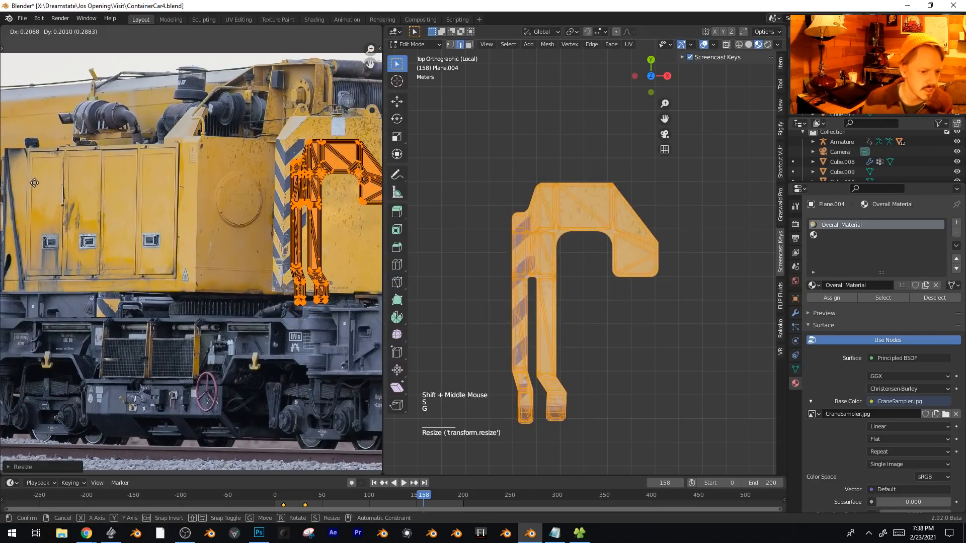
pyautogui.keyDown('shift'); pyautogui.moveTo(87, 256); pyautogui.dragTo(181, 214, button='middle'); pyautogui.keyUp('shift')
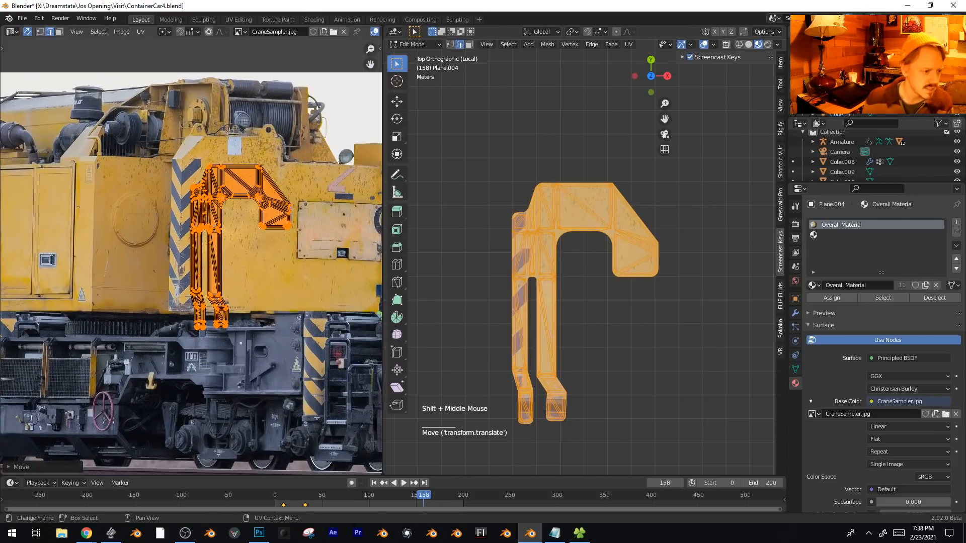
# Flip the frame's UV layout vertically and enlarge it.
pyautogui.press('s')
pyautogui.press('y')
pyautogui.click(181, 261)
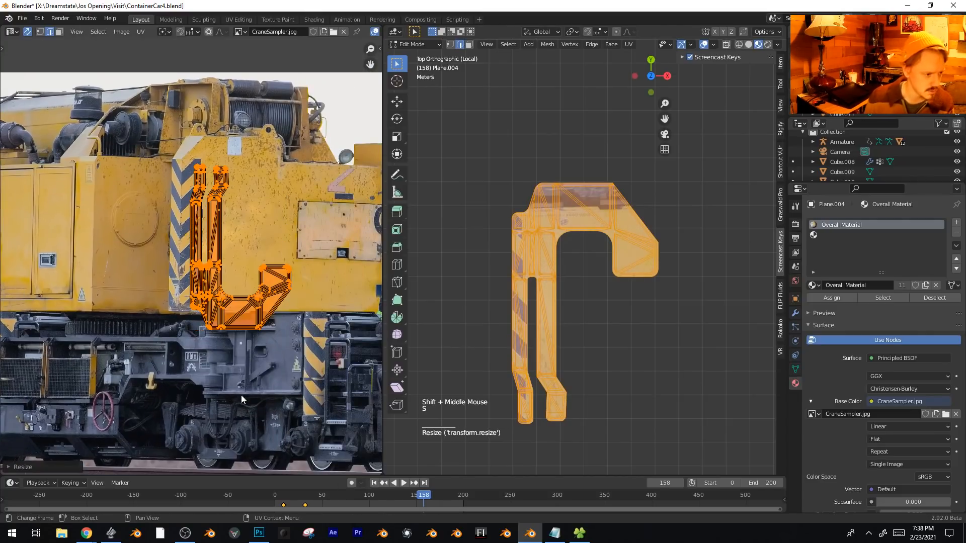
pyautogui.press('s')
pyautogui.click(2, 398)
# Fine-tune the UV layout's position, rotation and scale so the outer leg overlaps the hazard stripes, and check the textured frame.
pyautogui.press('g')
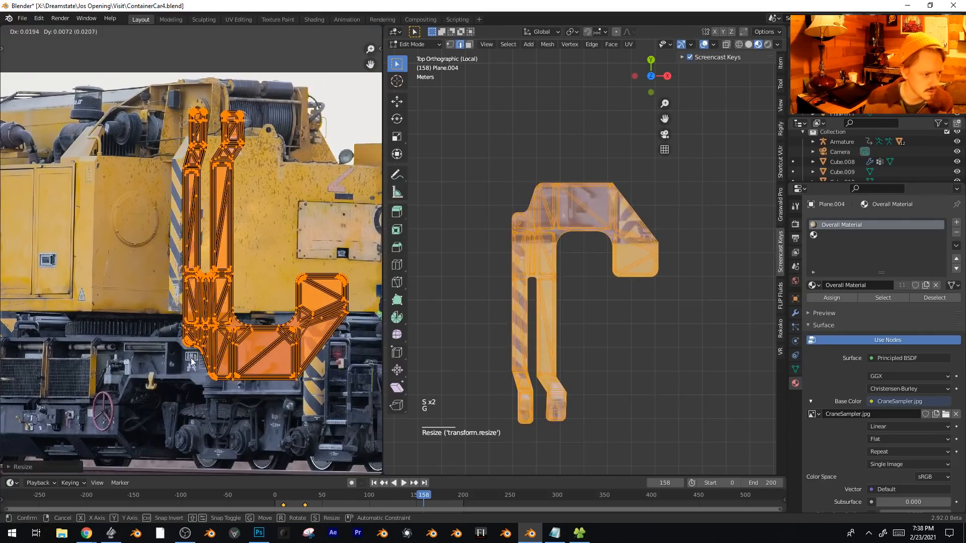
pyautogui.press('r')
pyautogui.press('s')
pyautogui.press('g')
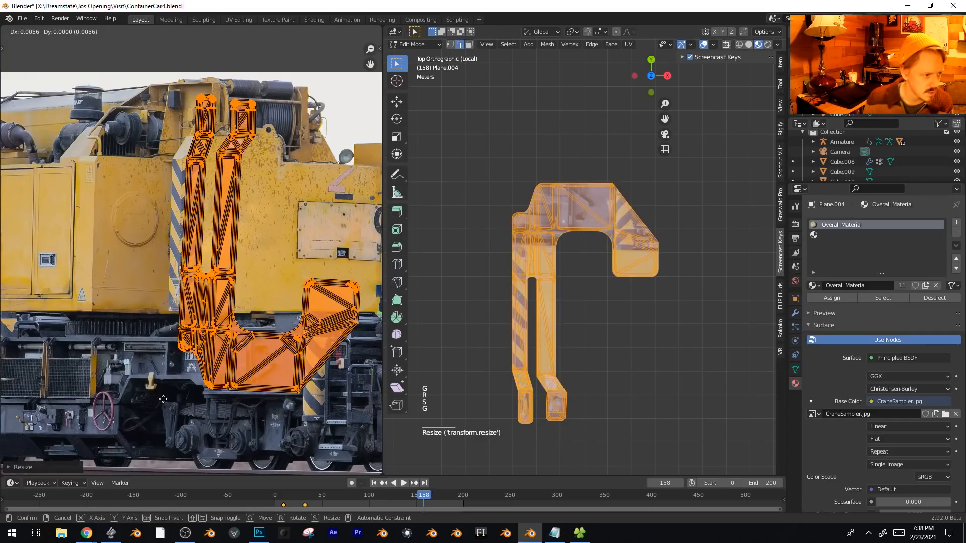
pyautogui.press('s')
pyautogui.click(280, 407)
pyautogui.press('Tab')
pyautogui.moveTo(531, 256); pyautogui.dragTo(425, 164, button='middle')
pyautogui.scroll(3, 535, 265)
pyautogui.moveTo(536, 265); pyautogui.dragTo(619, 291, button='middle')
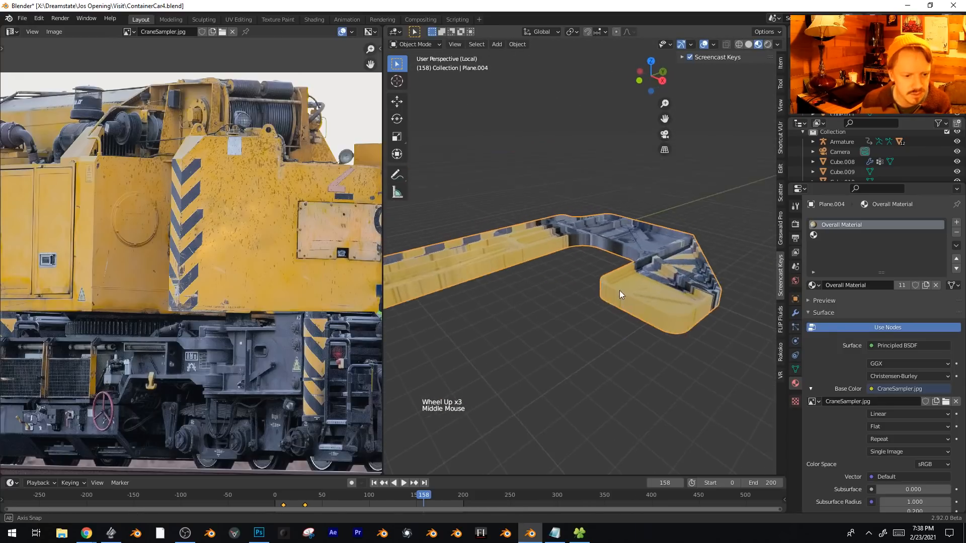
# Select the loops of side faces running around the frame's outer edge and both leg ends.
pyautogui.press('Tab')
pyautogui.keyDown('alt'); pyautogui.click(561, 246); pyautogui.keyUp('alt')
pyautogui.press('3')
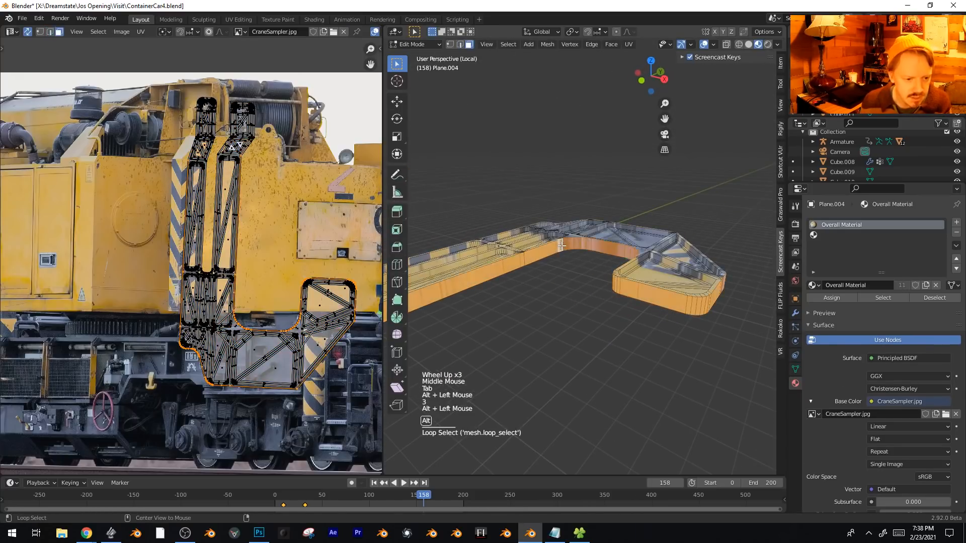
pyautogui.scroll(-3, 562, 246)
pyautogui.keyDown('shift'); pyautogui.moveTo(562, 246); pyautogui.dragTo(515, 286, button='middle'); pyautogui.keyUp('shift')
pyautogui.scroll(2, 512, 280)
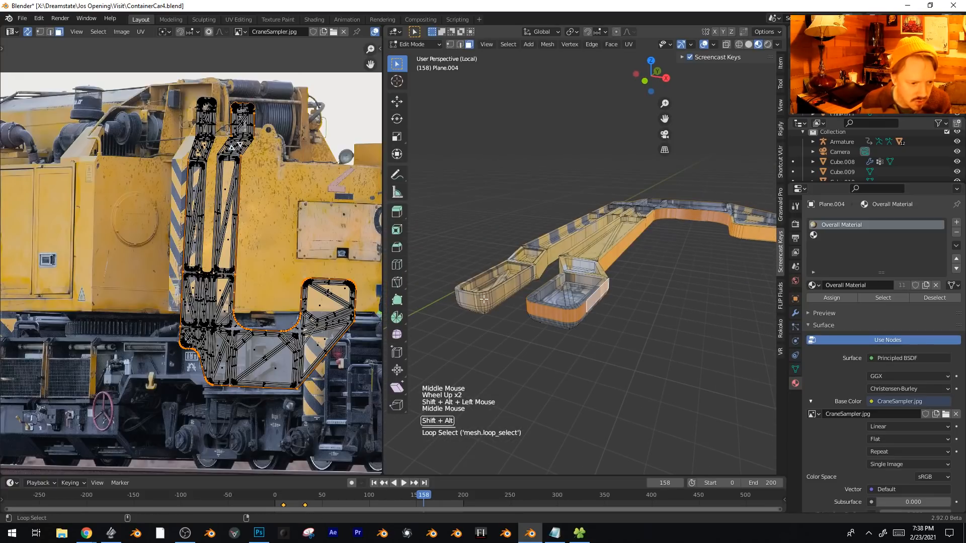
pyautogui.moveTo(617, 285); pyautogui.dragTo(646, 277, button='middle')
pyautogui.moveTo(483, 225); pyautogui.dragTo(475, 208, button='middle')
pyautogui.scroll(-2, 473, 211)
pyautogui.scroll(-1, 312, 241)
pyautogui.scroll(1, 312, 241)
pyautogui.scroll(-1, 312, 242)
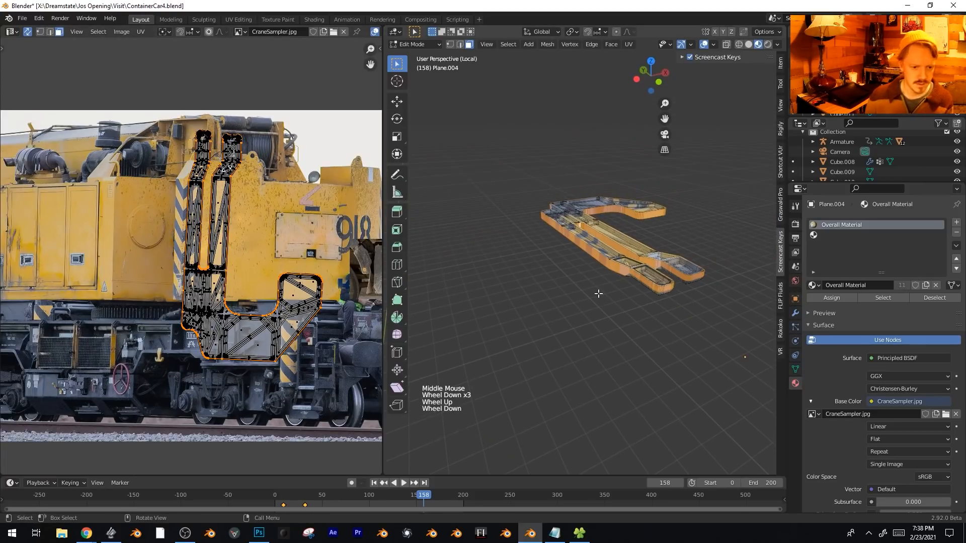
# Apply a cube projection to the selected side faces in the front view.
pyautogui.press('KP_1')
pyautogui.keyDown('shift'); pyautogui.moveTo(603, 273); pyautogui.dragTo(504, 305, button='middle'); pyautogui.keyUp('shift')
pyautogui.scroll(1, 508, 305)
pyautogui.press('u')
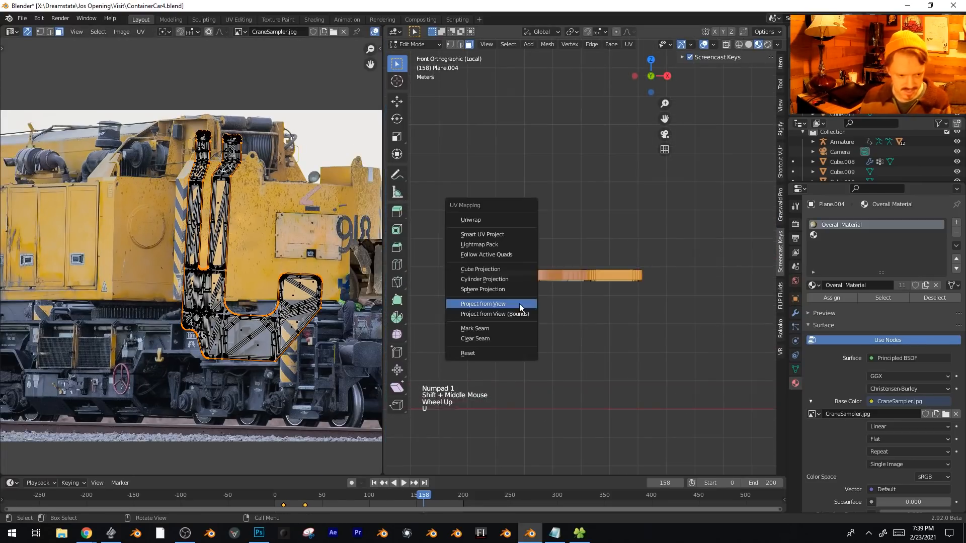
pyautogui.click(514, 275)
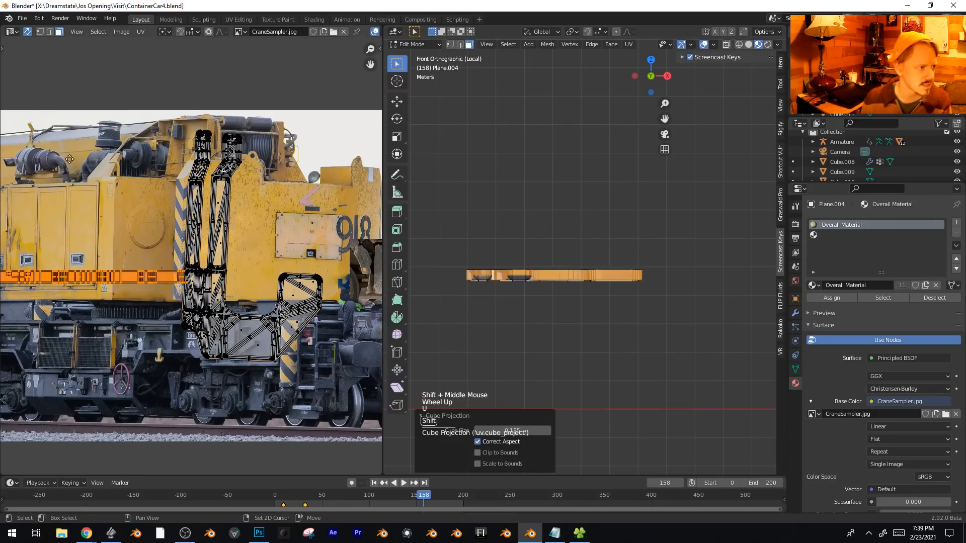
# Try to fit the side-face UVs along the crane's yellow boom by moving, scaling and rotating them.
pyautogui.keyDown('shift'); pyautogui.moveTo(45, 162); pyautogui.dragTo(193, 161, button='middle'); pyautogui.keyUp('shift')
pyautogui.press('g')
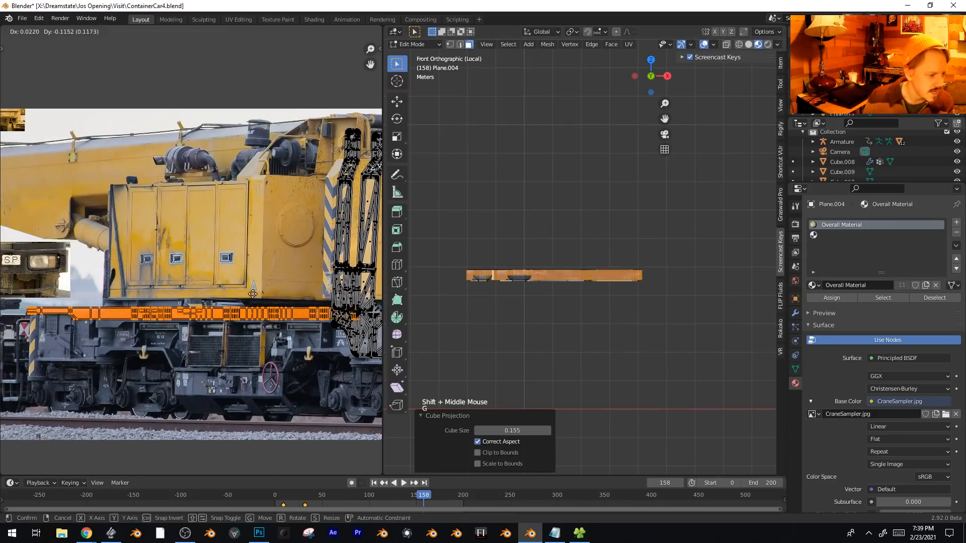
pyautogui.click(255, 294)
pyautogui.press('s')
pyautogui.keyDown('shift'); pyautogui.moveTo(129, 272); pyautogui.dragTo(177, 300, button='middle'); pyautogui.keyUp('shift')
pyautogui.press('g')
pyautogui.click(168, 224)
pyautogui.press('g')
pyautogui.click(97, 137)
pyautogui.press('r')
pyautogui.click(96, 143)
pyautogui.moveTo(591, 287); pyautogui.dragTo(577, 300, button='middle')
pyautogui.press('Tab')
pyautogui.press('Tab')
pyautogui.scroll(-2, 110, 258)
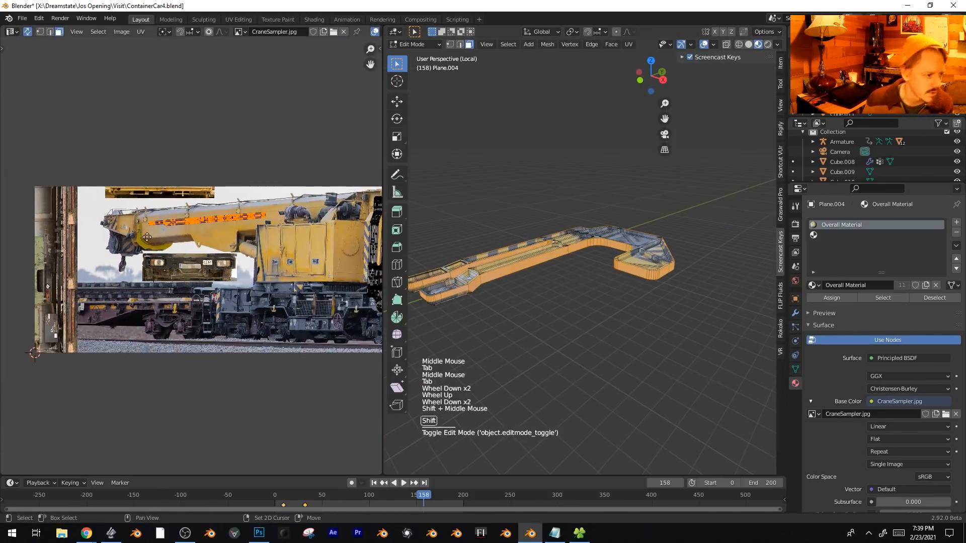
# Rotate the side-face UVs upright, enlarge them and move them onto the rusty vertical strip near the texture's left edge.
pyautogui.keyDown('shift'); pyautogui.moveTo(109, 258); pyautogui.dragTo(134, 244, button='middle'); pyautogui.keyUp('shift')
pyautogui.press('g')
pyautogui.scroll(2, 224, 151)
pyautogui.press('r')
pyautogui.press('s')
pyautogui.click(302, 151)
pyautogui.press('g')
pyautogui.click(324, 153)
pyautogui.press('r')
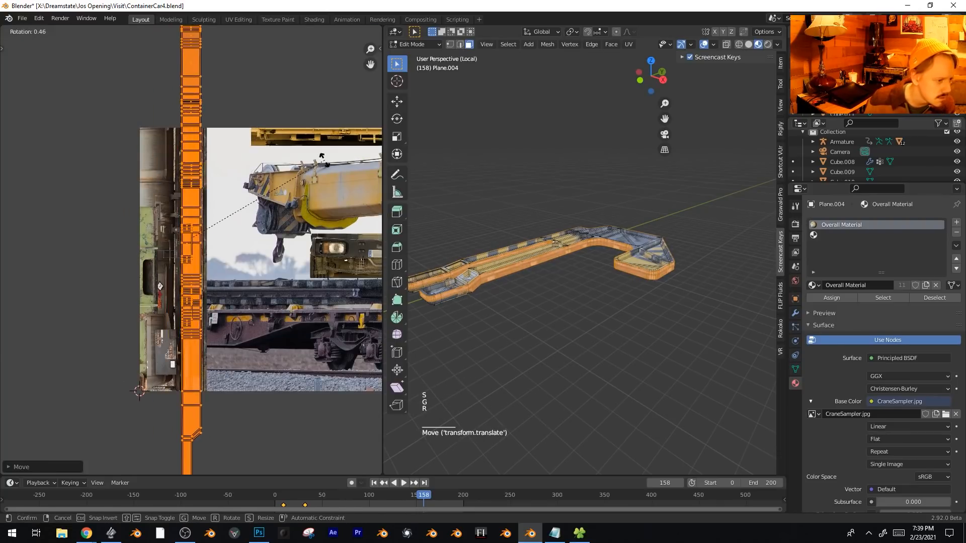
pyautogui.click(325, 156)
pyautogui.press('g')
pyautogui.click(324, 161)
pyautogui.press('Tab')
pyautogui.keyDown('shift'); pyautogui.moveTo(584, 256); pyautogui.dragTo(559, 289, button='middle'); pyautogui.keyUp('shift')
# Select the outer long leg's side face and move and scale its UVs onto the yellow-and-black hazard stripes.
pyautogui.press('Tab')
pyautogui.click(563, 292)
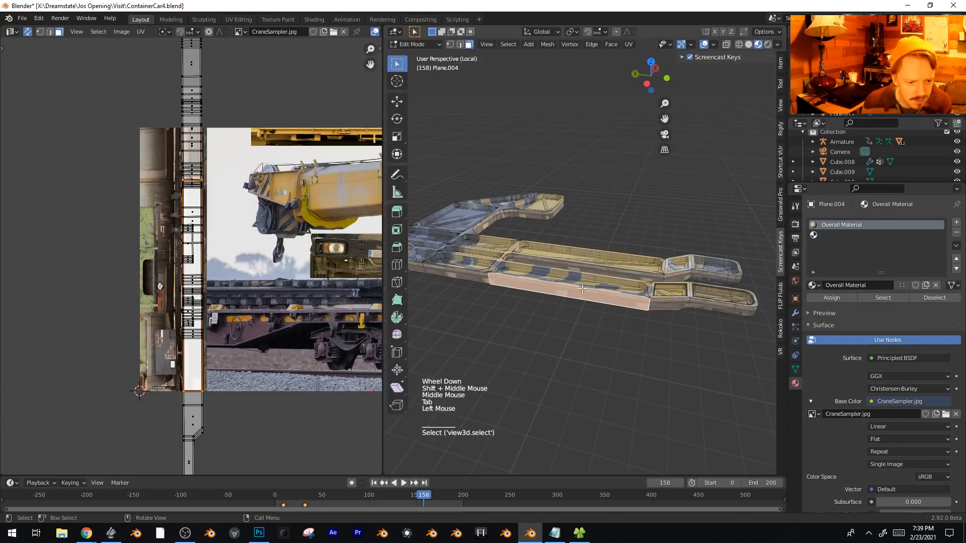
pyautogui.scroll(-1, 215, 253)
pyautogui.press('g')
pyautogui.click(287, 251)
pyautogui.keyDown('shift'); pyautogui.moveTo(288, 251); pyautogui.dragTo(153, 319, button='middle'); pyautogui.keyUp('shift')
pyautogui.press('g')
pyautogui.click(272, 238)
pyautogui.scroll(4, 246, 359)
pyautogui.press('s')
pyautogui.press('g')
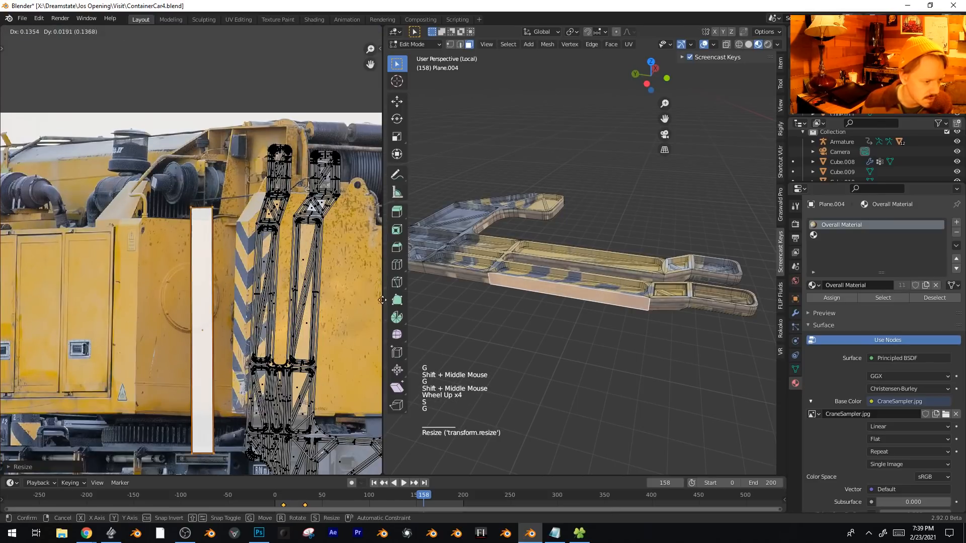
pyautogui.press('s')
pyautogui.click(336, 348)
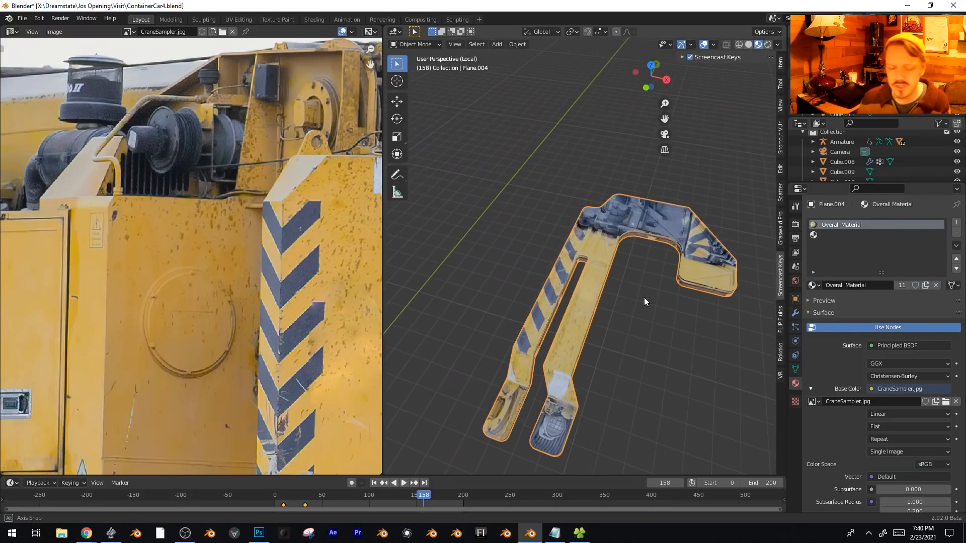
# Select the recessed panel face on the inner long leg and examine the texture along the leg and hooked arm.
pyautogui.press('Tab')
pyautogui.scroll(3, 619, 299)
pyautogui.click(585, 301)
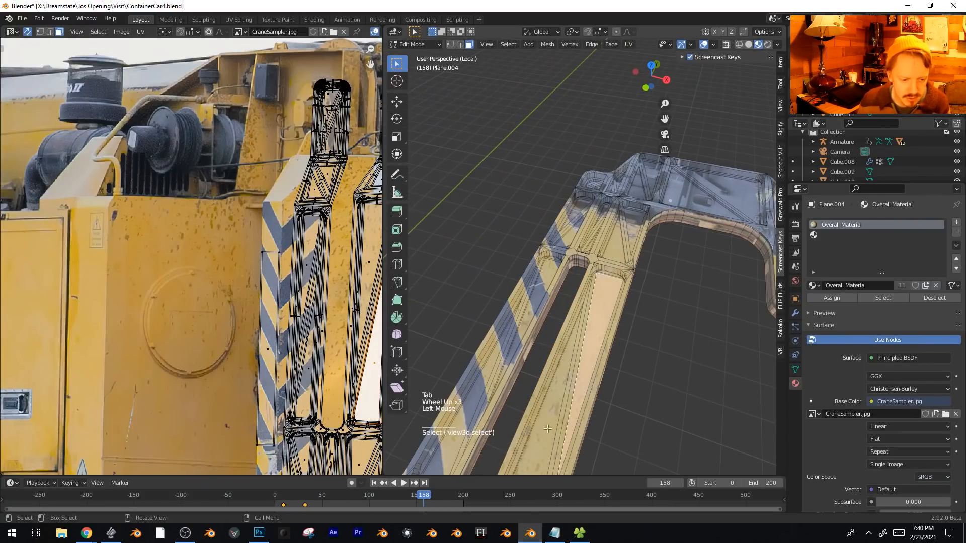
pyautogui.moveTo(576, 398); pyautogui.dragTo(608, 346, button='middle')
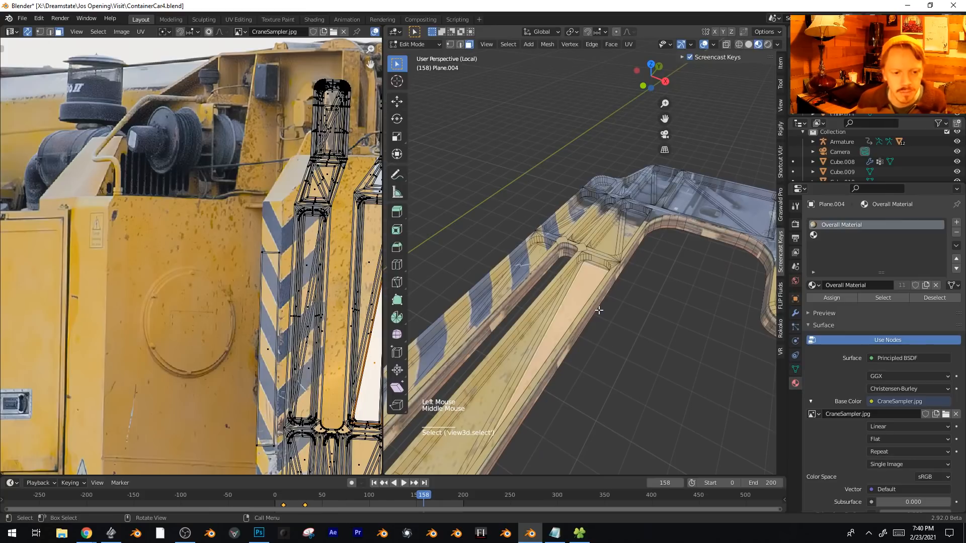
pyautogui.moveTo(618, 292); pyautogui.dragTo(571, 270, button='middle')
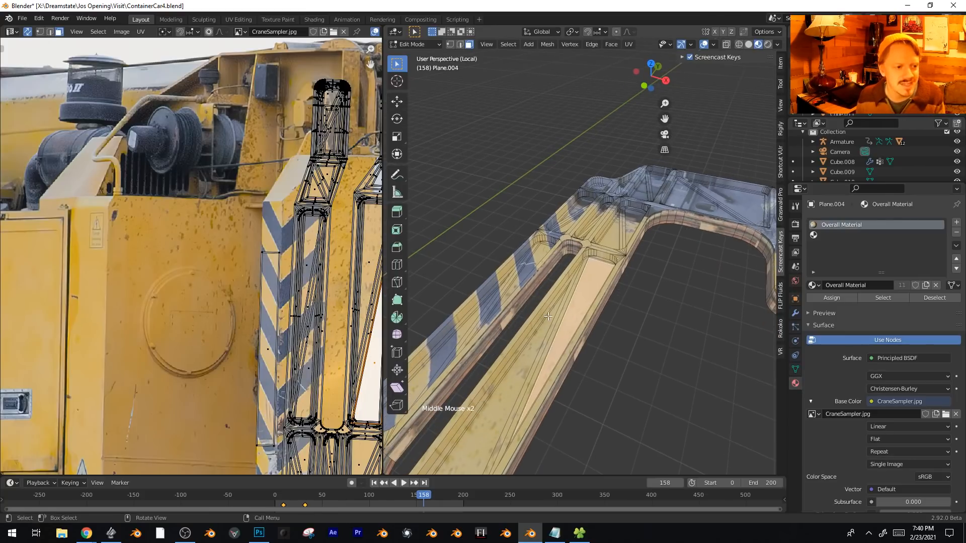
pyautogui.keyDown('shift'); pyautogui.moveTo(711, 278); pyautogui.dragTo(674, 342, button='middle'); pyautogui.keyUp('shift')
pyautogui.scroll(2, 623, 264)
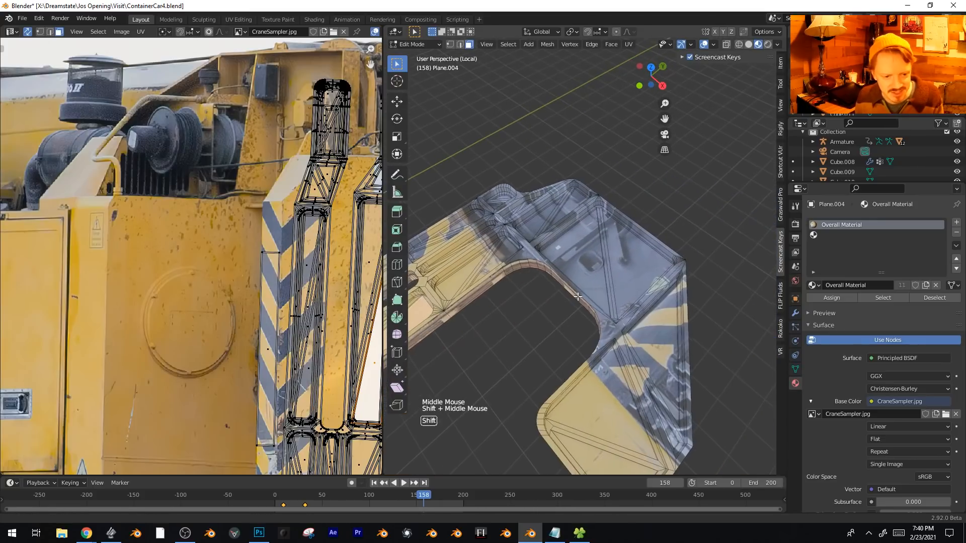
# Select the four panel faces between the ribs on the hooked arm's wide crossbeam.
pyautogui.click(596, 258)
pyautogui.keyDown('shift'); pyautogui.click(651, 251); pyautogui.keyUp('shift')
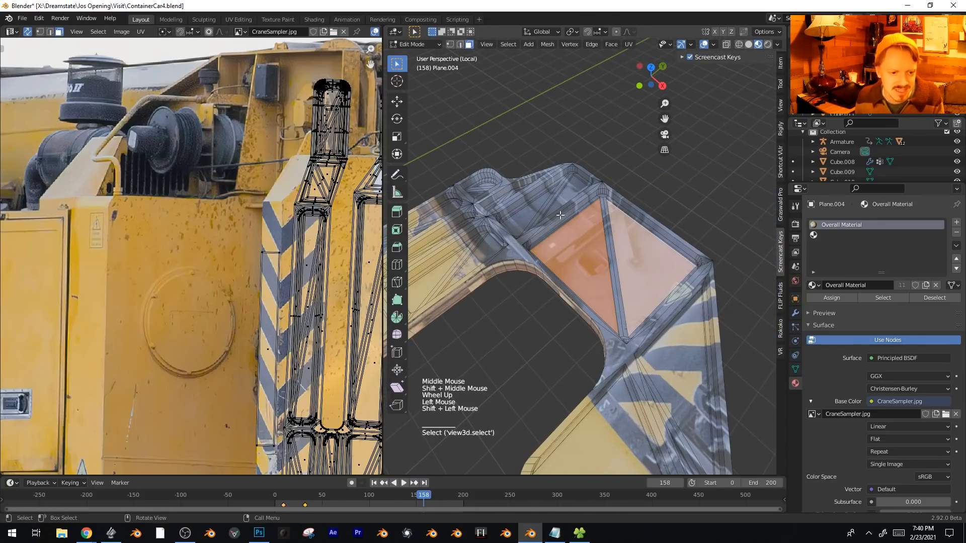
pyautogui.keyDown('shift'); pyautogui.click(576, 188); pyautogui.keyUp('shift')
pyautogui.keyDown('shift'); pyautogui.click(531, 212); pyautogui.keyUp('shift')
pyautogui.scroll(-2, 259, 233)
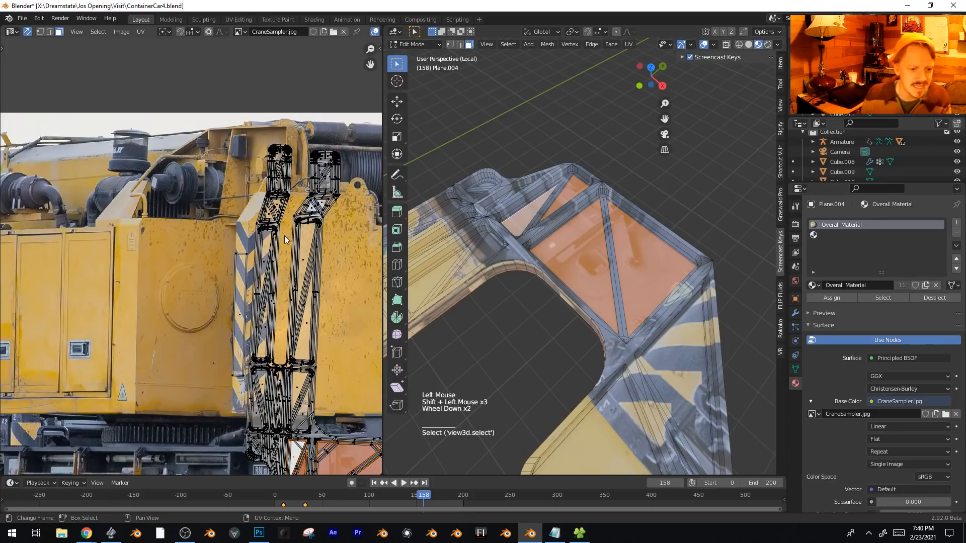
# Move the crossbeam panel UVs onto the orange-framed grille in the vehicle front photo.
pyautogui.press('KP_7')
pyautogui.scroll(2, 216, 231)
pyautogui.keyDown('shift'); pyautogui.moveTo(216, 231); pyautogui.dragTo(71, 328, button='middle'); pyautogui.keyUp('shift')
pyautogui.scroll(-5, 195, 320)
pyautogui.press('g')
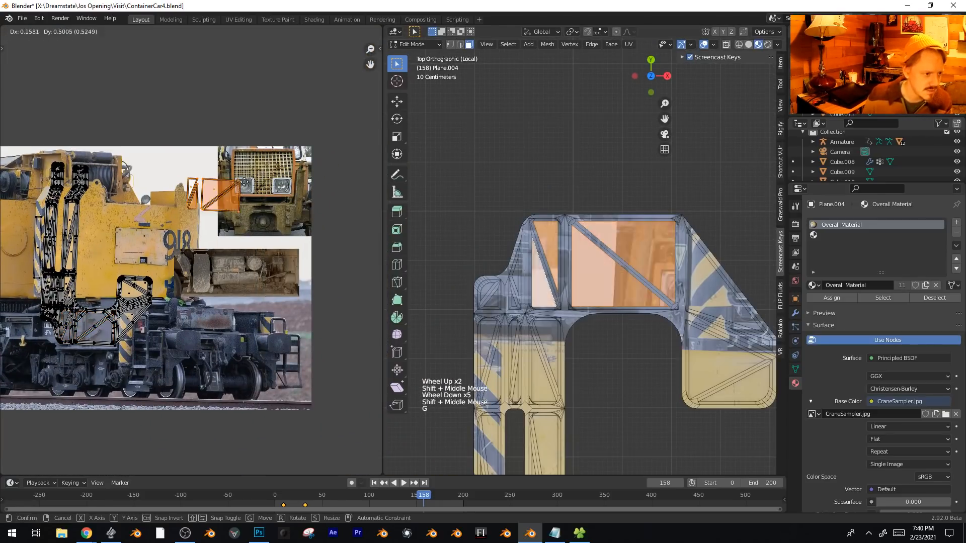
pyautogui.click(289, 191)
pyautogui.keyDown('shift'); pyautogui.moveTo(289, 193); pyautogui.dragTo(245, 249, button='middle'); pyautogui.keyUp('shift')
# Scale, rotate and nudge the crossbeam panel UVs until they fit inside the grille mesh above the headlights.
pyautogui.scroll(3, 282, 278)
pyautogui.press('s')
pyautogui.click(299, 239)
pyautogui.press('g')
pyautogui.click(299, 232)
pyautogui.press('r')
pyautogui.click(300, 228)
pyautogui.press('g')
pyautogui.click(300, 224)
pyautogui.press('r')
pyautogui.click(302, 227)
# Select the recessed underside faces along the hooked arm and both legs, and grow the selection three times.
pyautogui.press('Tab')
pyautogui.moveTo(559, 276); pyautogui.dragTo(626, 190, button='middle')
pyautogui.press('Tab')
pyautogui.click(609, 198)
pyautogui.scroll(-3, 609, 198)
pyautogui.keyDown('shift'); pyautogui.scroll(1, 626, 190); pyautogui.keyUp('shift')
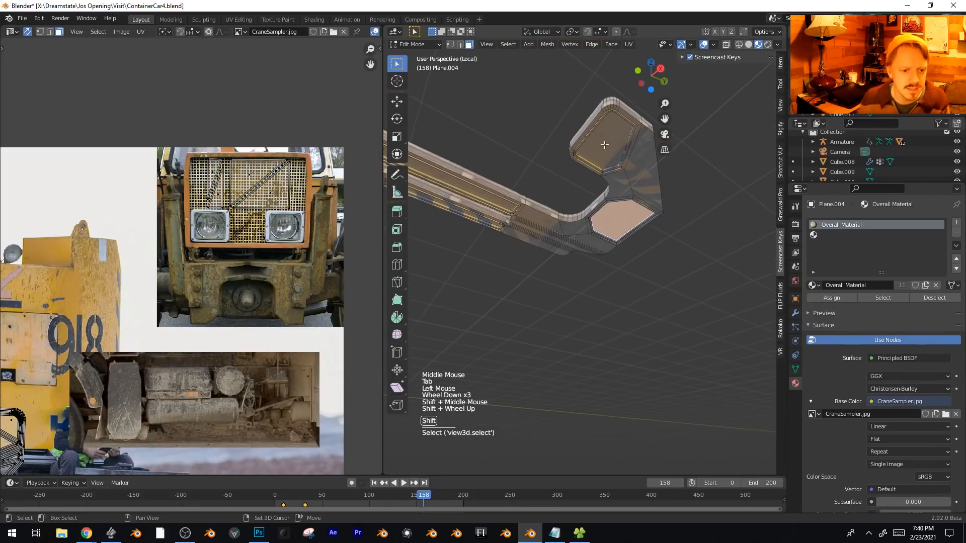
pyautogui.keyDown('shift'); pyautogui.click(604, 146); pyautogui.keyUp('shift')
pyautogui.keyDown('shift'); pyautogui.moveTo(604, 146); pyautogui.dragTo(721, 165, button='middle'); pyautogui.keyUp('shift')
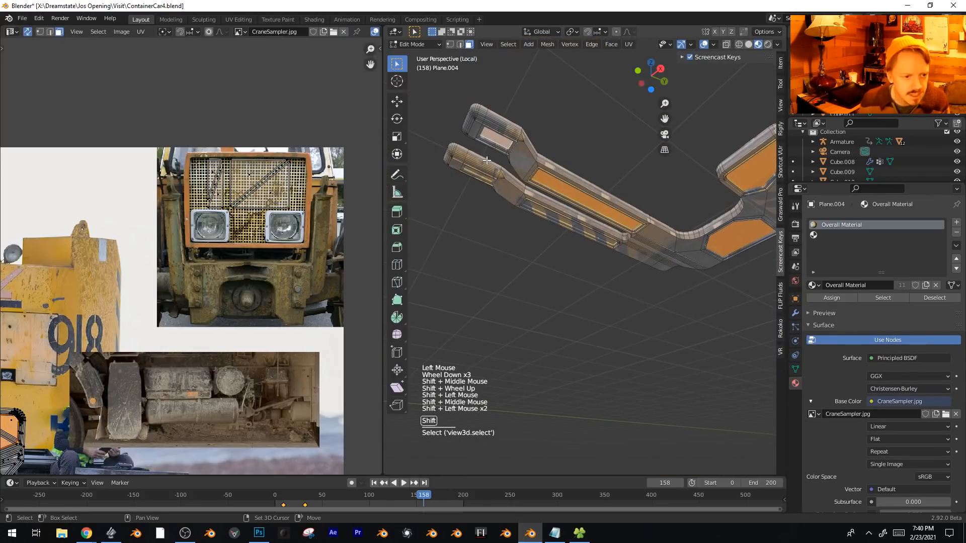
pyautogui.moveTo(555, 202); pyautogui.dragTo(511, 163, button='middle')
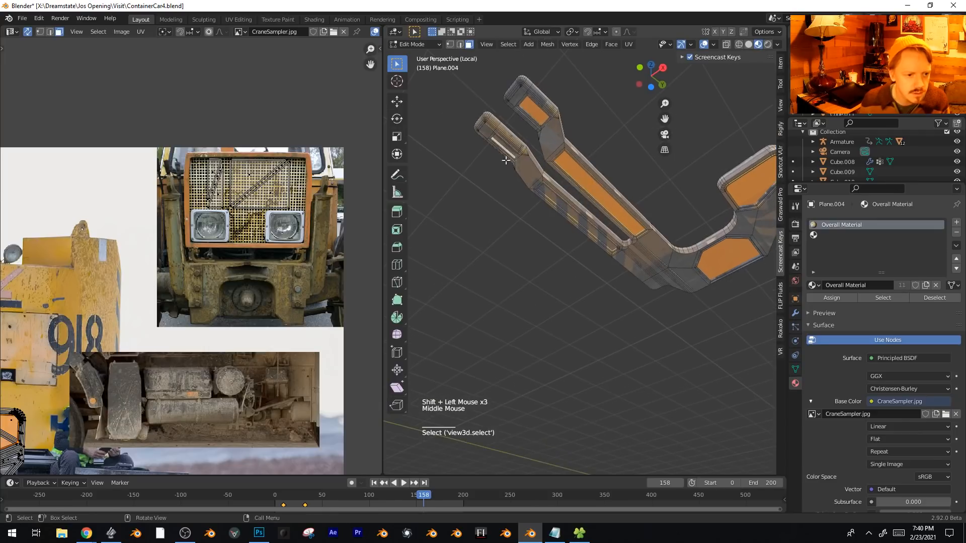
pyautogui.press('ctrl+KP_Add')
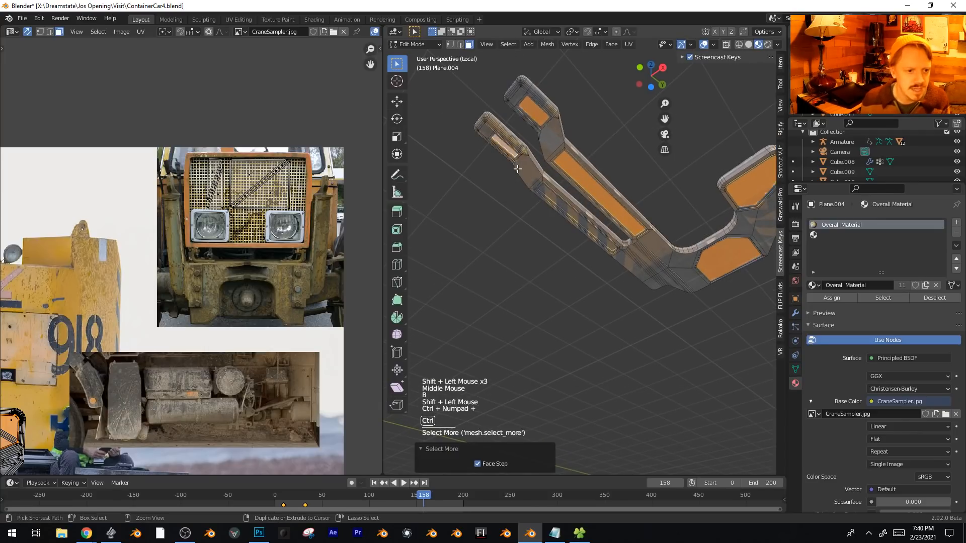
# Reproject the UVs of the selected underside recesses from the top view.
pyautogui.scroll(-4, 221, 282)
pyautogui.scroll(1, 192, 274)
pyautogui.scroll(-1, 191, 274)
pyautogui.keyDown('shift'); pyautogui.moveTo(187, 274); pyautogui.dragTo(239, 261, button='middle'); pyautogui.keyUp('shift')
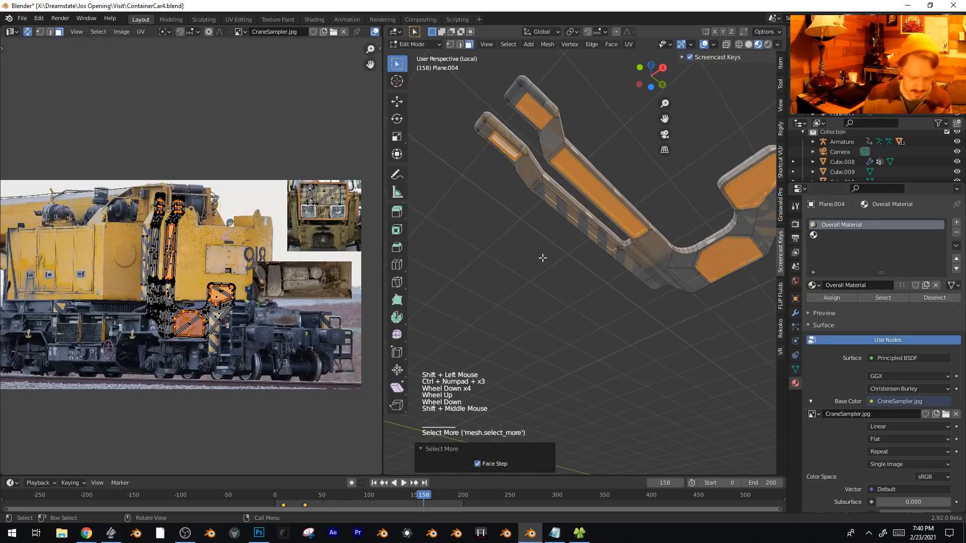
pyautogui.press('KP_7')
pyautogui.press('u')
pyautogui.click(543, 261)
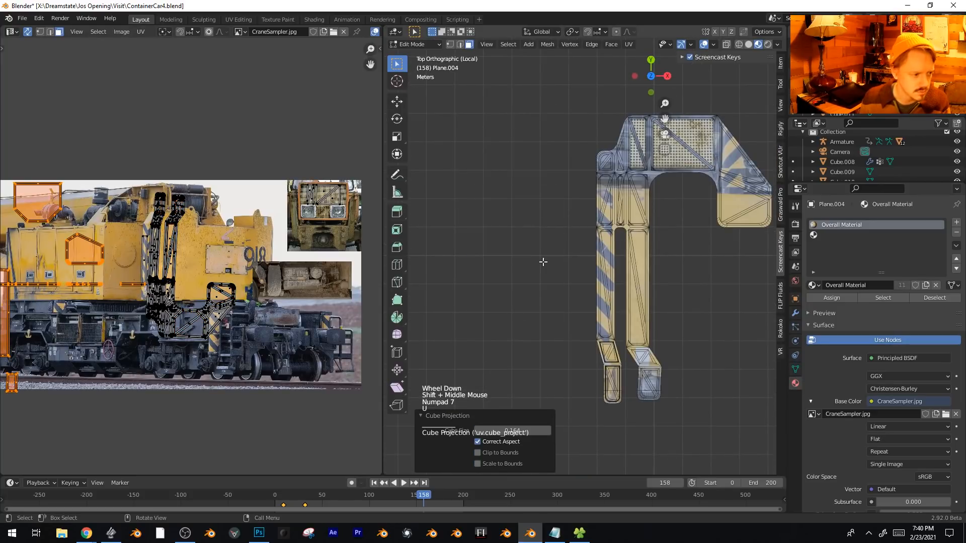
pyautogui.press('u')
pyautogui.click(523, 296)
# Scale the underside recess UVs down and move them onto the dark chassis at the rear of the crane photo.
pyautogui.keyDown('shift'); pyautogui.moveTo(242, 281); pyautogui.dragTo(369, 241, button='middle'); pyautogui.keyUp('shift')
pyautogui.scroll(3, 282, 279)
pyautogui.press('s')
pyautogui.click(283, 281)
pyautogui.press('g')
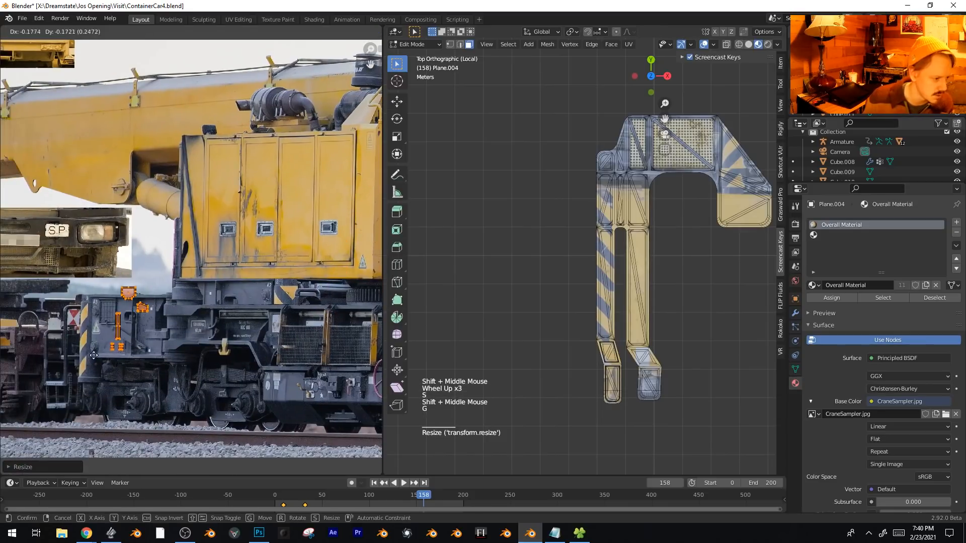
pyautogui.press('s')
pyautogui.press('g')
pyautogui.click(208, 354)
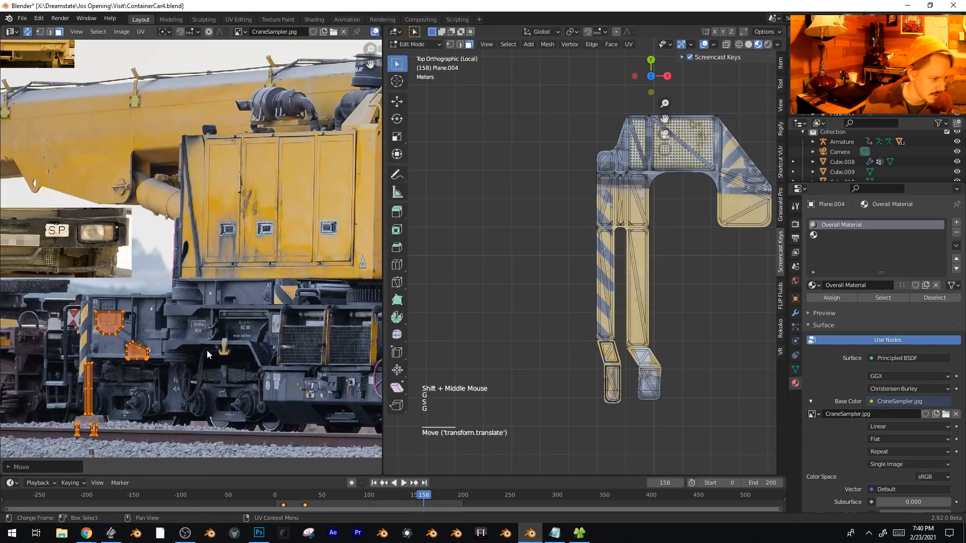
# Move the separate underside UV islands together so they all lie on the dark chassis panel beside the hazard stripe.
pyautogui.moveTo(96, 442); pyautogui.dragTo(97, 443)
pyautogui.press('g')
pyautogui.click(129, 373)
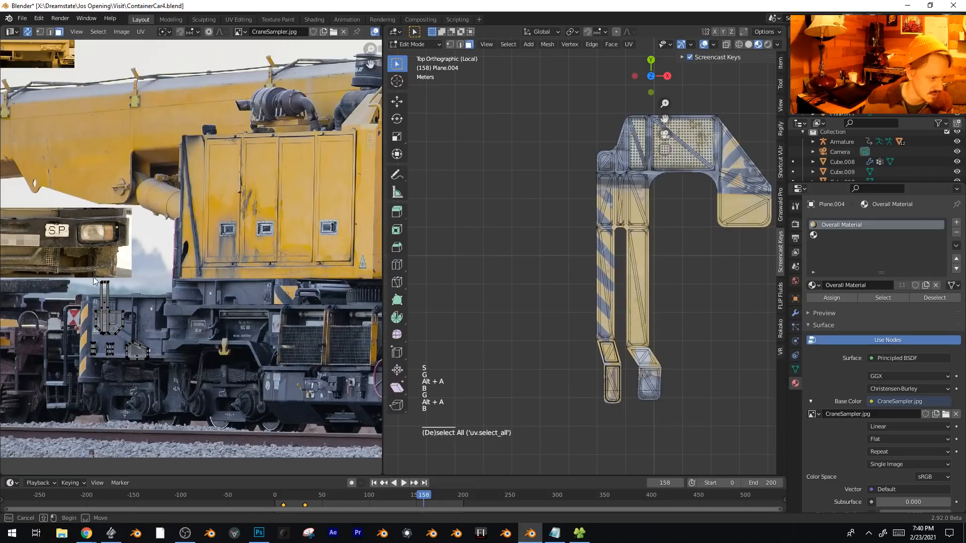
pyautogui.press('g')
pyautogui.click(130, 328)
pyautogui.moveTo(155, 369); pyautogui.dragTo(160, 378)
pyautogui.press('g')
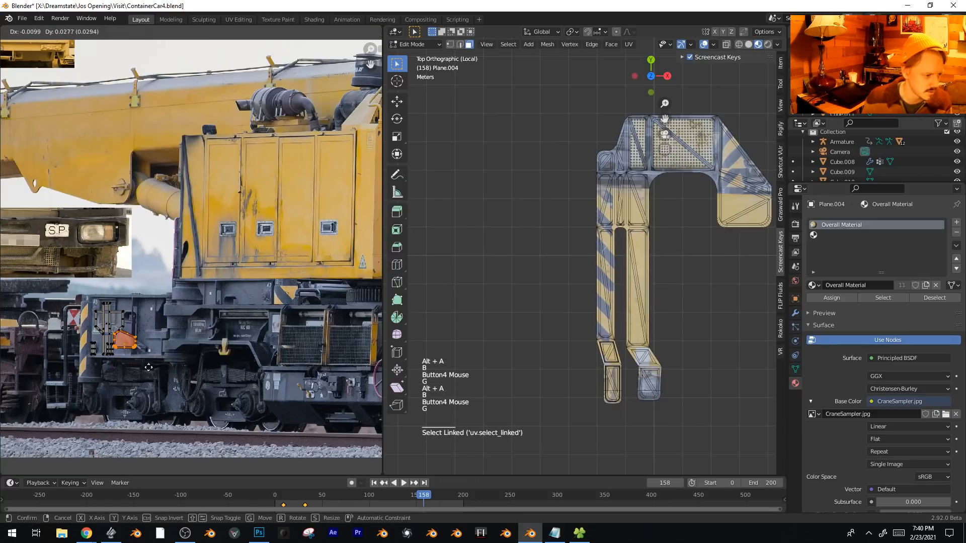
pyautogui.press('Tab')
# Select only the flat inner faces of the underside recesses on the legs and the hooked arm.
pyautogui.scroll(1, 649, 330)
pyautogui.press('Tab')
pyautogui.moveTo(664, 334); pyautogui.dragTo(579, 189, button='middle')
pyautogui.click(579, 190)
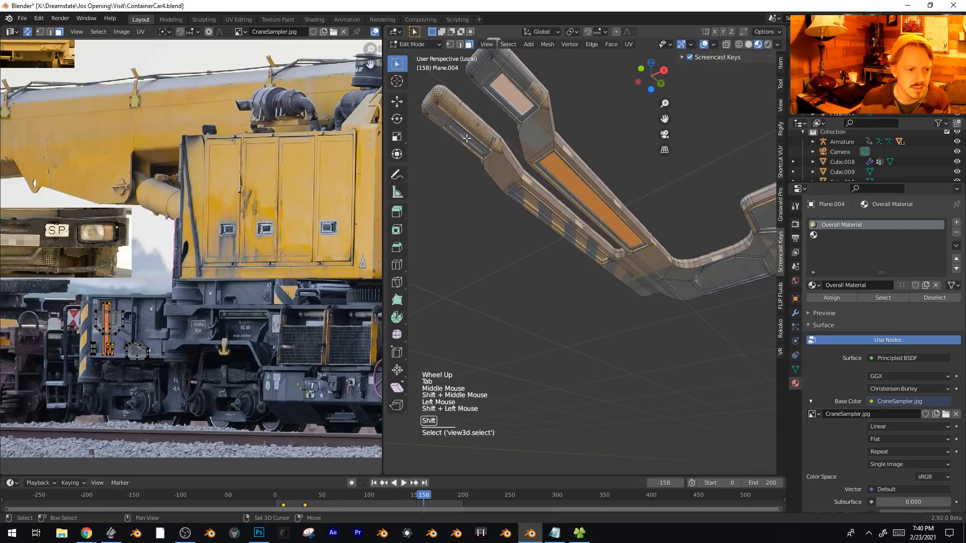
pyautogui.keyDown('shift'); pyautogui.moveTo(647, 189); pyautogui.dragTo(652, 216, button='middle'); pyautogui.keyUp('shift')
pyautogui.keyDown('shift'); pyautogui.click(641, 280); pyautogui.keyUp('shift')
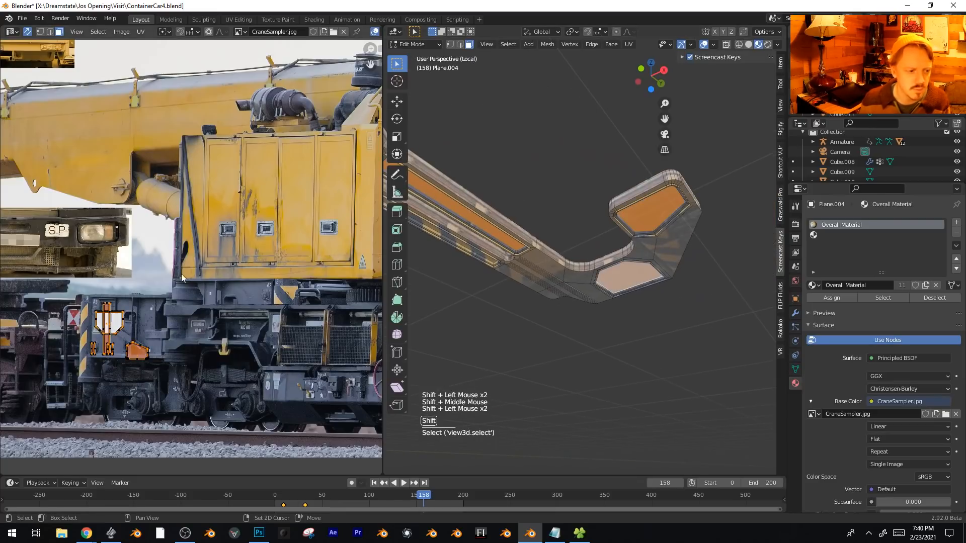
# Reproject the inner recess faces from the top view and move their UVs toward the vehicle front photo.
pyautogui.scroll(-4, 186, 282)
pyautogui.keyDown('shift'); pyautogui.moveTo(187, 282); pyautogui.dragTo(75, 298, button='middle'); pyautogui.keyUp('shift')
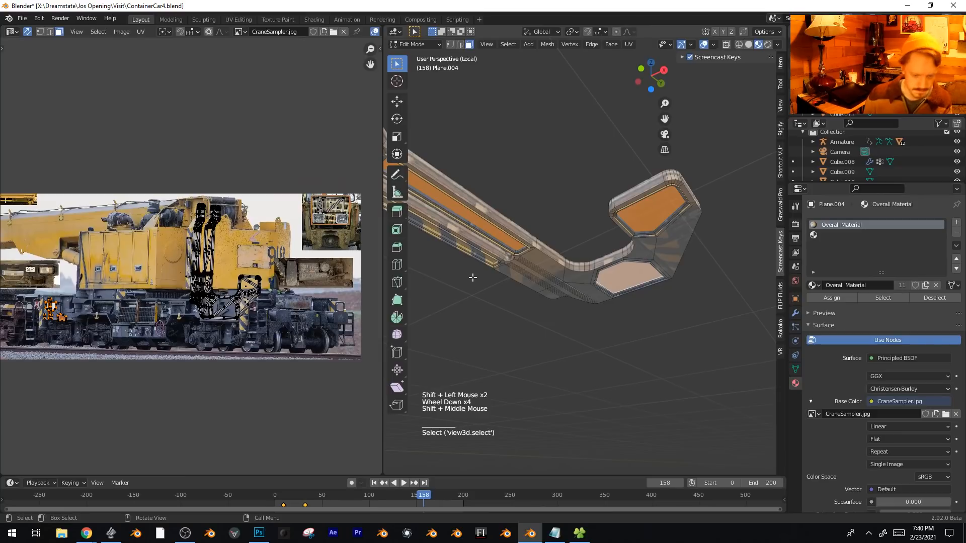
pyautogui.press('KP_7')
pyautogui.press('u')
pyautogui.click(473, 277)
pyautogui.scroll(-1, 100, 322)
pyautogui.press('g')
pyautogui.click(322, 277)
# Scale the inner recess UVs and move them over the grille photo.
pyautogui.keyDown('shift'); pyautogui.moveTo(352, 273); pyautogui.dragTo(282, 354, button='middle'); pyautogui.keyUp('shift')
pyautogui.scroll(4, 282, 355)
pyautogui.press('s')
pyautogui.click(269, 331)
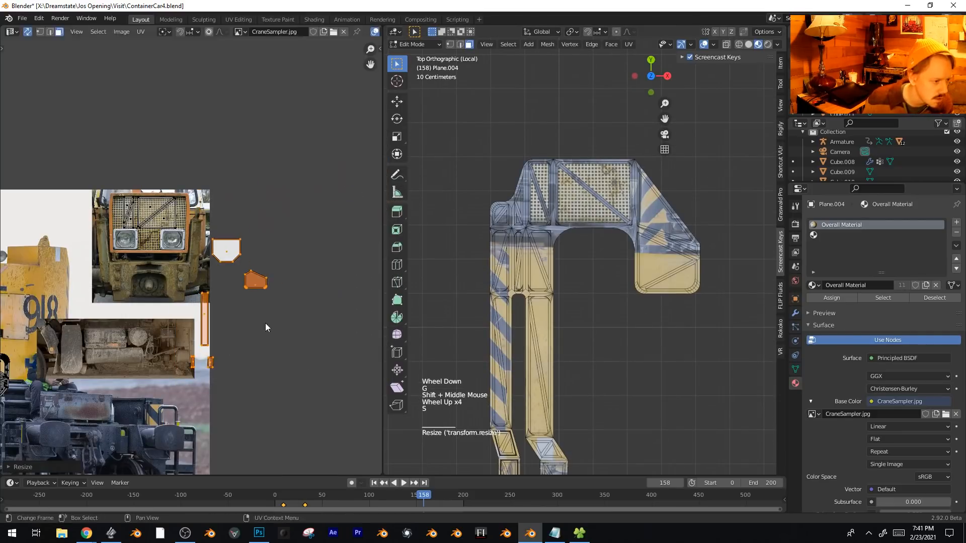
pyautogui.press('g')
pyautogui.keyDown('shift'); pyautogui.moveTo(187, 283); pyautogui.dragTo(260, 334, button='middle'); pyautogui.keyUp('shift')
# Reposition the separate inner recess UV islands so each one sits on the grille mesh.
pyautogui.press('b')
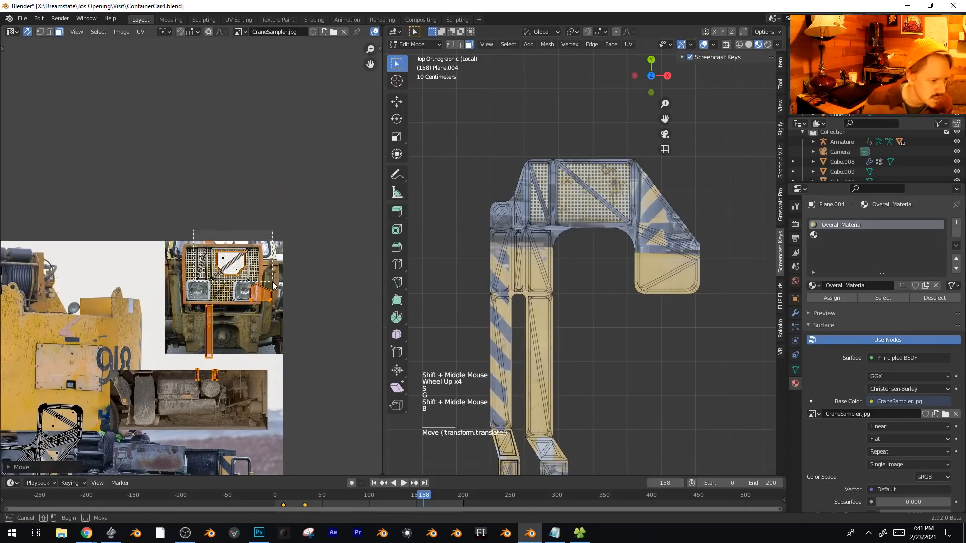
pyautogui.moveTo(273, 284); pyautogui.dragTo(272, 283)
pyautogui.press('g')
pyautogui.click(238, 249)
pyautogui.press('b')
pyautogui.moveTo(204, 246); pyautogui.dragTo(291, 314, button='middle')
pyautogui.press('g')
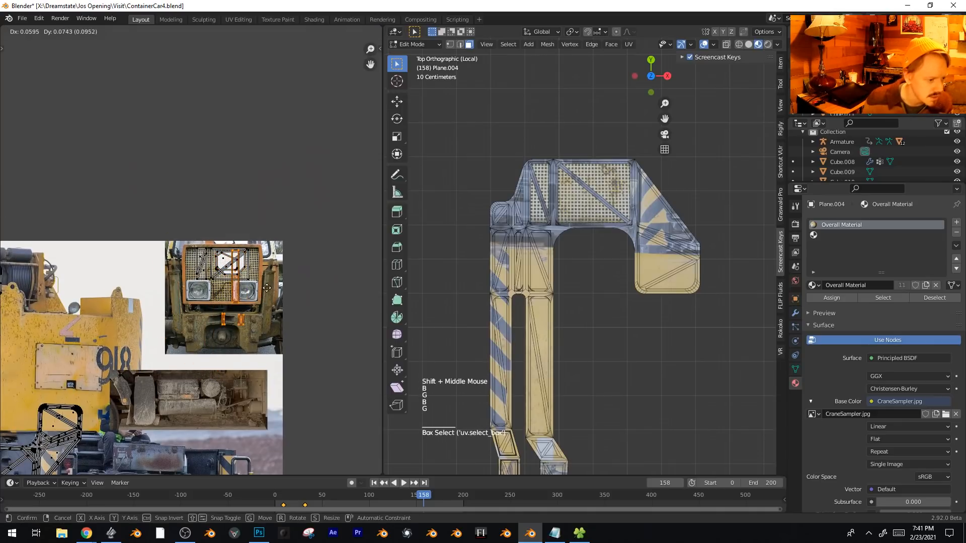
pyautogui.click(259, 288)
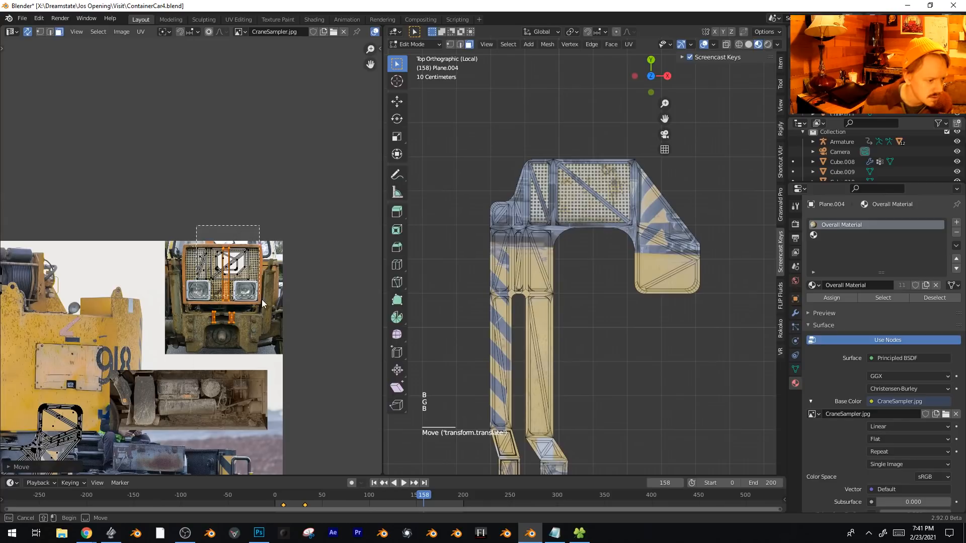
pyautogui.press('g')
pyautogui.click(258, 235)
# Select the long recessed face on the underside of the outer leg.
pyautogui.press('Tab')
pyautogui.moveTo(609, 306); pyautogui.dragTo(556, 163, button='middle')
pyautogui.scroll(-3, 579, 174)
pyautogui.keyDown('shift'); pyautogui.moveTo(628, 189); pyautogui.dragTo(649, 188, button='middle'); pyautogui.keyUp('shift')
pyautogui.moveTo(648, 188); pyautogui.dragTo(696, 201, button='middle')
pyautogui.scroll(3, 565, 206)
pyautogui.press('Tab')
pyautogui.click(529, 198)
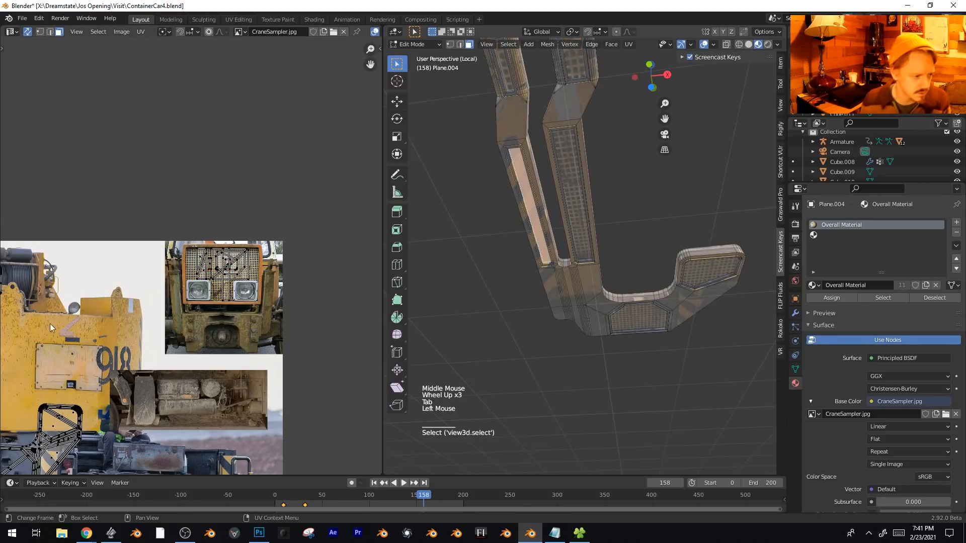
# Move, rotate and scale the outer leg's long recess UVs to fit upright on the grille mesh between the headlights.
pyautogui.scroll(-4, 75, 322)
pyautogui.click(144, 341)
pyautogui.scroll(-1, 237, 360)
pyautogui.scroll(7, 237, 360)
pyautogui.press('g')
pyautogui.press('g')
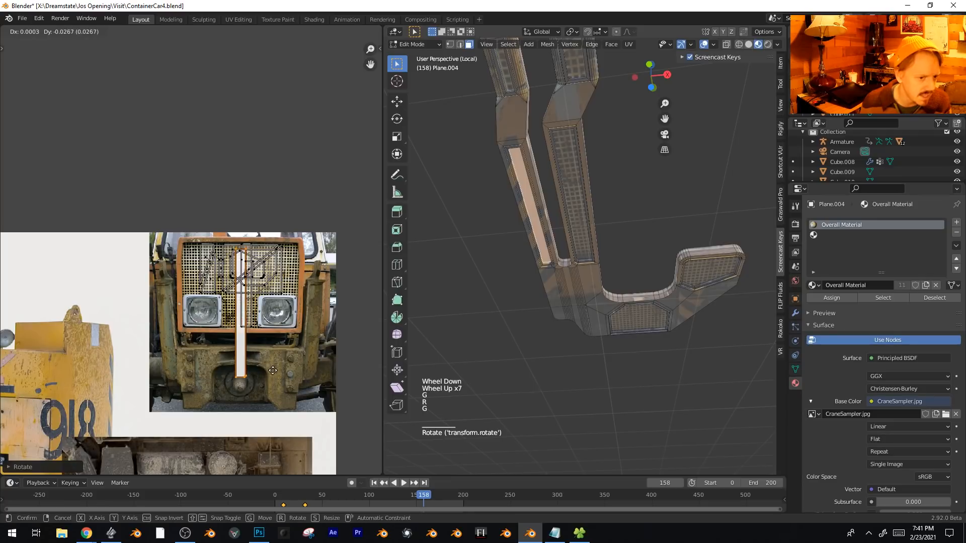
pyautogui.click(307, 389)
pyautogui.press('s')
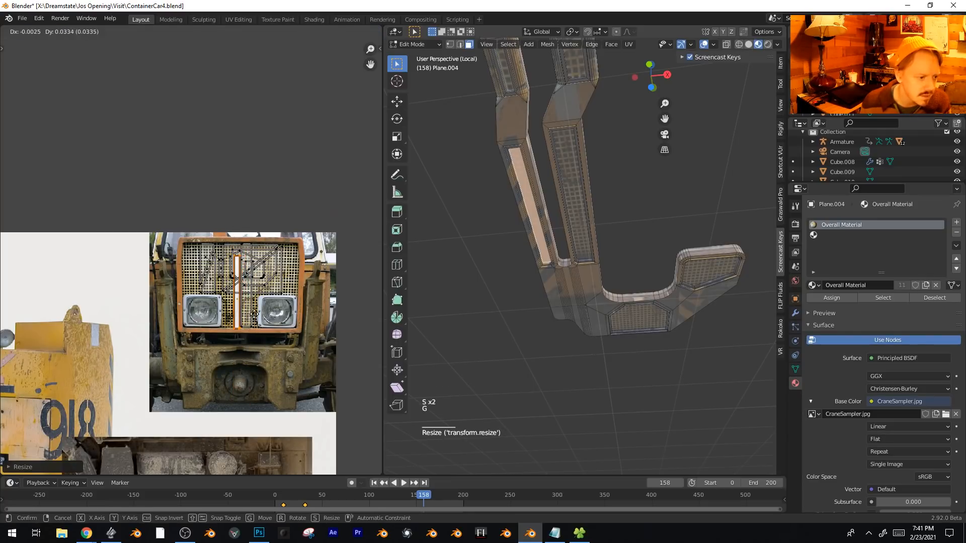
# Leave the isolated view of the hooked arm and select the large forked plate in front of the crane.
pyautogui.press('Tab')
pyautogui.scroll(-3, 611, 302)
pyautogui.moveTo(605, 300); pyautogui.dragTo(654, 274, button='middle')
pyautogui.press('KP_Divide')
pyautogui.scroll(-5, 621, 291)
pyautogui.moveTo(654, 274); pyautogui.dragTo(672, 261, button='middle')
pyautogui.scroll(2, 679, 287)
pyautogui.click(640, 370)
pyautogui.moveTo(641, 370); pyautogui.dragTo(645, 357, button='middle')
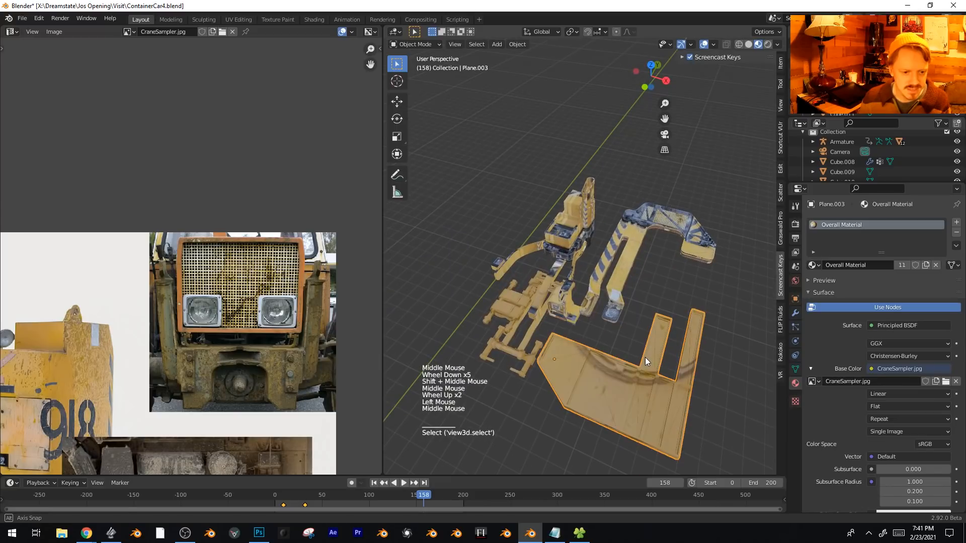
# Project the forked plate's UVs from the top view, then scale and move them onto the yellow crane body.
pyautogui.press('Tab')
pyautogui.press('KP_7')
pyautogui.press('u')
pyautogui.click(694, 373)
pyautogui.press('g')
pyautogui.press('s')
pyautogui.press('g')
pyautogui.click(305, 369)
pyautogui.press('Tab')
# Bevel the corner edges of the forked plate, rounding the nose corner with 6 segments.
pyautogui.press('Tab')
pyautogui.moveTo(593, 281); pyautogui.dragTo(644, 270, button='middle')
pyautogui.press('Tab')
pyautogui.press('Tab')
pyautogui.keyDown('alt'); pyautogui.keyDown('shift'); pyautogui.click(605, 282); pyautogui.keyUp('shift'); pyautogui.keyUp('alt')
pyautogui.hotkey('ctrl', 'b')
pyautogui.keyDown('alt'); pyautogui.click(615, 232); pyautogui.keyUp('alt')
pyautogui.hotkey('ctrl', 'b')
pyautogui.keyDown('alt'); pyautogui.click(614, 220); pyautogui.keyUp('alt')
pyautogui.hotkey('ctrl', 'b')
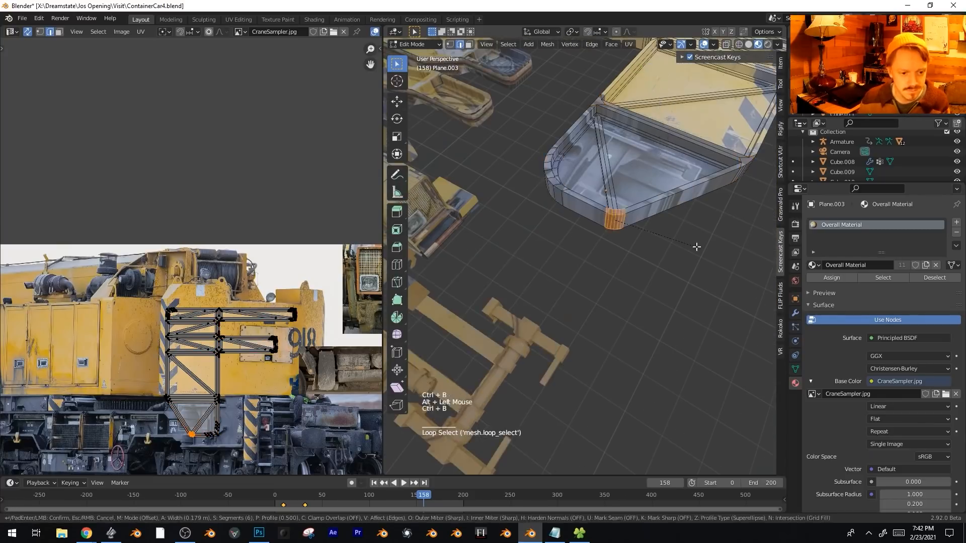
# Select the outline edge loops on both sides of the forked plate and bevel them.
pyautogui.press('KP_7')
pyautogui.scroll(2, 497, 246)
pyautogui.press('2')
pyautogui.keyDown('alt'); pyautogui.keyDown('shift'); pyautogui.click(513, 213); pyautogui.keyUp('shift'); pyautogui.keyUp('alt')
pyautogui.moveTo(498, 246); pyautogui.dragTo(523, 315, button='middle')
pyautogui.keyDown('alt'); pyautogui.keyDown('shift'); pyautogui.click(524, 315); pyautogui.keyUp('shift'); pyautogui.keyUp('alt')
pyautogui.scroll(3, 534, 312)
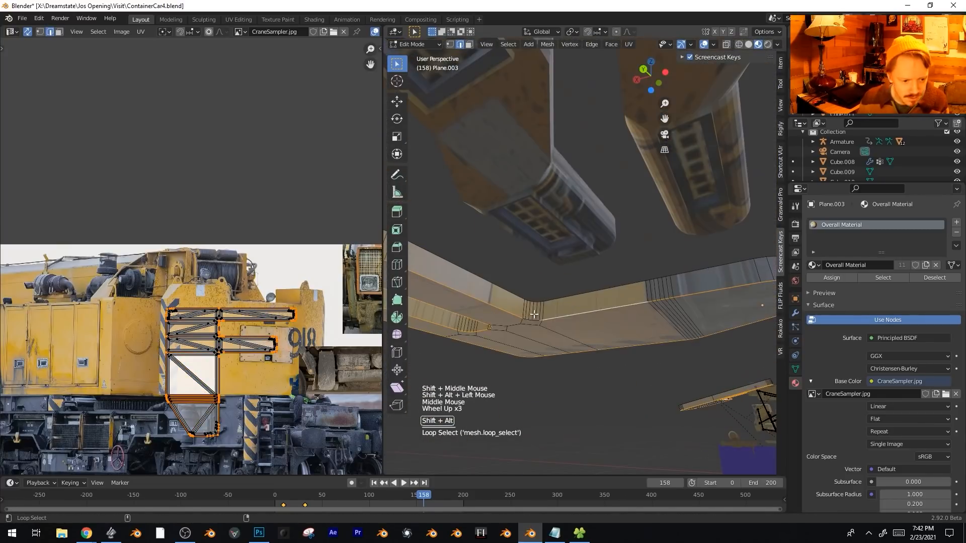
pyautogui.keyDown('alt'); pyautogui.keyDown('shift'); pyautogui.click(535, 313); pyautogui.keyUp('shift'); pyautogui.keyUp('alt')
pyautogui.hotkey('ctrl', 'b')
pyautogui.click(645, 369)
# Select the large underside faces of the plate's body, nose and prongs and inset them about 0.1 m.
pyautogui.press('3')
pyautogui.keyDown('shift'); pyautogui.click(529, 240); pyautogui.keyUp('shift')
pyautogui.keyDown('shift'); pyautogui.click(635, 268); pyautogui.keyUp('shift')
pyautogui.press('i')
pyautogui.click(446, 141)
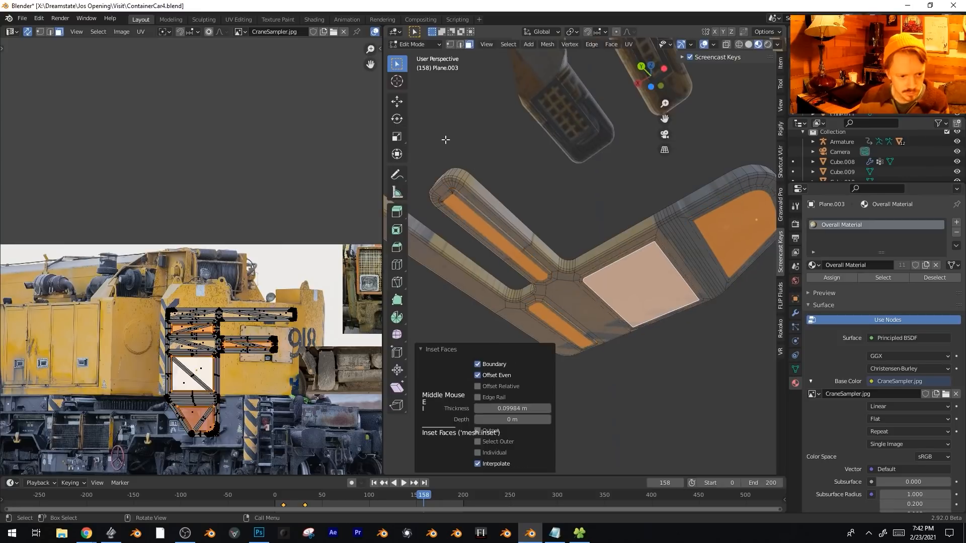
# Select the recessed face on the forked plate's underside and move its UVs over the texture.
pyautogui.press('Tab')
pyautogui.click(583, 130)
pyautogui.press('Tab')
pyautogui.click(611, 262)
pyautogui.press('Tab')
pyautogui.press('g')
pyautogui.scroll(3, 280, 157)
# Select the forked plate's outer side faces and fit their UVs over the narrow vertical strip at the photo's edge.
pyautogui.press('Tab')
pyautogui.moveTo(594, 262); pyautogui.dragTo(610, 393, button='middle')
pyautogui.keyDown('shift'); pyautogui.click(583, 188); pyautogui.keyUp('shift')
pyautogui.press('Tab')
pyautogui.moveTo(598, 161); pyautogui.dragTo(503, 252, button='middle')
pyautogui.press('Tab')
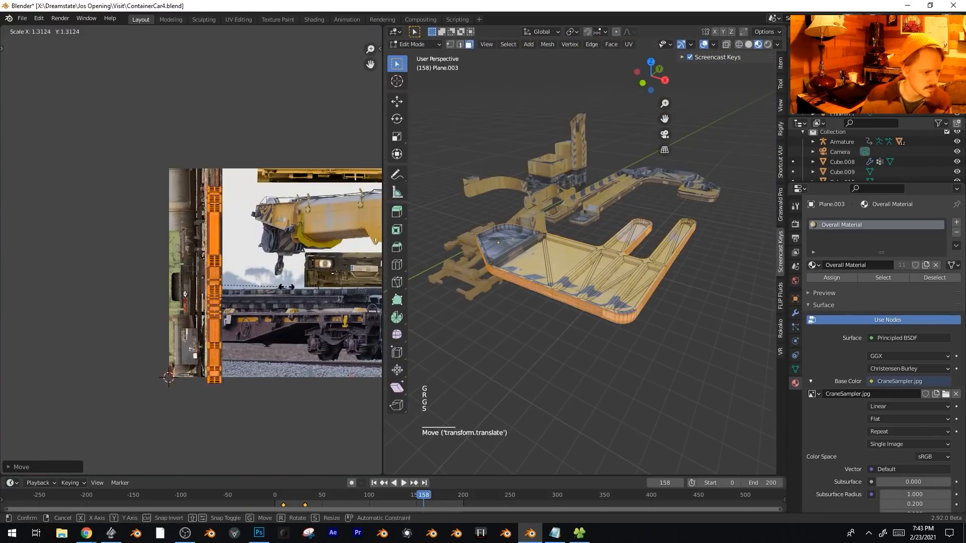
# Select the remaining rim face loops of the forked plate, unwrap them and move their UVs over the texture.
pyautogui.scroll(2, 471, 287)
pyautogui.moveTo(470, 286); pyautogui.dragTo(508, 262, button='middle')
pyautogui.keyDown('alt'); pyautogui.keyDown('shift'); pyautogui.click(554, 236); pyautogui.keyUp('shift'); pyautogui.keyUp('alt')
pyautogui.keyDown('alt'); pyautogui.keyDown('shift'); pyautogui.click(661, 284); pyautogui.keyUp('shift'); pyautogui.keyUp('alt')
pyautogui.keyDown('alt'); pyautogui.keyDown('shift'); pyautogui.click(537, 359); pyautogui.keyUp('shift'); pyautogui.keyUp('alt')
pyautogui.moveTo(537, 359); pyautogui.dragTo(558, 332, button='middle')
pyautogui.press('u')
pyautogui.scroll(-3, 217, 281)
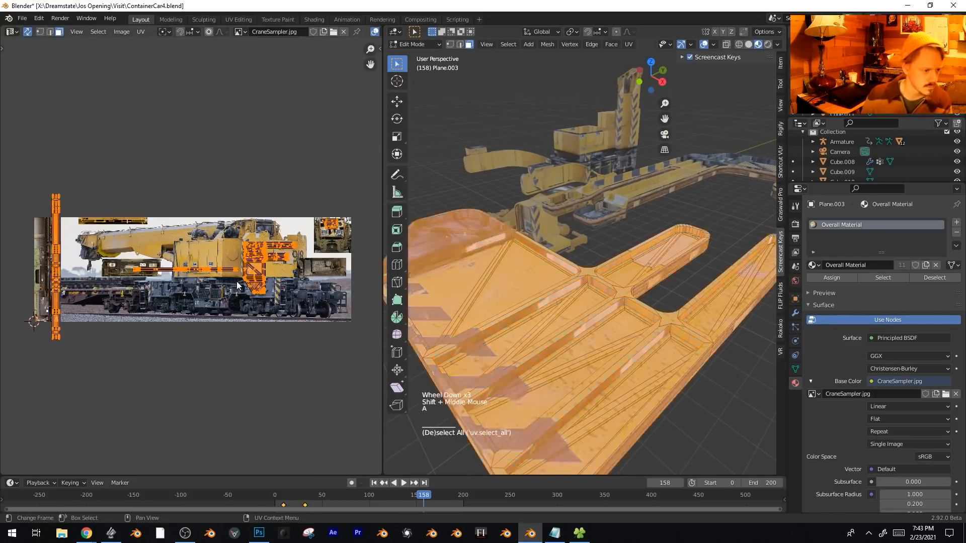
pyautogui.press('g')
pyautogui.scroll(3, 222, 300)
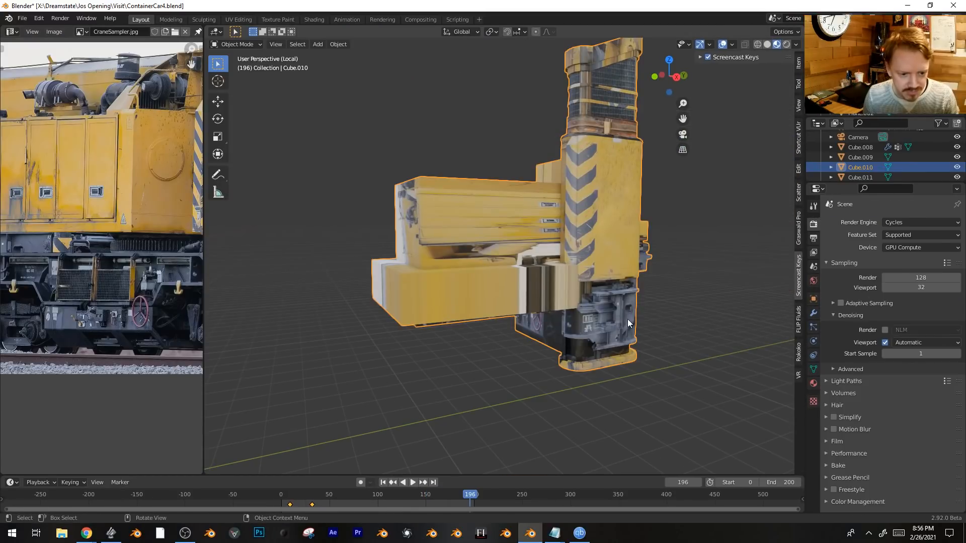
# Set the Specular value of the crane column's material to 0.
pyautogui.moveTo(617, 276); pyautogui.dragTo(463, 267, button='middle')
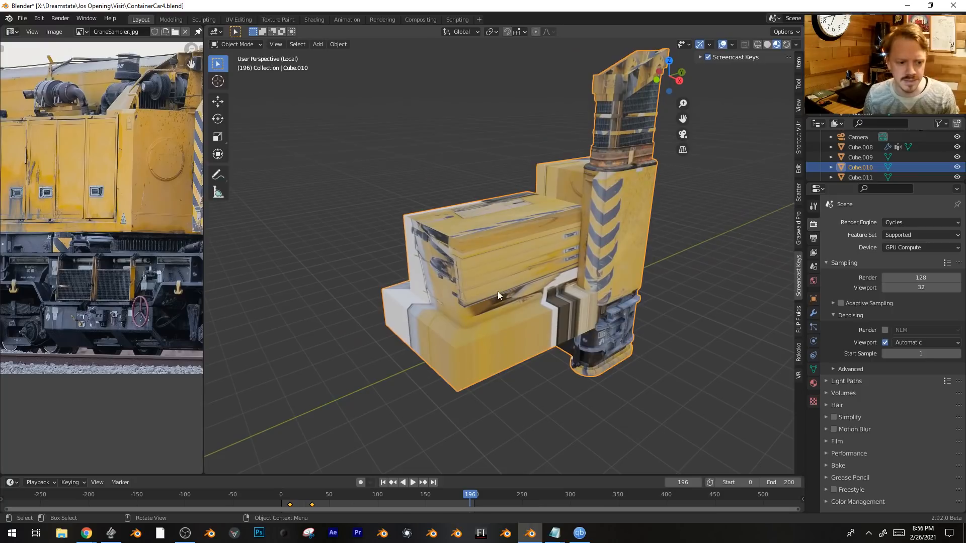
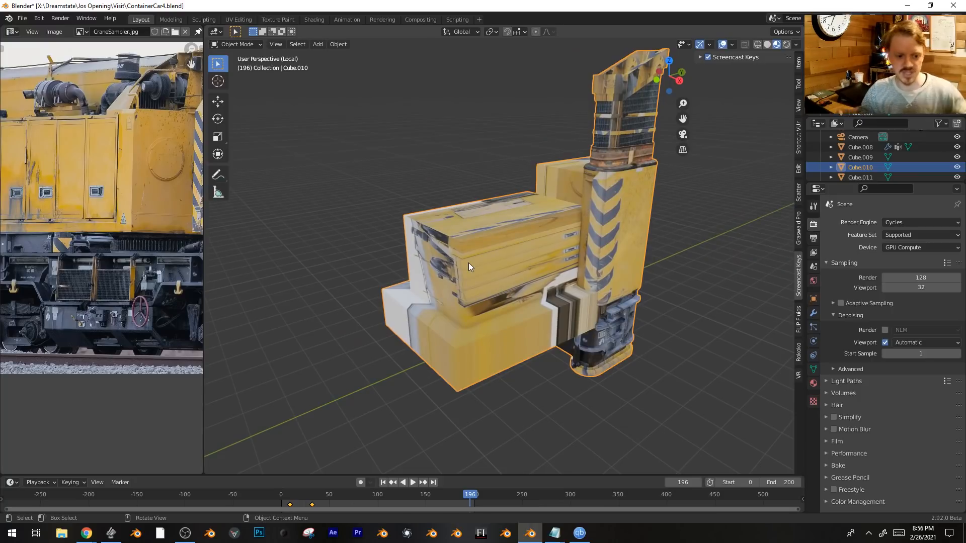
pyautogui.moveTo(469, 263); pyautogui.dragTo(532, 257, button='middle')
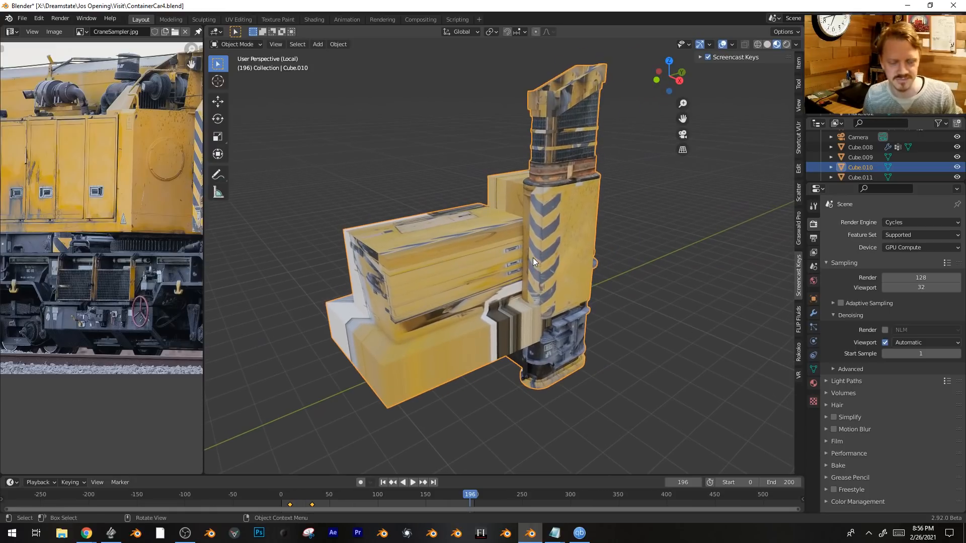
pyautogui.moveTo(606, 297); pyautogui.dragTo(490, 251, button='middle')
pyautogui.scroll(4, 505, 246)
pyautogui.keyDown('shift'); pyautogui.moveTo(384, 205); pyautogui.dragTo(414, 145, button='middle'); pyautogui.keyUp('shift')
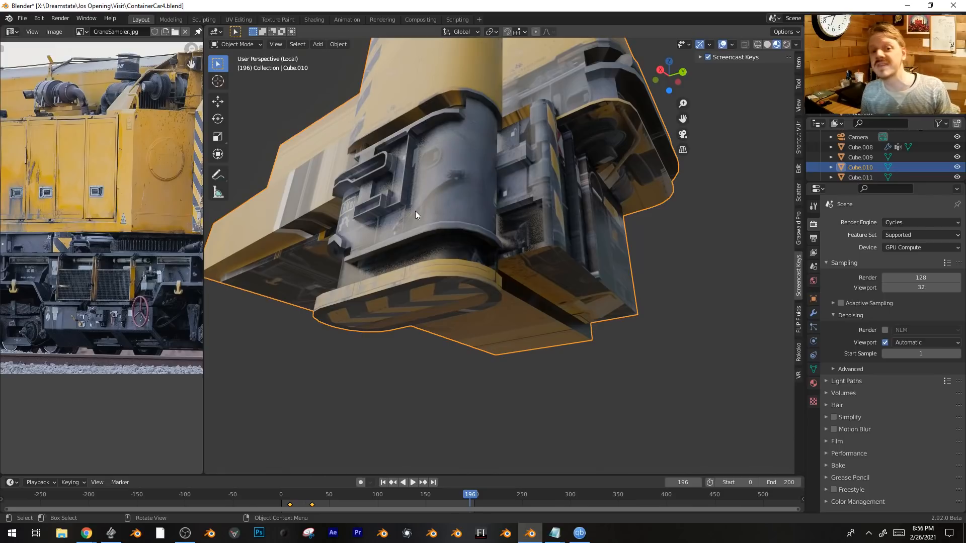
pyautogui.click(813, 383)
pyautogui.scroll(-10, 882, 321)
pyautogui.moveTo(942, 362); pyautogui.dragTo(904, 362)
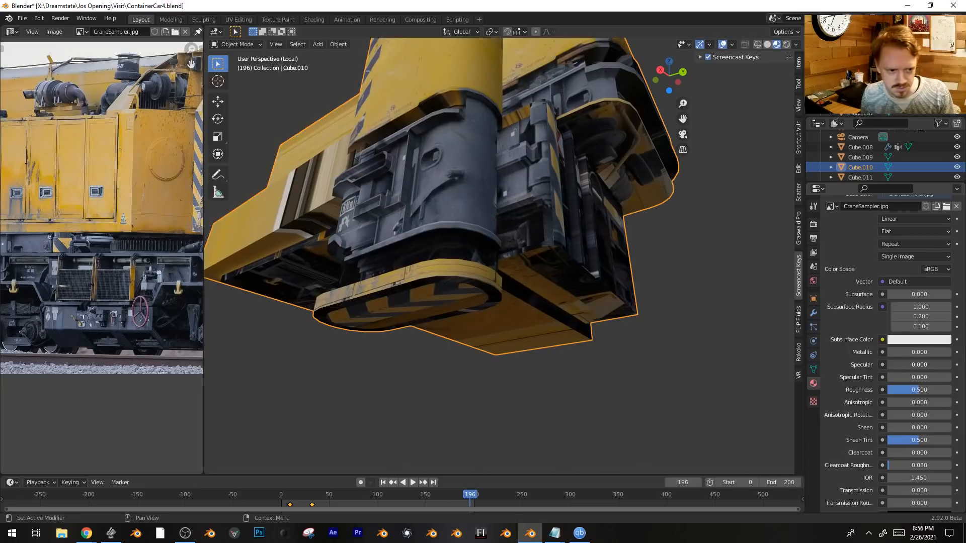
# Select the two stacked boxes beside the column with all linked geometry and unwrap them with Cube Projection.
pyautogui.moveTo(504, 264); pyautogui.dragTo(557, 284, button='middle')
pyautogui.press('Tab')
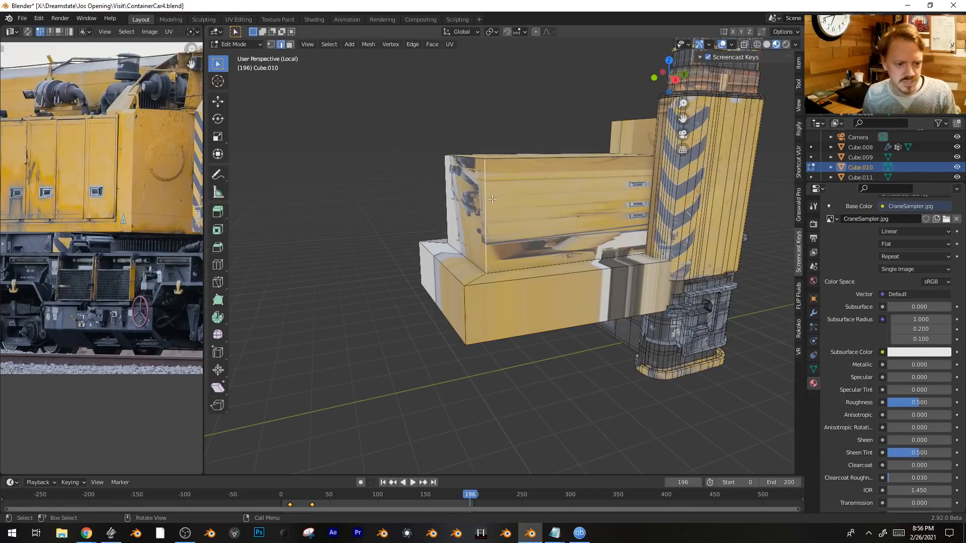
pyautogui.hotkey('ctrl', 'l')
pyautogui.moveTo(204, 188); pyautogui.dragTo(367, 198)
pyautogui.moveTo(613, 233); pyautogui.dragTo(618, 258, button='middle')
pyautogui.press('u')
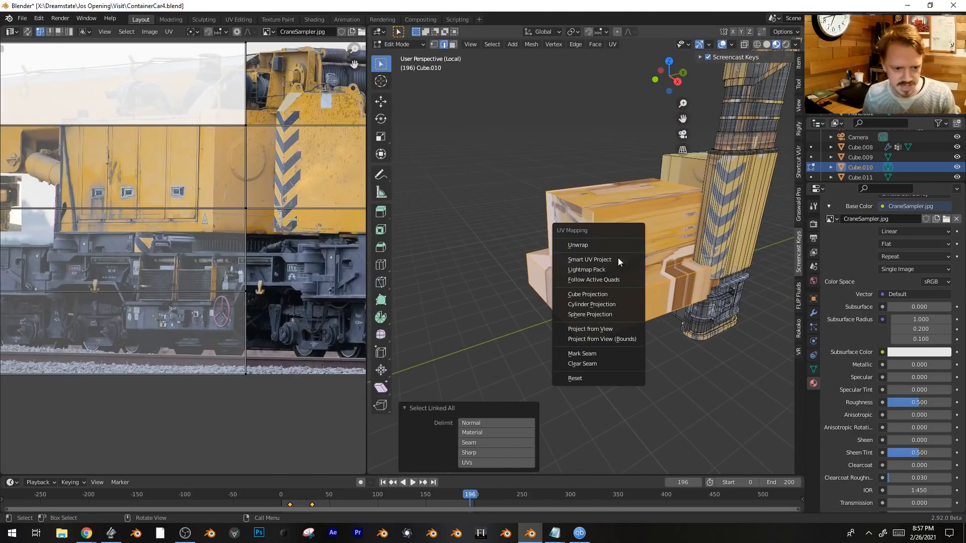
pyautogui.click(608, 294)
pyautogui.press('Home')
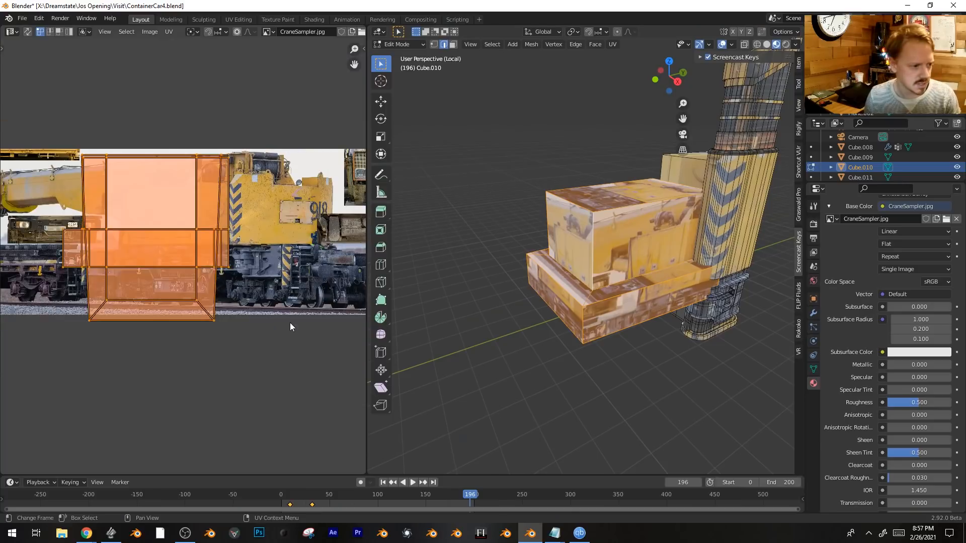
# Scale and move the boxes' UVs so the upper box shows the yellow door panels and the lower one the undercarriage.
pyautogui.press('s')
pyautogui.press('s')
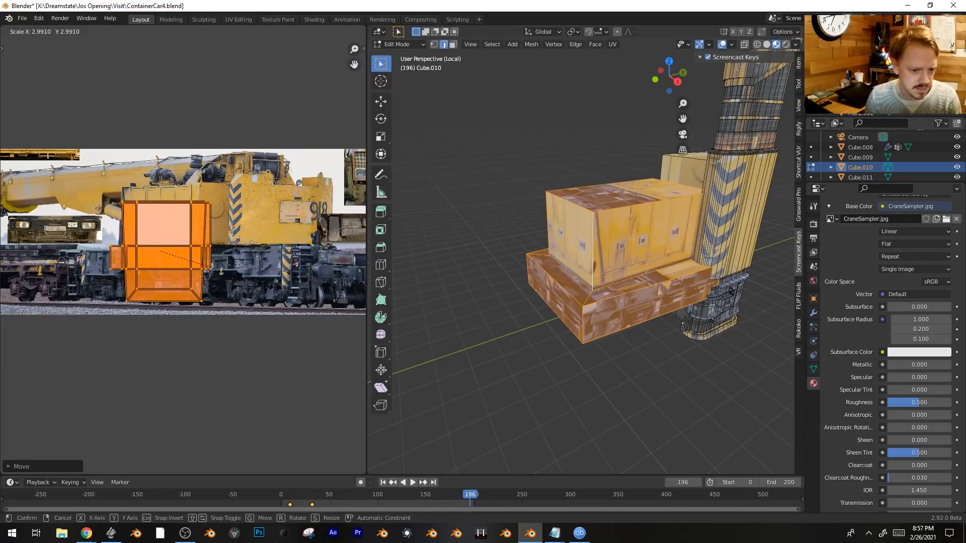
pyautogui.press('Return')
pyautogui.press('Tab')
pyautogui.scroll(3, 620, 260)
pyautogui.moveTo(620, 260); pyautogui.dragTo(701, 171, button='middle')
pyautogui.moveTo(722, 231); pyautogui.dragTo(622, 258, button='middle')
pyautogui.press('Tab')
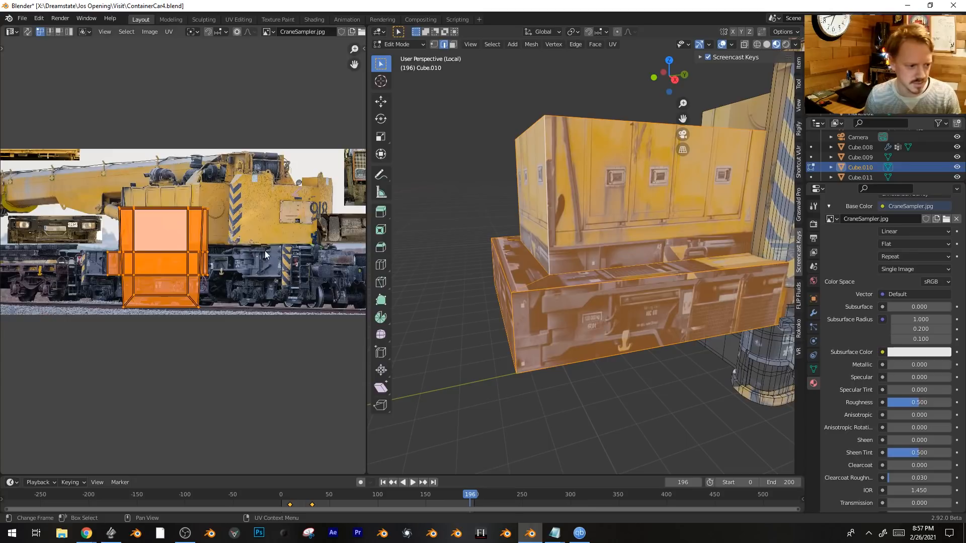
pyautogui.scroll(2, 261, 259)
pyautogui.press('g')
pyautogui.click(301, 275)
pyautogui.press('s')
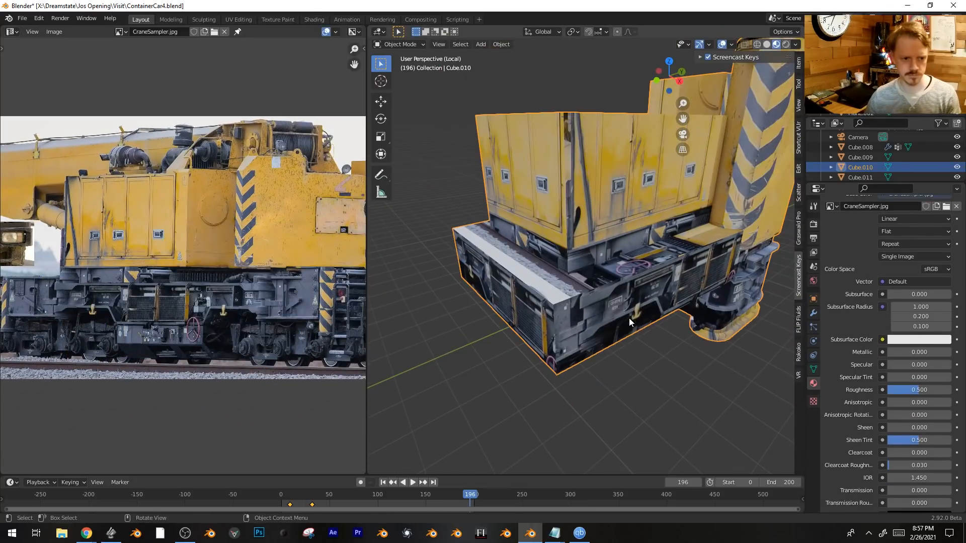
# In right orthographic view, add a horizontal loop cut near the lower box's top edge and bevel it about 0.065 m wide.
pyautogui.moveTo(629, 319); pyautogui.dragTo(636, 304, button='middle')
pyautogui.scroll(1, 636, 304)
pyautogui.scroll(1, 646, 313)
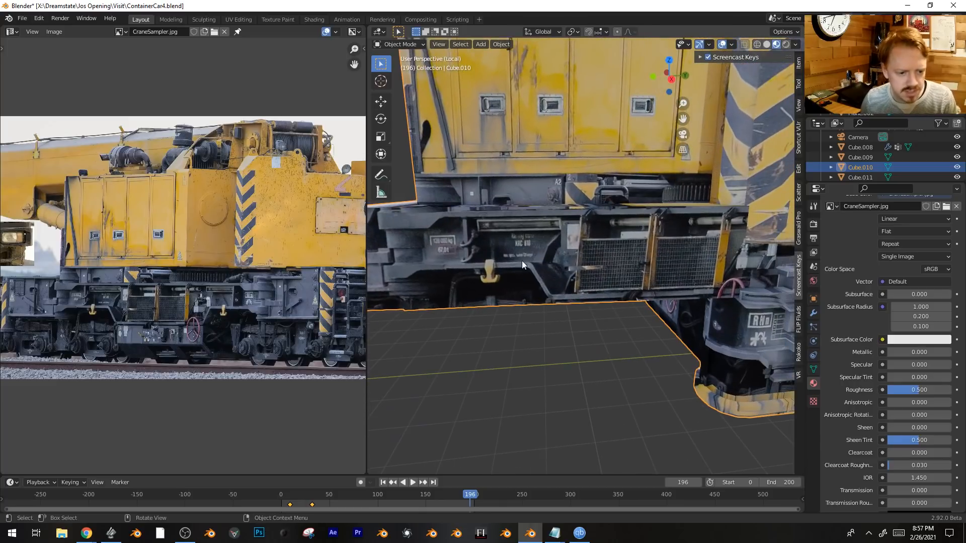
pyautogui.scroll(-4, 637, 267)
pyautogui.press('KP_1')
pyautogui.press('KP_3')
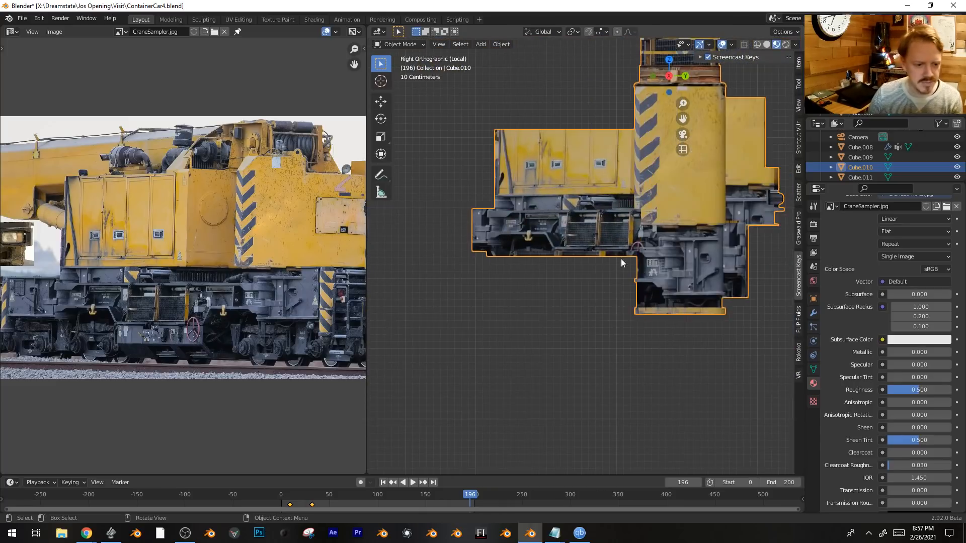
pyautogui.scroll(4, 639, 267)
pyautogui.moveTo(366, 178); pyautogui.dragTo(205, 181)
pyautogui.keyDown('shift'); pyautogui.moveTo(482, 191); pyautogui.dragTo(556, 237, button='middle'); pyautogui.keyUp('shift')
pyautogui.keyDown('shift'); pyautogui.moveTo(462, 209); pyautogui.dragTo(421, 222, button='middle'); pyautogui.keyUp('shift')
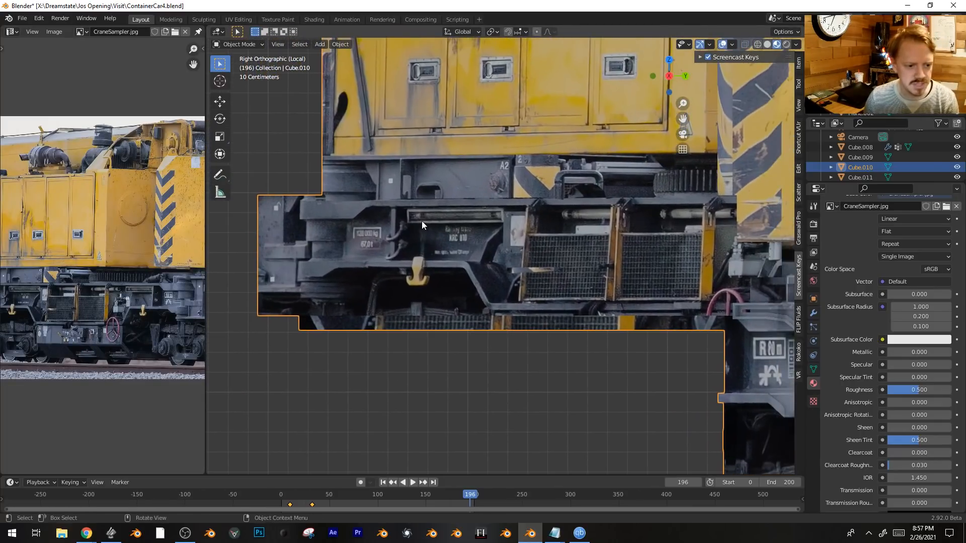
pyautogui.press('Tab')
pyautogui.hotkey('ctrl', 'r')
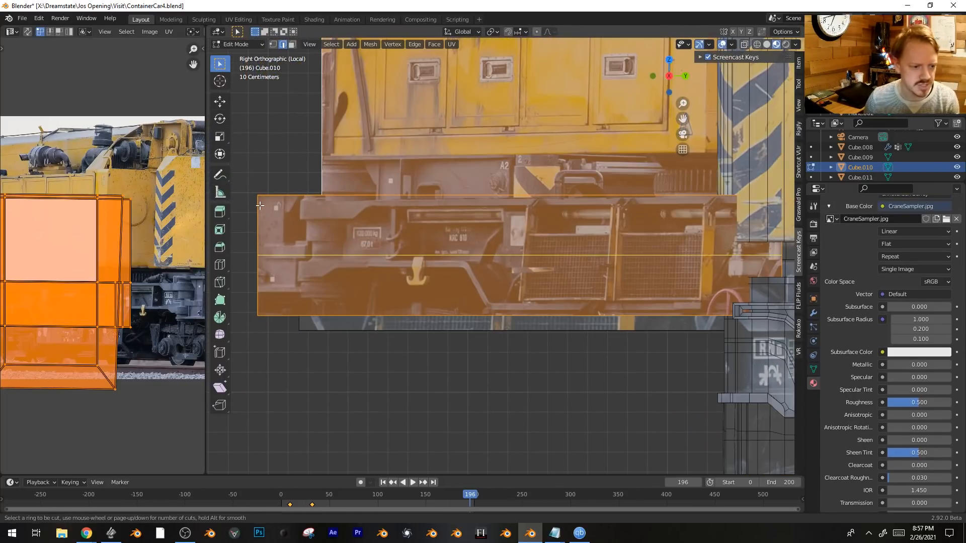
pyautogui.click(260, 206)
pyautogui.click(265, 153)
pyautogui.hotkey('ctrl', 'b')
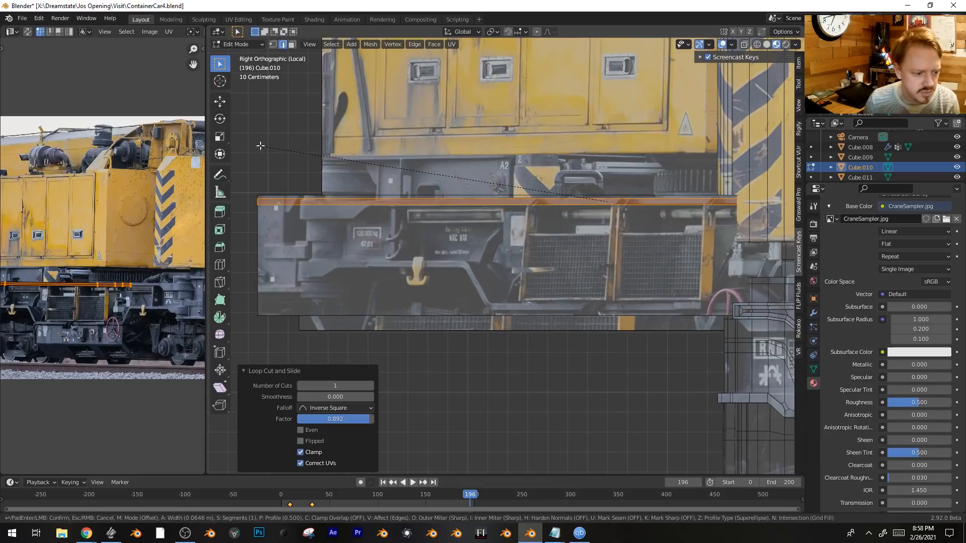
pyautogui.click(260, 146)
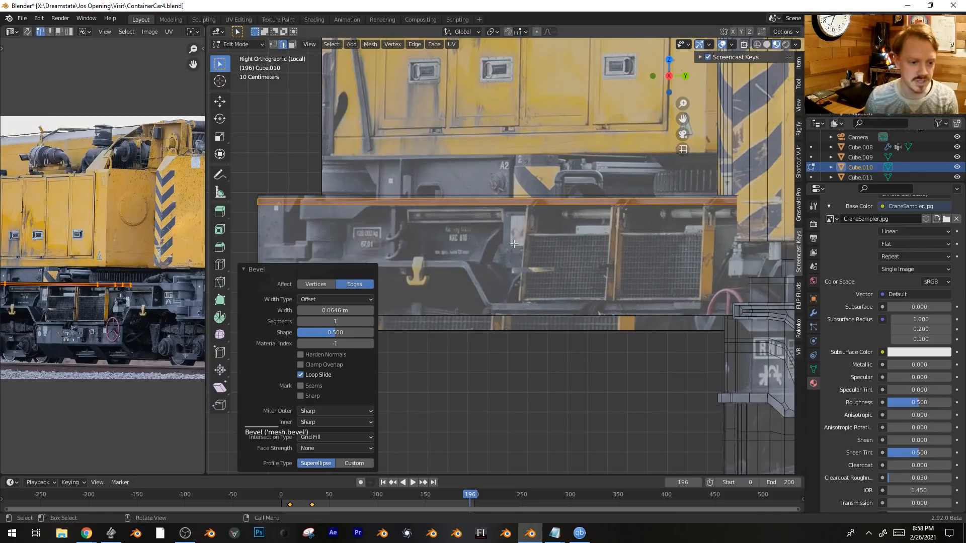
# Add three vertical loop cuts across the lower box along the yellow posts of the grille panels.
pyautogui.keyDown('shift'); pyautogui.moveTo(513, 244); pyautogui.dragTo(537, 207, button='middle'); pyautogui.keyUp('shift')
pyautogui.hotkey('ctrl', 'r')
pyautogui.click(553, 164)
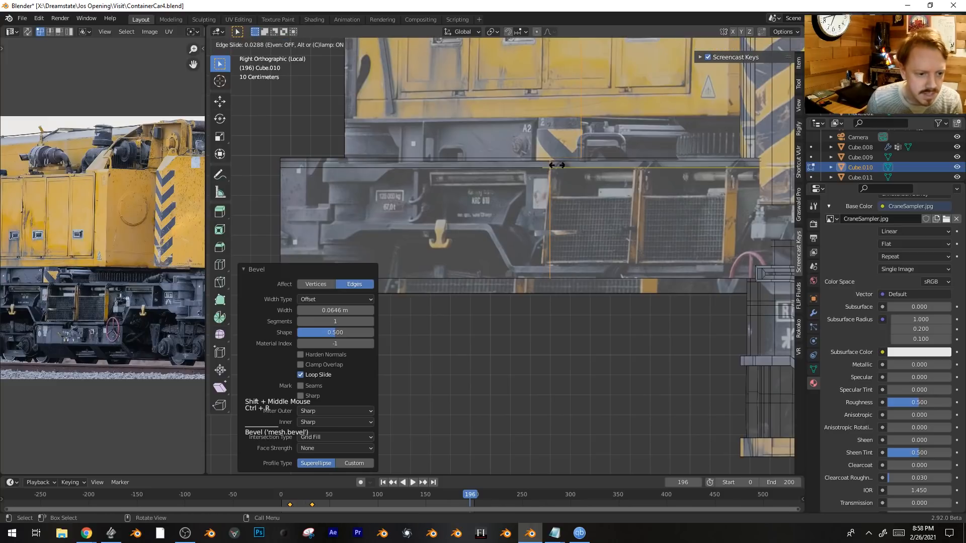
pyautogui.click(556, 165)
pyautogui.hotkey('ctrl', 'r')
pyautogui.click(641, 170)
pyautogui.click(583, 172)
pyautogui.hotkey('ctrl', 'r')
pyautogui.click(719, 170)
# Slide the bottom vertices of the vertical cuts along their edges to match the slanted grille posts.
pyautogui.press('1')
pyautogui.click(725, 276)
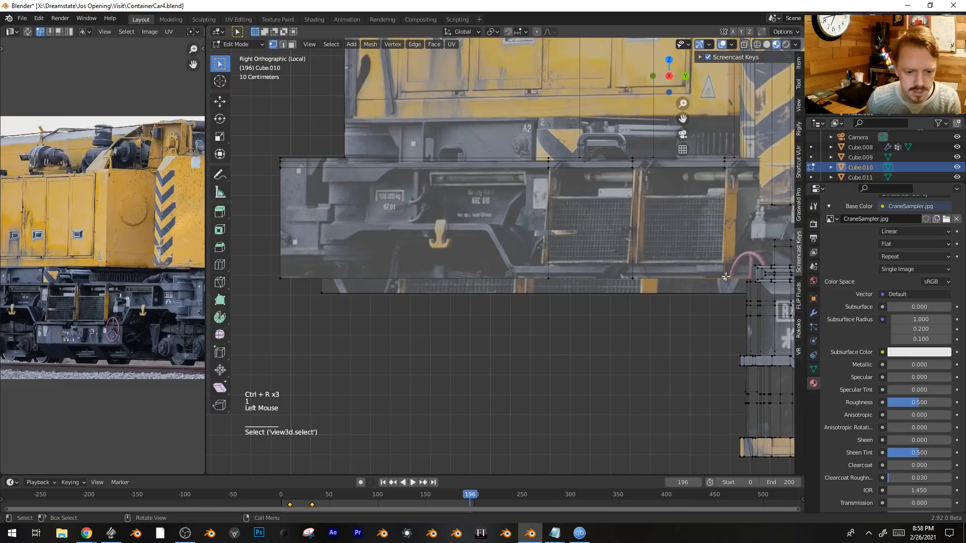
pyautogui.press('g')
pyautogui.press('g')
pyautogui.click(720, 288)
pyautogui.click(629, 277)
pyautogui.press('g')
pyautogui.press('g')
pyautogui.click(626, 292)
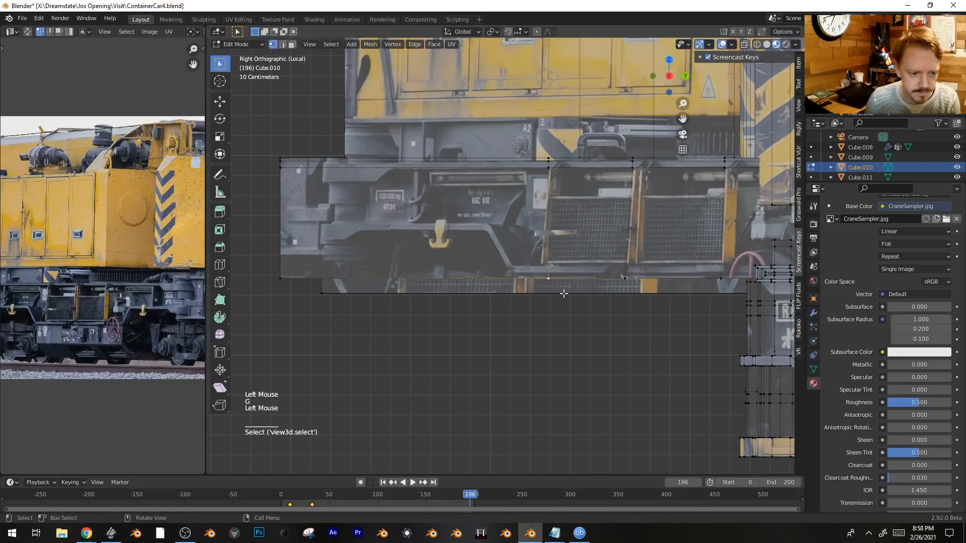
# Knife-cut the stepped end outline of the undercarriage frame into the lower box's side.
pyautogui.keyDown('shift'); pyautogui.moveTo(384, 216); pyautogui.dragTo(429, 231, button='middle'); pyautogui.keyUp('shift')
pyautogui.hotkey('alt', 'a')
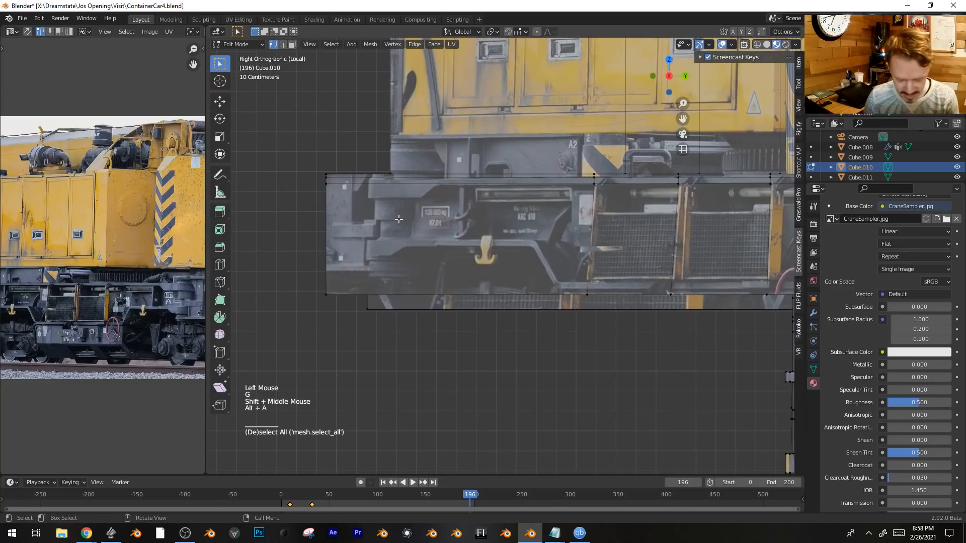
pyautogui.press('k')
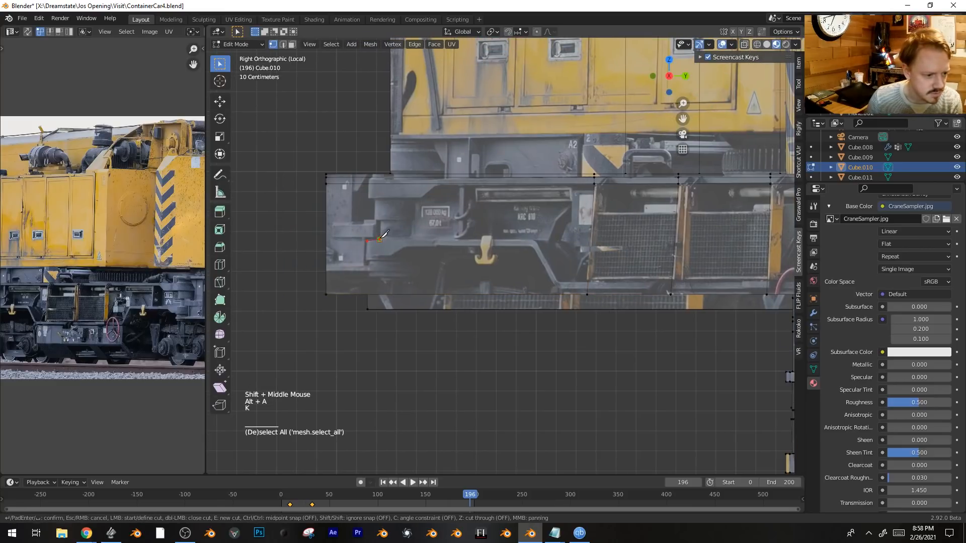
pyautogui.click(380, 220)
pyautogui.click(376, 199)
pyautogui.click(370, 184)
pyautogui.press('Return')
# Knife-cut the frame's lower beam outline and the grille panel outlines on the lower box's side.
pyautogui.press('k')
pyautogui.click(405, 245)
pyautogui.keyDown('shift'); pyautogui.moveTo(557, 287); pyautogui.dragTo(474, 318, button='middle'); pyautogui.keyUp('shift')
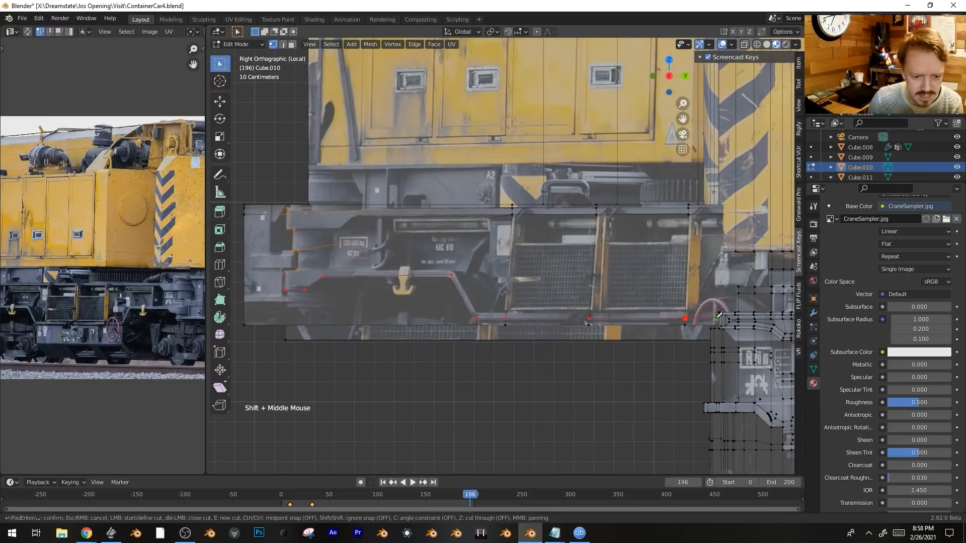
pyautogui.click(699, 312)
pyautogui.click(527, 214)
pyautogui.press('Return')
# Knife-cut the small label plate, the horizontal bar and the inner edge of the angled brace beside the grilles.
pyautogui.keyDown('shift'); pyautogui.moveTo(479, 231); pyautogui.dragTo(510, 243, button='middle'); pyautogui.keyUp('shift')
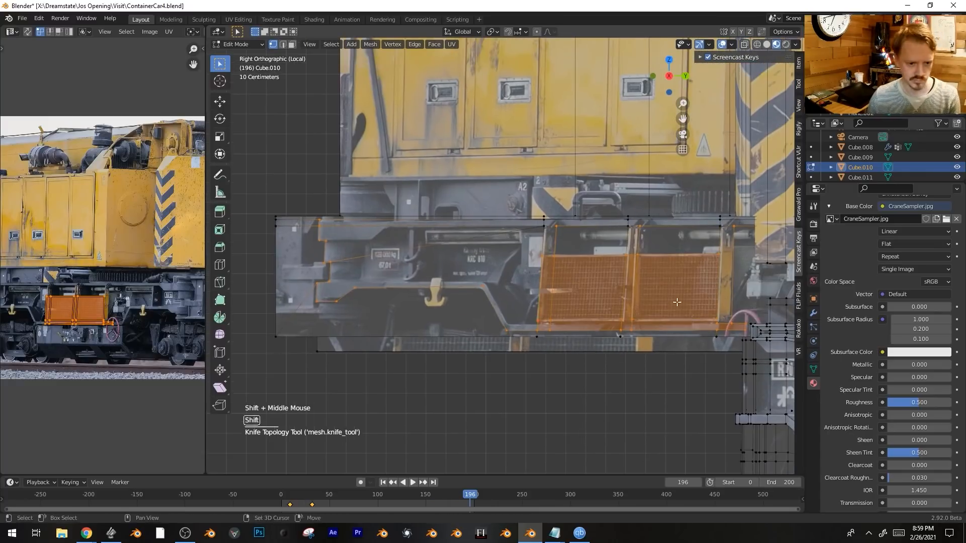
pyautogui.press('k')
pyautogui.click(512, 244)
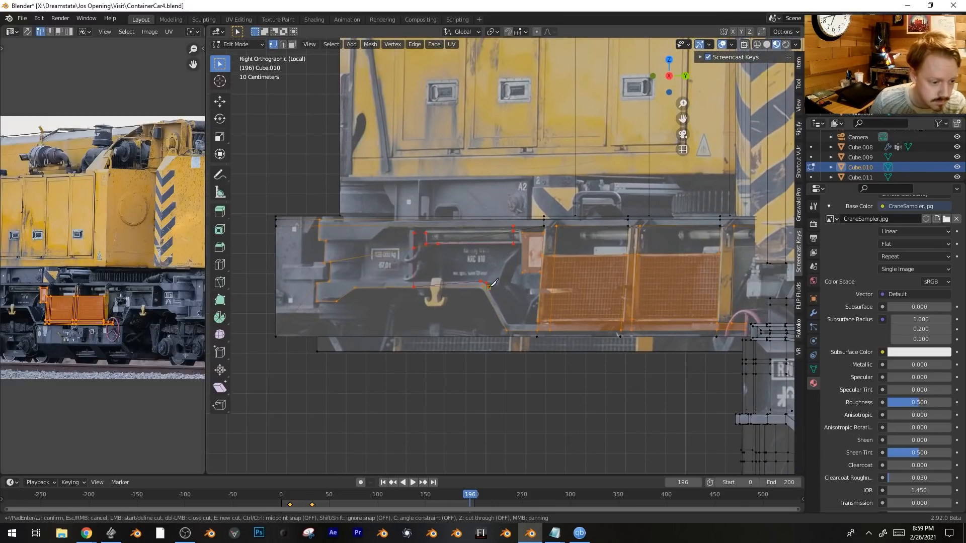
pyautogui.click(489, 287)
pyautogui.click(503, 314)
pyautogui.click(513, 324)
pyautogui.click(537, 324)
pyautogui.press('Return')
# Knife-cut the recess outline around the weight label on the frame and clear the selection.
pyautogui.keyDown('shift'); pyautogui.moveTo(334, 273); pyautogui.dragTo(408, 307, button='middle'); pyautogui.keyUp('shift')
pyautogui.scroll(2, 408, 307)
pyautogui.press('k')
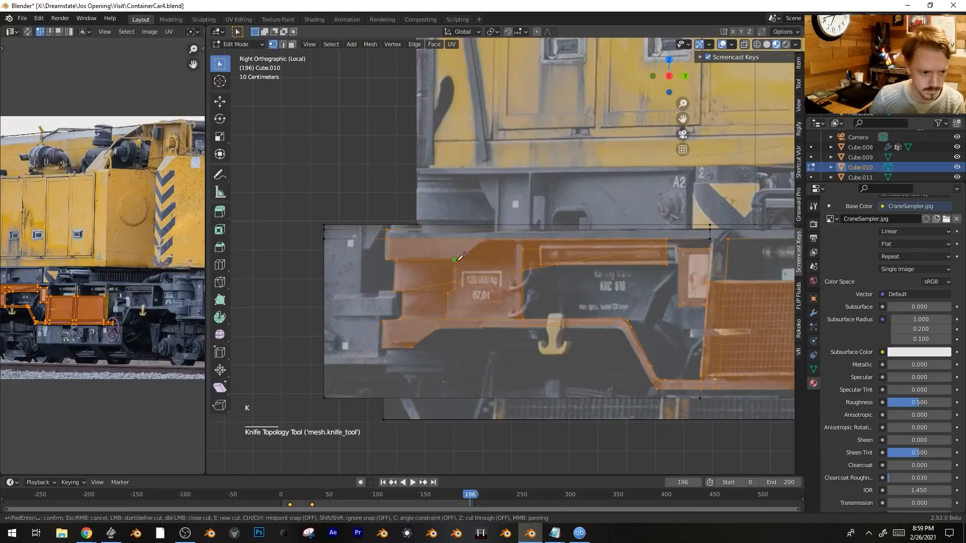
pyautogui.scroll(-2, 521, 237)
pyautogui.press('3')
pyautogui.hotkey('alt', 'a')
pyautogui.press('a')
pyautogui.hotkey('alt', 'a')
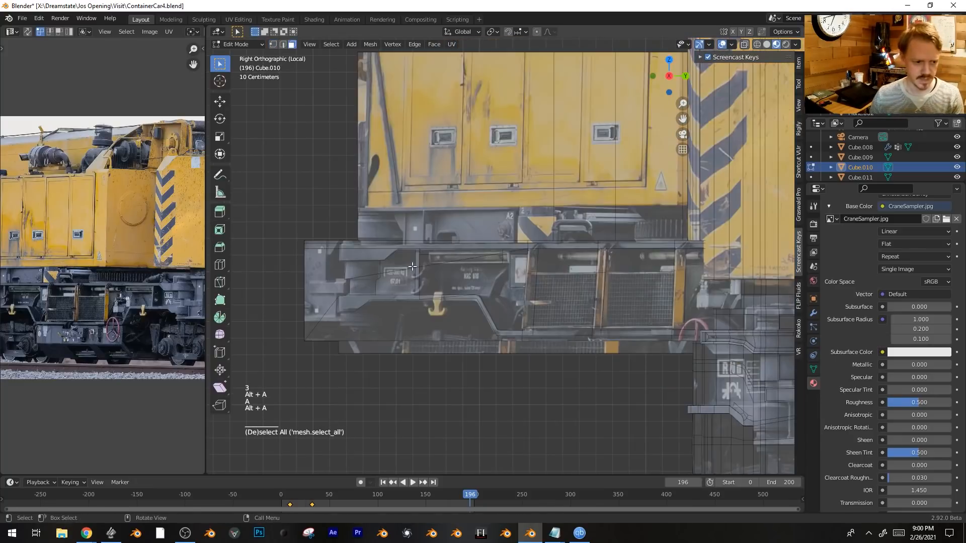
# Enlarge the 3D viewport around the lower box's knife-cut side and display its vertices.
pyautogui.scroll(1, 415, 276)
pyautogui.press('1')
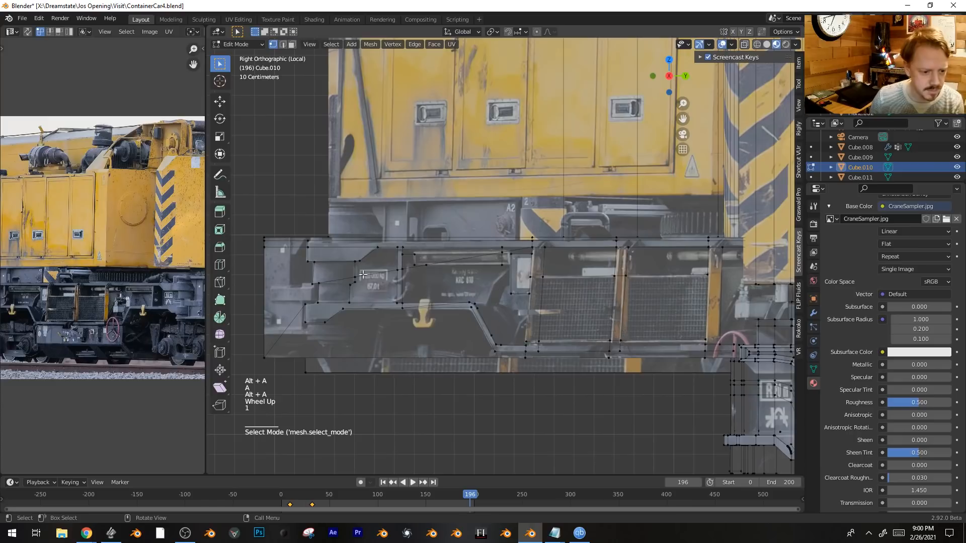
pyautogui.moveTo(205, 246); pyautogui.dragTo(132, 247)
pyautogui.scroll(-1, 443, 290)
pyautogui.scroll(1, 443, 290)
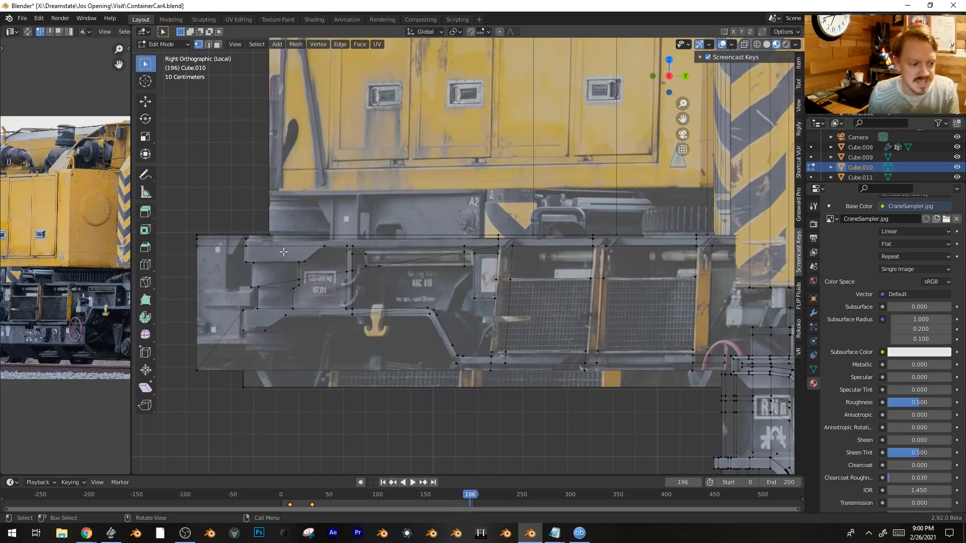
pyautogui.keyDown('shift'); pyautogui.moveTo(282, 253); pyautogui.dragTo(333, 247, button='middle'); pyautogui.keyUp('shift')
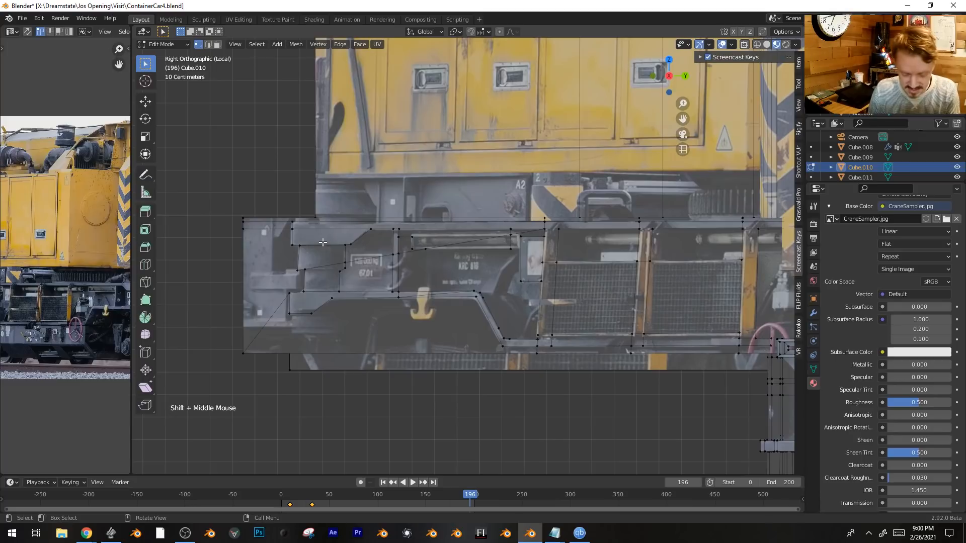
# Duplicate the frame, beam, label plate and grille faces about 0.19 m outward along X and extrude the copy for thickness.
pyautogui.press('3')
pyautogui.press('c')
pyautogui.click(325, 232)
pyautogui.press('c')
pyautogui.moveTo(329, 241); pyautogui.dragTo(319, 294)
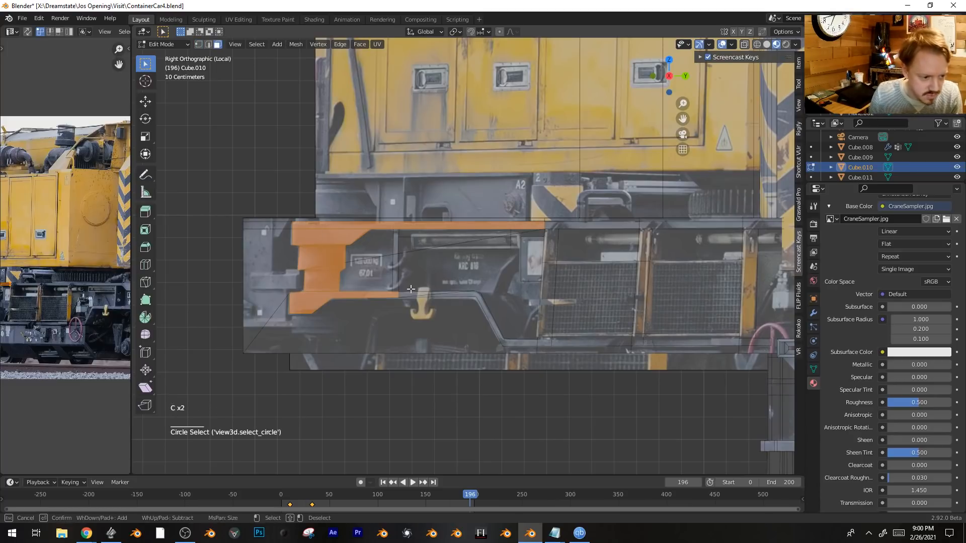
pyautogui.moveTo(447, 240)
pyautogui.mouseDown()
pyautogui.moveTo(495, 241)
pyautogui.moveTo(613, 302)
pyautogui.moveTo(512, 345)
pyautogui.mouseUp()
pyautogui.keyDown('shift'); pyautogui.moveTo(513, 344); pyautogui.dragTo(358, 359, button='middle'); pyautogui.keyUp('shift')
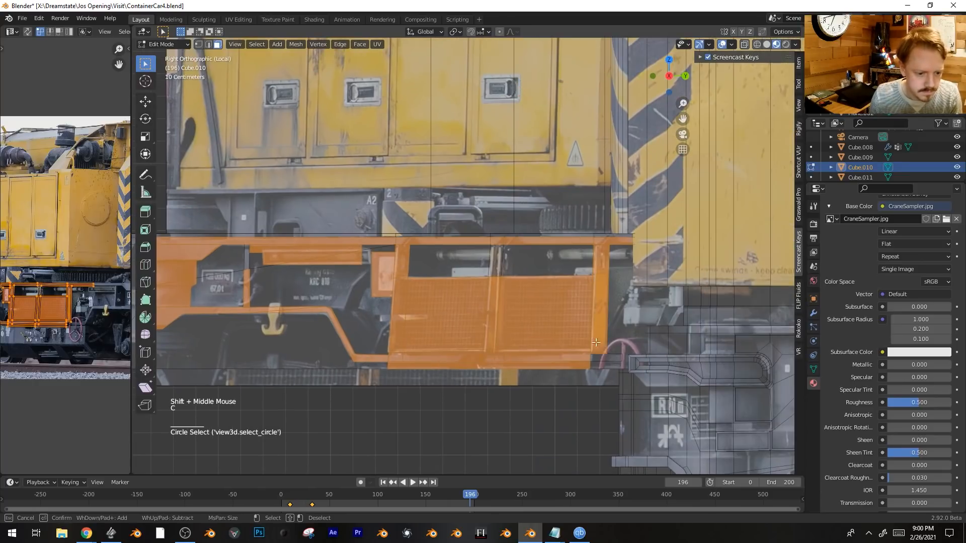
pyautogui.moveTo(496, 265); pyautogui.dragTo(490, 288, button='middle')
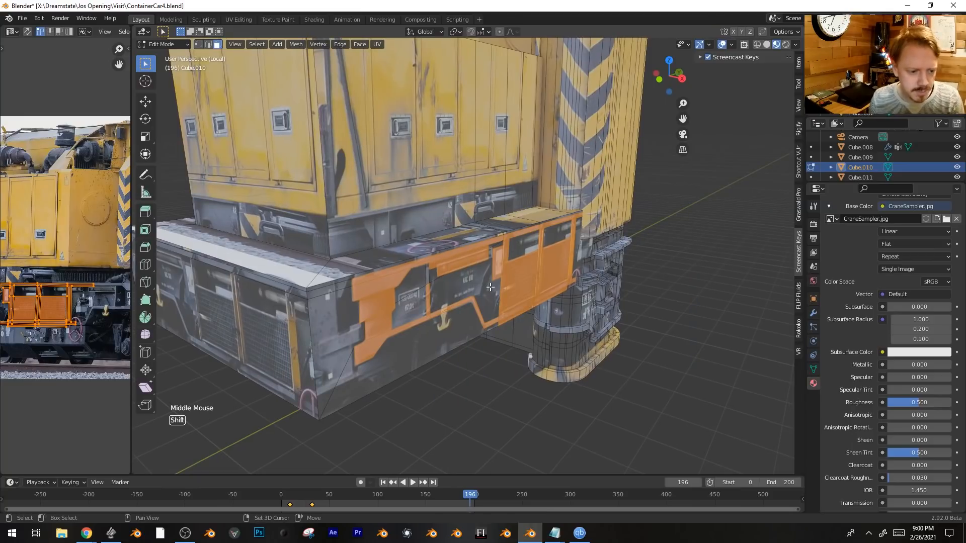
pyautogui.hotkey('shift', 'd')
pyautogui.click(514, 305)
pyautogui.press('e')
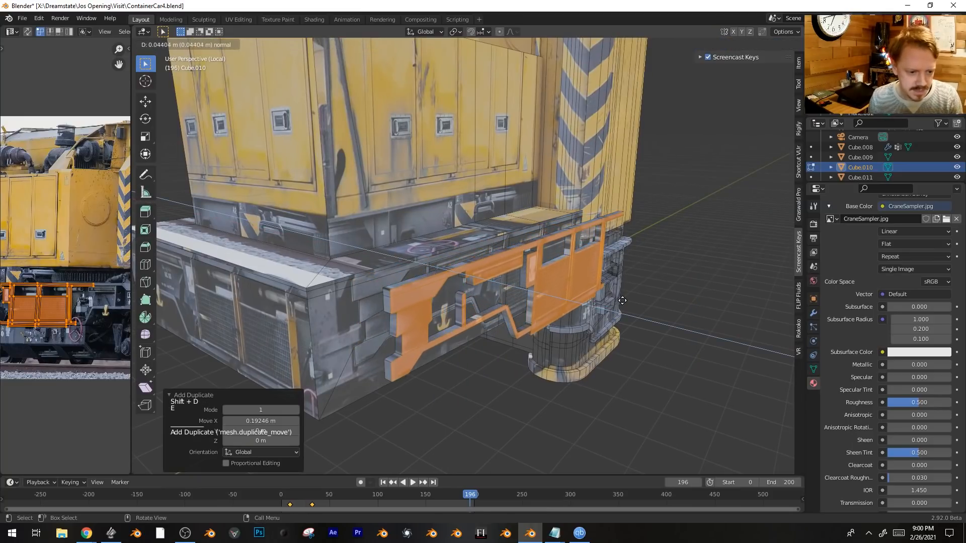
pyautogui.click(618, 300)
# Extrude the long top rail's front face outward by about 0.024 m.
pyautogui.moveTo(618, 300)
pyautogui.mouseDown(button='middle')
pyautogui.moveTo(563, 293)
pyautogui.moveTo(605, 302)
pyautogui.mouseUp(button='middle')
pyautogui.scroll(2, 561, 293)
pyautogui.click(531, 235)
pyautogui.keyDown('alt'); pyautogui.click(532, 232); pyautogui.keyUp('alt')
pyautogui.keyDown('alt'); pyautogui.click(532, 232); pyautogui.keyUp('alt')
pyautogui.keyDown('alt'); pyautogui.click(532, 232); pyautogui.keyUp('alt')
pyautogui.click(532, 232)
pyautogui.scroll(-2, 409, 259)
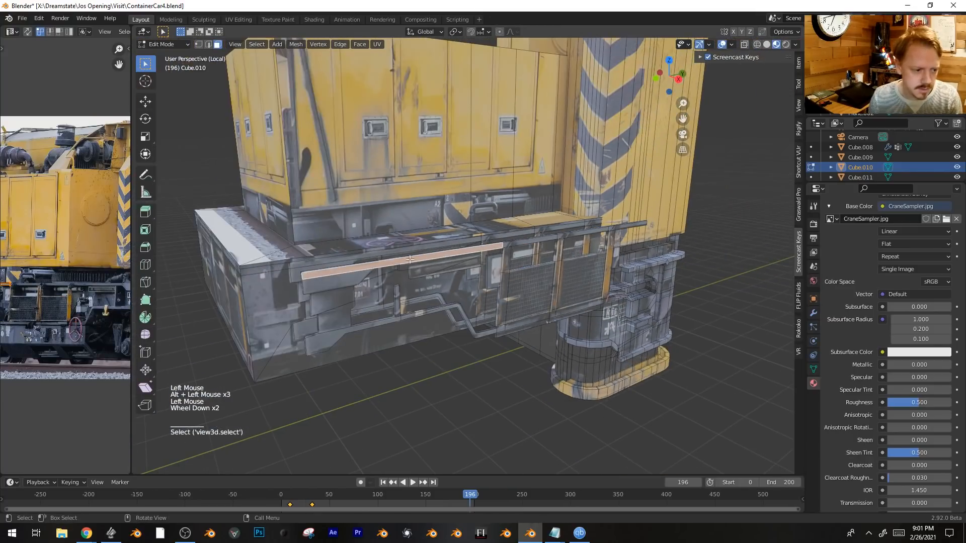
pyautogui.keyDown('ctrl'); pyautogui.click(635, 231); pyautogui.keyUp('ctrl')
pyautogui.moveTo(635, 231); pyautogui.dragTo(644, 252, button='middle')
pyautogui.scroll(2, 643, 251)
pyautogui.press('e')
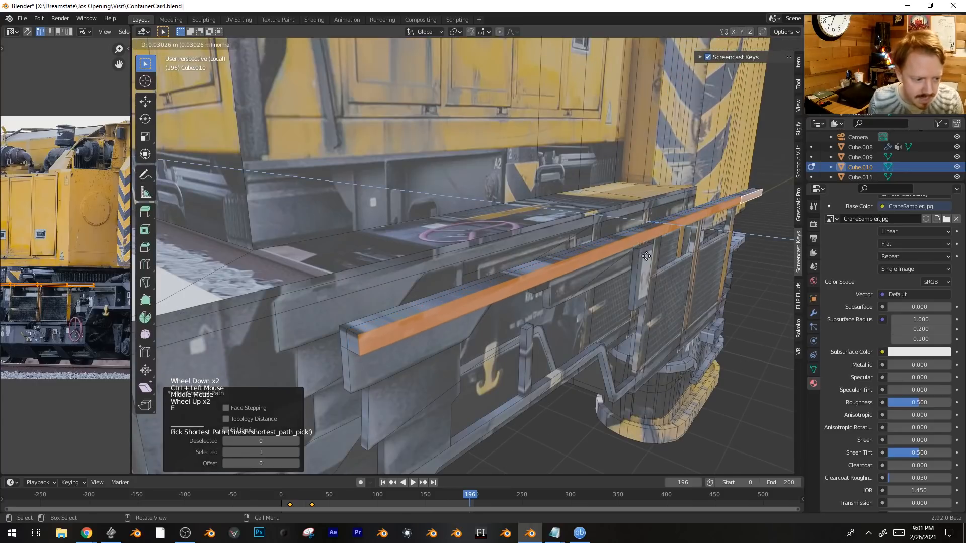
pyautogui.click(641, 259)
# Inset the top rail's front face by about 0.019 m and extrude the inset face.
pyautogui.hotkey('ctrl', 'r')
pyautogui.moveTo(624, 248); pyautogui.dragTo(563, 152, button='middle')
pyautogui.press('i')
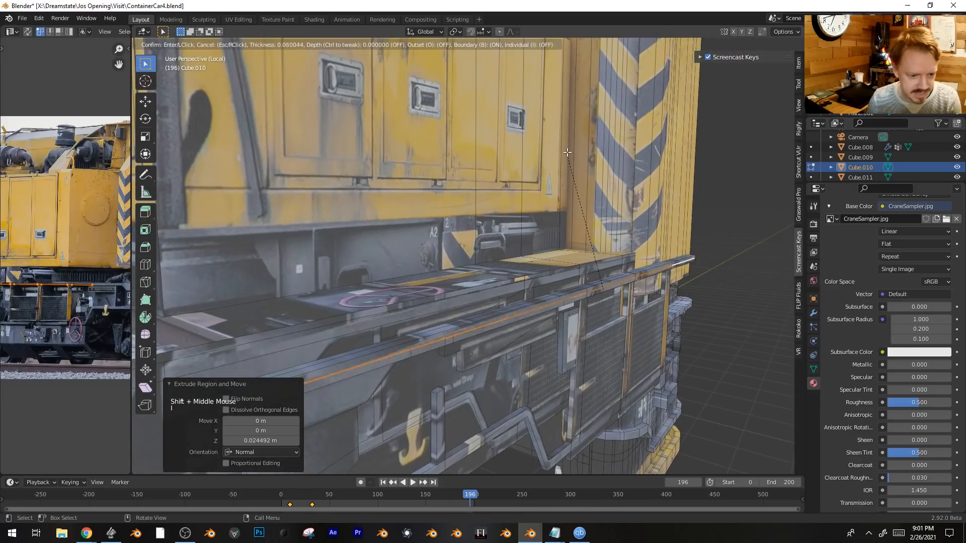
pyautogui.click(568, 156)
pyautogui.press('e')
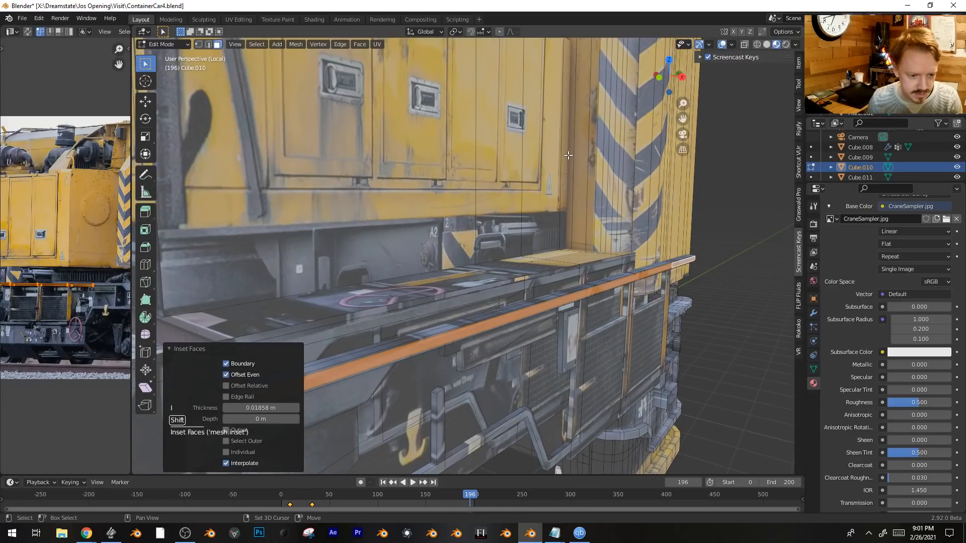
pyautogui.click(565, 166)
pyautogui.moveTo(560, 177); pyautogui.dragTo(553, 141, button='middle')
# Select the posts and lower beam framing the two grilles and extrude them outward by about 0.02 m.
pyautogui.moveTo(586, 201); pyautogui.dragTo(531, 212, button='middle')
pyautogui.click(467, 213)
pyautogui.click(452, 202)
pyautogui.keyDown('shift'); pyautogui.click(457, 173); pyautogui.keyUp('shift')
pyautogui.keyDown('shift'); pyautogui.click(334, 163); pyautogui.keyUp('shift')
pyautogui.keyDown('shift'); pyautogui.click(330, 231); pyautogui.keyUp('shift')
pyautogui.keyDown('shift'); pyautogui.click(340, 287); pyautogui.keyUp('shift')
pyautogui.keyDown('shift'); pyautogui.click(390, 288); pyautogui.keyUp('shift')
pyautogui.keyDown('shift'); pyautogui.click(447, 286); pyautogui.keyUp('shift')
pyautogui.keyDown('shift'); pyautogui.click(503, 283); pyautogui.keyUp('shift')
pyautogui.keyDown('shift'); pyautogui.click(578, 283); pyautogui.keyUp('shift')
pyautogui.keyDown('shift'); pyautogui.click(568, 240); pyautogui.keyUp('shift')
pyautogui.keyDown('shift'); pyautogui.moveTo(569, 240); pyautogui.dragTo(702, 290, button='middle'); pyautogui.keyUp('shift')
pyautogui.press('e')
# Inset the grille frame faces by about 0.039 m and extrude them about 0.024 m inward.
pyautogui.press('i')
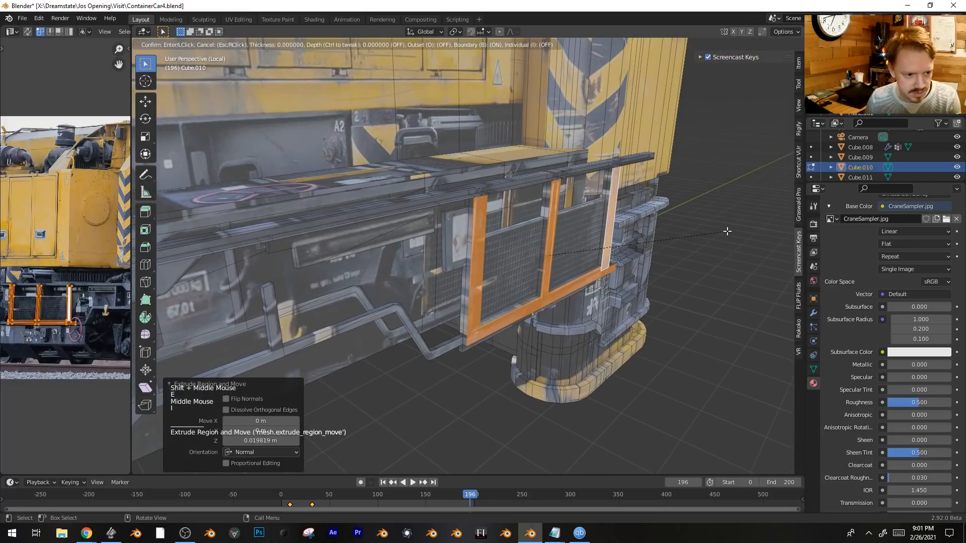
pyautogui.click(724, 232)
pyautogui.press('e')
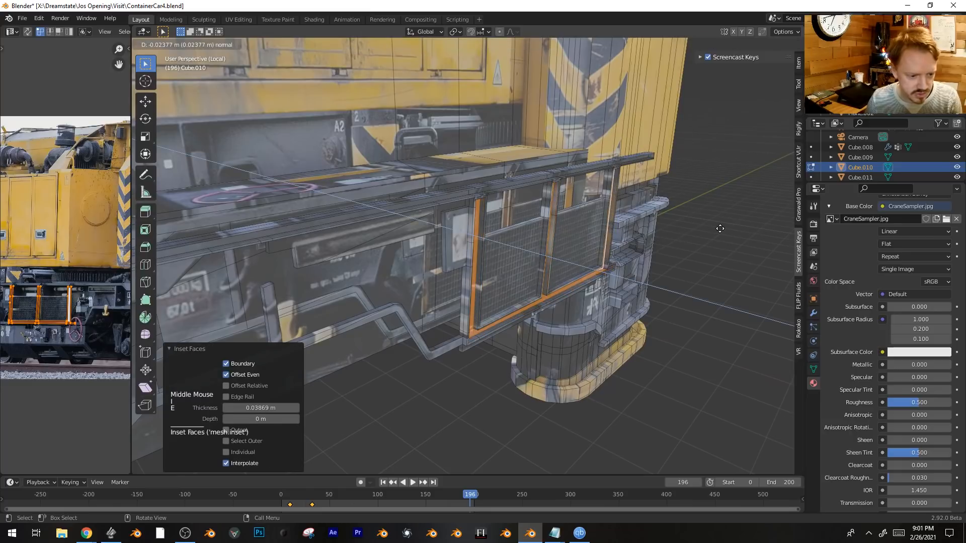
pyautogui.click(721, 228)
pyautogui.moveTo(720, 228); pyautogui.dragTo(680, 238, button='middle')
# Extrude the bent lower beam, its stepped end and the short upright post outward.
pyautogui.keyDown('shift'); pyautogui.moveTo(408, 246); pyautogui.dragTo(509, 229, button='middle'); pyautogui.keyUp('shift')
pyautogui.click(409, 260)
pyautogui.keyDown('shift'); pyautogui.click(357, 266); pyautogui.keyUp('shift')
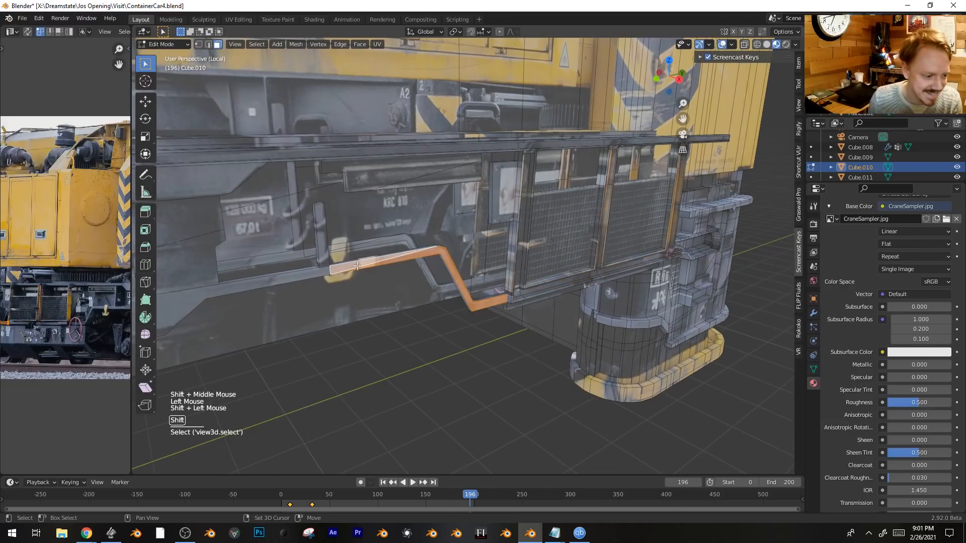
pyautogui.keyDown('shift'); pyautogui.click(326, 252); pyautogui.keyUp('shift')
pyautogui.hotkey('ctrl', 'z')
pyautogui.keyDown('shift'); pyautogui.click(320, 236); pyautogui.keyUp('shift')
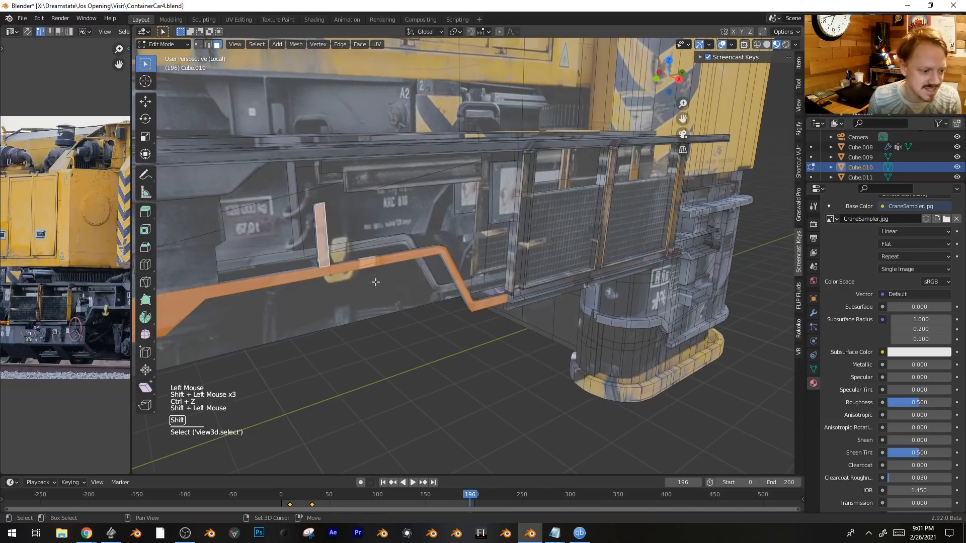
pyautogui.keyDown('shift'); pyautogui.moveTo(320, 236); pyautogui.dragTo(490, 287, button='middle'); pyautogui.keyUp('shift')
pyautogui.press('e')
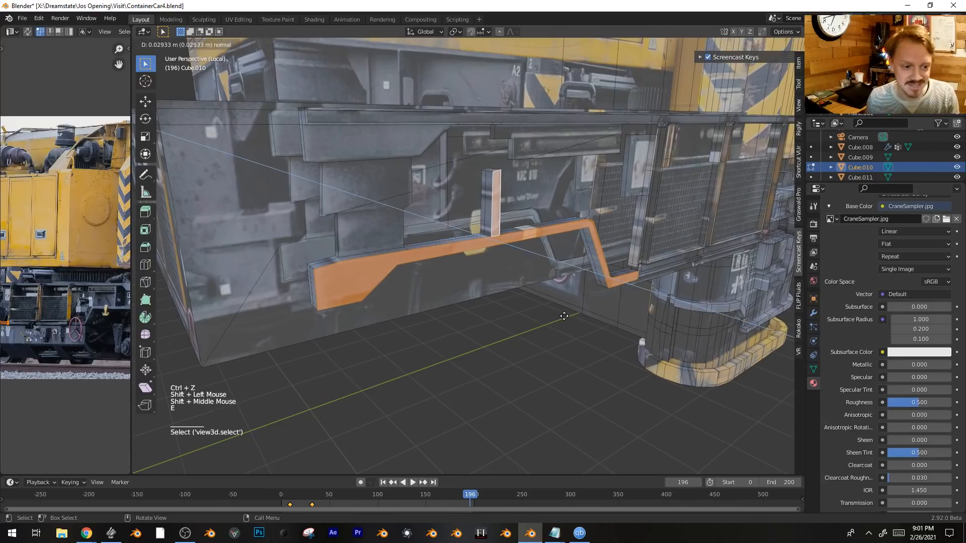
pyautogui.click(535, 147)
# Inset the horizontal bar beside the label plate by about 0.023 m and extrude it about 0.009 m inward.
pyautogui.click(535, 147)
pyautogui.keyDown('shift'); pyautogui.moveTo(535, 147); pyautogui.dragTo(589, 170, button='middle'); pyautogui.keyUp('shift')
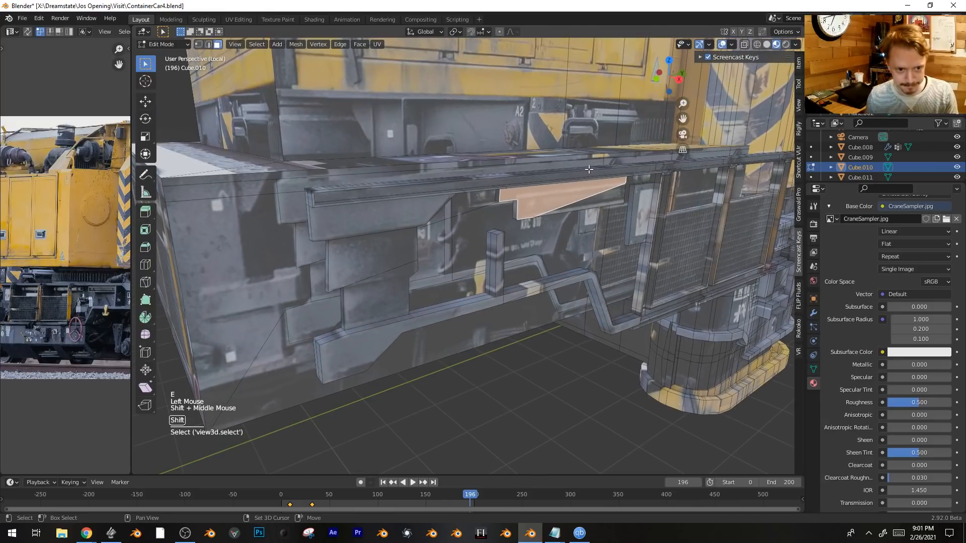
pyautogui.press('i')
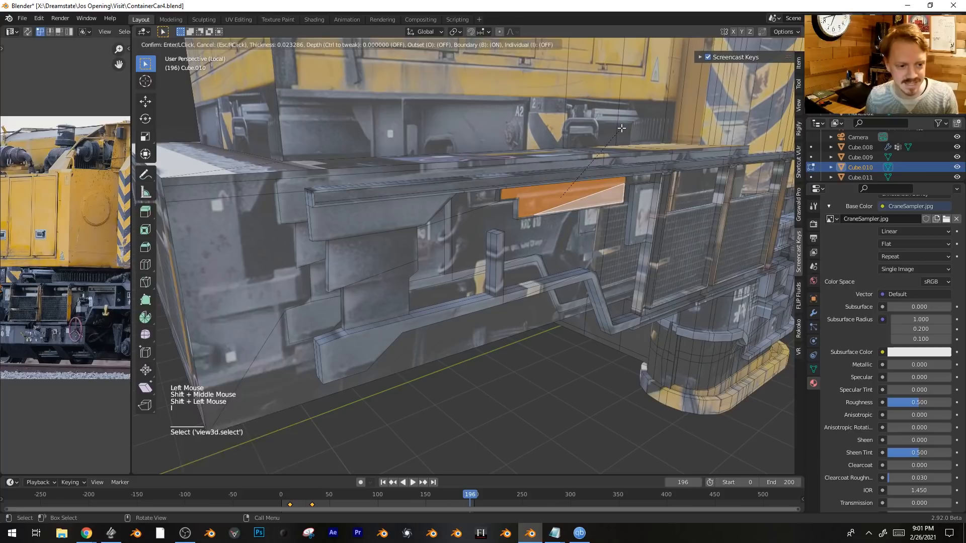
pyautogui.click(621, 128)
pyautogui.press('e')
pyautogui.click(618, 125)
pyautogui.moveTo(619, 126); pyautogui.dragTo(624, 201, button='middle')
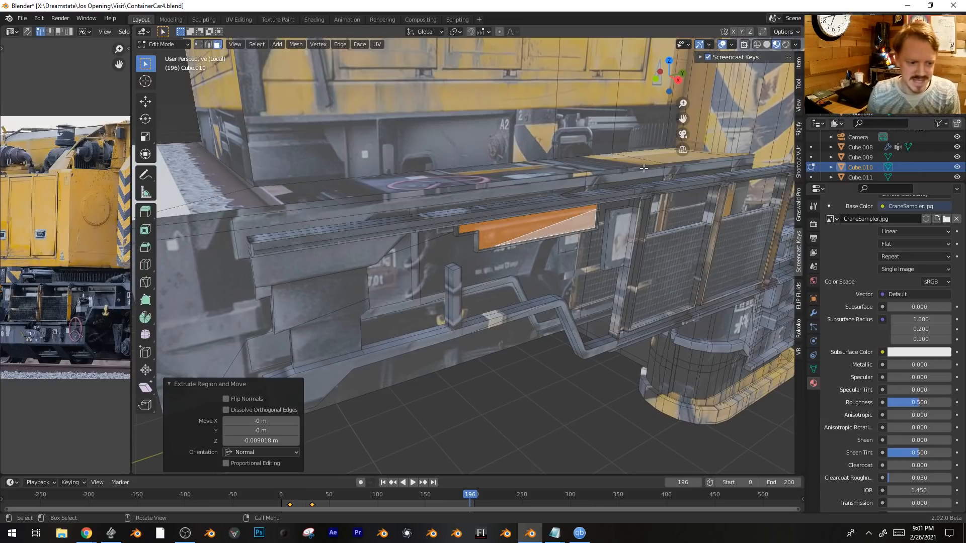
pyautogui.keyDown('shift'); pyautogui.moveTo(454, 280); pyautogui.dragTo(441, 297, button='middle'); pyautogui.keyUp('shift')
pyautogui.click(377, 255)
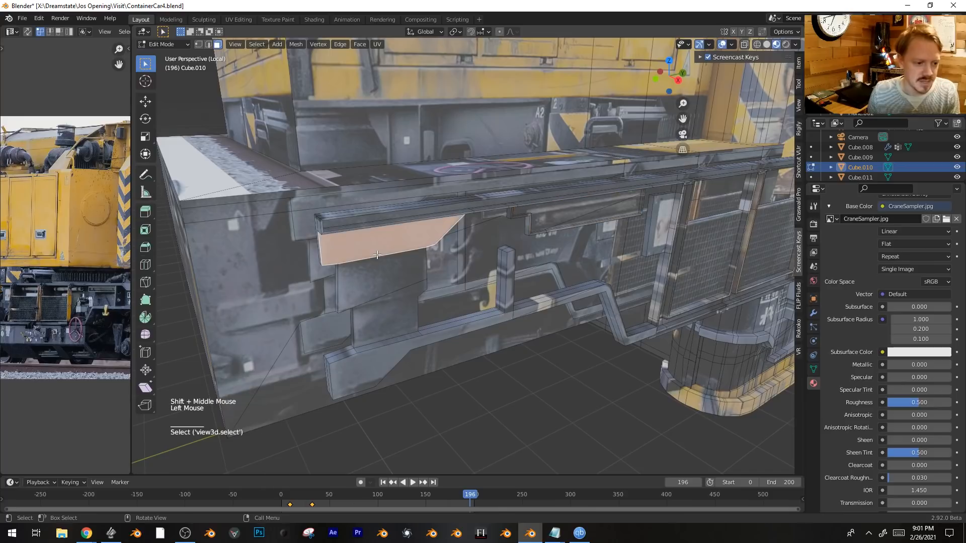
pyautogui.keyDown('shift'); pyautogui.moveTo(378, 255); pyautogui.dragTo(506, 252, button='middle'); pyautogui.keyUp('shift')
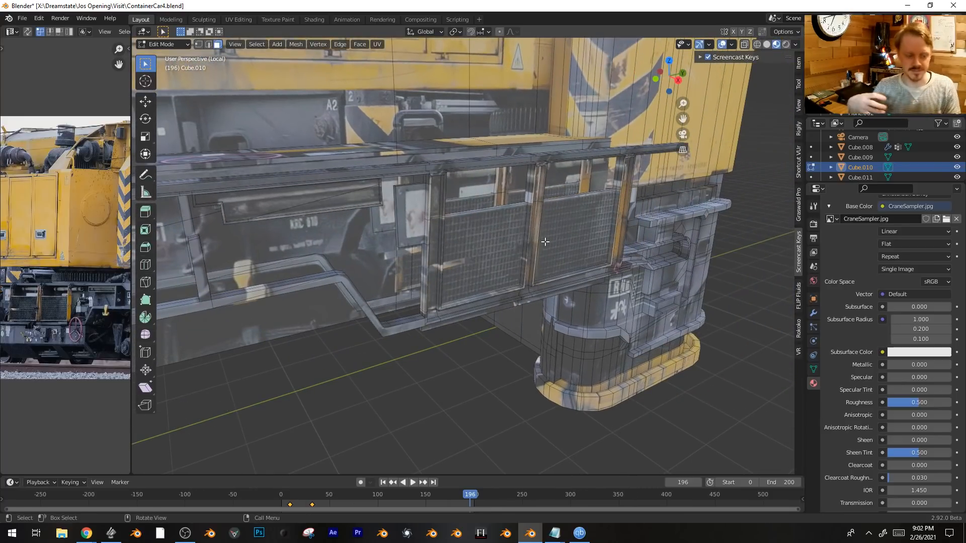
pyautogui.keyDown('shift'); pyautogui.moveTo(545, 241); pyautogui.dragTo(634, 231, button='middle'); pyautogui.keyUp('shift')
pyautogui.click(432, 179)
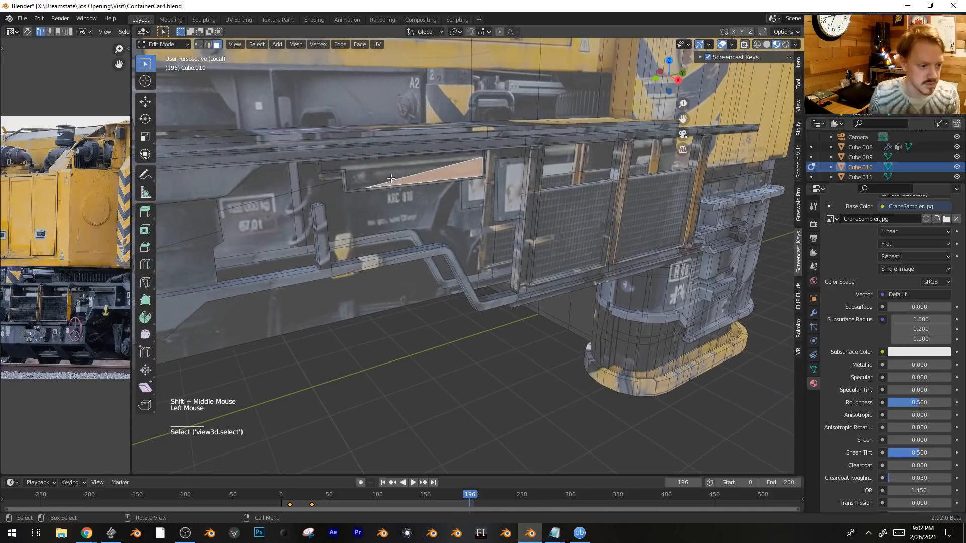
pyautogui.keyDown('shift'); pyautogui.click(391, 166); pyautogui.keyUp('shift')
# Knife-cut a strip along the bottom of the lower beam's stepped end and extrude it.
pyautogui.keyDown('shift'); pyautogui.moveTo(411, 164); pyautogui.dragTo(533, 176, button='middle'); pyautogui.keyUp('shift')
pyautogui.scroll(-4, 518, 158)
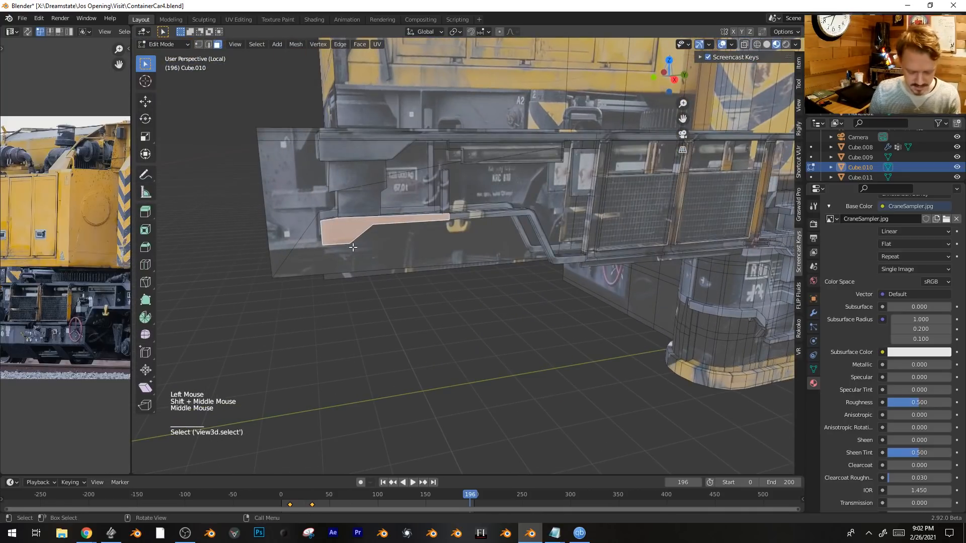
pyautogui.press('k')
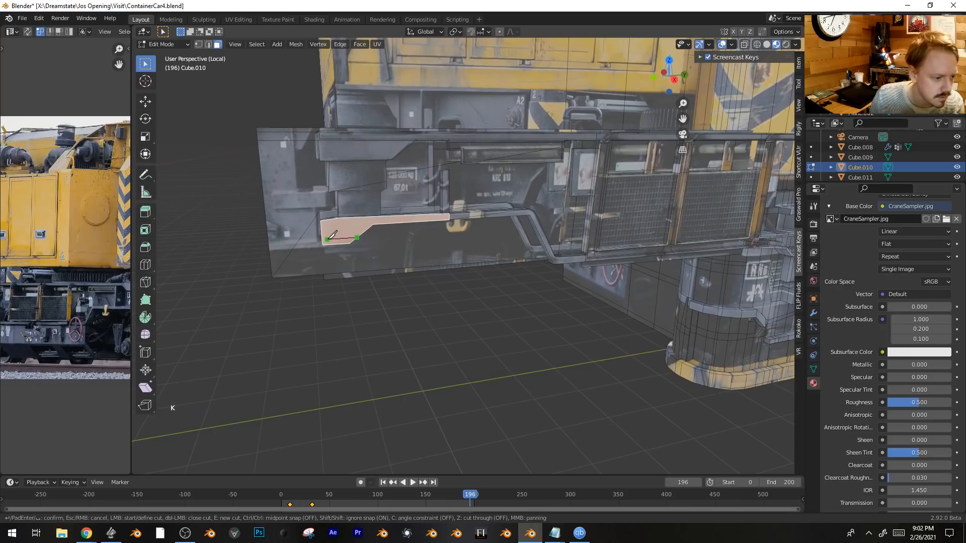
pyautogui.click(325, 221)
pyautogui.press('Return')
pyautogui.press('3')
pyautogui.click(328, 242)
pyautogui.moveTo(332, 265); pyautogui.dragTo(367, 280, button='middle')
pyautogui.press('e')
pyautogui.click(369, 282)
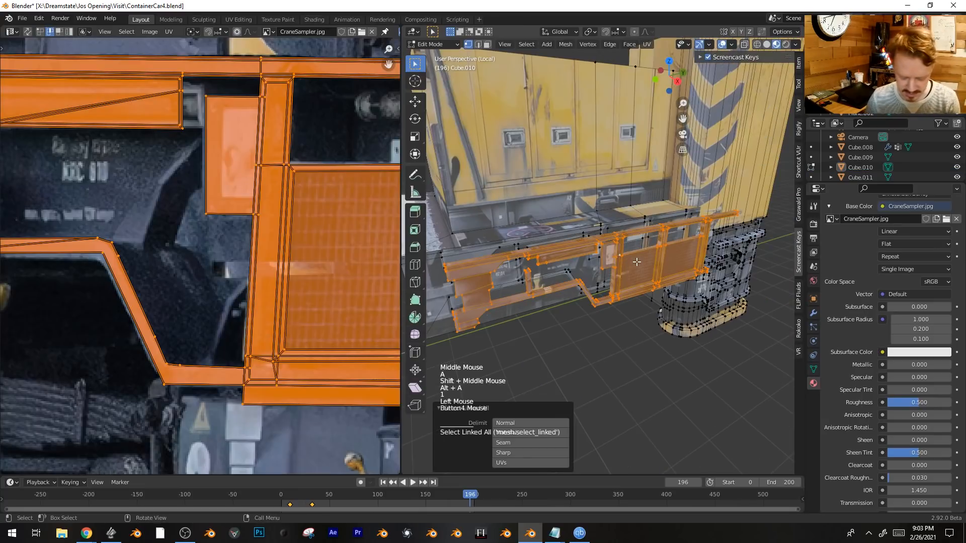
# Separate the selected frame geometry into its own object and isolate it in local view.
pyautogui.press('p')
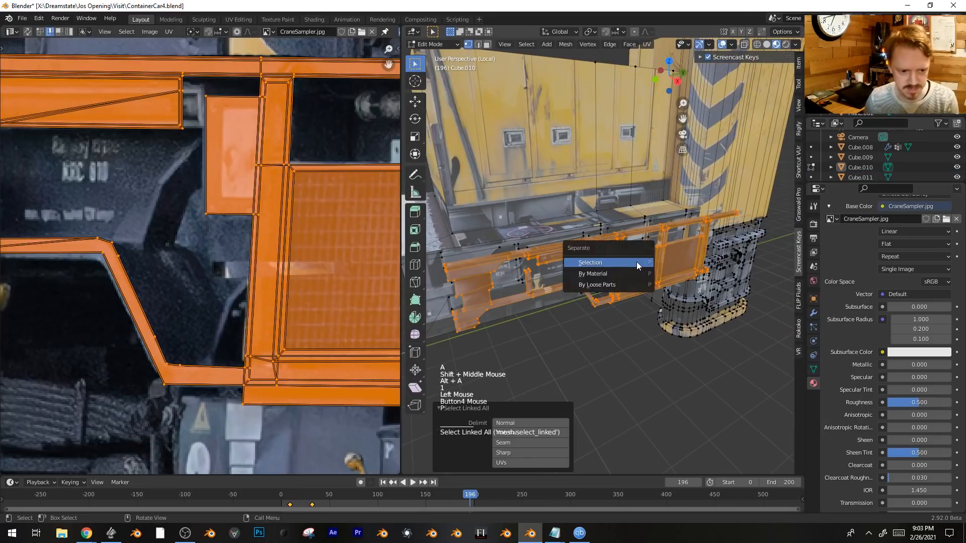
pyautogui.click(629, 261)
pyautogui.press('Tab')
pyautogui.click(620, 264)
pyautogui.press('g')
pyautogui.keyDown('shift'); pyautogui.moveTo(614, 371); pyautogui.dragTo(608, 237, button='middle'); pyautogui.keyUp('shift')
pyautogui.press('g')
pyautogui.rightClick(614, 318)
pyautogui.press('KP_Divide')
pyautogui.scroll(-2, 635, 326)
pyautogui.press('KP_Divide')
pyautogui.moveTo(635, 325); pyautogui.dragTo(669, 265, button='middle')
# Open the separated frame for face editing and select the side face loops around the grille posts.
pyautogui.hotkey('alt', 'a')
pyautogui.scroll(2, 623, 296)
pyautogui.scroll(-3, 651, 283)
pyautogui.scroll(1, 619, 273)
pyautogui.scroll(3, 650, 249)
pyautogui.scroll(-1, 656, 272)
pyautogui.scroll(3, 660, 267)
pyautogui.click(630, 276)
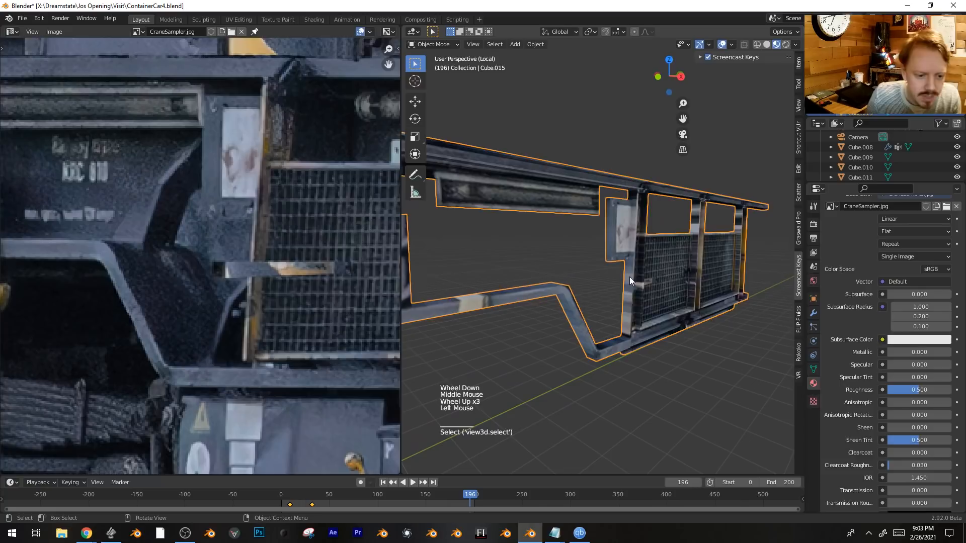
pyautogui.press('Tab')
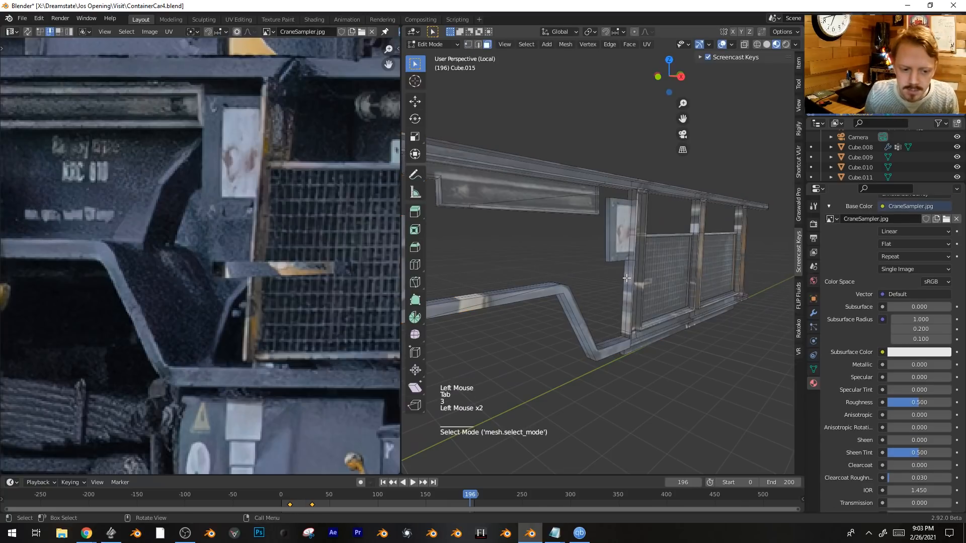
pyautogui.scroll(-5, 626, 278)
pyautogui.scroll(7, 626, 278)
pyautogui.moveTo(639, 279); pyautogui.dragTo(655, 280, button='middle')
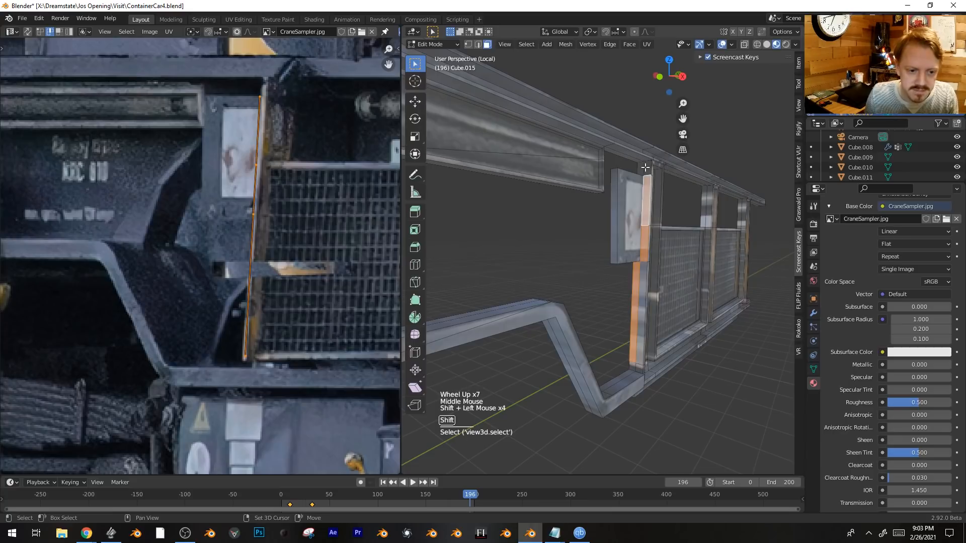
pyautogui.keyDown('alt'); pyautogui.keyDown('shift'); pyautogui.click(644, 288); pyautogui.keyUp('shift'); pyautogui.keyUp('alt')
# Add the remaining side faces of the rails, beams and plates to the selection and unwrap them.
pyautogui.moveTo(644, 289); pyautogui.dragTo(659, 301, button='middle')
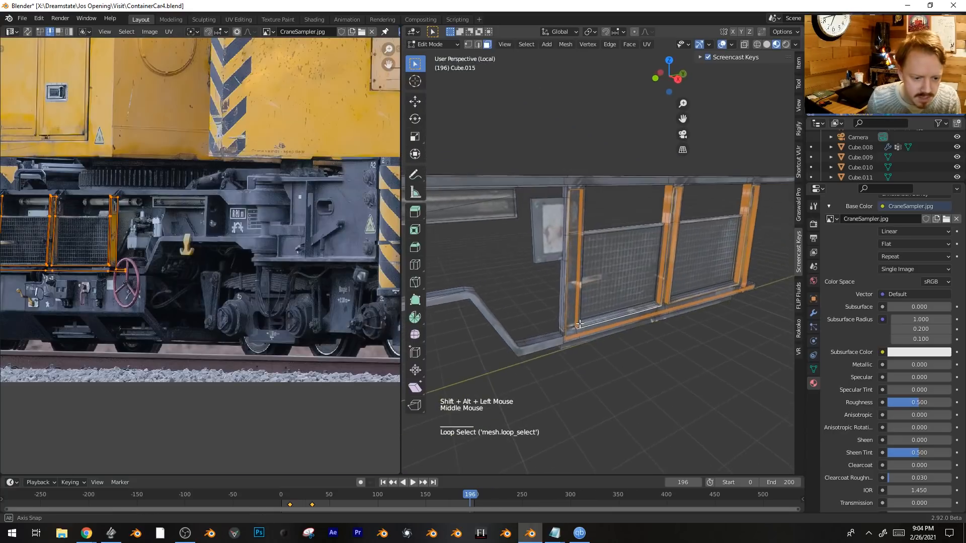
pyautogui.scroll(2, 665, 310)
pyautogui.keyDown('alt'); pyautogui.keyDown('shift'); pyautogui.click(664, 310); pyautogui.keyUp('shift'); pyautogui.keyUp('alt')
pyautogui.moveTo(664, 310); pyautogui.dragTo(609, 146, button='middle')
pyautogui.keyDown('alt'); pyautogui.keyDown('shift'); pyautogui.click(529, 182); pyautogui.keyUp('shift'); pyautogui.keyUp('alt')
pyautogui.scroll(-3, 529, 182)
pyautogui.keyDown('alt'); pyautogui.keyDown('shift'); pyautogui.click(587, 275); pyautogui.keyUp('shift'); pyautogui.keyUp('alt')
pyautogui.keyDown('shift'); pyautogui.click(560, 267); pyautogui.keyUp('shift')
pyautogui.scroll(5, 633, 201)
pyautogui.scroll(-5, 644, 257)
pyautogui.moveTo(644, 257); pyautogui.dragTo(624, 281, button='middle')
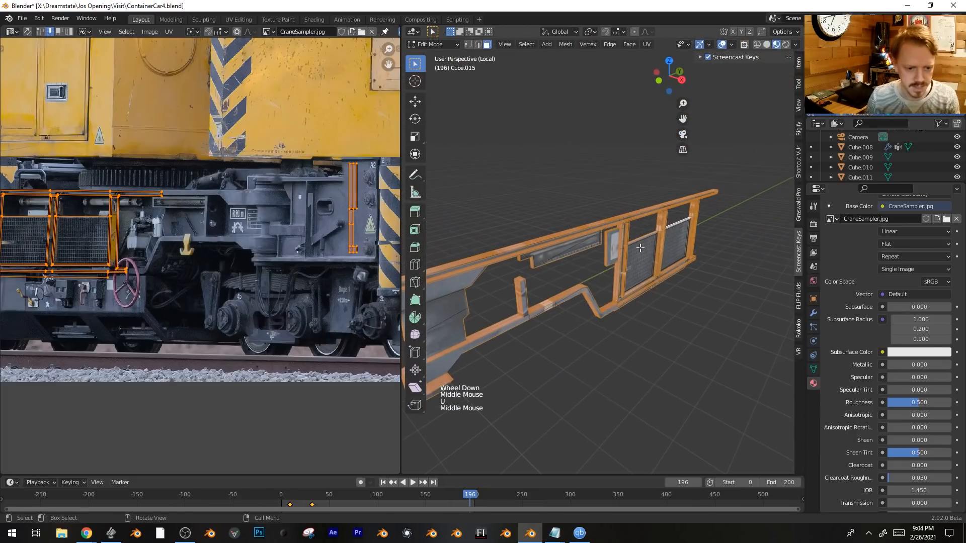
pyautogui.press('u')
pyautogui.click(616, 299)
# Move and rotate the new UV islands so they lie horizontally over the photo's dark undercarriage.
pyautogui.scroll(-6, 158, 207)
pyautogui.press('a')
pyautogui.press('g')
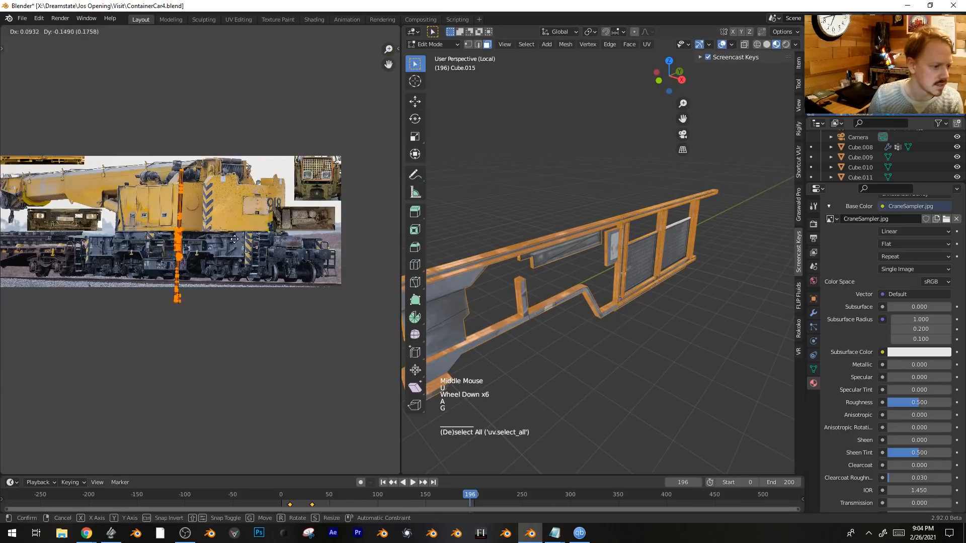
pyautogui.press('r')
pyautogui.click(250, 290)
pyautogui.scroll(4, 280, 211)
pyautogui.press('g')
pyautogui.click(264, 261)
# Scale down the side faces' UV islands to fit the dark undercarriage area, checking the texture on the frame.
pyautogui.press('s')
pyautogui.click(237, 256)
pyautogui.press('Tab')
pyautogui.moveTo(601, 276); pyautogui.dragTo(611, 275, button='middle')
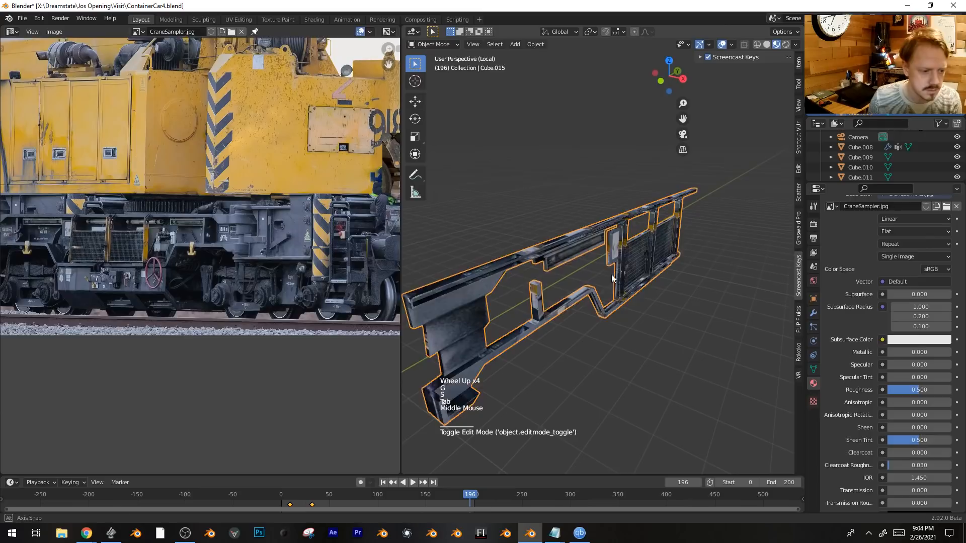
pyautogui.press('Tab')
pyautogui.scroll(1, 213, 285)
pyautogui.press('s')
pyautogui.click(244, 270)
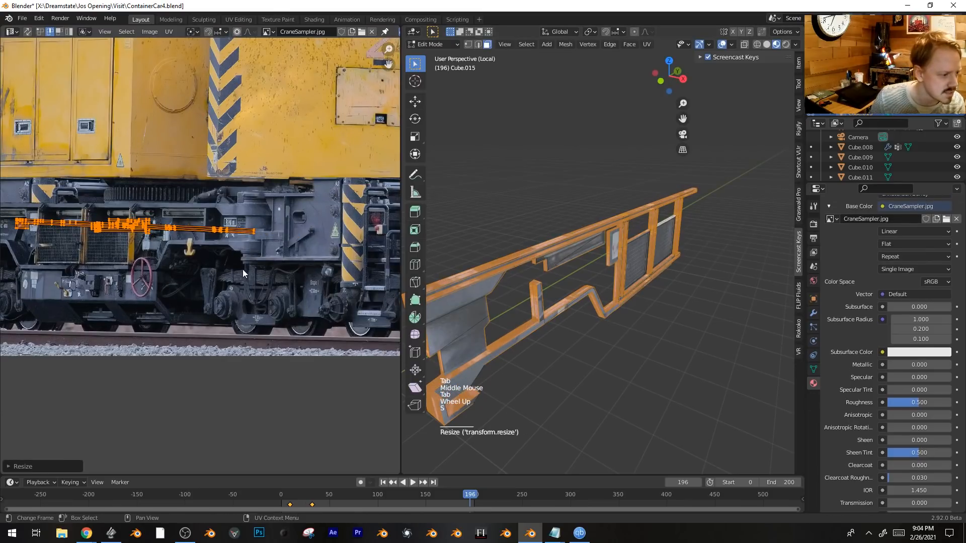
# Select only the denser half of the side faces' UV islands and scale it along the X axis.
pyautogui.keyDown('shift'); pyautogui.moveTo(183, 268); pyautogui.dragTo(251, 303, button='middle'); pyautogui.keyUp('shift')
pyautogui.hotkey('alt', 'a')
pyautogui.press('b')
pyautogui.moveTo(53, 232); pyautogui.dragTo(171, 317)
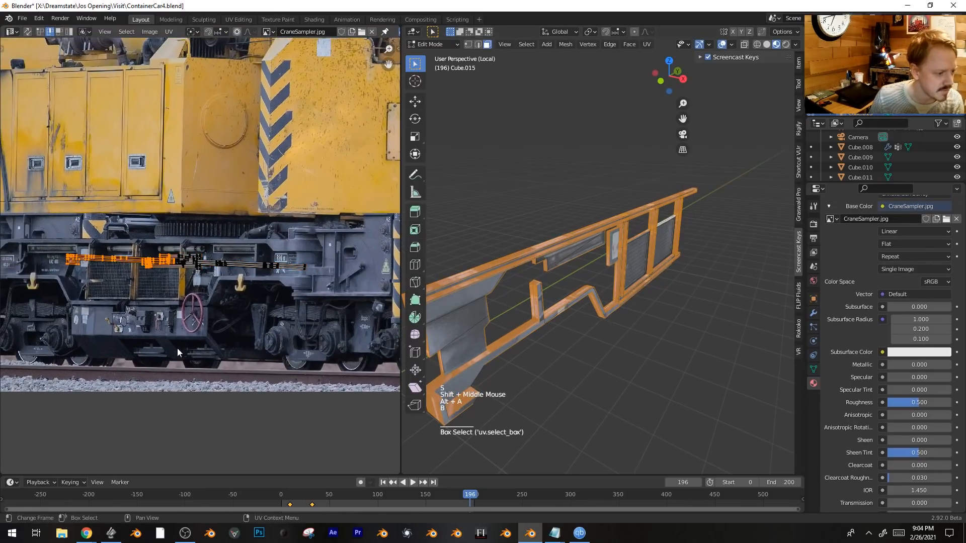
pyautogui.press('s')
pyautogui.press('x')
pyautogui.click(149, 218)
# Shift the selected UV islands along the X axis, then rotate and reposition them over the dark undercarriage.
pyautogui.press('g')
pyautogui.press('x')
pyautogui.click(288, 231)
pyautogui.press('r')
pyautogui.click(274, 233)
pyautogui.press('g')
pyautogui.click(277, 238)
# Select all the side faces' UV islands, rescale and reposition them on the photo's dark undercarriage, and check the whole frame in Object Mode.
pyautogui.press('a')
pyautogui.press('s')
pyautogui.click(306, 277)
pyautogui.keyDown('shift'); pyautogui.moveTo(302, 275); pyautogui.dragTo(217, 278, button='middle'); pyautogui.keyUp('shift')
pyautogui.press('g')
pyautogui.press('r')
pyautogui.press('s')
pyautogui.press('g')
pyautogui.click(311, 298)
pyautogui.press('s')
pyautogui.click(311, 298)
pyautogui.press('Tab')
pyautogui.moveTo(616, 264); pyautogui.dragTo(579, 252, button='middle')
pyautogui.scroll(-2, 580, 252)
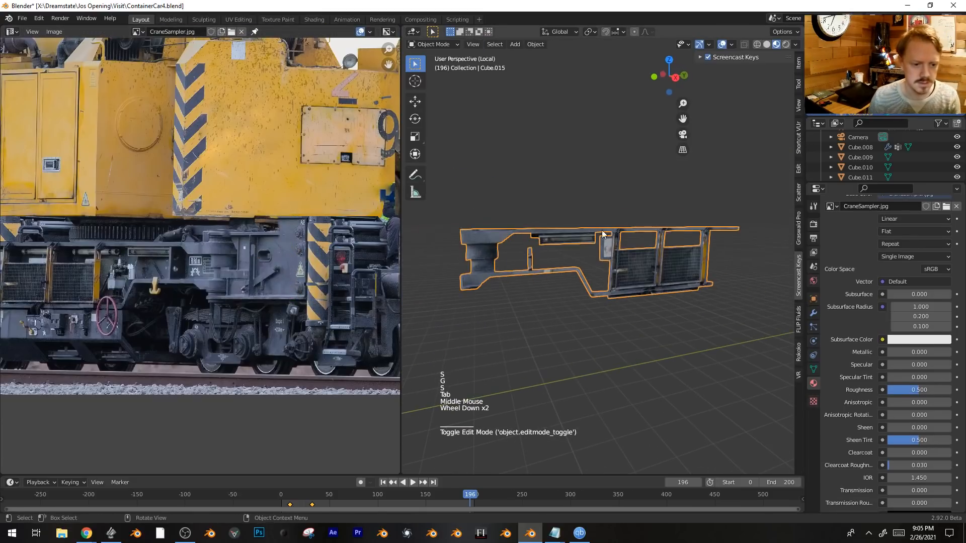
# Move the side frame's UVs on the crane texture and check how the mapping looks on the model.
pyautogui.press('Tab')
pyautogui.press('g')
pyautogui.press('Tab')
pyautogui.moveTo(578, 246); pyautogui.dragTo(626, 261, button='middle')
pyautogui.hotkey('alt', 'a')
pyautogui.moveTo(605, 264); pyautogui.dragTo(629, 263, button='middle')
pyautogui.scroll(4, 621, 259)
# Scale, rotate and move the side frame's UVs onto the narrow rusty vertical strip of the CraneSampler.jpg texture.
pyautogui.press('Tab')
pyautogui.scroll(-2, 276, 180)
pyautogui.keyDown('shift'); pyautogui.moveTo(277, 180); pyautogui.dragTo(340, 194, button='middle'); pyautogui.keyUp('shift')
pyautogui.keyDown('shift'); pyautogui.scroll(1, 339, 223); pyautogui.keyUp('shift')
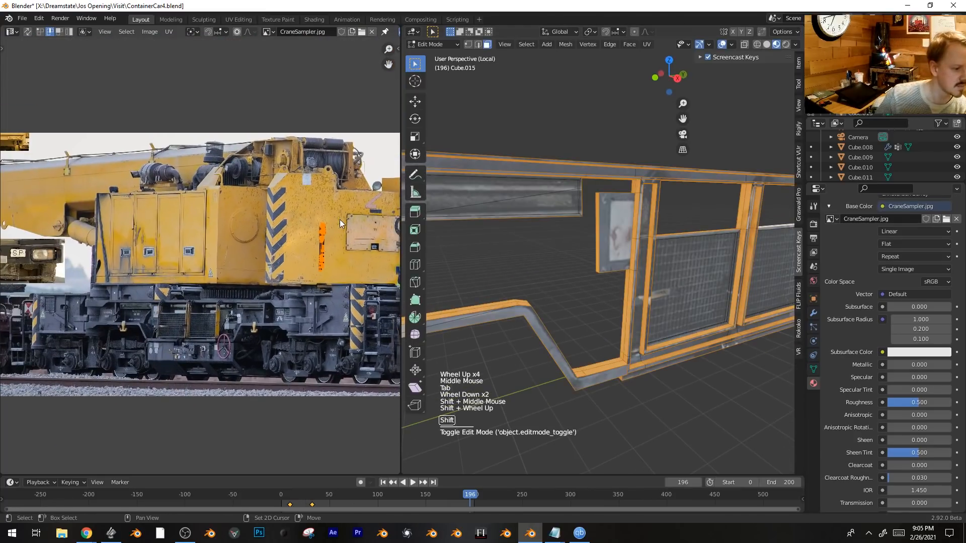
pyautogui.keyDown('shift'); pyautogui.moveTo(292, 235); pyautogui.dragTo(72, 233, button='middle'); pyautogui.keyUp('shift')
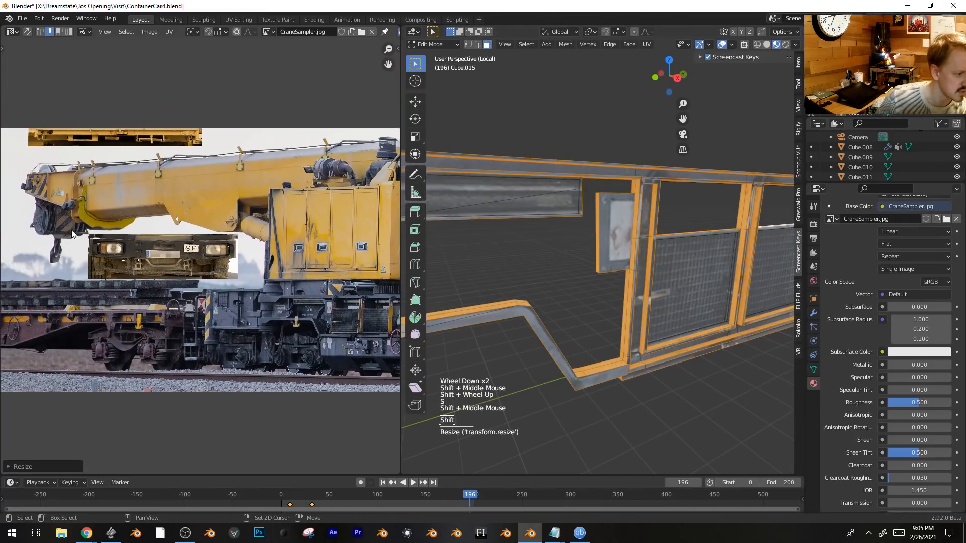
pyautogui.keyDown('shift'); pyautogui.moveTo(168, 179); pyautogui.dragTo(219, 161, button='middle'); pyautogui.keyUp('shift')
pyautogui.scroll(3, 219, 161)
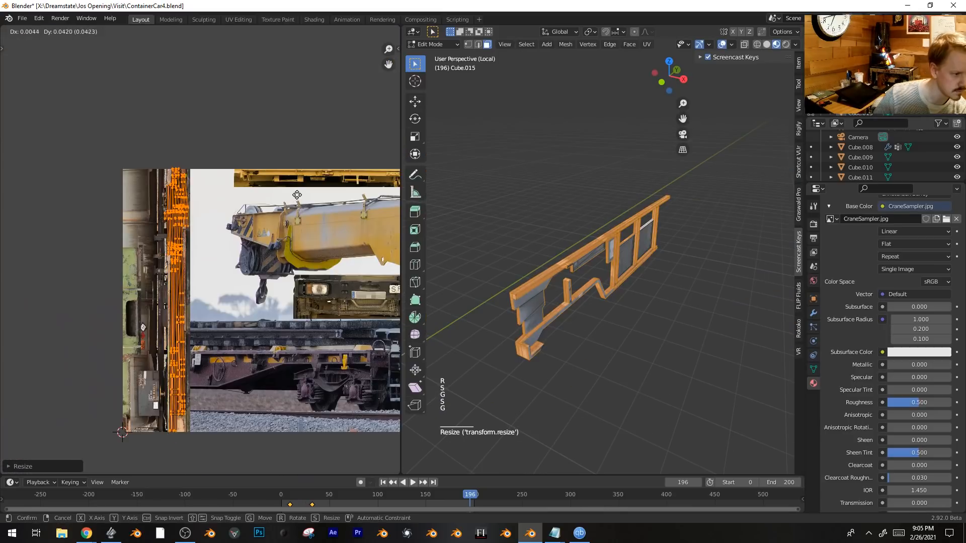
# Check the rusty mapping and move the frame's UVs onto the dark grimy strip beside the green panel.
pyautogui.press('Tab')
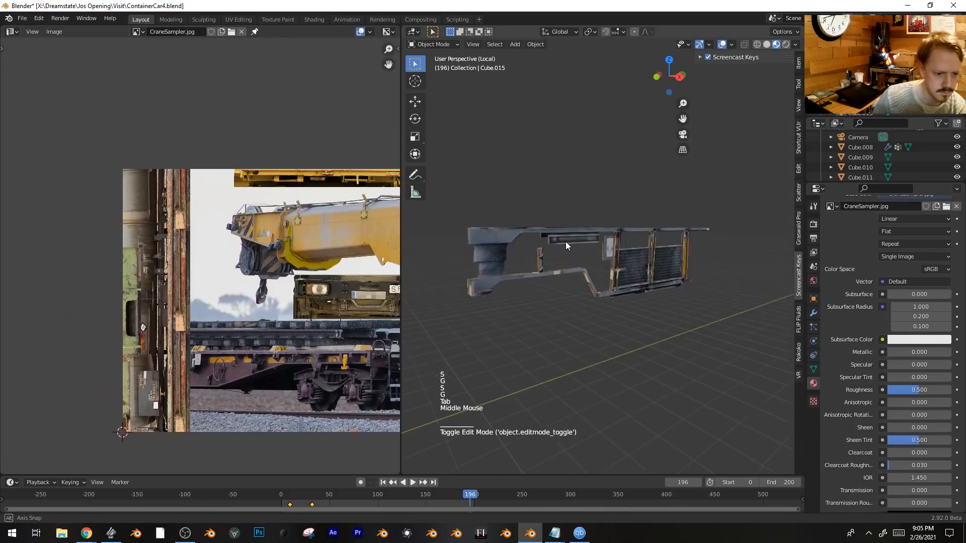
pyautogui.moveTo(629, 205); pyautogui.dragTo(599, 347, button='middle')
pyautogui.scroll(1, 294, 301)
pyautogui.press('Tab')
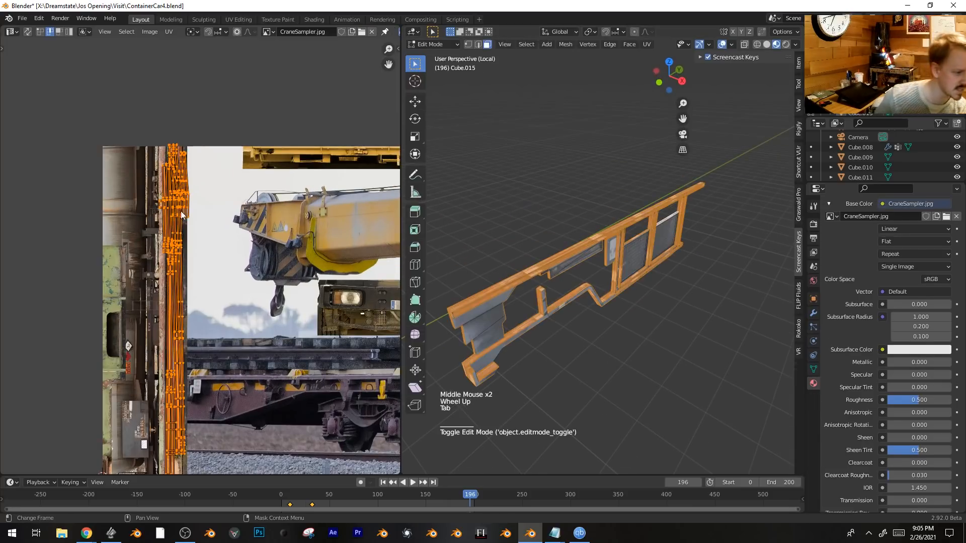
pyautogui.scroll(3, 207, 230)
pyautogui.keyDown('shift'); pyautogui.moveTo(196, 255); pyautogui.dragTo(293, 186, button='middle'); pyautogui.keyUp('shift')
pyautogui.press('g')
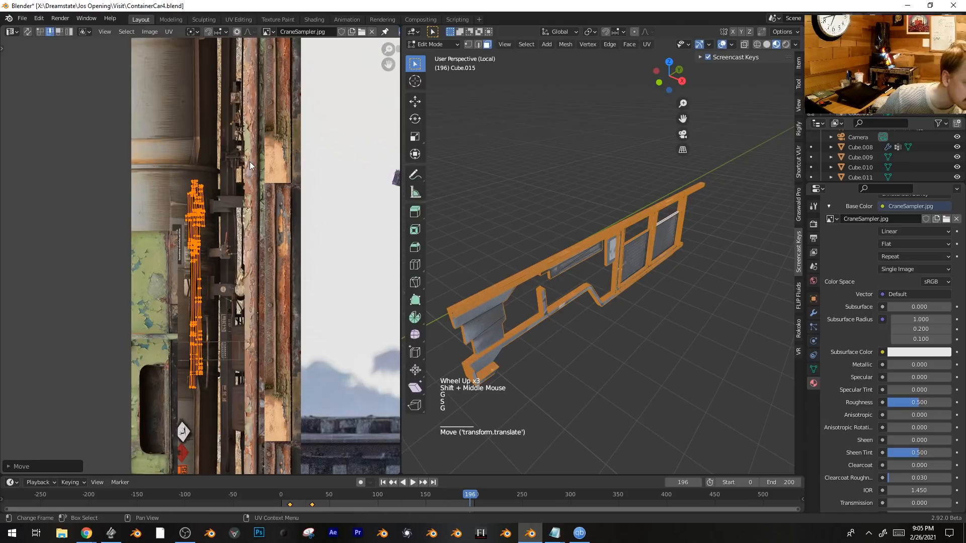
# Bevel the corner edges of the bent lower rail with 4 segments and a width of 0.0849 m.
pyautogui.press('Tab')
pyautogui.moveTo(583, 263); pyautogui.dragTo(580, 243, button='middle')
pyautogui.scroll(3, 578, 262)
pyautogui.press('Tab')
pyautogui.keyDown('alt'); pyautogui.click(560, 297); pyautogui.keyUp('alt')
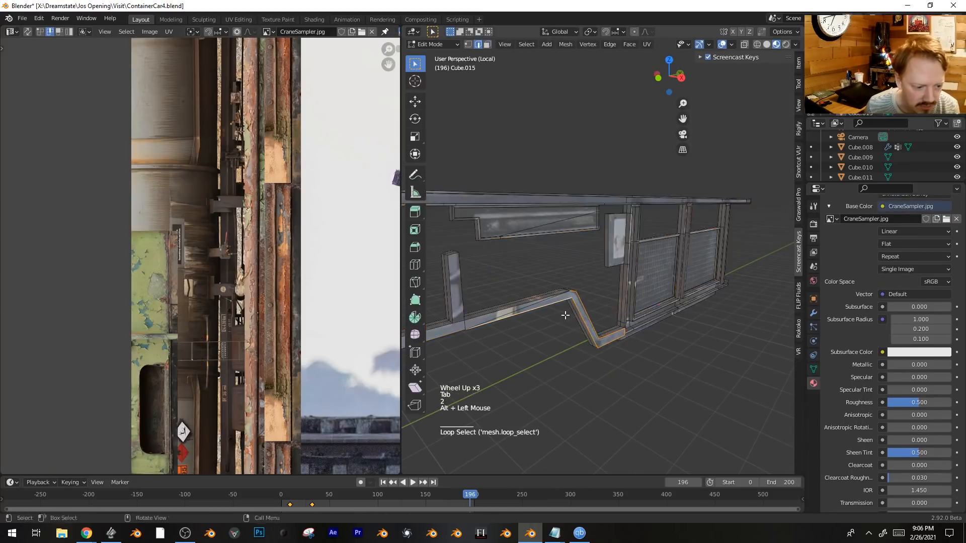
pyautogui.moveTo(565, 312); pyautogui.dragTo(585, 282, button='middle')
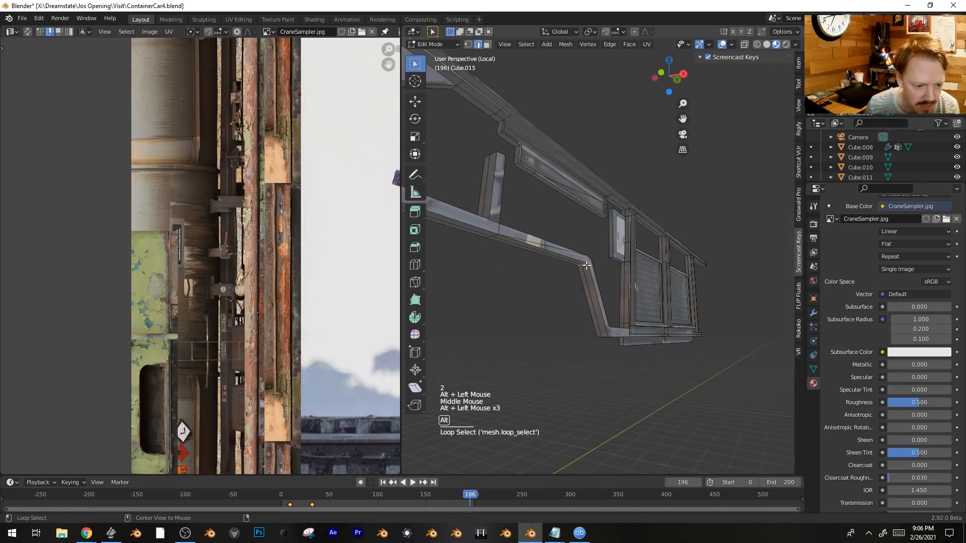
pyautogui.scroll(3, 617, 266)
pyautogui.click(651, 258)
pyautogui.moveTo(608, 263); pyautogui.dragTo(510, 299, button='middle')
pyautogui.scroll(-2, 553, 297)
pyautogui.keyDown('shift'); pyautogui.moveTo(623, 291); pyautogui.dragTo(697, 312, button='middle'); pyautogui.keyUp('shift')
pyautogui.moveTo(696, 311); pyautogui.dragTo(684, 348, button='middle')
pyautogui.scroll(2, 683, 348)
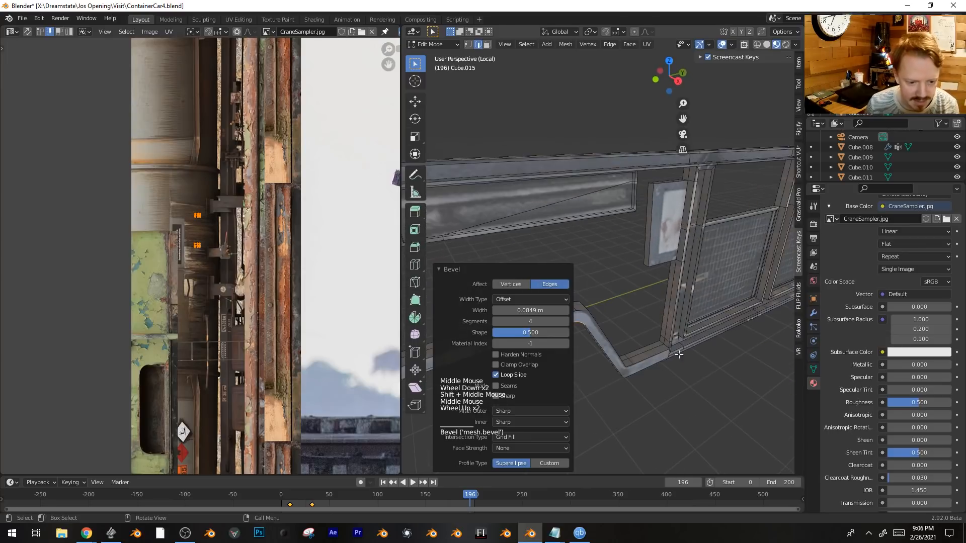
# Dissolve the surplus edges where the lower rail meets the grille post and finish editing the frame.
pyautogui.keyDown('alt'); pyautogui.click(666, 346); pyautogui.keyUp('alt')
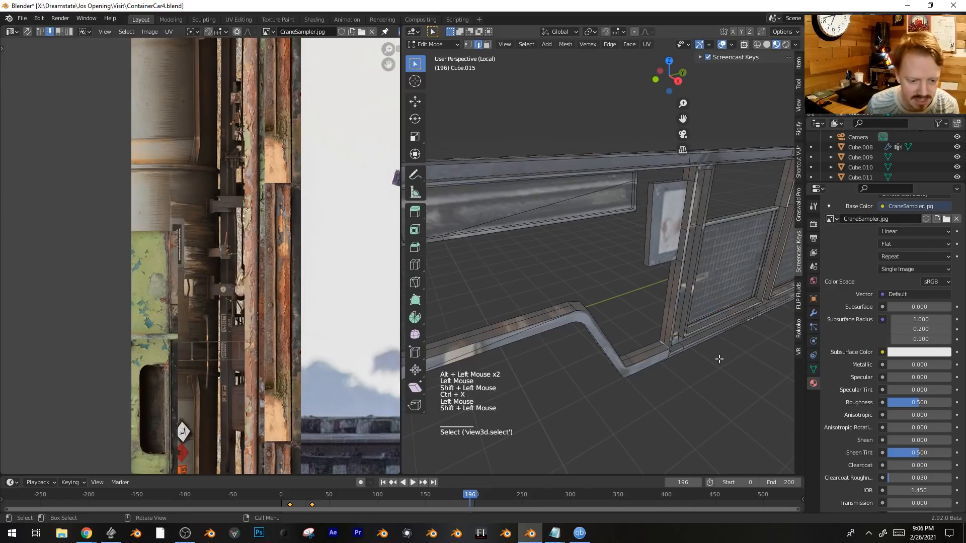
pyautogui.click(735, 356)
pyautogui.press('Tab')
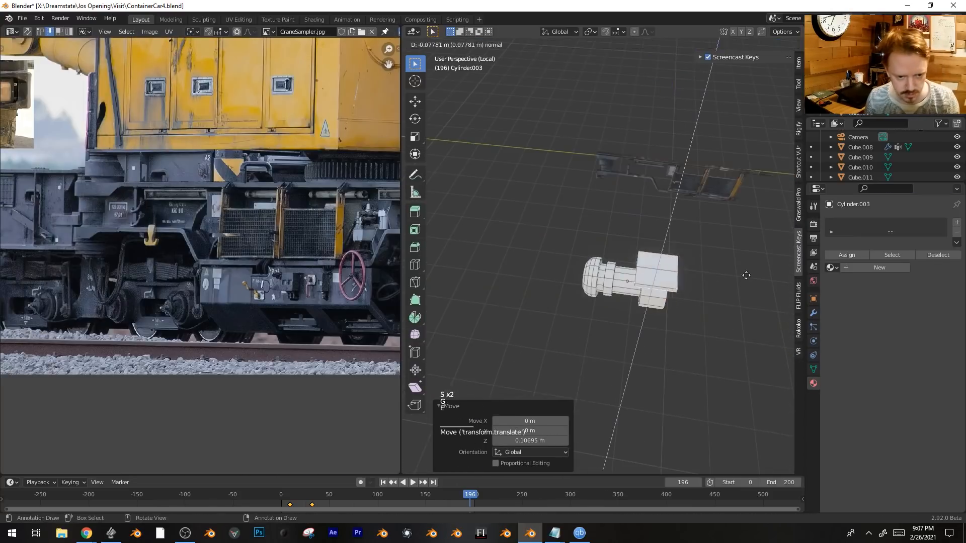
# Extrude faces of the cylinder part's block into an L-shaped mounting bracket, raising its upright plate 0.20203 m.
pyautogui.click(684, 242)
pyautogui.press('3')
pyautogui.press('e')
pyautogui.press('e')
pyautogui.press('e')
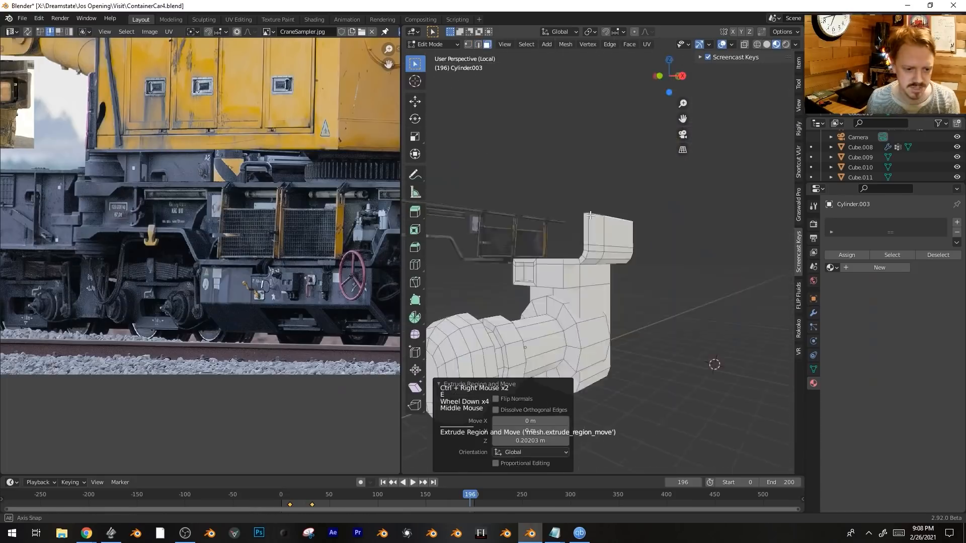
# Bevel the bracket's bend and add a hexagonal bolt on its upright plate, rotated 90° about Y.
pyautogui.hotkey('ctrl', 'b')
pyautogui.press('3')
pyautogui.hotkey('shift', 'a')
pyautogui.press('r')
pyautogui.hotkey('shift', 's')
pyautogui.hotkey('shift', 'a')
pyautogui.click(617, 228)
pyautogui.press('r')
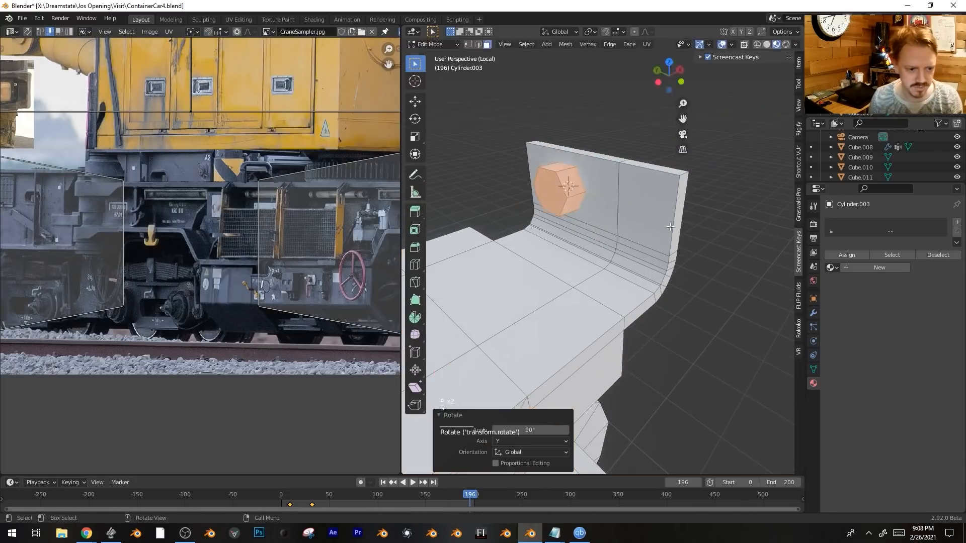
# Shape the bolt head by scaling its edge loop and extruding it.
pyautogui.press('2')
pyautogui.keyDown('alt'); pyautogui.click(592, 151); pyautogui.keyUp('alt')
pyautogui.press('s')
pyautogui.press('e')
pyautogui.press('Tab')
pyautogui.press('Tab')
pyautogui.press('2')
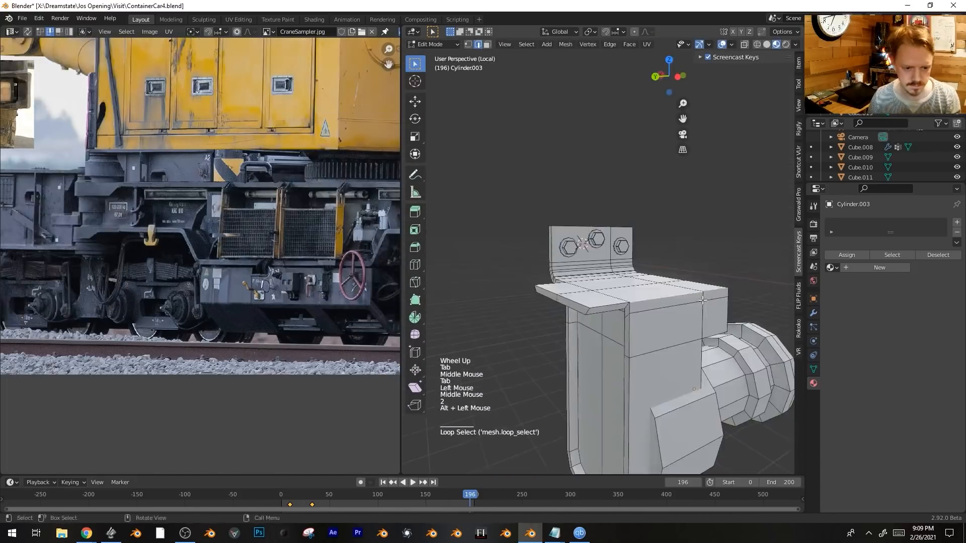
# Add loop cuts to the block under the bracket and select the neighbouring faces.
pyautogui.moveTo(648, 301); pyautogui.dragTo(578, 266, button='middle')
pyautogui.hotkey('ctrl', 'r')
pyautogui.press('3')
pyautogui.click(573, 270)
pyautogui.keyDown('shift'); pyautogui.click(601, 279); pyautogui.keyUp('shift')
pyautogui.hotkey('ctrl', 'r')
# Grow the selection on the block and scale it with the Y axis excluded.
pyautogui.press('Tab')
pyautogui.press('ctrl+KP_Add')
pyautogui.press('s')
pyautogui.press('ctrl+KP_Add')
pyautogui.press('s')
pyautogui.hotkey('shift', 'y')
# Extrude and scale the selected faces of the part and cut another edge loop beside them.
pyautogui.click(638, 64)
pyautogui.moveTo(649, 282)
pyautogui.mouseDown(button='middle')
pyautogui.moveTo(625, 306)
pyautogui.moveTo(646, 274)
pyautogui.mouseUp(button='middle')
pyautogui.press('e')
pyautogui.press('s')
pyautogui.keyDown('shift'); pyautogui.click(619, 280); pyautogui.keyUp('shift')
pyautogui.hotkey('ctrl', 'r')
pyautogui.press('3')
pyautogui.keyDown('alt'); pyautogui.click(650, 274); pyautogui.keyUp('alt')
# Select the edge loops around the round housing behind the cylinder and bevel them.
pyautogui.press('Tab')
pyautogui.scroll(-5, 688, 308)
pyautogui.press('Tab')
pyautogui.press('2')
pyautogui.moveTo(649, 347); pyautogui.dragTo(604, 322, button='middle')
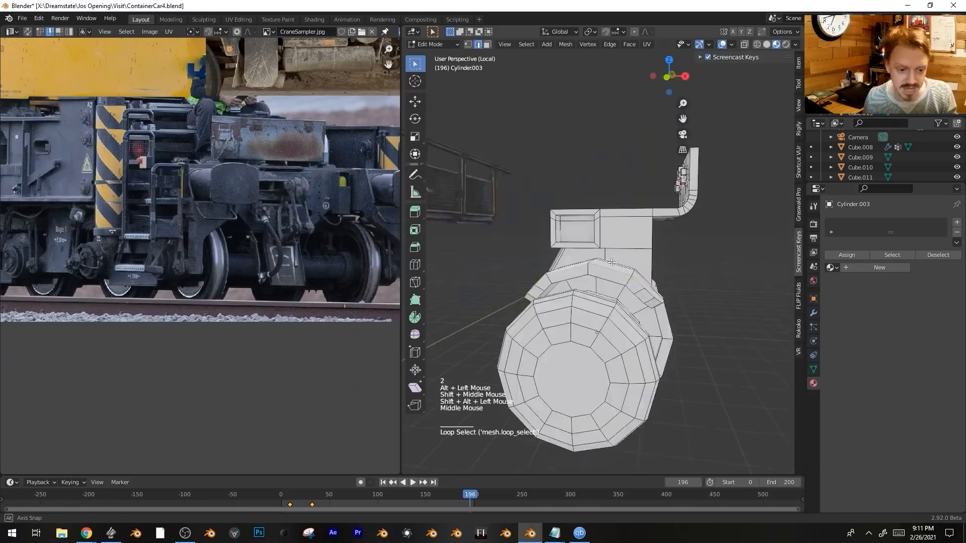
pyautogui.keyDown('alt'); pyautogui.keyDown('shift'); pyautogui.click(590, 302); pyautogui.keyUp('shift'); pyautogui.keyUp('alt')
pyautogui.hotkey('ctrl', 'b')
# Try a 3-segment bevel on the lengthwise edges of the round housing and undo it.
pyautogui.press('Tab')
pyautogui.moveTo(688, 286); pyautogui.dragTo(725, 262, button='middle')
pyautogui.press('Tab')
pyautogui.hotkey('ctrl', 'b')
pyautogui.hotkey('ctrl', 'b')
pyautogui.click(709, 330)
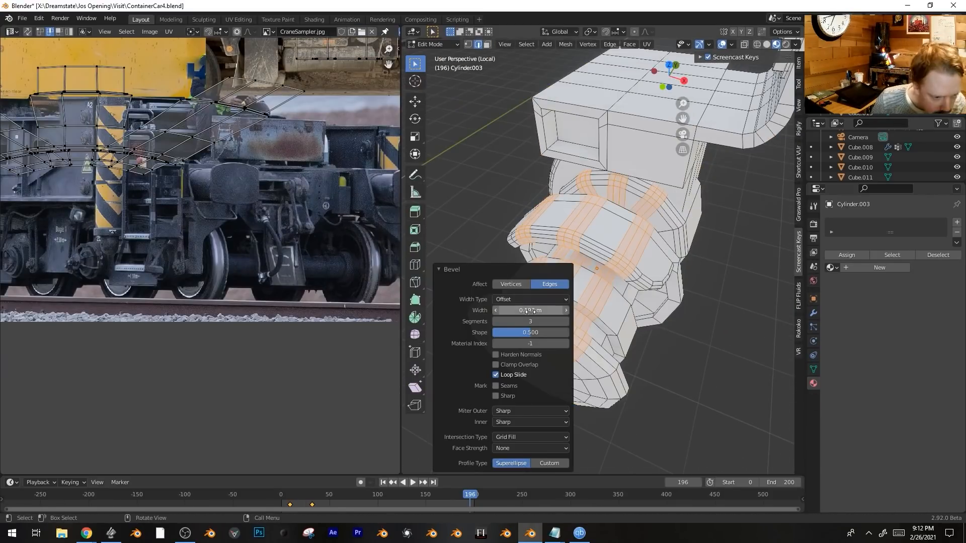
pyautogui.click(531, 299)
pyautogui.moveTo(613, 221); pyautogui.dragTo(671, 237, button='middle')
pyautogui.hotkey('ctrl', 'z')
# Turn on Auto Smooth at 30° for the cylinder part and bevel its selected edge loops.
pyautogui.keyDown('alt'); pyautogui.keyDown('shift'); pyautogui.click(648, 302); pyautogui.keyUp('shift'); pyautogui.keyUp('alt')
pyautogui.press('Tab')
pyautogui.click(813, 369)
pyautogui.click(881, 409)
pyautogui.press('Tab')
pyautogui.hotkey('ctrl', 'b')
pyautogui.press('Tab')
# Select a complete linked bolt in top view and duplicate it onto the mounting plate.
pyautogui.press('Tab')
pyautogui.press('KP_7')
pyautogui.hotkey('ctrl', 'l')
pyautogui.hotkey('shift', 'd')
# Select the faces along the middle of the mounting plate's top and inset them.
pyautogui.scroll(2, 654, 196)
pyautogui.press('3')
pyautogui.click(548, 216)
pyautogui.keyDown('shift'); pyautogui.click(625, 174); pyautogui.keyUp('shift')
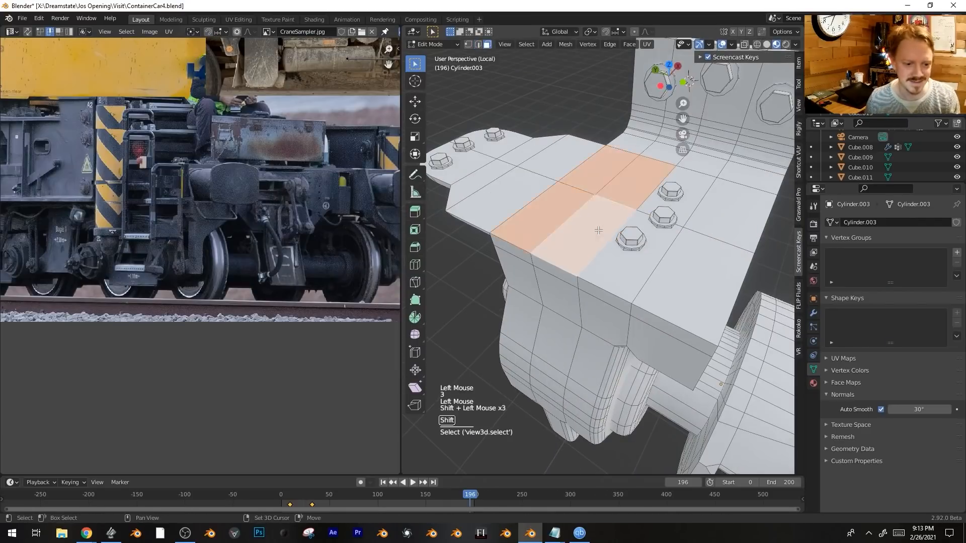
pyautogui.keyDown('shift'); pyautogui.click(663, 249); pyautogui.keyUp('shift')
pyautogui.press('i')
pyautogui.press('Tab')
pyautogui.scroll(-8, 662, 221)
pyautogui.press('Tab')
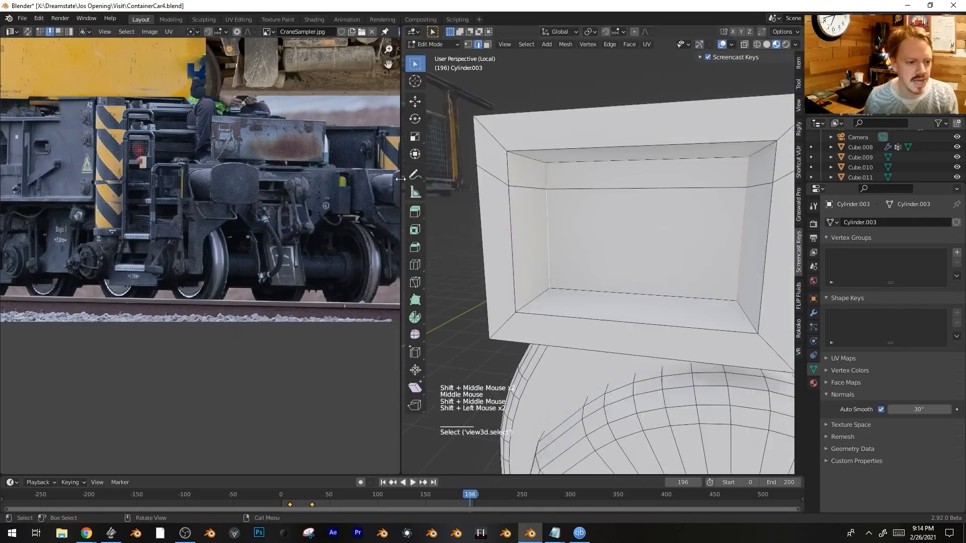
# Enlarge the 3D view and inset the selected faces of the rectangular recess.
pyautogui.moveTo(401, 251); pyautogui.dragTo(226, 251)
pyautogui.press('3')
pyautogui.press('c')
pyautogui.press('i')
# Bevel the selected edges around the rectangular recess.
pyautogui.moveTo(587, 196); pyautogui.dragTo(503, 212, button='middle')
pyautogui.press('2')
pyautogui.hotkey('ctrl', 'b')
pyautogui.press('Tab')
# Select the faces on the underside of the cylinder part, duplicate them and scale the copy by 1.763.
pyautogui.moveTo(546, 292); pyautogui.dragTo(533, 236, button='middle')
pyautogui.press('Tab')
pyautogui.press('3')
pyautogui.keyDown('alt'); pyautogui.click(503, 242); pyautogui.keyUp('alt')
pyautogui.keyDown('alt'); pyautogui.keyDown('shift'); pyautogui.click(453, 281); pyautogui.keyUp('shift'); pyautogui.keyUp('alt')
pyautogui.moveTo(503, 282); pyautogui.dragTo(625, 281, button='middle')
pyautogui.keyDown('shift'); pyautogui.click(654, 322); pyautogui.keyUp('shift')
pyautogui.hotkey('shift', 'd')
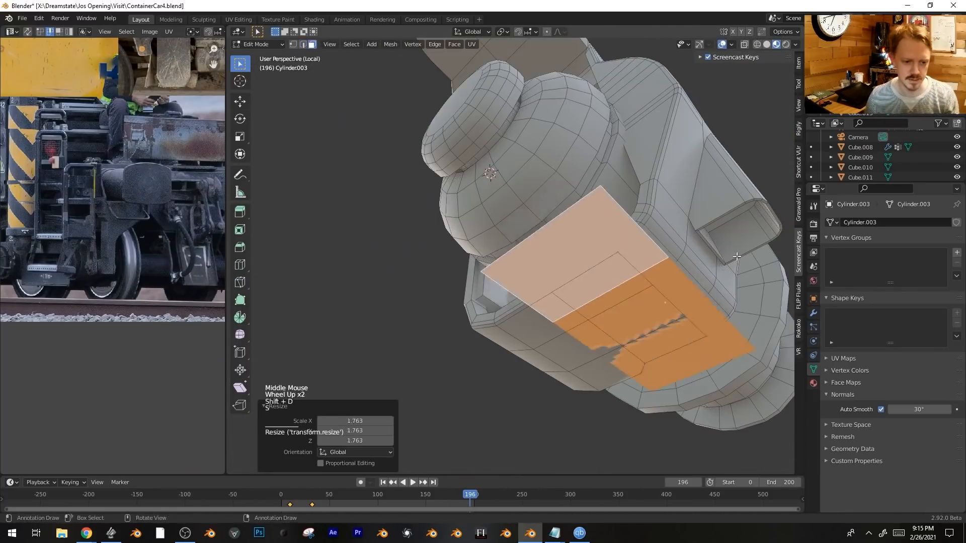
# Extrude the duplicated underside faces into a slab and bevel its edges.
pyautogui.press('e')
pyautogui.hotkey('ctrl', 'b')
pyautogui.click(511, 209)
# Duplicate and rotate the selected detail on the part, and place another copy along the Y axis.
pyautogui.click(606, 259)
pyautogui.click(541, 129)
pyautogui.hotkey('shift', 'd')
pyautogui.press('r')
pyautogui.moveTo(626, 365); pyautogui.dragTo(607, 231, button='middle')
pyautogui.hotkey('shift', 'd')
pyautogui.press('y')
pyautogui.click(595, 267)
# Select the entire cylinder part, enlarge the UV view and move its UVs onto the dark metal of the train photo.
pyautogui.scroll(-8, 596, 252)
pyautogui.press('Tab')
pyautogui.press('Tab')
pyautogui.press('a')
pyautogui.moveTo(226, 302); pyautogui.dragTo(447, 302)
pyautogui.press('g')
pyautogui.press('Tab')
# Rotate, scale and reposition the cylinder part's UVs over the dark metal of the train photo.
pyautogui.moveTo(654, 281); pyautogui.dragTo(701, 270, button='middle')
pyautogui.press('Tab')
pyautogui.press('r')
pyautogui.moveTo(669, 236); pyautogui.dragTo(619, 211, button='middle')
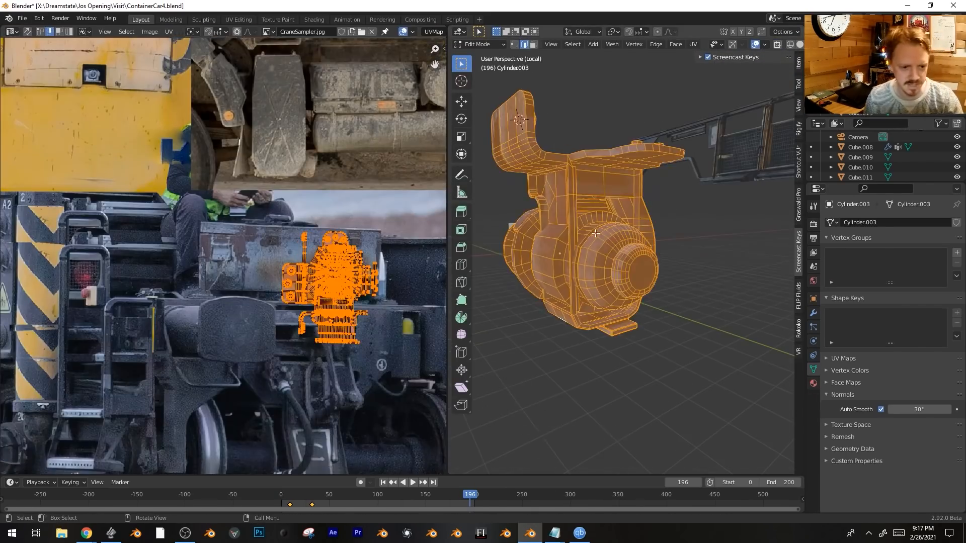
pyautogui.keyDown('shift'); pyautogui.click(619, 211); pyautogui.keyUp('shift')
pyautogui.press('s')
pyautogui.press('g')
pyautogui.click(337, 229)
# Select all of the part's UVs and move them to another spot on the photo.
pyautogui.scroll(4, 301, 226)
pyautogui.press('a')
pyautogui.press('g')
pyautogui.press('Tab')
pyautogui.scroll(4, 718, 280)
pyautogui.hotkey('alt', 'a')
# Move and rescale the part's UVs on the photo to adjust its metal texture.
pyautogui.moveTo(718, 280); pyautogui.dragTo(630, 296, button='middle')
pyautogui.press('Tab')
pyautogui.scroll(-4, 304, 301)
pyautogui.press('g')
pyautogui.press('s')
pyautogui.press('Tab')
# Shift and scale the UVs of the whole part once more, and clear the selection.
pyautogui.moveTo(654, 262); pyautogui.dragTo(714, 192, button='middle')
pyautogui.press('Tab')
pyautogui.press('g')
pyautogui.click(296, 293)
pyautogui.press('s')
pyautogui.press('Tab')
pyautogui.scroll(4, 649, 246)
pyautogui.moveTo(674, 236); pyautogui.dragTo(639, 258, button='middle')
pyautogui.press('Tab')
pyautogui.hotkey('alt', 'a')
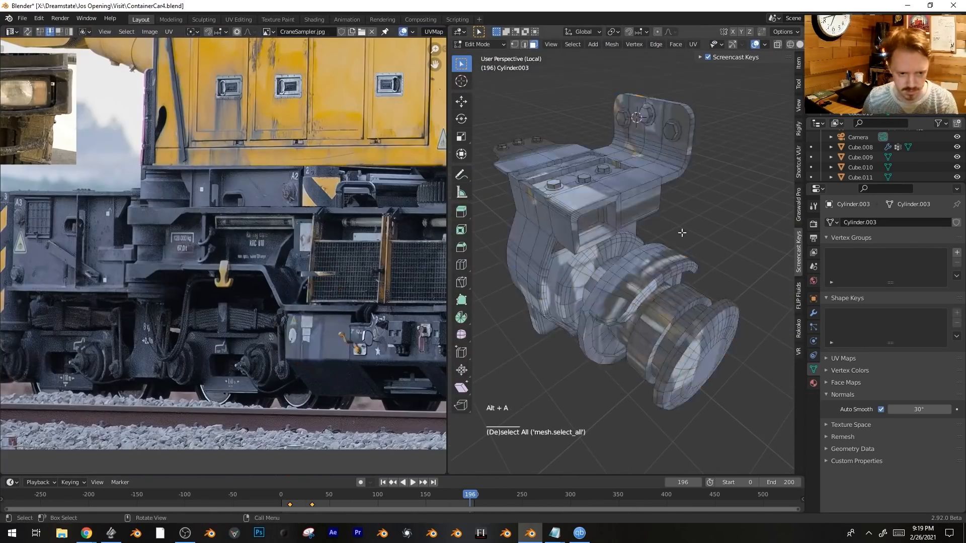
# Select the round drum section of the part, unwrap it and move its UVs onto the photo's dark undercarriage.
pyautogui.click(686, 300)
pyautogui.press('KP_7')
pyautogui.press('u')
pyautogui.moveTo(686, 299); pyautogui.dragTo(649, 242, button='middle')
pyautogui.press('Tab')
pyautogui.press('Tab')
pyautogui.press('g')
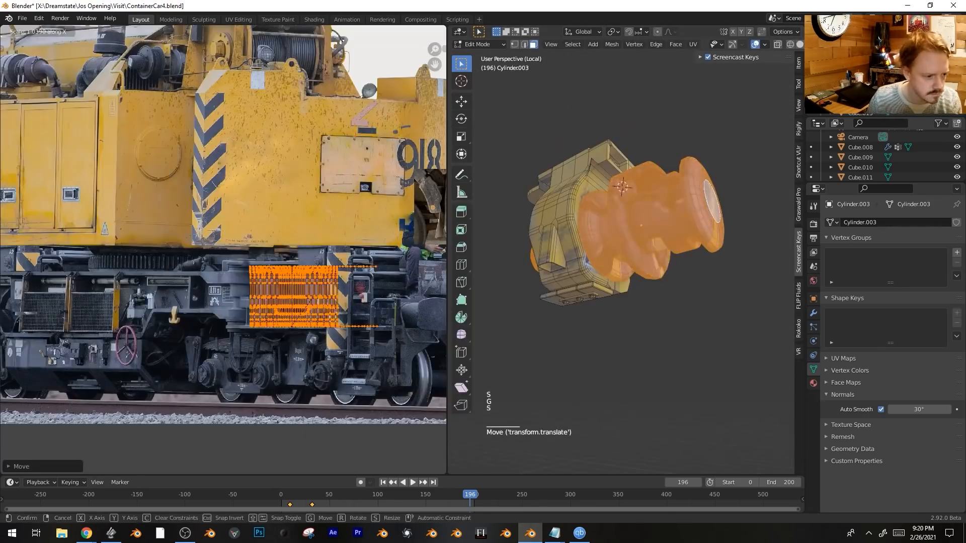
# Scale and move the drum section's UVs to refine their fit on the photo.
pyautogui.scroll(4, 347, 211)
pyautogui.press('s')
pyautogui.click(383, 296)
pyautogui.scroll(-5, 347, 252)
pyautogui.press('g')
pyautogui.press('s')
pyautogui.click(216, 256)
# Rescale the UVs and move them to a different area of the train photo.
pyautogui.press('Tab')
pyautogui.scroll(3, 683, 293)
pyautogui.moveTo(683, 294)
pyautogui.mouseDown(button='middle')
pyautogui.moveTo(735, 225)
pyautogui.moveTo(654, 241)
pyautogui.moveTo(697, 182)
pyautogui.moveTo(692, 295)
pyautogui.mouseUp(button='middle')
pyautogui.press('Tab')
pyautogui.press('s')
pyautogui.click(363, 317)
pyautogui.press('g')
# Scale the entire part's UVs and move them onto the dark flat wagon behind the crane.
pyautogui.scroll(-3, 649, 241)
pyautogui.press('Tab')
pyautogui.press('Tab')
pyautogui.press('s')
pyautogui.press('g')
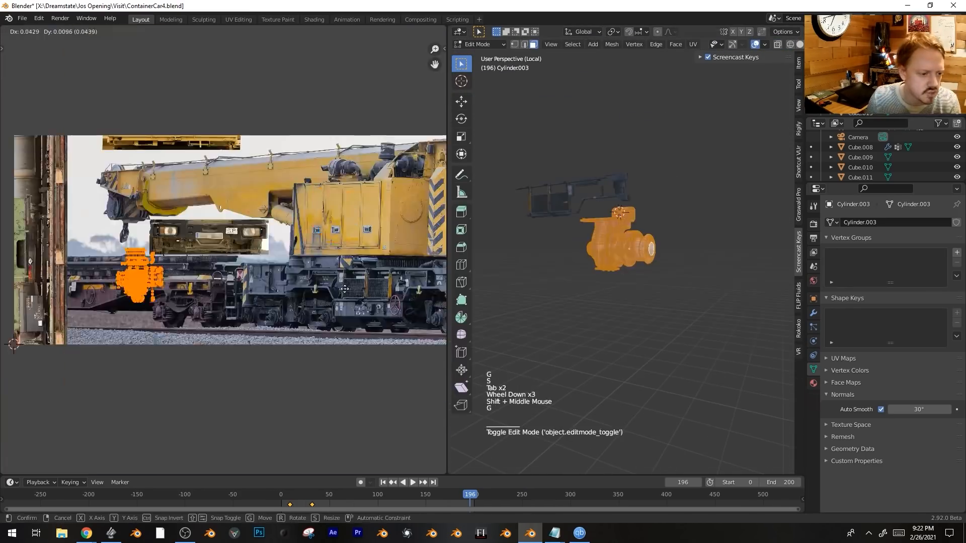
pyautogui.press('s')
pyautogui.press('g')
pyautogui.press('Tab')
# Scale the drum section's UVs and move them onto the truck front beside the headlight.
pyautogui.scroll(2, 625, 273)
pyautogui.press('Tab')
pyautogui.scroll(5, 391, 318)
pyautogui.press('s')
pyautogui.scroll(-5, 313, 306)
pyautogui.scroll(5, 292, 214)
pyautogui.press('g')
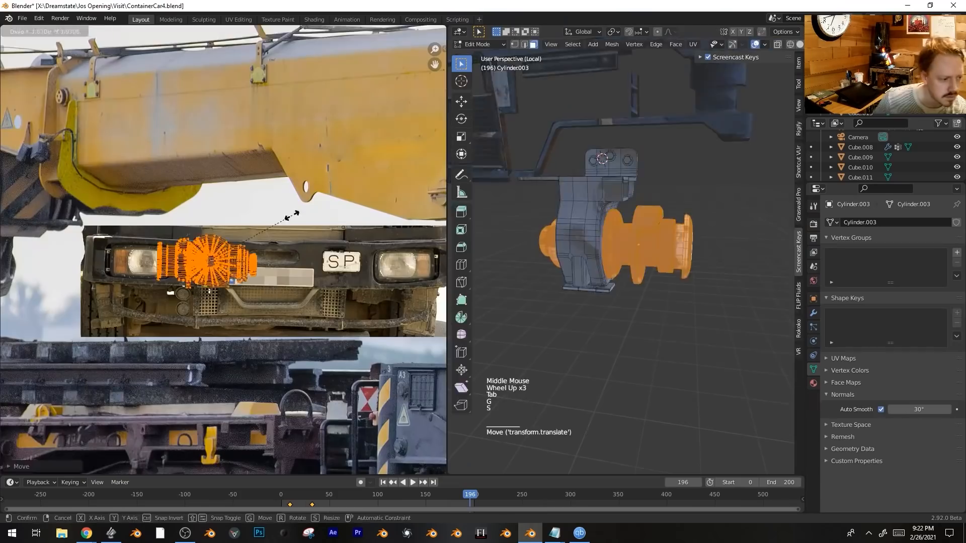
pyautogui.press('s')
pyautogui.press('Tab')
# Select the body and bracket faces with Select Similar, starting from a picked face.
pyautogui.moveTo(638, 250); pyautogui.dragTo(692, 202, button='middle')
pyautogui.press('Tab')
pyautogui.keyDown('alt'); pyautogui.click(691, 203); pyautogui.keyUp('alt')
pyautogui.click(617, 252)
pyautogui.hotkey('shift', 'g')
pyautogui.click(606, 297)
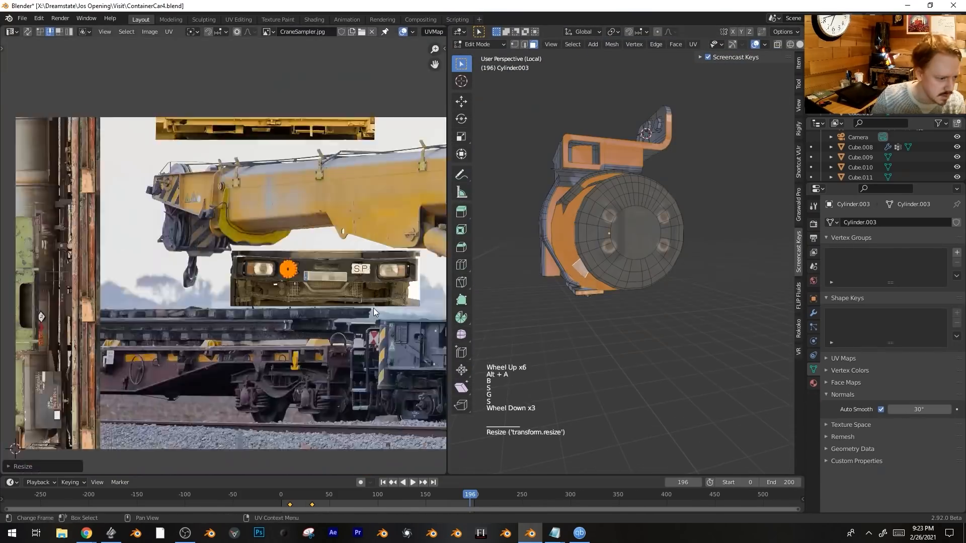
# Move and scale the selected faces' UVs on the photo, and undo the last change.
pyautogui.press('Tab')
pyautogui.press('g')
pyautogui.press('s')
pyautogui.press('Tab')
pyautogui.scroll(-2, 664, 274)
pyautogui.press('Tab')
pyautogui.hotkey('ctrl', 'z')
# Select all of the part's UVs, scale them down over the yellow crane cabin and rotate them.
pyautogui.press('a')
pyautogui.press('s')
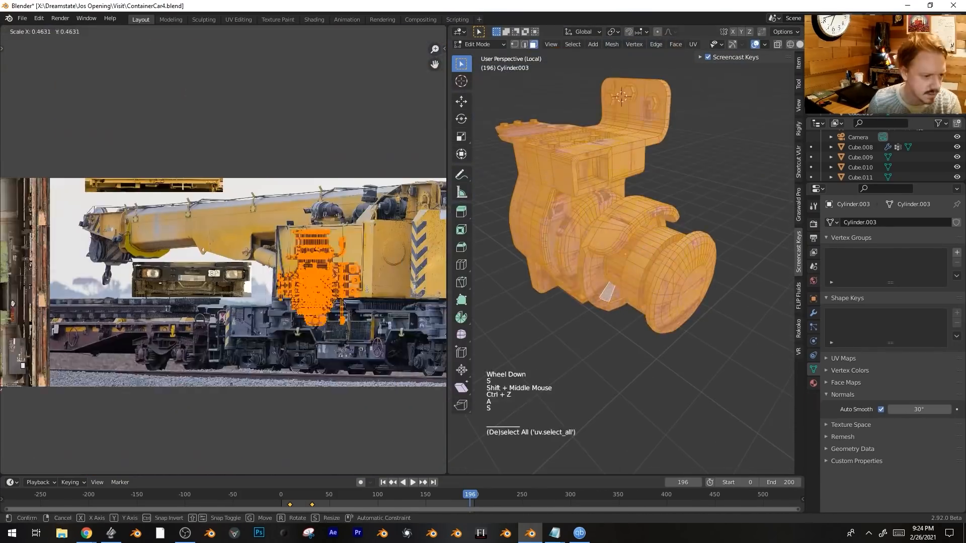
pyautogui.press('r')
pyautogui.scroll(3, 647, 265)
# Select a linked section of the part, unwrap it and move its UVs on the photo.
pyautogui.press('l')
pyautogui.press('u')
pyautogui.click(647, 264)
pyautogui.press('g')
pyautogui.press('Tab')
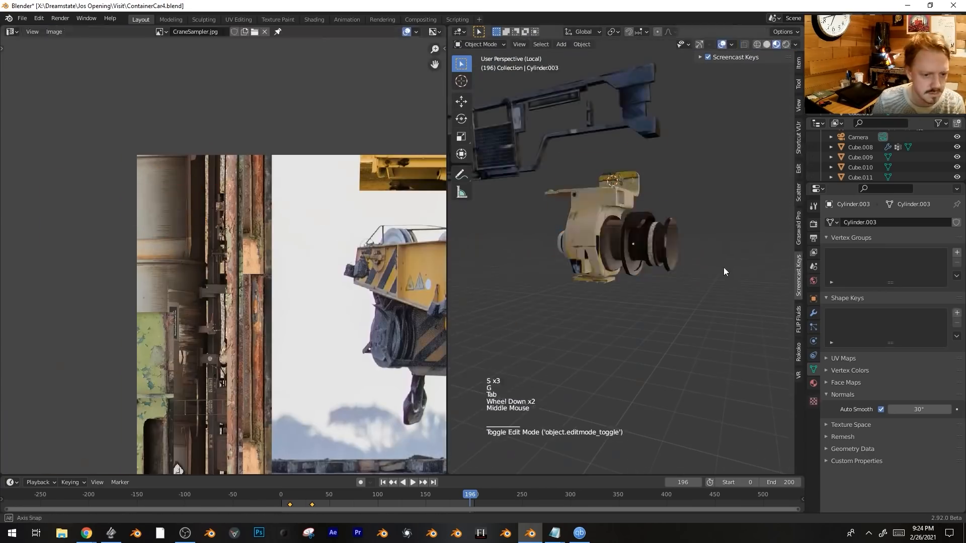
# Scale the current UVs, select the face loops around the drum and its flange, and rotate their UVs.
pyautogui.press('Tab')
pyautogui.press('s')
pyautogui.moveTo(646, 251); pyautogui.dragTo(720, 241, button='middle')
pyautogui.scroll(-2, 720, 241)
pyautogui.keyDown('alt'); pyautogui.click(614, 222); pyautogui.keyUp('alt')
pyautogui.keyDown('alt'); pyautogui.keyDown('shift'); pyautogui.click(571, 249); pyautogui.keyUp('shift'); pyautogui.keyUp('alt')
pyautogui.press('r')
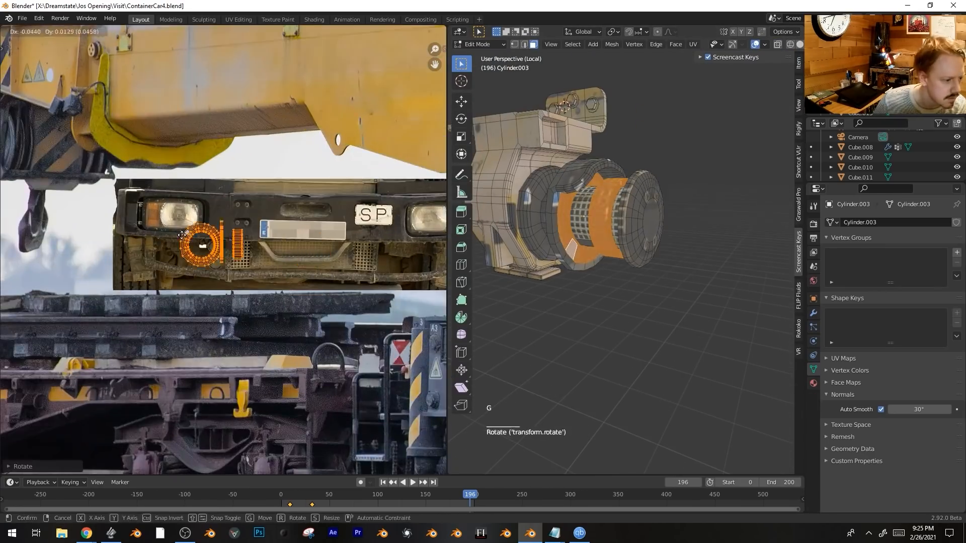
# Move the drum loops' UVs over the truck's bumper and grille below the headlight.
pyautogui.scroll(-2, 200, 243)
pyautogui.press('g')
pyautogui.press('Tab')
pyautogui.press('Tab')
pyautogui.press('Tab')
pyautogui.press('Tab')
pyautogui.press('g')
pyautogui.press('Tab')
# Select the flange face loop beside the yellow housing, pick a face near the bracket and expand the selection to neighbouring faces.
pyautogui.keyDown('shift'); pyautogui.moveTo(317, 277); pyautogui.dragTo(121, 252, button='middle'); pyautogui.keyUp('shift')
pyautogui.press('Tab')
pyautogui.keyDown('alt'); pyautogui.click(543, 186); pyautogui.keyUp('alt')
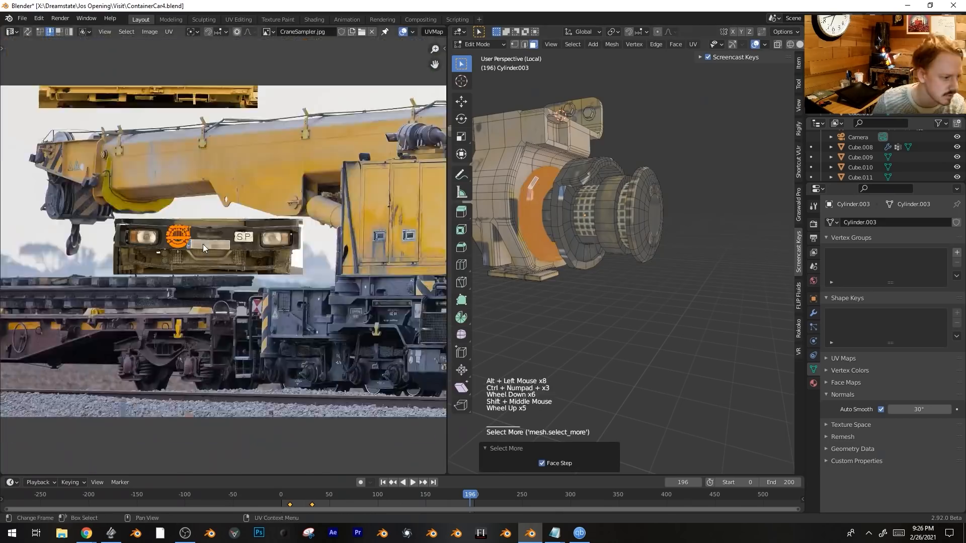
pyautogui.scroll(3, 203, 243)
pyautogui.click(595, 165)
pyautogui.press('ctrl+KP_Add')
pyautogui.press('ctrl+KP_Add')
pyautogui.press('ctrl+KP_Add')
pyautogui.press('ctrl+KP_Add')
# Select a face loop on the dark flange and reposition its UVs on the photo texture.
pyautogui.press('Tab')
pyautogui.press('Tab')
pyautogui.keyDown('alt'); pyautogui.click(572, 211); pyautogui.keyUp('alt')
pyautogui.press('KP_7')
pyautogui.press('g')
pyautogui.scroll(-4, 662, 151)
pyautogui.moveTo(624, 166); pyautogui.dragTo(662, 115, button='middle')
pyautogui.press('Tab')
pyautogui.press('g')
pyautogui.click(168, 213)
pyautogui.click(648, 230)
pyautogui.moveTo(593, 251); pyautogui.dragTo(684, 252, button='middle')
pyautogui.press('g')
pyautogui.press('ctrl+KP_Add')
pyautogui.press('ctrl+KP_Add')
pyautogui.press('ctrl+KP_Add')
pyautogui.press('ctrl+KP_Add')
pyautogui.press('ctrl+KP_Add')
pyautogui.press('ctrl+KP_Add')
pyautogui.press('ctrl+KP_Add')
pyautogui.press('ctrl+KP_Add')
pyautogui.press('ctrl+KP_Add')
pyautogui.press('ctrl+KP_Add')
pyautogui.scroll(3, 223, 251)
pyautogui.press('Tab')
pyautogui.press('Tab')
pyautogui.keyDown('shift'); pyautogui.click(683, 255); pyautogui.keyUp('shift')
pyautogui.press('ctrl+KP_Add')
pyautogui.press('ctrl+KP_Add')
pyautogui.hotkey('alt', 'a')
pyautogui.hotkey('alt', 'a')
# Select the end cap of the round side hub and expand the selection outward across the hub.
pyautogui.click(718, 290)
pyautogui.press('ctrl+KP_Add')
pyautogui.press('ctrl+KP_Add')
pyautogui.press('ctrl+KP_Add')
pyautogui.press('ctrl+KP_Add')
pyautogui.press('ctrl+KP_Add')
pyautogui.press('ctrl+KP_Add')
pyautogui.press('ctrl+KP_Add')
pyautogui.press('ctrl+KP_Add')
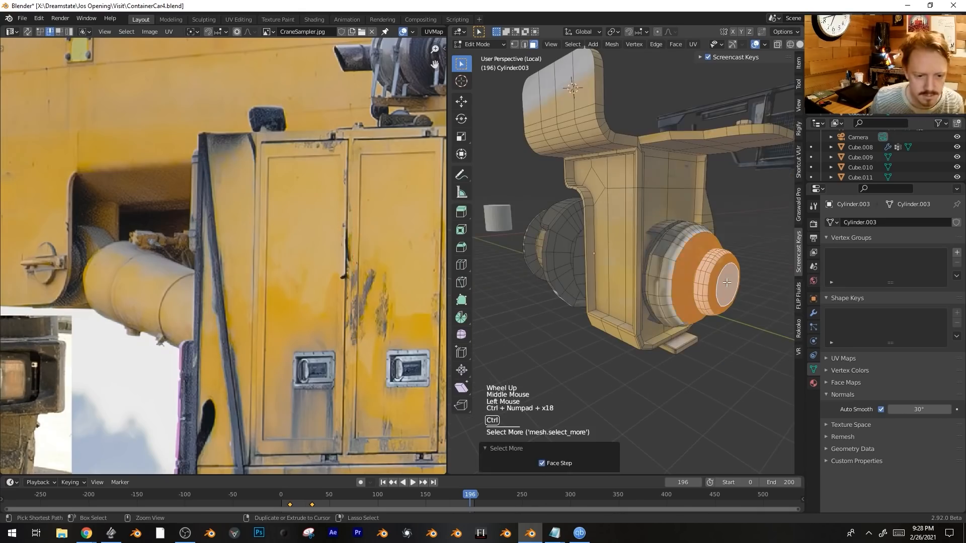
# Scale the hub's UVs and move them into place on the photo.
pyautogui.press('g')
pyautogui.click(632, 228)
pyautogui.press('Tab')
pyautogui.press('Tab')
pyautogui.press('s')
pyautogui.press('g')
pyautogui.click(315, 224)
# Select further faces on the part and move their UVs on the photo.
pyautogui.scroll(2, 282, 282)
pyautogui.press('Tab')
pyautogui.moveTo(604, 241); pyautogui.dragTo(646, 292, button='middle')
pyautogui.press('Tab')
pyautogui.keyDown('shift'); pyautogui.click(579, 351); pyautogui.keyUp('shift')
pyautogui.keyDown('shift'); pyautogui.click(489, 158); pyautogui.keyUp('shift')
pyautogui.scroll(5, 641, 130)
pyautogui.scroll(-5, 641, 131)
pyautogui.press('g')
pyautogui.moveTo(603, 211); pyautogui.dragTo(624, 201, button='middle')
# Clear the selection, select the upper bracket area as a group and add a face loop to it.
pyautogui.press('3')
pyautogui.click(575, 247)
pyautogui.scroll(-2, 575, 248)
pyautogui.press('c')
pyautogui.hotkey('alt', 'a')
pyautogui.moveTo(508, 70); pyautogui.dragTo(691, 194)
pyautogui.scroll(2, 608, 276)
pyautogui.moveTo(623, 202); pyautogui.dragTo(712, 357, button='middle')
pyautogui.keyDown('alt'); pyautogui.keyDown('shift'); pyautogui.click(601, 193); pyautogui.keyUp('shift'); pyautogui.keyUp('alt')
pyautogui.scroll(-2, 601, 227)
# Scale the selected geometry, leave Edit Mode and clear the selection.
pyautogui.scroll(3, 372, 201)
pyautogui.press('Tab')
pyautogui.press('Tab')
pyautogui.press('Tab')
pyautogui.press('Tab')
pyautogui.scroll(-4, 282, 252)
pyautogui.press('s')
pyautogui.press('Tab')
pyautogui.hotkey('alt', 'a')
pyautogui.scroll(2, 676, 315)
pyautogui.scroll(-3, 675, 315)
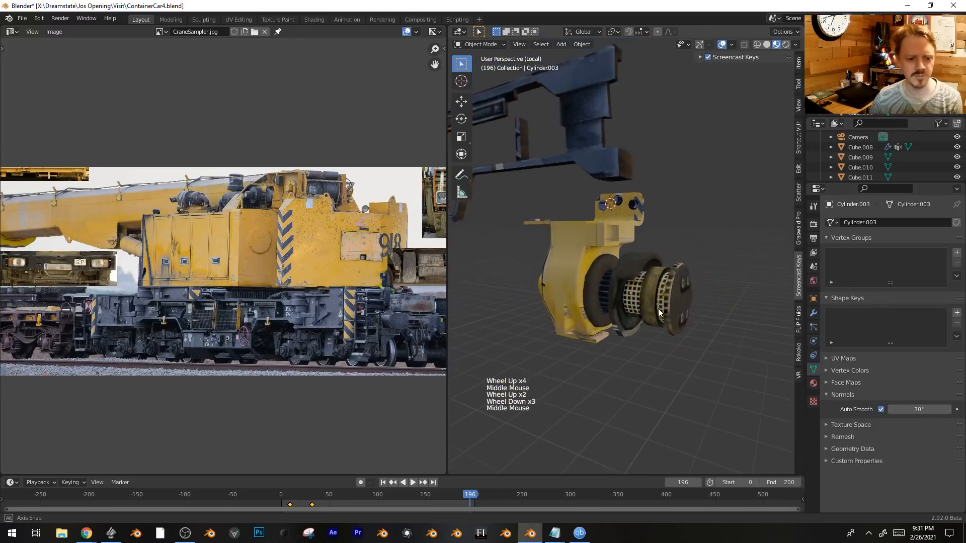
# Inset the drum's middle face loop by about 0.089 m and shrink it inward by about 0.19 m.
pyautogui.moveTo(665, 302); pyautogui.dragTo(654, 319, button='middle')
pyautogui.scroll(1, 653, 319)
pyautogui.click(653, 314)
pyautogui.press('Tab')
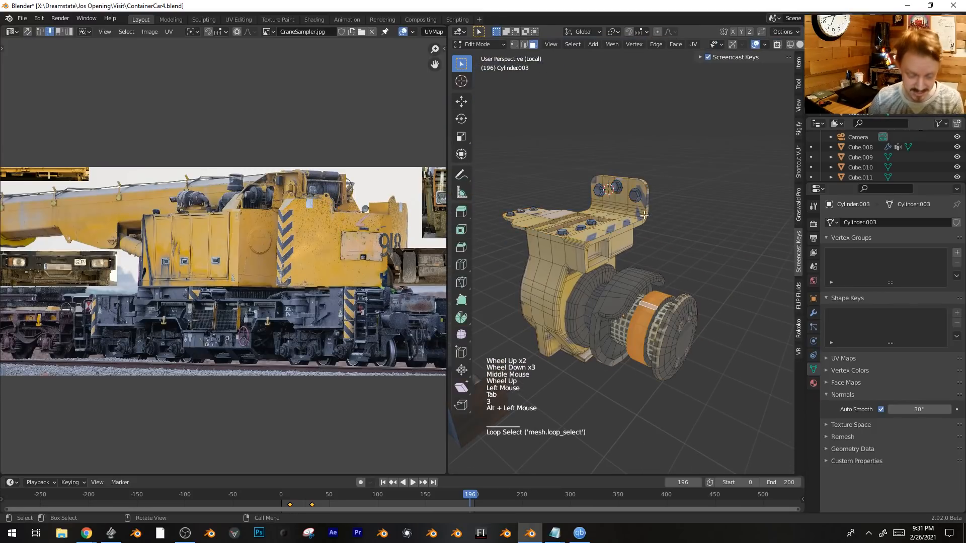
pyautogui.click(547, 158)
pyautogui.hotkey('alt', 'e')
pyautogui.click(546, 155)
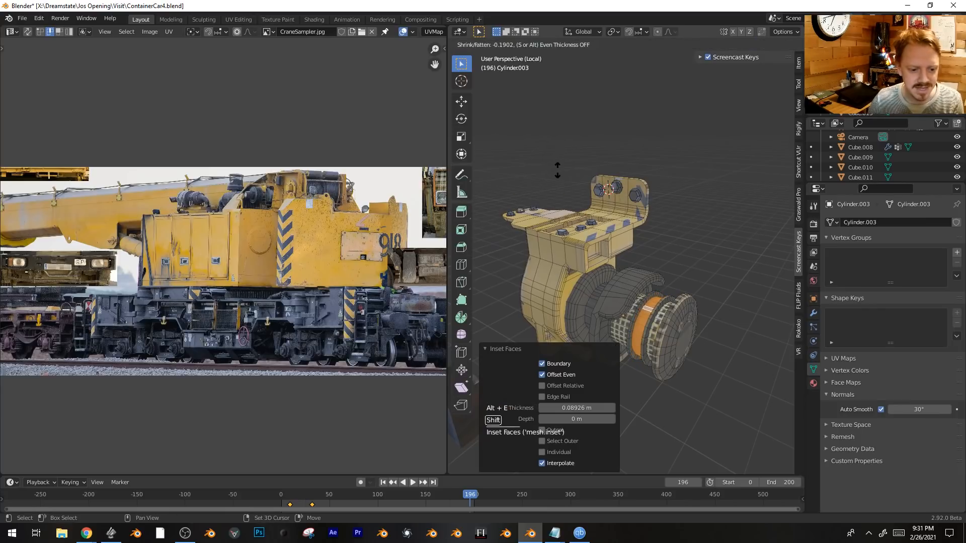
pyautogui.click(557, 170)
# Leave Edit Mode and examine the recessed drum, the part's other sides and the wagon area of CraneSampler.jpg.
pyautogui.keyDown('shift'); pyautogui.moveTo(557, 170); pyautogui.dragTo(580, 201, button='middle'); pyautogui.keyUp('shift')
pyautogui.scroll(2, 650, 261)
pyautogui.press('Tab')
pyautogui.press('2')
pyautogui.scroll(-2, 649, 261)
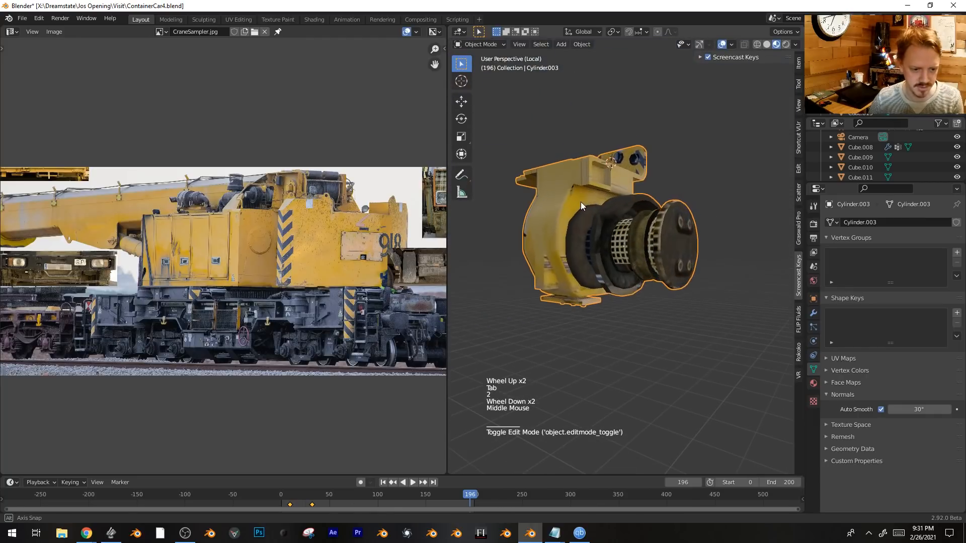
pyautogui.moveTo(152, 243); pyautogui.dragTo(173, 285, button='middle')
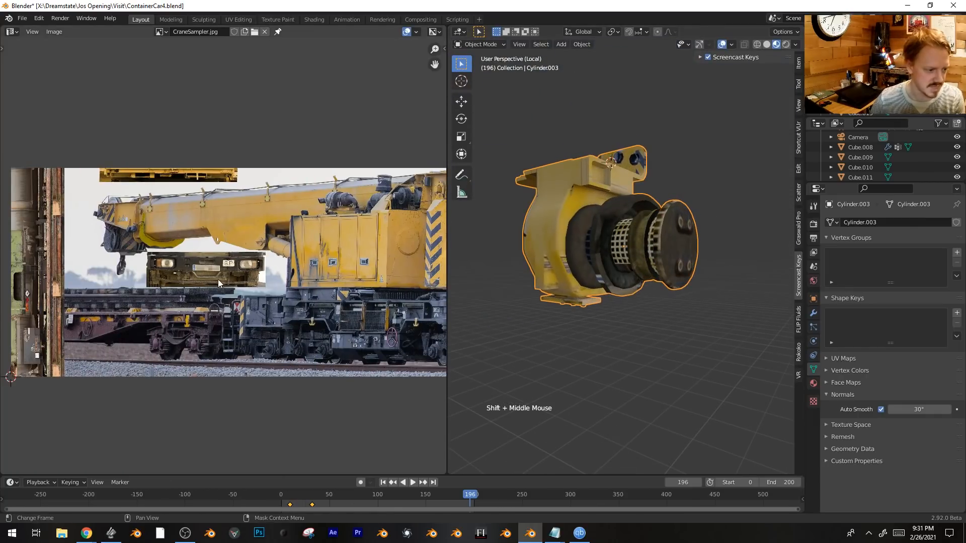
pyautogui.scroll(3, 201, 325)
pyautogui.keyDown('shift'); pyautogui.moveTo(201, 325); pyautogui.dragTo(271, 271, button='middle'); pyautogui.keyUp('shift')
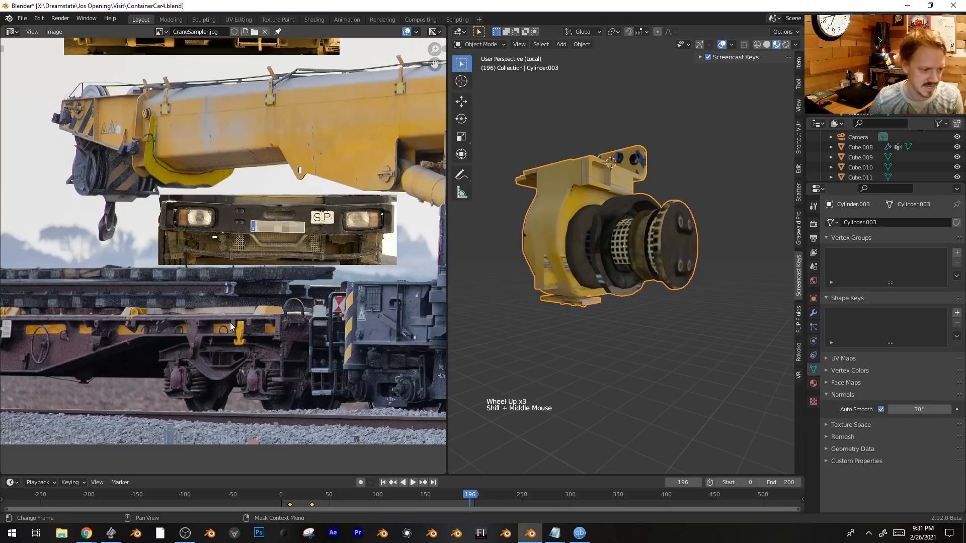
pyautogui.keyDown('shift'); pyautogui.moveTo(262, 337); pyautogui.dragTo(162, 330, button='middle'); pyautogui.keyUp('shift')
pyautogui.moveTo(76, 251); pyautogui.dragTo(291, 287, button='middle')
pyautogui.moveTo(75, 306); pyautogui.dragTo(156, 343, button='middle')
pyautogui.moveTo(368, 295); pyautogui.dragTo(205, 288, button='middle')
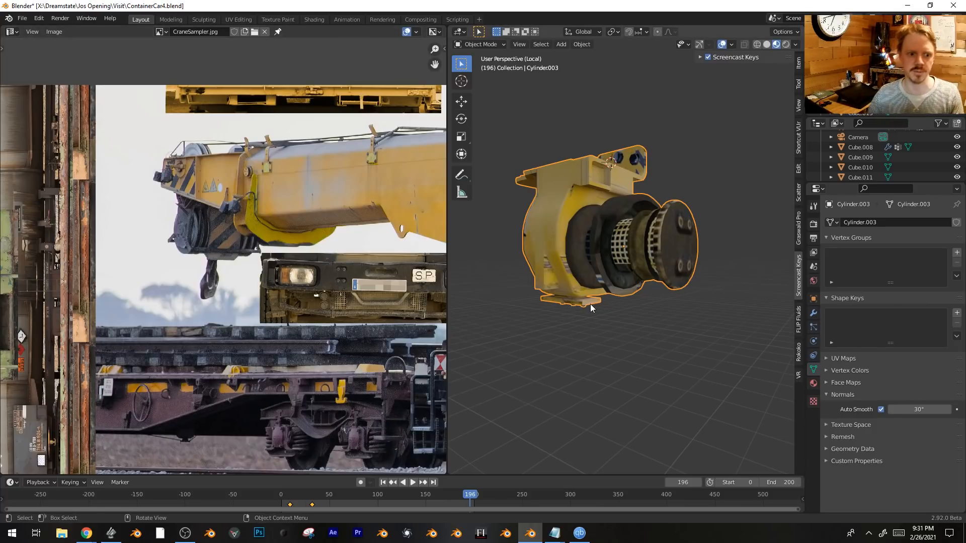
pyautogui.moveTo(544, 238); pyautogui.dragTo(674, 226, button='middle')
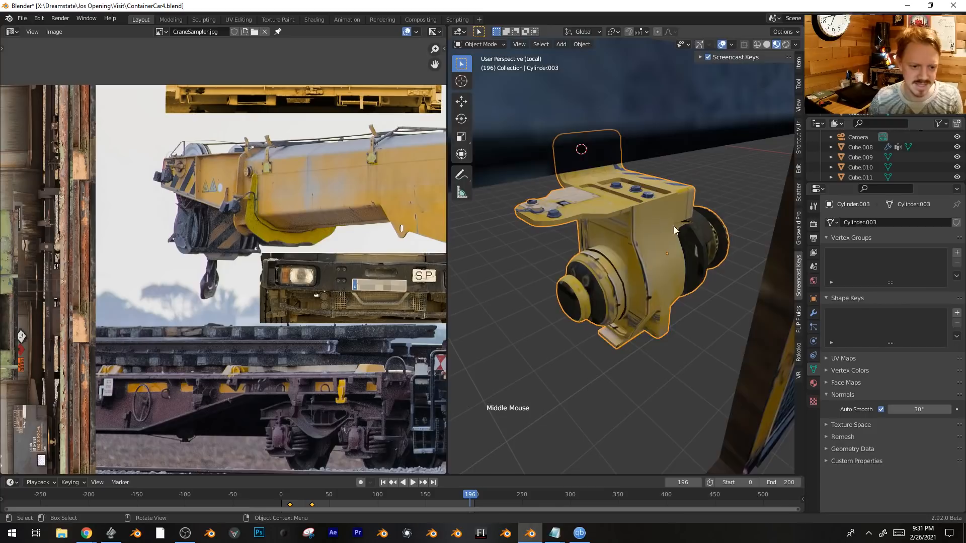
# Select a face on the yellow bracket, extrude it and leave Edit Mode.
pyautogui.scroll(2, 677, 219)
pyautogui.press('Tab')
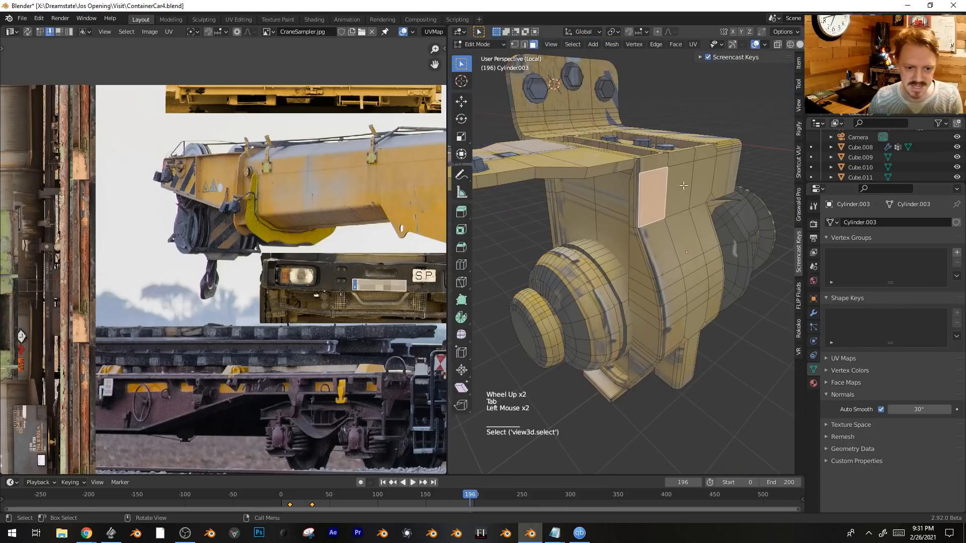
pyautogui.click(558, 110)
pyautogui.press('e')
pyautogui.press('Tab')
pyautogui.moveTo(674, 204); pyautogui.dragTo(614, 264, button='middle')
pyautogui.scroll(-4, 600, 253)
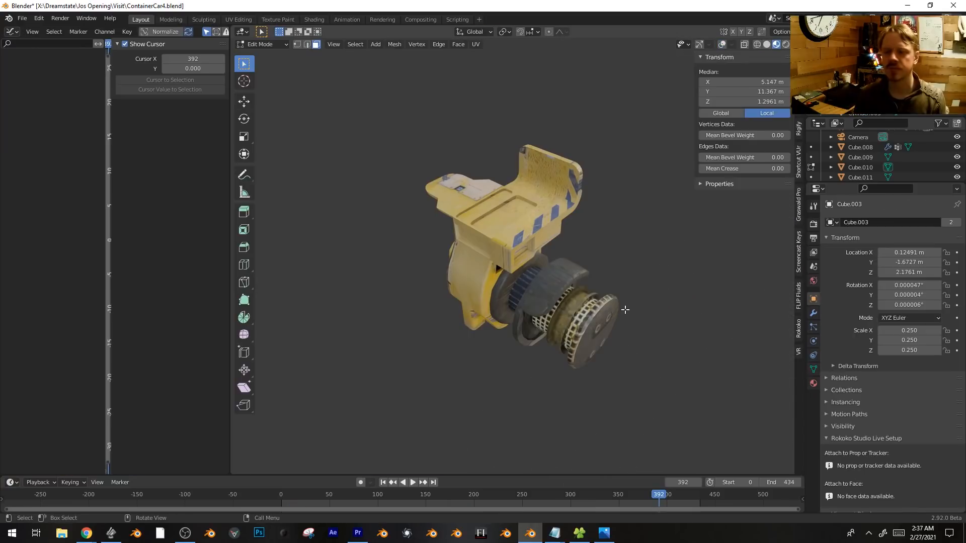
# Switch to Photos and examine CraneSampler.jpg for the crane's panels, stripes, machinery and added image patches.
pyautogui.moveTo(623, 317); pyautogui.dragTo(608, 289, button='middle')
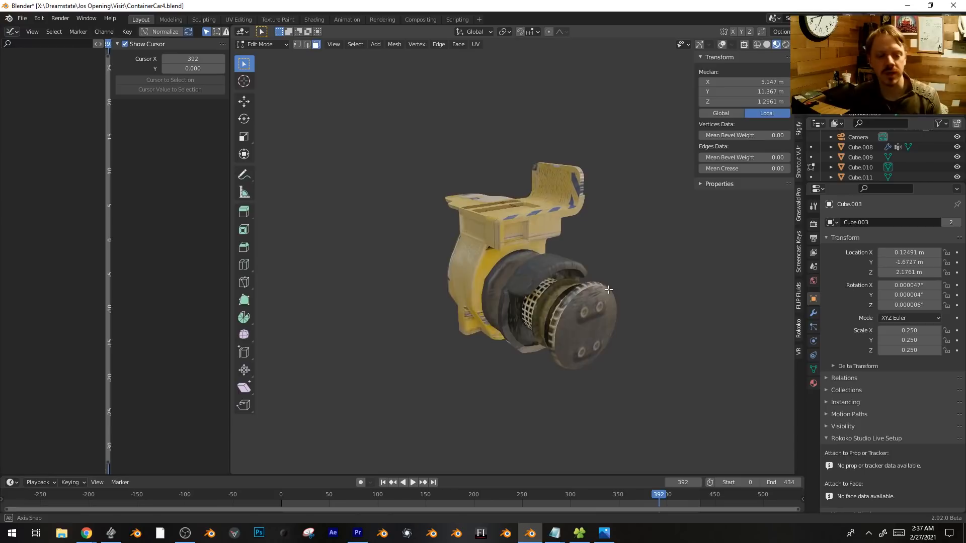
pyautogui.click(603, 533)
pyautogui.scroll(-3, 545, 352)
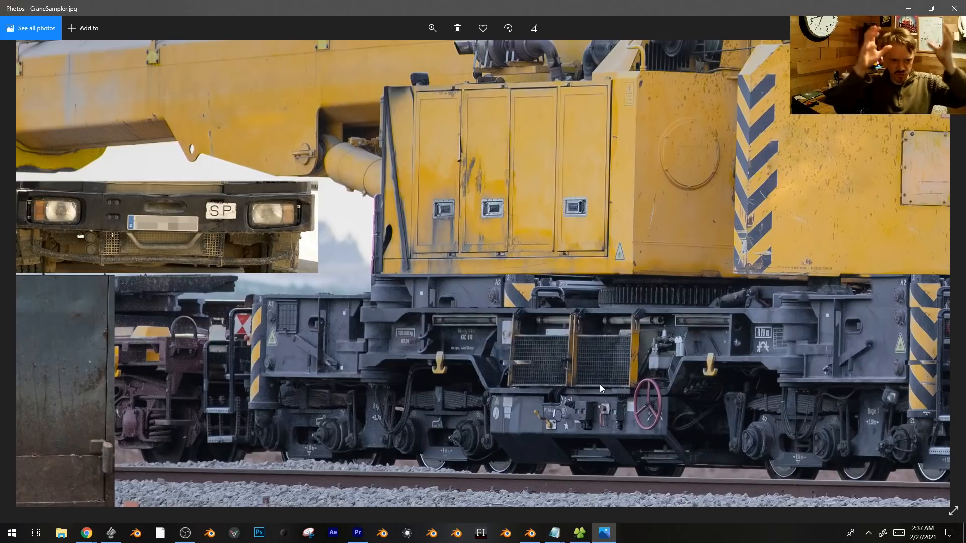
pyautogui.scroll(1, 624, 292)
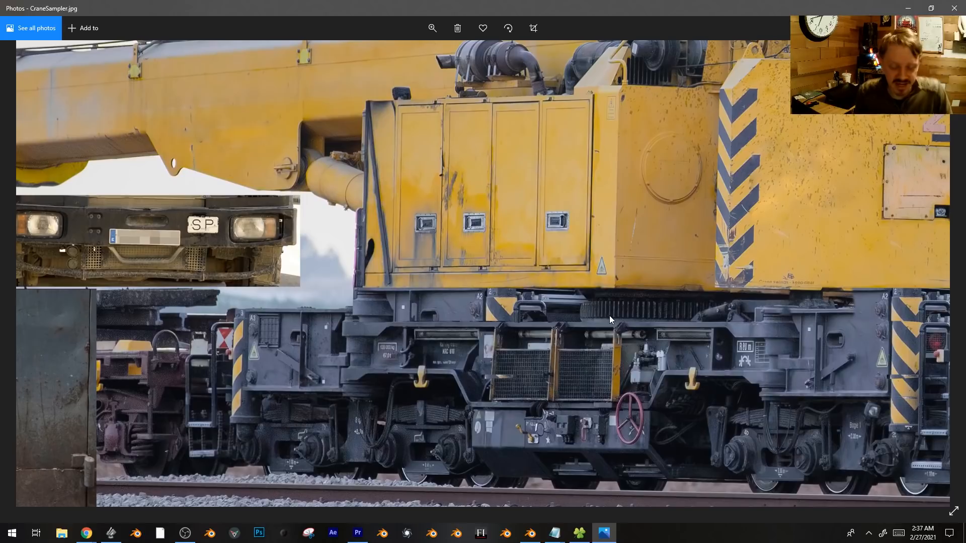
pyautogui.moveTo(633, 343); pyautogui.dragTo(545, 408)
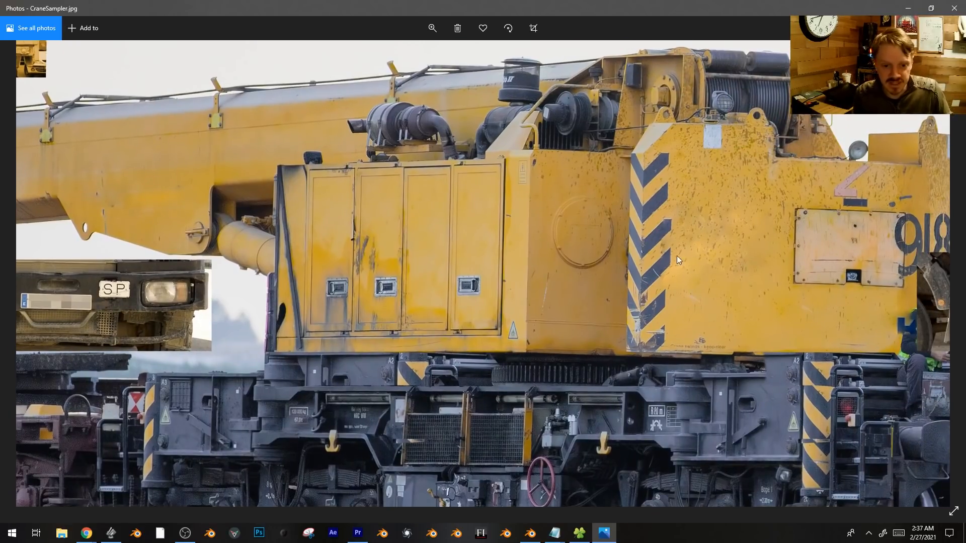
pyautogui.scroll(-3, 654, 267)
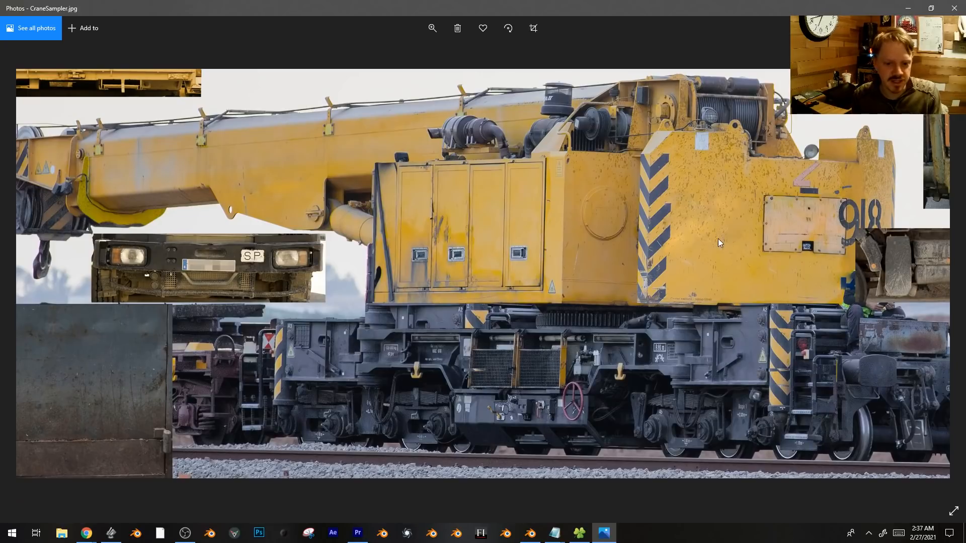
pyautogui.moveTo(465, 231); pyautogui.dragTo(482, 259)
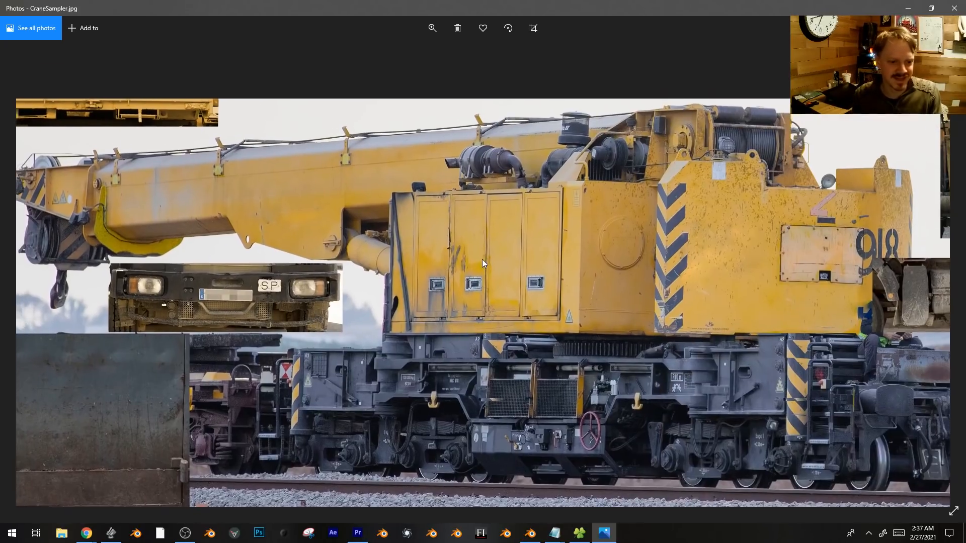
pyautogui.scroll(1, 542, 238)
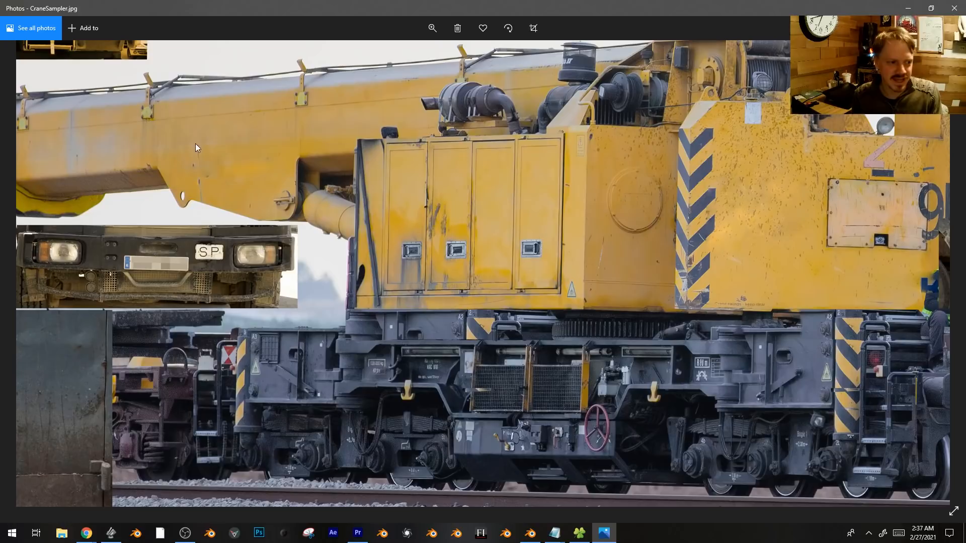
pyautogui.scroll(1, 232, 154)
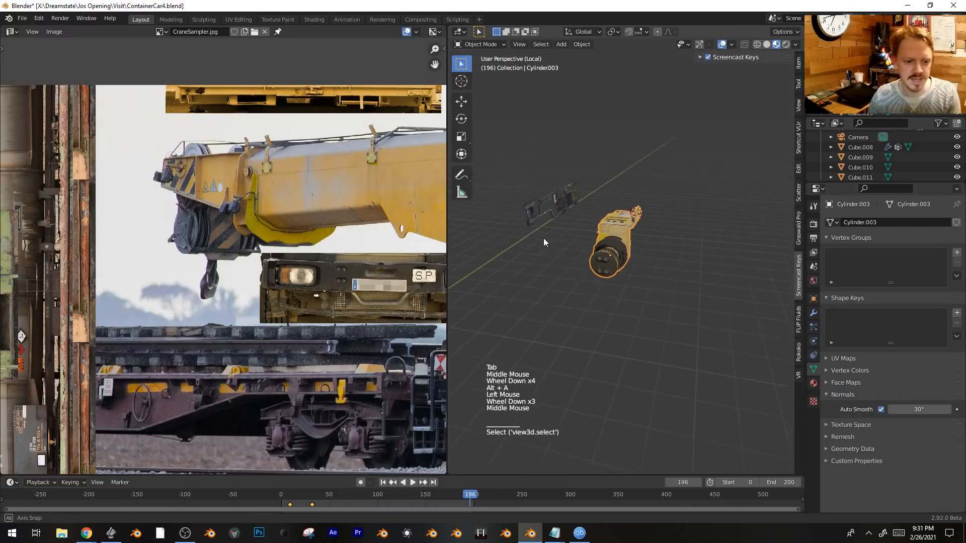
# Leave Local View, add the crane car pieces to the selection and isolate them together with the drum part.
pyautogui.press('KP_Divide')
pyautogui.moveTo(584, 237); pyautogui.dragTo(574, 191, button='middle')
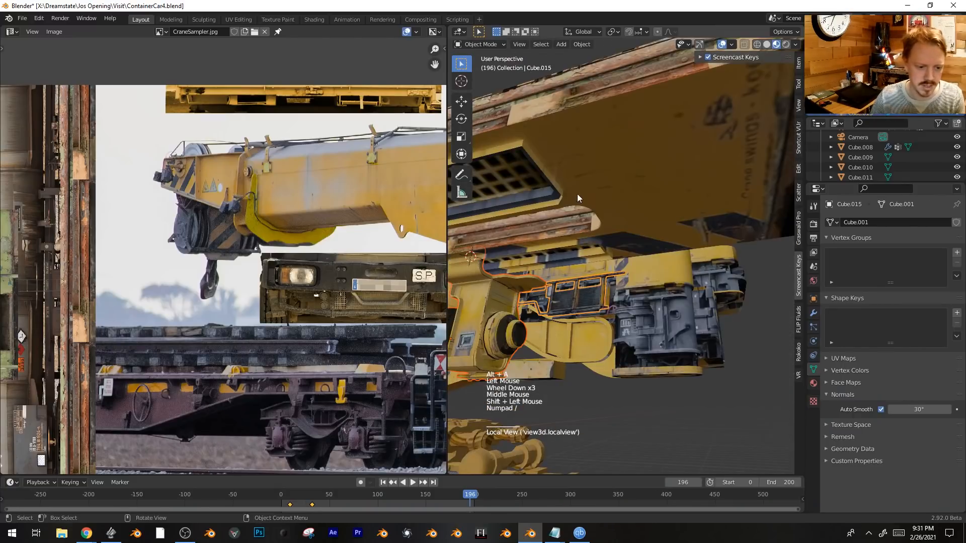
pyautogui.scroll(-1, 689, 288)
pyautogui.keyDown('shift'); pyautogui.click(618, 304); pyautogui.keyUp('shift')
pyautogui.press('KP_Divide')
pyautogui.hotkey('alt', 'a')
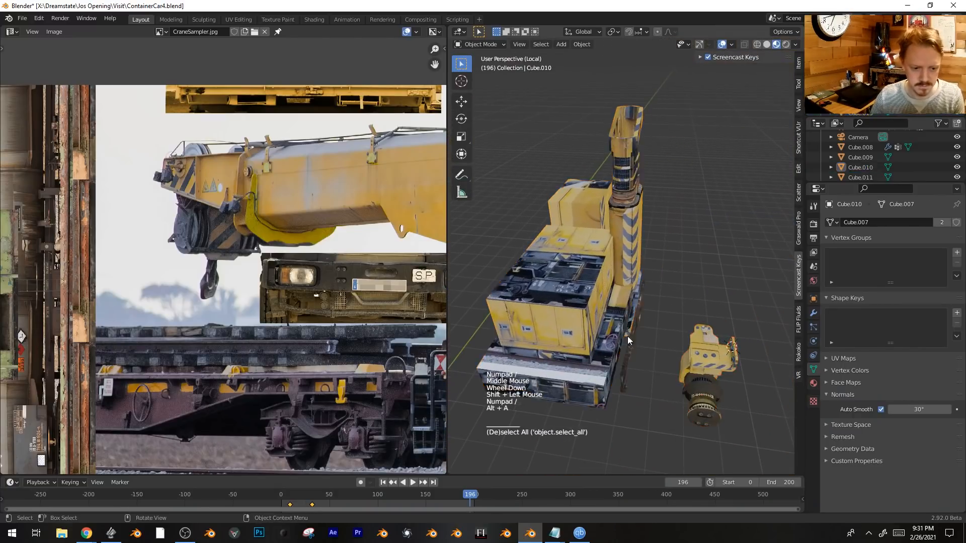
# Set the dark side frame's origin to its geometry.
pyautogui.moveTo(617, 304); pyautogui.dragTo(624, 320, button='middle')
pyautogui.rightClick(703, 302)
pyautogui.rightClick(616, 337)
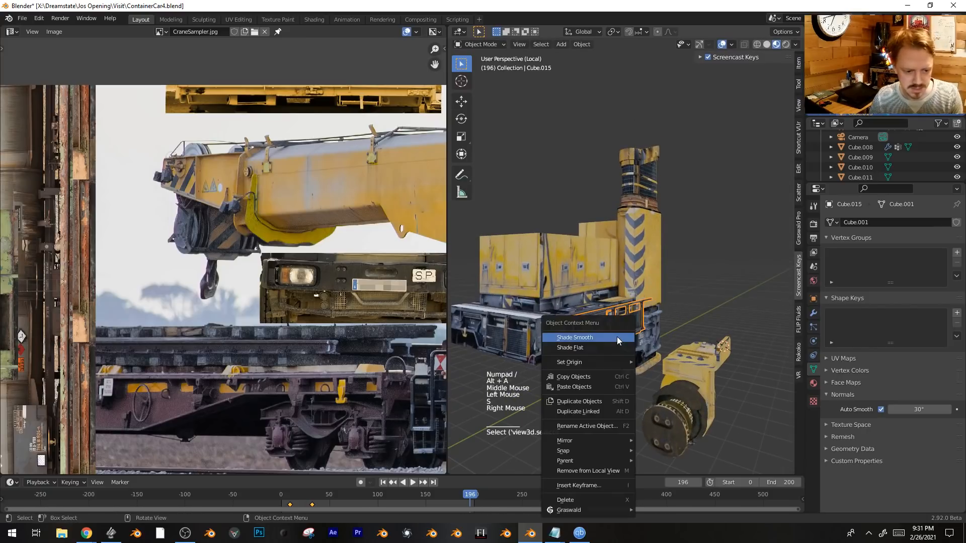
pyautogui.moveTo(619, 362)
pyautogui.click(674, 373)
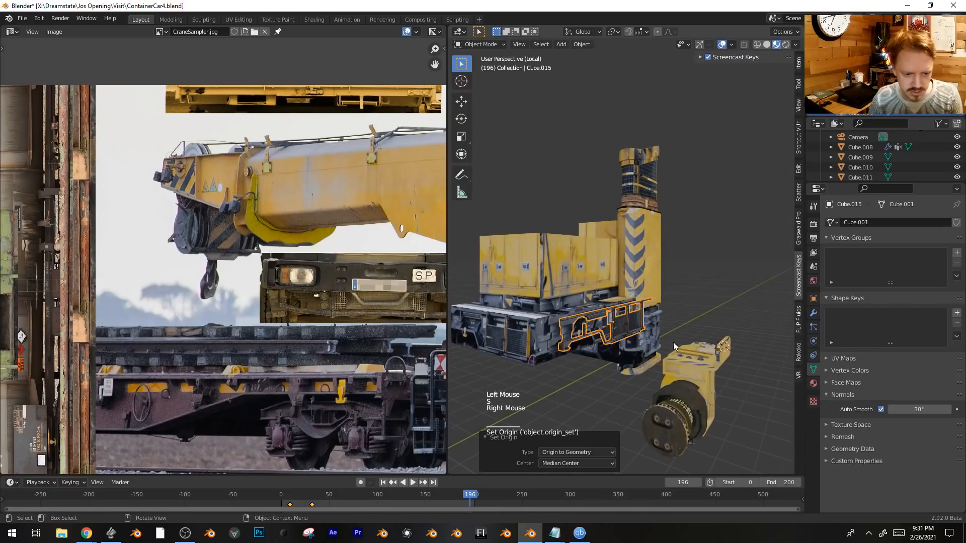
# Move the side frame along X at the crane car's side.
pyautogui.click(696, 296)
pyautogui.click(714, 301)
pyautogui.moveTo(713, 302); pyautogui.dragTo(577, 312, button='middle')
pyautogui.press('g')
pyautogui.press('x')
pyautogui.click(582, 332)
# In the right orthographic view, scale the drum part by 1.625 and move it to the car's end.
pyautogui.click(582, 332)
pyautogui.press('KP_1')
pyautogui.press('KP_3')
pyautogui.click(596, 378)
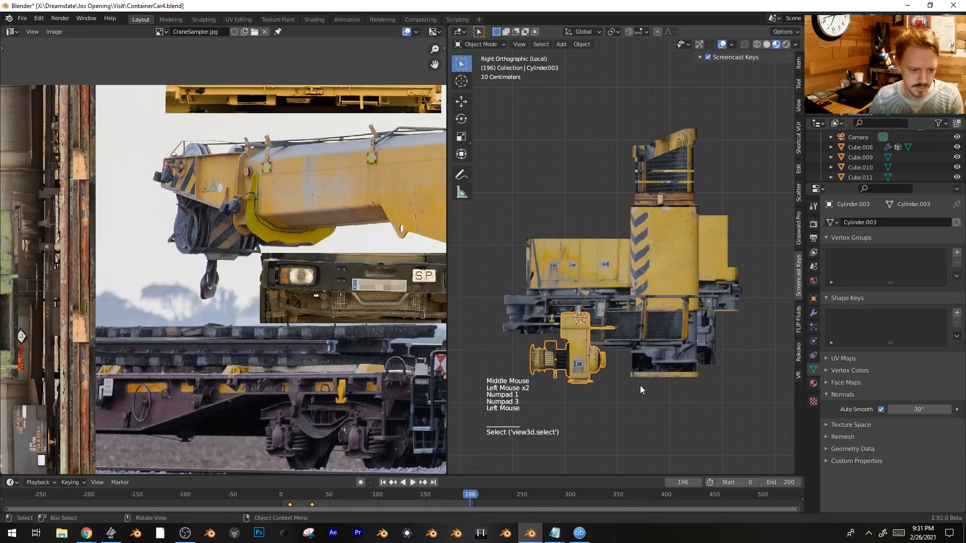
pyautogui.click(622, 367)
pyautogui.press('g')
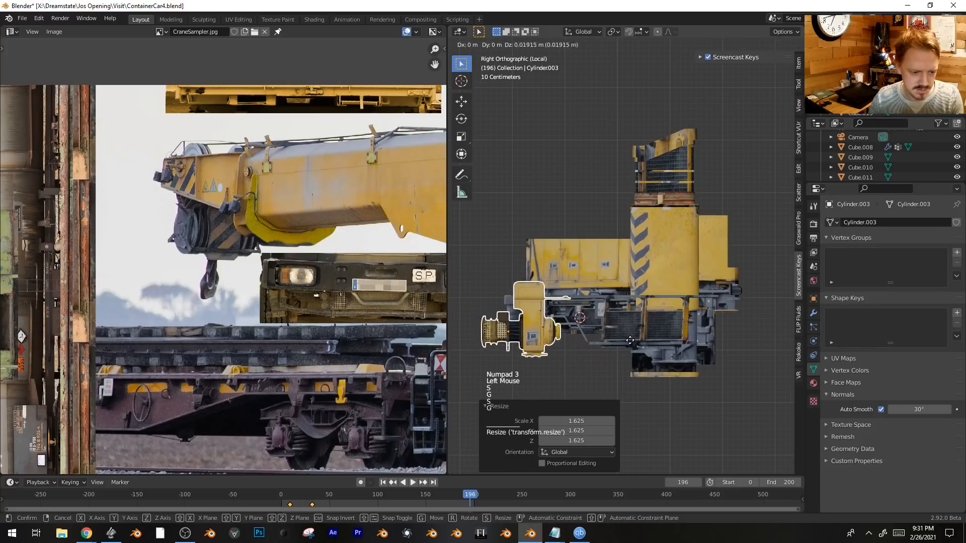
# Move the drum part along X and then along Z to fit it under the crane car's end.
pyautogui.moveTo(589, 348); pyautogui.dragTo(669, 350, button='middle')
pyautogui.press('g')
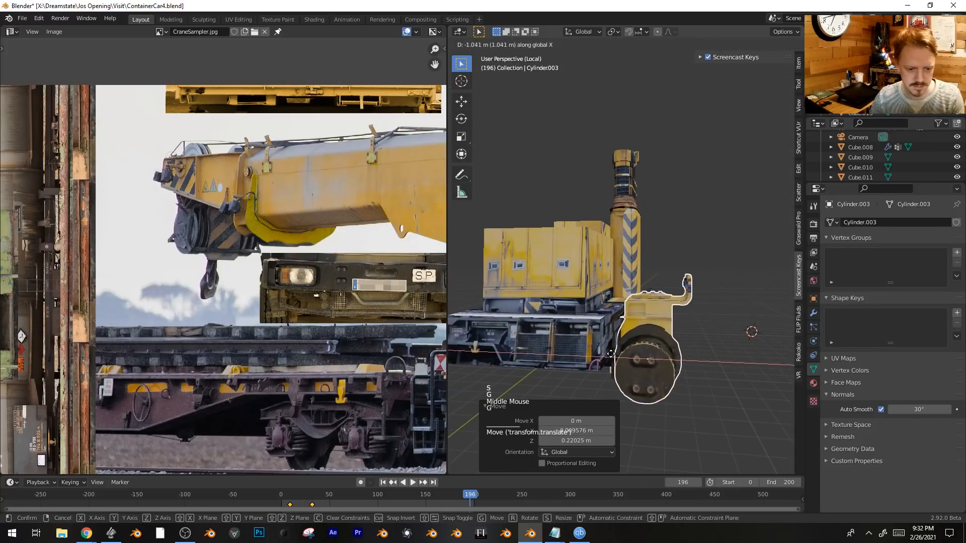
pyautogui.click(673, 379)
pyautogui.press('g')
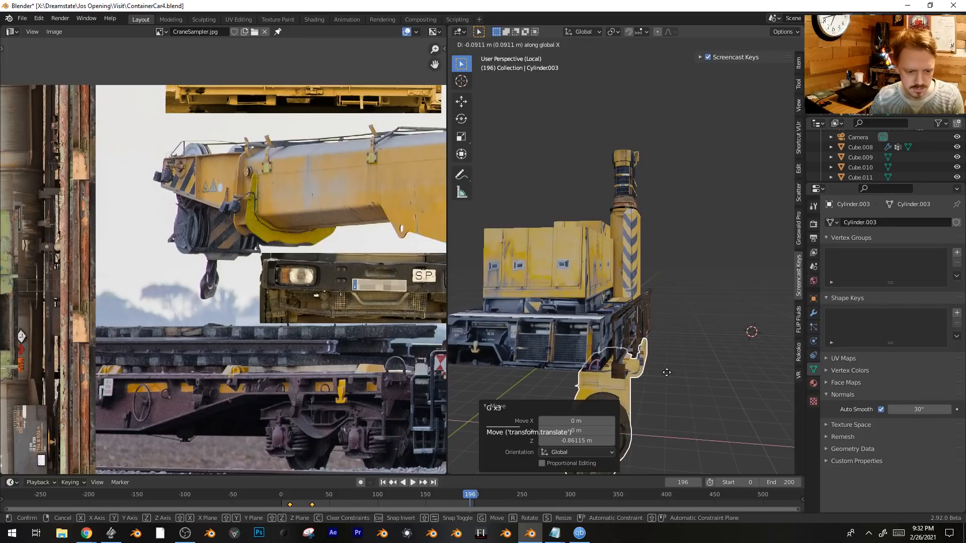
pyautogui.click(652, 368)
pyautogui.moveTo(652, 368); pyautogui.dragTo(594, 286, button='middle')
# Check the drum part's placement on the crane car and examine the full crane in the reference photo.
pyautogui.hotkey('alt', 'a')
pyautogui.click(555, 276)
pyautogui.scroll(-3, 567, 266)
pyautogui.hotkey('alt', 'a')
pyautogui.moveTo(580, 240); pyautogui.dragTo(624, 331, button='middle')
pyautogui.click(587, 318)
pyautogui.scroll(-4, 322, 299)
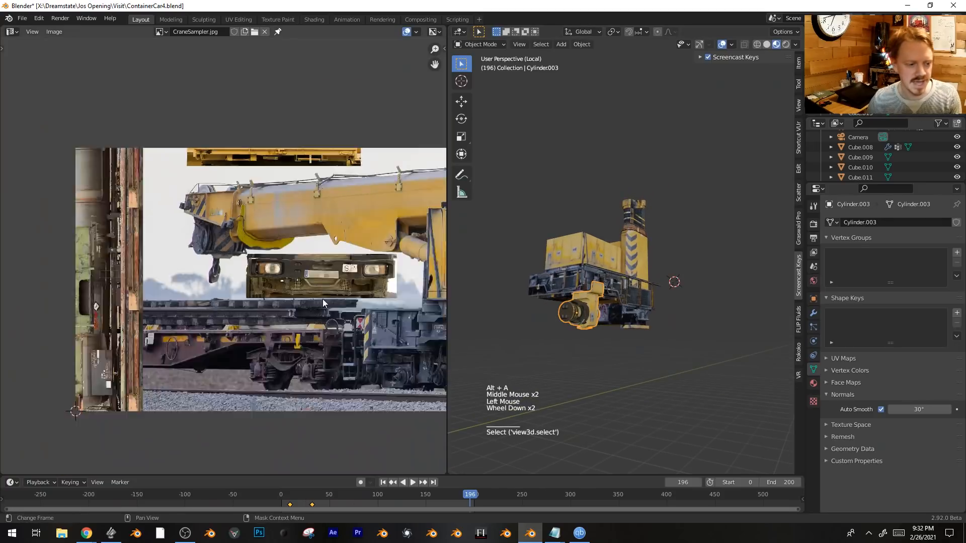
pyautogui.moveTo(346, 294); pyautogui.dragTo(322, 273, button='middle')
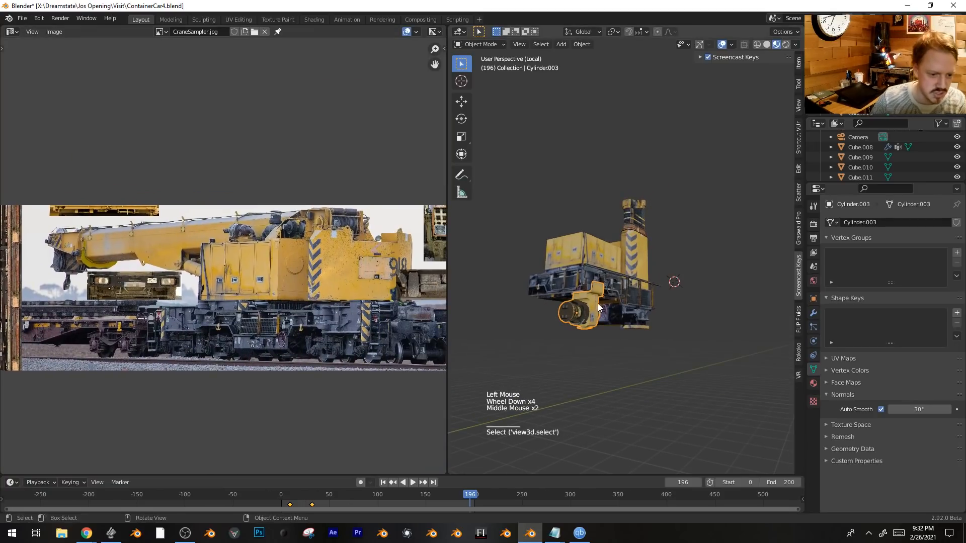
# Make a linked duplicate of the drum part, mirror it with an X scale of -1 and move it along X to the car's other side.
pyautogui.scroll(2, 598, 303)
pyautogui.click(596, 307)
pyautogui.click(570, 309)
pyautogui.hotkey('alt', 'd')
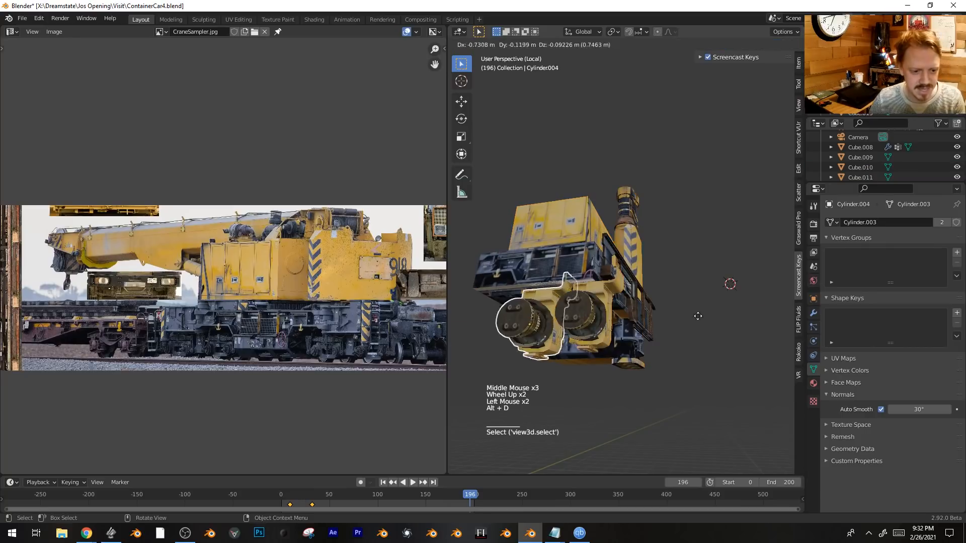
pyautogui.press('s')
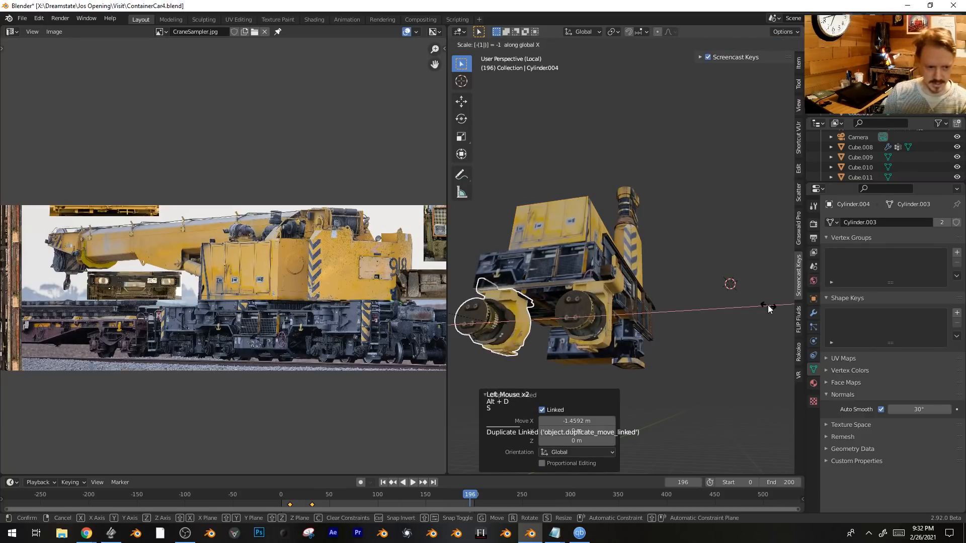
pyautogui.press('Return')
pyautogui.moveTo(657, 302); pyautogui.dragTo(695, 282, button='middle')
pyautogui.press('g')
pyautogui.press('x')
pyautogui.click(690, 314)
# Add a 12-vertex cylinder with a 1 m radius and 2 m depth and rotate it onto its side.
pyautogui.hotkey('alt', 'a')
pyautogui.click(576, 290)
pyautogui.scroll(2, 546, 349)
pyautogui.hotkey('shift', 'a')
pyautogui.moveTo(695, 282)
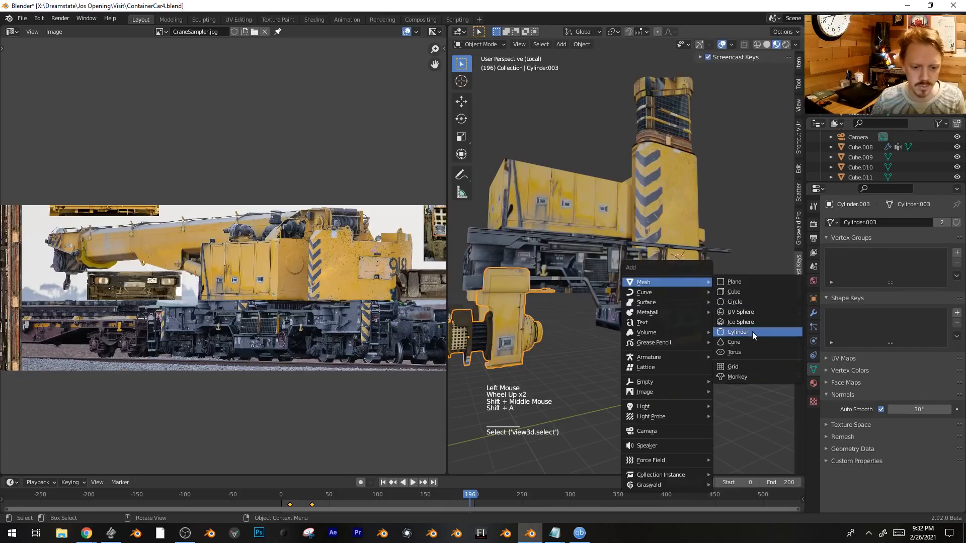
pyautogui.click(755, 332)
pyautogui.scroll(-2, 628, 330)
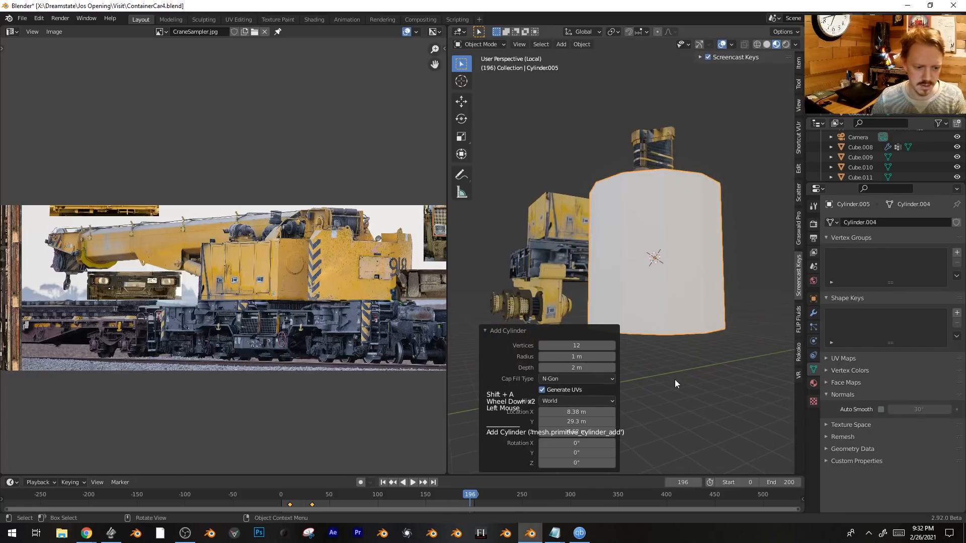
pyautogui.press('r')
pyautogui.click(763, 244)
# In Edit Mode, add two loop cuts around the cylinder to divide its length into three sections.
pyautogui.press('Tab')
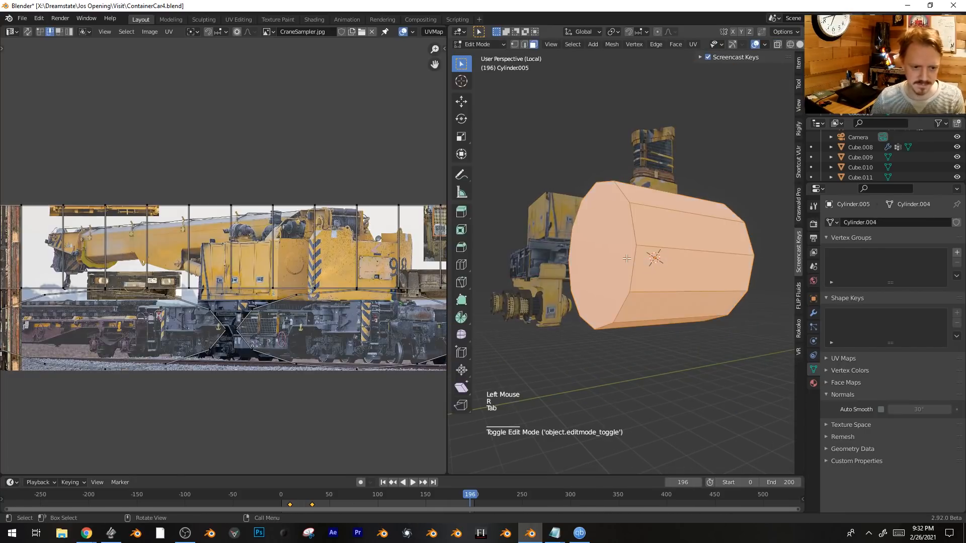
pyautogui.press('3')
pyautogui.click(628, 258)
pyautogui.moveTo(629, 259); pyautogui.dragTo(620, 230, button='middle')
pyautogui.hotkey('ctrl', 'r')
pyautogui.press('3')
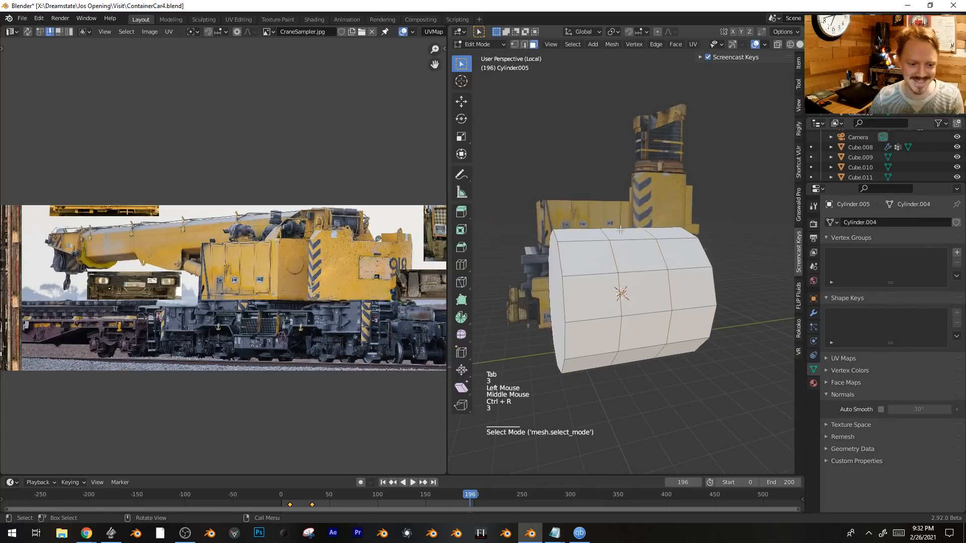
# Extrude the cylinder's middle ring of faces outward along the normals to form a raised band.
pyautogui.keyDown('alt'); pyautogui.click(623, 231); pyautogui.keyUp('alt')
pyautogui.hotkey('alt', 'e')
pyautogui.click(680, 203)
pyautogui.click(675, 192)
# Select both end caps of the cylinder and extrude them along their normals to add a short section at each end.
pyautogui.click(558, 294)
pyautogui.moveTo(603, 271); pyautogui.dragTo(573, 282, button='middle')
pyautogui.keyDown('shift'); pyautogui.click(519, 274); pyautogui.keyUp('shift')
pyautogui.hotkey('alt', 'e')
pyautogui.click(662, 297)
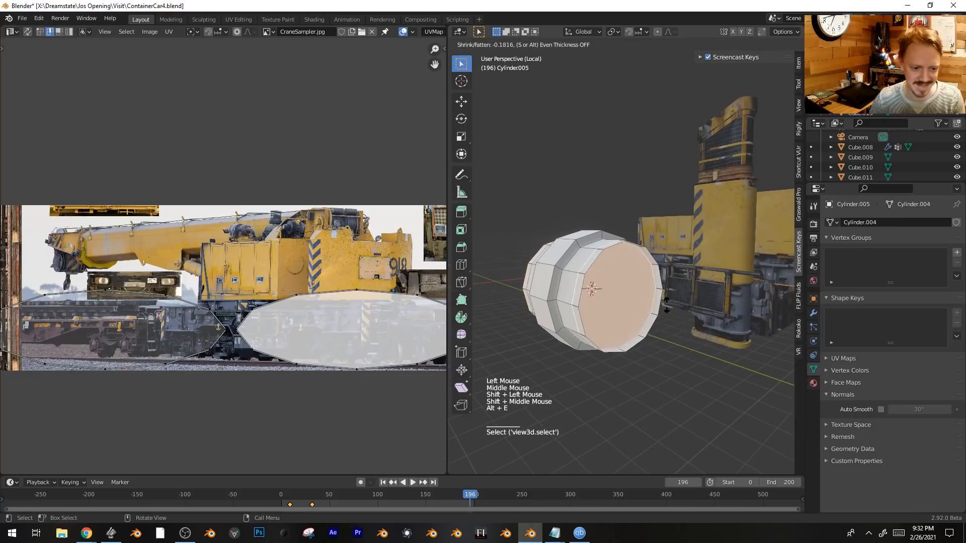
pyautogui.click(671, 288)
# Extrude the two end rings of faces outward along the normals to form raised rims.
pyautogui.keyDown('alt'); pyautogui.click(616, 255); pyautogui.keyUp('alt')
pyautogui.moveTo(617, 254); pyautogui.dragTo(649, 267, button='middle')
pyautogui.keyDown('alt'); pyautogui.click(649, 266); pyautogui.keyUp('alt')
pyautogui.hotkey('alt', 'e')
pyautogui.click(535, 254)
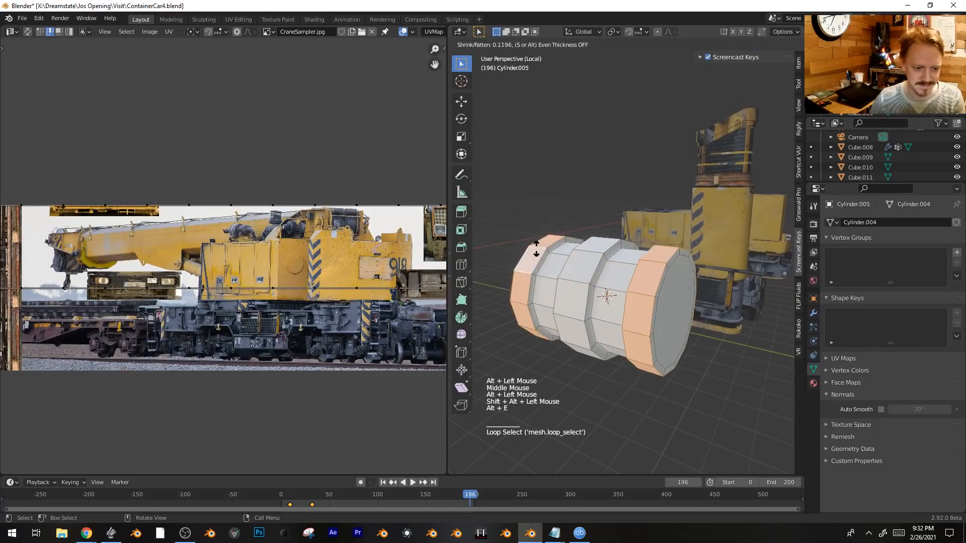
pyautogui.click(537, 245)
# Extrude the upper and lower rim faces on one side and scale them 1.954 along Z to form four brackets.
pyautogui.moveTo(536, 245); pyautogui.dragTo(618, 235, button='middle')
pyautogui.click(621, 268)
pyautogui.moveTo(636, 283); pyautogui.dragTo(620, 210, button='middle')
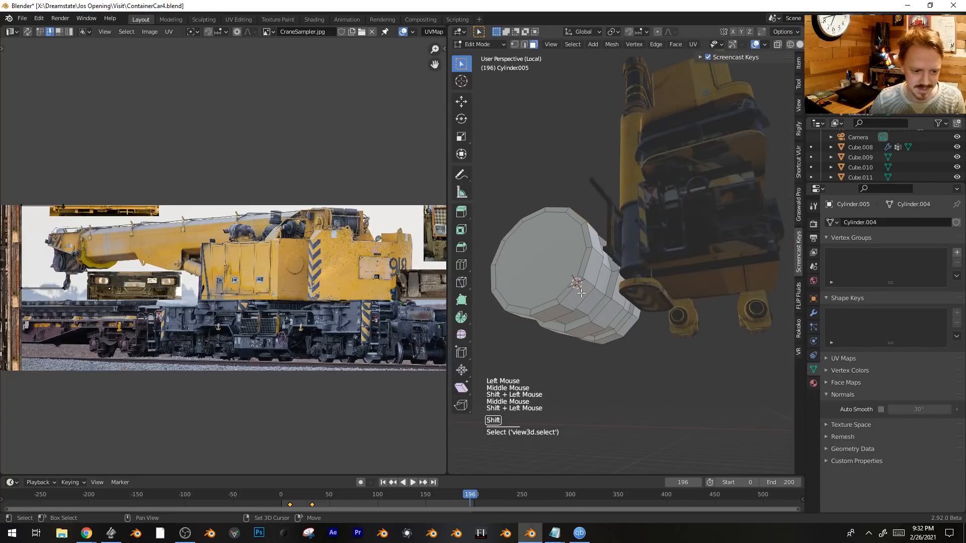
pyautogui.press('e')
pyautogui.press('s')
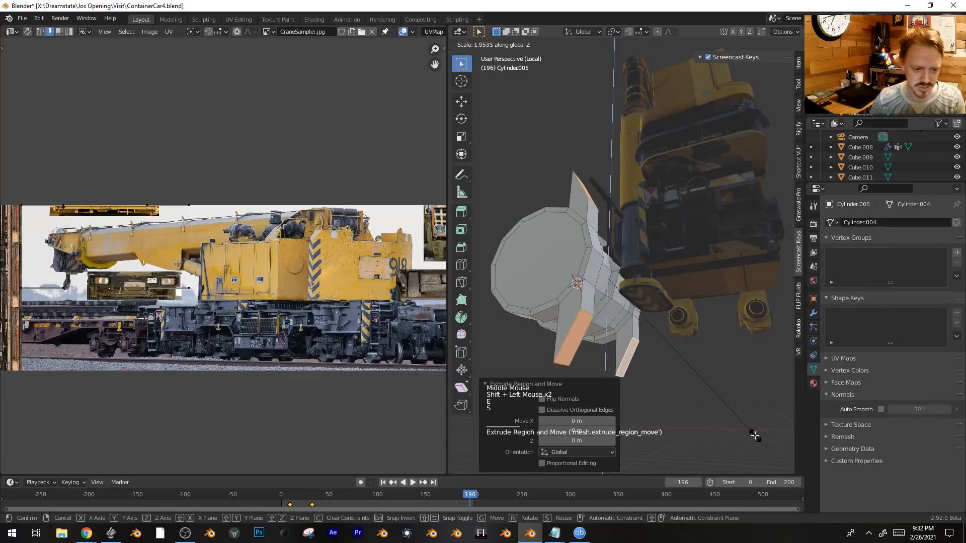
pyautogui.click(754, 435)
# Change the pivot point and flatten the bracket ends with a Z scale of 0.
pyautogui.moveTo(755, 436); pyautogui.dragTo(729, 395, button='middle')
pyautogui.click(613, 31)
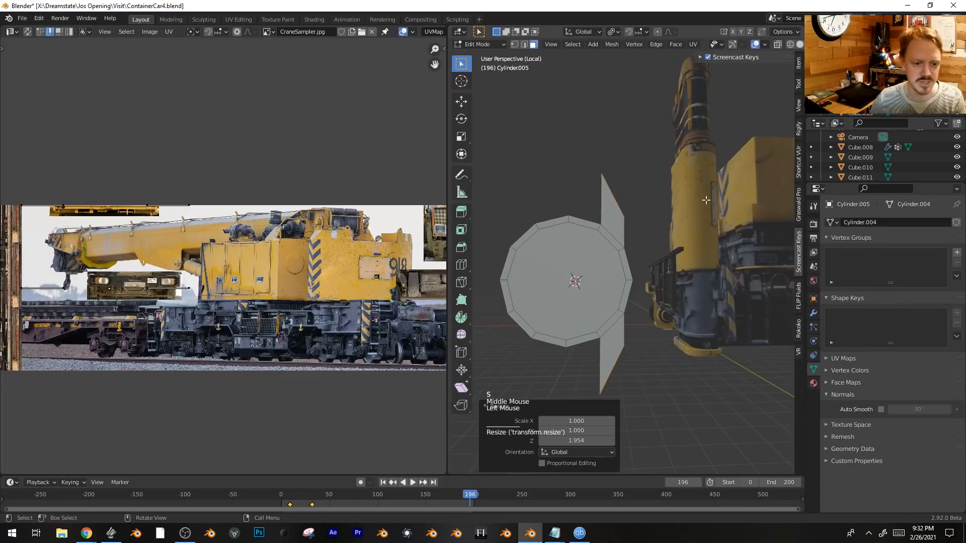
pyautogui.press('s')
pyautogui.press('z')
pyautogui.click(649, 315)
# Add a lengthwise loop cut that splits the brackets in two.
pyautogui.moveTo(649, 316); pyautogui.dragTo(658, 315, button='middle')
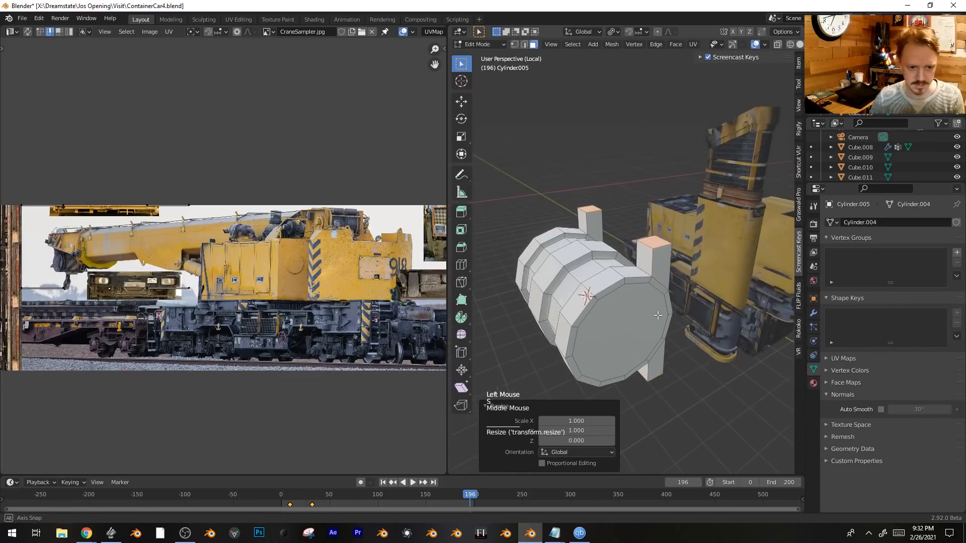
pyautogui.click(653, 255)
pyautogui.moveTo(652, 255); pyautogui.dragTo(623, 227, button='middle')
pyautogui.hotkey('ctrl', 'r')
pyautogui.moveTo(631, 333); pyautogui.dragTo(649, 362, button='middle')
# Select the outer half of each bracket's end face and extrude them along the normals into thinner legs.
pyautogui.press('3')
pyautogui.click(648, 251)
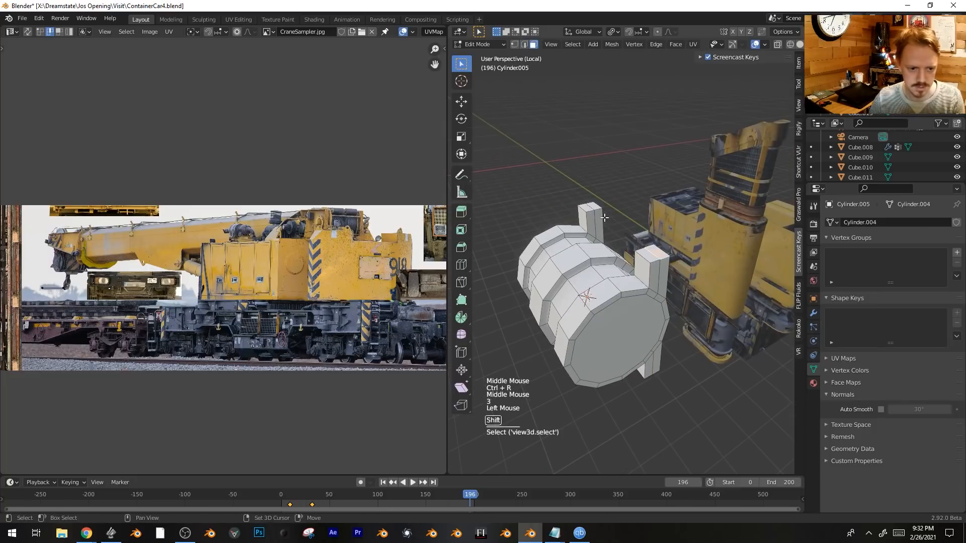
pyautogui.keyDown('shift'); pyautogui.click(656, 252); pyautogui.keyUp('shift')
pyautogui.moveTo(657, 252); pyautogui.dragTo(668, 296, button='middle')
pyautogui.keyDown('shift'); pyautogui.click(595, 359); pyautogui.keyUp('shift')
pyautogui.hotkey('alt', 'e')
pyautogui.click(717, 317)
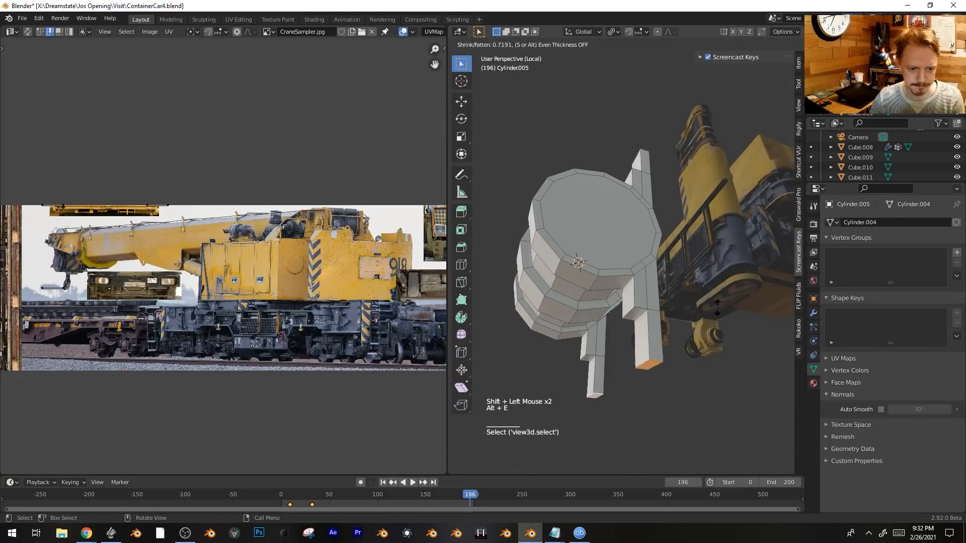
pyautogui.click(630, 312)
pyautogui.keyDown('shift'); pyautogui.click(587, 356); pyautogui.keyUp('shift')
pyautogui.moveTo(587, 356); pyautogui.dragTo(616, 423, button='middle')
pyautogui.keyDown('shift'); pyautogui.click(667, 233); pyautogui.keyUp('shift')
pyautogui.click(730, 285)
# Inset both end caps of the cylinder and extrude the inner faces along their normals.
pyautogui.press('3')
pyautogui.click(649, 312)
pyautogui.moveTo(649, 311); pyautogui.dragTo(751, 309, button='middle')
pyautogui.keyDown('shift'); pyautogui.click(633, 315); pyautogui.keyUp('shift')
pyautogui.press('i')
pyautogui.click(548, 134)
pyautogui.hotkey('alt', 'e')
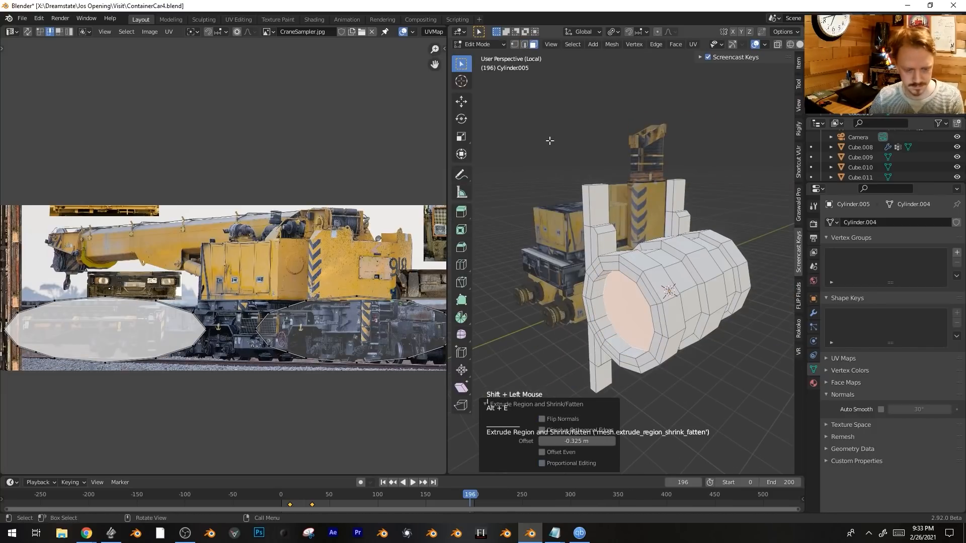
pyautogui.press('i')
# Select the entire tank mesh and unwrap it from an angled view.
pyautogui.press('Tab')
pyautogui.scroll(-3, 650, 233)
pyautogui.moveTo(650, 232); pyautogui.dragTo(633, 278, button='middle')
pyautogui.press('Tab')
pyautogui.press('a')
pyautogui.scroll(2, 630, 265)
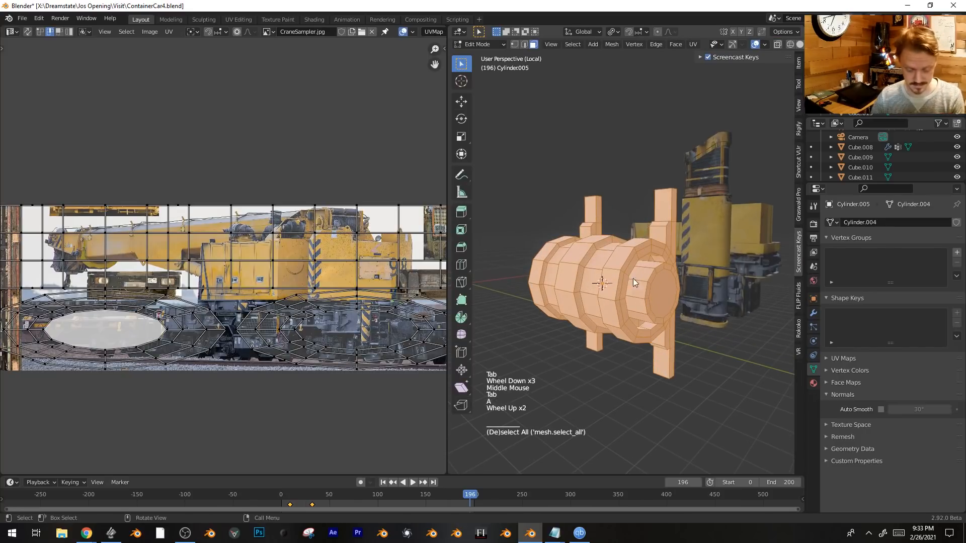
pyautogui.press('u')
pyautogui.click(633, 279)
# Scale down all the tank's UVs and move them over the dark chassis panel in the photo.
pyautogui.press('a')
pyautogui.press('s')
pyautogui.click(348, 399)
pyautogui.press('s')
pyautogui.click(241, 312)
pyautogui.scroll(3, 241, 312)
pyautogui.keyDown('shift'); pyautogui.moveTo(241, 312); pyautogui.dragTo(287, 320, button='middle'); pyautogui.keyUp('shift')
pyautogui.press('g')
pyautogui.click(287, 321)
pyautogui.press('g')
pyautogui.click(289, 322)
pyautogui.press('Tab')
# Link the crane car's material to the tank.
pyautogui.moveTo(631, 302); pyautogui.dragTo(650, 293, button='middle')
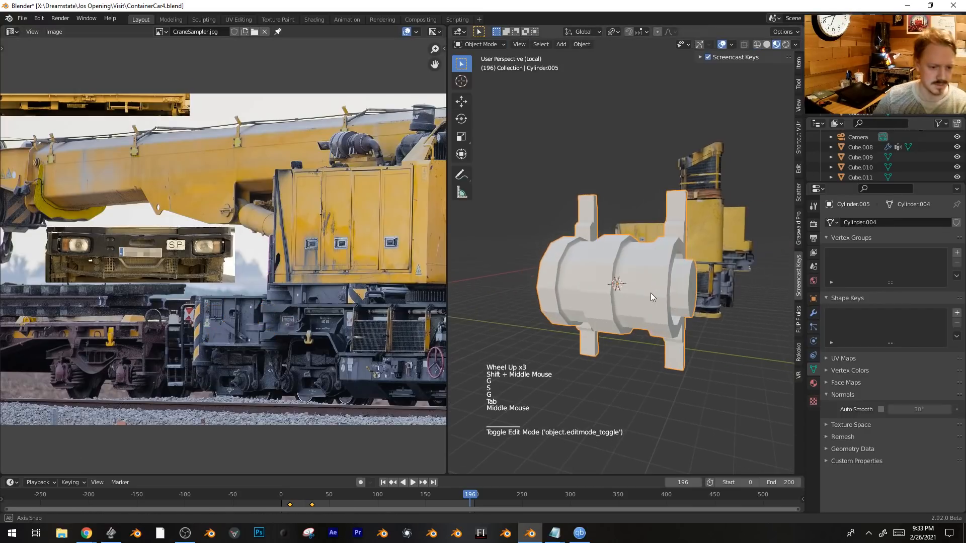
pyautogui.keyDown('shift'); pyautogui.click(710, 228); pyautogui.keyUp('shift')
pyautogui.hotkey('ctrl', 'l')
pyautogui.click(711, 206)
pyautogui.moveTo(635, 276); pyautogui.dragTo(692, 276, button='middle')
# Scale the tank's UVs down further and move them to the dark area just below the yellow cabin in the photo.
pyautogui.click(703, 289)
pyautogui.press('Tab')
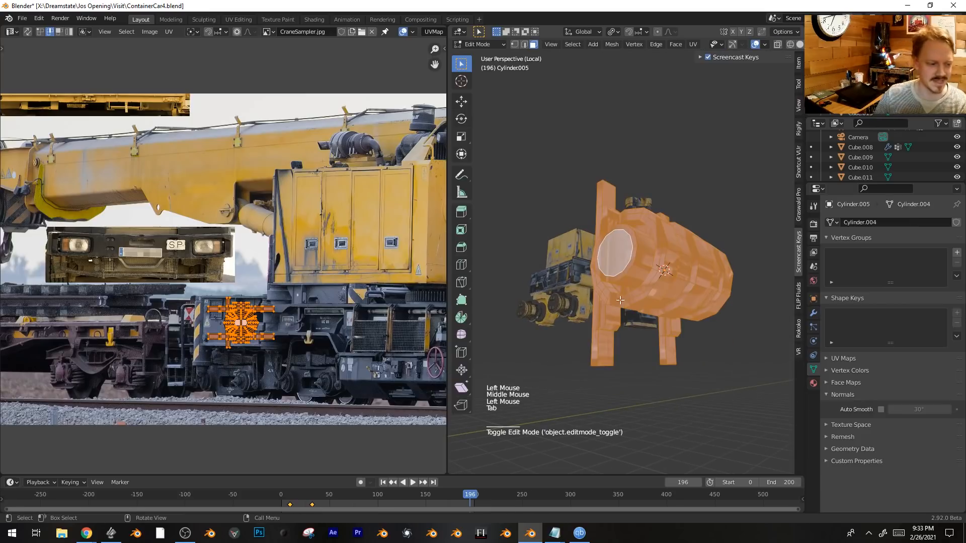
pyautogui.scroll(-1, 270, 241)
pyautogui.scroll(2, 271, 240)
pyautogui.press('s')
pyautogui.press('g')
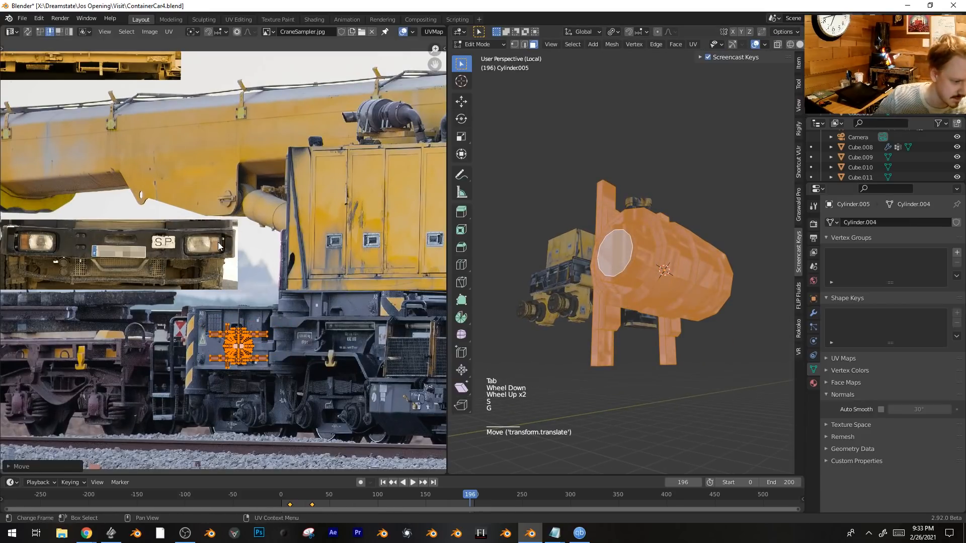
pyautogui.click(219, 242)
pyautogui.keyDown('shift'); pyautogui.moveTo(218, 243); pyautogui.dragTo(150, 217, button='middle'); pyautogui.keyUp('shift')
pyautogui.press('g')
pyautogui.press('Tab')
# Scale the tank by 0.262 and, in the front orthographic view, by a further 0.707.
pyautogui.moveTo(644, 259); pyautogui.dragTo(601, 377, button='middle')
pyautogui.press('s')
pyautogui.click(668, 314)
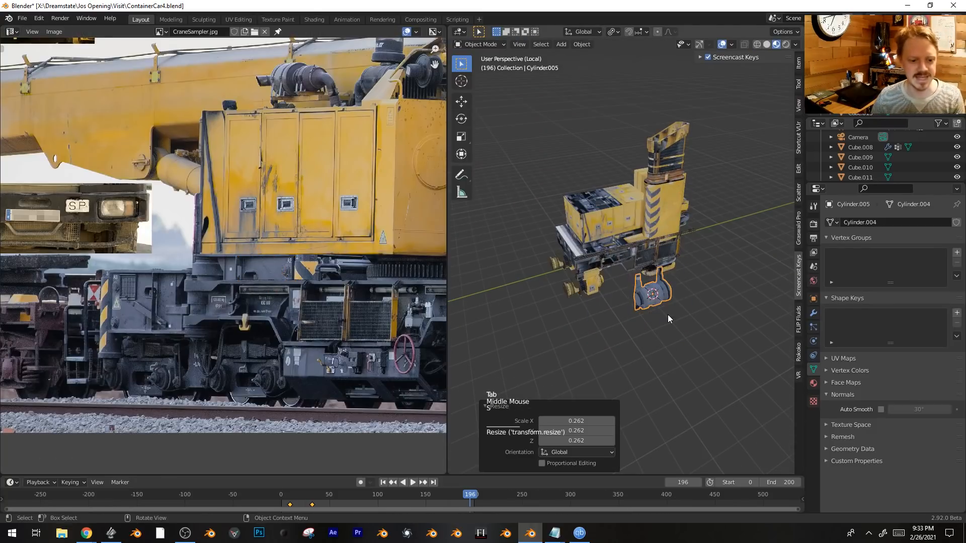
pyautogui.press('KP_1')
pyautogui.scroll(3, 670, 298)
pyautogui.press('s')
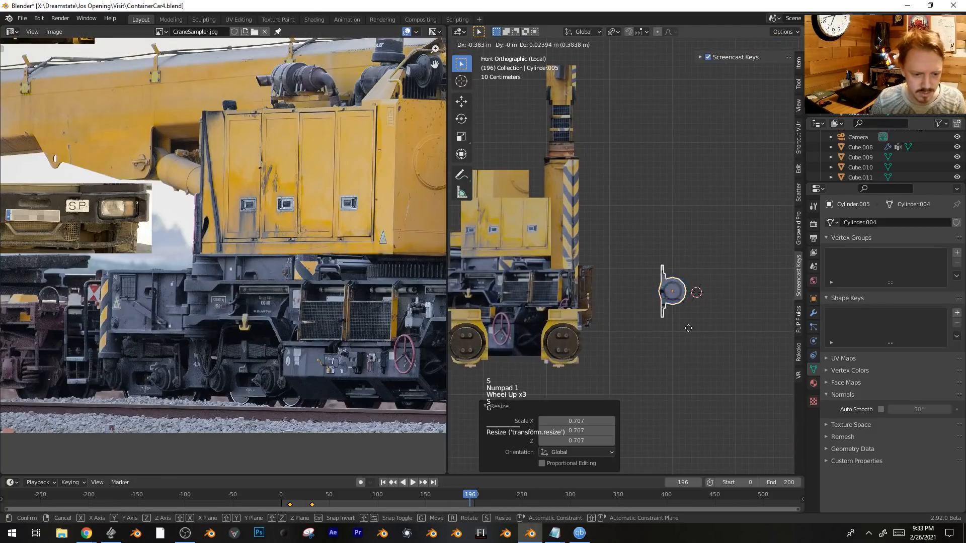
# Move the tank to the crane car's side, rotate it -90° so its brackets lie flat, and shift it clear of the car.
pyautogui.click(622, 313)
pyautogui.press('r')
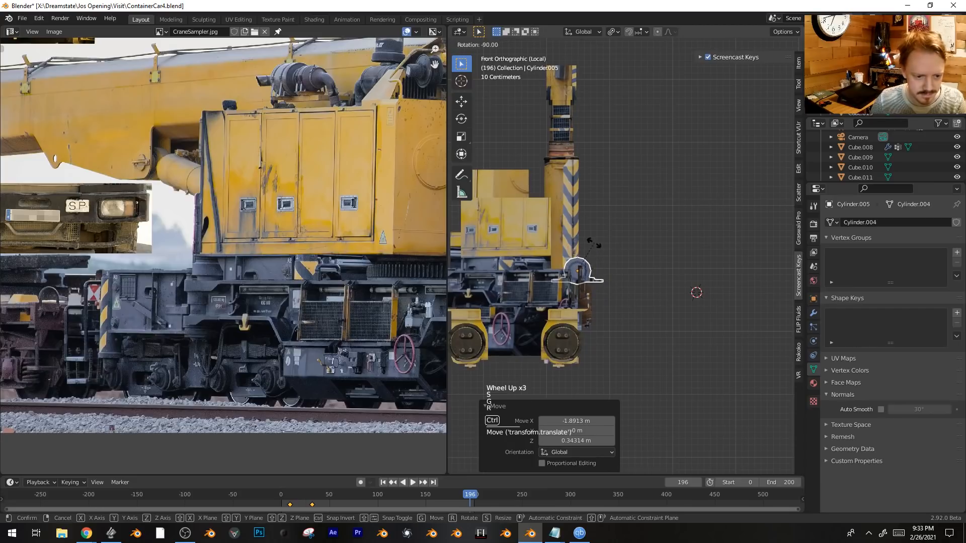
pyautogui.click(596, 251)
pyautogui.press('g')
pyautogui.click(674, 224)
# Select the bracket legs on one side of the tank and rotate, move and scale them to point downward.
pyautogui.press('Tab')
pyautogui.scroll(3, 714, 256)
pyautogui.press('1')
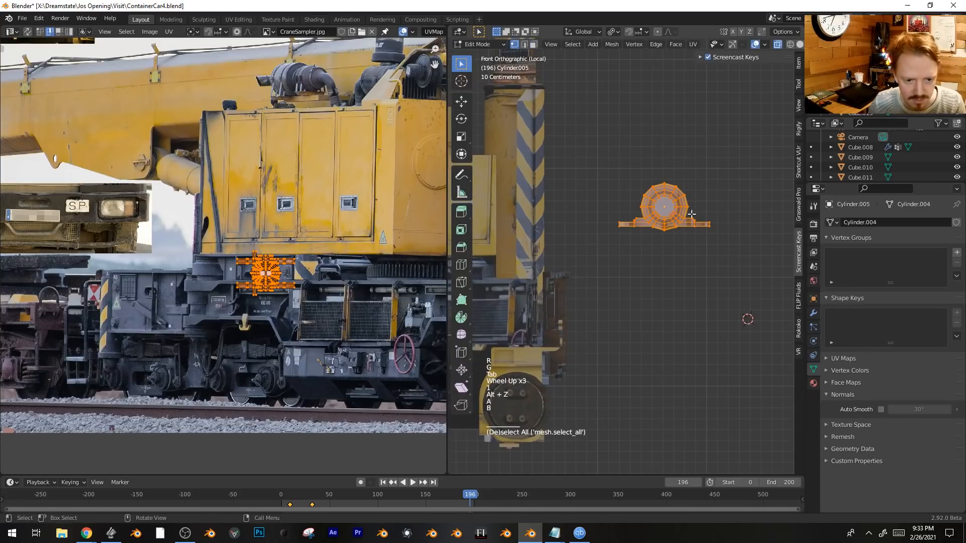
pyautogui.hotkey('alt', 'a')
pyautogui.press('r')
pyautogui.click(654, 280)
pyautogui.press('g')
pyautogui.click(630, 297)
pyautogui.press('s')
pyautogui.click(634, 300)
pyautogui.press('Tab')
# Scale the tank down and move it onto the edge of the crane car's deck beside the yellow cabin.
pyautogui.press('g')
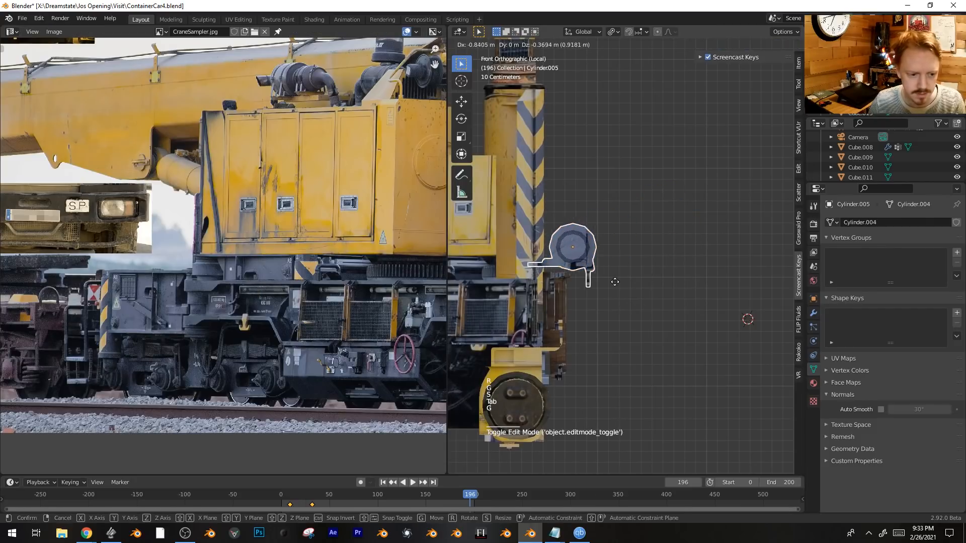
pyautogui.click(585, 292)
pyautogui.press('s')
pyautogui.click(574, 288)
pyautogui.press('g')
pyautogui.click(569, 291)
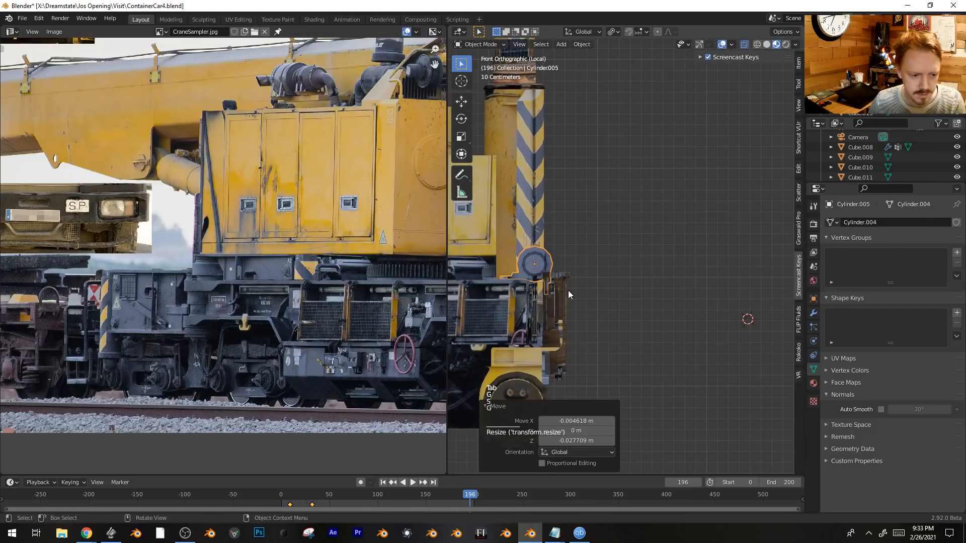
pyautogui.click(563, 291)
pyautogui.press('g')
pyautogui.press('z')
pyautogui.click(594, 299)
pyautogui.moveTo(596, 301); pyautogui.dragTo(526, 318, button='middle')
pyautogui.click(595, 242)
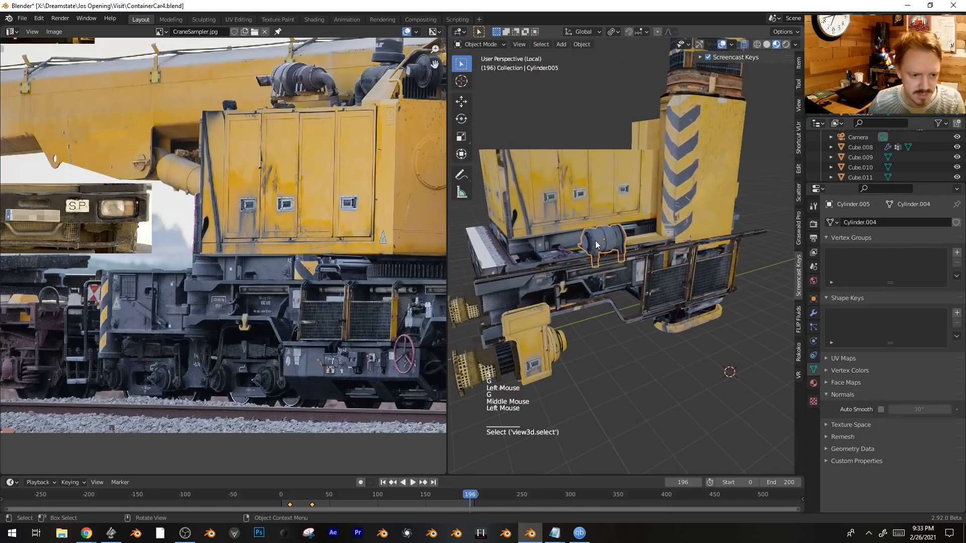
# Slide the tank along Y on the deck edge and place a linked duplicate of it further along.
pyautogui.press('g')
pyautogui.press('y')
pyautogui.click(536, 261)
pyautogui.hotkey('alt', 'd')
pyautogui.click(647, 252)
pyautogui.hotkey('alt', 'a')
# Lower the yellow wheel unit beneath the deck by about 0.09 m along Z.
pyautogui.moveTo(646, 252); pyautogui.dragTo(680, 257, button='middle')
pyautogui.click(617, 248)
pyautogui.scroll(-2, 605, 246)
pyautogui.moveTo(605, 247); pyautogui.dragTo(617, 328, button='middle')
pyautogui.hotkey('alt', 'a')
pyautogui.click(558, 324)
pyautogui.moveTo(655, 302); pyautogui.dragTo(605, 323, button='middle')
pyautogui.click(605, 323)
pyautogui.press('g')
pyautogui.press('z')
pyautogui.click(608, 329)
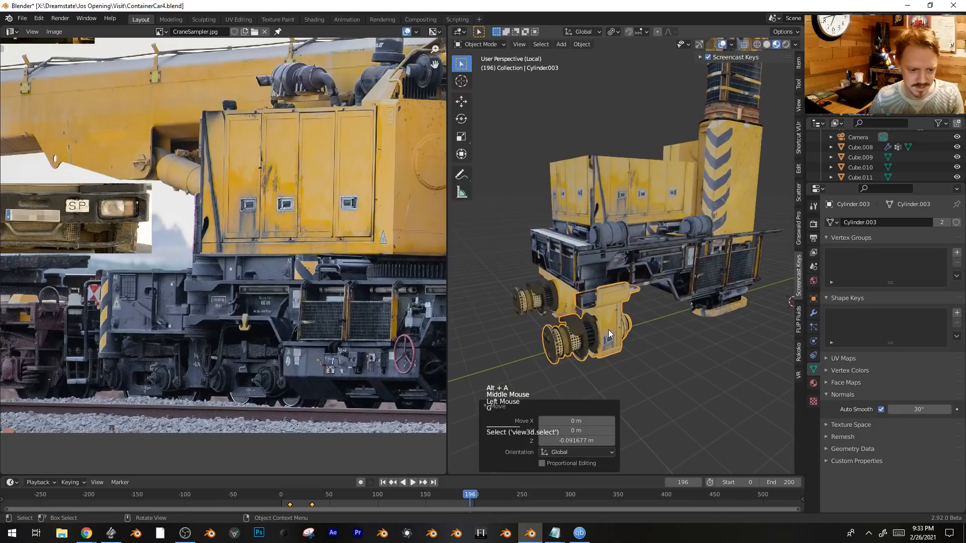
# Make a linked duplicate of the side railing and move and scale it to fit the opposite side of the car.
pyautogui.click(685, 273)
pyautogui.moveTo(740, 290); pyautogui.dragTo(577, 270, button='middle')
pyautogui.hotkey('alt', 'd')
pyautogui.rightClick(739, 339)
pyautogui.press('g')
pyautogui.press('y')
pyautogui.click(624, 298)
pyautogui.press('s')
pyautogui.click(653, 260)
# Make linked duplicates of both tanks and move them along X to the opposite side of the deck.
pyautogui.hotkey('alt', 'd')
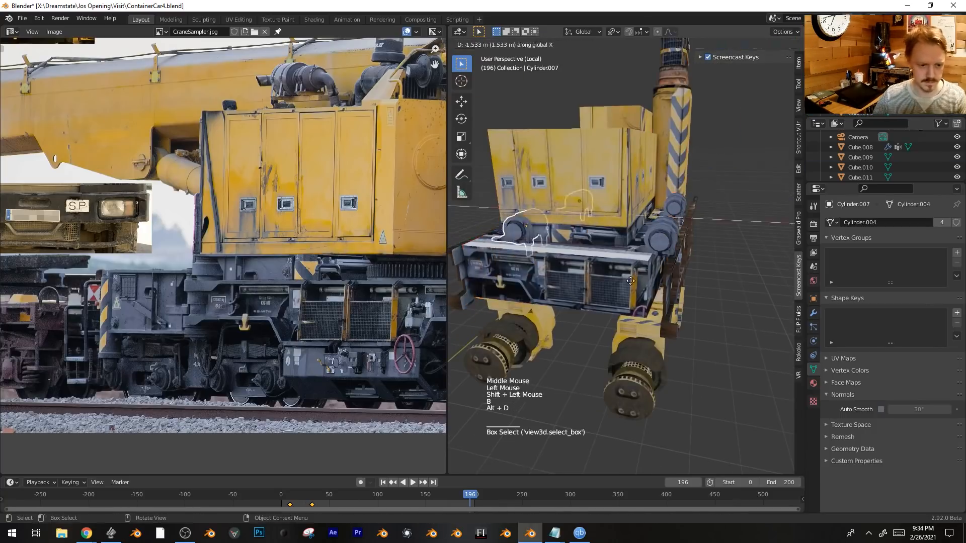
pyautogui.hotkey('alt', 'a')
pyautogui.scroll(-3, 604, 302)
pyautogui.moveTo(604, 302); pyautogui.dragTo(638, 312, button='middle')
# Bevel the vertical corner edges of the yellow cabin and the deck body below it with four segments.
pyautogui.press('3')
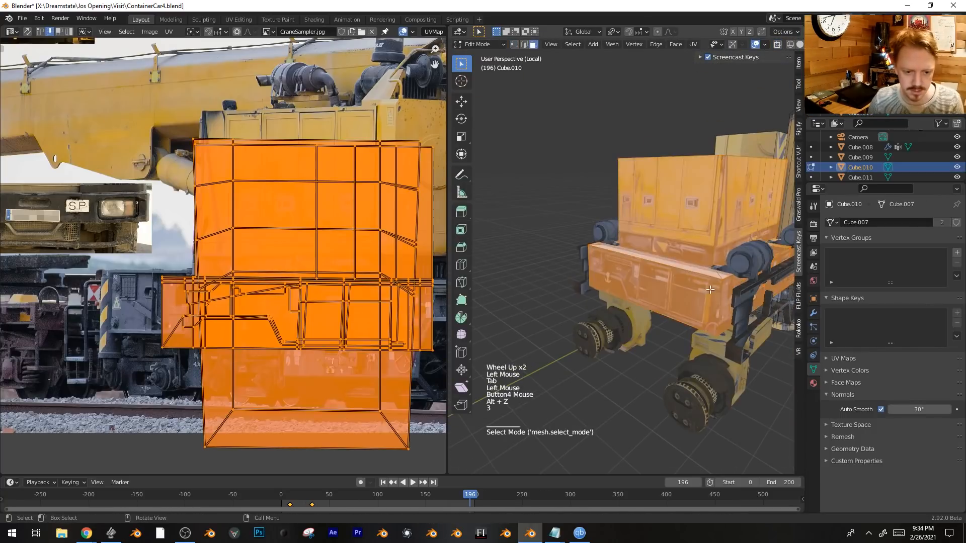
pyautogui.click(676, 285)
pyautogui.hotkey('ctrl', 'l')
pyautogui.keyDown('shift'); pyautogui.moveTo(710, 267); pyautogui.dragTo(649, 294, button='middle'); pyautogui.keyUp('shift')
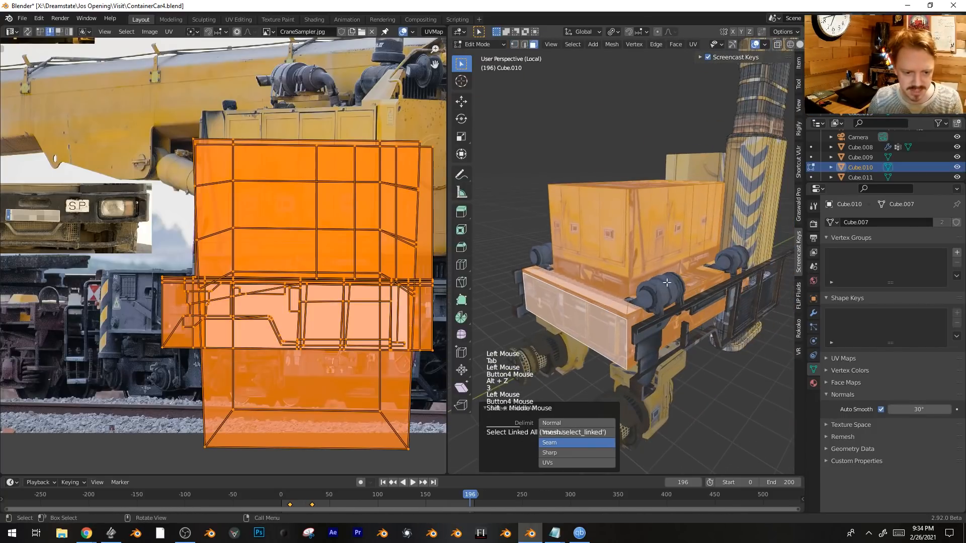
pyautogui.press('2')
pyautogui.keyDown('alt'); pyautogui.click(625, 240); pyautogui.keyUp('alt')
pyautogui.moveTo(627, 256); pyautogui.dragTo(556, 255, button='middle')
pyautogui.hotkey('ctrl', 'b')
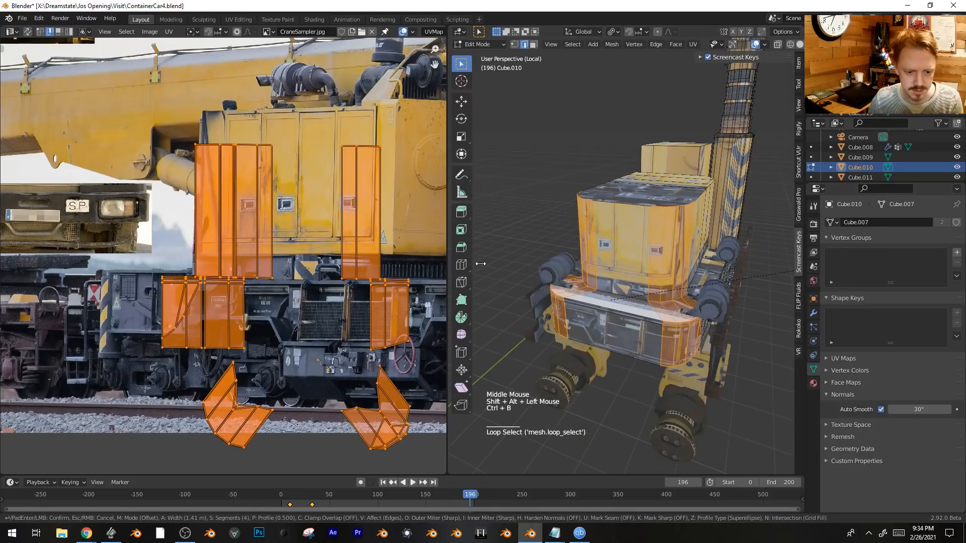
pyautogui.click(472, 266)
# Bevel the edge loop around the cabin roof with six segments to round its rim.
pyautogui.keyDown('shift'); pyautogui.moveTo(631, 320); pyautogui.dragTo(648, 293, button='middle'); pyautogui.keyUp('shift')
pyautogui.press('2')
pyautogui.keyDown('alt'); pyautogui.click(653, 282); pyautogui.keyUp('alt')
pyautogui.hotkey('ctrl', 'b')
pyautogui.moveTo(659, 193); pyautogui.dragTo(671, 199, button='middle')
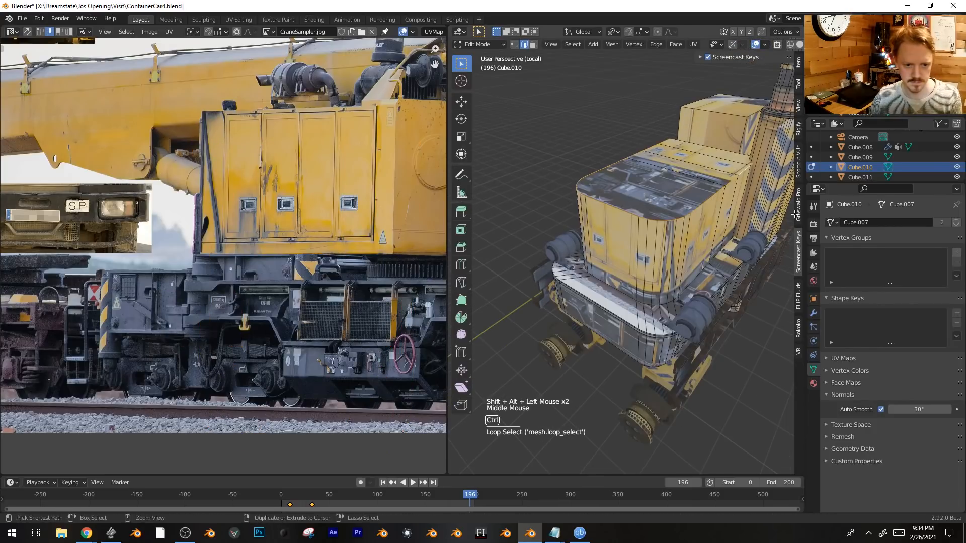
pyautogui.hotkey('ctrl', 'b')
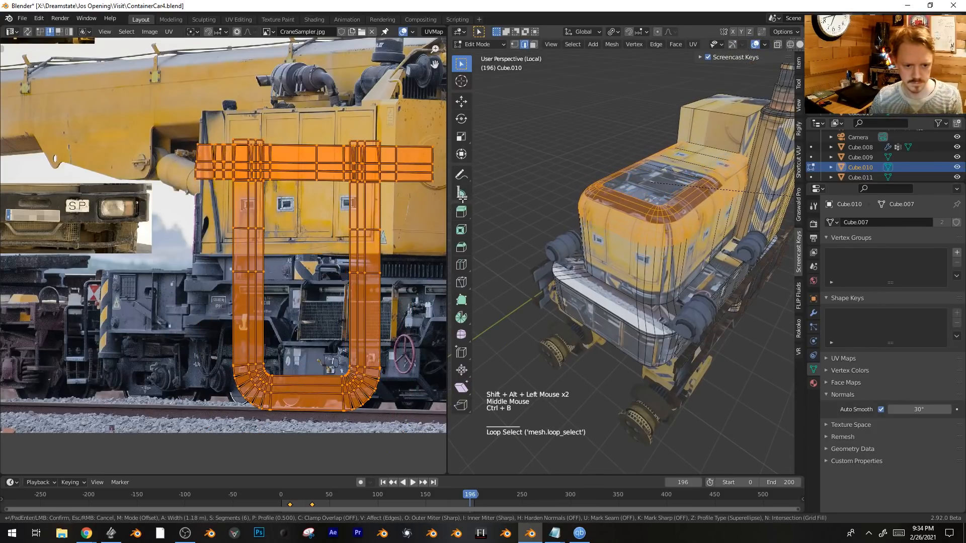
pyautogui.click(775, 198)
# Undo the linked selection and add an edge loop across the roof face adjoining the dark roof panel.
pyautogui.hotkey('ctrl', 'l')
pyautogui.hotkey('ctrl', 'z')
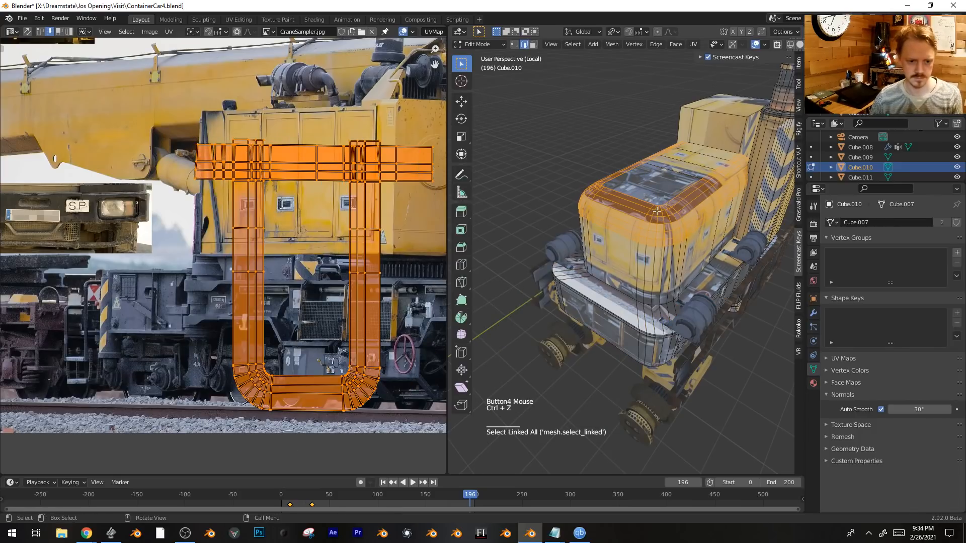
pyautogui.press('3')
pyautogui.click(653, 196)
pyautogui.moveTo(653, 196); pyautogui.dragTo(684, 226, button='middle')
pyautogui.scroll(2, 690, 232)
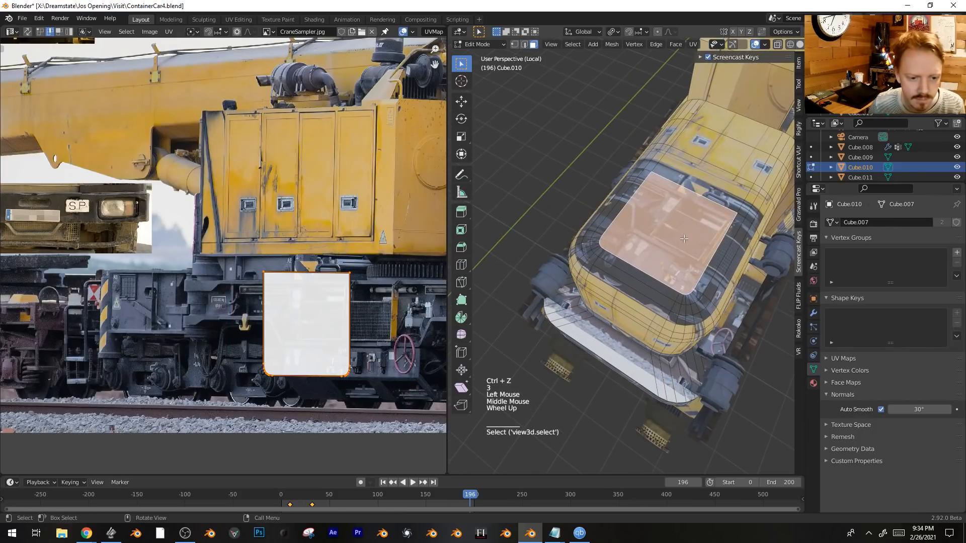
pyautogui.keyDown('shift'); pyautogui.click(703, 189); pyautogui.keyUp('shift')
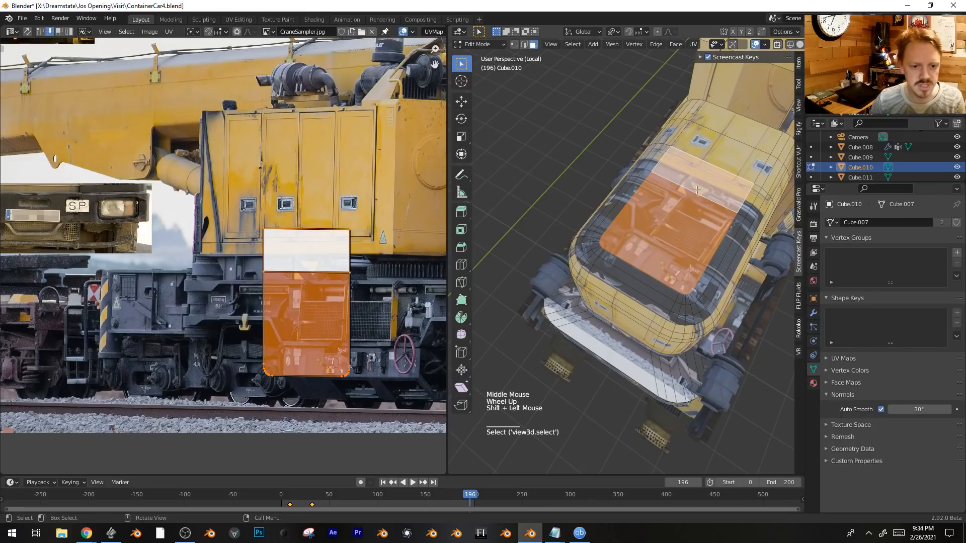
pyautogui.click(741, 203)
pyautogui.click(741, 202)
# Extrude the dark roof panel together with the narrow strip adjoining it.
pyautogui.press('3')
pyautogui.click(719, 197)
pyautogui.keyDown('shift'); pyautogui.click(692, 209); pyautogui.keyUp('shift')
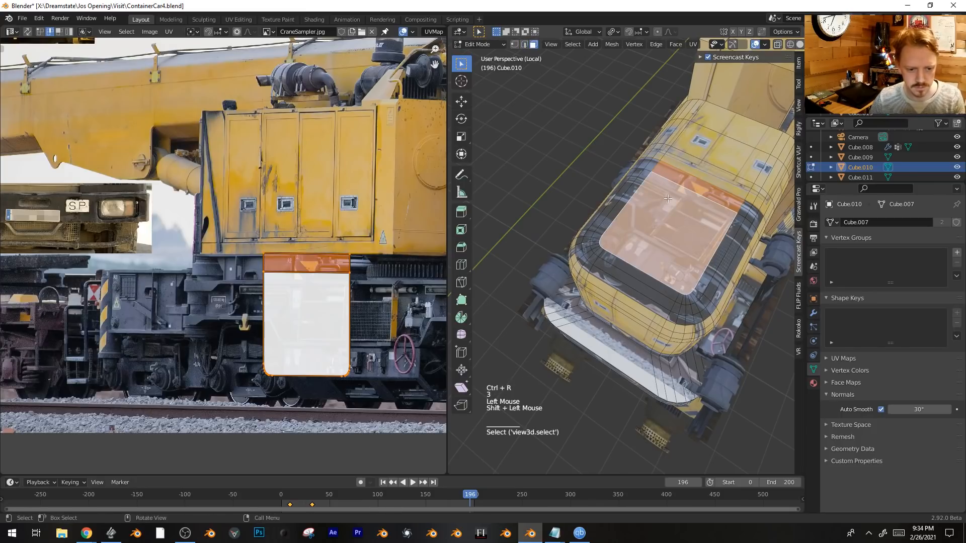
pyautogui.press('e')
pyautogui.click(660, 174)
pyautogui.moveTo(661, 174); pyautogui.dragTo(691, 199, button='middle')
# Select the face loop below the cabin's roof rim and grow the selection four times over the cabin shell.
pyautogui.keyDown('alt'); pyautogui.click(701, 215); pyautogui.keyUp('alt')
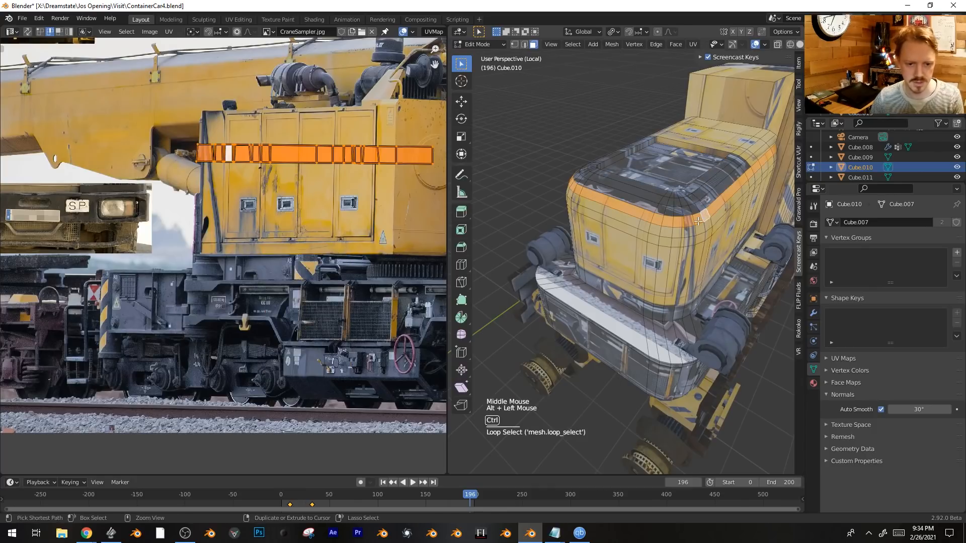
pyautogui.press('ctrl+KP_Add')
pyautogui.press('ctrl+KP_Add')
pyautogui.press('ctrl+KP_Add')
pyautogui.press('ctrl+KP_Add')
# Turn the cabin shell's UVs upside down and scale and move them onto the yellow cabinet in the photo.
pyautogui.scroll(-2, 215, 250)
pyautogui.press('a')
pyautogui.press('s')
pyautogui.press('g')
pyautogui.click(305, 190)
pyautogui.press('r')
pyautogui.keyDown('ctrl'); pyautogui.click(94, 228); pyautogui.keyUp('ctrl')
pyautogui.press('s')
pyautogui.press('x')
pyautogui.click(13, 207)
pyautogui.press('s')
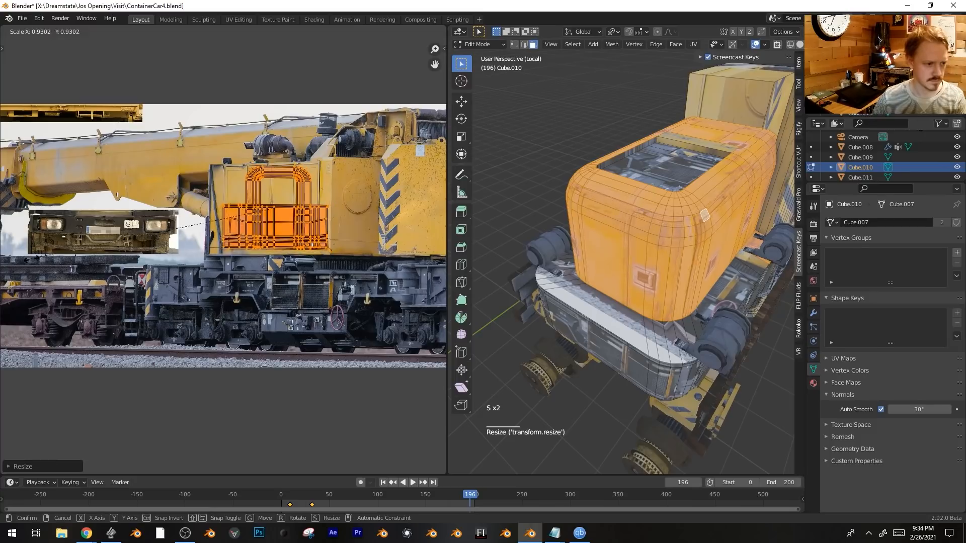
pyautogui.click(386, 237)
# Reposition the cabin UVs and squash them along Y to stay within the photo's yellow bodywork.
pyautogui.press('g')
pyautogui.click(387, 232)
pyautogui.press('s')
pyautogui.press('y')
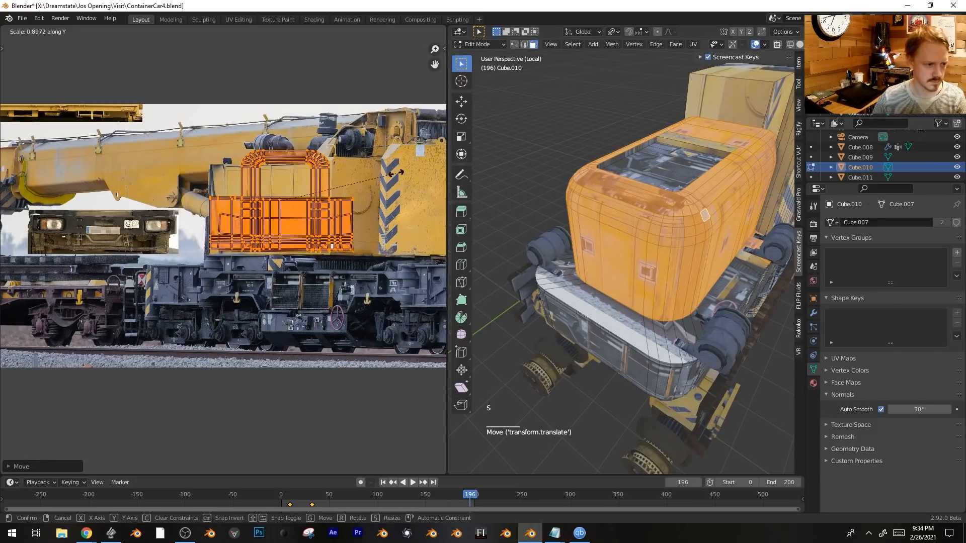
pyautogui.click(376, 227)
pyautogui.press('g')
pyautogui.click(377, 229)
# Box-select the upper part of the cabin UVs and move it down onto clean yellow paint.
pyautogui.hotkey('alt', 'a')
pyautogui.press('b')
pyautogui.hotkey('alt', 'a')
pyautogui.press('b')
pyautogui.moveTo(360, 132); pyautogui.dragTo(204, 191)
pyautogui.press('g')
pyautogui.click(203, 205)
# Select the long faces on the underside of the car body in Edit Mode.
pyautogui.press('Tab')
pyautogui.moveTo(626, 252); pyautogui.dragTo(678, 153, button='middle')
pyautogui.scroll(-4, 641, 209)
pyautogui.press('Tab')
pyautogui.scroll(3, 632, 259)
pyautogui.doubleClick(632, 259)
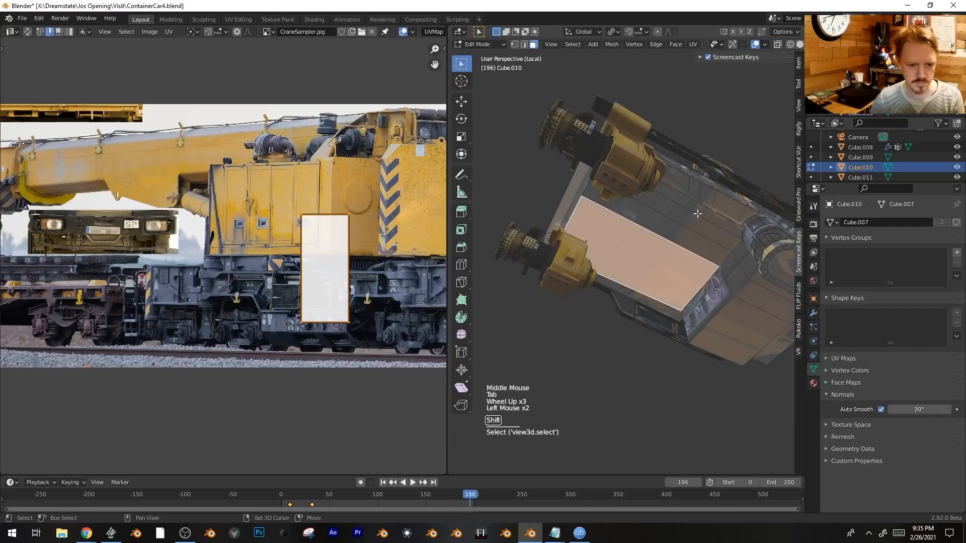
pyautogui.keyDown('shift'); pyautogui.click(696, 213); pyautogui.keyUp('shift')
pyautogui.keyDown('shift'); pyautogui.click(687, 221); pyautogui.keyUp('shift')
pyautogui.keyDown('shift'); pyautogui.click(676, 234); pyautogui.keyUp('shift')
# Add the remaining underside faces and the end panel to the selection with circle select.
pyautogui.moveTo(676, 236); pyautogui.dragTo(714, 347, button='middle')
pyautogui.scroll(1, 649, 348)
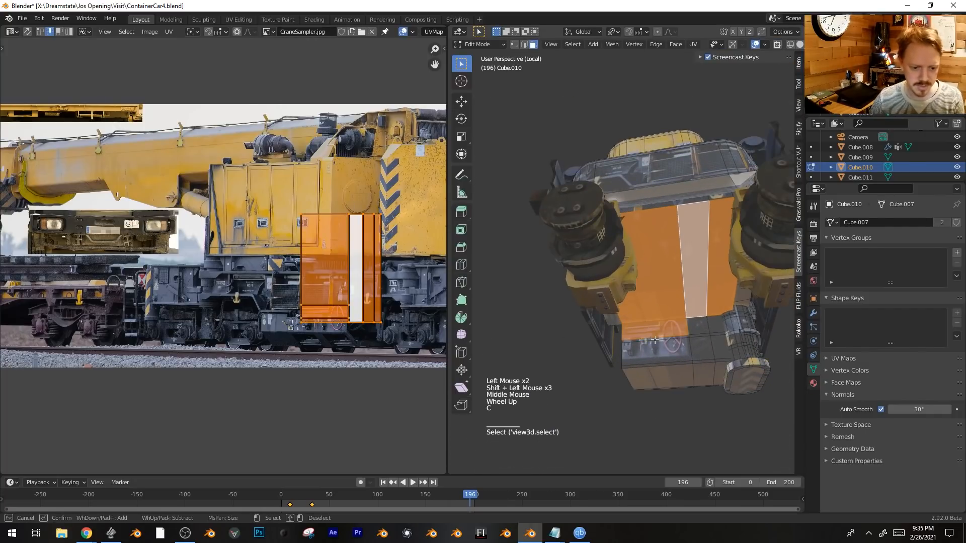
pyautogui.moveTo(654, 340); pyautogui.dragTo(704, 324)
pyautogui.keyDown('shift'); pyautogui.moveTo(709, 336); pyautogui.dragTo(706, 297, button='middle'); pyautogui.keyUp('shift')
pyautogui.scroll(1, 707, 315)
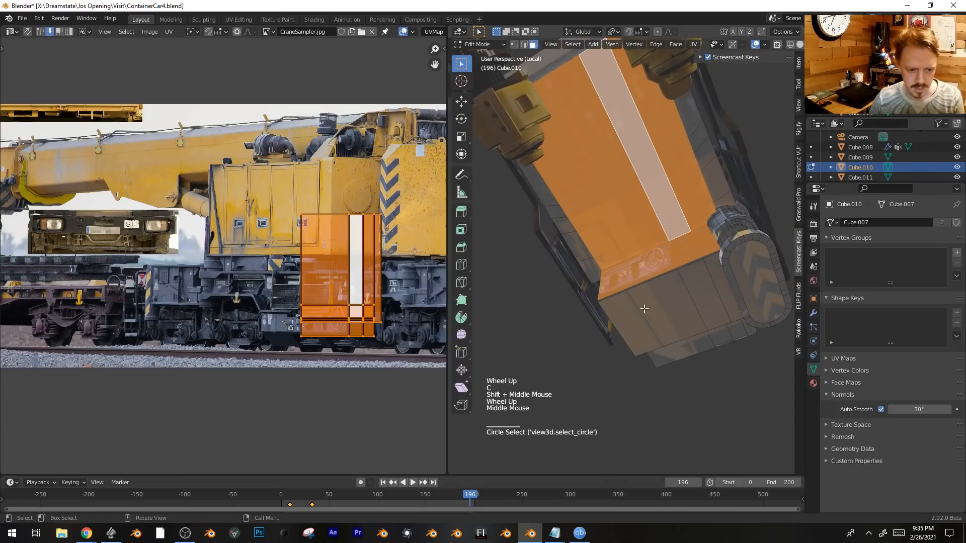
pyautogui.press('c')
pyautogui.click(706, 298)
# Inset the selected underside faces by about 0.22 m and extrude them inward along their normals by about 0.25 m.
pyautogui.press('i')
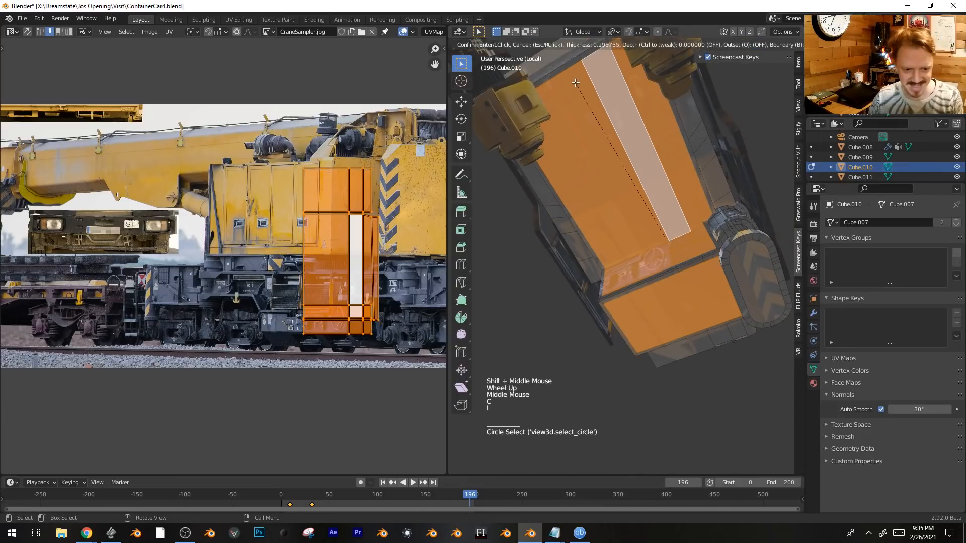
pyautogui.click(575, 83)
pyautogui.hotkey('alt', 'e')
pyautogui.click(575, 83)
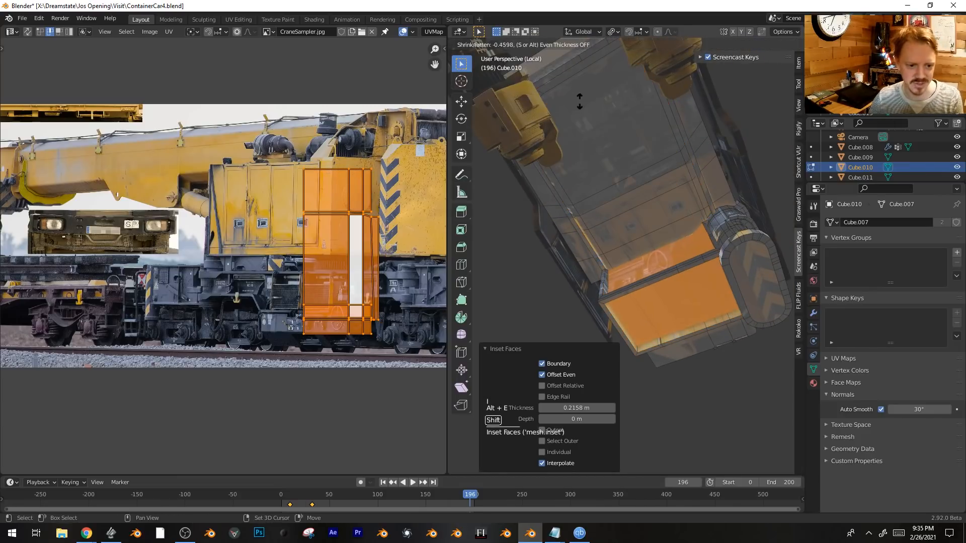
pyautogui.click(581, 92)
pyautogui.moveTo(582, 93); pyautogui.dragTo(598, 141, button='middle')
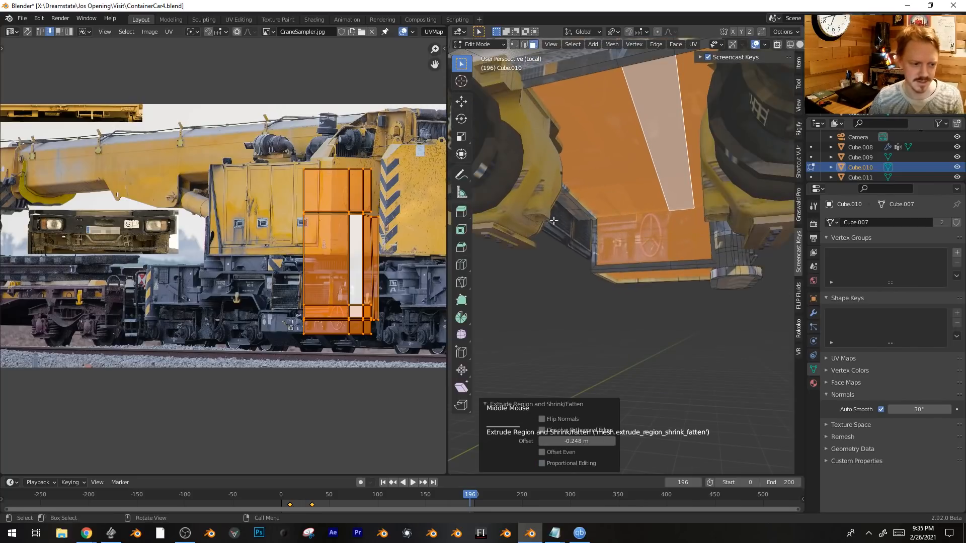
# Scale, rotate and move the recessed underside's UVs onto the dark undercarriage at the far end of the photo.
pyautogui.scroll(-2, 370, 267)
pyautogui.press('a')
pyautogui.press('s')
pyautogui.click(339, 264)
pyautogui.keyDown('shift'); pyautogui.moveTo(339, 264); pyautogui.dragTo(231, 258, button='middle'); pyautogui.keyUp('shift')
pyautogui.press('g')
pyautogui.click(374, 284)
pyautogui.press('r')
pyautogui.click(321, 217)
pyautogui.press('s')
pyautogui.click(302, 199)
pyautogui.press('g')
pyautogui.click(282, 179)
pyautogui.press('Tab')
# Add edge loops across the recessed underside near its end panel.
pyautogui.scroll(-2, 607, 205)
pyautogui.moveTo(607, 204); pyautogui.dragTo(572, 178, button='middle')
pyautogui.scroll(2, 659, 222)
pyautogui.scroll(1, 659, 222)
pyautogui.press('Tab')
pyautogui.hotkey('ctrl', 'r')
pyautogui.click(679, 222)
pyautogui.click(679, 223)
pyautogui.hotkey('ctrl', 'r')
pyautogui.press('3')
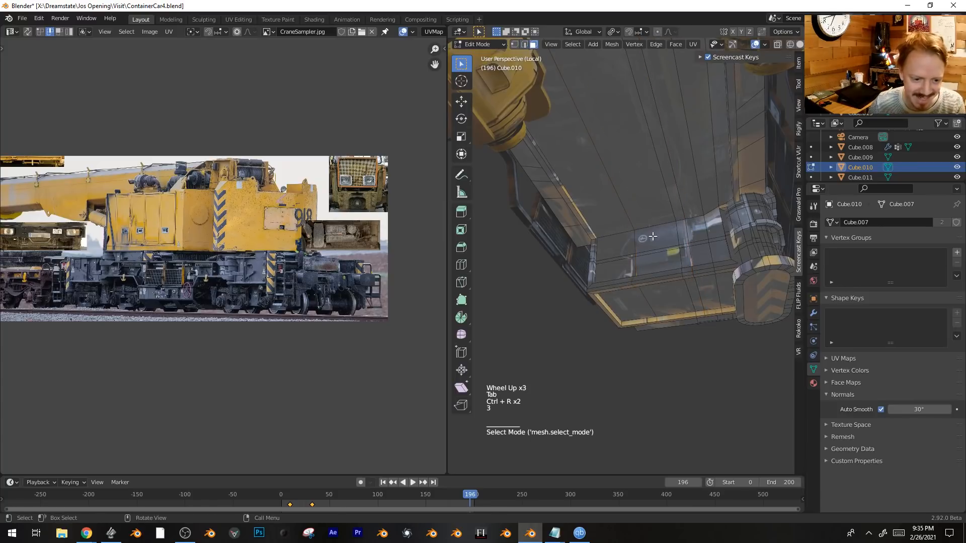
# Select the small faces between the new edge loops in the underside recess and extrude them.
pyautogui.click(674, 259)
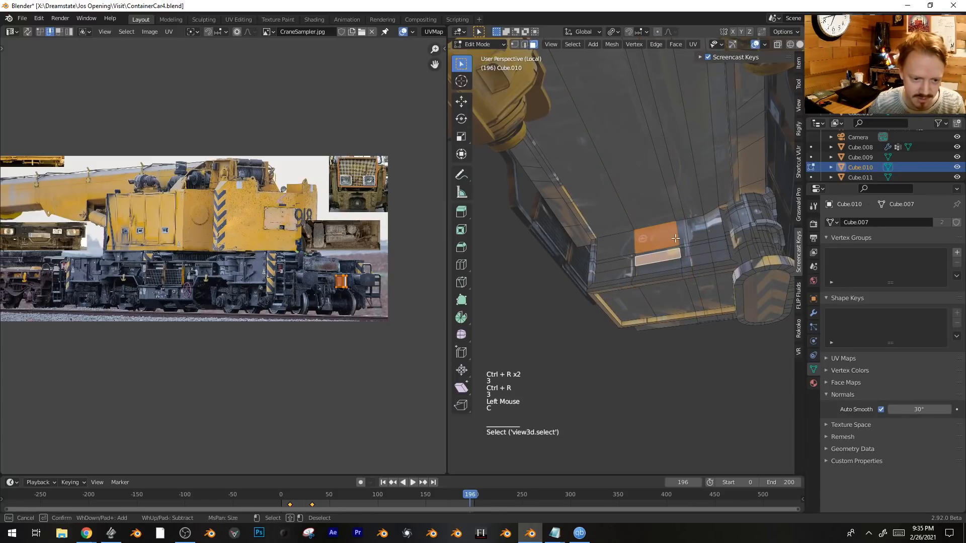
pyautogui.scroll(1, 663, 249)
pyautogui.press('e')
# Bevel an edge loop on the newly extruded underside block.
pyautogui.press('2')
pyautogui.moveTo(666, 241); pyautogui.dragTo(675, 206, button='middle')
pyautogui.keyDown('alt'); pyautogui.click(698, 190); pyautogui.keyUp('alt')
pyautogui.hotkey('ctrl', 'b')
pyautogui.click(752, 194)
pyautogui.press('Tab')
pyautogui.scroll(-2, 749, 194)
# Circle-select the faces in the middle of the recessed underside and extrude them.
pyautogui.moveTo(745, 191); pyautogui.dragTo(584, 185, button='middle')
pyautogui.press('Tab')
pyautogui.hotkey('alt', 'a')
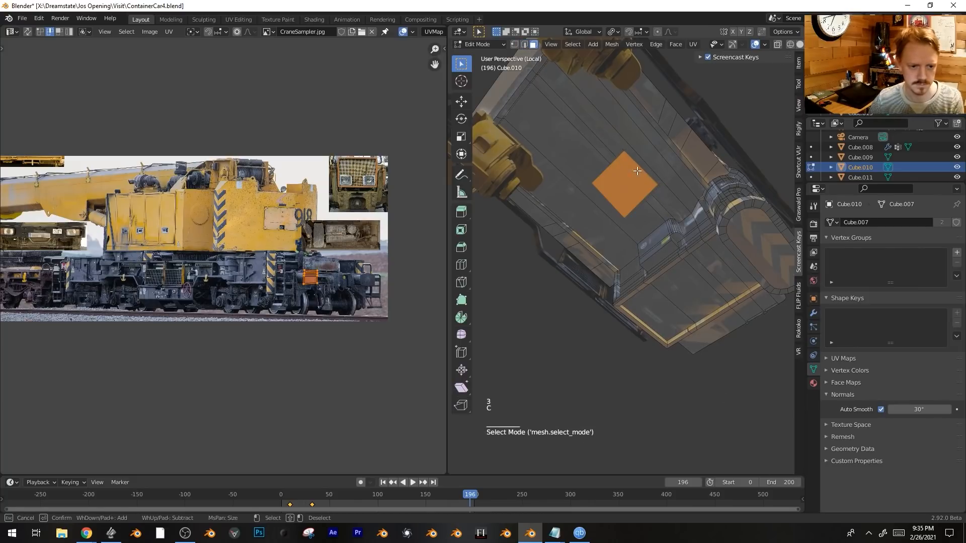
pyautogui.moveTo(637, 171); pyautogui.dragTo(638, 176, button='middle')
pyautogui.press('e')
pyautogui.press('Tab')
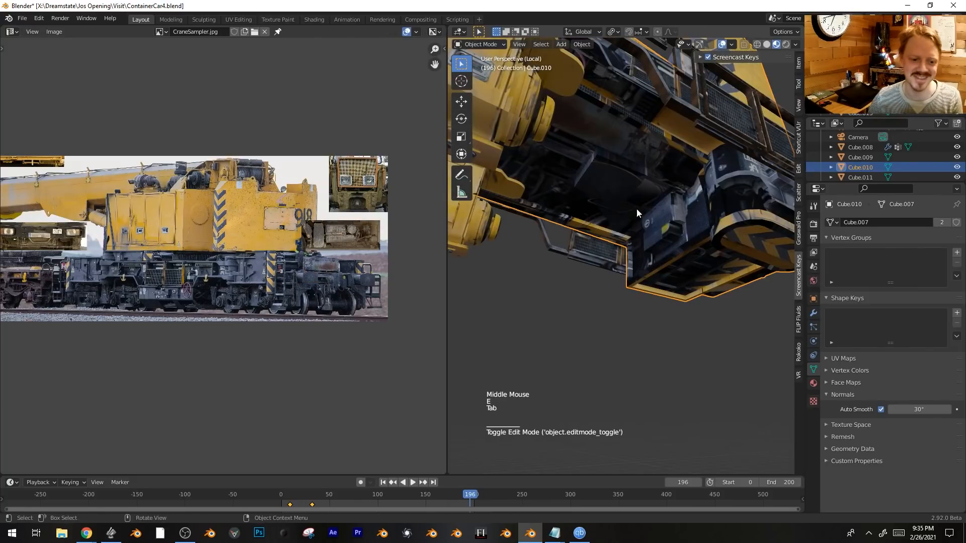
# Inset the top face of the box behind the main yellow housing and extrude it downward into a recess.
pyautogui.moveTo(636, 208); pyautogui.dragTo(624, 235, button='middle')
pyautogui.moveTo(635, 187); pyautogui.dragTo(629, 255, button='middle')
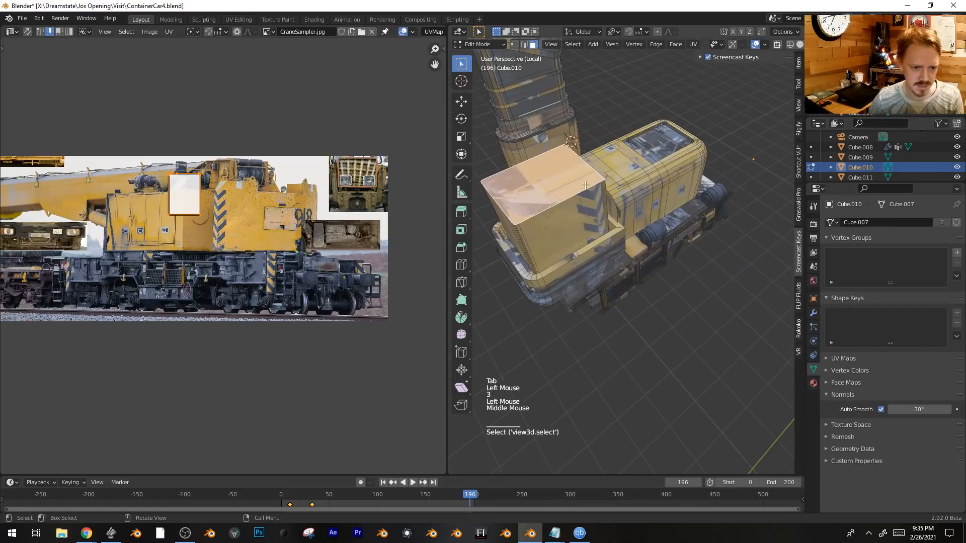
pyautogui.scroll(2, 555, 146)
pyautogui.press('i')
pyautogui.press('e')
# Move, rotate and scale the recess floor's UVs so they fit the brown underside photo in CraneSampler.jpg.
pyautogui.press('g')
pyautogui.keyDown('shift'); pyautogui.moveTo(359, 221); pyautogui.dragTo(311, 207, button='middle'); pyautogui.keyUp('shift')
pyautogui.scroll(2, 312, 208)
pyautogui.press('r')
pyautogui.click(346, 152)
pyautogui.press('g')
pyautogui.click(326, 173)
pyautogui.press('s')
pyautogui.press('g')
pyautogui.press('Tab')
# From the top view, knife-cut the outlines of the long tank, rectangular block and round part into the recess floor.
pyautogui.press('KP_7')
pyautogui.hotkey('alt', 'a')
pyautogui.press('k')
pyautogui.click(596, 140)
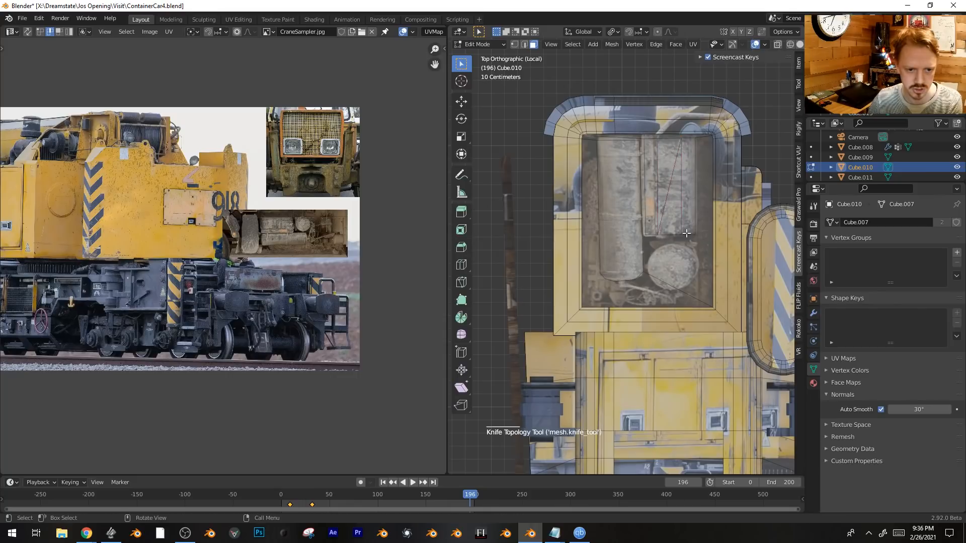
pyautogui.click(662, 278)
# Inset and extrude the round face in the recess floor twice to form a rimmed cylinder with a sunken centre.
pyautogui.moveTo(662, 279); pyautogui.dragTo(635, 222, button='middle')
pyautogui.keyDown('shift'); pyautogui.moveTo(635, 171); pyautogui.dragTo(603, 251, button='middle'); pyautogui.keyUp('shift')
pyautogui.scroll(3, 604, 251)
pyautogui.press('i')
pyautogui.press('e')
pyautogui.press('i')
pyautogui.press('e')
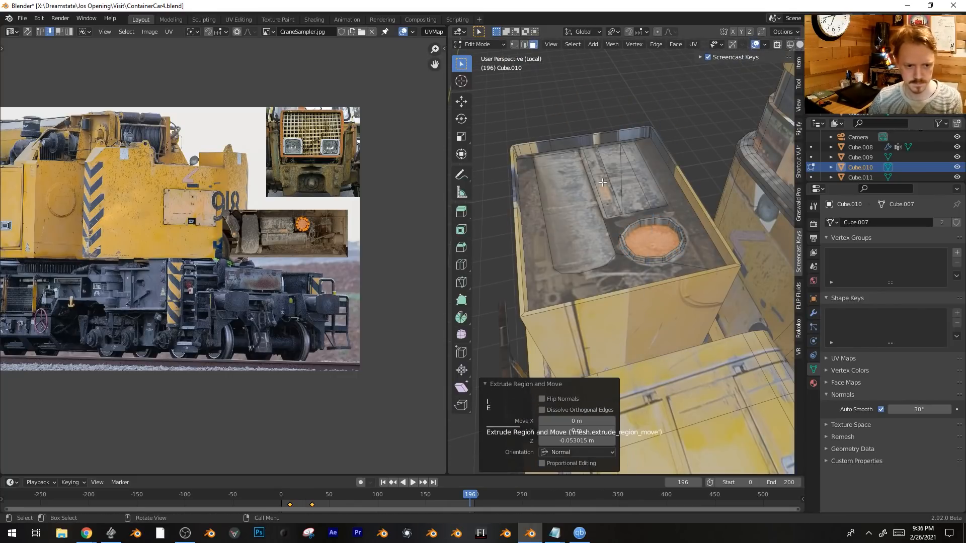
# Extrude the rectangular block's faces in the recess and raise its central faces about 0.108 m along Z.
pyautogui.click(610, 187)
pyautogui.keyDown('shift'); pyautogui.moveTo(641, 166); pyautogui.dragTo(659, 176, button='middle'); pyautogui.keyUp('shift')
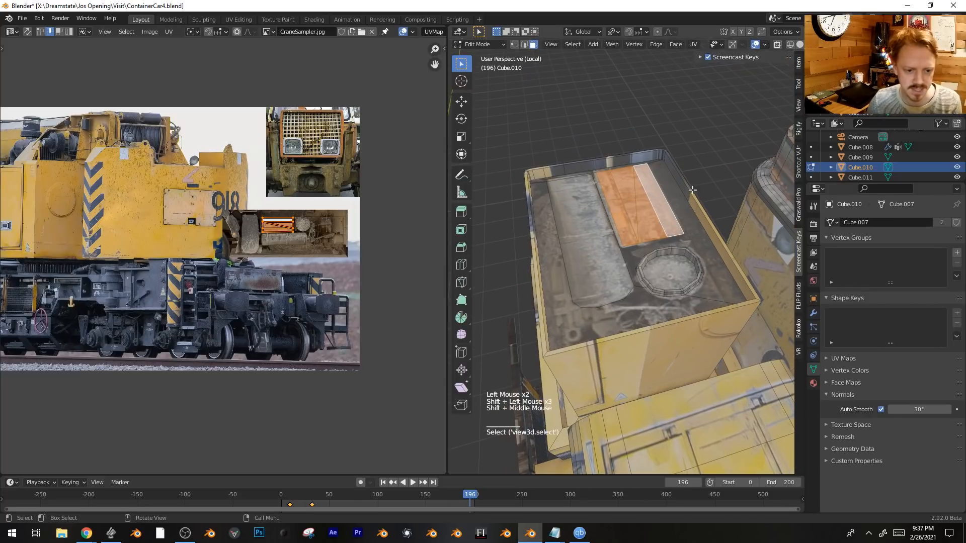
pyautogui.scroll(1, 659, 176)
pyautogui.press('e')
pyautogui.click(692, 187)
pyautogui.keyDown('shift'); pyautogui.click(694, 187); pyautogui.keyUp('shift')
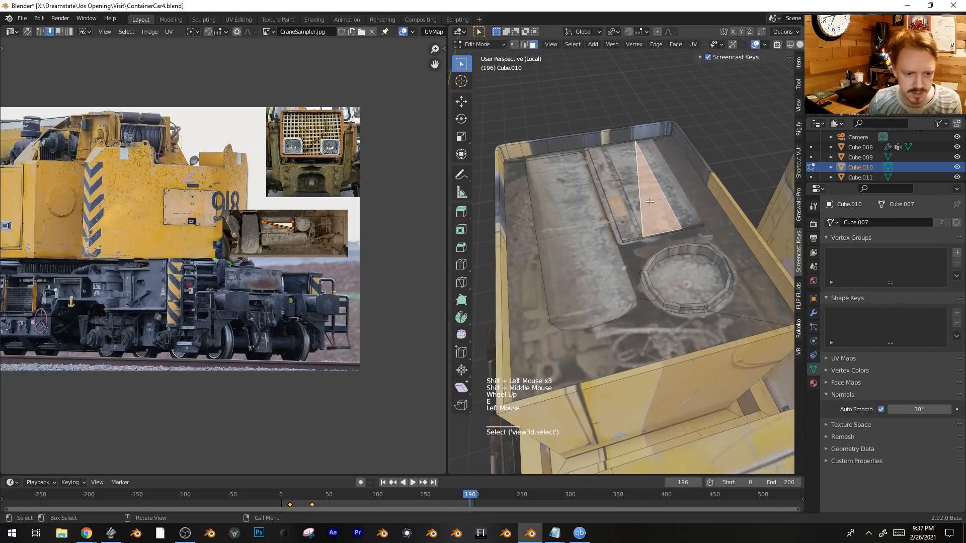
pyautogui.press('g')
pyautogui.click(717, 185)
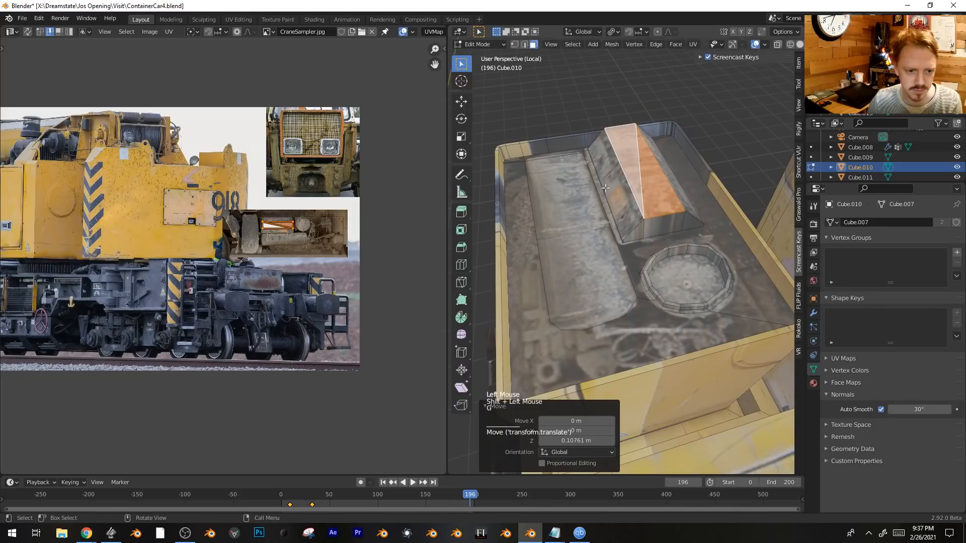
# Select the sloped end faces of the raised block and shift their UV edge along X on the underside photo.
pyautogui.moveTo(709, 204); pyautogui.dragTo(684, 197, button='middle')
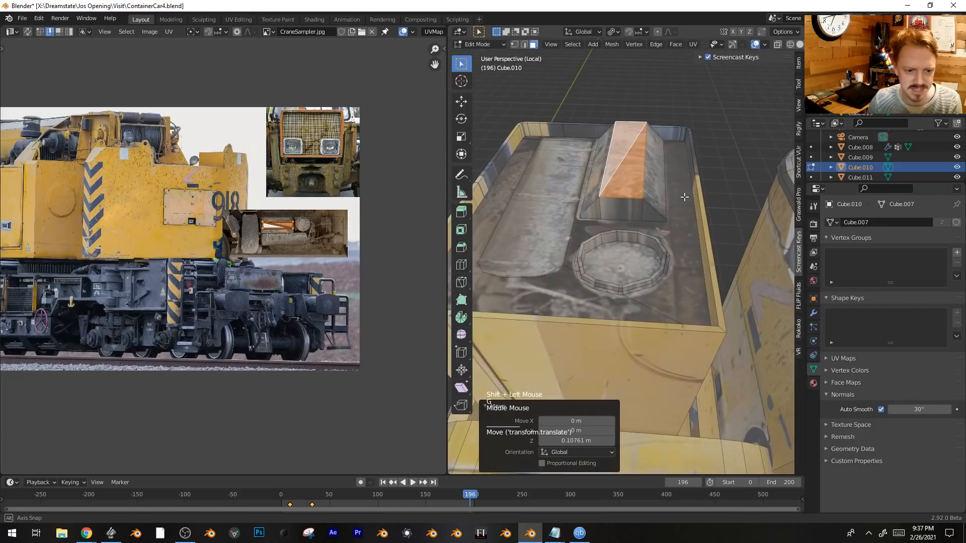
pyautogui.keyDown('shift'); pyautogui.click(621, 210); pyautogui.keyUp('shift')
pyautogui.keyDown('shift'); pyautogui.click(591, 213); pyautogui.keyUp('shift')
pyautogui.scroll(3, 221, 257)
pyautogui.keyDown('shift'); pyautogui.moveTo(221, 256); pyautogui.dragTo(187, 288, button='middle'); pyautogui.keyUp('shift')
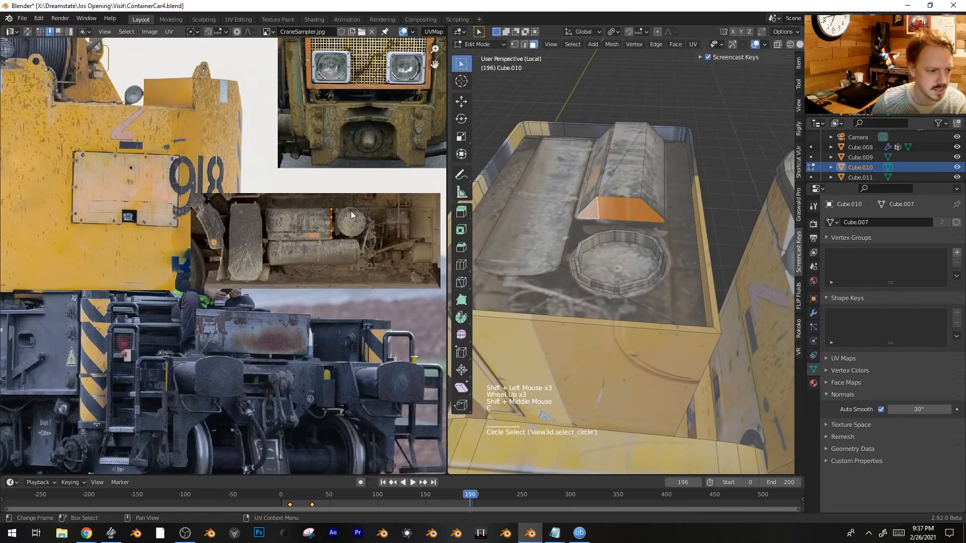
pyautogui.scroll(2, 341, 202)
pyautogui.press('g')
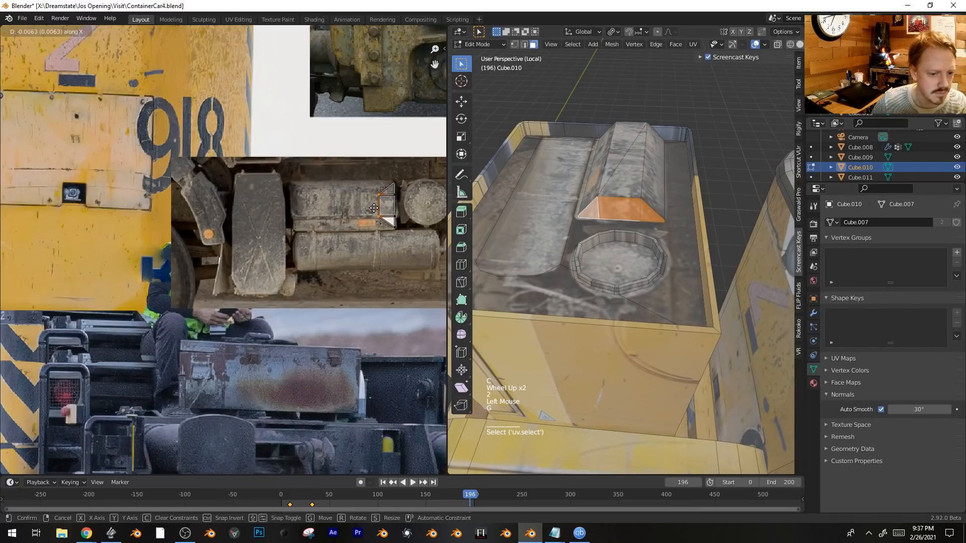
pyautogui.click(378, 208)
# Extrude the long tank face upward and bevel its top edge loop with five segments and a 0.333 m width.
pyautogui.moveTo(626, 213); pyautogui.dragTo(625, 201, button='middle')
pyautogui.click(665, 133)
pyautogui.moveTo(654, 132); pyautogui.dragTo(654, 214, button='middle')
pyautogui.moveTo(653, 214); pyautogui.dragTo(660, 186, button='middle')
pyautogui.press('e')
pyautogui.click(672, 174)
pyautogui.press('2')
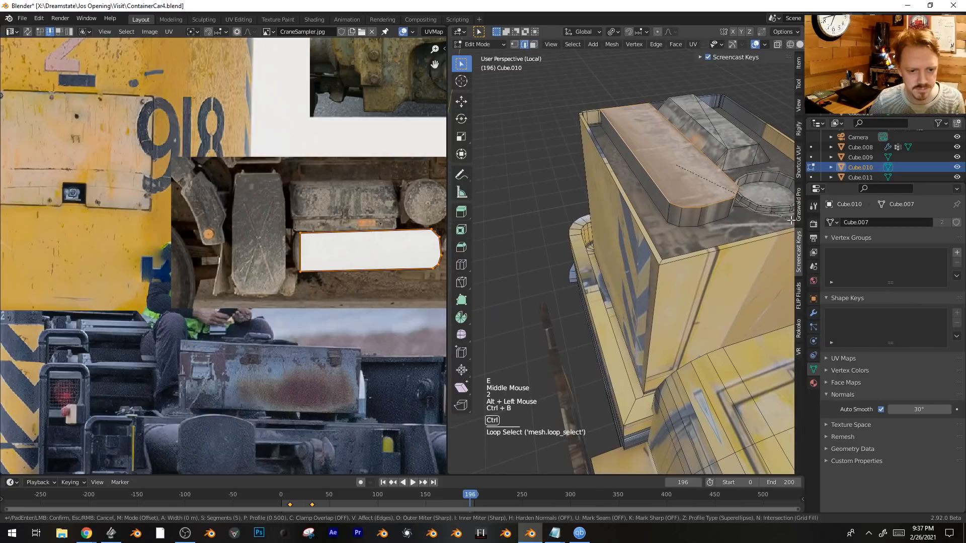
pyautogui.click(454, 227)
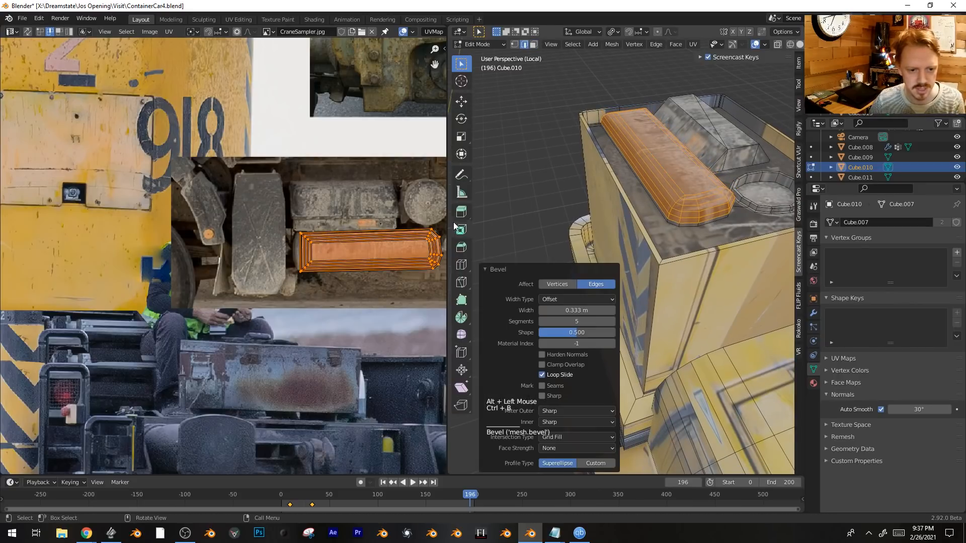
# Select the box's outer side faces and scale, move and rotate their UVs onto the yellow bodywork near the 918 lettering.
pyautogui.press('Tab')
pyautogui.moveTo(714, 216); pyautogui.dragTo(755, 237, button='middle')
pyautogui.scroll(-3, 644, 186)
pyautogui.scroll(-2, 653, 190)
pyautogui.press('Tab')
pyautogui.click(626, 251)
pyautogui.keyDown('shift'); pyautogui.click(696, 259); pyautogui.keyUp('shift')
pyautogui.moveTo(699, 257); pyautogui.dragTo(639, 262, button='middle')
pyautogui.keyDown('shift'); pyautogui.click(679, 261); pyautogui.keyUp('shift')
pyautogui.scroll(-4, 191, 256)
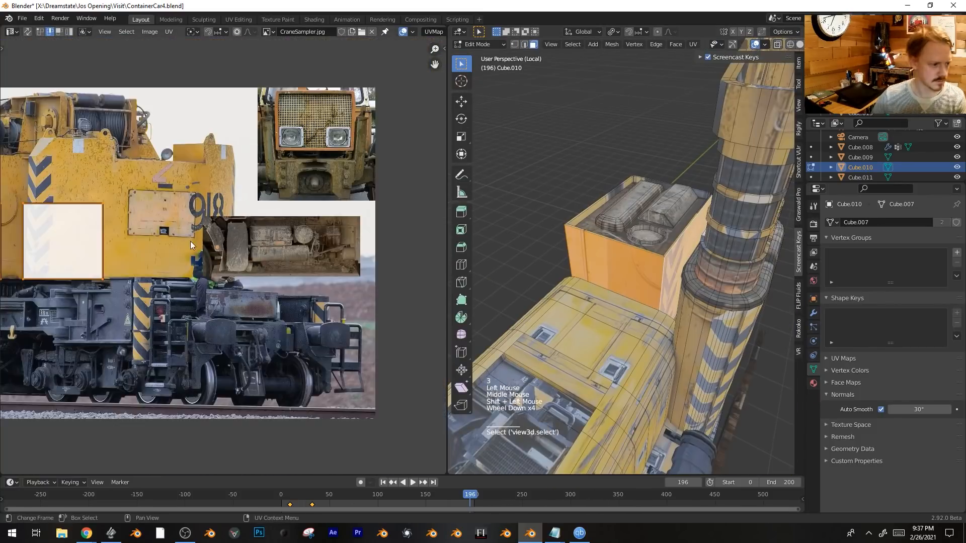
pyautogui.keyDown('shift'); pyautogui.moveTo(189, 254); pyautogui.dragTo(353, 269, button='middle'); pyautogui.keyUp('shift')
pyautogui.press('s')
pyautogui.press('g')
pyautogui.click(434, 241)
pyautogui.press('r')
pyautogui.click(432, 252)
# Box-select the side-face UV island over the 918 lettering, then move and scale it on the yellow bodywork.
pyautogui.hotkey('alt', 'a')
pyautogui.press('b')
pyautogui.moveTo(319, 176); pyautogui.dragTo(408, 329)
pyautogui.press('g')
pyautogui.rightClick(370, 335)
pyautogui.hotkey('alt', 'a')
pyautogui.press('b')
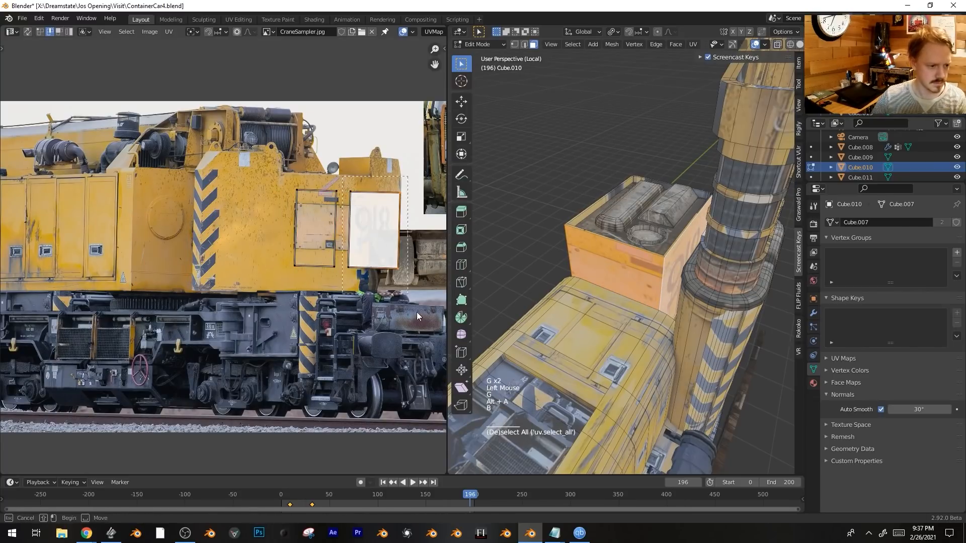
pyautogui.press('g')
pyautogui.press('s')
pyautogui.press('Tab')
# Duplicate the large lower end-panel face, offset it outward along Y, and extrude the copy about 0.043 m into a plate.
pyautogui.scroll(-4, 638, 287)
pyautogui.hotkey('alt', 'a')
pyautogui.click(628, 281)
pyautogui.press('Tab')
pyautogui.press('3')
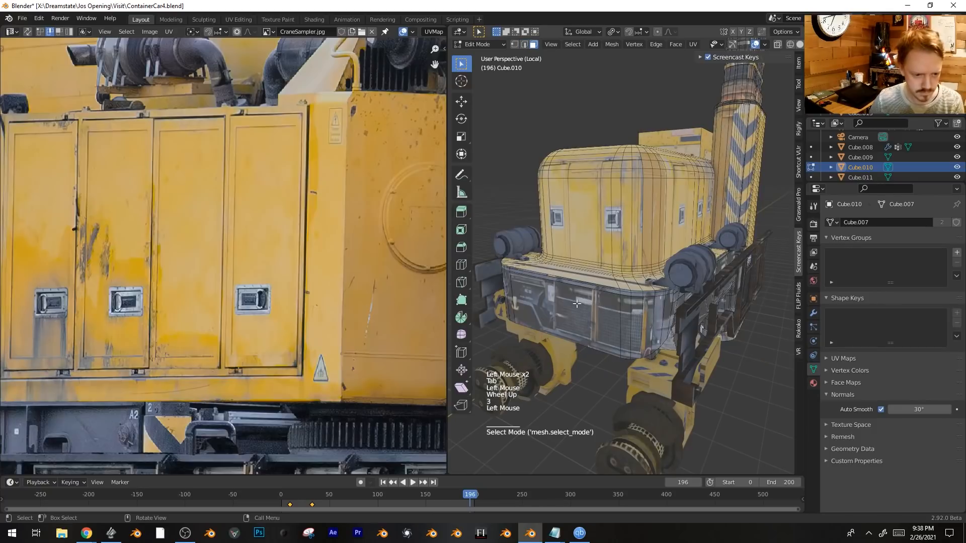
pyautogui.click(577, 303)
pyautogui.keyDown('shift'); pyautogui.moveTo(577, 303); pyautogui.dragTo(629, 267, button='middle'); pyautogui.keyUp('shift')
pyautogui.hotkey('shift', 'd')
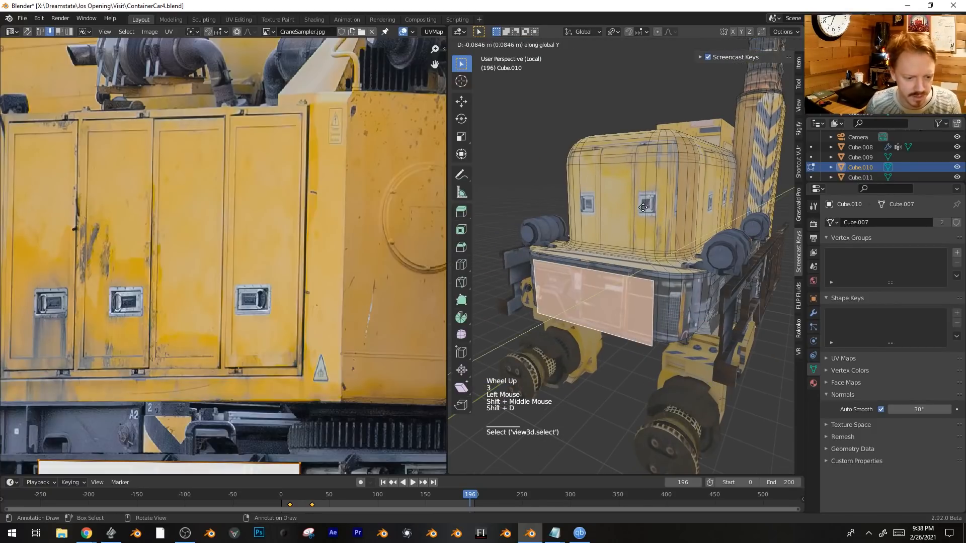
pyautogui.click(644, 210)
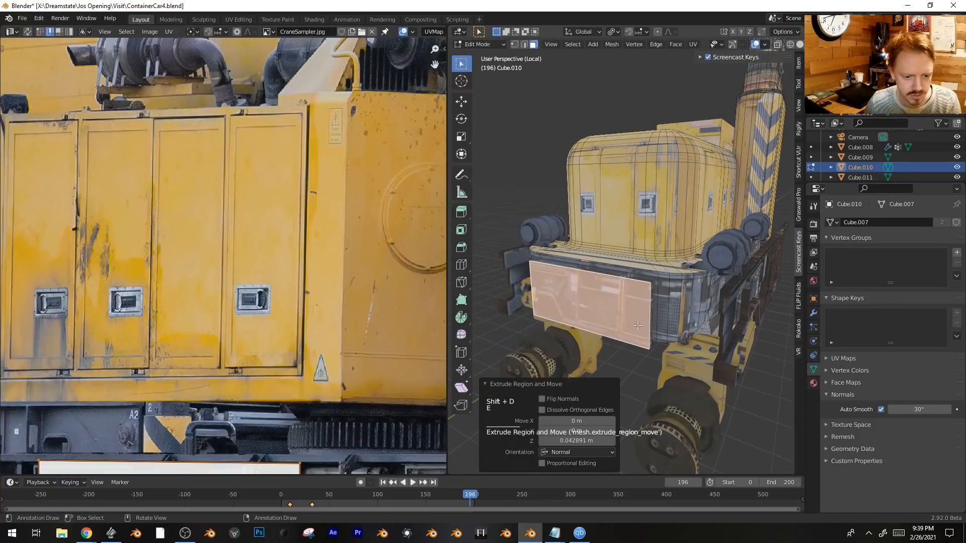
# Loop-cut the end plate lengthwise across its middle and move its lower face ring outward.
pyautogui.press('3')
pyautogui.keyDown('alt'); pyautogui.click(604, 329); pyautogui.keyUp('alt')
pyautogui.press('g')
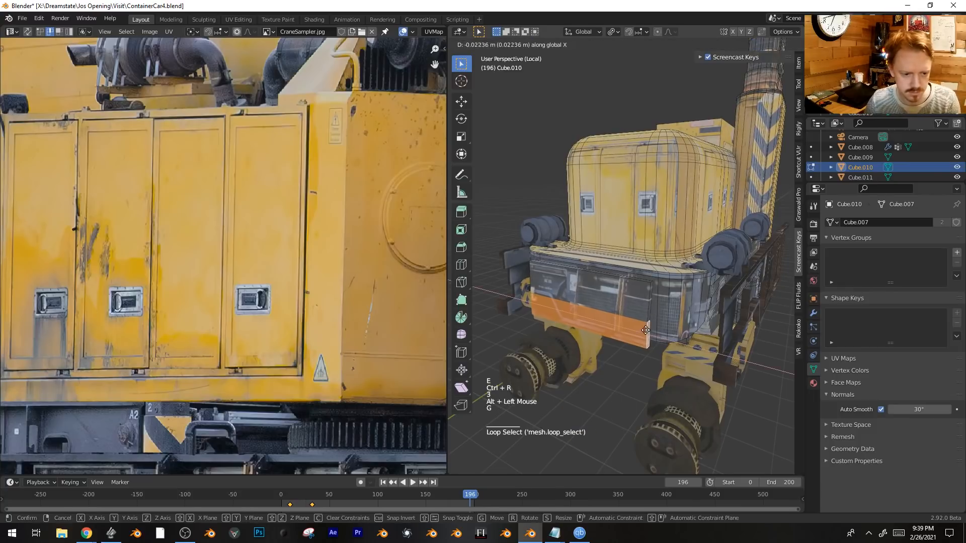
pyautogui.click(640, 336)
# Bevel the plate's middle edge loop with five segments and round off its two upper corner edges.
pyautogui.press('2')
pyautogui.keyDown('alt'); pyautogui.click(626, 329); pyautogui.keyUp('alt')
pyautogui.hotkey('ctrl', 'b')
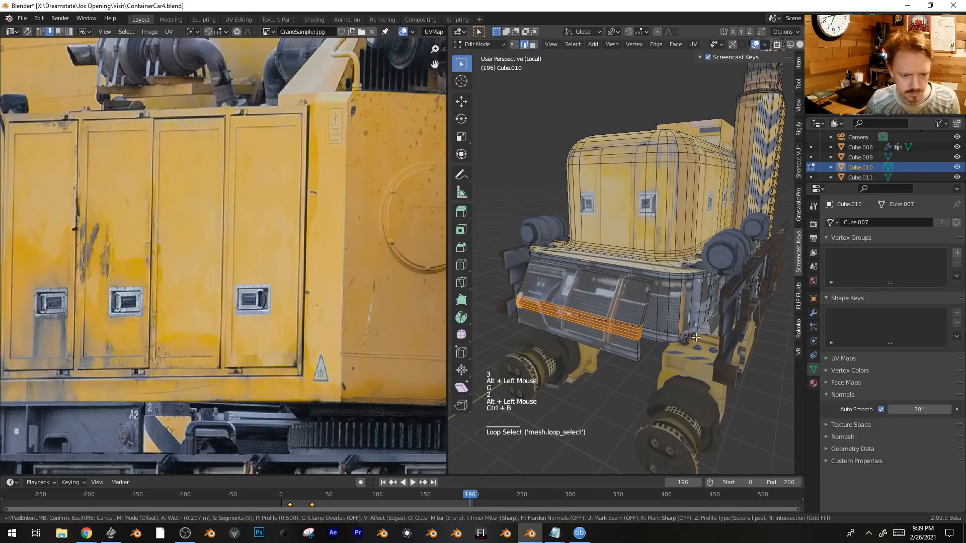
pyautogui.click(693, 334)
pyautogui.click(688, 304)
pyautogui.keyDown('shift'); pyautogui.moveTo(689, 305); pyautogui.dragTo(621, 261, button='middle'); pyautogui.keyUp('shift')
pyautogui.scroll(2, 625, 260)
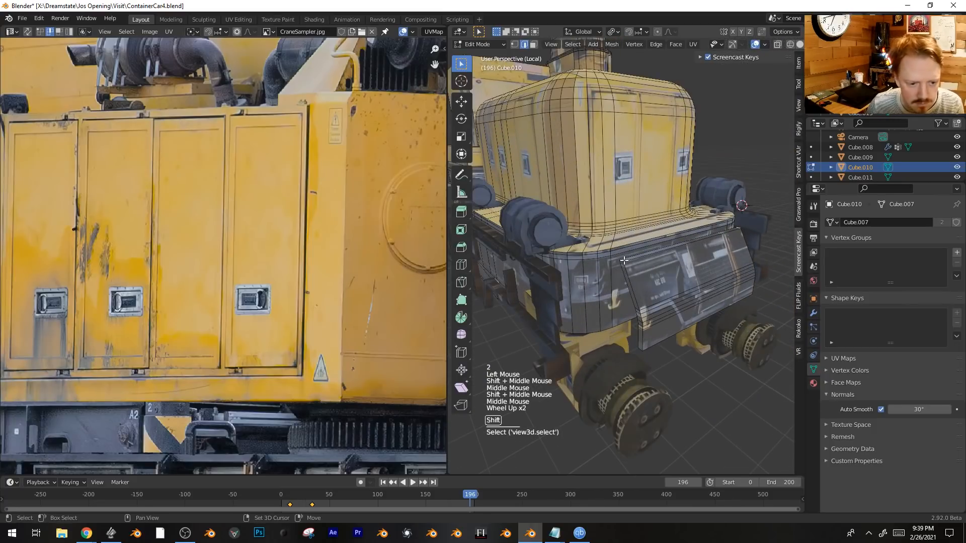
pyautogui.hotkey('ctrl', 'b')
pyautogui.click(705, 297)
# Select the whole linked end plate, unwrap it, and scale all of its UVs.
pyautogui.hotkey('ctrl', 'l')
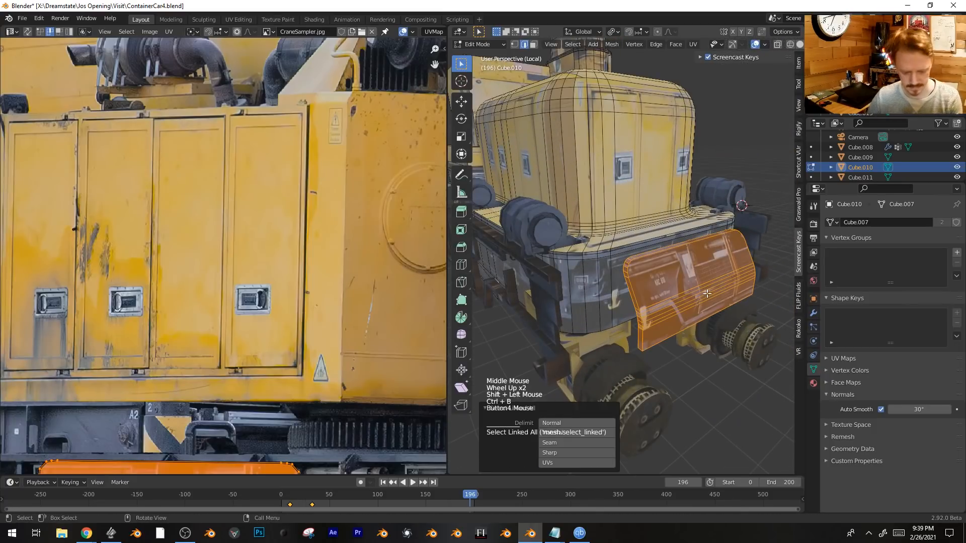
pyautogui.press('u')
pyautogui.click(668, 294)
pyautogui.scroll(-3, 296, 266)
pyautogui.press('a')
pyautogui.press('s')
# Box-select the plate's UV islands, then move, scale and rotate them upright over the yellow body panel.
pyautogui.scroll(-7, 296, 267)
pyautogui.press('b')
pyautogui.moveTo(124, 173); pyautogui.dragTo(282, 252)
pyautogui.scroll(3, 282, 251)
pyautogui.hotkey('alt', 'a')
pyautogui.press('b')
pyautogui.moveTo(290, 118); pyautogui.dragTo(95, 261)
pyautogui.press('g')
pyautogui.click(403, 358)
pyautogui.press('g')
pyautogui.press('s')
pyautogui.press('r')
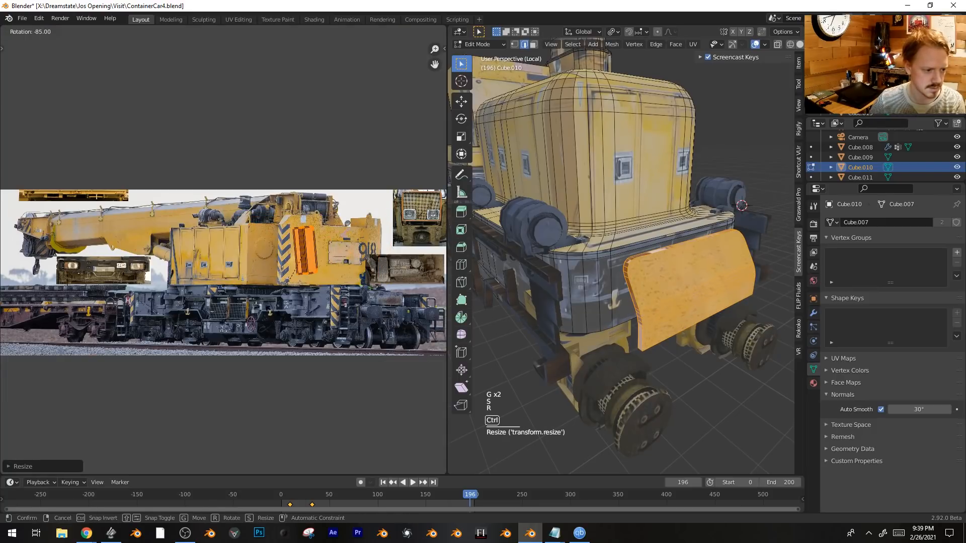
pyautogui.click(403, 277)
# Scale the plate's UVs along Y and move them so the hazard stripes run along the plate's lower edge.
pyautogui.scroll(3, 403, 277)
pyautogui.press('s')
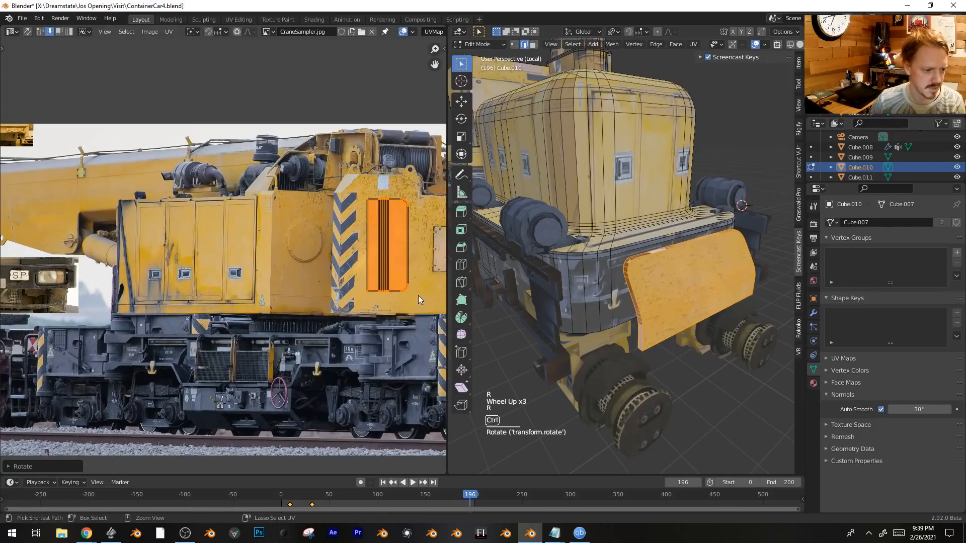
pyautogui.press('g')
pyautogui.press('s')
pyautogui.press('y')
pyautogui.click(388, 306)
pyautogui.press('g')
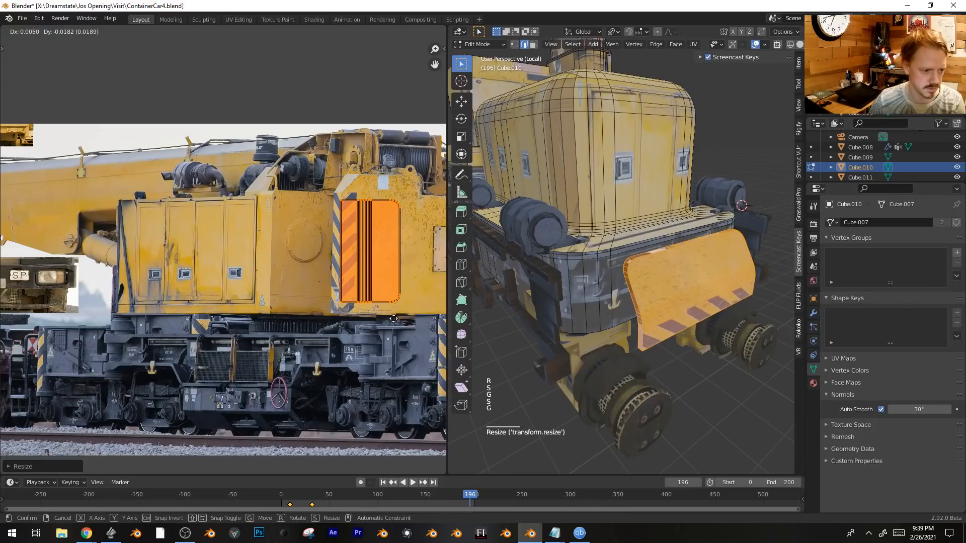
pyautogui.click(392, 320)
# Select the inner wall faces of the tall tower's open top and move their UVs onto the brown underside photo.
pyautogui.press('Tab')
pyautogui.scroll(-3, 673, 326)
pyautogui.moveTo(673, 327); pyautogui.dragTo(587, 322, button='middle')
pyautogui.scroll(2, 589, 320)
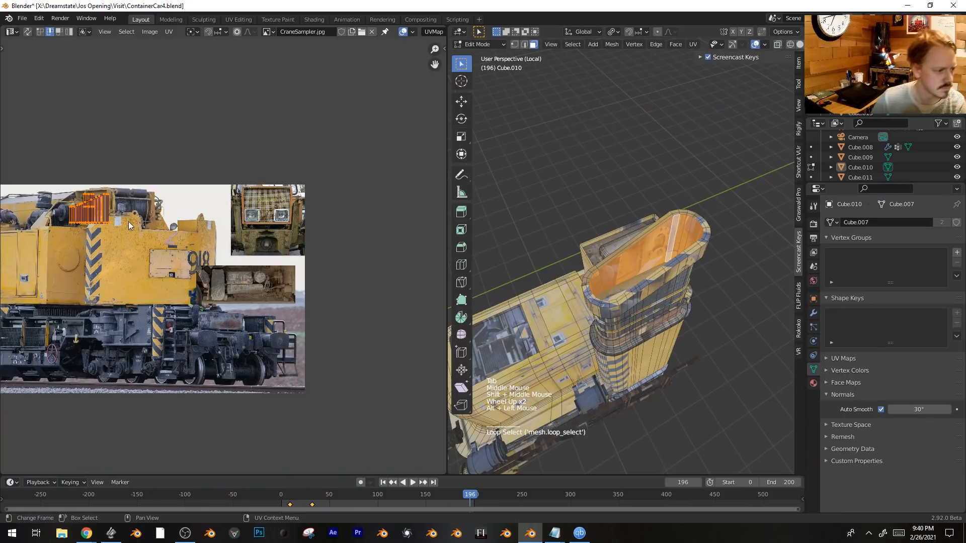
pyautogui.moveTo(674, 254); pyautogui.dragTo(632, 310, button='middle')
pyautogui.scroll(-3, 653, 282)
pyautogui.press('Tab')
pyautogui.scroll(2, 639, 213)
pyautogui.press('a')
pyautogui.press('g')
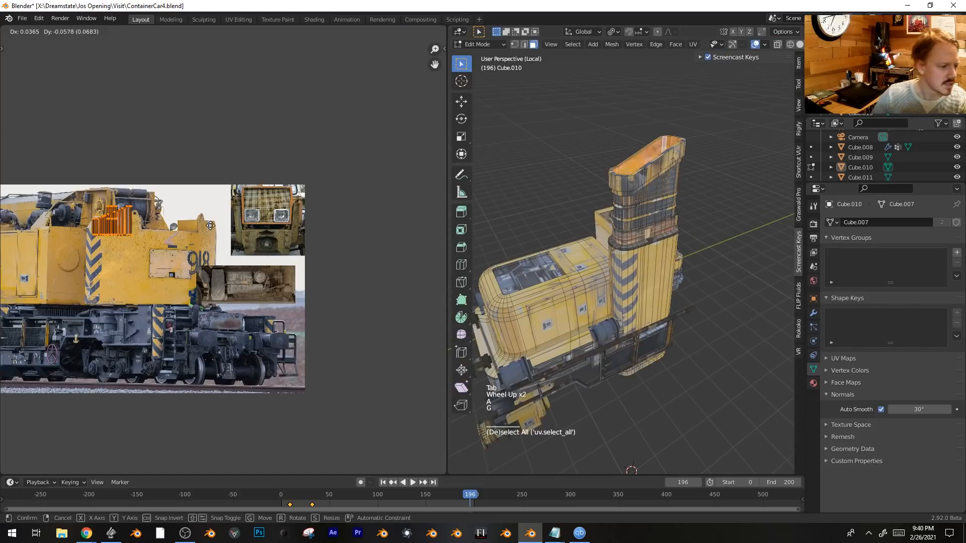
pyautogui.click(276, 290)
# Reposition the tower's inner wall UVs and scale them along X.
pyautogui.keyDown('shift'); pyautogui.moveTo(276, 290); pyautogui.dragTo(408, 316, button='middle'); pyautogui.keyUp('shift')
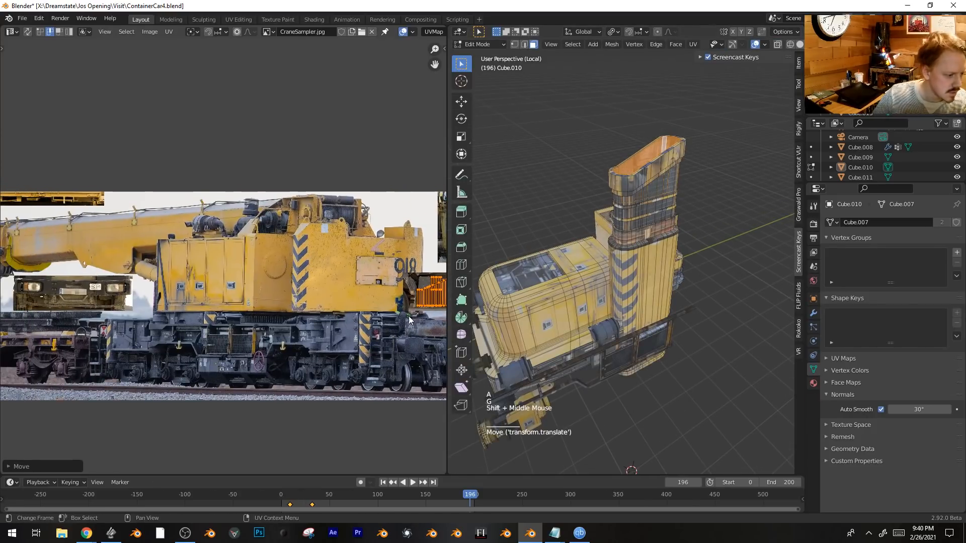
pyautogui.press('g')
pyautogui.press('s')
pyautogui.press('x')
pyautogui.click(347, 317)
pyautogui.press('Tab')
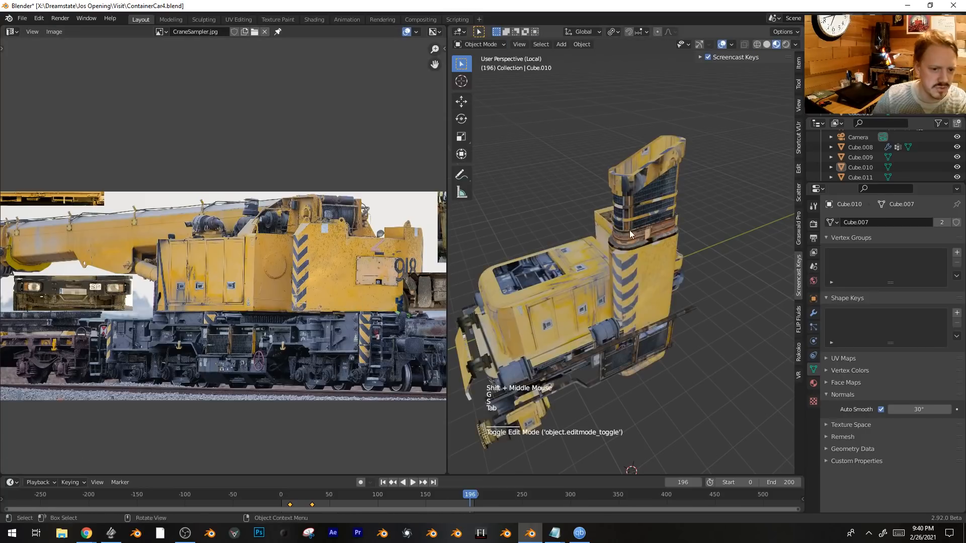
# Move the tower's inner wall UVs off the brown underside photo and onto the crane's dark undercarriage.
pyautogui.moveTo(504, 314); pyautogui.dragTo(534, 323, button='middle')
pyautogui.press('Tab')
pyautogui.scroll(2, 236, 293)
pyautogui.keyDown('shift'); pyautogui.moveTo(236, 293); pyautogui.dragTo(433, 277, button='middle'); pyautogui.keyUp('shift')
pyautogui.press('g')
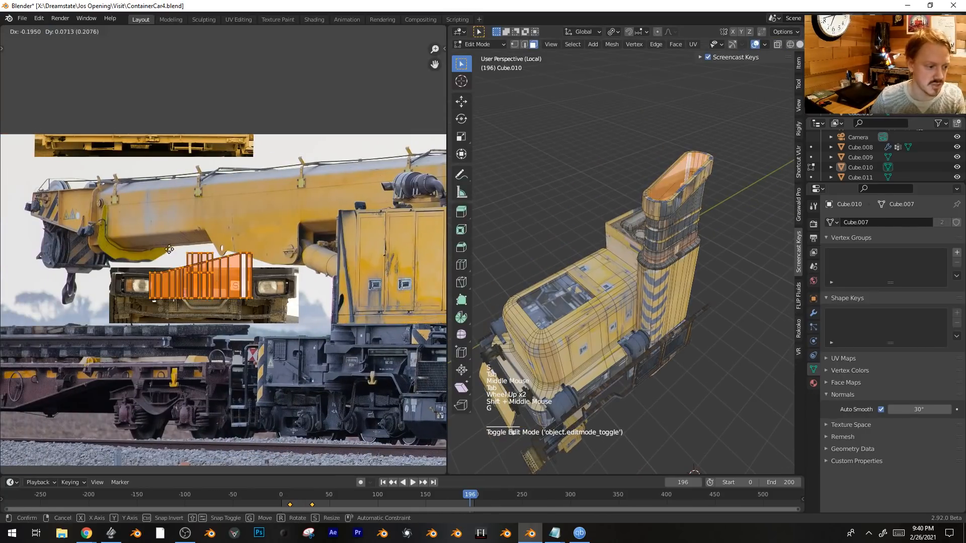
pyautogui.click(83, 320)
pyautogui.keyDown('shift'); pyautogui.moveTo(101, 327); pyautogui.dragTo(79, 278, button='middle'); pyautogui.keyUp('shift')
pyautogui.press('g')
pyautogui.click(360, 362)
pyautogui.keyDown('shift'); pyautogui.moveTo(360, 362); pyautogui.dragTo(193, 333, button='middle'); pyautogui.keyUp('shift')
pyautogui.scroll(2, 234, 336)
pyautogui.press('g')
pyautogui.click(224, 250)
# Scale down the inner wall UVs and fit them on the dark grey undercarriage panel.
pyautogui.keyDown('shift'); pyautogui.moveTo(258, 299); pyautogui.dragTo(317, 312, button='middle'); pyautogui.keyUp('shift')
pyautogui.press('s')
pyautogui.press('s')
pyautogui.click(229, 293)
pyautogui.press('g')
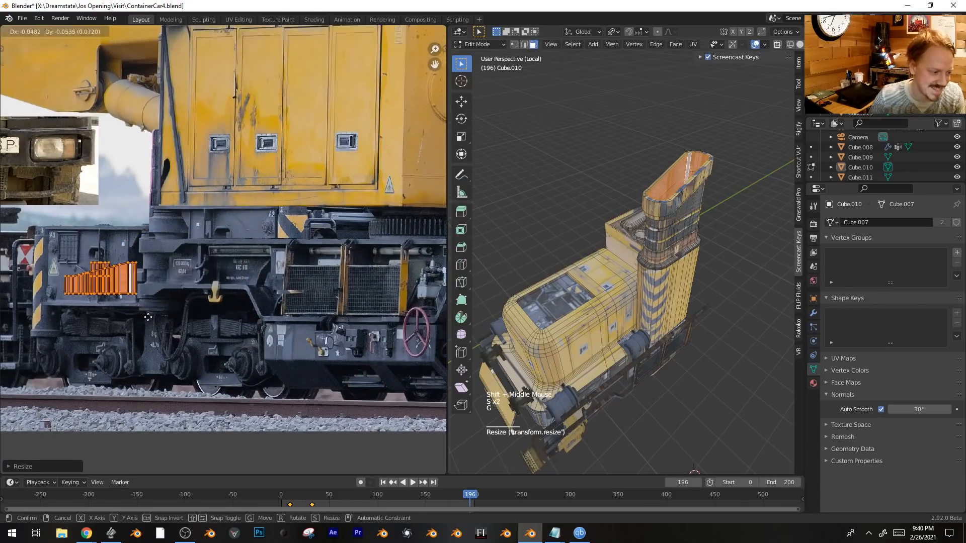
pyautogui.click(145, 328)
pyautogui.press('s')
pyautogui.click(156, 334)
pyautogui.press('Tab')
pyautogui.moveTo(586, 240); pyautogui.dragTo(603, 226, button='middle')
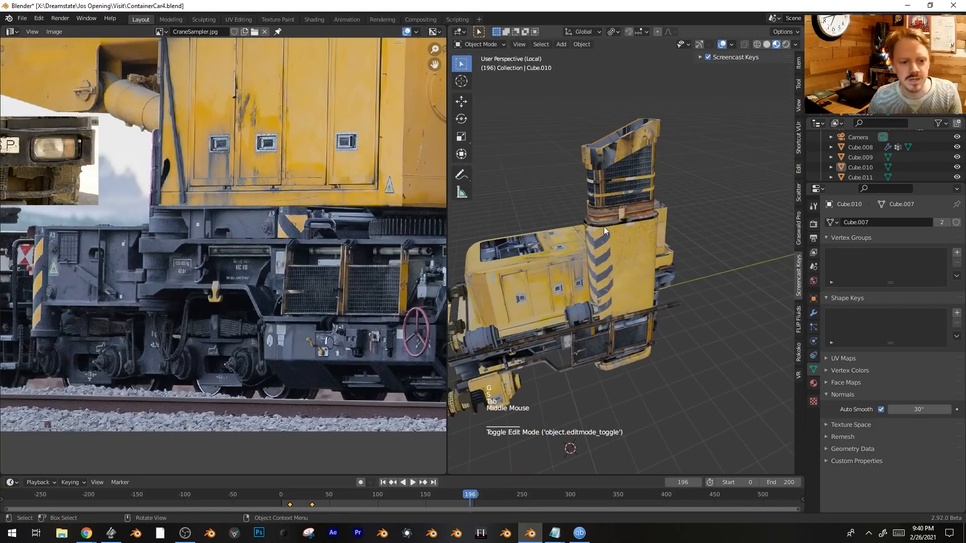
# Select the face loops around the tower's top rim and examine their linked UV island on the photo.
pyautogui.press('Tab')
pyautogui.keyDown('alt'); pyautogui.click(622, 162); pyautogui.keyUp('alt')
pyautogui.press('ctrl+KP_Add')
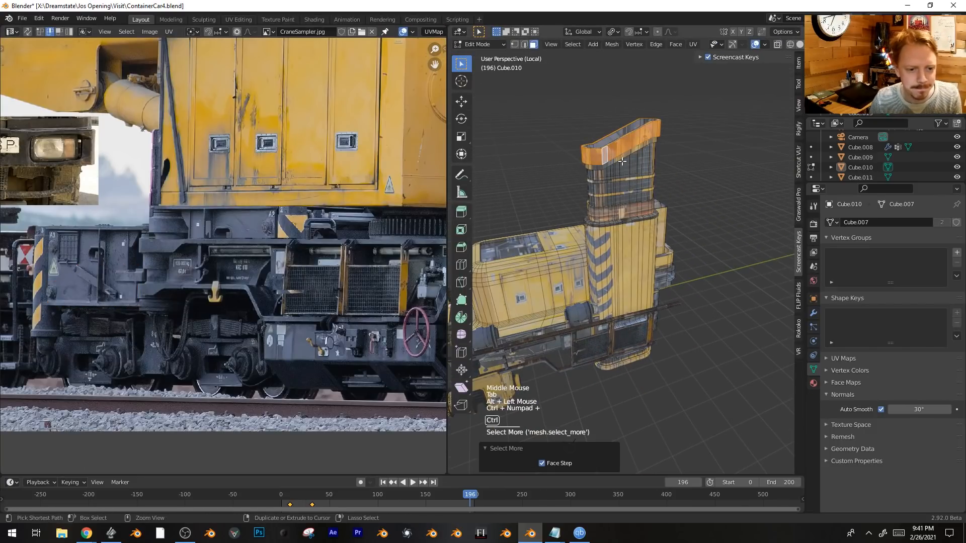
pyautogui.scroll(-4, 282, 211)
pyautogui.keyDown('shift'); pyautogui.moveTo(302, 191); pyautogui.dragTo(280, 237, button='middle'); pyautogui.keyUp('shift')
pyautogui.scroll(1, 279, 237)
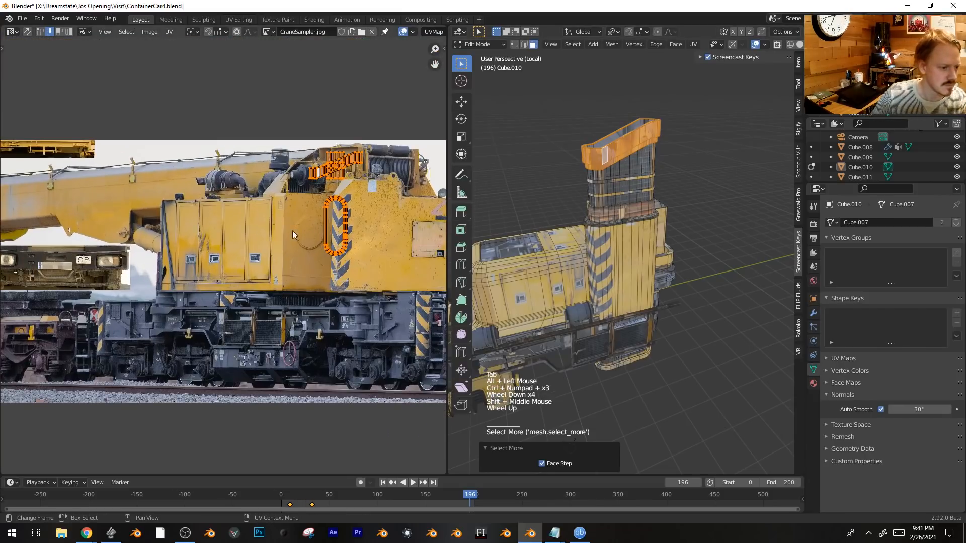
pyautogui.hotkey('alt', 'a')
pyautogui.hotkey('ctrl', 'l')
pyautogui.keyDown('shift'); pyautogui.moveTo(326, 177); pyautogui.dragTo(285, 267, button='middle'); pyautogui.keyUp('shift')
pyautogui.scroll(4, 375, 195)
# Mark the vertical edge loop running through the rim and down the tower as a seam.
pyautogui.moveTo(707, 113); pyautogui.dragTo(578, 181, button='middle')
pyautogui.keyDown('shift'); pyautogui.moveTo(578, 181); pyautogui.dragTo(575, 211, button='middle'); pyautogui.keyUp('shift')
pyautogui.scroll(2, 623, 207)
pyautogui.hotkey('ctrl', 'r')
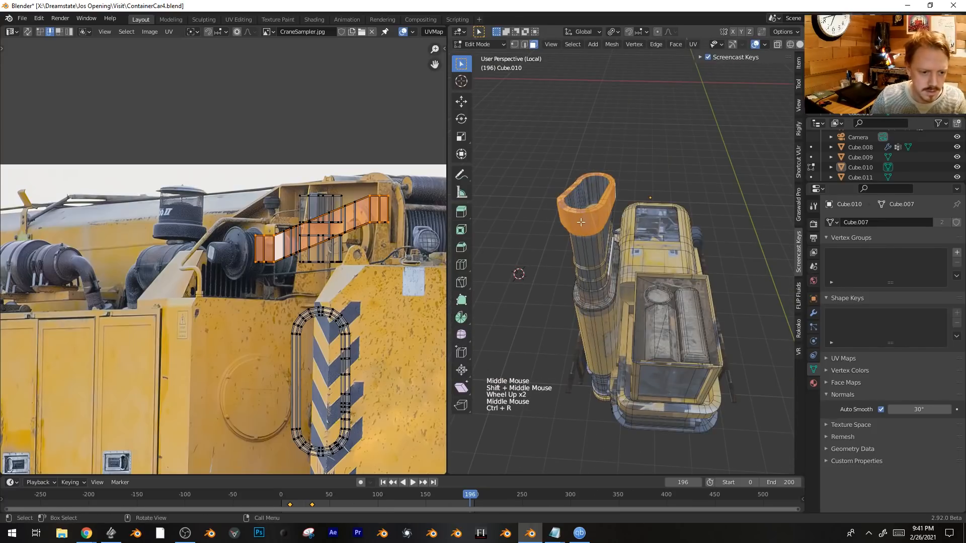
pyautogui.press('3')
pyautogui.press('2')
pyautogui.keyDown('alt'); pyautogui.click(579, 223); pyautogui.keyUp('alt')
pyautogui.hotkey('ctrl', 'e')
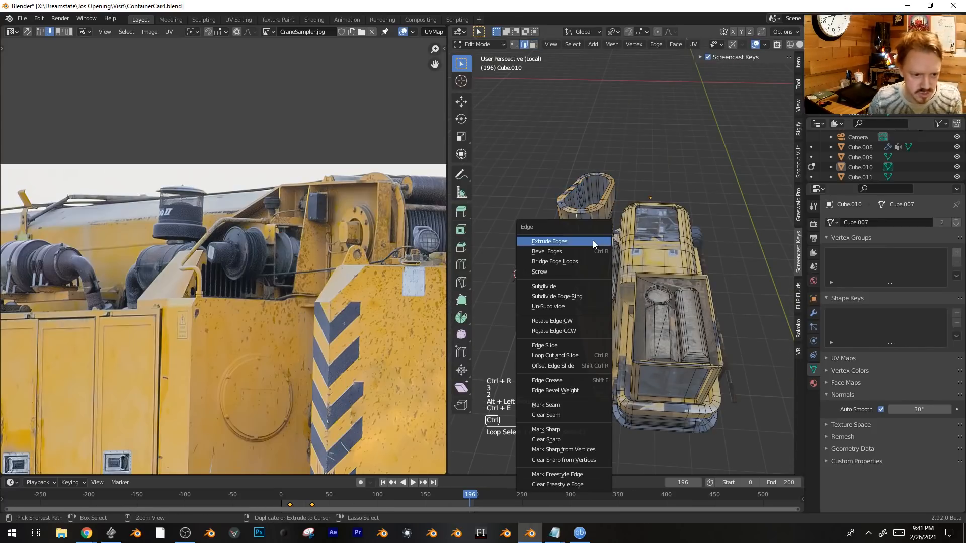
pyautogui.click(584, 403)
# Select the rim's face loops, unwrap them, and move the new UVs over the crane photo.
pyautogui.press('3')
pyautogui.keyDown('alt'); pyautogui.click(623, 224); pyautogui.keyUp('alt')
pyautogui.moveTo(624, 224); pyautogui.dragTo(637, 176, button='middle')
pyautogui.press('u')
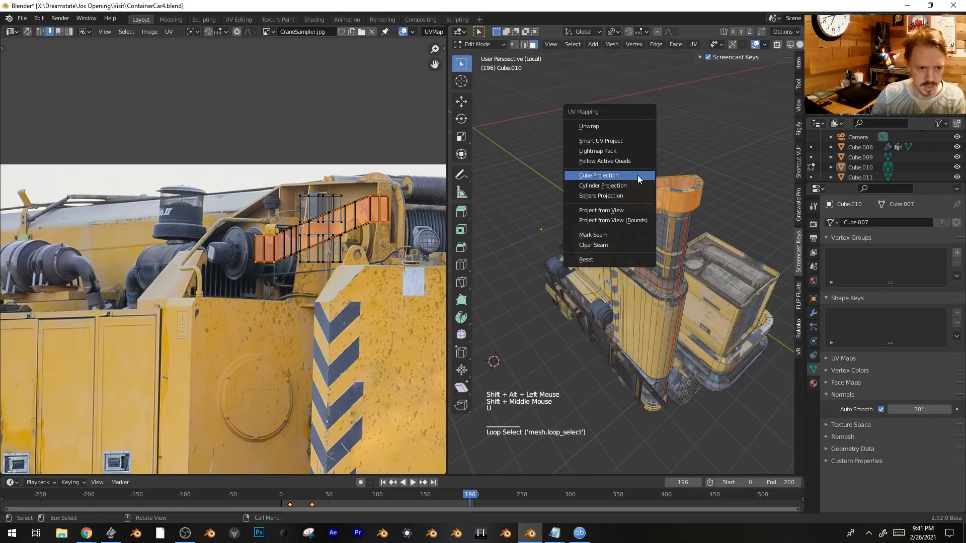
pyautogui.click(617, 126)
pyautogui.scroll(-3, 320, 233)
pyautogui.scroll(-2, 319, 232)
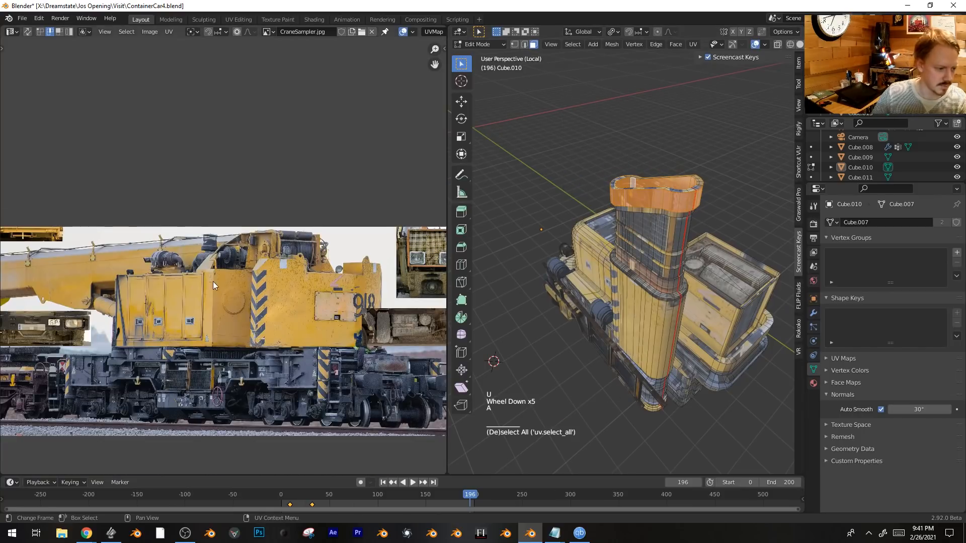
pyautogui.press('a')
pyautogui.press('g')
pyautogui.click(382, 201)
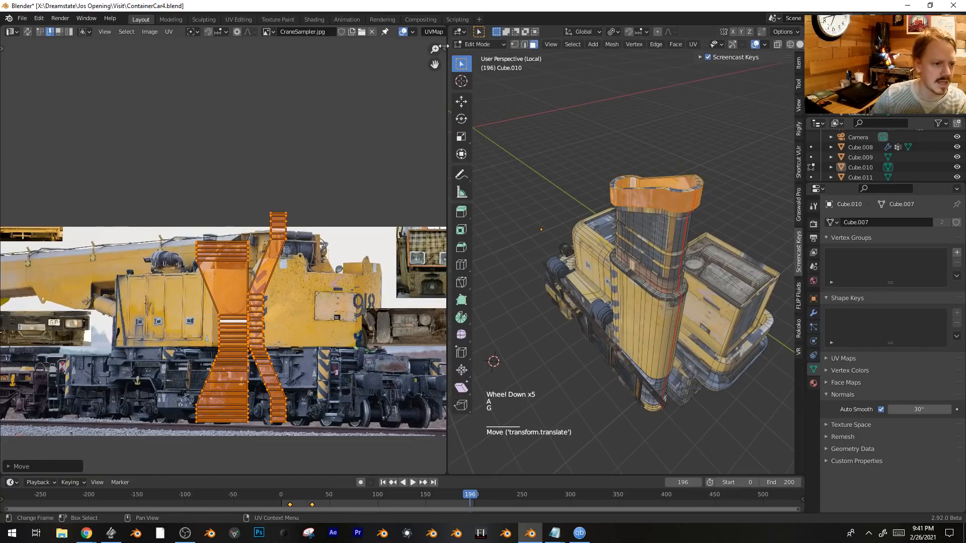
# Straighten the rim's UVs into a grid by shape with UV Squares and rotate them -90°.
pyautogui.click(443, 46)
pyautogui.click(441, 122)
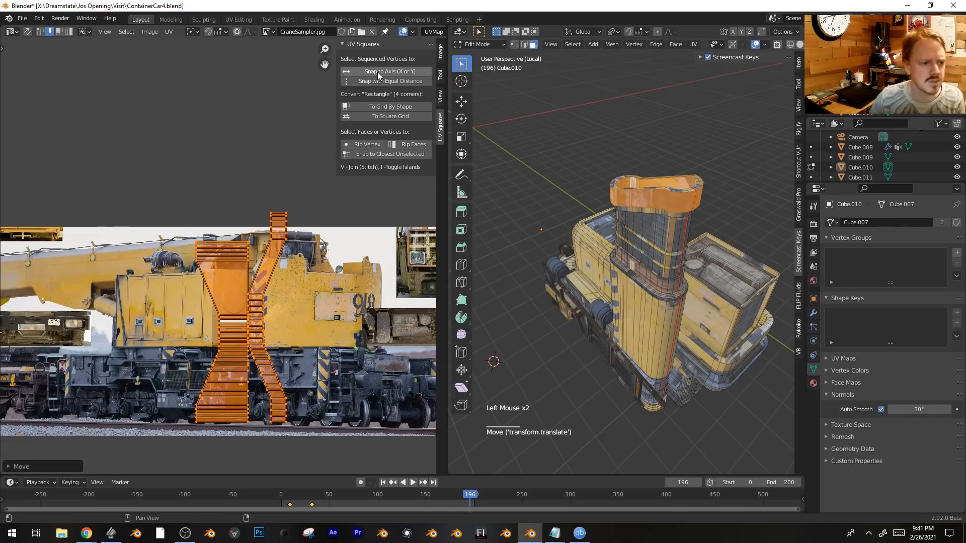
pyautogui.click(396, 108)
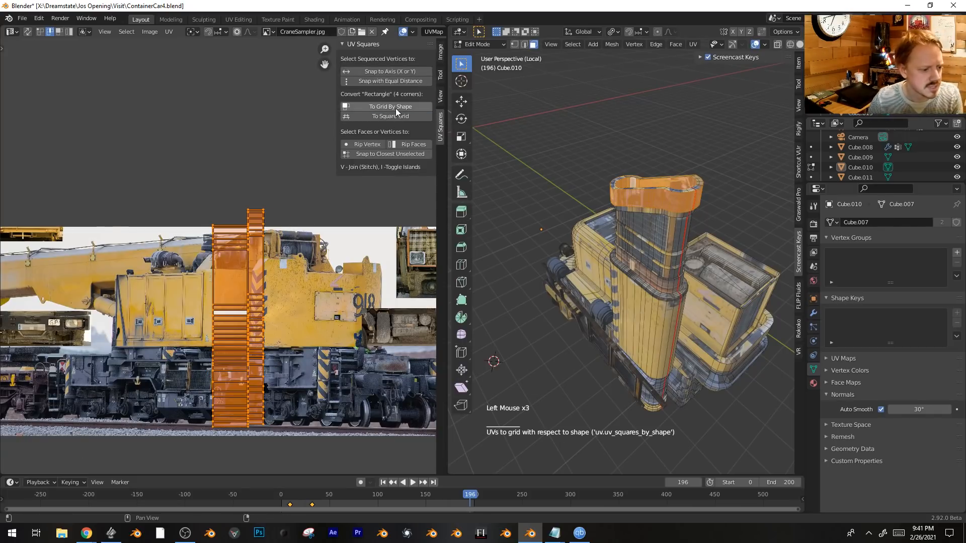
pyautogui.press('r')
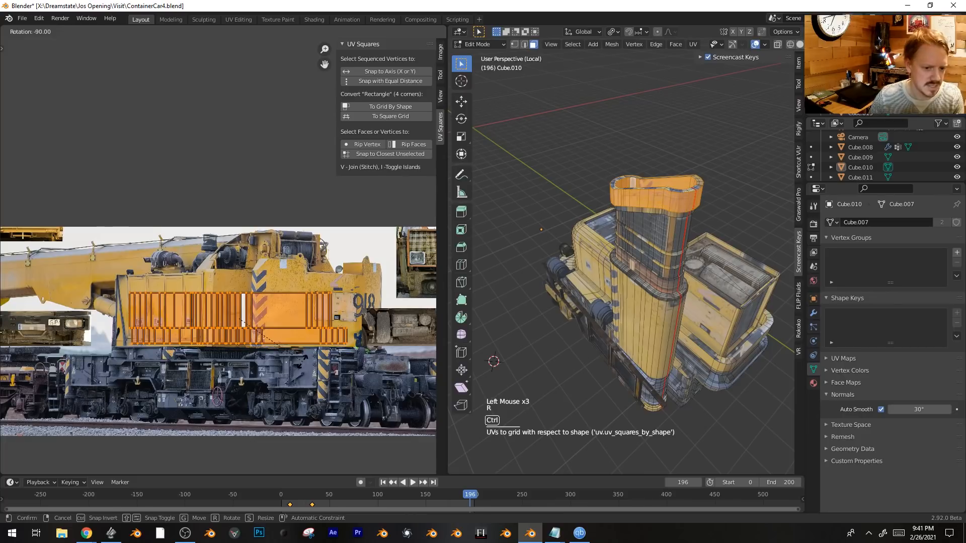
pyautogui.keyDown('ctrl'); pyautogui.click(329, 364); pyautogui.keyUp('ctrl')
# Scale down the rim's UVs and place them over the lower part of the yellow door panels.
pyautogui.scroll(-1, 336, 364)
pyautogui.press('s')
pyautogui.click(269, 328)
pyautogui.keyDown('shift'); pyautogui.moveTo(272, 325); pyautogui.dragTo(303, 264, button='middle'); pyautogui.keyUp('shift')
pyautogui.scroll(3, 308, 313)
pyautogui.press('g')
pyautogui.click(230, 340)
pyautogui.press('s')
pyautogui.press('g')
pyautogui.click(248, 289)
pyautogui.press('s')
pyautogui.click(266, 287)
pyautogui.press('g')
pyautogui.click(271, 291)
pyautogui.press('Tab')
pyautogui.moveTo(594, 245); pyautogui.dragTo(705, 231, button='middle')
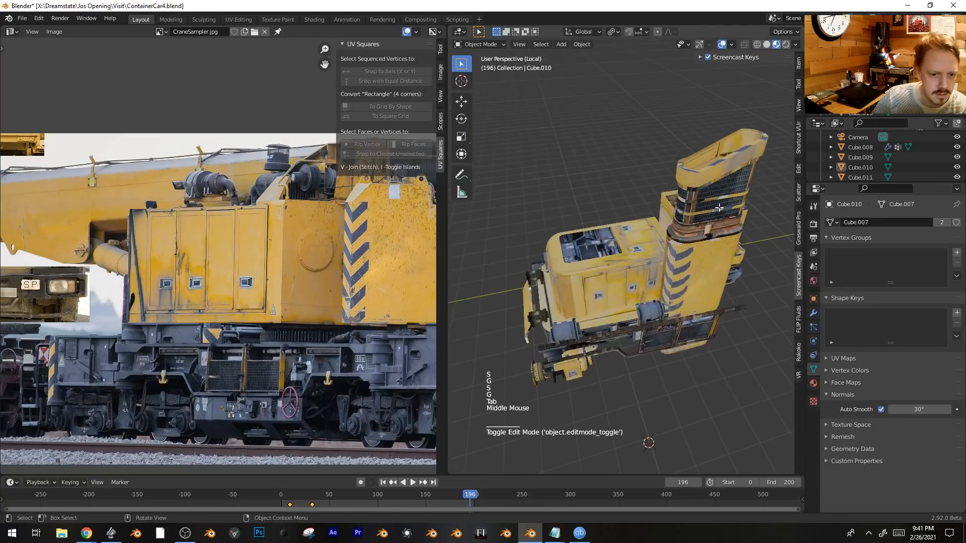
# Shift the rim's UVs along Y on the yellow door panels and check the rim's texture.
pyautogui.press('Tab')
pyautogui.keyDown('shift'); pyautogui.moveTo(191, 302); pyautogui.dragTo(208, 279, button='middle'); pyautogui.keyUp('shift')
pyautogui.scroll(3, 208, 279)
pyautogui.press('g')
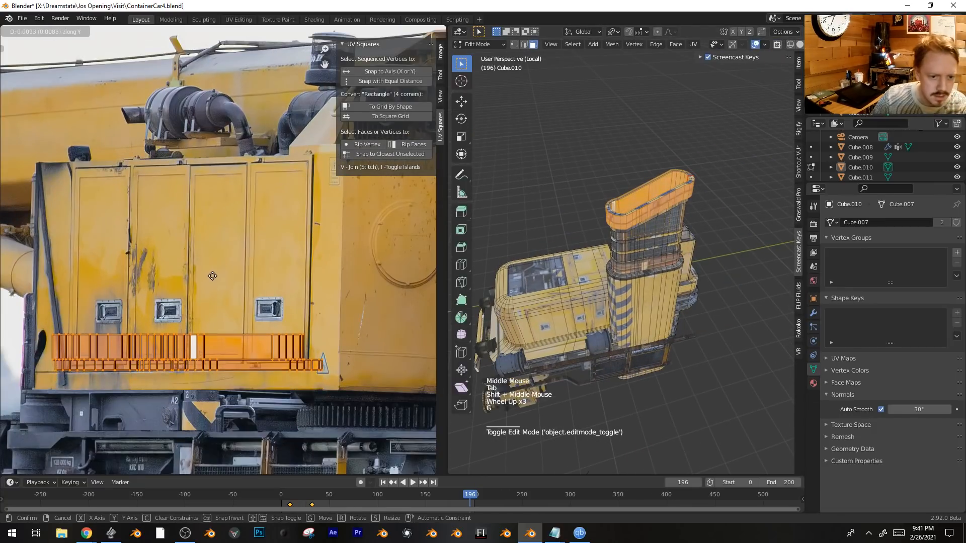
pyautogui.click(236, 272)
pyautogui.press('Tab')
pyautogui.moveTo(603, 211); pyautogui.dragTo(648, 183, button='middle')
pyautogui.scroll(1, 664, 176)
pyautogui.press('Tab')
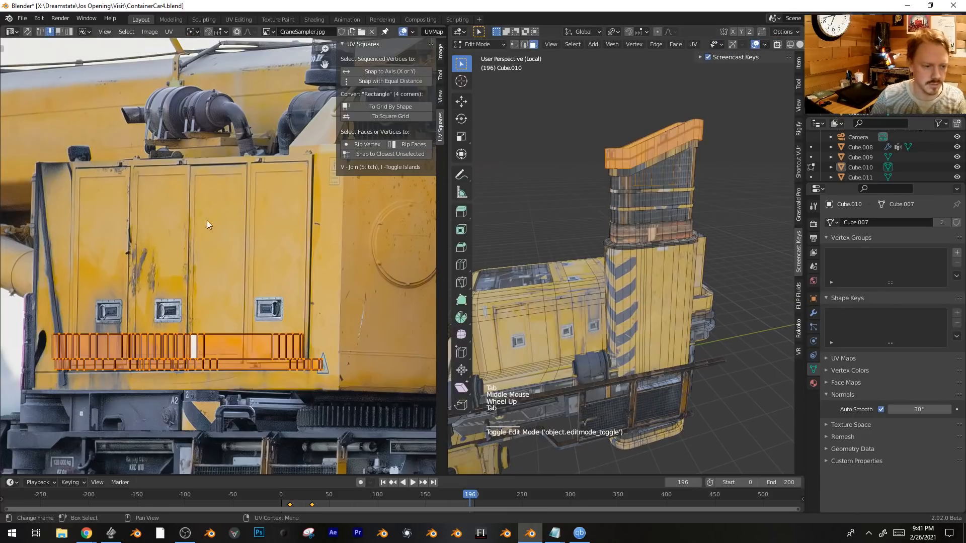
# Narrow the rim's UVs along X and nudge them within the lower part of the yellow doors.
pyautogui.press('s')
pyautogui.click(177, 238)
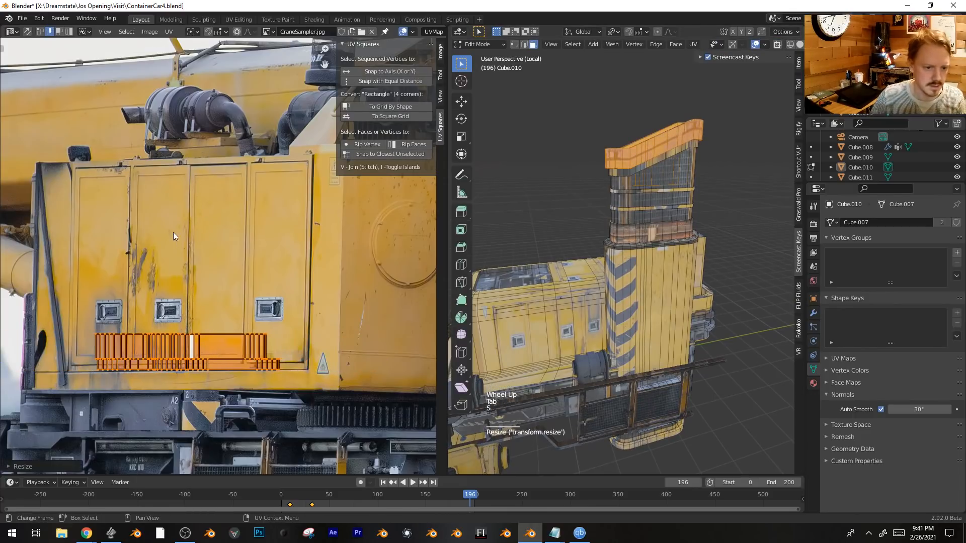
pyautogui.press('g')
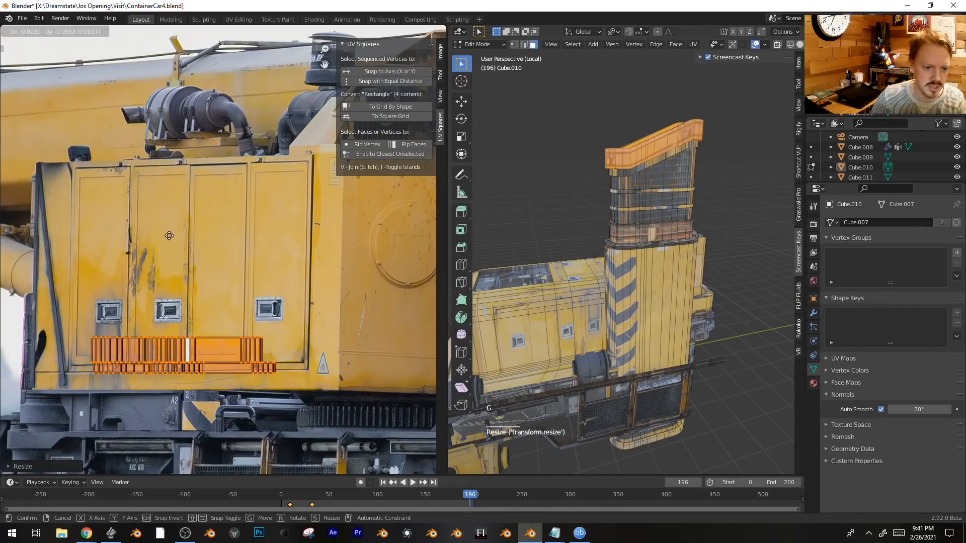
pyautogui.click(169, 236)
pyautogui.press('Tab')
pyautogui.moveTo(578, 234); pyautogui.dragTo(700, 181, button='middle')
# Select the tower's inner wall faces, move their UVs onto the dark grille, and scale them along X to about 0.4.
pyautogui.press('Tab')
pyautogui.keyDown('alt'); pyautogui.click(688, 164); pyautogui.keyUp('alt')
pyautogui.scroll(-1, 282, 276)
pyautogui.press('g')
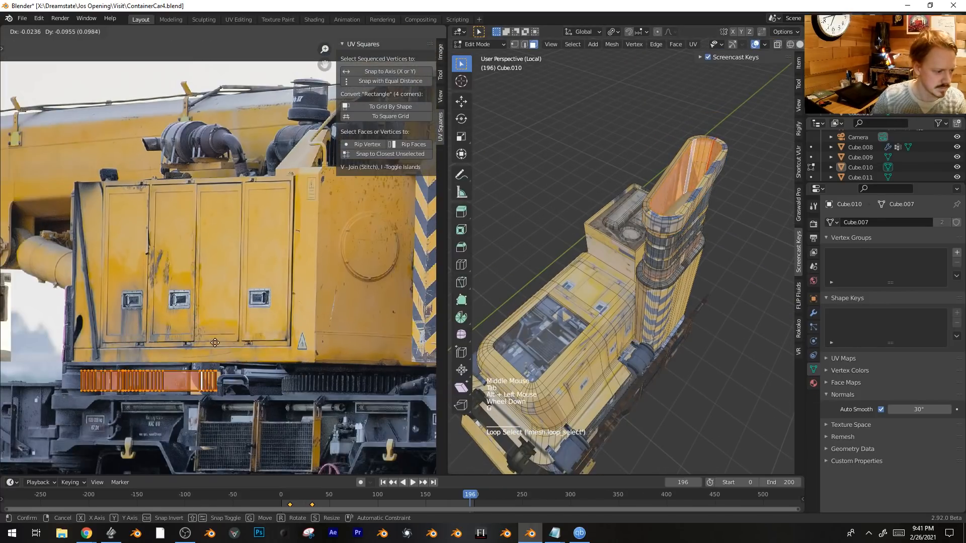
pyautogui.click(333, 406)
pyautogui.press('s')
pyautogui.press('x')
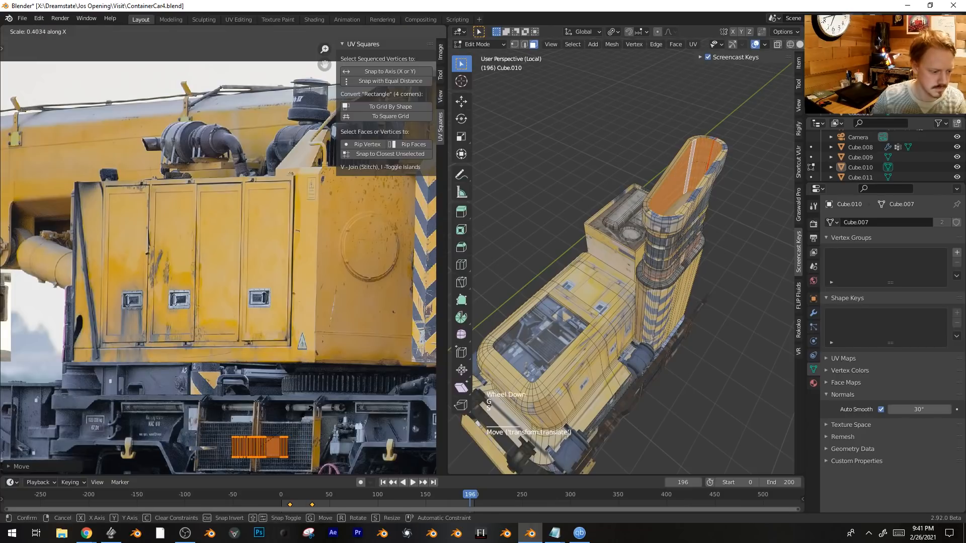
pyautogui.press('Tab')
# Leave local view and show the whole crane car in rendered shading.
pyautogui.moveTo(654, 236)
pyautogui.mouseDown(button='middle')
pyautogui.moveTo(675, 216)
pyautogui.moveTo(635, 321)
pyautogui.moveTo(652, 299)
pyautogui.moveTo(651, 279)
pyautogui.moveTo(696, 279)
pyautogui.moveTo(627, 234)
pyautogui.moveTo(638, 266)
pyautogui.moveTo(623, 311)
pyautogui.mouseUp(button='middle')
pyautogui.scroll(-3, 660, 222)
pyautogui.scroll(-2, 640, 290)
pyautogui.scroll(1, 640, 291)
pyautogui.press('KP_Divide')
pyautogui.scroll(-3, 638, 267)
pyautogui.press('z')
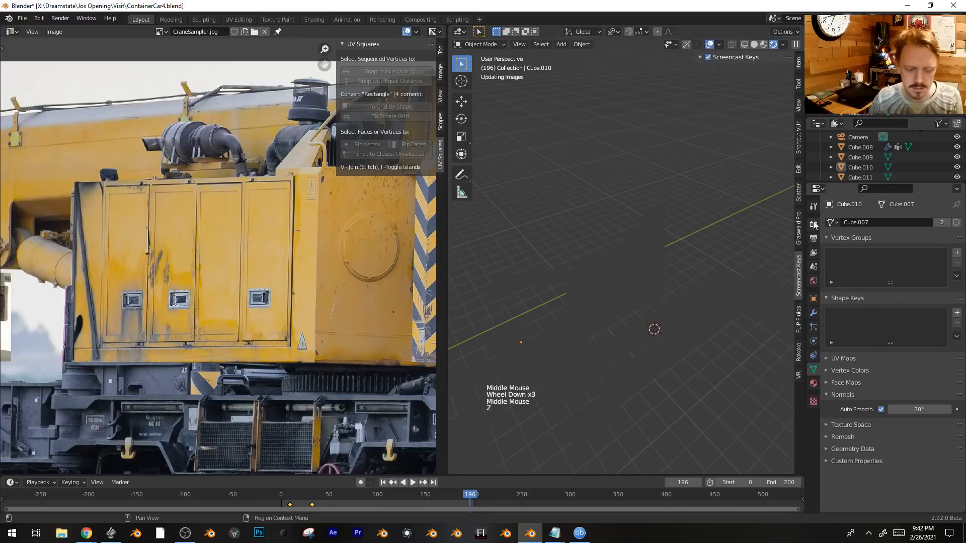
pyautogui.moveTo(623, 268); pyautogui.dragTo(672, 265, button='middle')
pyautogui.scroll(3, 670, 269)
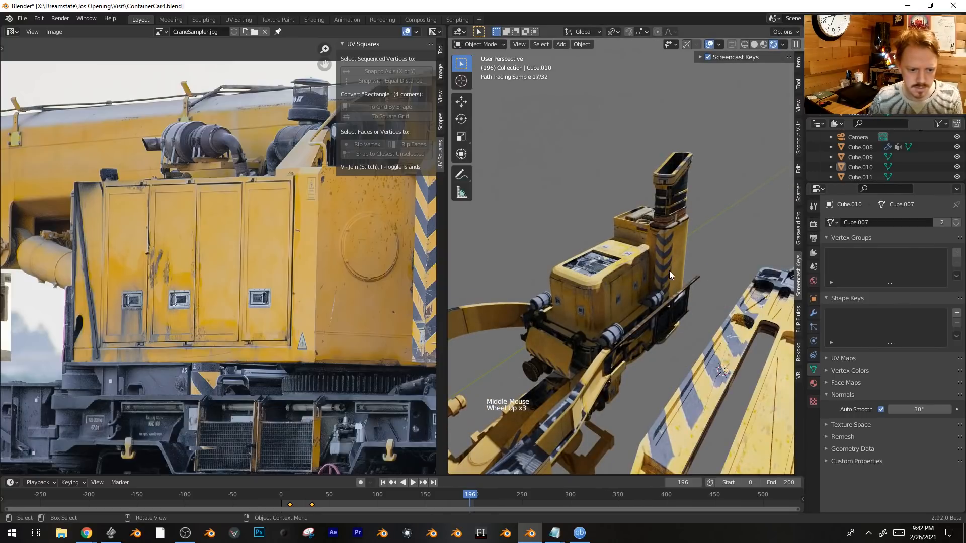
# Shade the crane body smooth and keep it selected.
pyautogui.hotkey('shift', 'alt', 'z')
pyautogui.hotkey('shift', 'alt', 'z')
pyautogui.click(623, 289)
pyautogui.rightClick(622, 286)
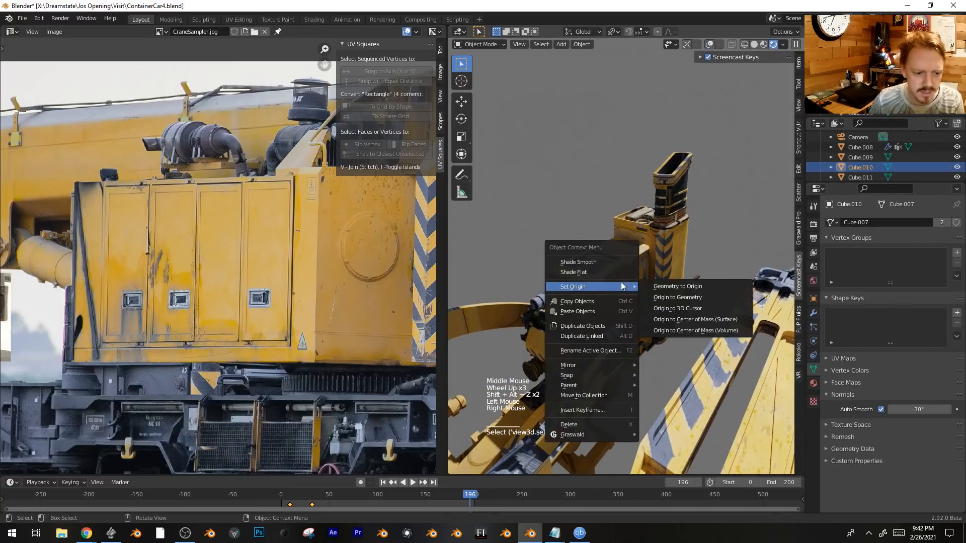
pyautogui.click(612, 264)
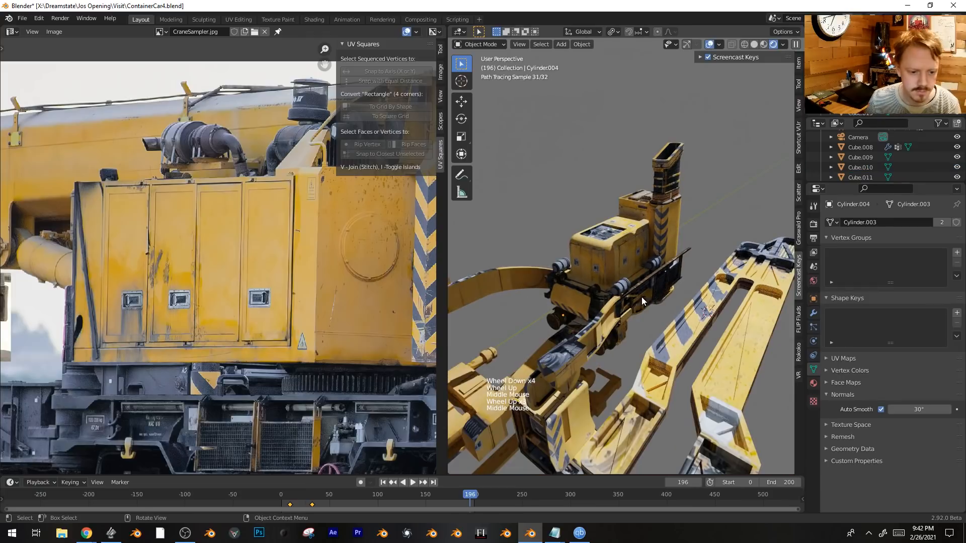
pyautogui.moveTo(641, 297); pyautogui.dragTo(660, 306, button='middle')
pyautogui.click(614, 239)
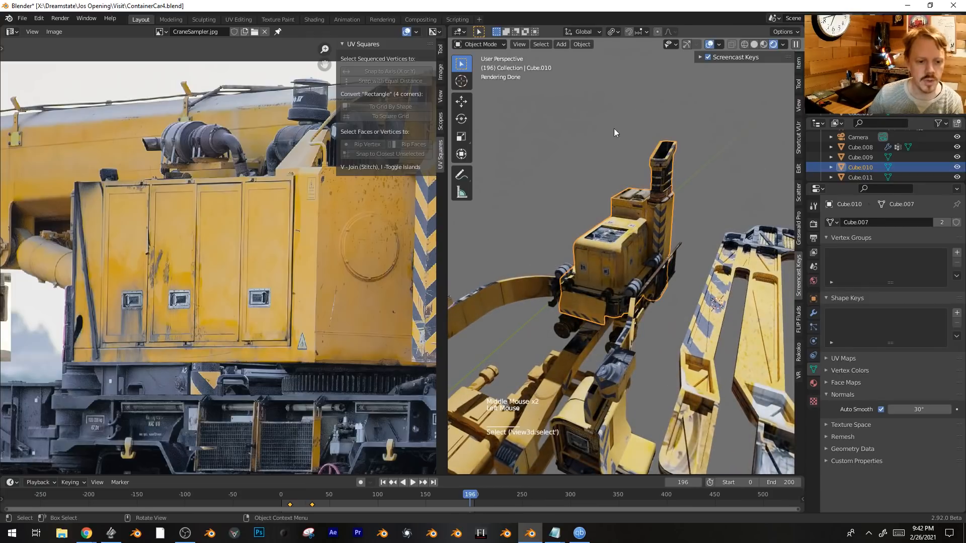
# Isolate the crane body together with the sun light in local view, and frame and select the body.
pyautogui.scroll(-7, 629, 141)
pyautogui.moveTo(624, 161); pyautogui.dragTo(747, 128, button='middle')
pyautogui.scroll(-4, 719, 244)
pyautogui.keyDown('shift'); pyautogui.click(744, 268); pyautogui.keyUp('shift')
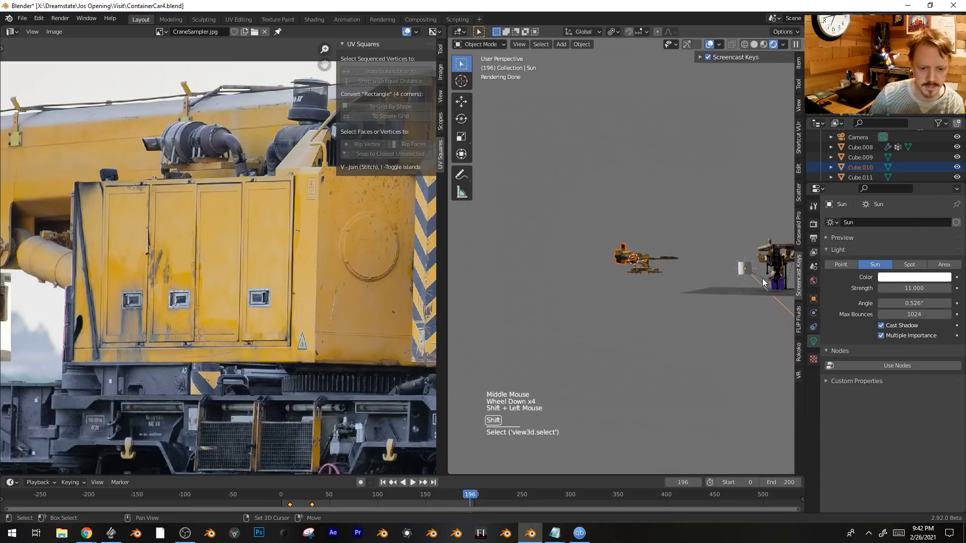
pyautogui.press('KP_Divide')
pyautogui.scroll(2, 523, 262)
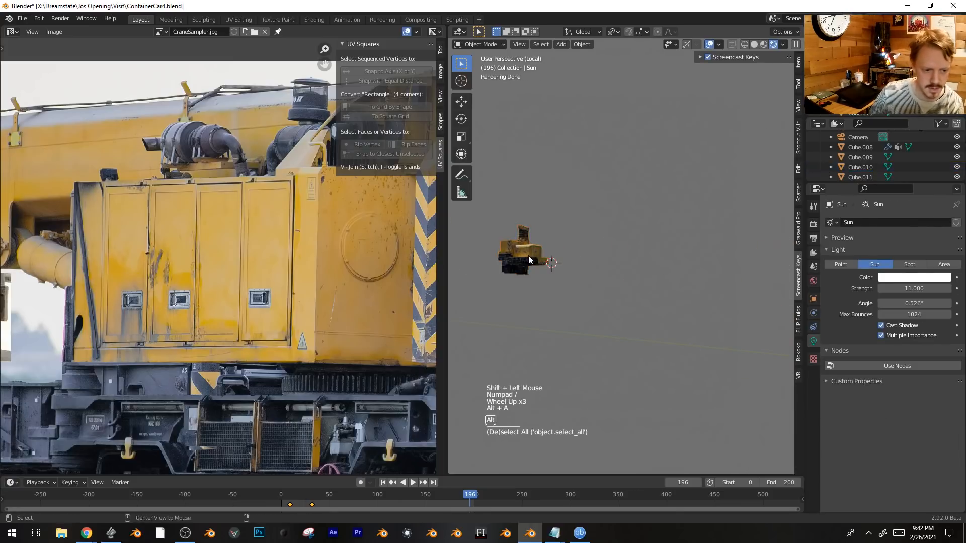
pyautogui.hotkey('alt', 'a')
pyautogui.click(528, 256)
pyautogui.press('KP_Decimal')
pyautogui.moveTo(528, 256); pyautogui.dragTo(641, 282, button='middle')
pyautogui.hotkey('alt', 'a')
pyautogui.click(619, 255)
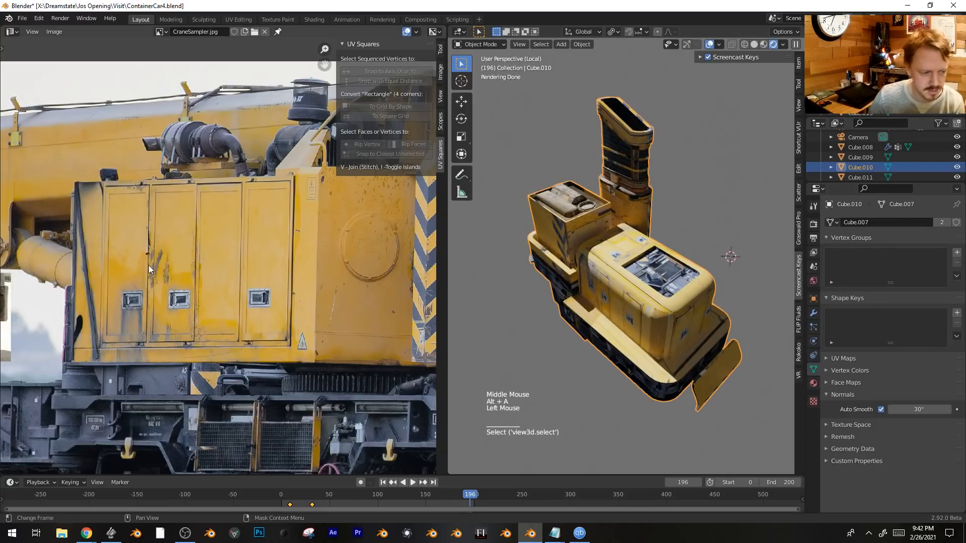
# In the Shader Editor, move the CraneSampler.jpg texture node aside and link its Color output to Roughness.
pyautogui.hotkey('shift', 'F3')
pyautogui.moveTo(196, 265); pyautogui.dragTo(239, 265)
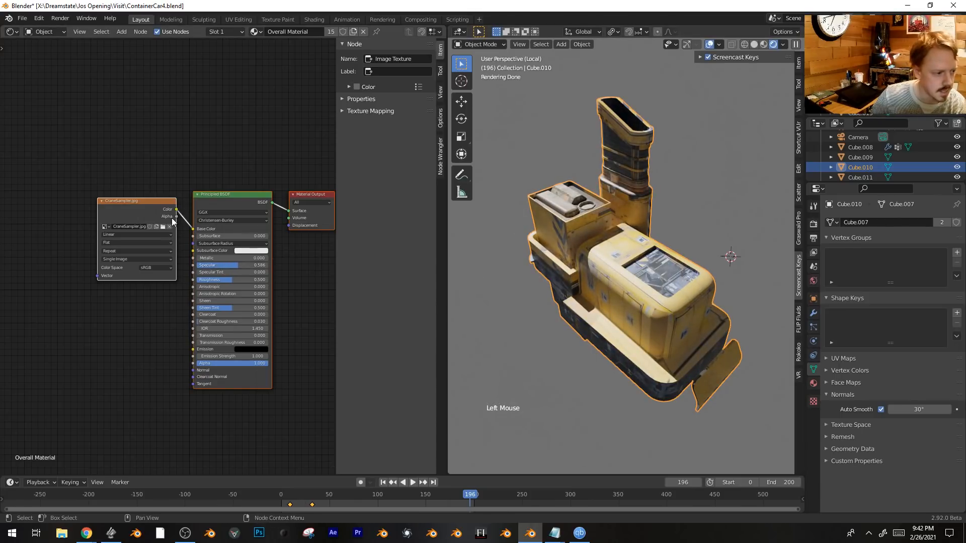
pyautogui.press('g')
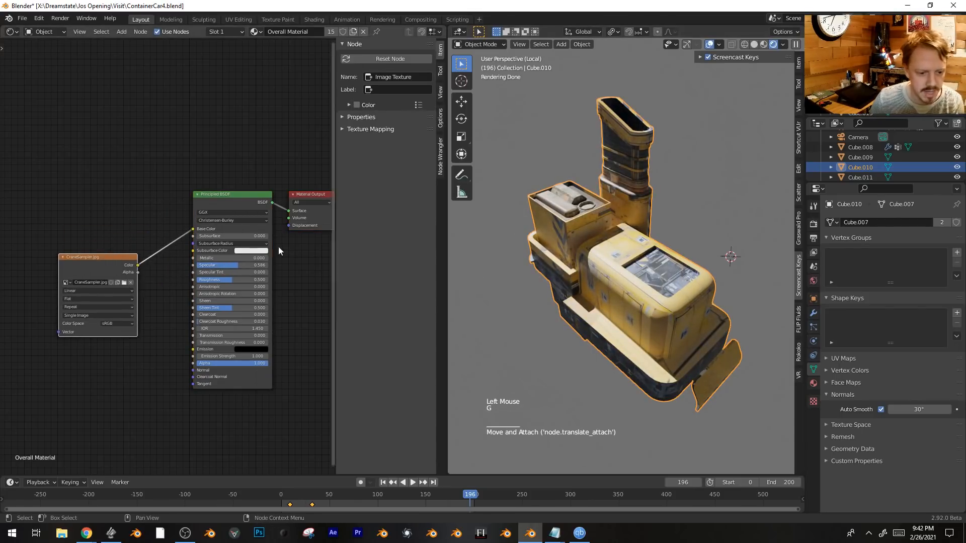
pyautogui.moveTo(139, 267); pyautogui.dragTo(147, 270)
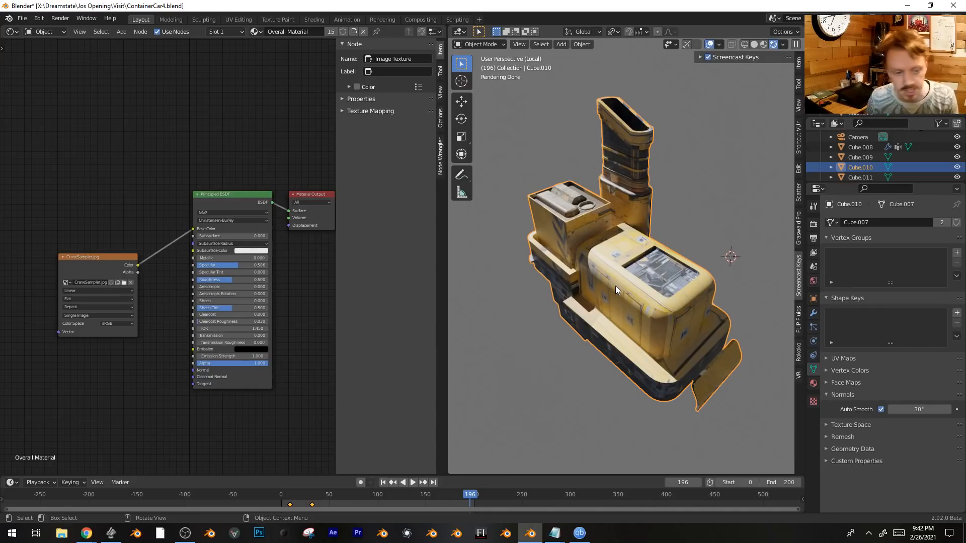
pyautogui.moveTo(138, 264); pyautogui.dragTo(193, 279)
# Insert a ColorRamp between the texture and Roughness, and reverse its stops to run from white to black.
pyautogui.hotkey('shift', 'a')
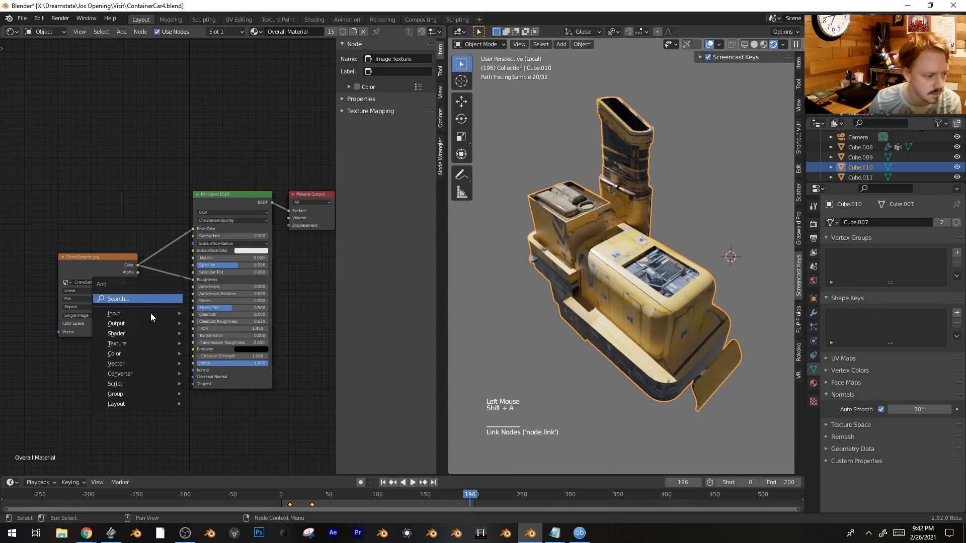
pyautogui.moveTo(137, 374)
pyautogui.click(237, 263)
pyautogui.click(204, 299)
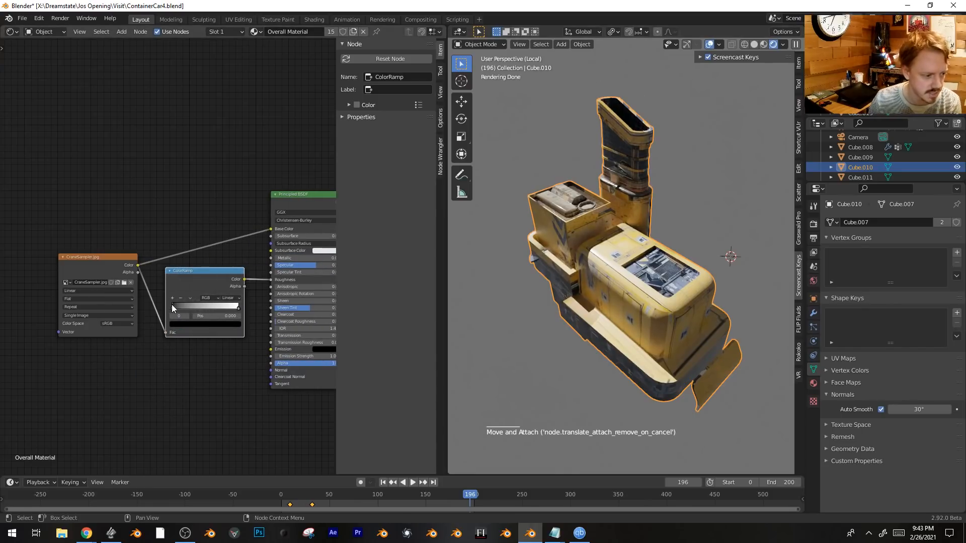
pyautogui.moveTo(236, 310); pyautogui.dragTo(118, 308)
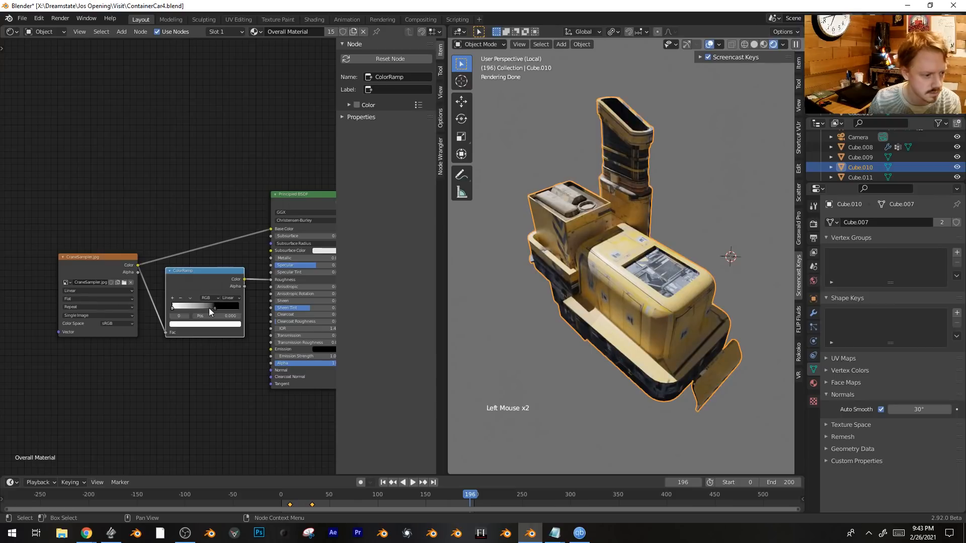
pyautogui.moveTo(209, 309); pyautogui.dragTo(234, 304)
pyautogui.moveTo(634, 282); pyautogui.dragTo(543, 271, button='middle')
pyautogui.scroll(1, 543, 272)
# Add an image texture setup with mapping to the Principled BSDF and move its nodes below the ColorRamp.
pyautogui.click(277, 199)
pyautogui.hotkey('ctrl', 't')
pyautogui.press('g')
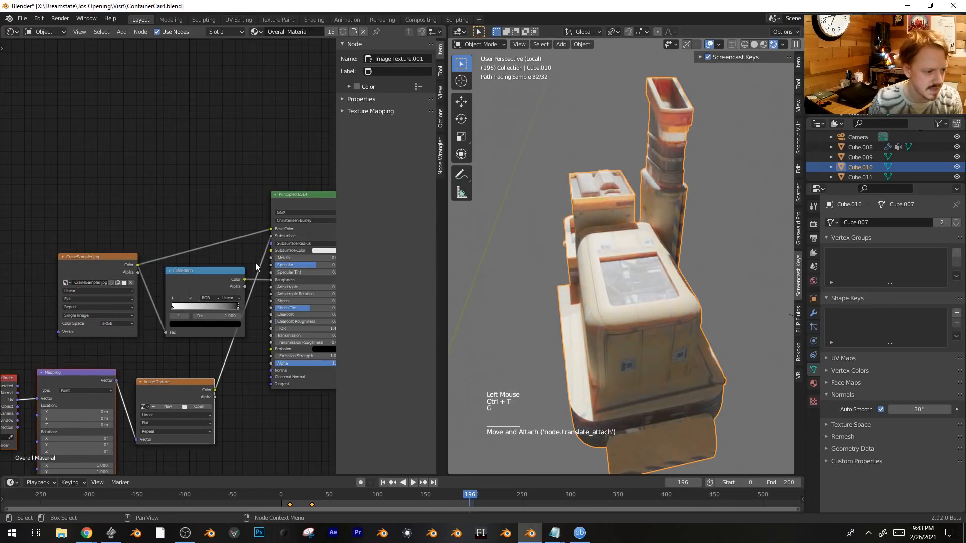
# Link the new image texture's Color output to Roughness and delete the ColorRamp node.
pyautogui.click(267, 239)
pyautogui.moveTo(261, 305); pyautogui.dragTo(271, 280)
pyautogui.click(213, 273)
pyautogui.press('x')
# Load MetalBase0112_1_M.jpg from the textures folder into the empty image texture node.
pyautogui.keyDown('shift'); pyautogui.moveTo(172, 404); pyautogui.dragTo(220, 304, button='middle'); pyautogui.keyUp('shift')
pyautogui.click(248, 305)
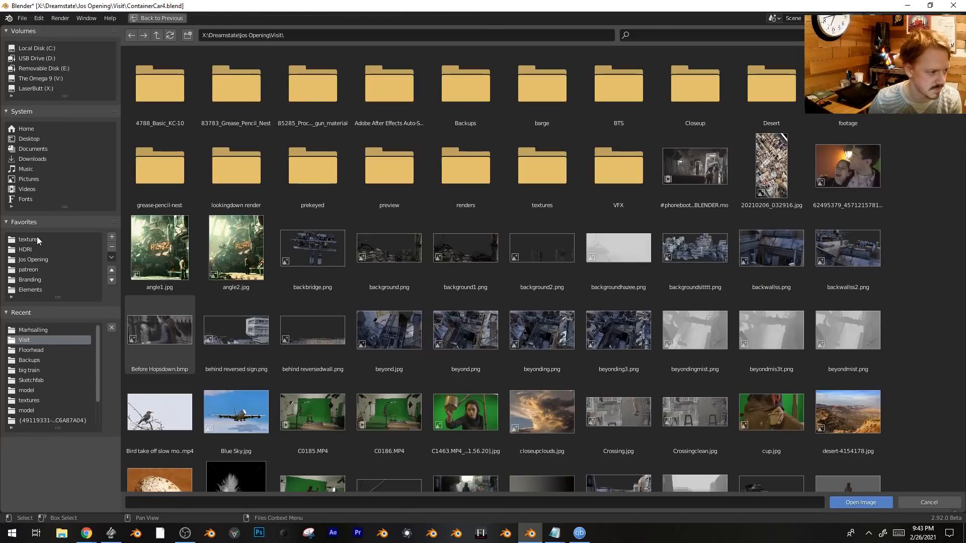
pyautogui.scroll(-15, 566, 346)
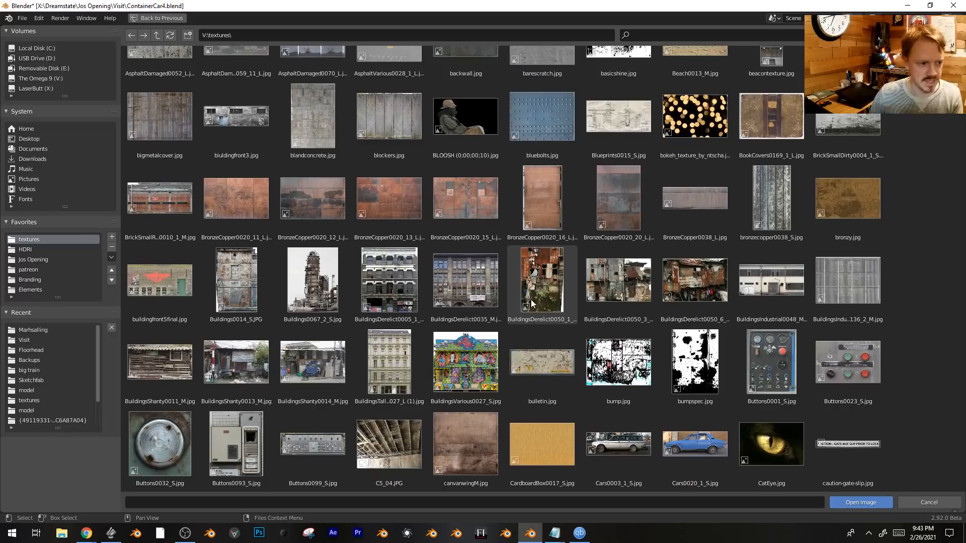
pyautogui.scroll(-20, 499, 223)
pyautogui.click(409, 349)
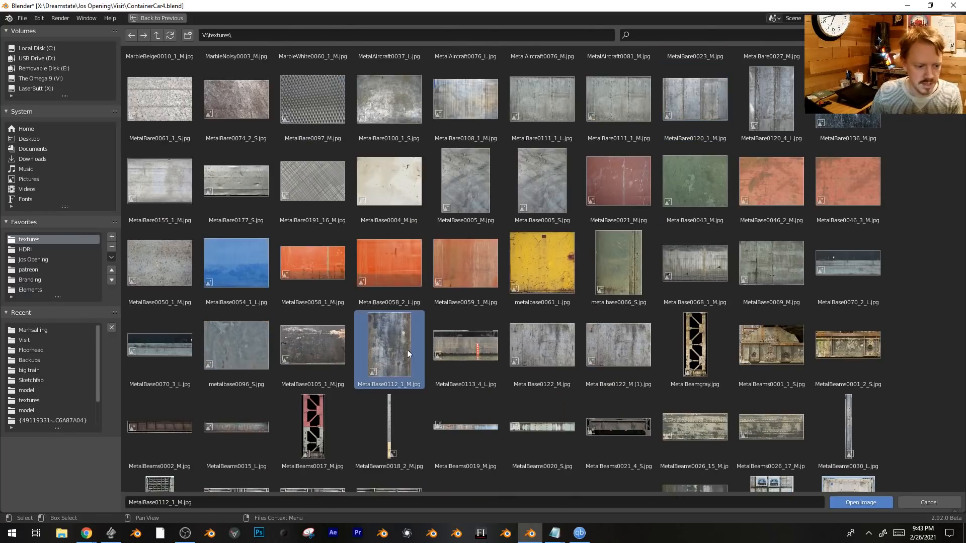
pyautogui.doubleClick(388, 356)
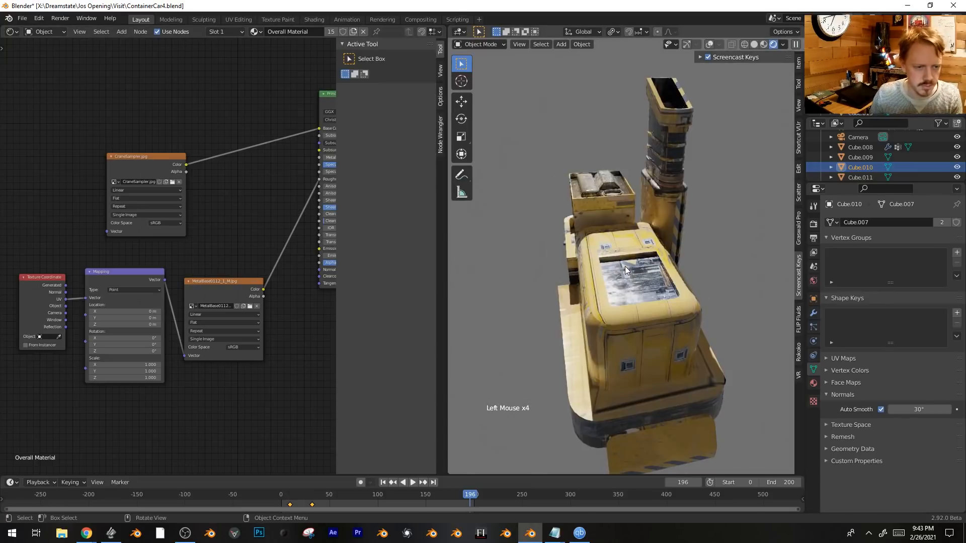
# Examine the reflections on the crane body and preview the MetalBase0112_1_M.jpg texture alone on the model.
pyautogui.moveTo(639, 280); pyautogui.dragTo(672, 259, button='middle')
pyautogui.scroll(3, 679, 280)
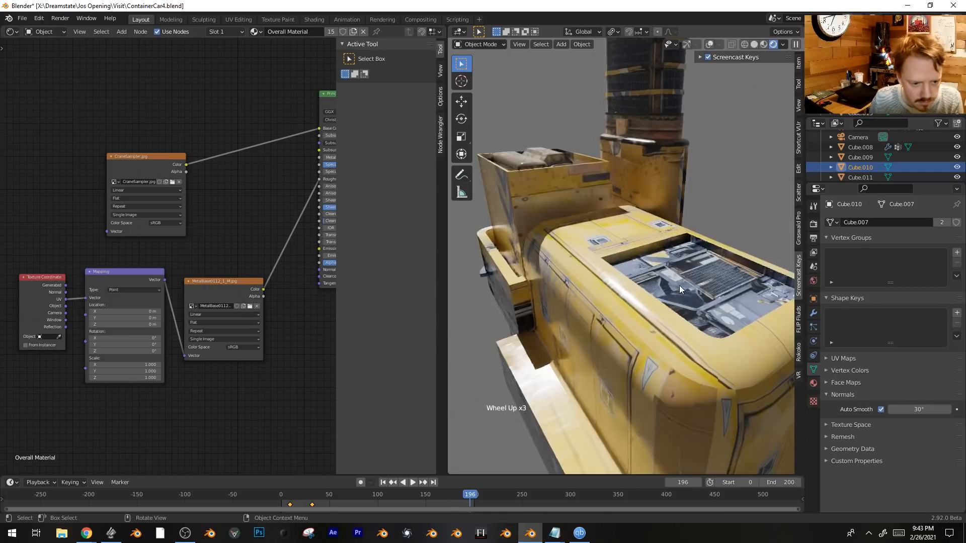
pyautogui.moveTo(679, 286); pyautogui.dragTo(530, 307, button='middle')
pyautogui.moveTo(259, 228); pyautogui.dragTo(224, 245, button='middle')
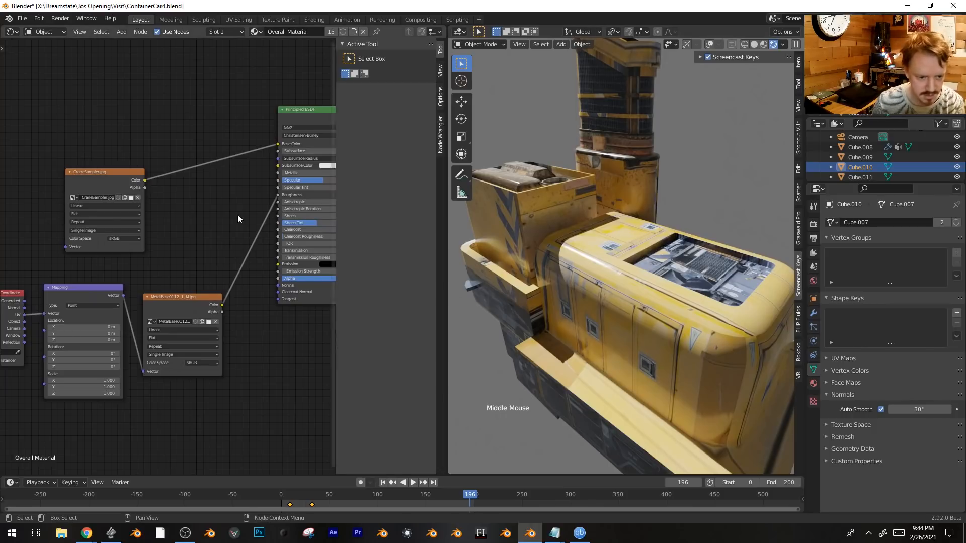
pyautogui.hotkey('shift', 'a')
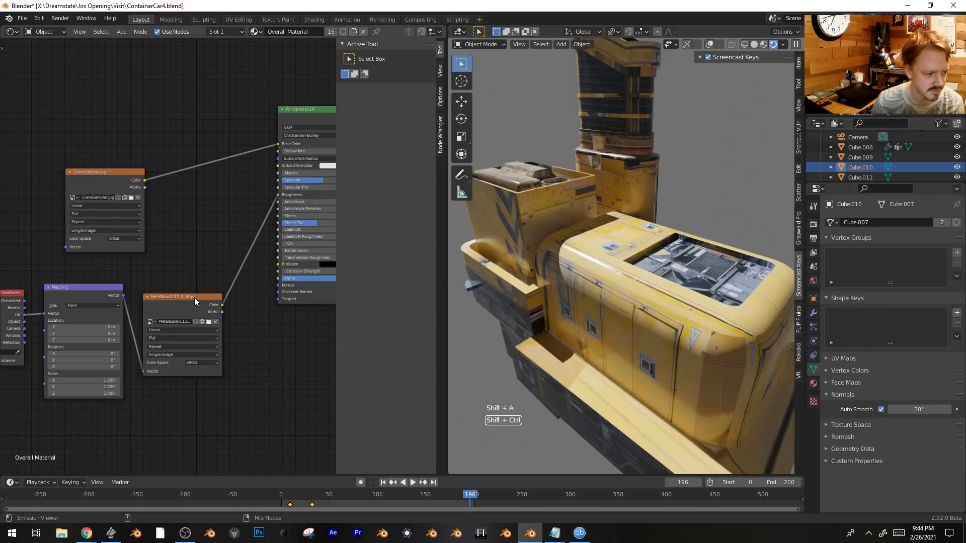
pyautogui.keyDown('ctrl'); pyautogui.keyDown('shift'); pyautogui.click(194, 298); pyautogui.keyUp('shift'); pyautogui.keyUp('ctrl')
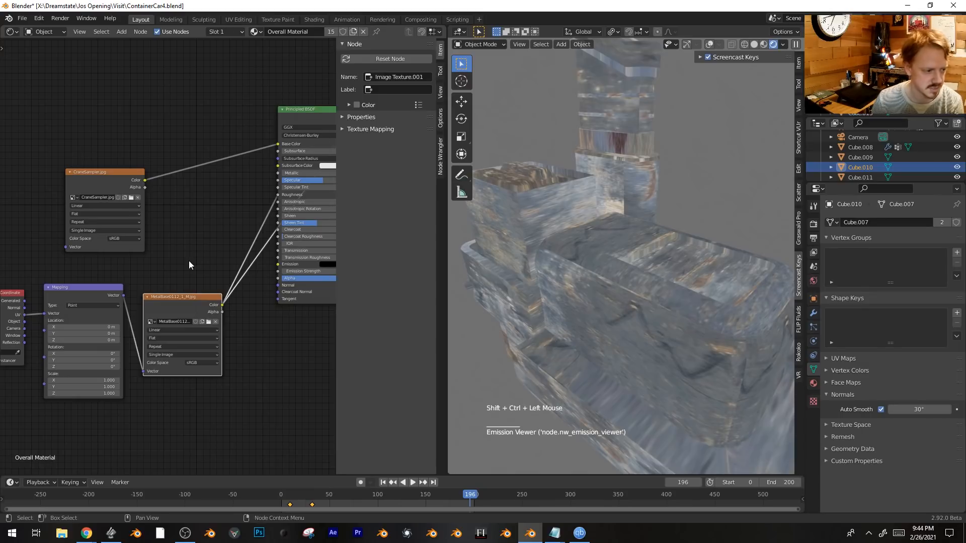
# Set the Mapping scale to 2 on X and Z and 3.5 on Y, and preview the Principled BSDF again.
pyautogui.moveTo(126, 292); pyautogui.dragTo(176, 284, button='middle')
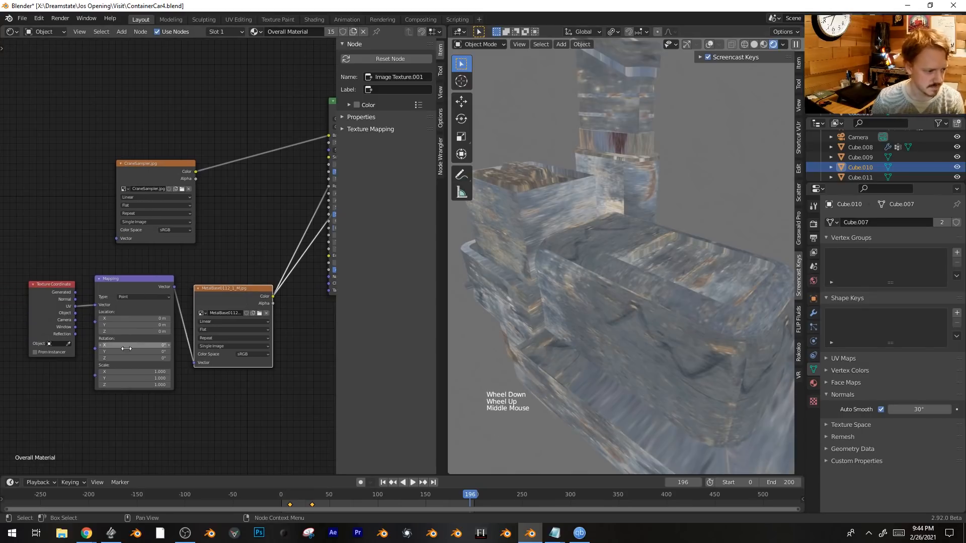
pyautogui.write('2')
pyautogui.press('Return')
pyautogui.click(123, 378)
pyautogui.write('2')
pyautogui.press('Return')
pyautogui.click(123, 385)
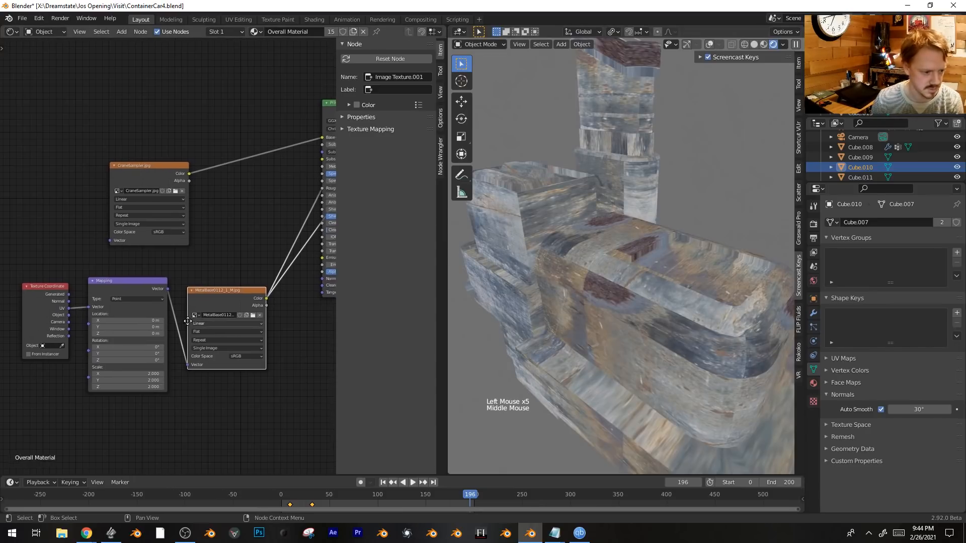
pyautogui.moveTo(148, 385); pyautogui.dragTo(120, 392, button='middle')
pyautogui.moveTo(106, 385); pyautogui.dragTo(135, 386)
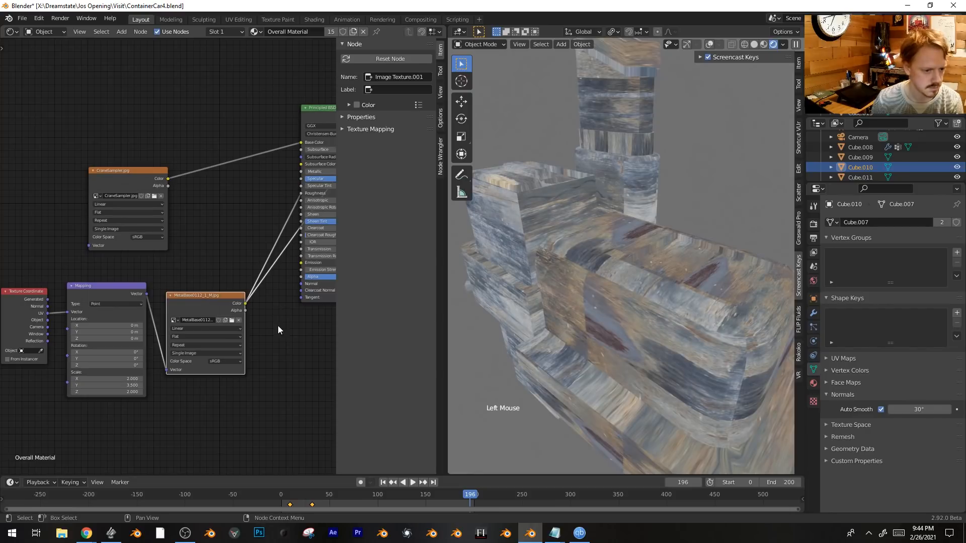
pyautogui.moveTo(278, 326); pyautogui.dragTo(204, 360, button='middle')
pyautogui.keyDown('ctrl'); pyautogui.keyDown('shift'); pyautogui.click(266, 137); pyautogui.keyUp('shift'); pyautogui.keyUp('ctrl')
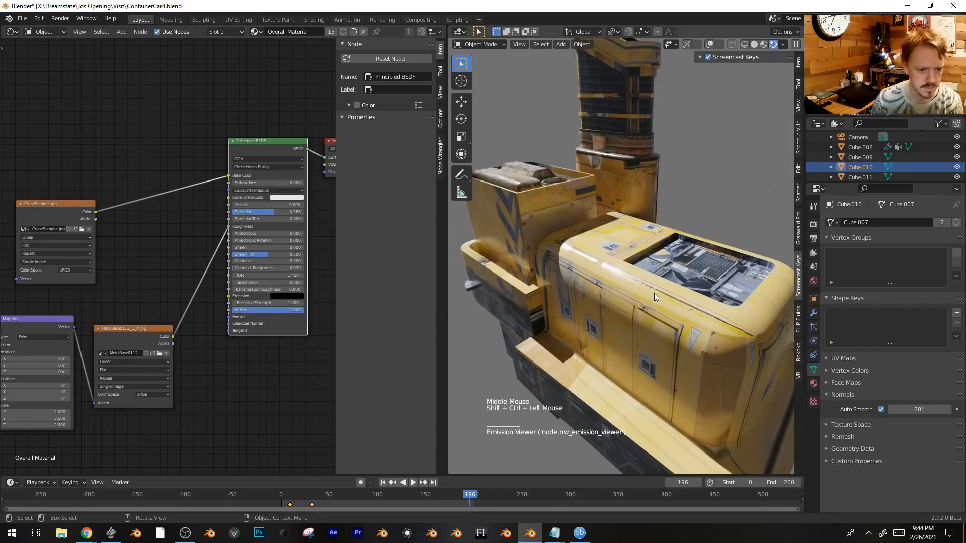
# Add a Bump node from the CraneSampler.jpg Color to the shader's Normal, with strength and distance both set to 0.2.
pyautogui.scroll(-2, 188, 239)
pyautogui.moveTo(188, 239); pyautogui.dragTo(203, 242, button='middle')
pyautogui.click(91, 215)
pyautogui.scroll(1, 89, 218)
pyautogui.moveTo(124, 219); pyautogui.dragTo(247, 309)
pyautogui.hotkey('shift', 'a')
pyautogui.moveTo(132, 263)
pyautogui.click(206, 265)
pyautogui.click(169, 244)
pyautogui.moveTo(170, 290); pyautogui.dragTo(191, 272)
pyautogui.scroll(1, 191, 292)
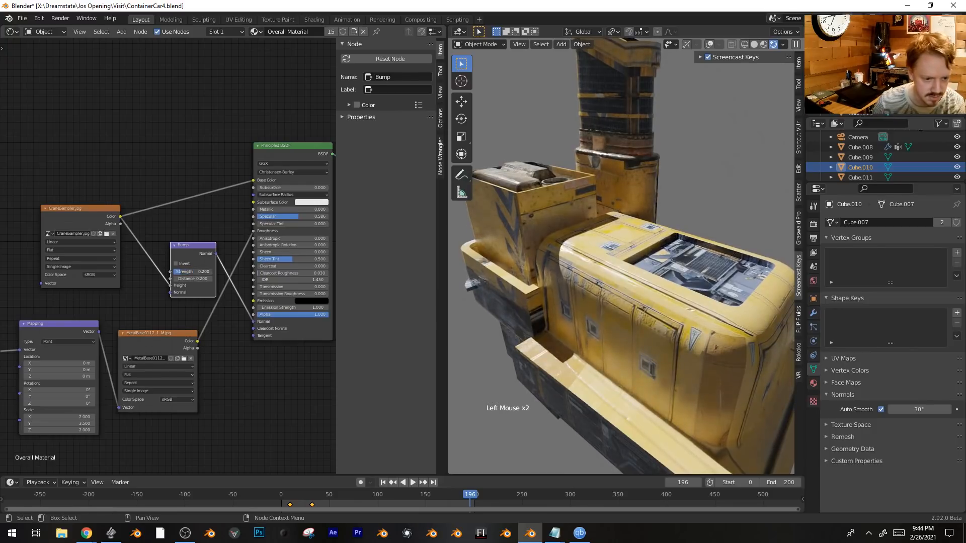
# Leave local view with nothing selected and examine the whole crane with overlays toggled.
pyautogui.scroll(-4, 690, 312)
pyautogui.hotkey('alt', 'a')
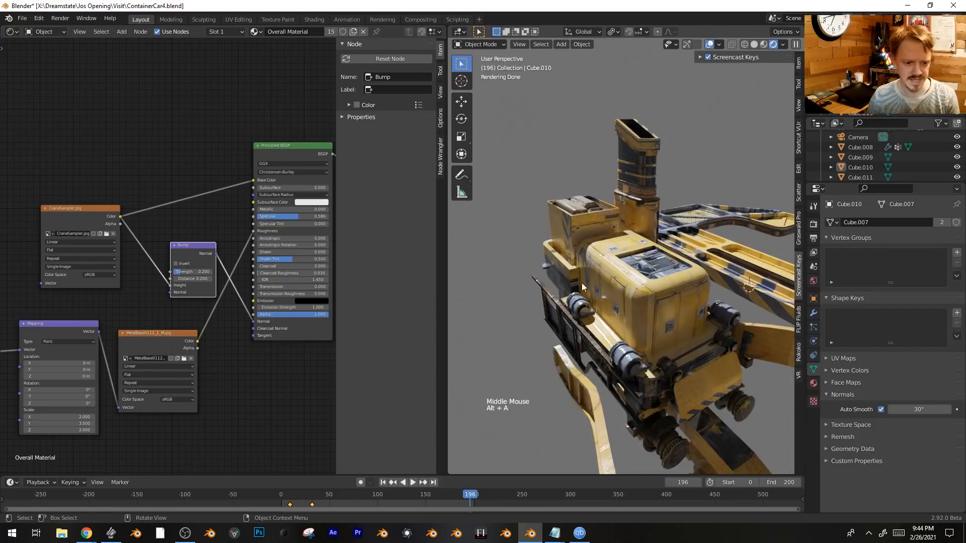
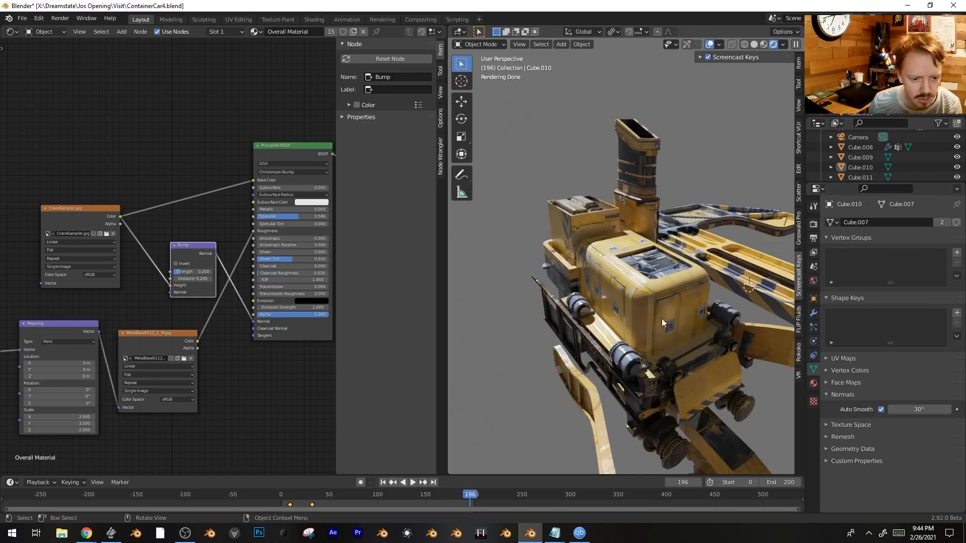
pyautogui.hotkey('shift', 'alt', 'z')
pyautogui.hotkey('shift', 'alt', 'z')
# Select the crane body and enter Edit Mode in face select.
pyautogui.click(639, 254)
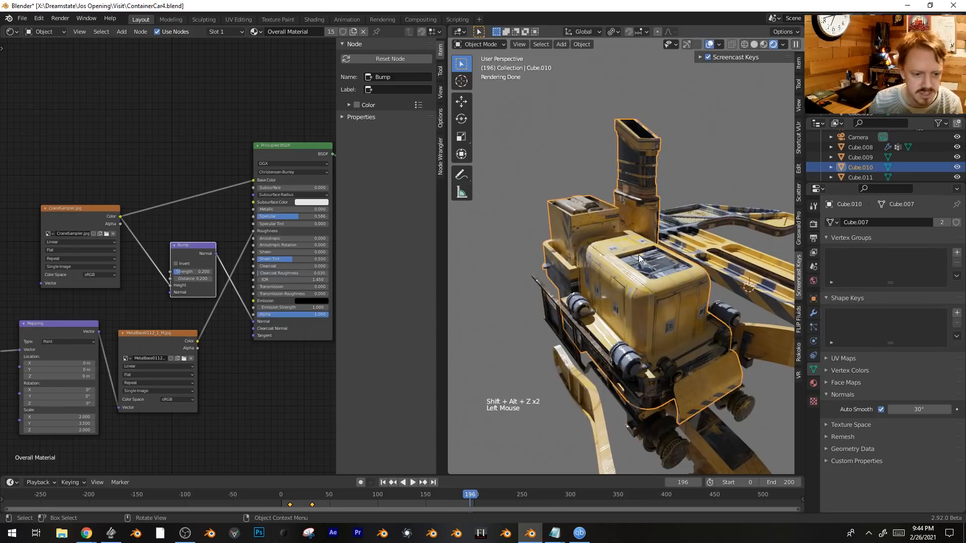
pyautogui.hotkey('shift', 'alt', 'z')
pyautogui.hotkey('shift', 'alt', 'z')
pyautogui.press('Tab')
pyautogui.press('2')
pyautogui.press('3')
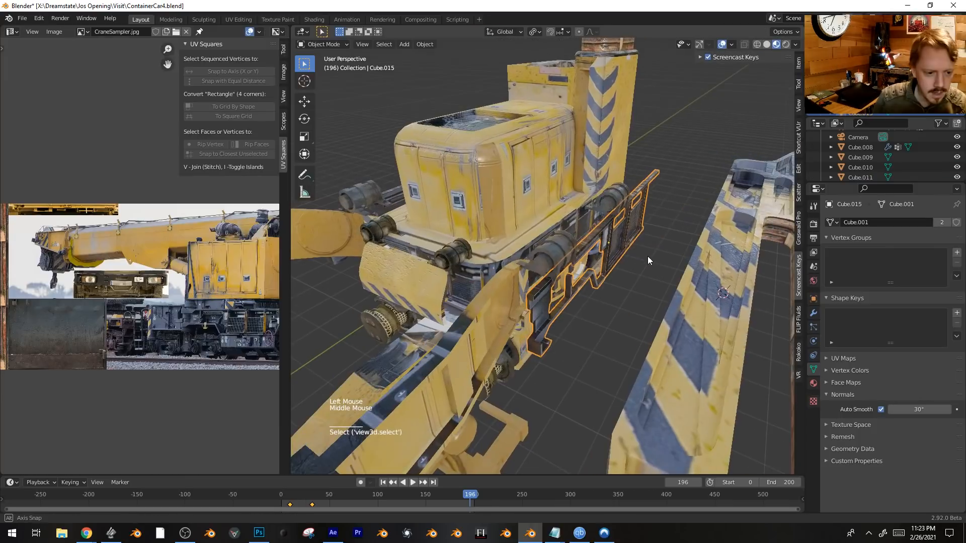
# Make a linked duplicate of the dark side frame above the original and rotate it -90° about the Y axis.
pyautogui.hotkey('alt', 'd')
pyautogui.press('r')
pyautogui.press('r')
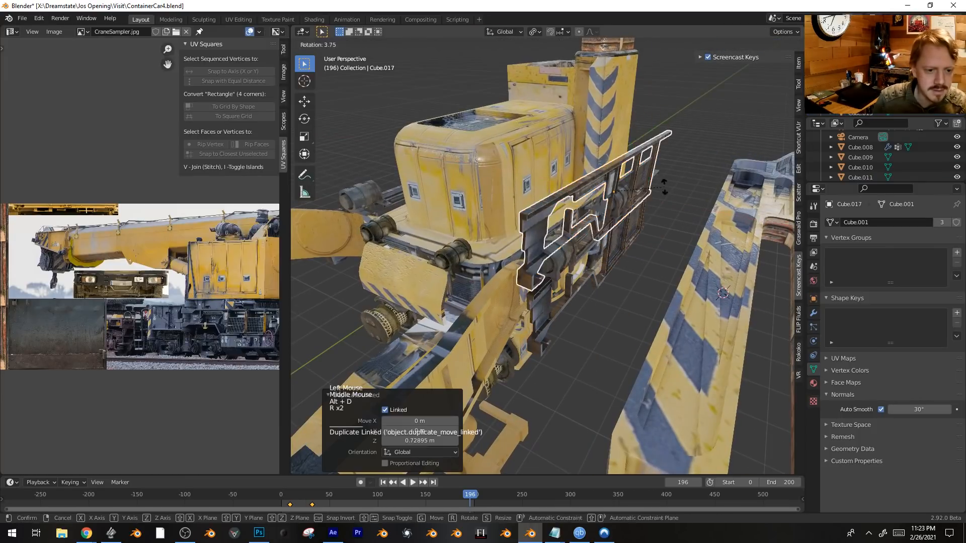
pyautogui.press('y')
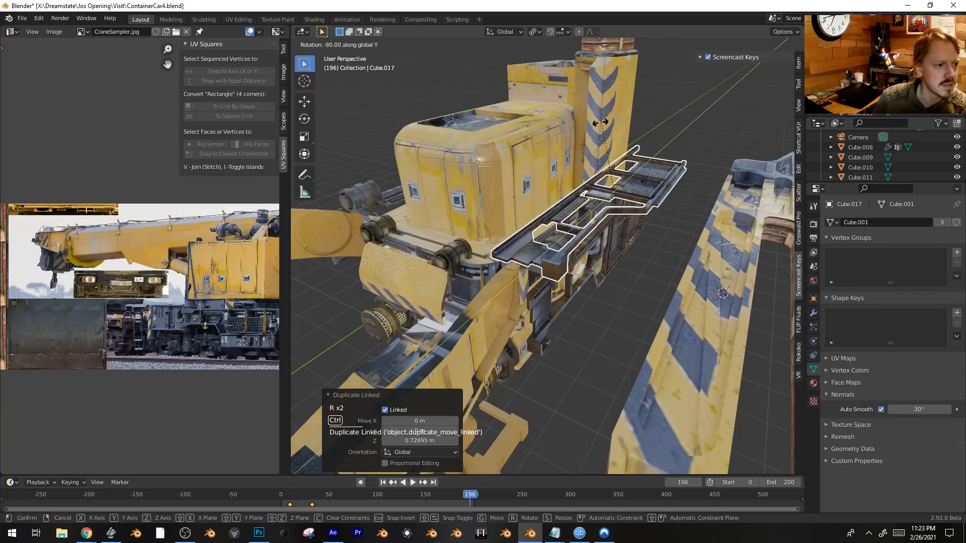
pyautogui.click(605, 123)
# Rotate the flat frame copy 180° in top view.
pyautogui.press('KP_7')
pyautogui.scroll(-2, 648, 118)
pyautogui.press('r')
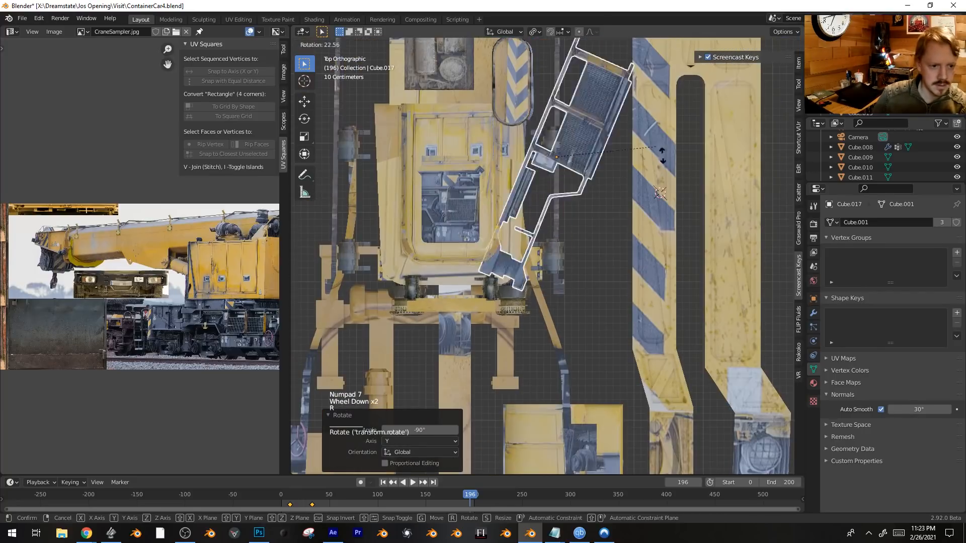
pyautogui.keyDown('ctrl'); pyautogui.click(476, 197); pyautogui.keyUp('ctrl')
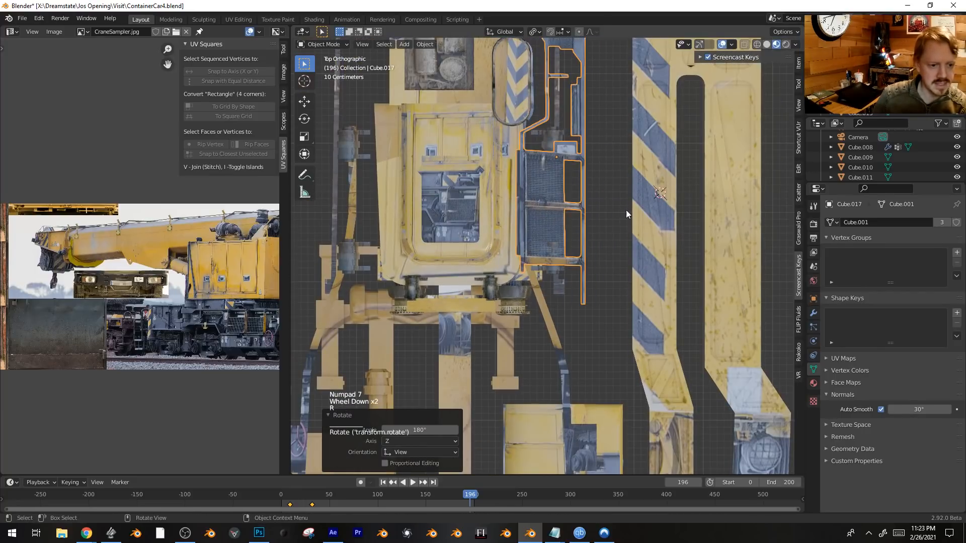
# Move the flat frame copy beside the crane body as a walkway and adjust its height along Z.
pyautogui.press('g')
pyautogui.click(599, 291)
pyautogui.moveTo(598, 288); pyautogui.dragTo(557, 234, button='middle')
pyautogui.press('g')
pyautogui.click(557, 234)
pyautogui.press('KP_7')
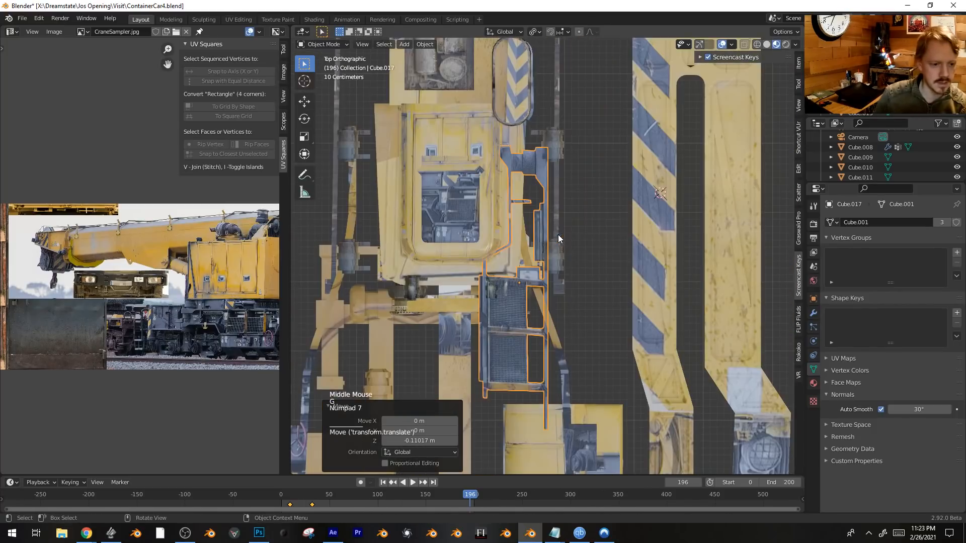
pyautogui.press('g')
pyautogui.click(598, 155)
pyautogui.moveTo(598, 156); pyautogui.dragTo(578, 128, button='middle')
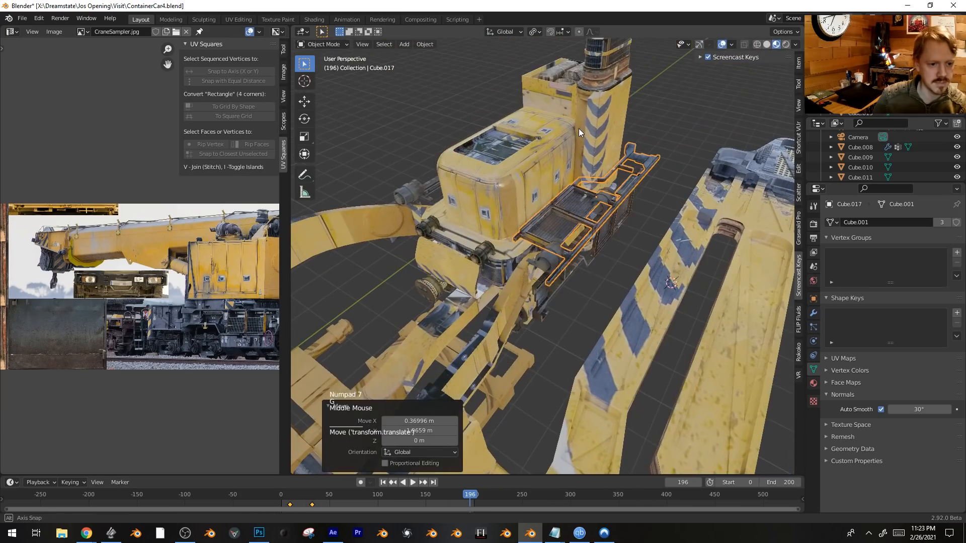
pyautogui.press('g')
pyautogui.press('z')
pyautogui.click(578, 120)
# Narrow the walkway frame along X and shift it about -0.15 m along X against the body.
pyautogui.hotkey('alt', 'a')
pyautogui.moveTo(660, 204); pyautogui.dragTo(605, 278, button='middle')
pyautogui.scroll(2, 605, 278)
pyautogui.press('s')
pyautogui.press('x')
pyautogui.click(677, 306)
pyautogui.press('g')
pyautogui.press('x')
pyautogui.click(667, 304)
# Fine-tune the walkway frame's position along Y and Z so it sits on the side frame.
pyautogui.press('g')
pyautogui.press('y')
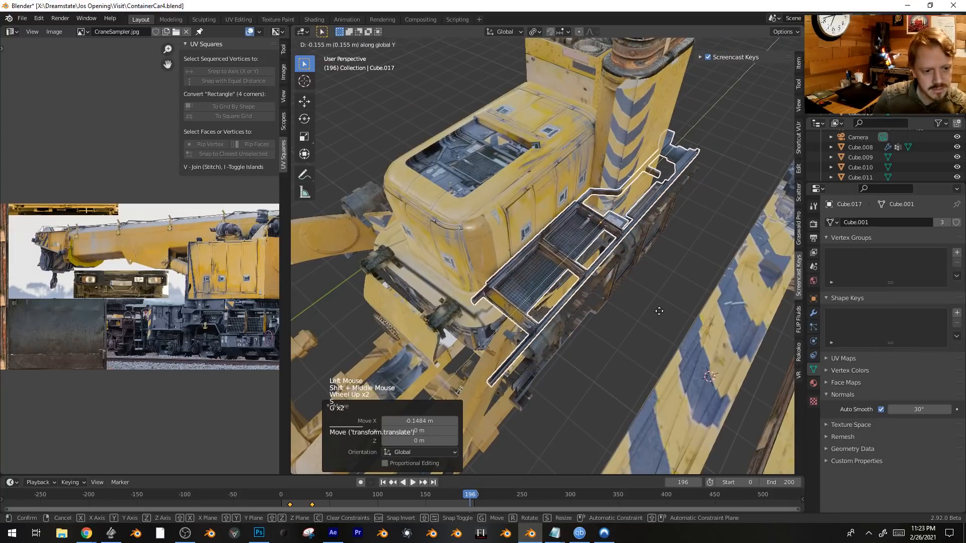
pyautogui.click(655, 314)
pyautogui.press('g')
pyautogui.press('z')
pyautogui.click(655, 320)
# Duplicate the walkway frame upward along Z as an independent copy and delete the linked original.
pyautogui.press('Tab')
pyautogui.press('a')
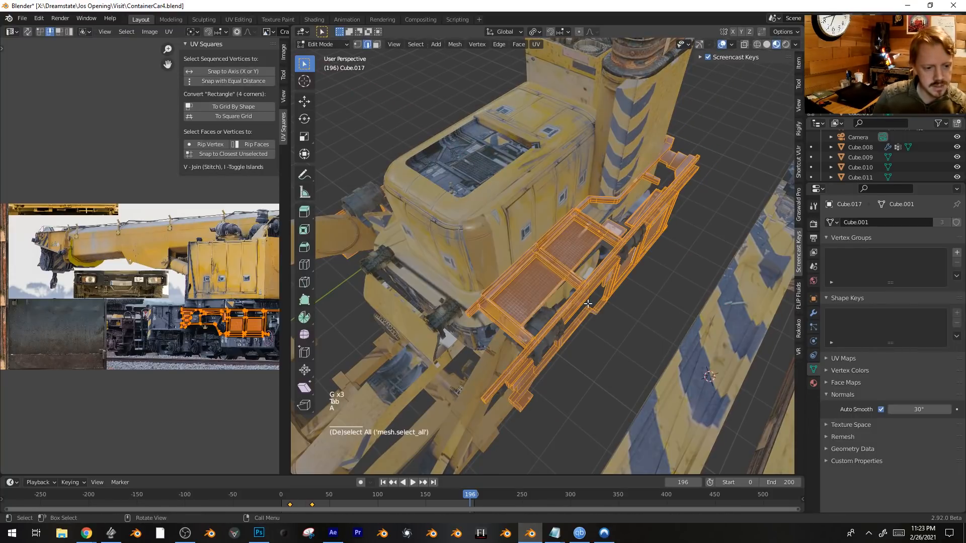
pyautogui.press('KP_7')
pyautogui.press('Tab')
pyautogui.moveTo(588, 304); pyautogui.dragTo(545, 225, button='middle')
pyautogui.hotkey('shift', 'd')
pyautogui.press('z')
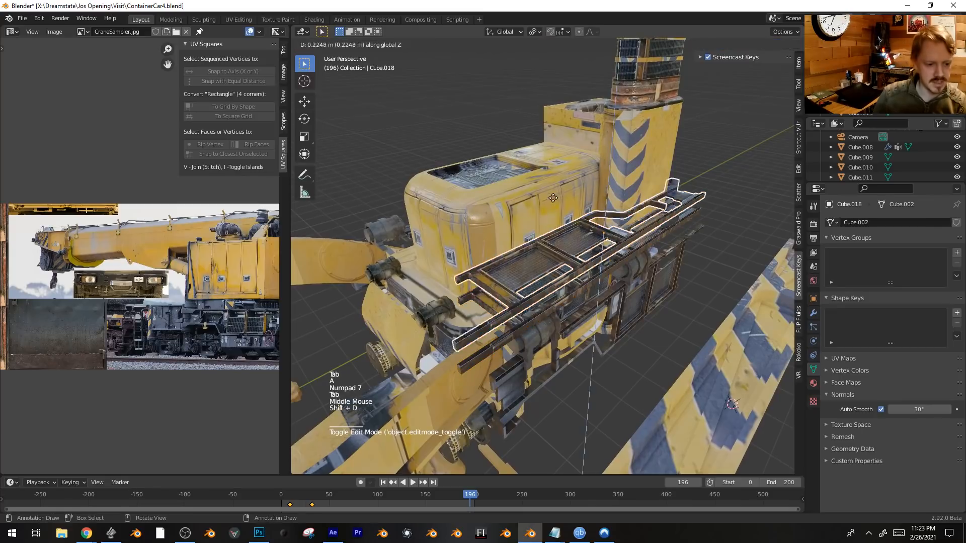
pyautogui.click(530, 301)
pyautogui.press('x')
pyautogui.click(529, 298)
# Lower the independent walkway copy along Z onto the side frame and deselect everything.
pyautogui.press('g')
pyautogui.press('z')
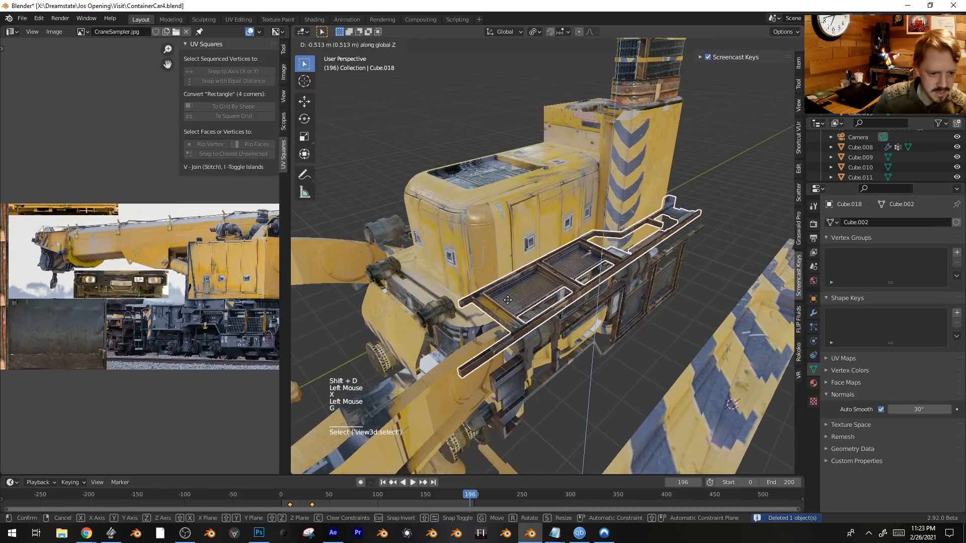
pyautogui.click(516, 304)
pyautogui.hotkey('alt', 'a')
pyautogui.moveTo(516, 304); pyautogui.dragTo(629, 289, button='middle')
# Duplicate the walkway mesh in Edit Mode, mirror it with an X scale of -1, and move it along X to the body's opposite side.
pyautogui.click(570, 292)
pyautogui.press('KP_7')
pyautogui.press('Tab')
pyautogui.scroll(-3, 628, 289)
pyautogui.hotkey('shift', 'd')
pyautogui.write('sx')
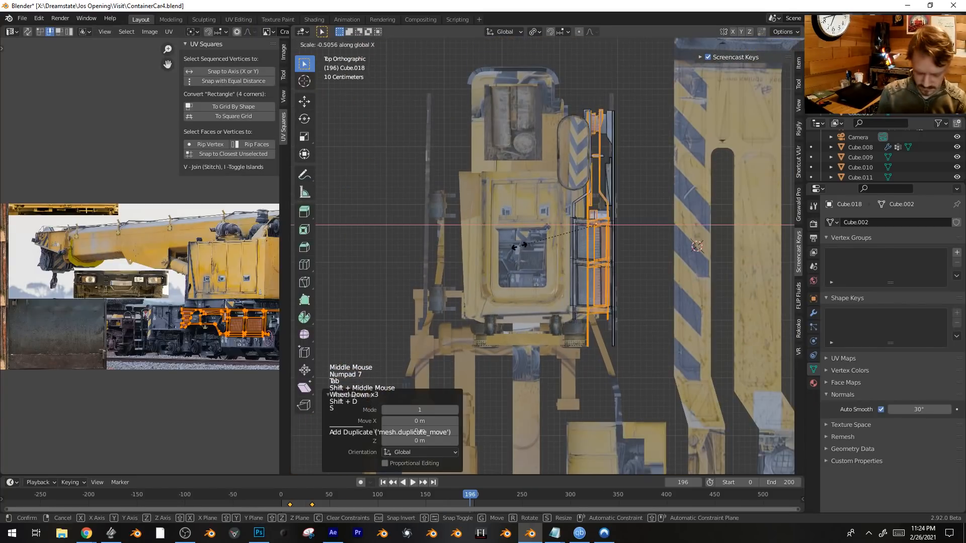
pyautogui.write('-1')
pyautogui.press('Return')
pyautogui.press('g')
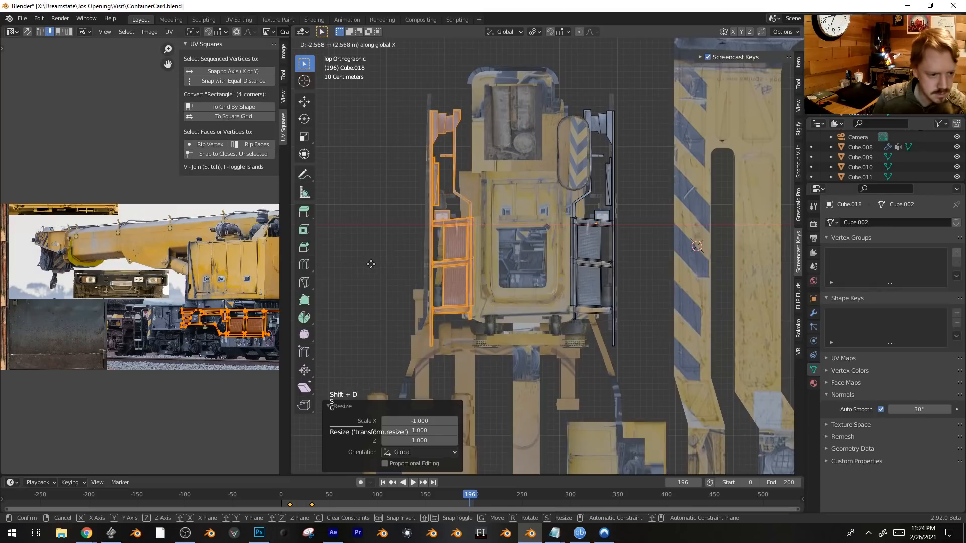
pyautogui.click(375, 265)
# Duplicate the mirrored walkway, turn the copy a quarter turn, and place it in empty space beside the crane.
pyautogui.hotkey('shift', 'd')
pyautogui.click(417, 340)
pyautogui.keyDown('shift'); pyautogui.moveTo(417, 340); pyautogui.dragTo(584, 260, button='middle'); pyautogui.keyUp('shift')
pyautogui.press('r')
pyautogui.keyDown('ctrl'); pyautogui.click(519, 180); pyautogui.keyUp('ctrl')
pyautogui.press('g')
pyautogui.click(476, 255)
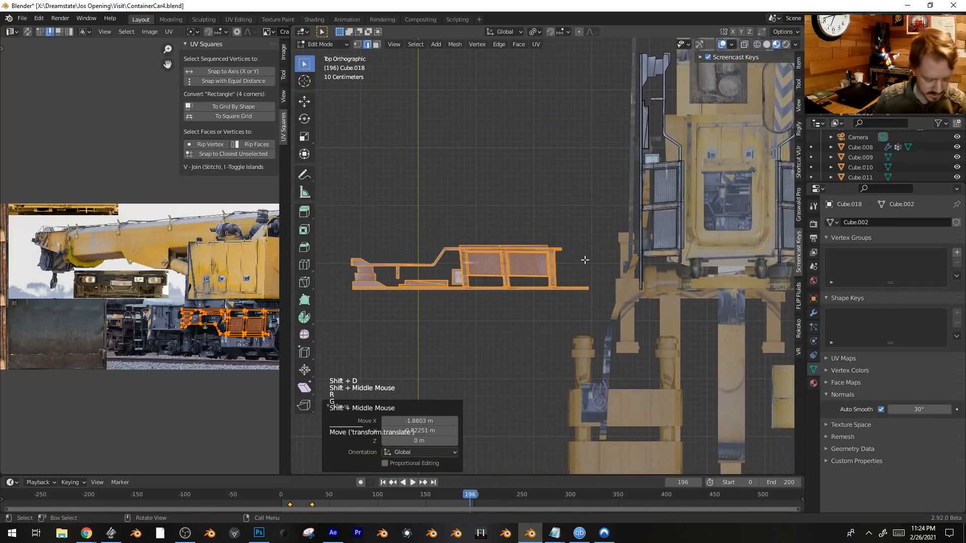
# Shear the rotated walkway copy slightly, by about 0.06.
pyautogui.hotkey('shift', 'ctrl', 'alt', 's')
pyautogui.rightClick(605, 258)
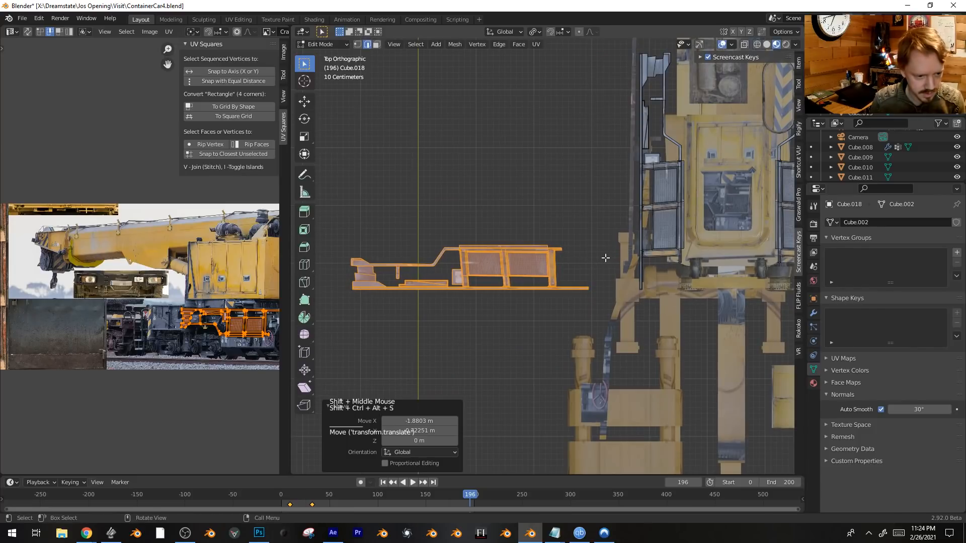
pyautogui.hotkey('shift', 'ctrl', 'alt', 's')
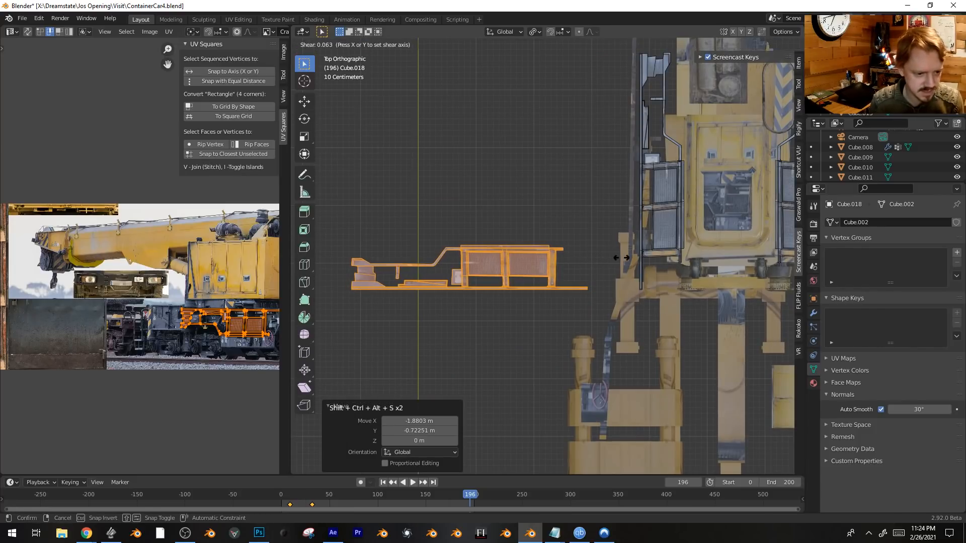
pyautogui.click(621, 257)
# Delete the vertices of the rotated copy's narrow half and overhanging rail end, keeping the two grate panels.
pyautogui.press('1')
pyautogui.hotkey('alt', 'a')
pyautogui.hotkey('alt', 'z')
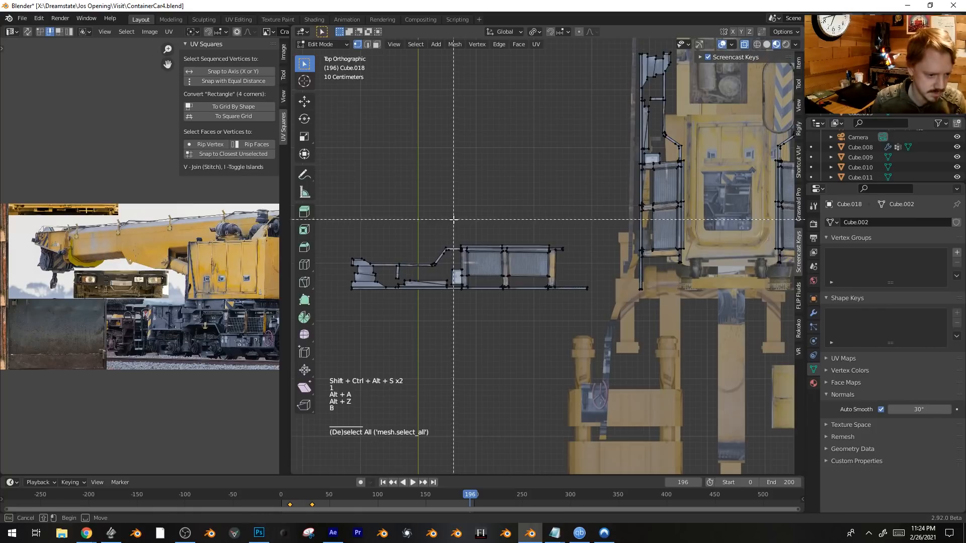
pyautogui.moveTo(454, 219); pyautogui.dragTo(318, 321)
pyautogui.moveTo(573, 238); pyautogui.dragTo(590, 297)
pyautogui.press('x')
pyautogui.hotkey('alt', 'z')
pyautogui.hotkey('alt', 'z')
pyautogui.press('x')
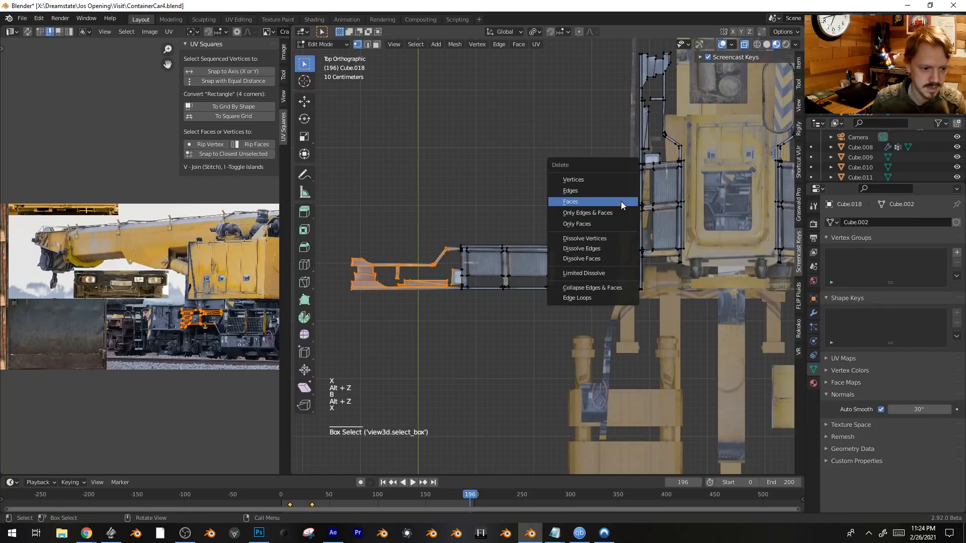
pyautogui.click(605, 180)
pyautogui.press('Tab')
pyautogui.press('g')
pyautogui.rightClick(550, 249)
# Move the two linked grate panels across to the end of the crane body, between the two side walkways.
pyautogui.press('Tab')
pyautogui.click(484, 249)
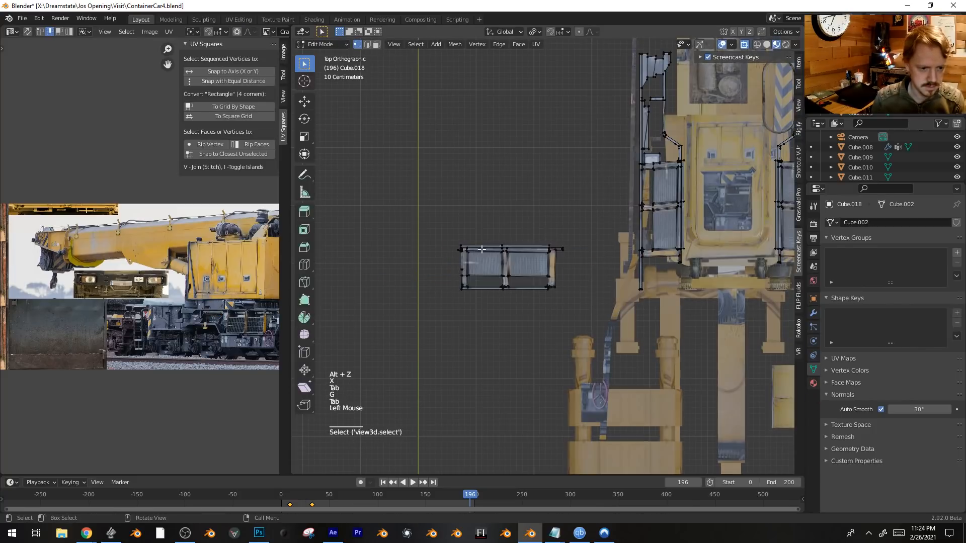
pyautogui.hotkey('ctrl', 'l')
pyautogui.keyDown('shift'); pyautogui.moveTo(403, 231); pyautogui.dragTo(292, 219, button='middle'); pyautogui.keyUp('shift')
pyautogui.press('g')
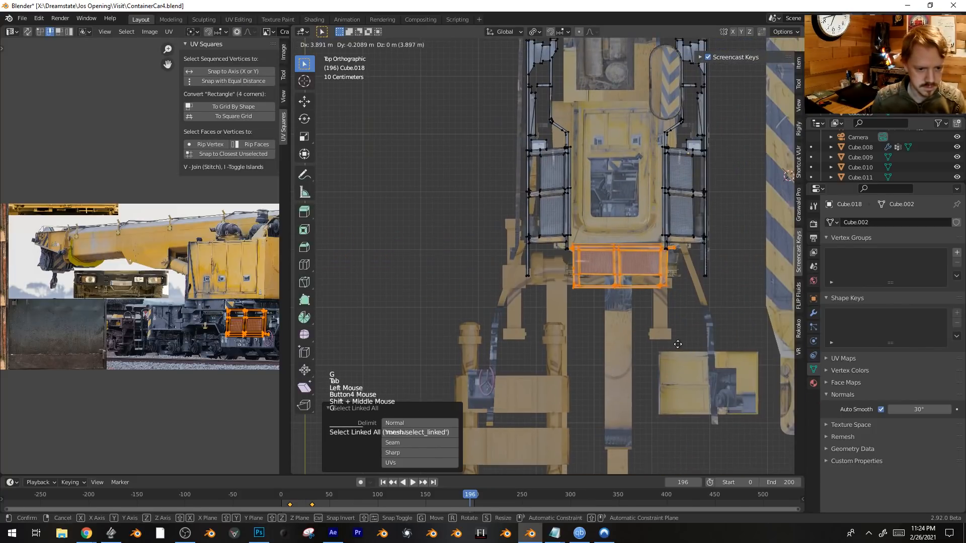
pyautogui.click(668, 341)
pyautogui.moveTo(669, 342); pyautogui.dragTo(644, 282, button='middle')
pyautogui.press('g')
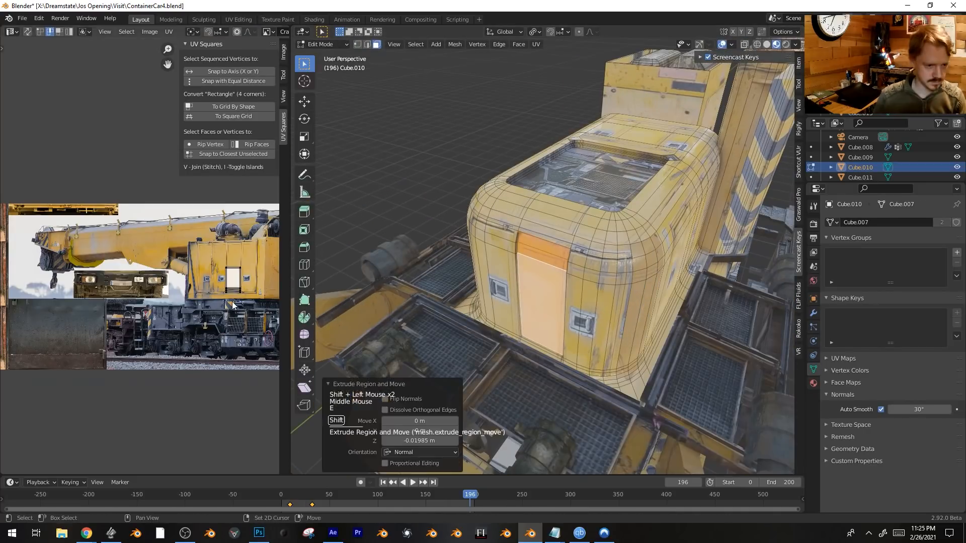
# Move the recessed door face's UVs onto the dark grate area in the CraneSampler.jpg photo.
pyautogui.scroll(-1, 232, 301)
pyautogui.press('g')
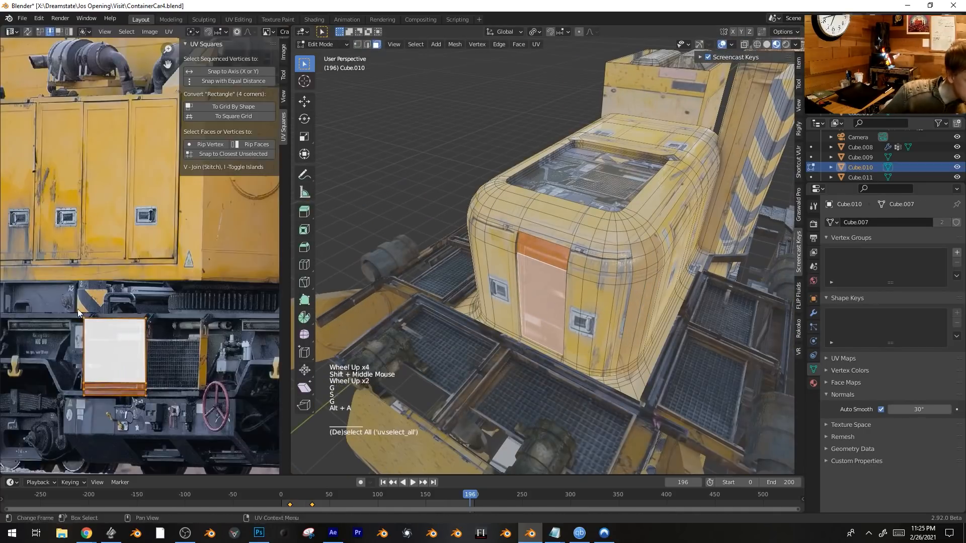
pyautogui.press('Tab')
# Select the walkways, rollers, curved front panel and yellow body parts, and join them into one object with the body active.
pyautogui.scroll(-4, 553, 262)
pyautogui.moveTo(553, 261); pyautogui.dragTo(603, 276, button='middle')
pyautogui.hotkey('alt', 'a')
pyautogui.click(614, 291)
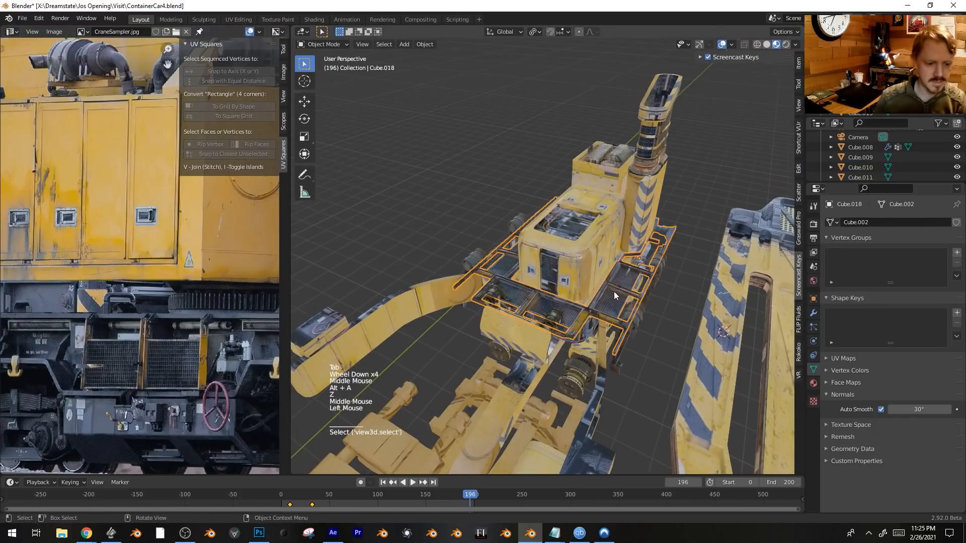
pyautogui.keyDown('shift'); pyautogui.click(552, 319); pyautogui.keyUp('shift')
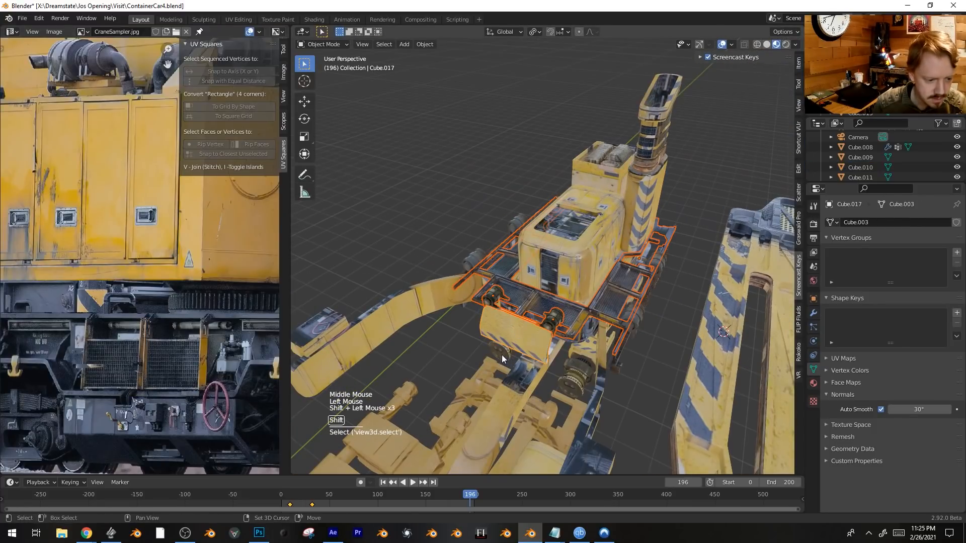
pyautogui.keyDown('shift'); pyautogui.click(591, 349); pyautogui.keyUp('shift')
pyautogui.moveTo(591, 349); pyautogui.dragTo(674, 297, button='middle')
pyautogui.moveTo(580, 354); pyautogui.dragTo(512, 297, button='middle')
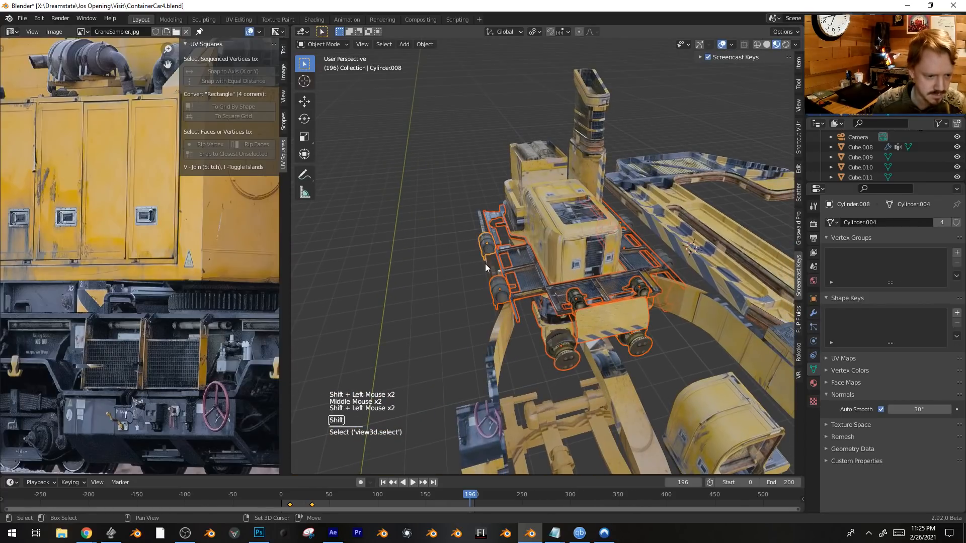
pyautogui.keyDown('shift'); pyautogui.click(562, 236); pyautogui.keyUp('shift')
pyautogui.moveTo(562, 235); pyautogui.dragTo(609, 247, button='middle')
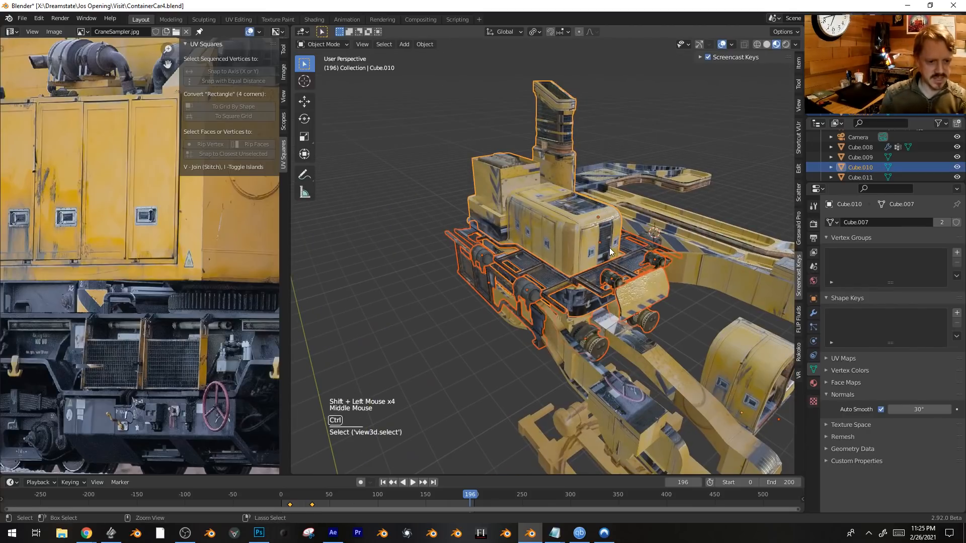
pyautogui.hotkey('ctrl', 'j')
# Select the joined crane body alone and move it within the assembly.
pyautogui.hotkey('alt', 'a')
pyautogui.click(600, 254)
pyautogui.press('g')
pyautogui.scroll(-11, 605, 301)
pyautogui.keyDown('shift'); pyautogui.moveTo(606, 305); pyautogui.dragTo(554, 264, button='middle'); pyautogui.keyUp('shift')
pyautogui.scroll(3, 575, 243)
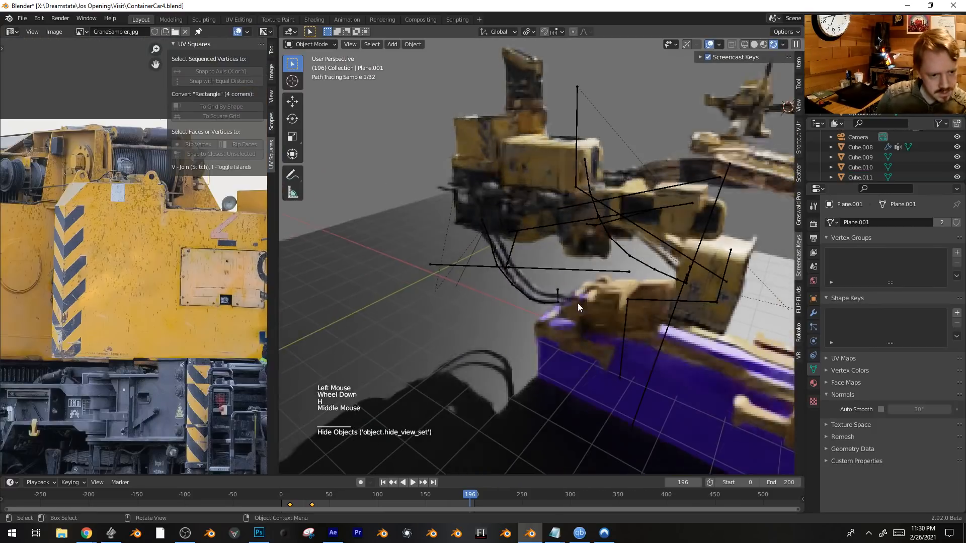
# Delete the unwanted mesh elements of the front walkway, just before the cab's door end.
pyautogui.moveTo(577, 303); pyautogui.dragTo(560, 314, button='middle')
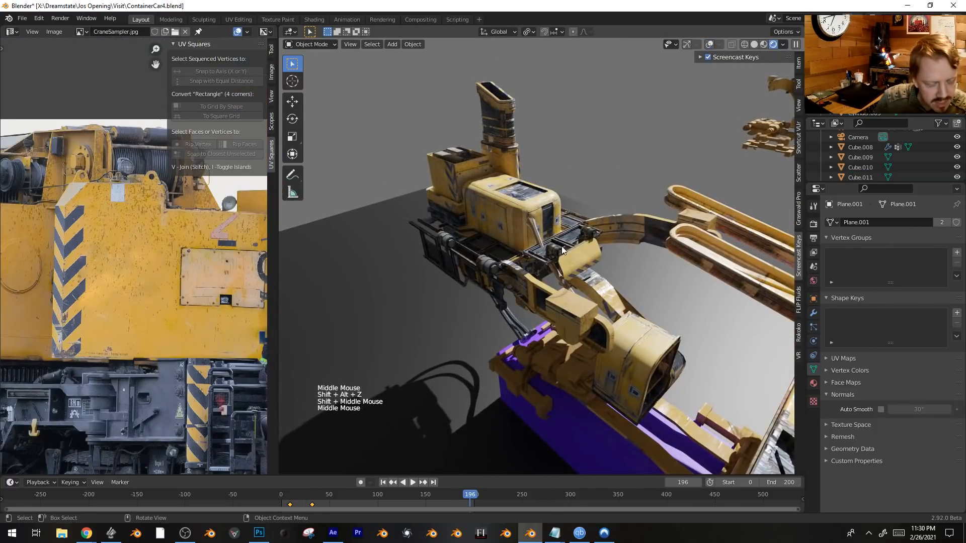
pyautogui.press('Tab')
pyautogui.hotkey('shift', 'alt', 'z')
pyautogui.click(547, 252)
pyautogui.press('3')
pyautogui.click(548, 252)
pyautogui.press('x')
pyautogui.click(545, 249)
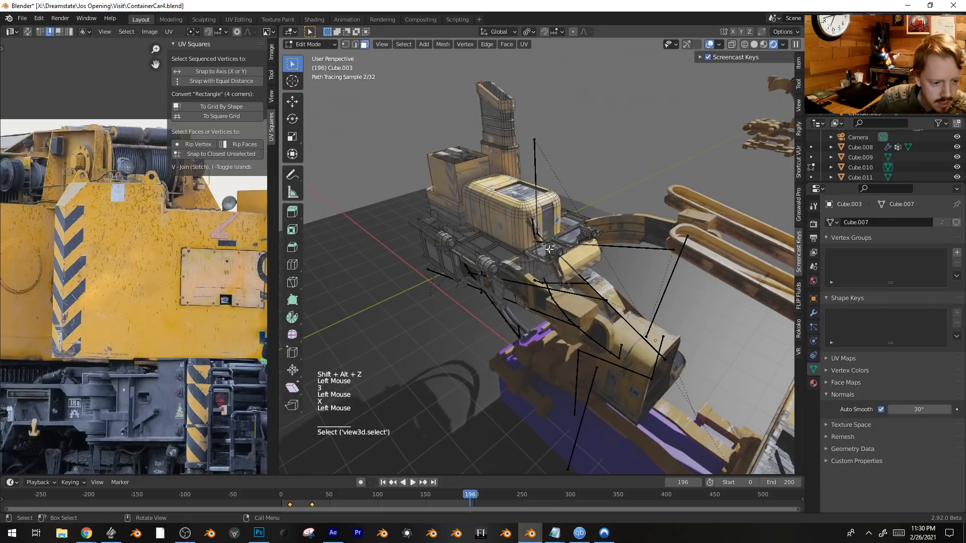
pyautogui.press('x')
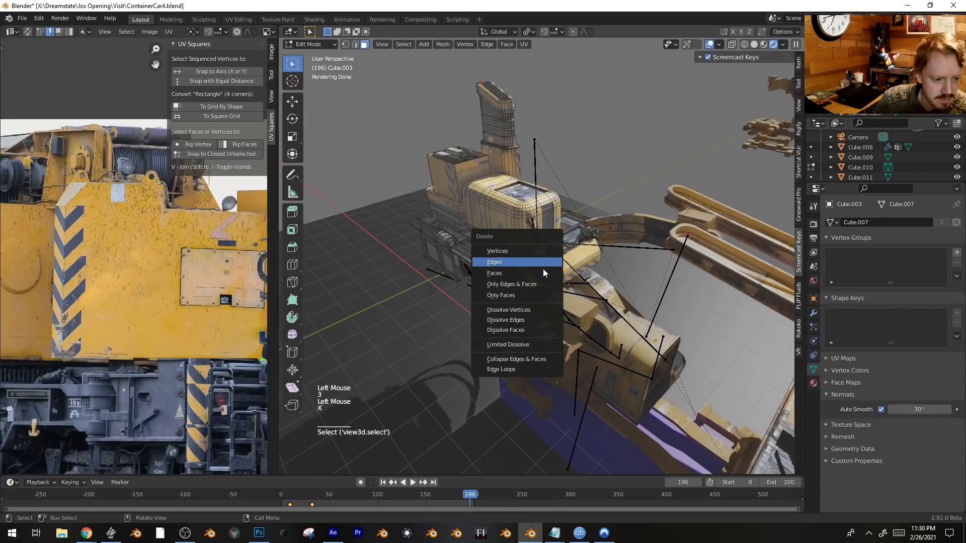
pyautogui.click(544, 262)
pyautogui.press('Tab')
# Add two centred loop cuts to the front walkway's frame and shift them about -0.125 m along X.
pyautogui.scroll(1, 547, 260)
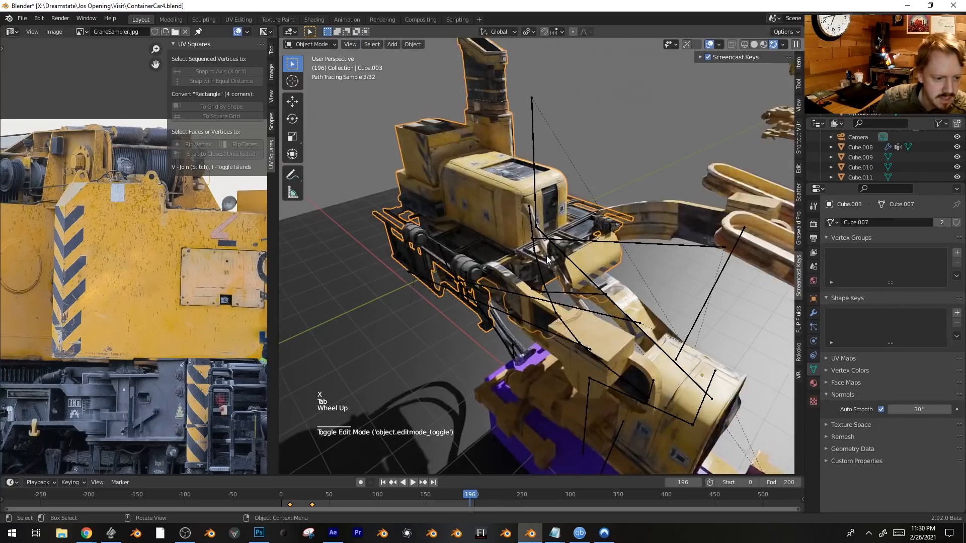
pyautogui.scroll(1, 548, 260)
pyautogui.press('Tab')
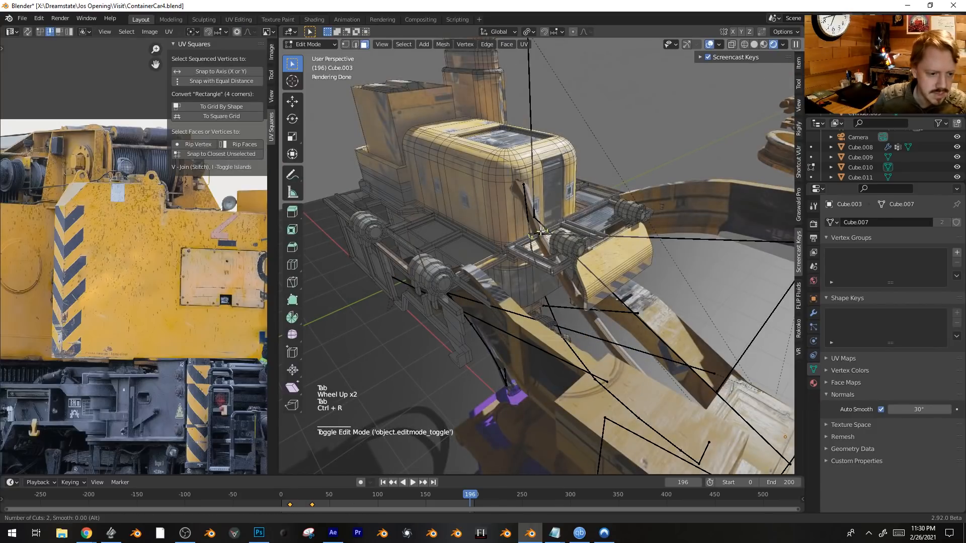
pyautogui.click(541, 231)
pyautogui.rightClick(541, 231)
pyautogui.press('g')
pyautogui.press('x')
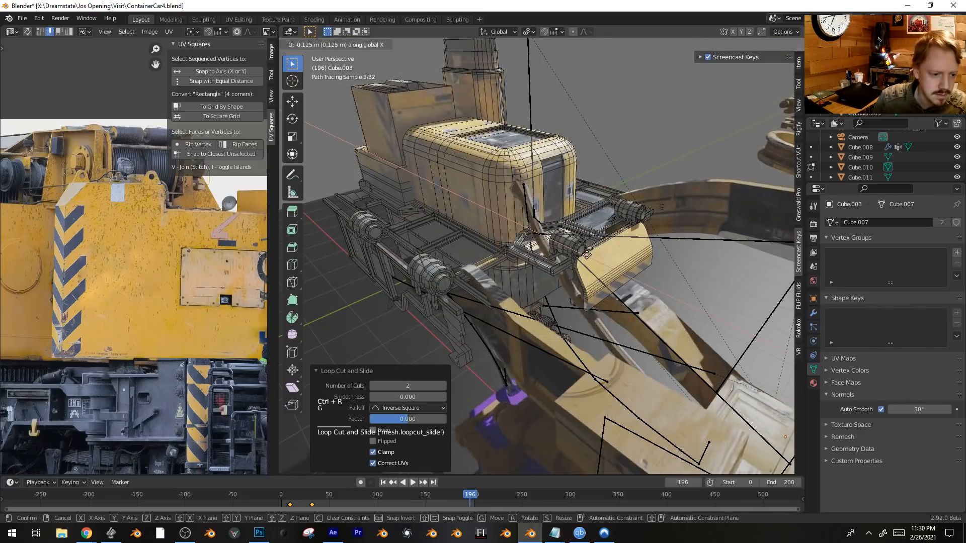
pyautogui.click(586, 254)
pyautogui.press('Tab')
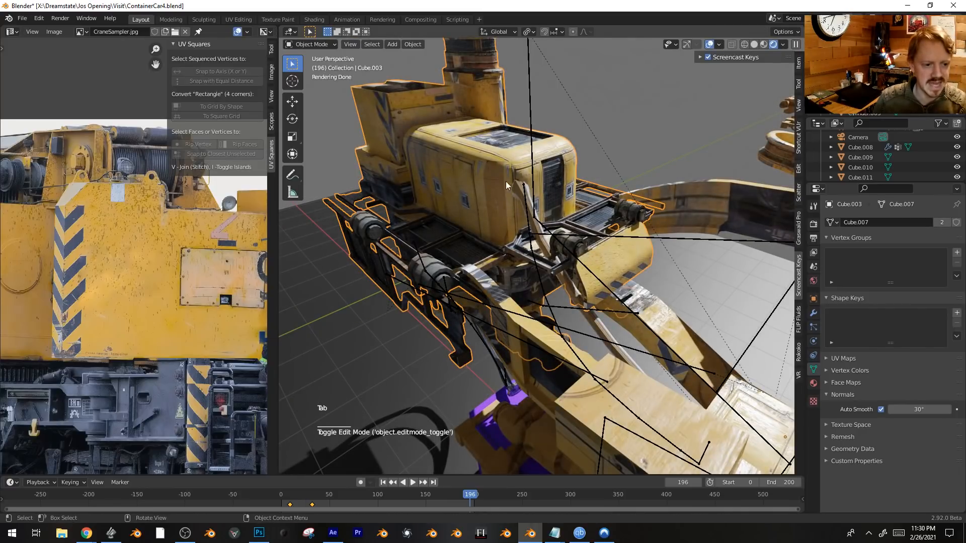
# Duplicate the linked curved yellow panel below the front walkway and place the copy above it, in front of the cab.
pyautogui.click(641, 266)
pyautogui.press('Tab')
pyautogui.press('Tab')
pyautogui.click(643, 259)
pyautogui.press('Tab')
pyautogui.click(644, 259)
pyautogui.hotkey('ctrl', 'l')
pyautogui.hotkey('shift', 'd')
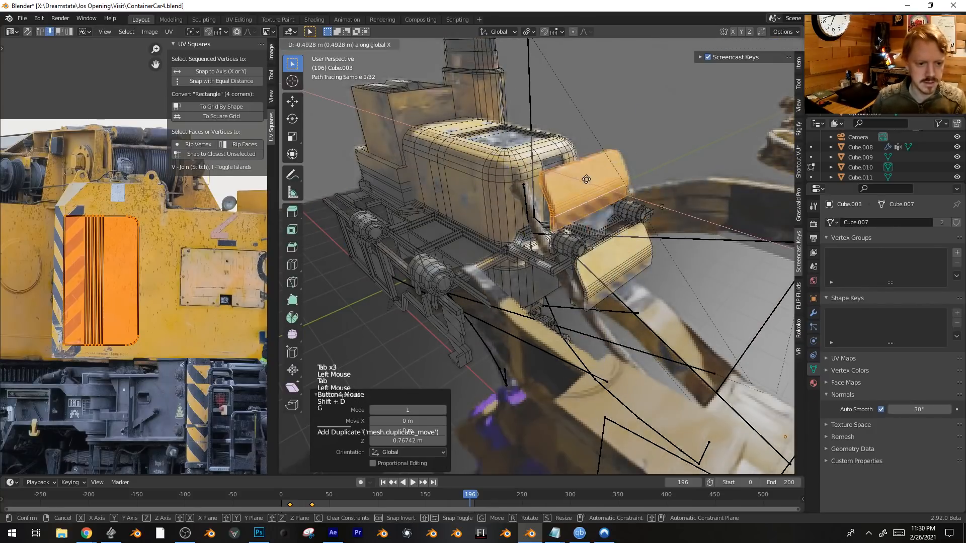
pyautogui.press('g')
pyautogui.click(564, 174)
# Scale the copied curved panel along Y and move it along X against the cab's front face.
pyautogui.press('s')
pyautogui.press('y')
pyautogui.click(601, 180)
pyautogui.press('g')
pyautogui.press('x')
pyautogui.click(582, 208)
pyautogui.press('Tab')
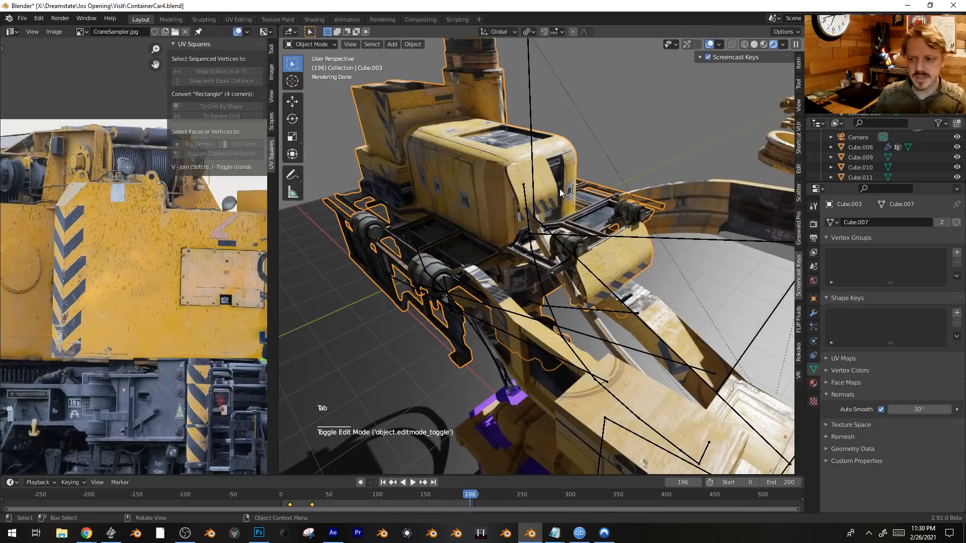
# Switch the viewport to Material Preview and, in front view, add a plane moved about 2.81 m along X and 5.82 m along Z.
pyautogui.press('z')
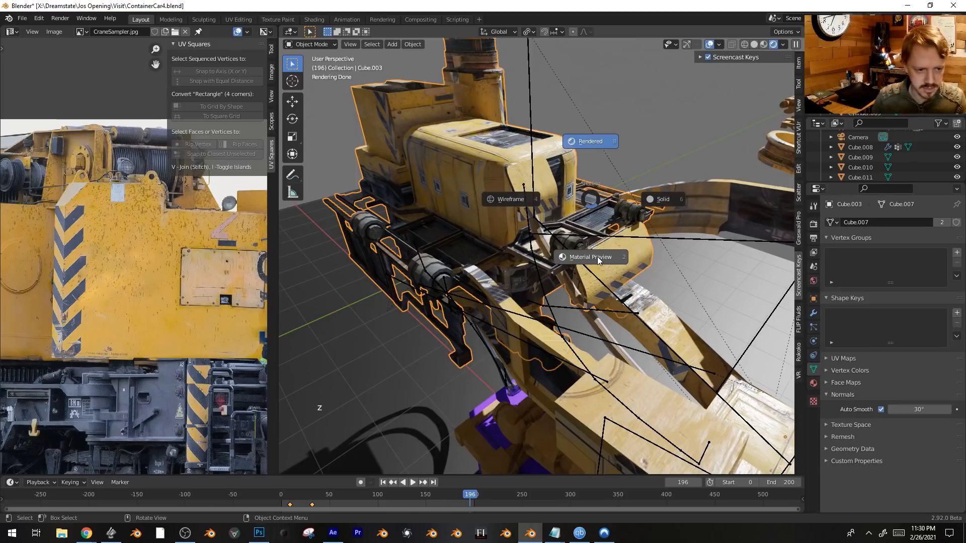
pyautogui.click(596, 256)
pyautogui.press('KP_1')
pyautogui.moveTo(583, 60)
pyautogui.keyDown('shift'); pyautogui.mouseDown(button='middle')
pyautogui.moveTo(533, 232)
pyautogui.moveTo(516, 245)
pyautogui.mouseUp(button='middle'); pyautogui.keyUp('shift')
pyautogui.hotkey('shift', 'a')
pyautogui.moveTo(517, 246)
pyautogui.click(570, 245)
pyautogui.scroll(-3, 536, 277)
pyautogui.press('g')
pyautogui.click(602, 135)
# Rotate the plane 90 degrees about X and extend its outer vertical edge by about 1.99 m along X.
pyautogui.write('rx')
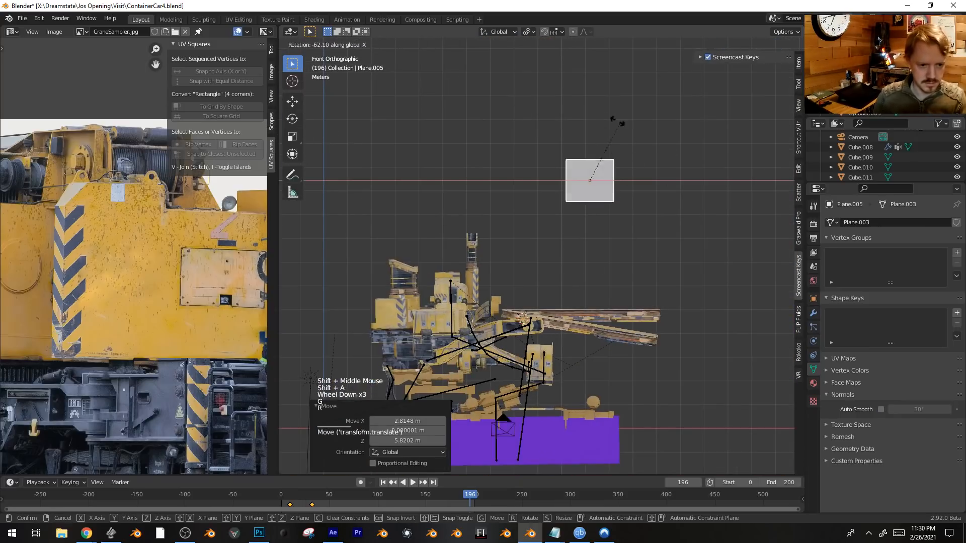
pyautogui.write('90')
pyautogui.press('Return')
pyautogui.press('Tab')
pyautogui.press('2')
pyautogui.click(614, 173)
pyautogui.press('g')
pyautogui.press('x')
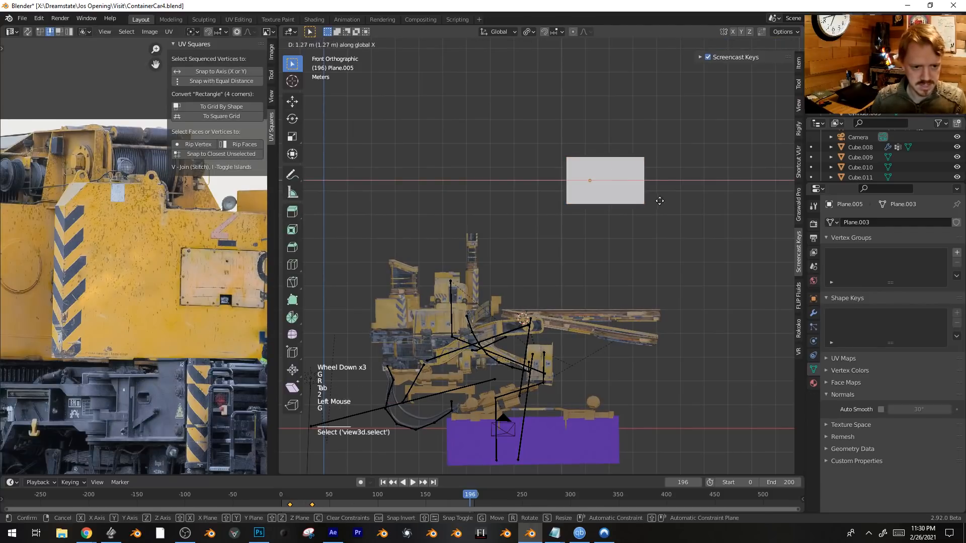
pyautogui.click(675, 202)
# Extrude the plane's outer edge diagonally downward and rotate the edge at the bend to mitre the joint.
pyautogui.keyDown('shift'); pyautogui.moveTo(623, 214); pyautogui.dragTo(529, 211, button='middle'); pyautogui.keyUp('shift')
pyautogui.press('e')
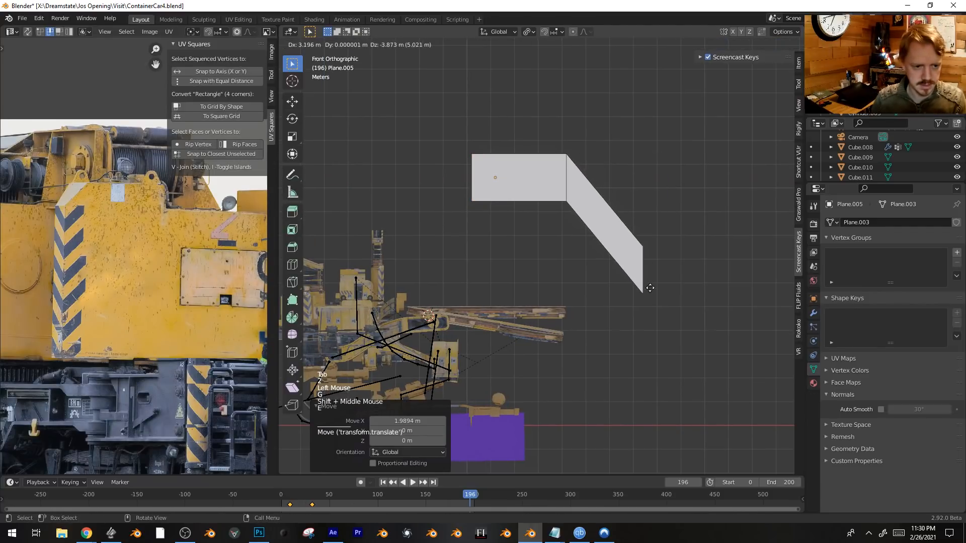
pyautogui.click(651, 303)
pyautogui.press('2')
pyautogui.moveTo(610, 176); pyautogui.dragTo(602, 159)
pyautogui.press('r')
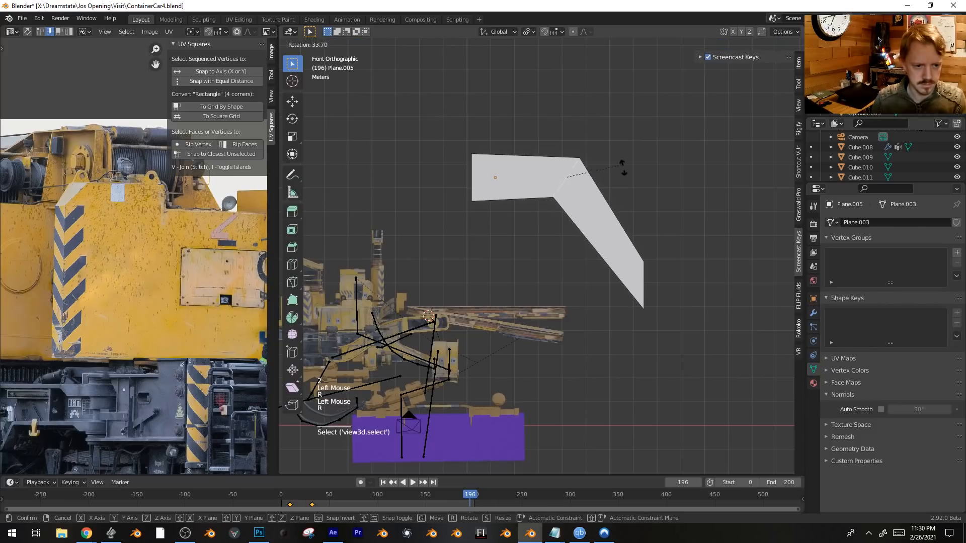
pyautogui.click(592, 154)
# Reposition the diagonal segment's end edge and rotate it 46.4 degrees so it sits square to the segment.
pyautogui.click(471, 169)
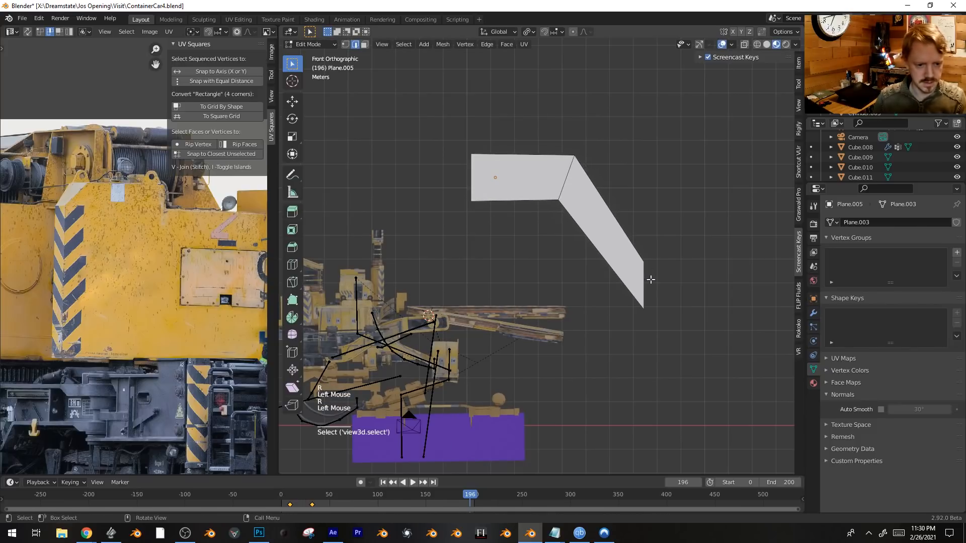
pyautogui.click(644, 281)
pyautogui.press('g')
pyautogui.click(650, 264)
pyautogui.press('r')
pyautogui.click(681, 291)
pyautogui.keyDown('shift'); pyautogui.moveTo(533, 275); pyautogui.dragTo(648, 246, button='middle'); pyautogui.keyUp('shift')
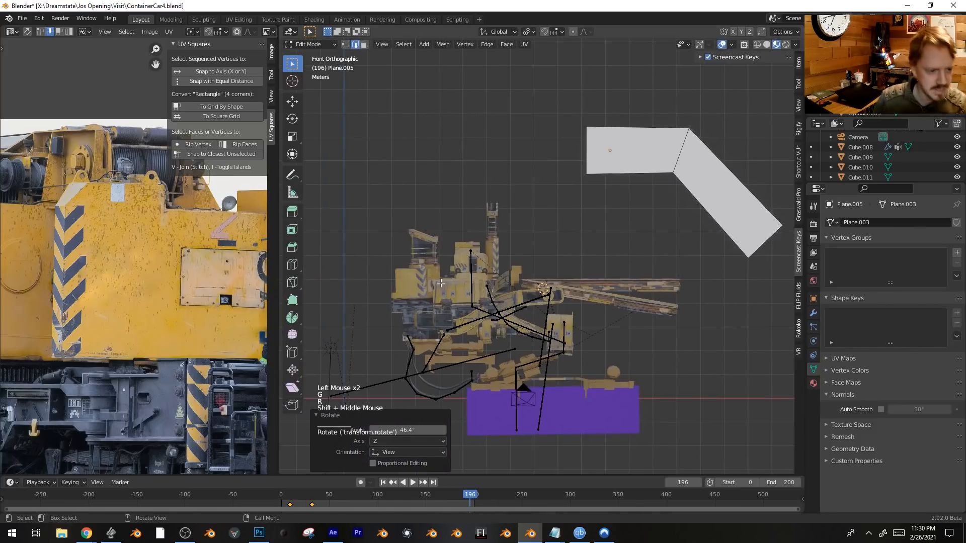
# Lengthen the diagonal segment by moving its end edge about 1.23 m along X and -1.25 m along Z.
pyautogui.scroll(4, 648, 246)
pyautogui.keyDown('shift'); pyautogui.moveTo(443, 333); pyautogui.dragTo(447, 294, button='middle'); pyautogui.keyUp('shift')
pyautogui.keyDown('shift'); pyautogui.moveTo(664, 284); pyautogui.dragTo(420, 297, button='middle'); pyautogui.keyUp('shift')
pyautogui.scroll(-3, 614, 239)
pyautogui.keyDown('shift'); pyautogui.moveTo(673, 241); pyautogui.dragTo(633, 245, button='middle'); pyautogui.keyUp('shift')
pyautogui.press('g')
pyautogui.click(666, 272)
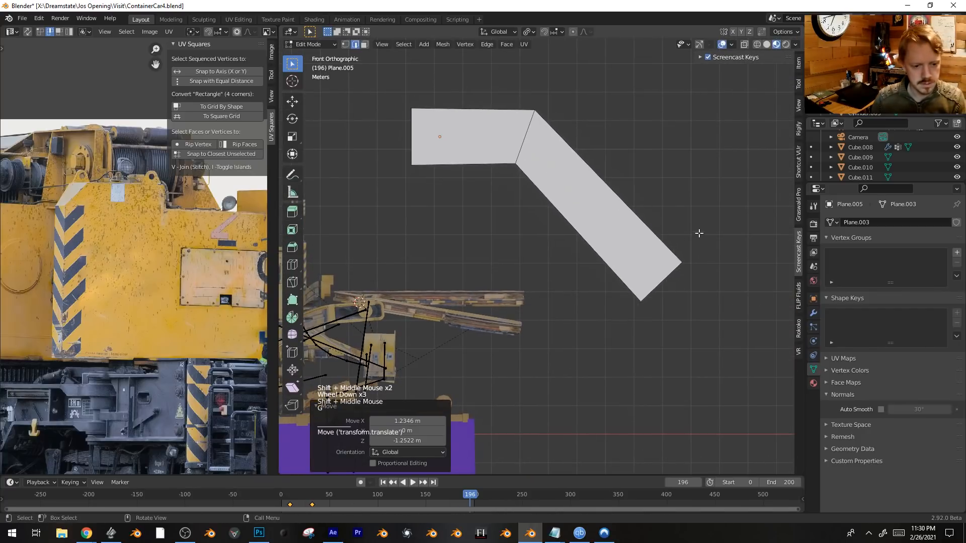
# Extrude the diagonal segment's end edge downward into a leg and rotate the new bottom edge until it is level.
pyautogui.press('e')
pyautogui.click(707, 370)
pyautogui.press('g')
pyautogui.click(705, 381)
pyautogui.press('r')
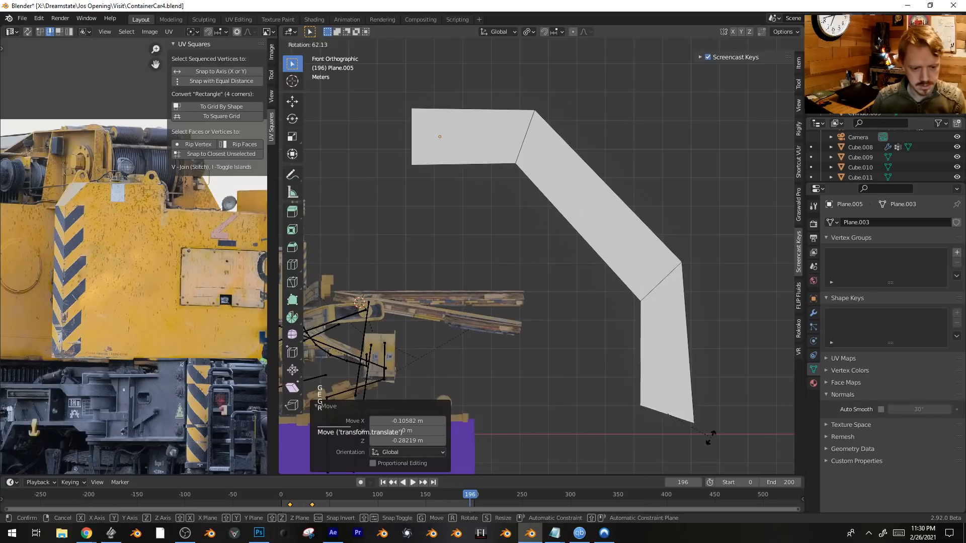
pyautogui.click(718, 421)
# Even out the arm's thickness by widening the lower bend edge along X and the upper bend edge along Z.
pyautogui.press('s')
pyautogui.press('x')
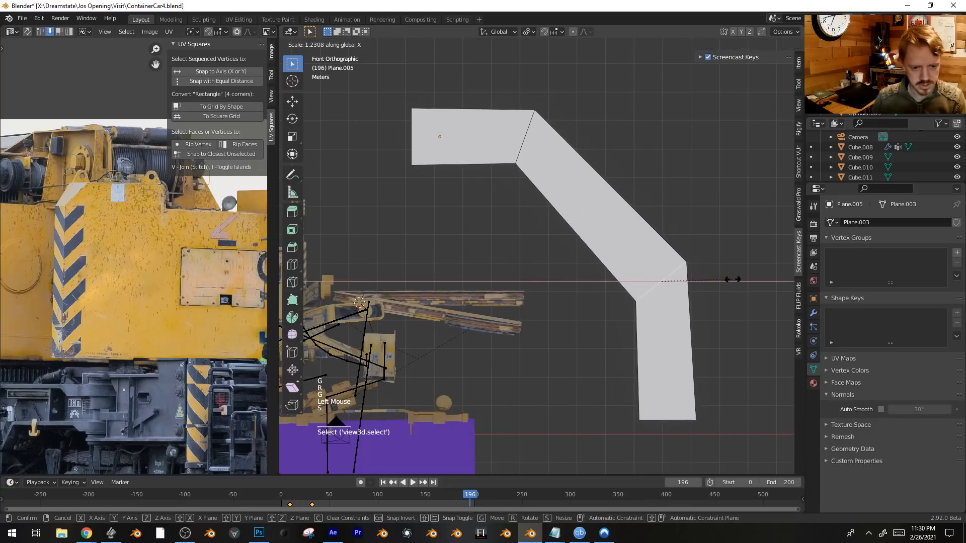
pyautogui.click(542, 166)
pyautogui.press('s')
pyautogui.press('z')
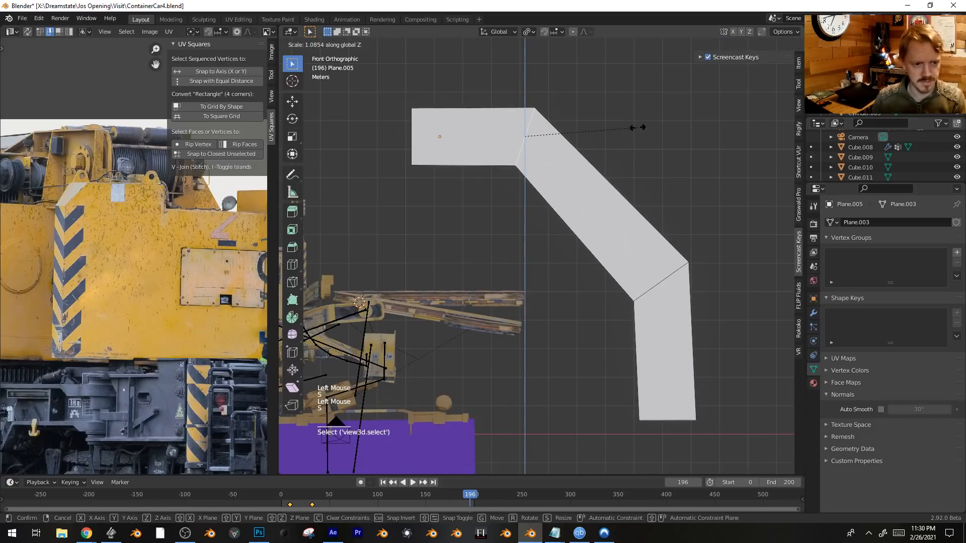
pyautogui.click(639, 133)
# Add one loop cut across the lower part of the leg, with a slide factor of about -0.3.
pyautogui.keyDown('shift'); pyautogui.moveTo(694, 362); pyautogui.dragTo(667, 304, button='middle'); pyautogui.keyUp('shift')
pyautogui.hotkey('ctrl', 'r')
pyautogui.click(662, 298)
pyautogui.click(664, 300)
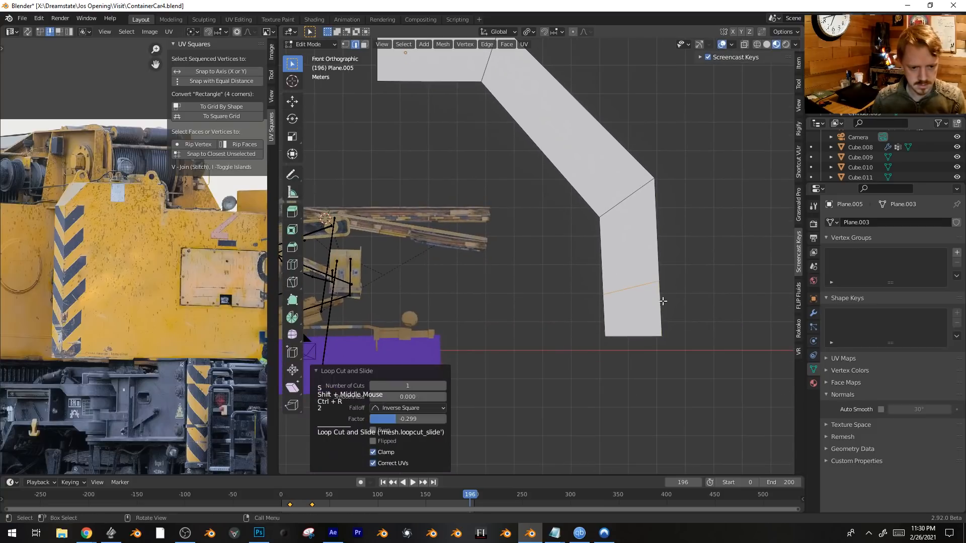
# Extrude the leg's outer side edge below the loop cut along X to form a foot.
pyautogui.press('2')
pyautogui.click(665, 306)
pyautogui.press('e')
pyautogui.press('x')
pyautogui.click(725, 339)
# Round the four corner vertices at the arm's upper end and the foot's tip with a three-segment vertex bevel.
pyautogui.scroll(-2, 724, 338)
pyautogui.press('1')
pyautogui.click(431, 136)
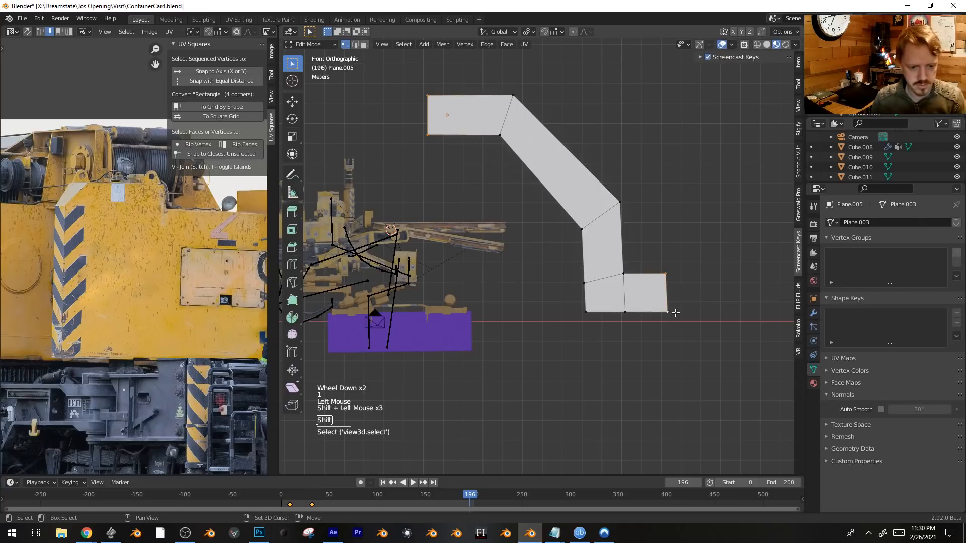
pyautogui.hotkey('ctrl', 'shift', 'b')
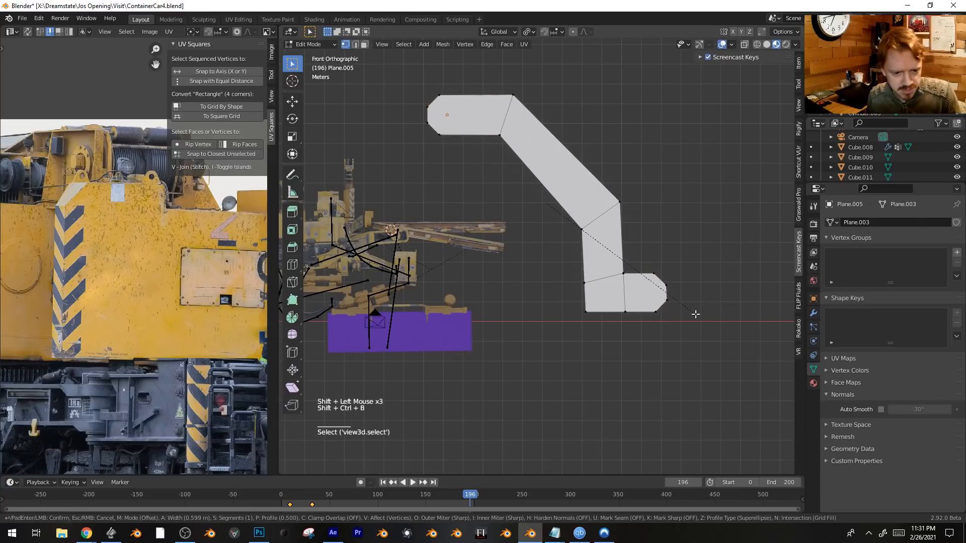
pyautogui.click(694, 314)
# Bevel the vertex in the inner corner between leg and foot, and the heel's corner vertex, with three segments each.
pyautogui.click(623, 274)
pyautogui.hotkey('ctrl', 'shift', 'b')
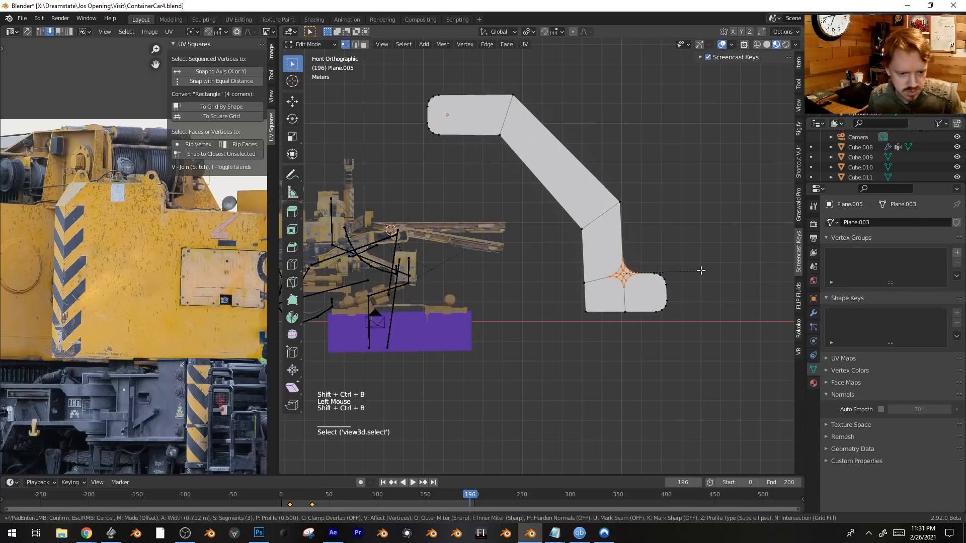
pyautogui.click(641, 275)
pyautogui.hotkey('ctrl', 'shift', 'b')
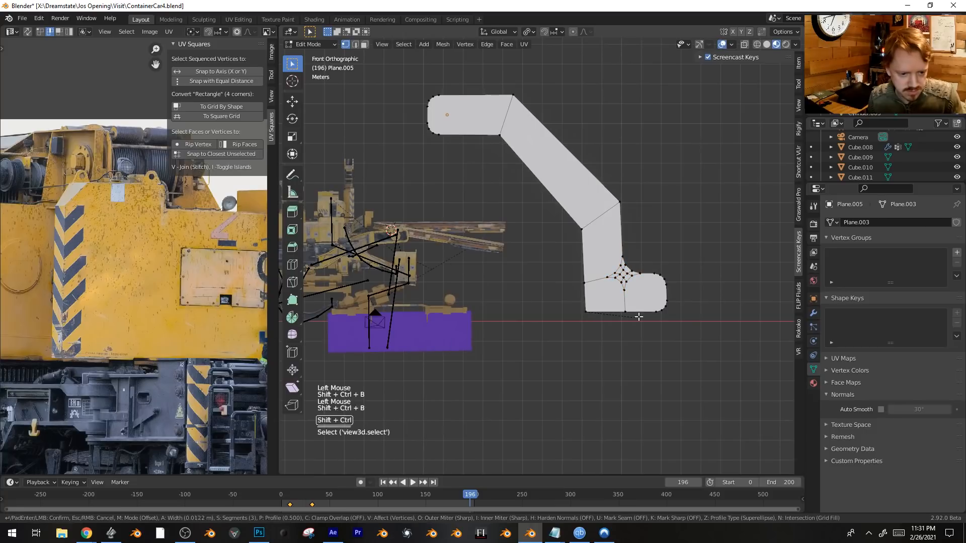
pyautogui.click(648, 316)
# Round the four corner vertices at the arm's two bends with a three-segment vertex bevel about 0.71 m wide.
pyautogui.keyDown('shift'); pyautogui.click(605, 188); pyautogui.keyUp('shift')
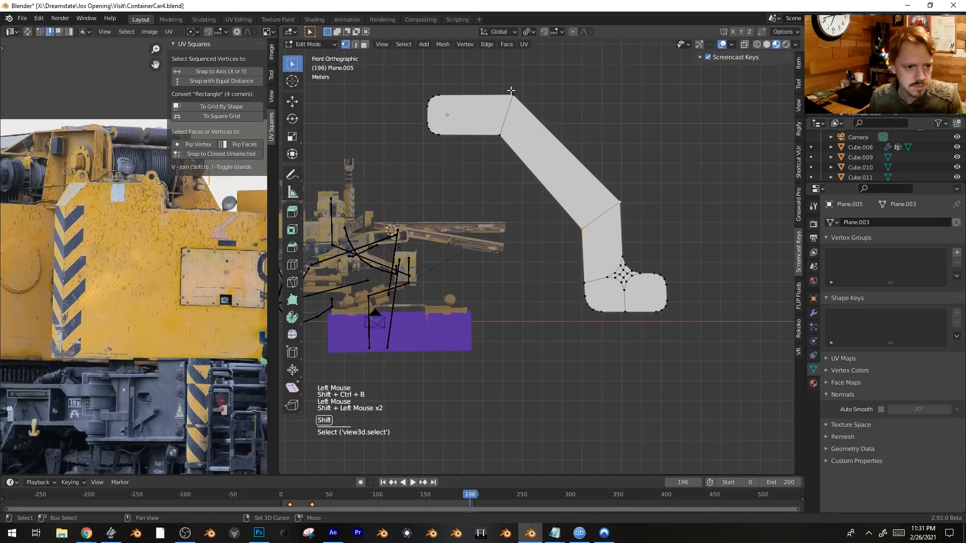
pyautogui.hotkey('ctrl', 'shift', 'b')
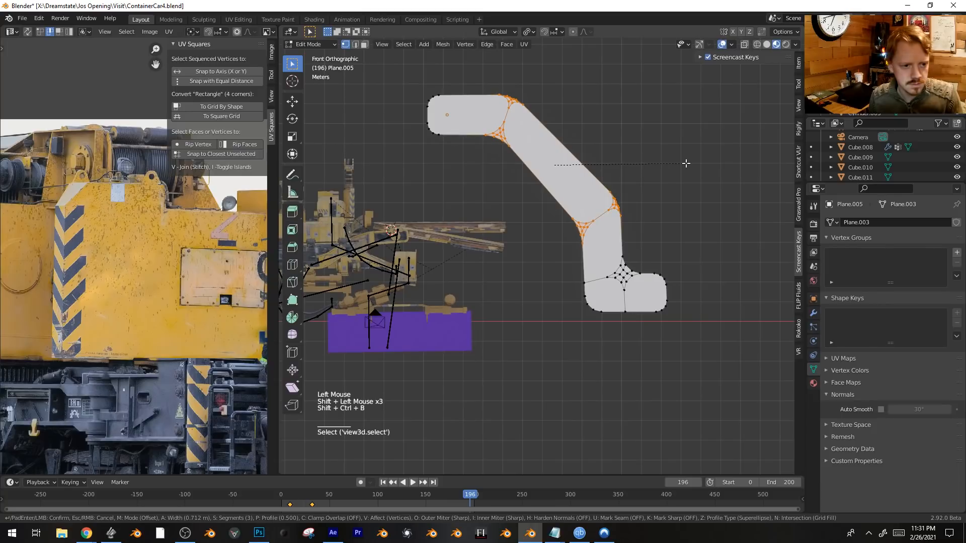
pyautogui.click(678, 164)
# Merge the whole arm outline into one face with Limited Dissolve and inset it by about 0.17 m.
pyautogui.press('a')
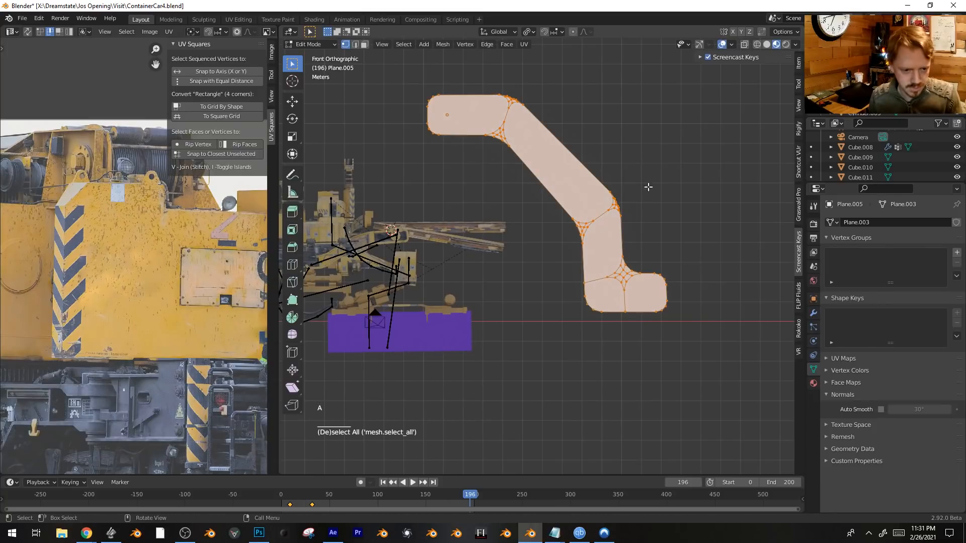
pyautogui.press('x')
pyautogui.click(620, 270)
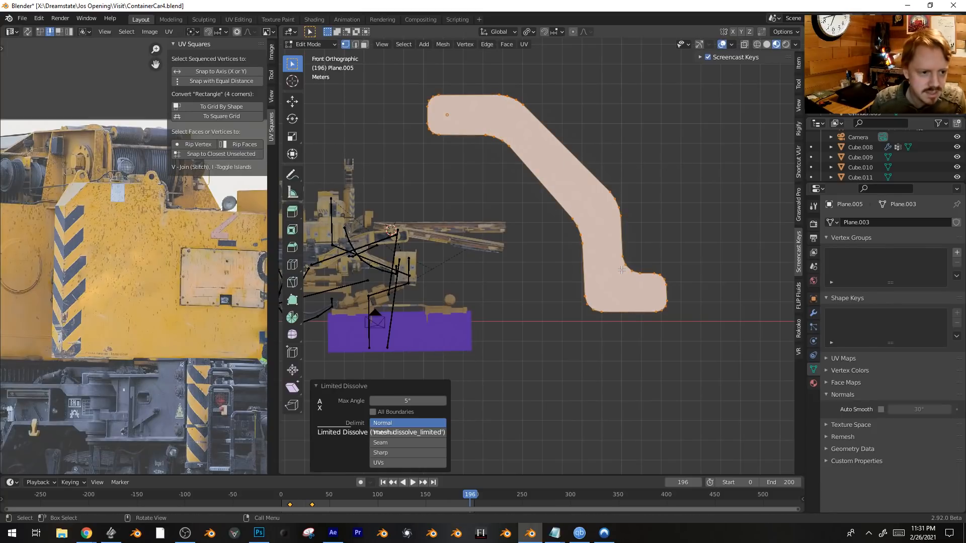
pyautogui.press('i')
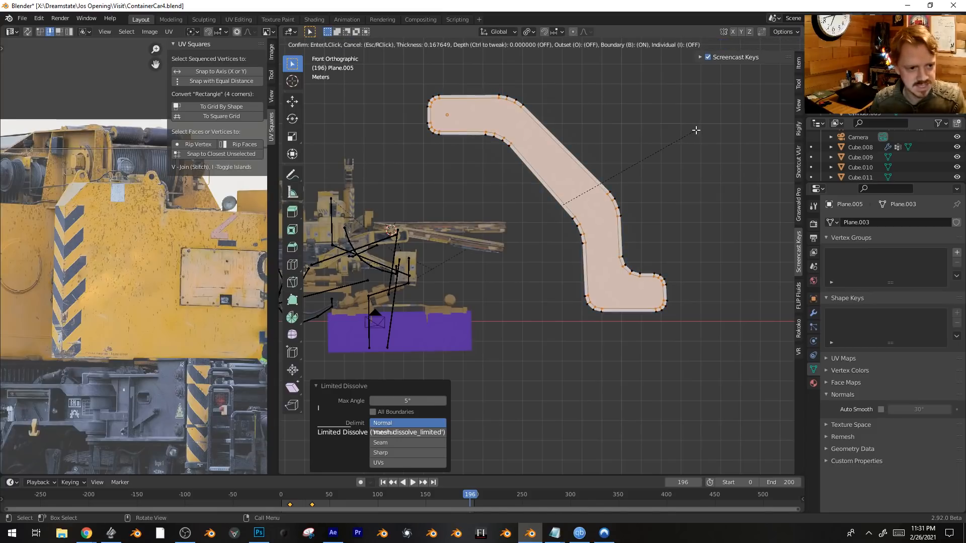
pyautogui.click(695, 130)
# Extrude the entire arm profile to give it thickness, and raise its front border face loop by about 0.71 m.
pyautogui.moveTo(685, 151); pyautogui.dragTo(645, 202, button='middle')
pyautogui.press('KP_Decimal')
pyautogui.press('a')
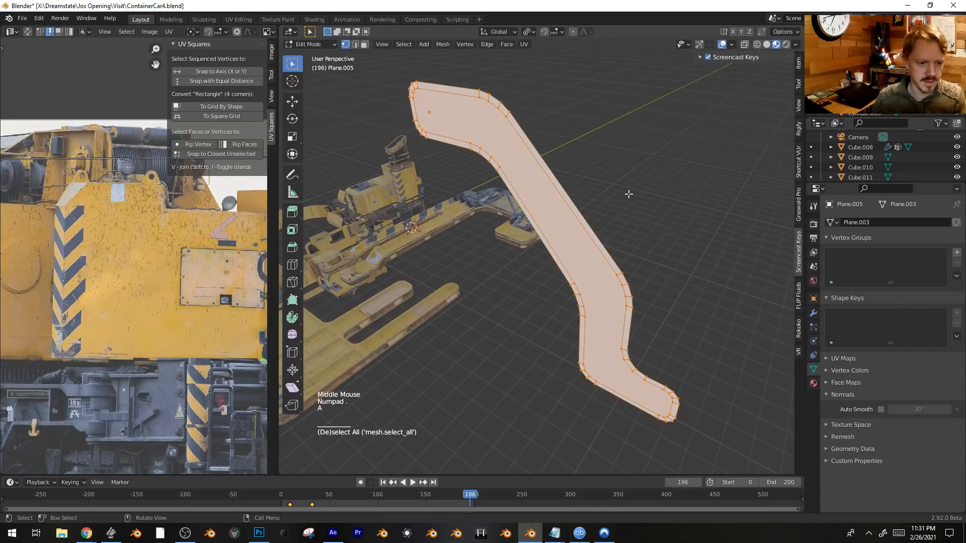
pyautogui.press('e')
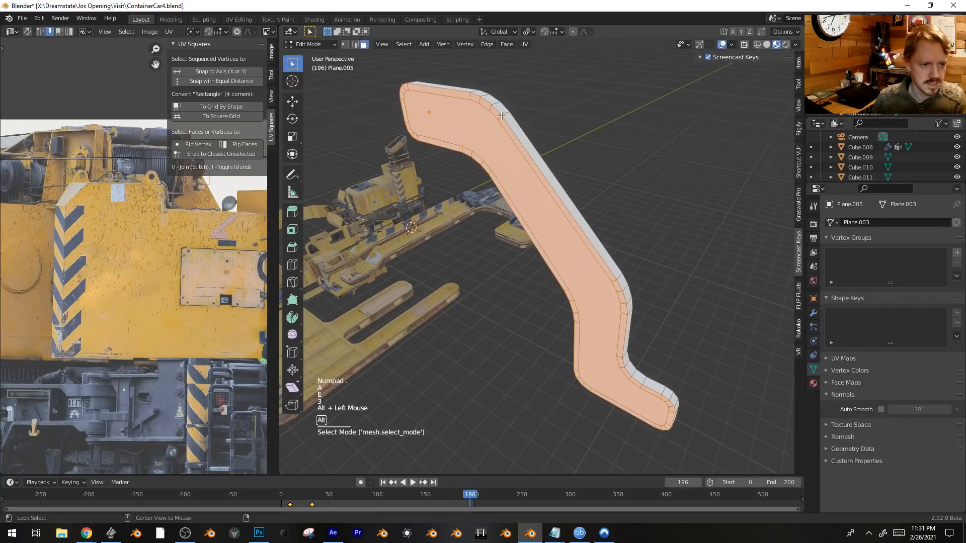
pyautogui.keyDown('alt'); pyautogui.click(502, 116); pyautogui.keyUp('alt')
pyautogui.press('e')
pyautogui.click(412, 132)
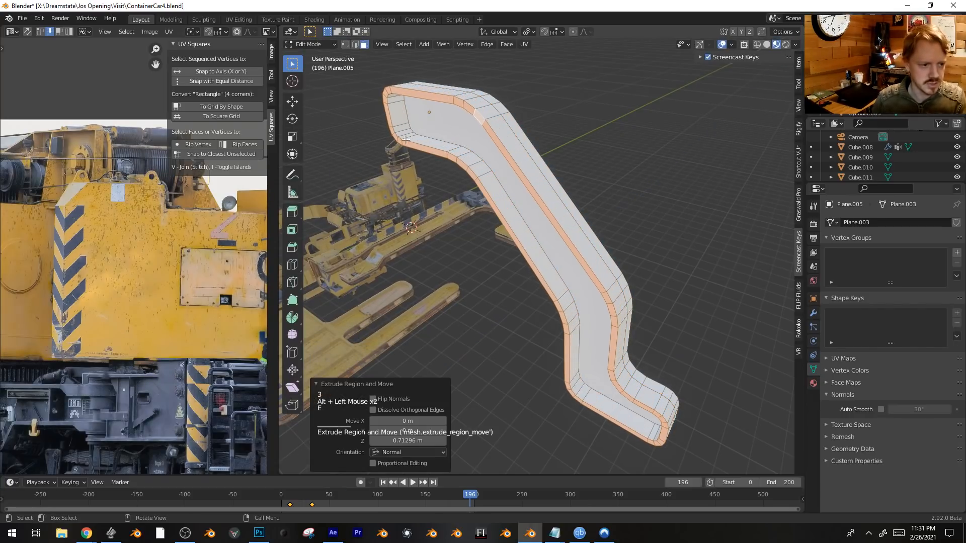
# Extrude the rim faces at the tip of the arm's upper end outward by about 0.79 m.
pyautogui.click(390, 92)
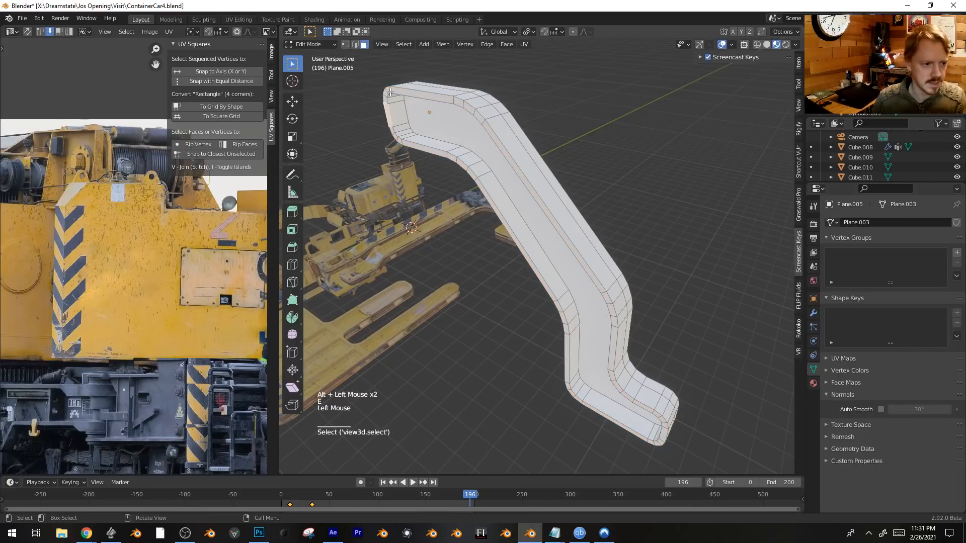
pyautogui.keyDown('ctrl'); pyautogui.click(398, 140); pyautogui.keyUp('ctrl')
pyautogui.press('e')
pyautogui.click(446, 133)
# Extrude the border face loop on the arm's other side along its normals by about 0.4 m.
pyautogui.moveTo(447, 134); pyautogui.dragTo(576, 95, button='middle')
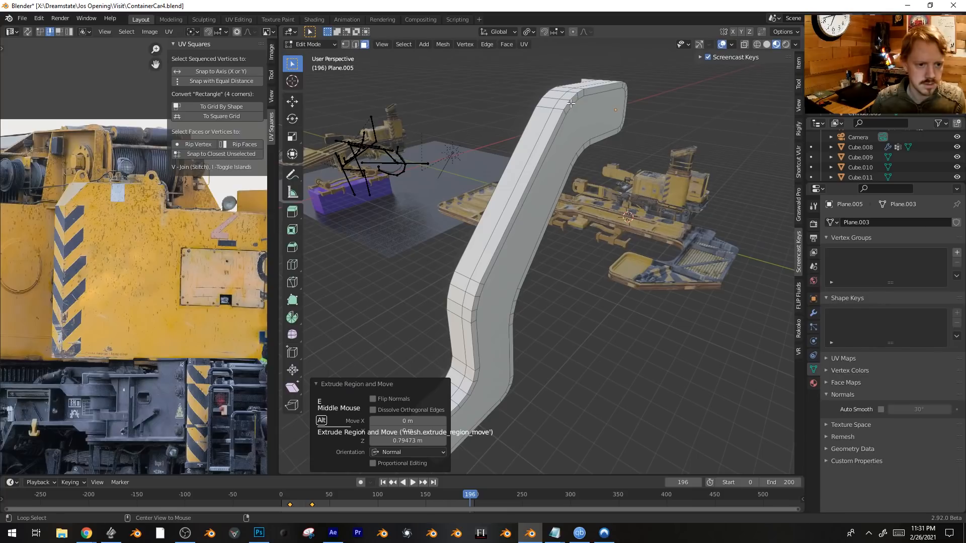
pyautogui.keyDown('alt'); pyautogui.click(570, 104); pyautogui.keyUp('alt')
pyautogui.hotkey('alt', 'e')
pyautogui.click(656, 117)
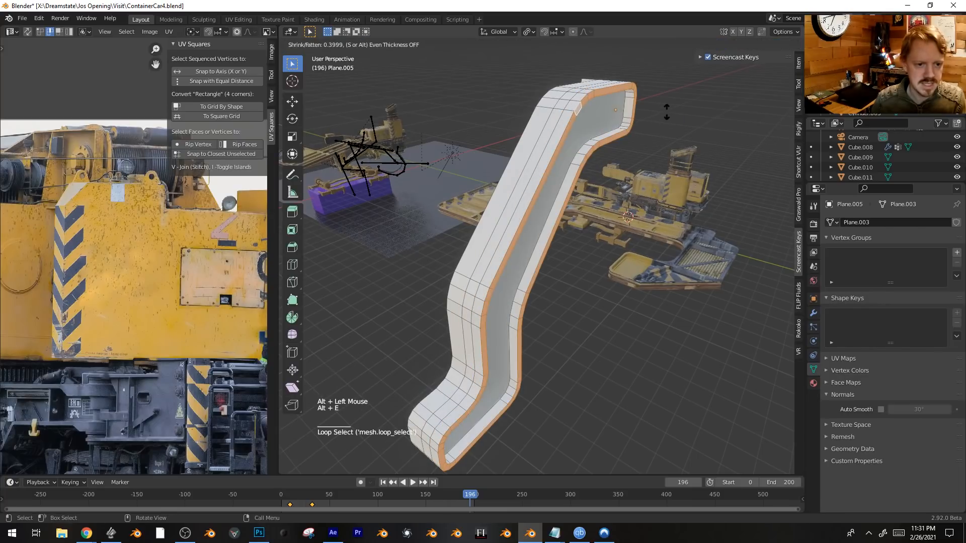
pyautogui.click(668, 111)
# Shift the rim faces at the arm's upper end along X with smooth proportional editing and a small influence radius.
pyautogui.keyDown('shift'); pyautogui.moveTo(667, 112); pyautogui.dragTo(425, 387, button='middle'); pyautogui.keyUp('shift')
pyautogui.scroll(-3, 622, 142)
pyautogui.hotkey('alt', 'z')
pyautogui.hotkey('alt', 'z')
pyautogui.keyDown('shift'); pyautogui.moveTo(605, 117); pyautogui.dragTo(586, 156, button='middle'); pyautogui.keyUp('shift')
pyautogui.scroll(2, 586, 156)
pyautogui.press('g')
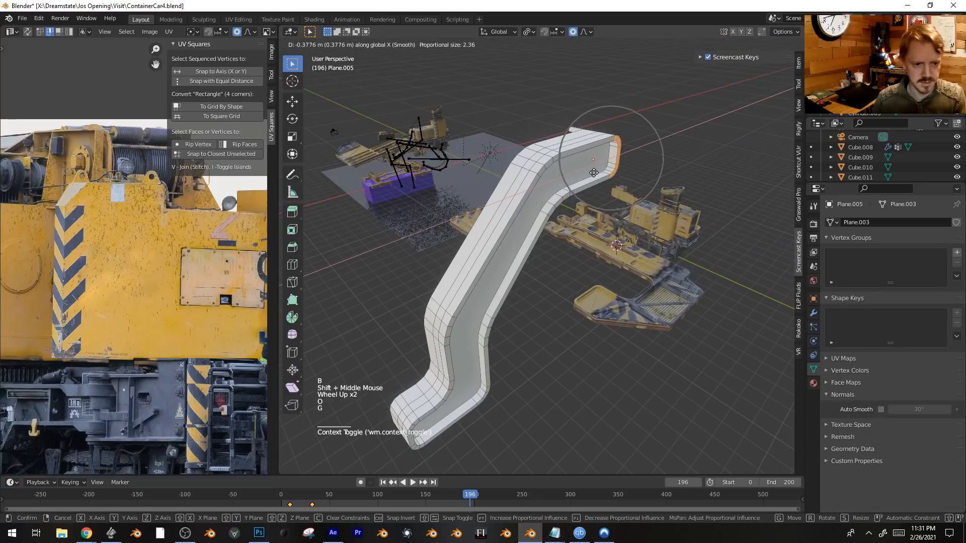
pyautogui.press('g')
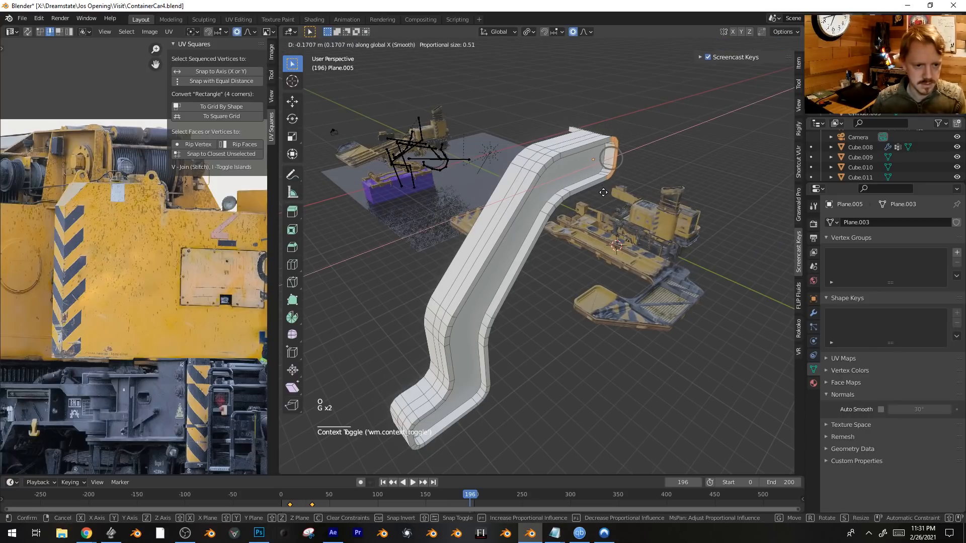
pyautogui.press('g')
pyautogui.click(620, 212)
# Bevel the edge loops along the arm's raised rim.
pyautogui.press('2')
pyautogui.hotkey('ctrl', 'b')
pyautogui.click(648, 193)
pyautogui.keyDown('alt'); pyautogui.click(568, 192); pyautogui.keyUp('alt')
pyautogui.hotkey('ctrl', 'b')
pyautogui.click(647, 224)
# Move the rim faces at the tip of the arm's foot along Y with proportional editing.
pyautogui.keyDown('shift'); pyautogui.moveTo(523, 357); pyautogui.dragTo(591, 244, button='middle'); pyautogui.keyUp('shift')
pyautogui.click(530, 315)
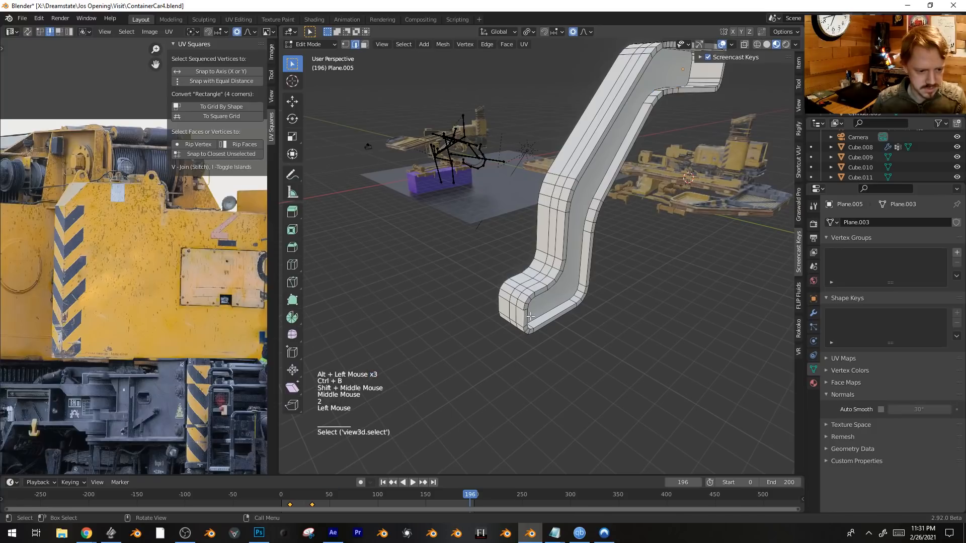
pyautogui.press('3')
pyautogui.click(525, 314)
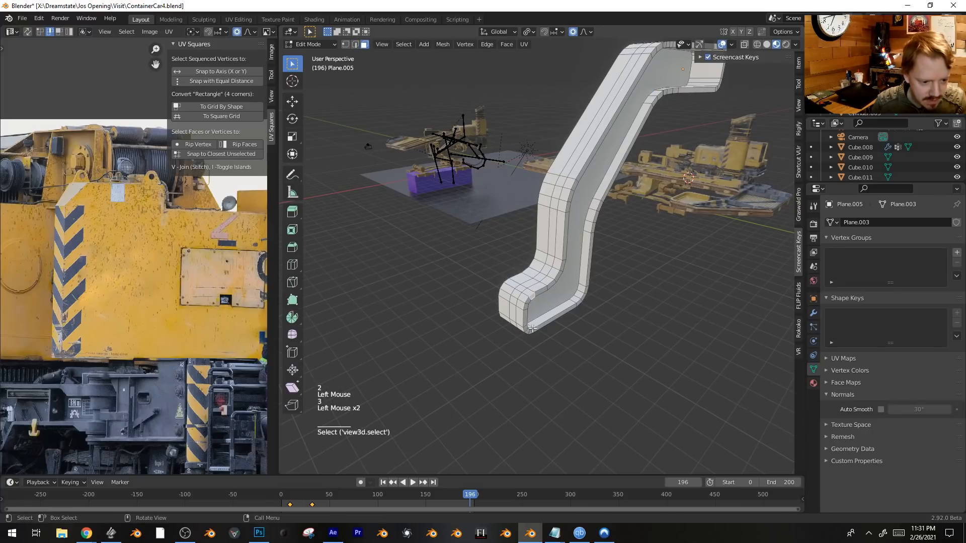
pyautogui.keyDown('ctrl'); pyautogui.click(531, 330); pyautogui.keyUp('ctrl')
pyautogui.press('g')
pyautogui.press('x')
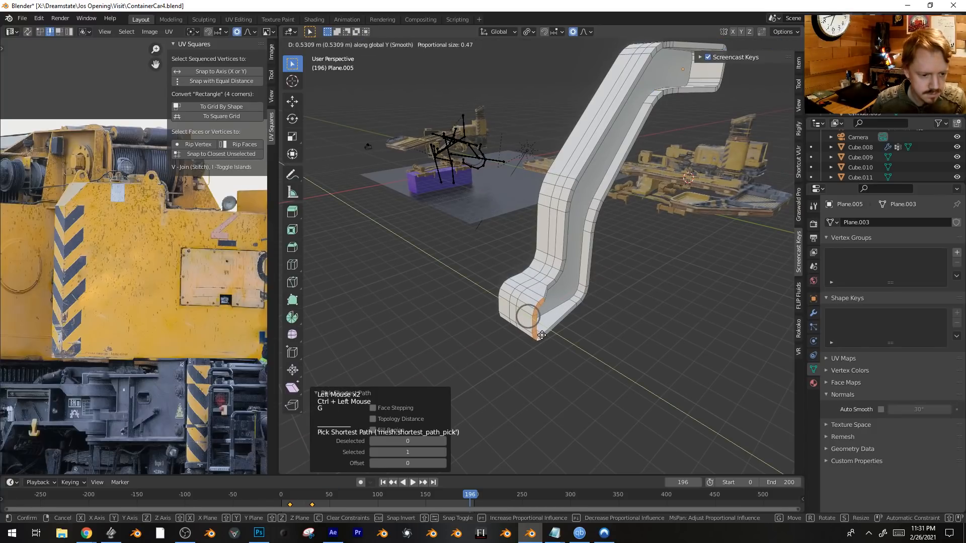
pyautogui.scroll(1, 541, 335)
# Extrude a side face midway along the arm's straight section to form a protruding tab.
pyautogui.press('Tab')
pyautogui.moveTo(514, 329); pyautogui.dragTo(585, 318, button='middle')
pyautogui.scroll(-3, 591, 297)
pyautogui.press('Tab')
pyautogui.press('3')
pyautogui.press('e')
pyautogui.click(508, 179)
# Bevel the outer corner edges of the tab to round them.
pyautogui.press('2')
pyautogui.click(512, 181)
pyautogui.moveTo(513, 182); pyautogui.dragTo(666, 252, button='middle')
pyautogui.scroll(3, 522, 186)
pyautogui.hotkey('ctrl', 'b')
pyautogui.click(603, 137)
# Inset the outer faces of the arm's straight section together with the tab's face by about 0.19 m.
pyautogui.moveTo(666, 252); pyautogui.dragTo(460, 226, button='middle')
pyautogui.keyDown('shift'); pyautogui.moveTo(460, 226); pyautogui.dragTo(502, 222, button='middle'); pyautogui.keyUp('shift')
pyautogui.press('3')
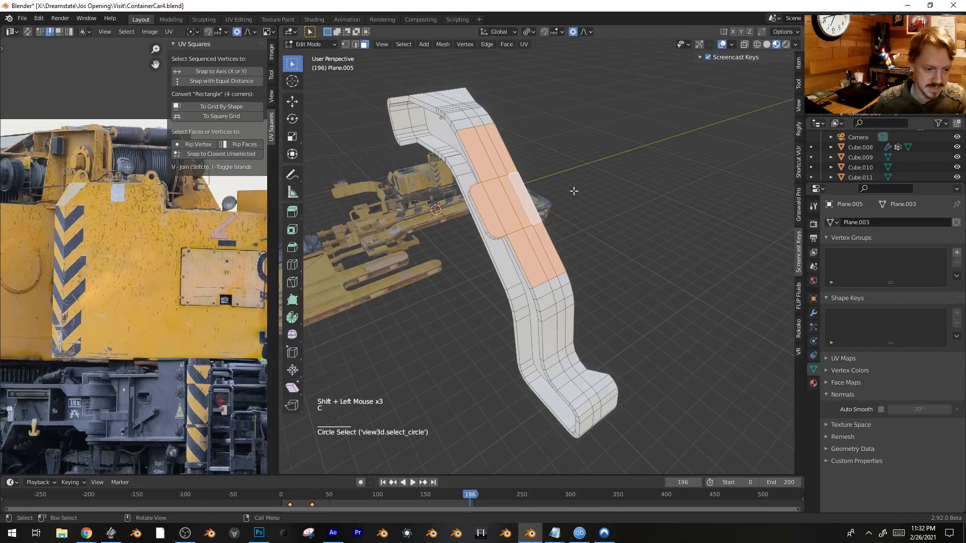
pyautogui.moveTo(571, 196); pyautogui.dragTo(629, 143, button='middle')
pyautogui.press('i')
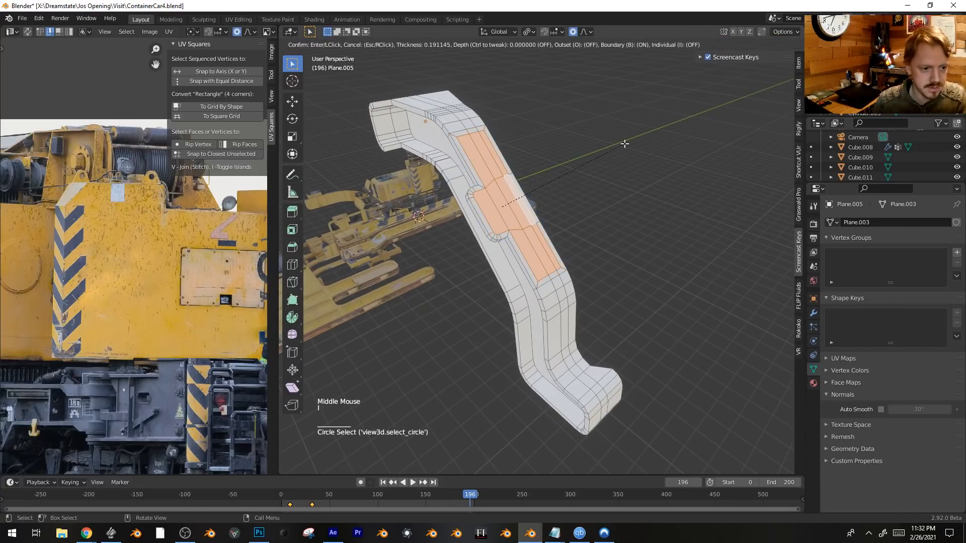
pyautogui.click(624, 143)
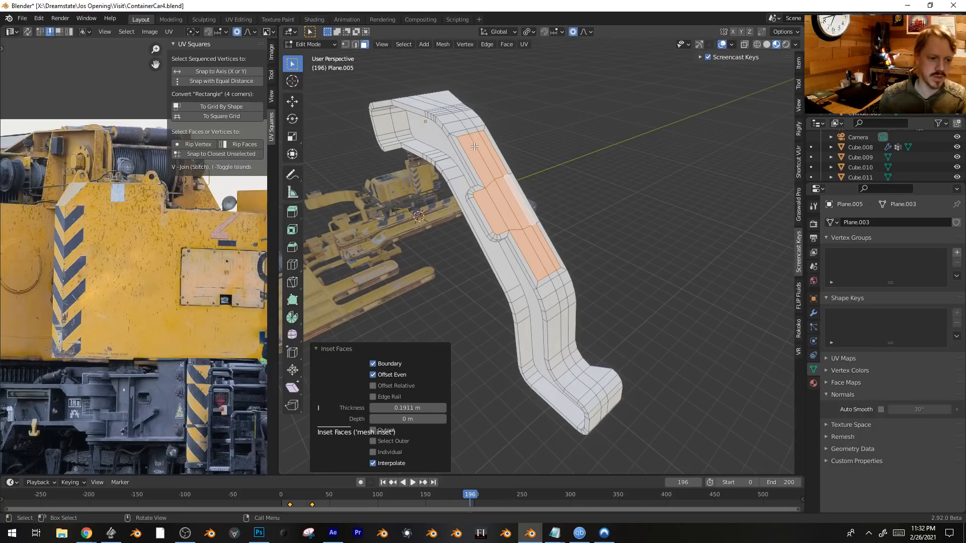
# Extrude the face loop around the inset area outward into a raised frame.
pyautogui.keyDown('alt'); pyautogui.click(456, 135); pyautogui.keyUp('alt')
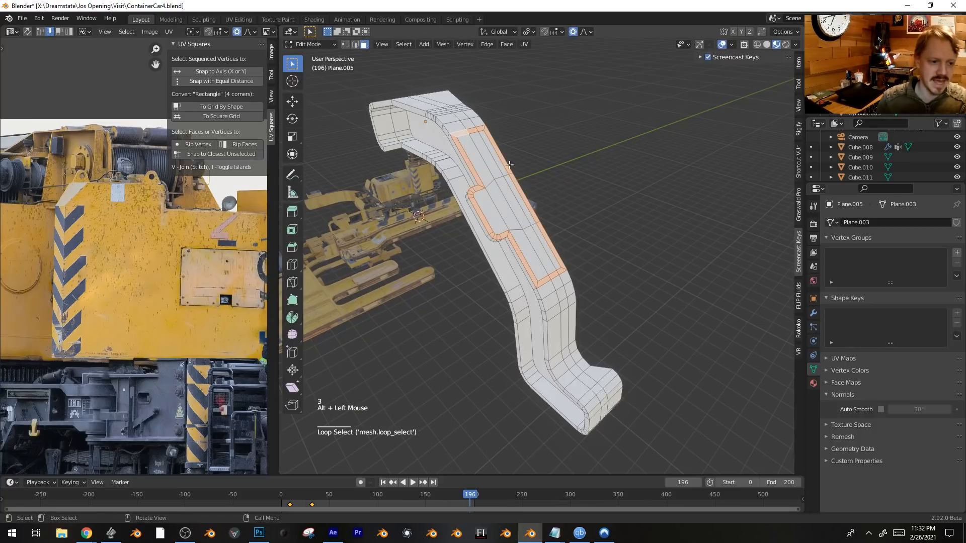
pyautogui.press('e')
pyautogui.click(595, 180)
# Bevel the edge loops around the raised frame and leave mesh editing.
pyautogui.press('2')
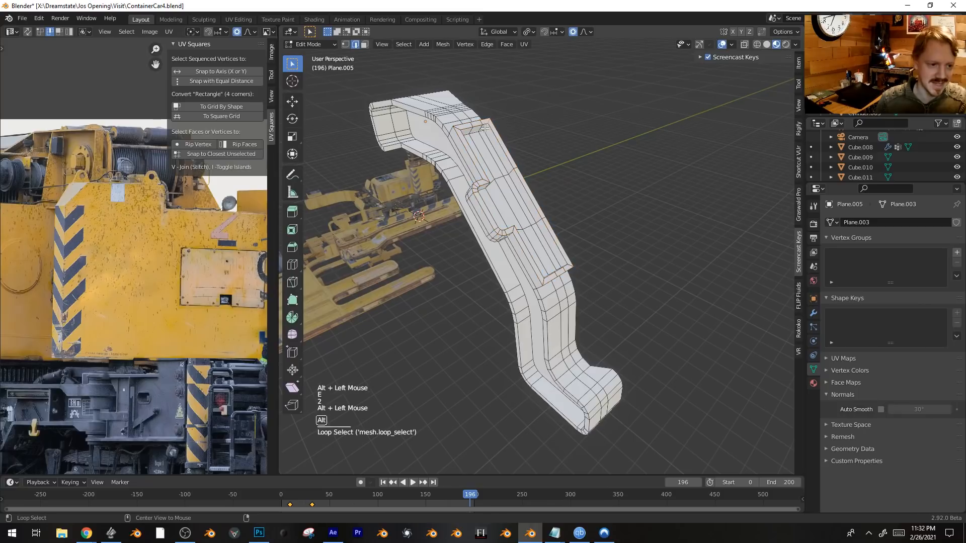
pyautogui.moveTo(508, 149); pyautogui.dragTo(566, 253, button='middle')
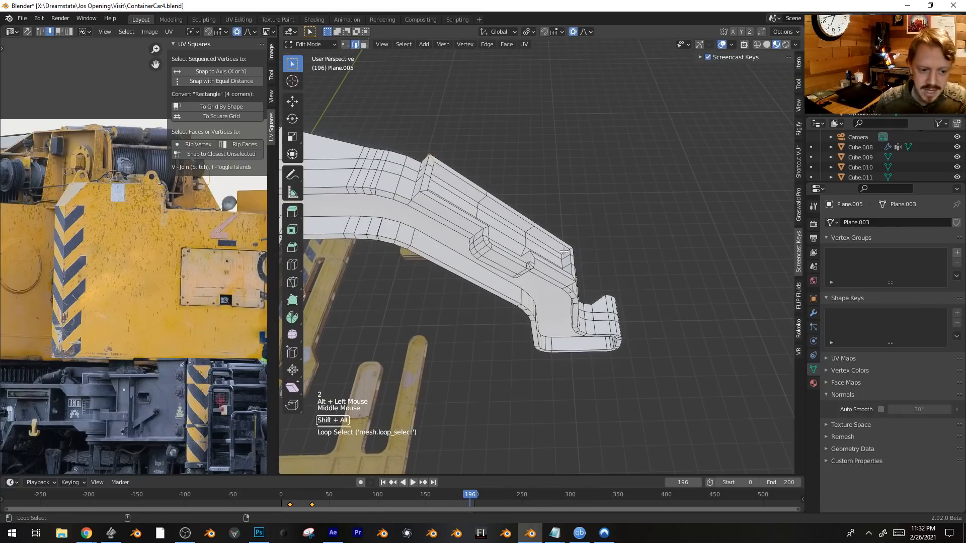
pyautogui.moveTo(627, 267); pyautogui.dragTo(534, 276, button='middle')
pyautogui.keyDown('shift'); pyautogui.moveTo(543, 234); pyautogui.dragTo(568, 242, button='middle'); pyautogui.keyUp('shift')
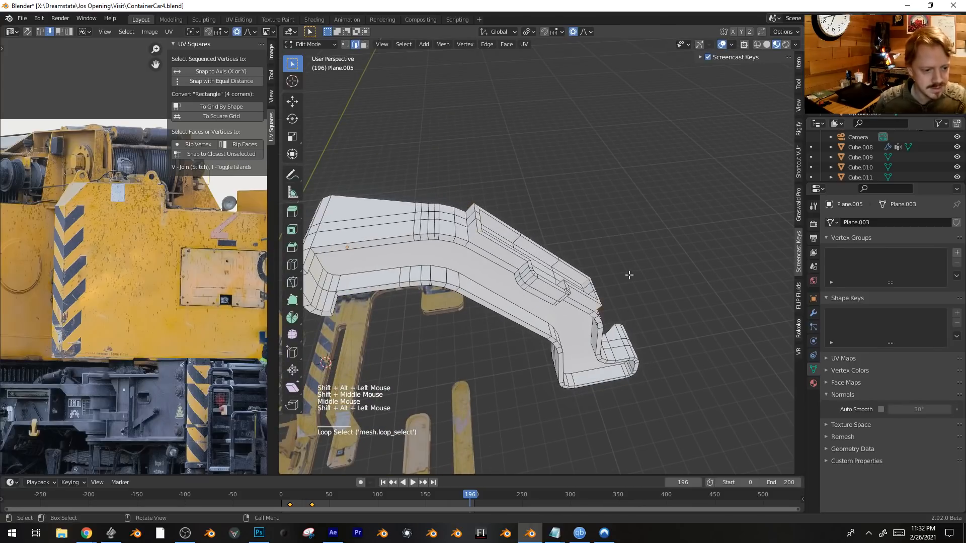
pyautogui.hotkey('ctrl', 'b')
pyautogui.press('Tab')
# Assign the crane car's Overall Material to the arm by linking materials from an already textured part.
pyautogui.scroll(-3, 649, 286)
pyautogui.moveTo(650, 295); pyautogui.dragTo(562, 263, button='middle')
pyautogui.scroll(1, 549, 267)
pyautogui.press('a')
pyautogui.click(554, 264)
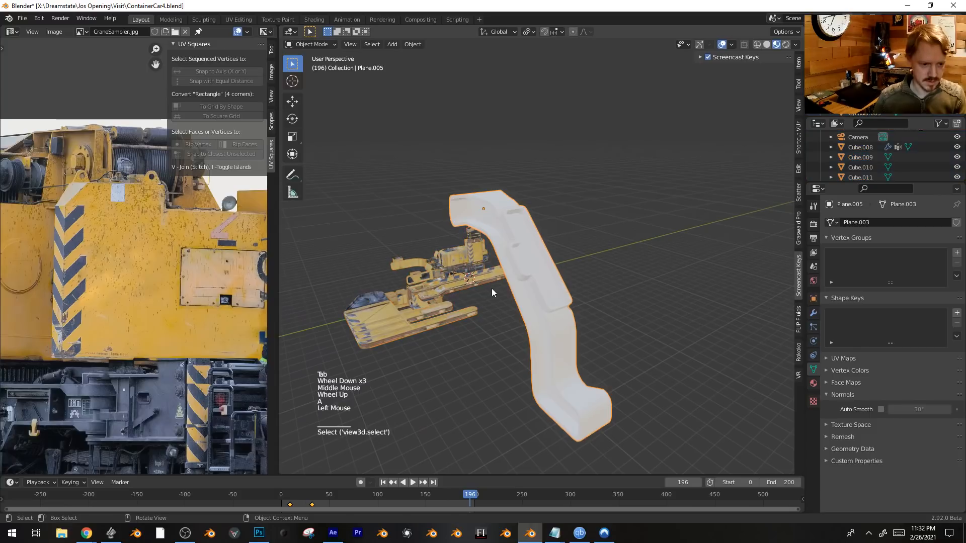
pyautogui.keyDown('shift'); pyautogui.click(454, 256); pyautogui.keyUp('shift')
pyautogui.keyDown('alt'); pyautogui.click(456, 256); pyautogui.keyUp('alt')
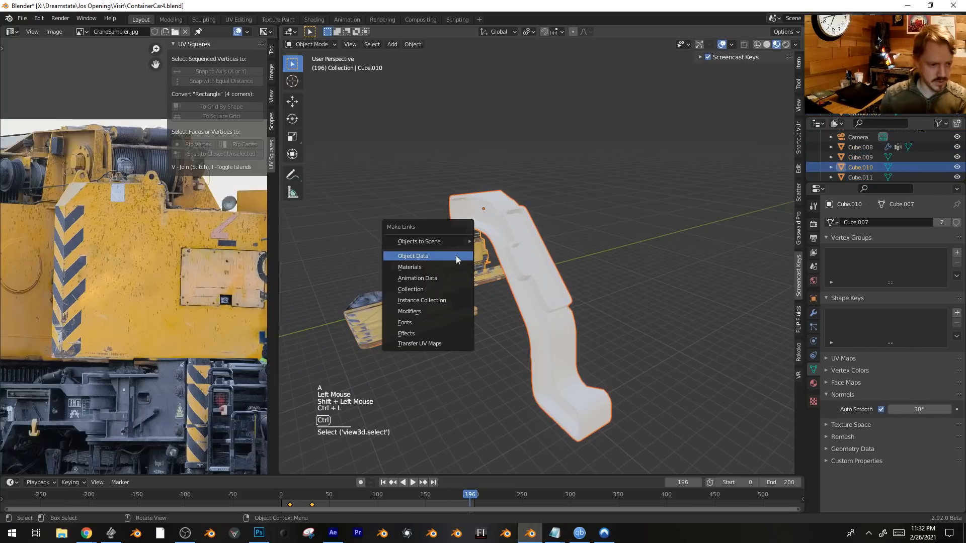
pyautogui.click(404, 322)
pyautogui.keyDown('shift'); pyautogui.click(404, 323); pyautogui.keyUp('shift')
pyautogui.hotkey('ctrl', 'l')
pyautogui.click(378, 315)
pyautogui.hotkey('alt', 'a')
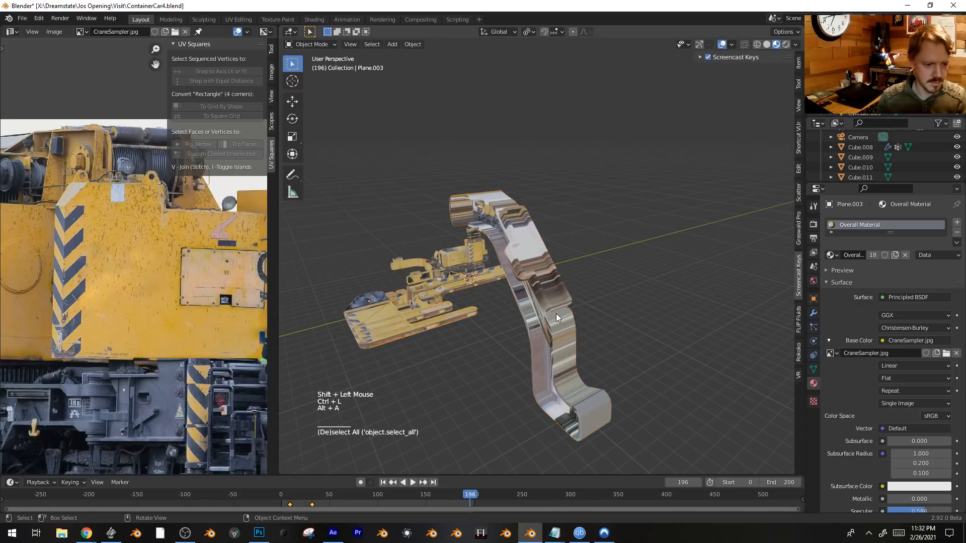
# Unwrap the whole arm with Cube Projection and try scaling its UVs over the photo.
pyautogui.click(556, 312)
pyautogui.press('Tab')
pyautogui.press('a')
pyautogui.press('u')
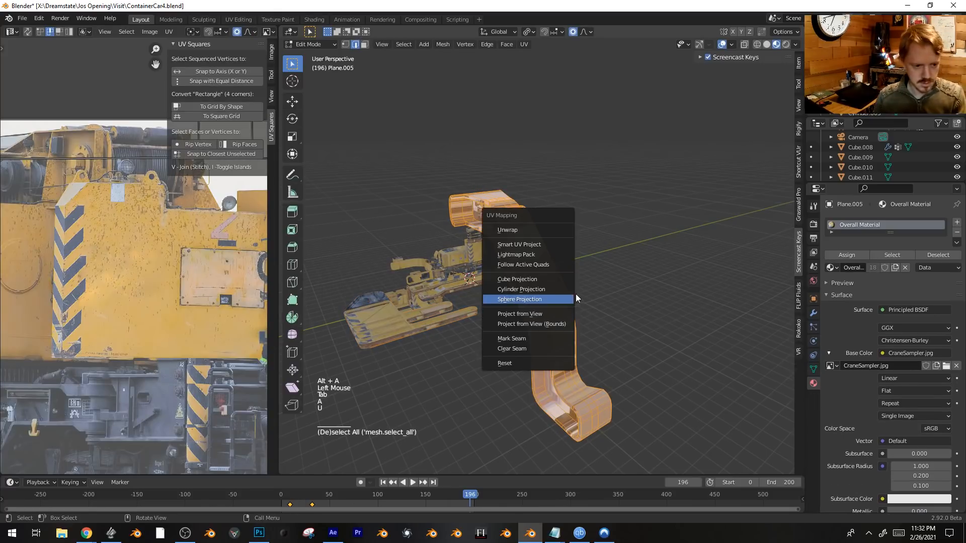
pyautogui.click(558, 282)
pyautogui.scroll(-1, 541, 284)
pyautogui.scroll(-2, 540, 285)
pyautogui.scroll(-6, 156, 279)
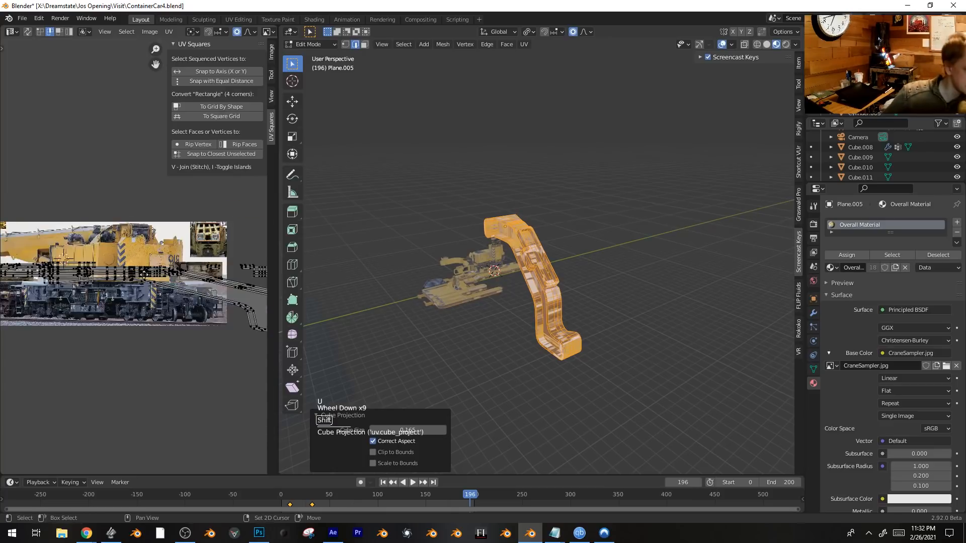
pyautogui.keyDown('shift'); pyautogui.moveTo(166, 312); pyautogui.dragTo(220, 354, button='middle'); pyautogui.keyUp('shift')
pyautogui.press('a')
pyautogui.press('s')
pyautogui.press('Tab')
# Apply the arm's scale and unwrap all its faces again with Cube Projection.
pyautogui.moveTo(541, 322); pyautogui.dragTo(558, 290, button='middle')
pyautogui.hotkey('ctrl', 'a')
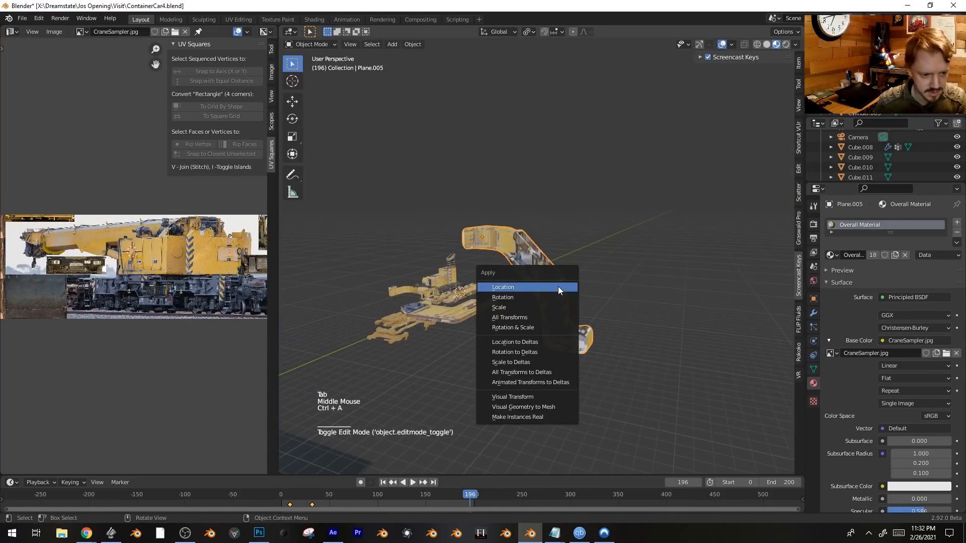
pyautogui.click(537, 307)
pyautogui.press('Tab')
pyautogui.press('a')
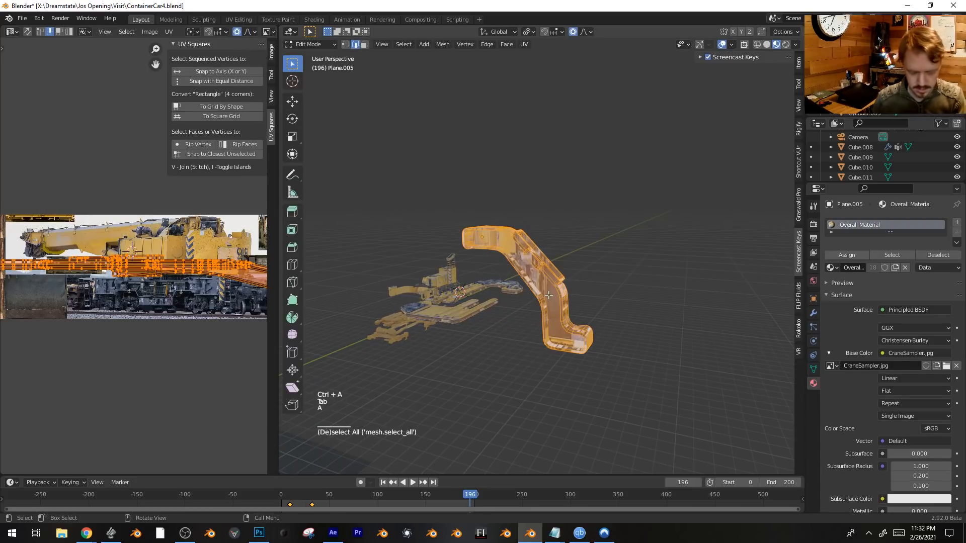
pyautogui.press('u')
pyautogui.click(548, 295)
# Scale the arm's UVs along X to about 0.2, turn off proportional editing and move them toward the dark metal panel.
pyautogui.press('s')
pyautogui.press('x')
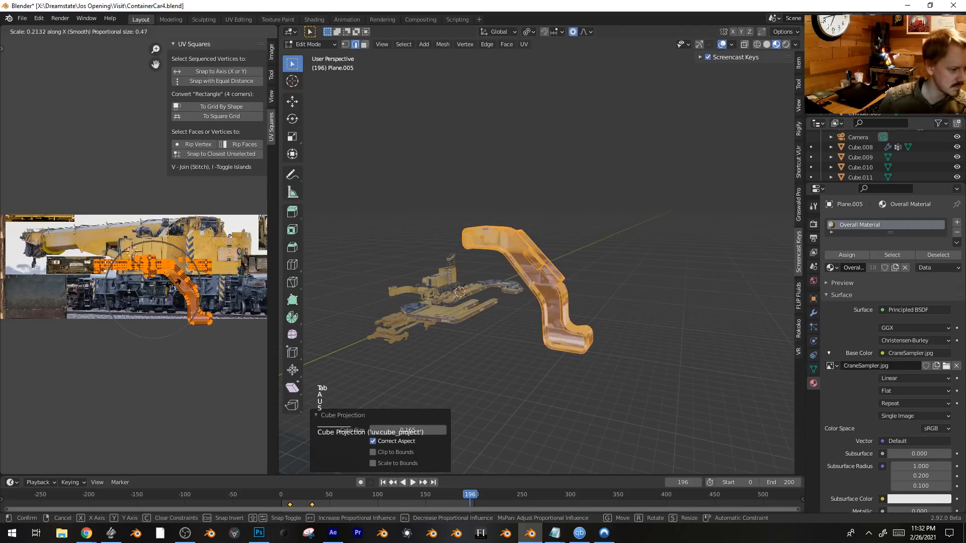
pyautogui.click(171, 278)
pyautogui.press('o')
pyautogui.press('g')
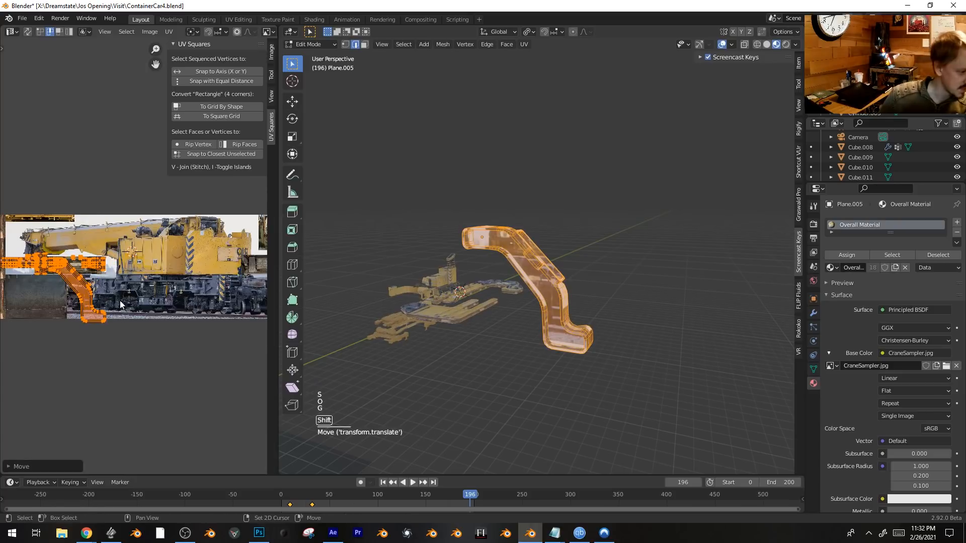
# Shrink the arm's UVs, rotate them half a turn and move them over the photo's dark metal panel.
pyautogui.keyDown('shift'); pyautogui.moveTo(114, 292); pyautogui.dragTo(146, 307, button='middle'); pyautogui.keyUp('shift')
pyautogui.scroll(3, 146, 307)
pyautogui.press('s')
pyautogui.press('g')
pyautogui.press('s')
pyautogui.press('r')
pyautogui.press('g')
pyautogui.click(157, 372)
# Fine-tune the size and position of the arm's UVs so they fit inside the dark metal panel.
pyautogui.keyDown('shift'); pyautogui.moveTo(112, 303); pyautogui.dragTo(130, 249, button='middle'); pyautogui.keyUp('shift')
pyautogui.scroll(1, 131, 245)
pyautogui.press('g')
pyautogui.press('s')
pyautogui.press('g')
pyautogui.press('s')
pyautogui.click(116, 242)
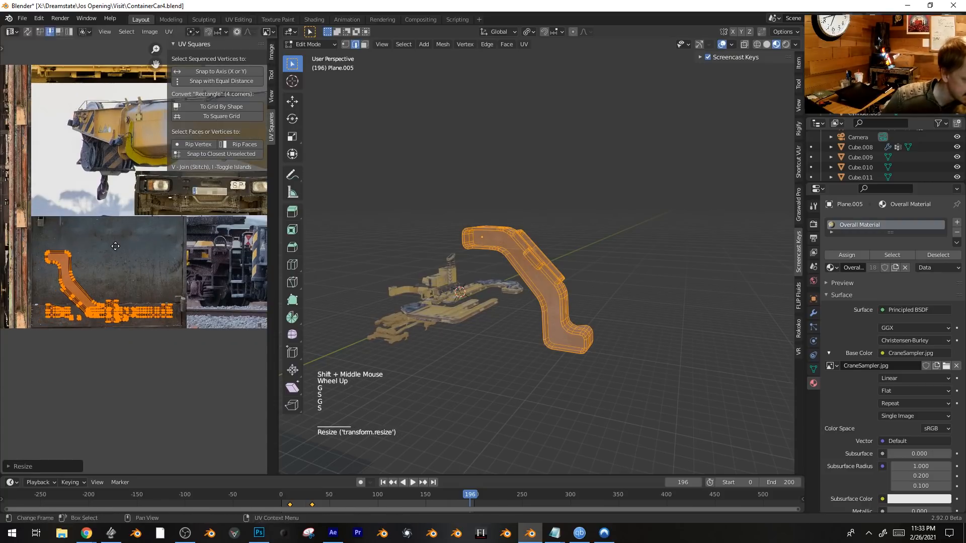
pyautogui.press('g')
pyautogui.click(112, 250)
# Check the UV placement inside the panel and the arm's dark metal texture outside edit mode.
pyautogui.scroll(3, 112, 250)
pyautogui.keyDown('shift'); pyautogui.moveTo(112, 250); pyautogui.dragTo(155, 199, button='middle'); pyautogui.keyUp('shift')
pyautogui.scroll(3, 155, 199)
pyautogui.scroll(-5, 155, 212)
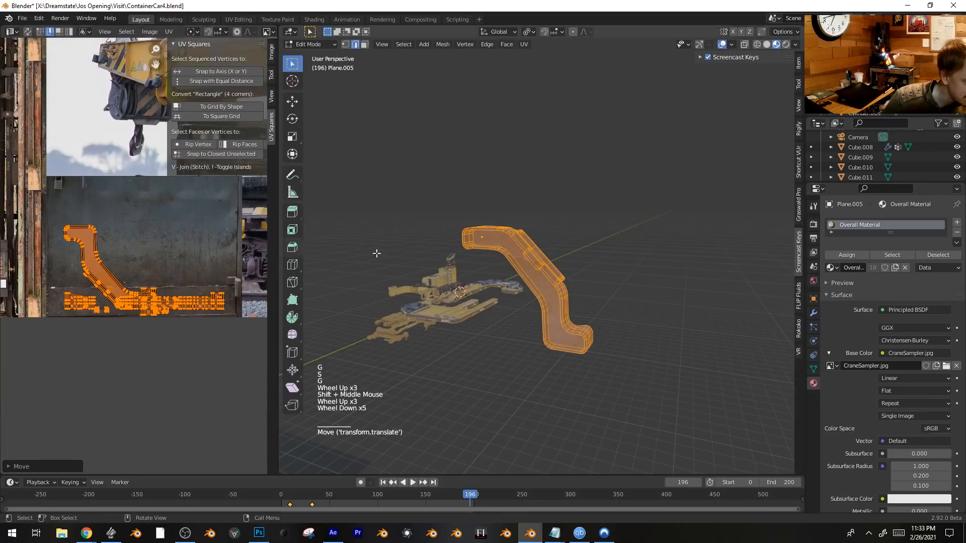
pyautogui.press('Tab')
pyautogui.moveTo(536, 267)
pyautogui.mouseDown(button='middle')
pyautogui.moveTo(453, 261)
pyautogui.moveTo(532, 279)
pyautogui.mouseUp(button='middle')
pyautogui.press('Tab')
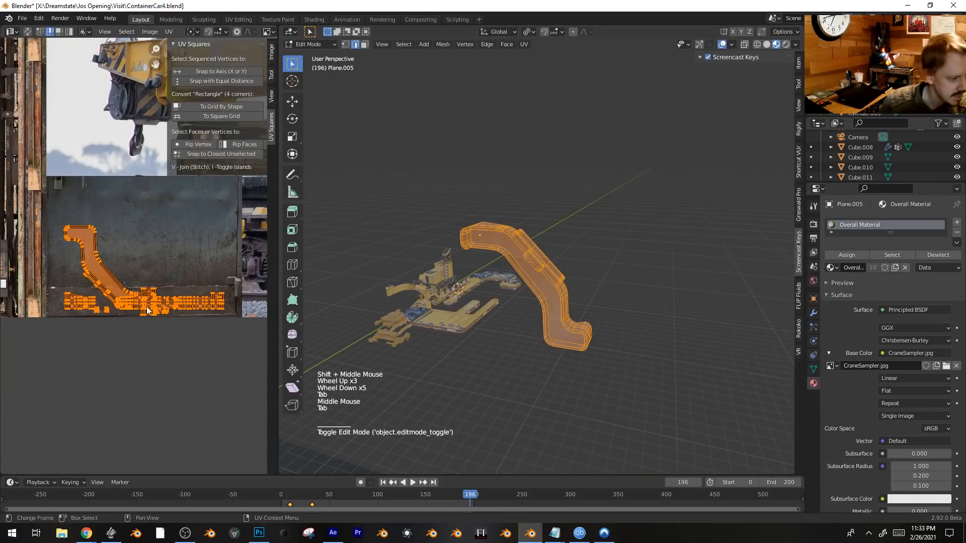
# Rotate and reposition the arm's UVs so the long strips run diagonally across the dark metal panel.
pyautogui.press('r')
pyautogui.click(238, 280)
pyautogui.press('r')
pyautogui.click(225, 294)
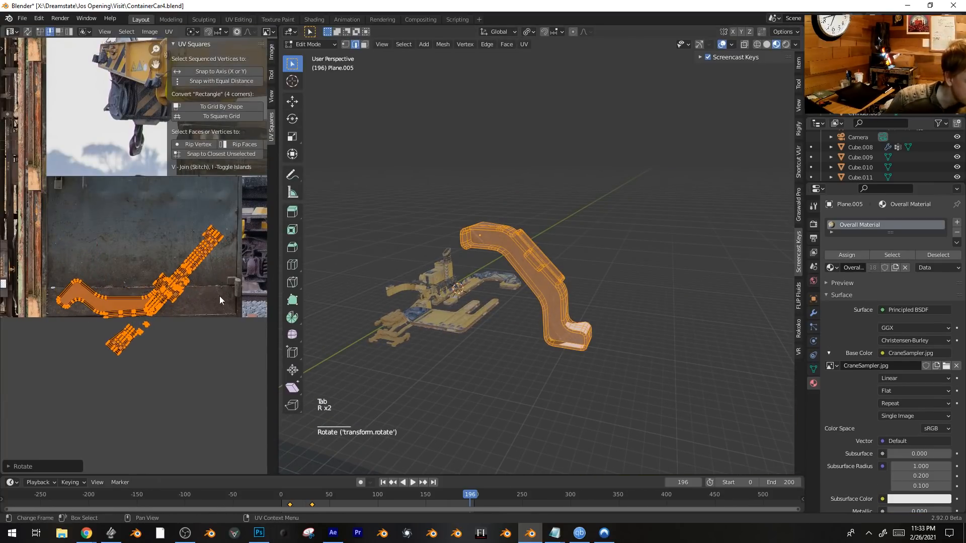
pyautogui.press('g')
pyautogui.click(225, 290)
pyautogui.press('r')
pyautogui.click(227, 283)
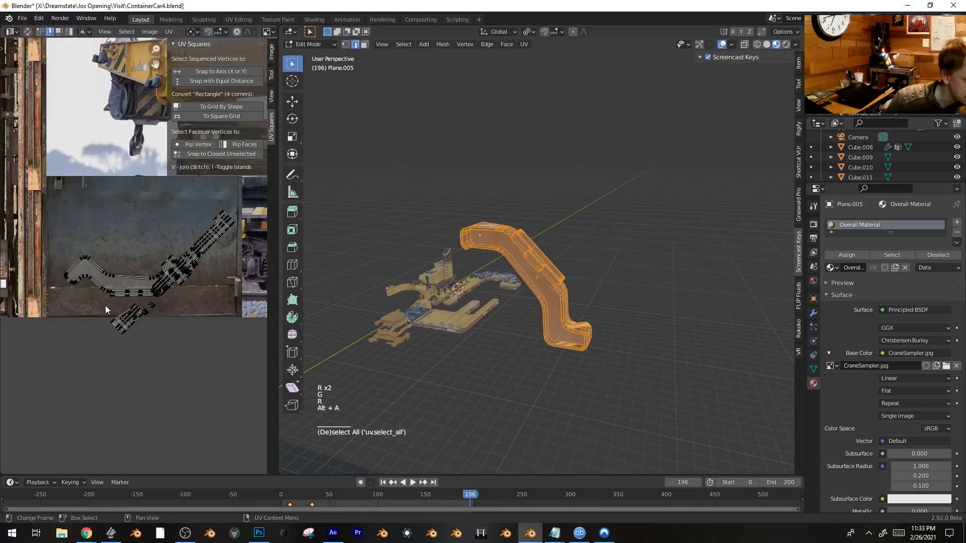
# Select the UV islands hanging below the dark metal panel, move them inside it and leave edit mode.
pyautogui.moveTo(101, 302); pyautogui.dragTo(176, 366)
pyautogui.press('g')
pyautogui.click(136, 303)
pyautogui.press('Tab')
pyautogui.moveTo(513, 252); pyautogui.dragTo(563, 288, button='middle')
# Scale the whole arm object down by a factor of 0.295.
pyautogui.press('Tab')
pyautogui.click(563, 289)
pyautogui.hotkey('ctrl', 'l')
pyautogui.press('Tab')
pyautogui.press('s')
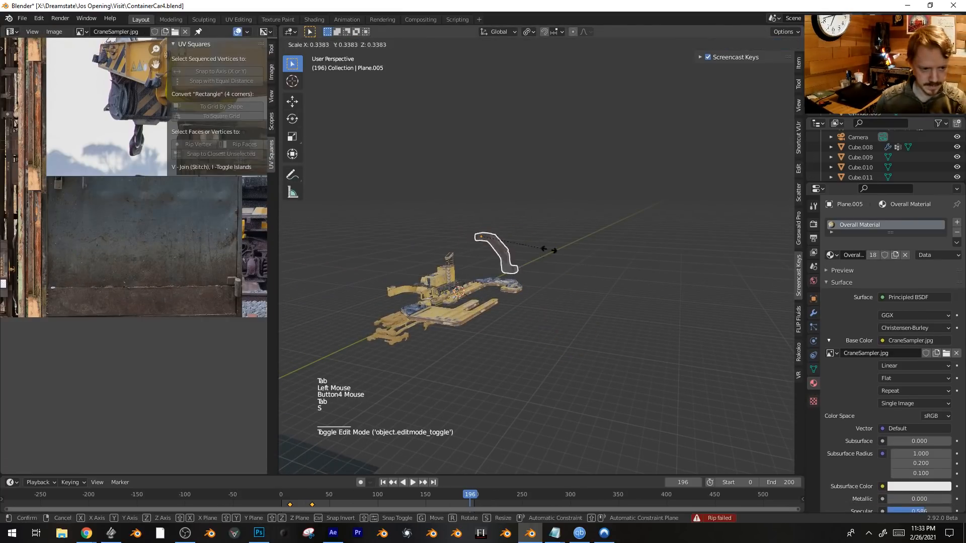
pyautogui.click(541, 246)
# Move the arm beside the crane in top view and rotate it 90°.
pyautogui.press('KP_7')
pyautogui.keyDown('shift'); pyautogui.moveTo(548, 250); pyautogui.dragTo(653, 195, button='middle'); pyautogui.keyUp('shift')
pyautogui.scroll(3, 653, 195)
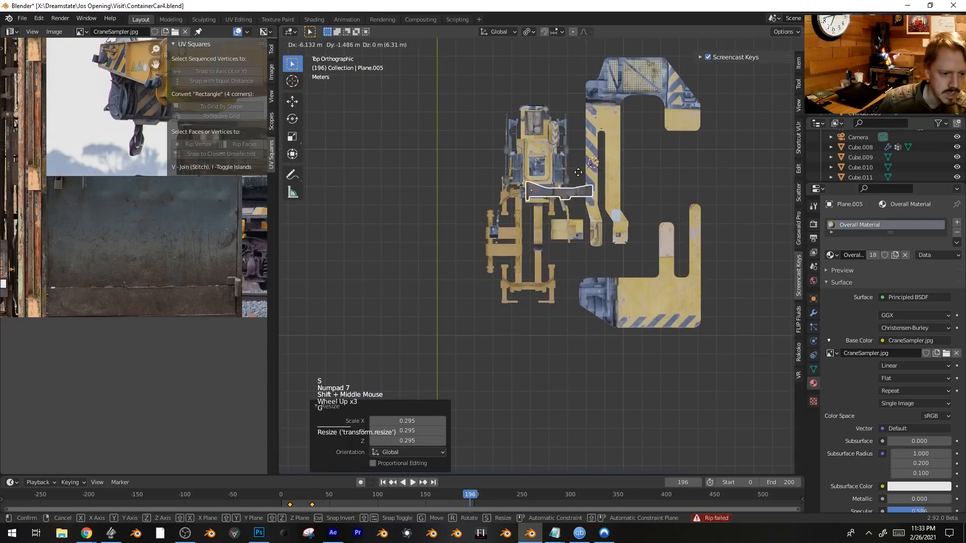
pyautogui.press('g')
pyautogui.scroll(5, 581, 149)
pyautogui.press('r')
pyautogui.click(490, 178)
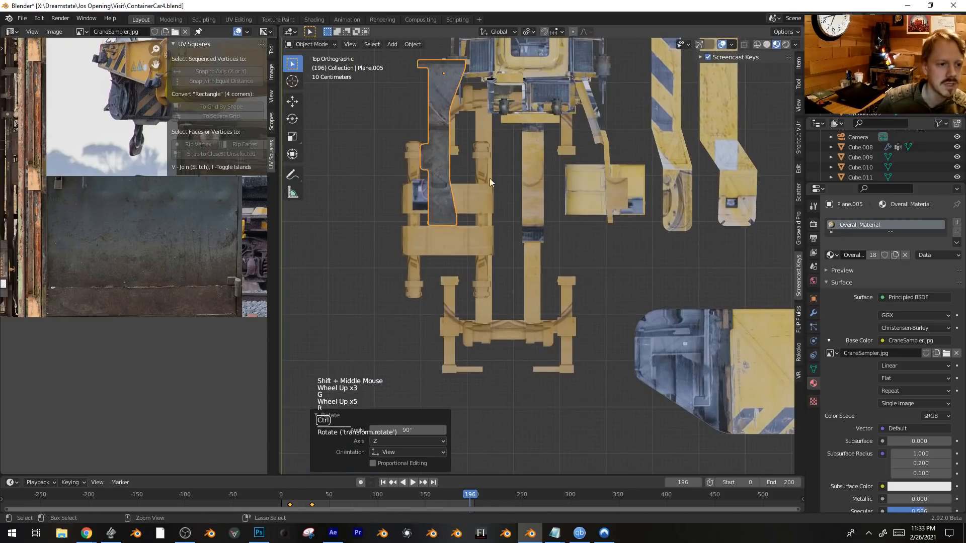
# Move the arm over the front of the crane cab and shrink it with scale factors 0.772 and 0.895.
pyautogui.press('s')
pyautogui.click(437, 115)
pyautogui.press('g')
pyautogui.click(554, 106)
pyautogui.keyDown('shift'); pyautogui.moveTo(575, 105); pyautogui.dragTo(584, 279, button='middle'); pyautogui.keyUp('shift')
pyautogui.scroll(6, 583, 279)
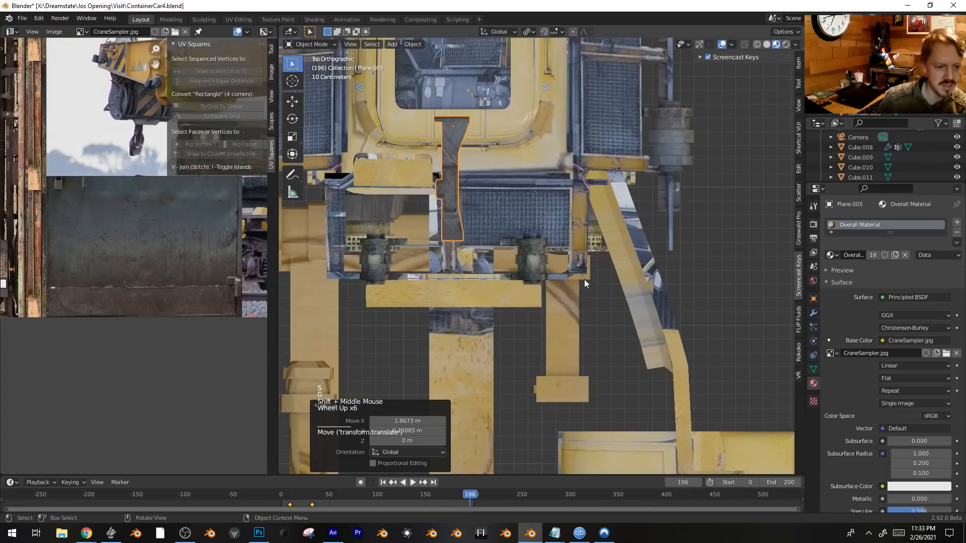
pyautogui.press('s')
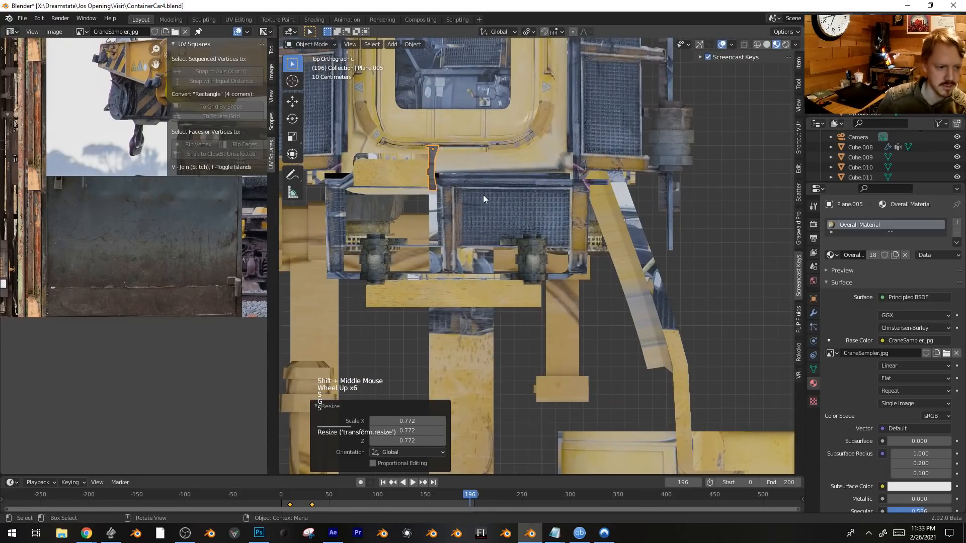
pyautogui.click(478, 177)
# Lower the arm 3.5235 m along Z toward the crane cab.
pyautogui.moveTo(479, 177); pyautogui.dragTo(529, 222, button='middle')
pyautogui.scroll(-4, 523, 216)
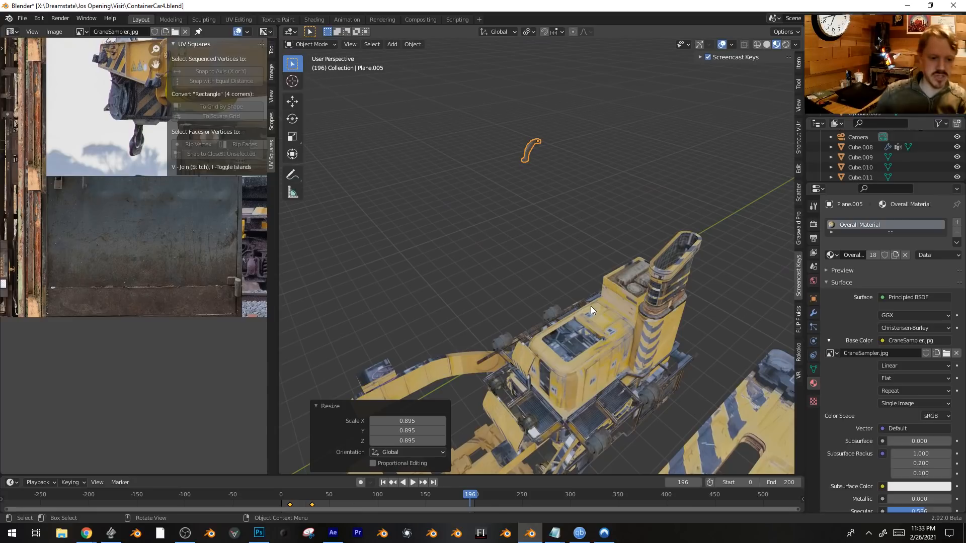
pyautogui.press('g')
pyautogui.press('z')
pyautogui.click(581, 391)
# Examine the arm's height and size against the crane cab and the whole crane car from several angles.
pyautogui.moveTo(581, 391); pyautogui.dragTo(598, 292, button='middle')
pyautogui.scroll(-4, 638, 332)
pyautogui.keyDown('shift'); pyautogui.moveTo(637, 332); pyautogui.dragTo(633, 250, button='middle'); pyautogui.keyUp('shift')
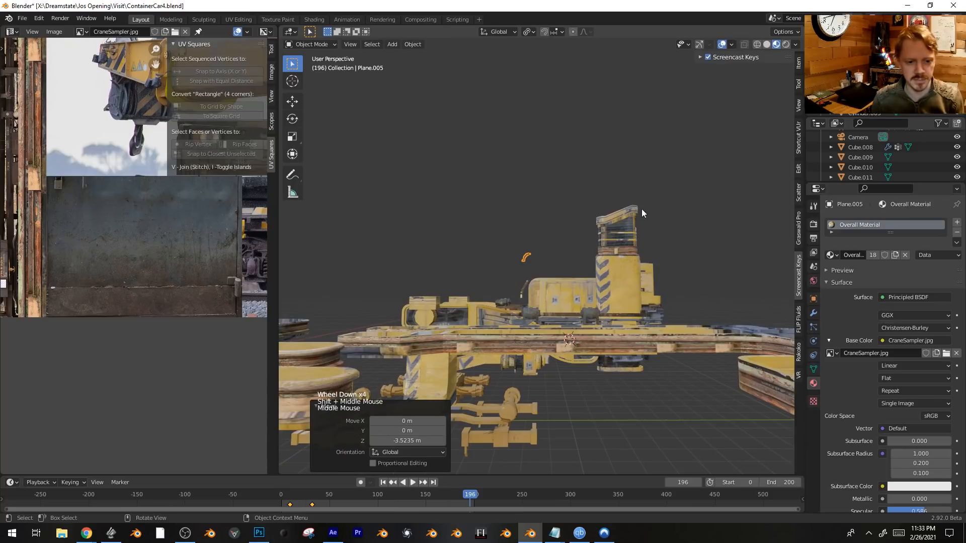
pyautogui.scroll(-5, 644, 271)
pyautogui.moveTo(641, 288); pyautogui.dragTo(614, 301, button='middle')
pyautogui.scroll(-3, 536, 285)
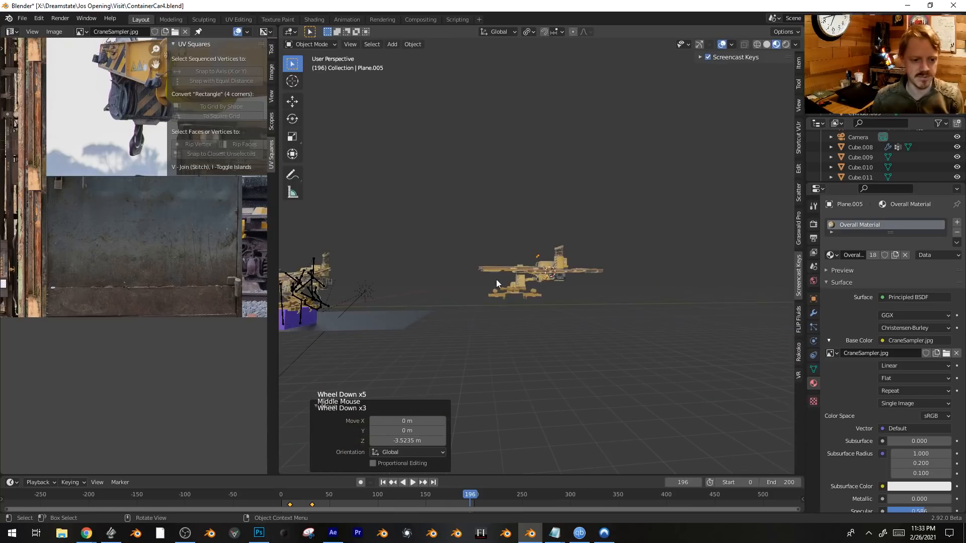
pyautogui.scroll(10, 553, 297)
pyautogui.moveTo(551, 303); pyautogui.dragTo(541, 346, button='middle')
pyautogui.moveTo(654, 374); pyautogui.dragTo(596, 328, button='middle')
pyautogui.scroll(-5, 601, 309)
pyautogui.scroll(-2, 596, 328)
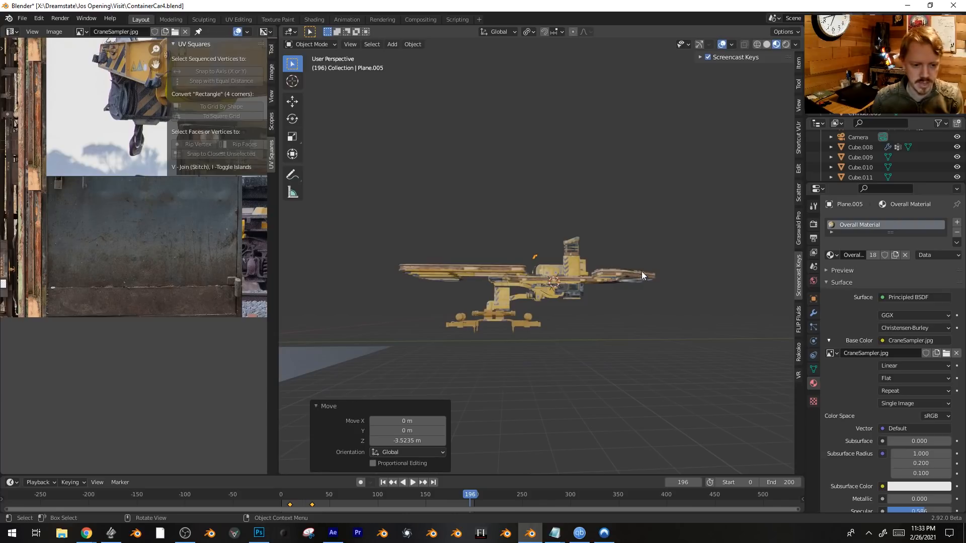
pyautogui.moveTo(512, 257); pyautogui.dragTo(539, 297, button='middle')
# Lower the arm about 0.9 m onto the cab's front and enlarge it by a factor of about 1.08.
pyautogui.scroll(10, 540, 297)
pyautogui.moveTo(532, 254); pyautogui.dragTo(619, 205, button='middle')
pyautogui.press('g')
pyautogui.press('s')
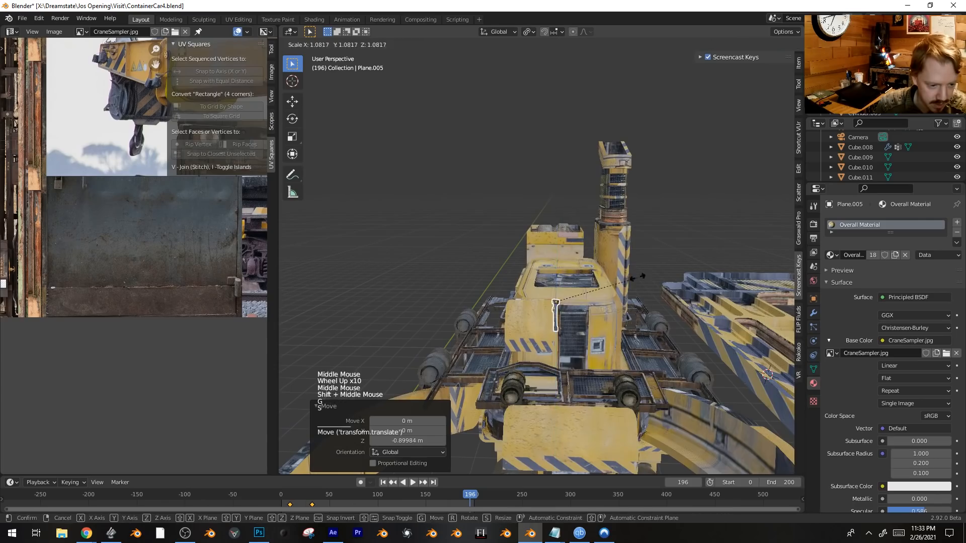
pyautogui.click(642, 280)
# Duplicate the arm, mirror the copy with an X scale of -1 and slide it along X beside the cab's front panel.
pyautogui.moveTo(643, 280); pyautogui.dragTo(513, 241, button='middle')
pyautogui.hotkey('shift', 'd')
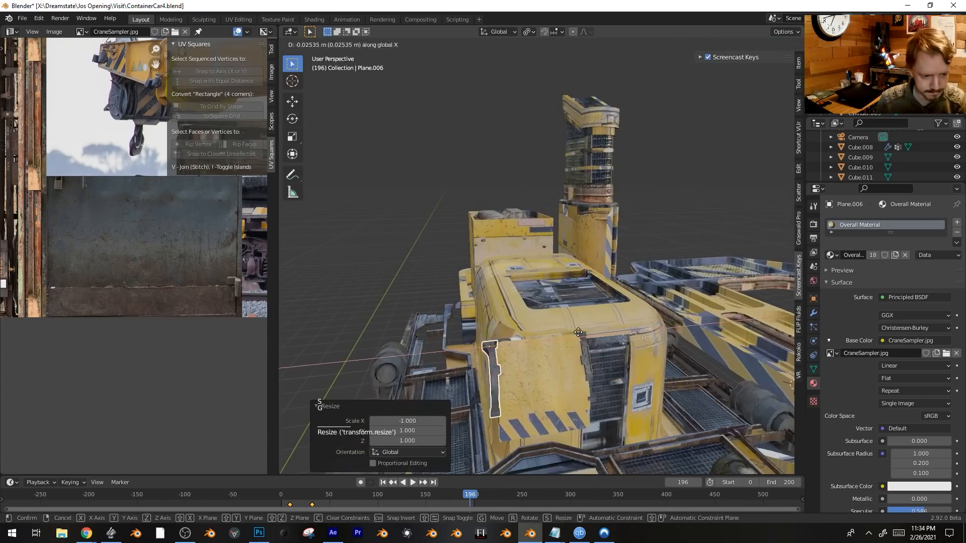
pyautogui.click(457, 187)
pyautogui.hotkey('alt', 'a')
# Rotate and move the arm against the cab's curved front, and check the crane mesh in right view.
pyautogui.scroll(-2, 518, 308)
pyautogui.press('KP_3')
pyautogui.press('r')
pyautogui.moveTo(685, 216); pyautogui.dragTo(633, 251, button='middle')
pyautogui.press('g')
pyautogui.click(618, 271)
pyautogui.press('Tab')
pyautogui.press('KP_3')
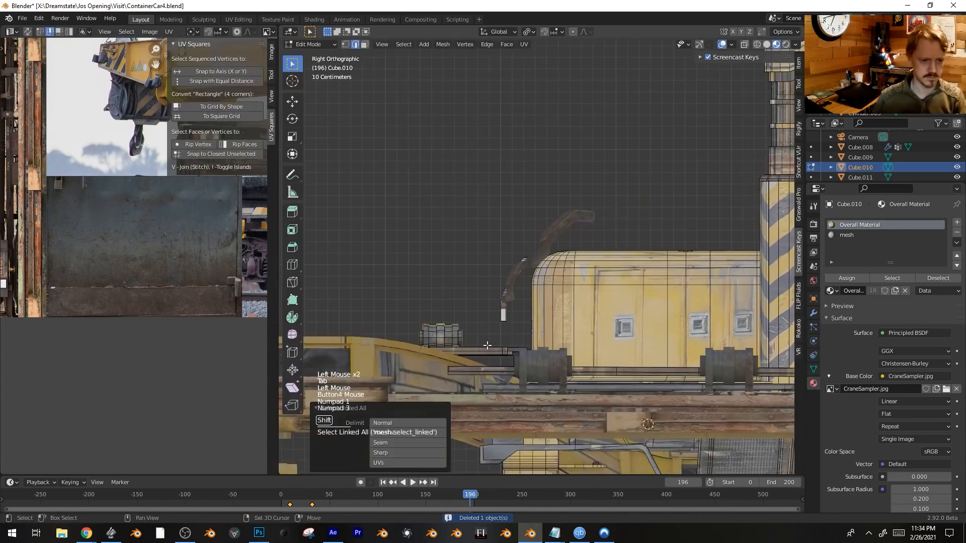
# Duplicate the bent arm at the cab's front in right view and rotate the copy.
pyautogui.press('Tab')
pyautogui.click(571, 240)
pyautogui.press('KP_3')
pyautogui.hotkey('shift', 'd')
pyautogui.press('r')
pyautogui.moveTo(614, 166); pyautogui.dragTo(558, 301, button='middle')
# Resize a linked bent pipe in the crane mesh and move it up to the top of the tower.
pyautogui.press('Tab')
pyautogui.click(547, 316)
pyautogui.press('s')
pyautogui.click(666, 215)
pyautogui.hotkey('ctrl', 'l')
pyautogui.press('g')
pyautogui.press('KP_1')
pyautogui.press('KP_3')
pyautogui.keyDown('shift'); pyautogui.moveTo(644, 212); pyautogui.dragTo(633, 322, button='middle'); pyautogui.keyUp('shift')
pyautogui.scroll(5, 729, 320)
pyautogui.press('s')
pyautogui.click(754, 320)
pyautogui.press('Tab')
pyautogui.hotkey('alt', 'a')
# Isolate the crane body in local view and check it in Rendered shading without overlays.
pyautogui.moveTo(557, 251)
pyautogui.mouseDown(button='middle')
pyautogui.moveTo(572, 292)
pyautogui.moveTo(659, 250)
pyautogui.moveTo(570, 301)
pyautogui.moveTo(539, 326)
pyautogui.moveTo(609, 274)
pyautogui.moveTo(542, 342)
pyautogui.mouseUp(button='middle')
pyautogui.press('KP_Divide')
pyautogui.hotkey('alt', 'a')
pyautogui.press('z')
pyautogui.hotkey('shift', 'alt', 'z')
# Select the whole linked undercarriage frame in edit mode, with overlays on and Material Preview shading.
pyautogui.click(537, 374)
pyautogui.press('Tab')
pyautogui.click(537, 375)
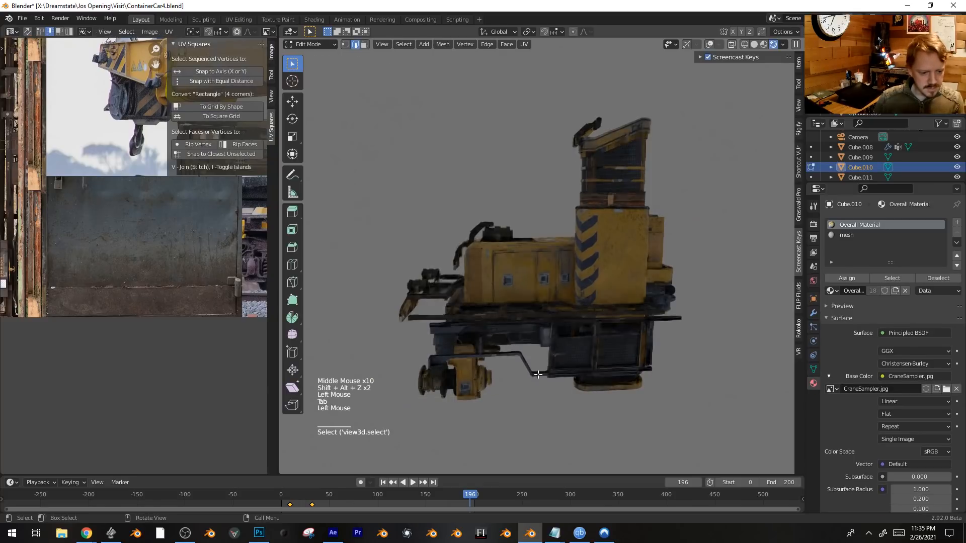
pyautogui.hotkey('shift', 'alt', 'z')
pyautogui.hotkey('ctrl', 'l')
pyautogui.press('z')
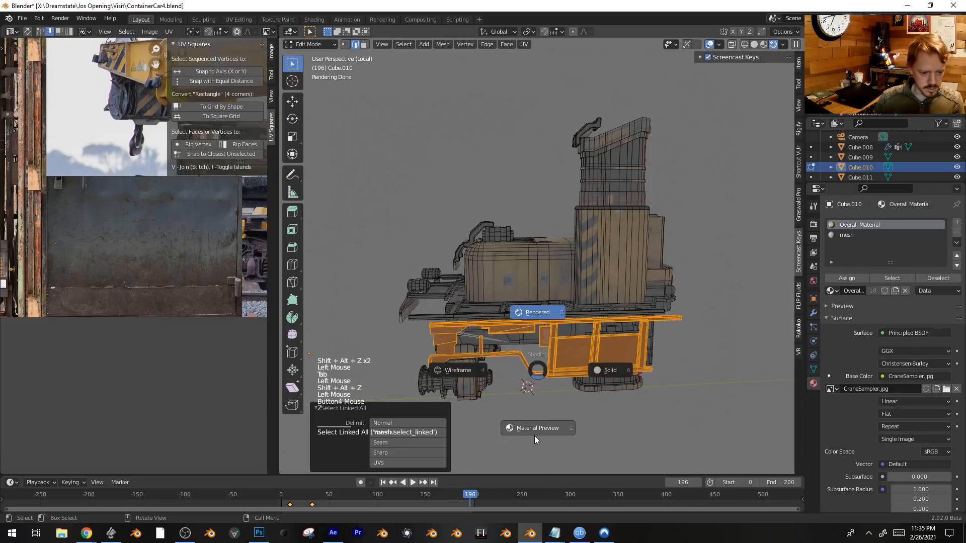
# Duplicate the undercarriage frame in right view and rotate the copy -90° so it stands upright.
pyautogui.press('KP_1')
pyautogui.press('KP_3')
pyautogui.hotkey('shift', 'd')
pyautogui.press('r')
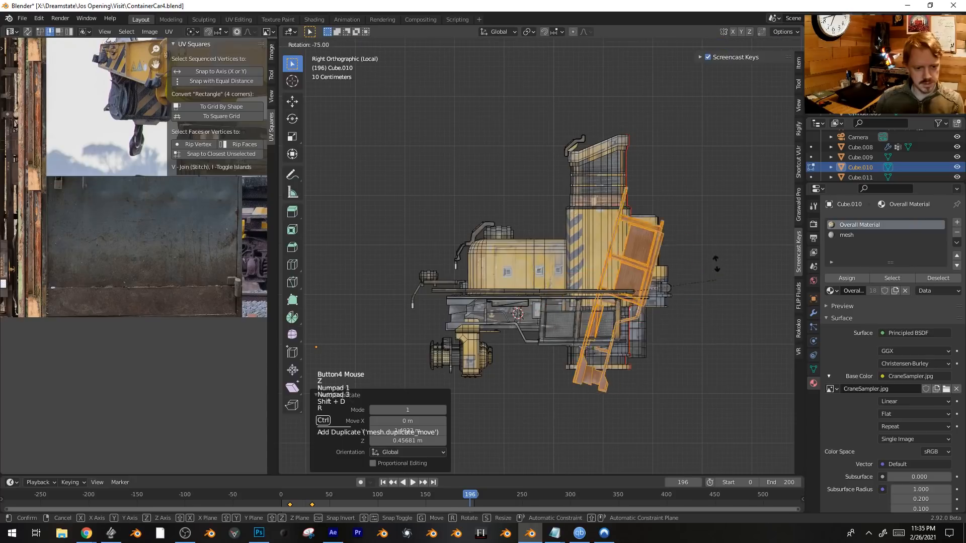
pyautogui.click(714, 252)
# Try shearing the copied frame and laying it horizontal, and turn it 90° back upright.
pyautogui.hotkey('shift', 'ctrl', 'alt', 's')
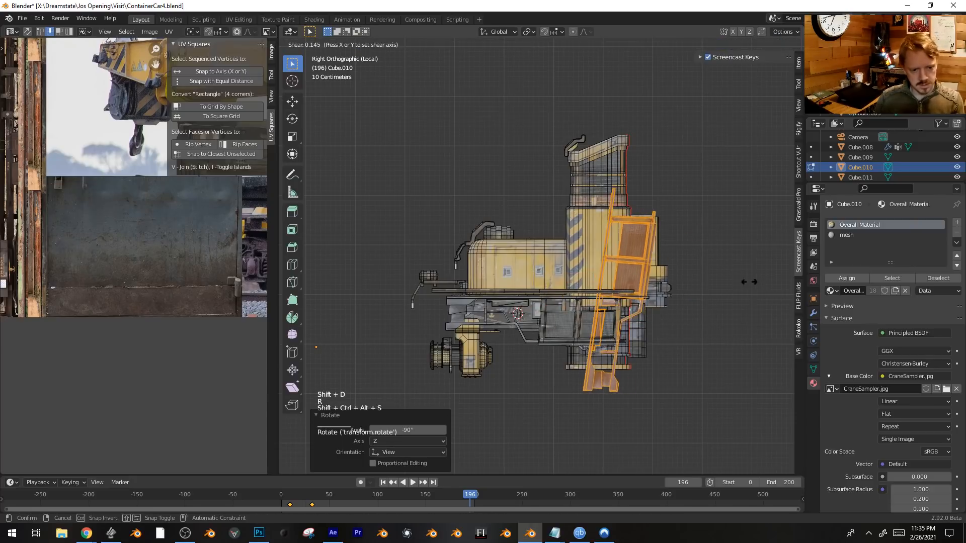
pyautogui.press('r')
pyautogui.keyDown('ctrl'); pyautogui.click(602, 203); pyautogui.keyUp('ctrl')
pyautogui.press('r')
pyautogui.keyDown('ctrl'); pyautogui.click(599, 205); pyautogui.keyUp('ctrl')
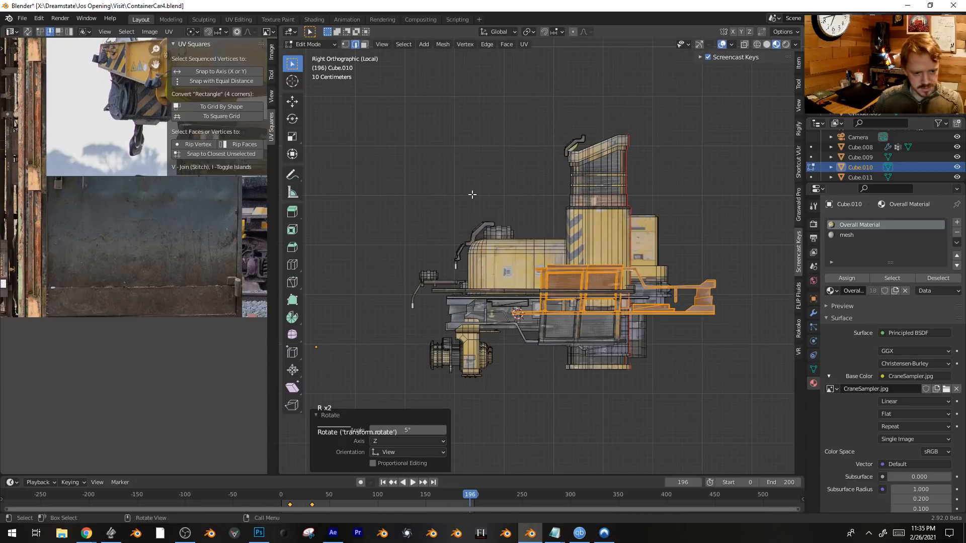
pyautogui.press('Tab')
pyautogui.press('r')
pyautogui.press('Tab')
pyautogui.press('r')
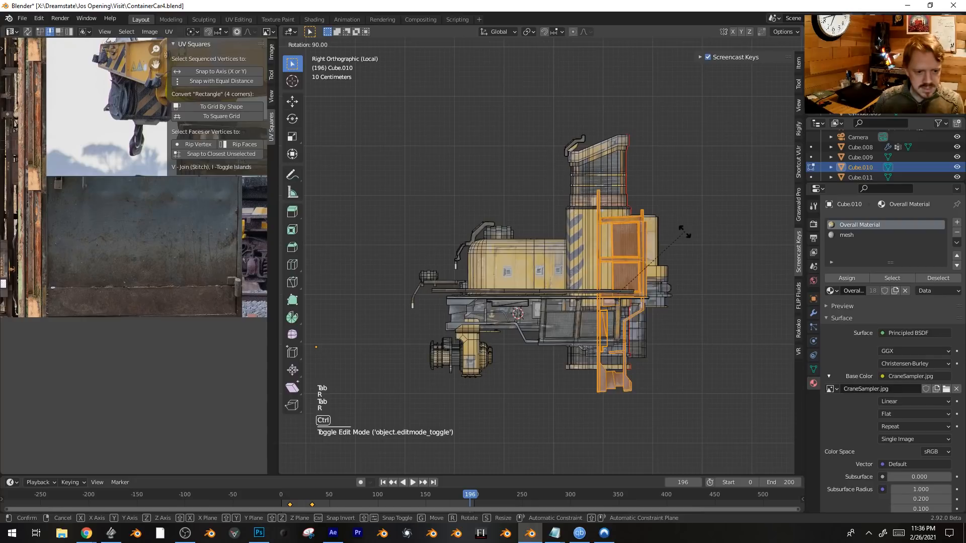
pyautogui.keyDown('ctrl'); pyautogui.click(685, 232); pyautogui.keyUp('ctrl')
# Scale the upright frame copy, move it flush against the tower's rear and raise it.
pyautogui.press('s')
pyautogui.click(714, 236)
pyautogui.press('g')
pyautogui.click(721, 237)
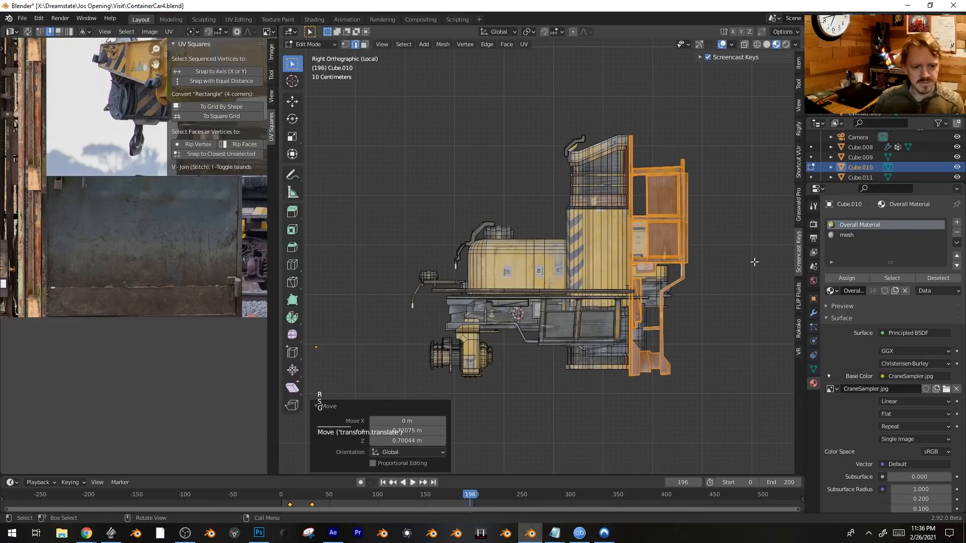
pyautogui.press('g')
pyautogui.middleClick(751, 247)
pyautogui.click(750, 239)
pyautogui.press('g')
pyautogui.click(752, 241)
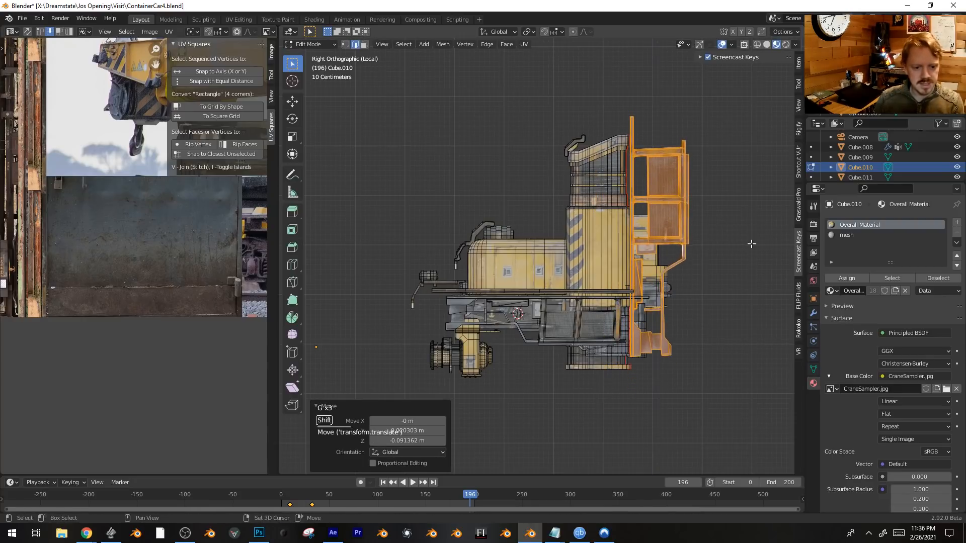
# Select the protruding tip of the copied frame's tallest post with X-ray on and lower it along Z to the tower's top.
pyautogui.keyDown('shift'); pyautogui.moveTo(751, 241); pyautogui.dragTo(712, 268, button='middle'); pyautogui.keyUp('shift')
pyautogui.scroll(-1, 590, 142)
pyautogui.scroll(2, 590, 142)
pyautogui.press('1')
pyautogui.hotkey('alt', 'a')
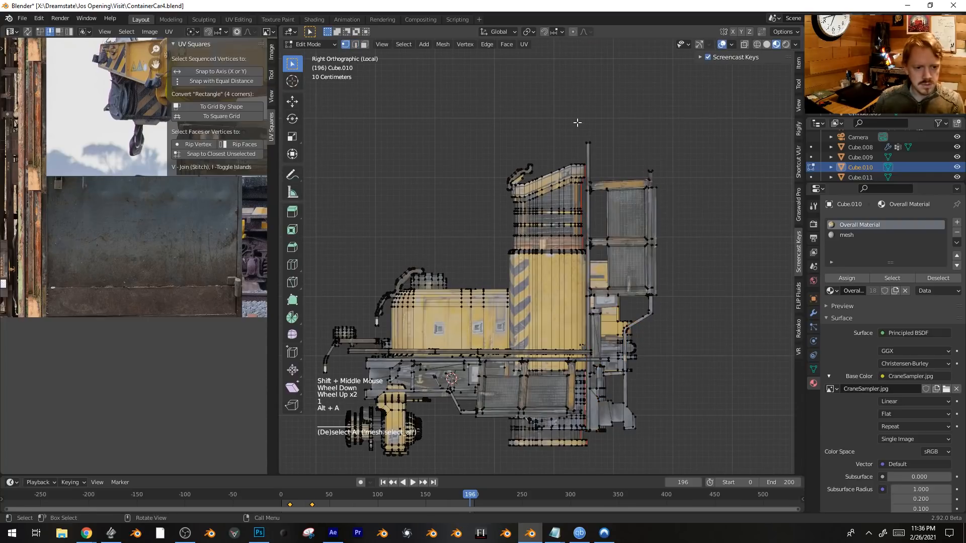
pyautogui.press('g')
pyautogui.rightClick(649, 166)
pyautogui.hotkey('alt', 'z')
pyautogui.press('b')
pyautogui.moveTo(563, 127); pyautogui.dragTo(625, 161)
pyautogui.press('g')
pyautogui.middleClick(627, 174)
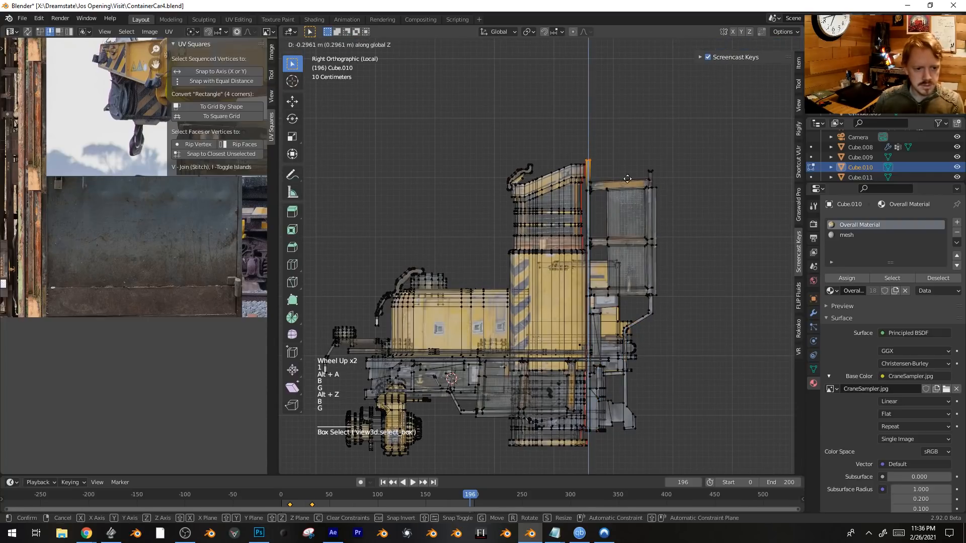
pyautogui.click(626, 175)
# Duplicate the whole rear frame, rotate the copy 180° and place it a short distance behind the crane.
pyautogui.hotkey('ctrl', 'l')
pyautogui.hotkey('alt', 'z')
pyautogui.keyDown('shift'); pyautogui.moveTo(619, 171); pyautogui.dragTo(581, 115, button='middle'); pyautogui.keyUp('shift')
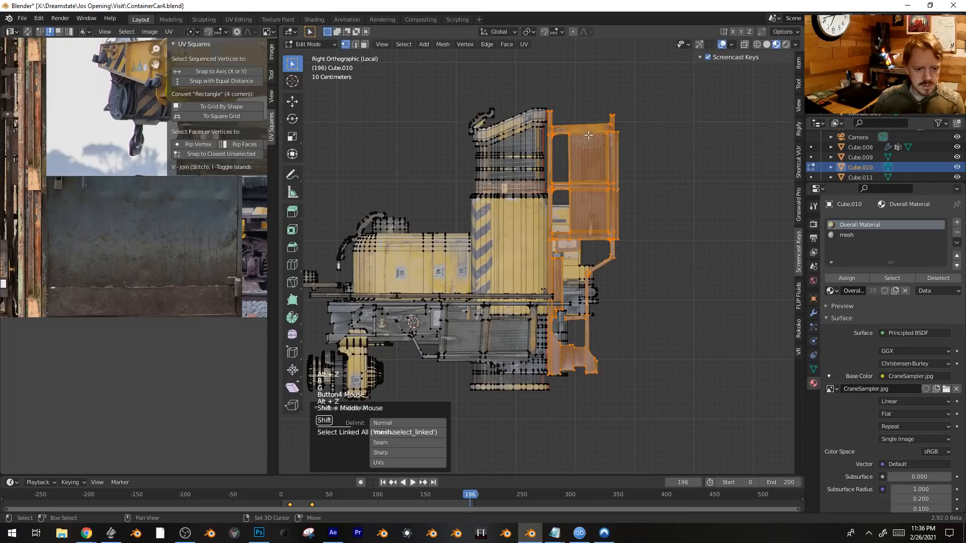
pyautogui.hotkey('shift', 'd')
pyautogui.click(668, 85)
pyautogui.press('r')
pyautogui.click(715, 184)
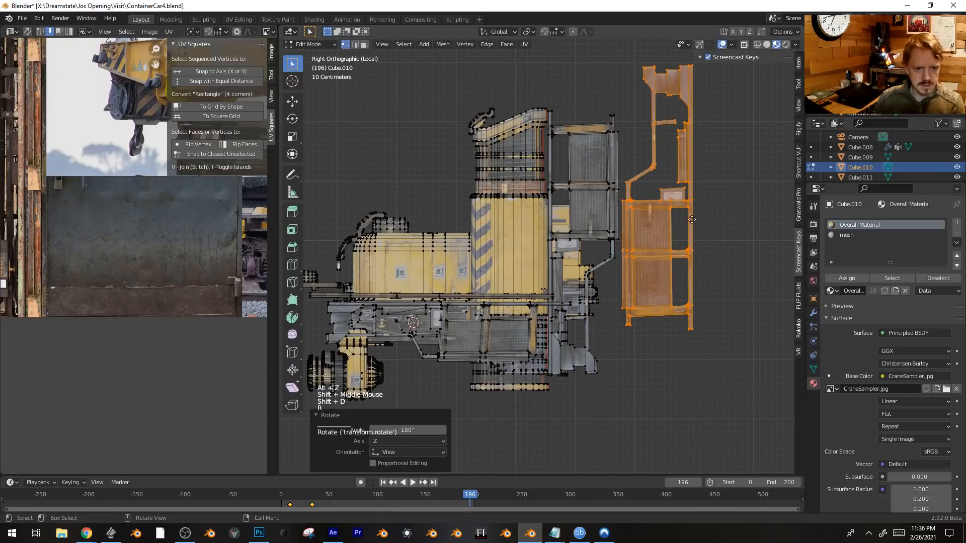
pyautogui.press('g')
pyautogui.click(648, 245)
pyautogui.press('g')
pyautogui.click(714, 201)
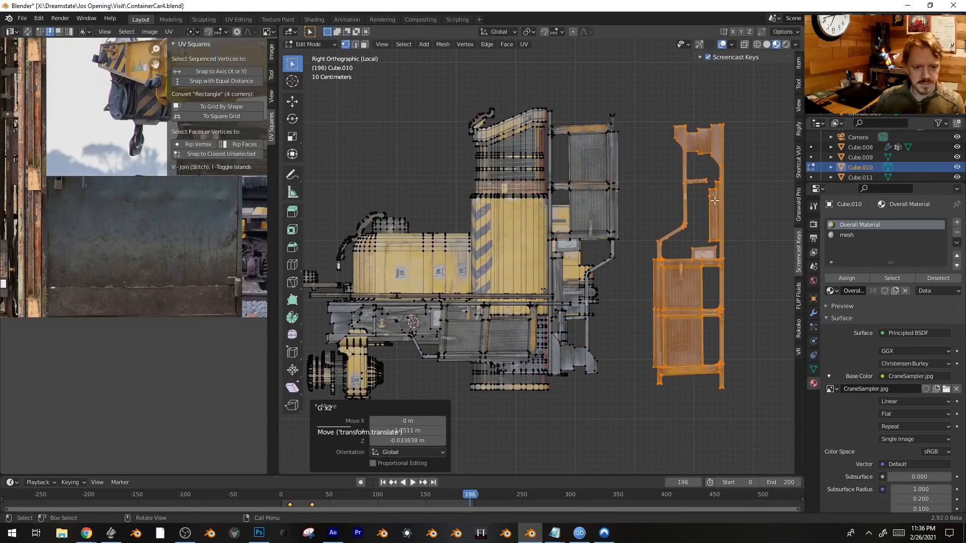
# Select the entire lower paneled section of the upside-down frame copy with X-ray on and delete its vertices.
pyautogui.keyDown('shift'); pyautogui.moveTo(722, 209); pyautogui.dragTo(670, 181, button='middle'); pyautogui.keyUp('shift')
pyautogui.hotkey('alt', 'a')
pyautogui.press('b')
pyautogui.moveTo(589, 242); pyautogui.dragTo(729, 394)
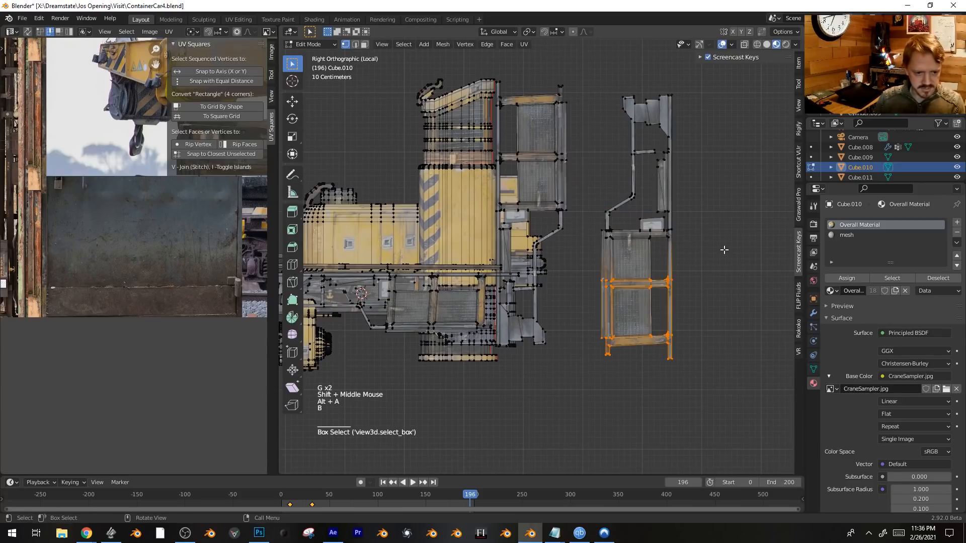
pyautogui.hotkey('alt', 'z')
pyautogui.press('b')
pyautogui.moveTo(706, 263); pyautogui.dragTo(596, 366)
pyautogui.press('x')
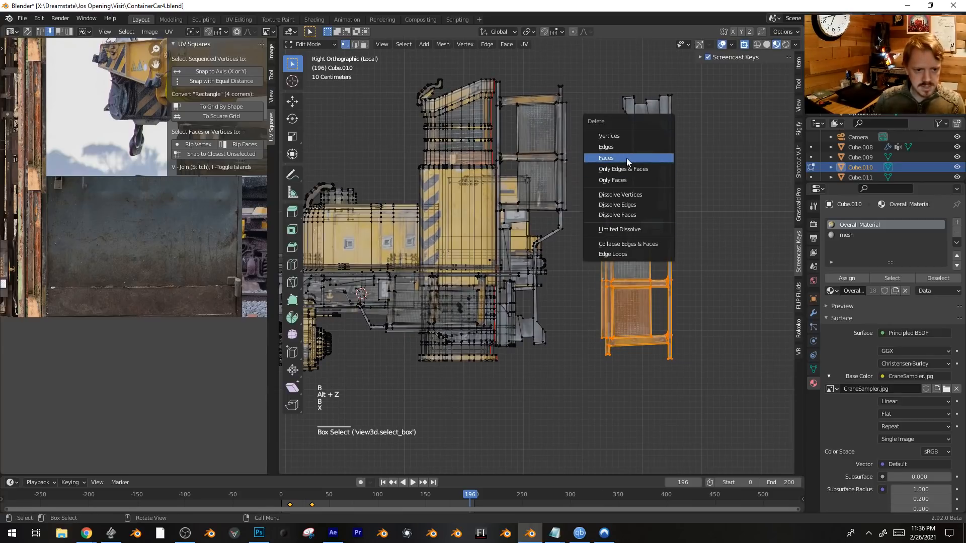
pyautogui.click(627, 132)
# Select the remaining trimmed frame piece as linked geometry and move it along Y against the rear frame.
pyautogui.press('Tab')
pyautogui.press('g')
pyautogui.press('Escape')
pyautogui.press('Tab')
pyautogui.click(686, 156)
pyautogui.hotkey('ctrl', 'l')
pyautogui.press('g')
pyautogui.click(634, 205)
pyautogui.moveTo(633, 204); pyautogui.dragTo(582, 299, button='middle')
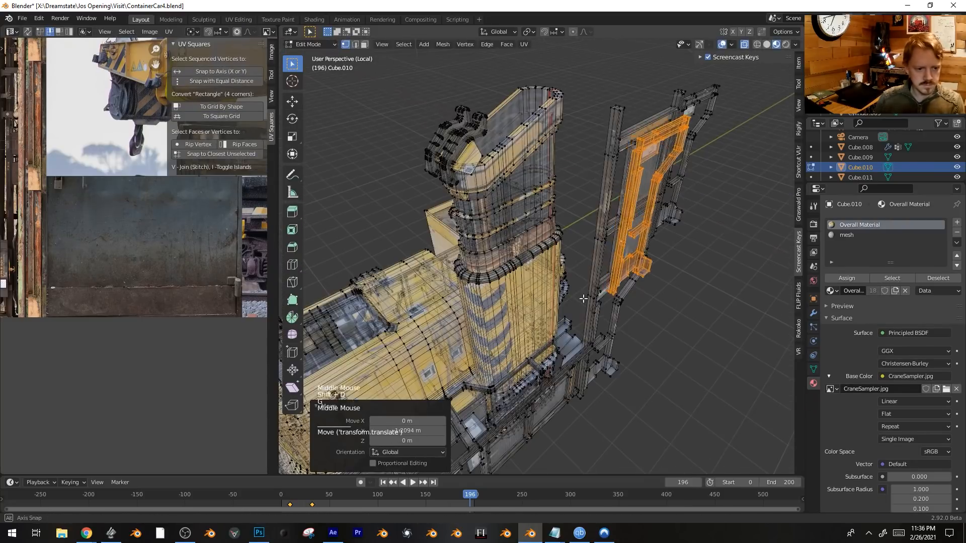
pyautogui.press('KP_1')
pyautogui.press('KP_3')
pyautogui.press('Tab')
pyautogui.hotkey('alt', 'a')
pyautogui.moveTo(523, 211); pyautogui.dragTo(584, 172, button='middle')
pyautogui.scroll(3, 584, 172)
# Rotate the assembled rear frame 90° in the side view and lower it to lie horizontally across the tower.
pyautogui.press('Tab')
pyautogui.press('KP_1')
pyautogui.press('KP_3')
pyautogui.press('r')
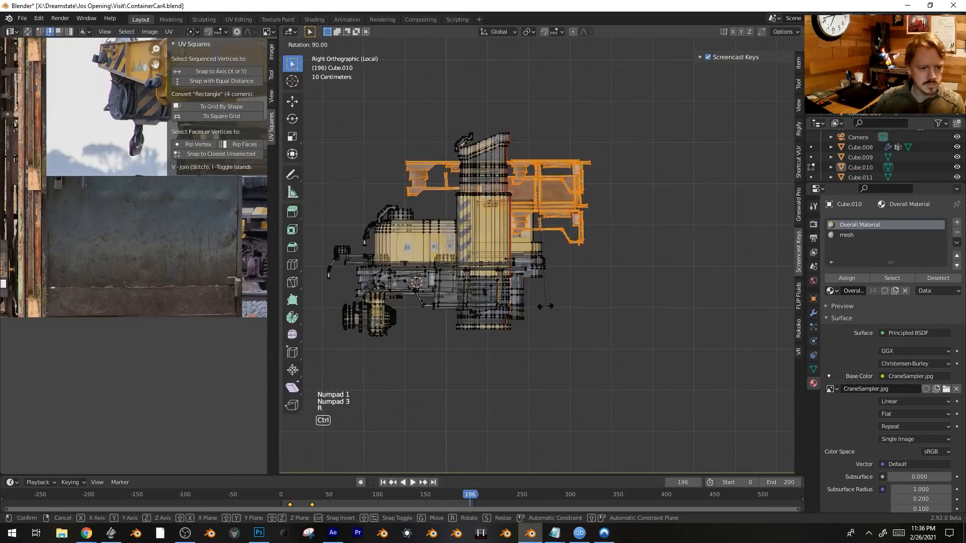
pyautogui.keyDown('ctrl'); pyautogui.click(584, 203); pyautogui.keyUp('ctrl')
pyautogui.press('g')
pyautogui.click(551, 234)
pyautogui.moveTo(551, 233); pyautogui.dragTo(495, 194, button='middle')
pyautogui.press('Tab')
pyautogui.press('Tab')
pyautogui.press('KP_1')
pyautogui.press('KP_3')
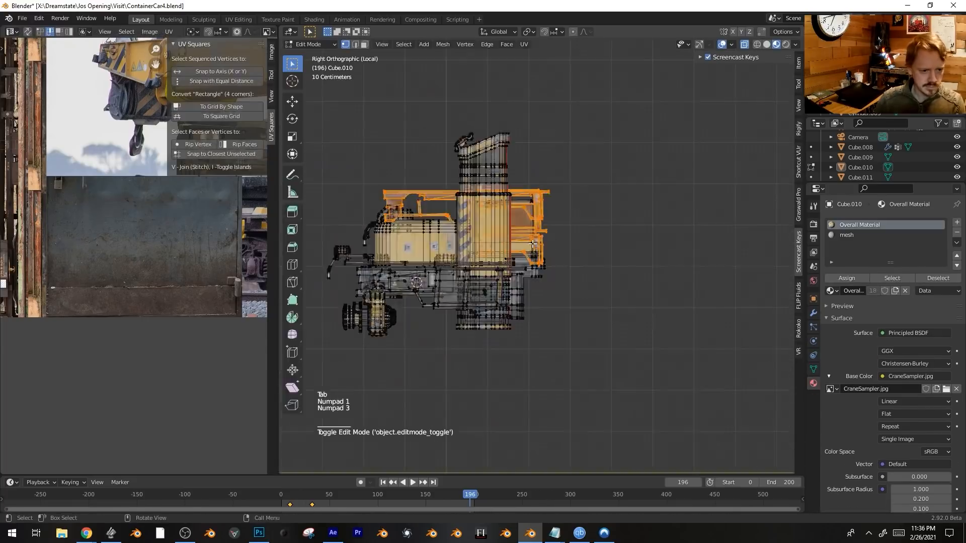
# Duplicate the horizontal frame assembly and turn the copy upright behind the crane.
pyautogui.keyDown('shift'); pyautogui.moveTo(598, 237); pyautogui.dragTo(533, 266, button='middle'); pyautogui.keyUp('shift')
pyautogui.hotkey('shift', 'd')
pyautogui.press('r')
# Select the lower part of the upright frame copy with X-ray and scale it along Y.
pyautogui.press('b')
pyautogui.moveTo(656, 282); pyautogui.dragTo(628, 277)
pyautogui.press('b')
pyautogui.press('s')
pyautogui.press('y')
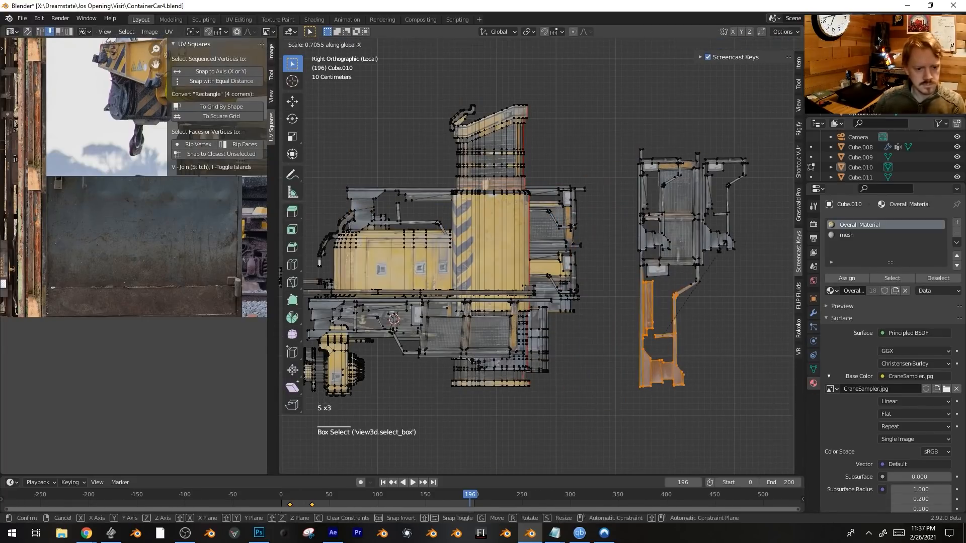
pyautogui.hotkey('alt', 'z')
pyautogui.press('b')
pyautogui.moveTo(690, 274); pyautogui.dragTo(626, 400)
pyautogui.press('s')
pyautogui.press('y')
# Select the whole upright frame copy and separate it into its own object.
pyautogui.press('Tab')
pyautogui.click(676, 264)
pyautogui.press('Tab')
pyautogui.press('b')
pyautogui.moveTo(621, 133); pyautogui.dragTo(769, 402)
pyautogui.moveTo(757, 143); pyautogui.dragTo(703, 257)
pyautogui.moveTo(699, 241); pyautogui.dragTo(688, 201, button='middle')
pyautogui.press('Tab')
# Set the separated frame object's origin to its geometry.
pyautogui.click(691, 221)
pyautogui.press('KP_1')
pyautogui.press('KP_3')
pyautogui.rightClick(692, 185)
pyautogui.moveTo(691, 184)
pyautogui.click(744, 196)
# Move the separated frame object up and away behind the crane in the side view.
pyautogui.scroll(3, 689, 201)
pyautogui.scroll(-3, 689, 202)
pyautogui.moveTo(689, 194); pyautogui.dragTo(656, 176, button='middle')
pyautogui.moveTo(652, 216); pyautogui.dragTo(641, 188, button='middle')
pyautogui.scroll(-4, 649, 183)
pyautogui.press('KP_1')
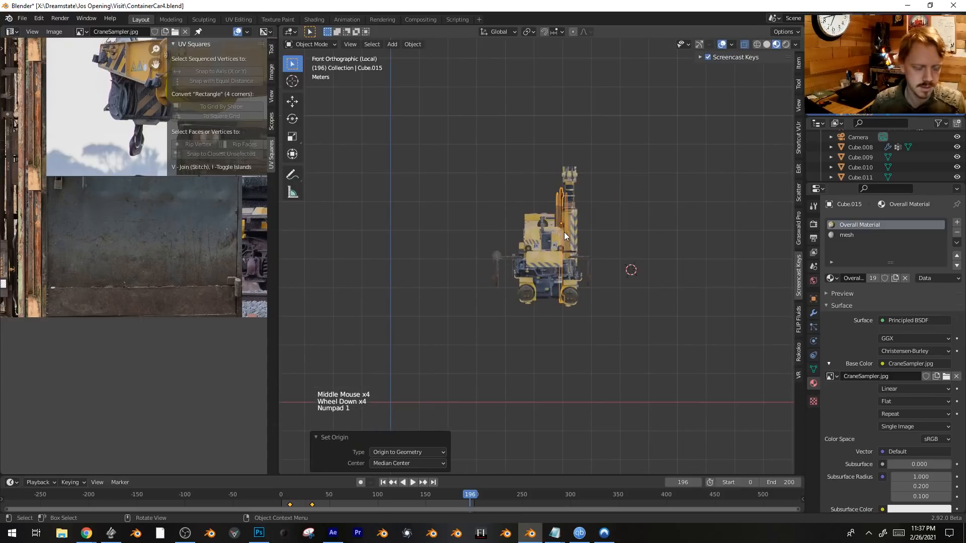
pyautogui.press('KP_3')
pyautogui.press('g')
pyautogui.click(699, 120)
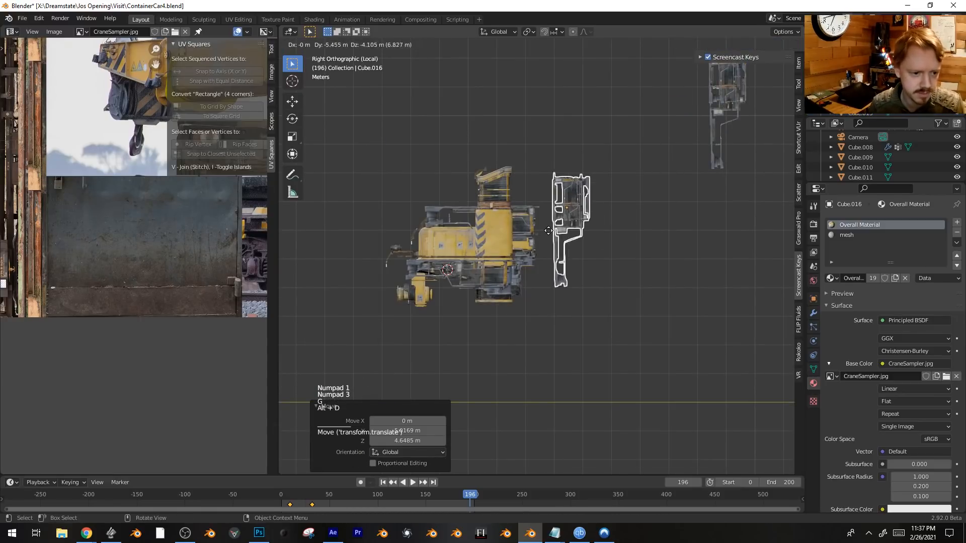
# Bring a linked copy of the frame to the tower, scale it to 0.664 and fit it against the upper rear.
pyautogui.scroll(3, 566, 244)
pyautogui.press('g')
pyautogui.press('s')
pyautogui.click(565, 123)
pyautogui.press('g')
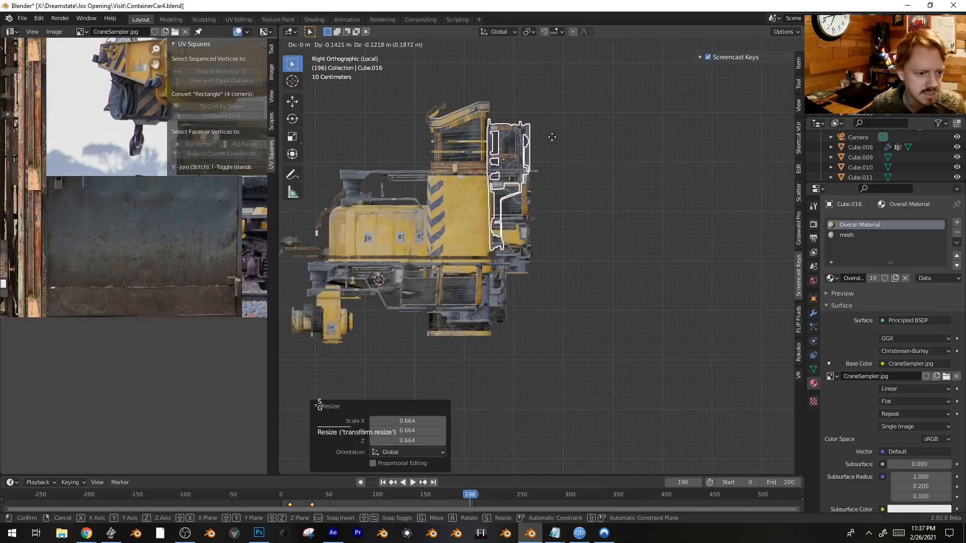
pyautogui.click(550, 118)
# Shift the small frame copy along X onto the back of the tower and join it to the crane body.
pyautogui.moveTo(534, 165); pyautogui.dragTo(576, 210, button='middle')
pyautogui.press('g')
pyautogui.press('x')
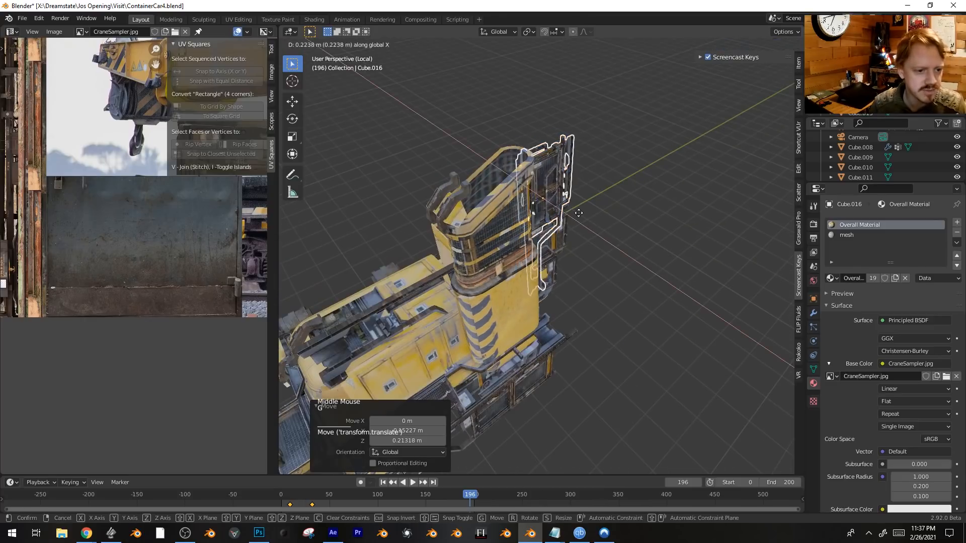
pyautogui.keyDown('shift'); pyautogui.click(582, 219); pyautogui.keyUp('shift')
pyautogui.keyDown('shift'); pyautogui.click(502, 270); pyautogui.keyUp('shift')
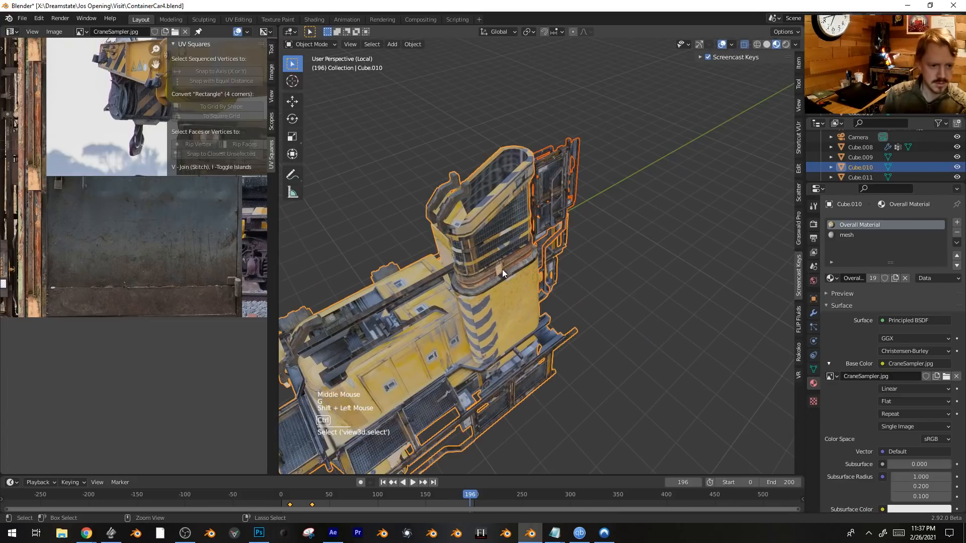
pyautogui.hotkey('ctrl', 'j')
pyautogui.hotkey('alt', 'a')
# Leave local view, bring the stored frame object beside the large yellow arms and rotate it, including about Y.
pyautogui.scroll(-5, 622, 221)
pyautogui.moveTo(621, 225); pyautogui.dragTo(655, 149, button='middle')
pyautogui.press('KP_Divide')
pyautogui.press('KP_7')
pyautogui.press('g')
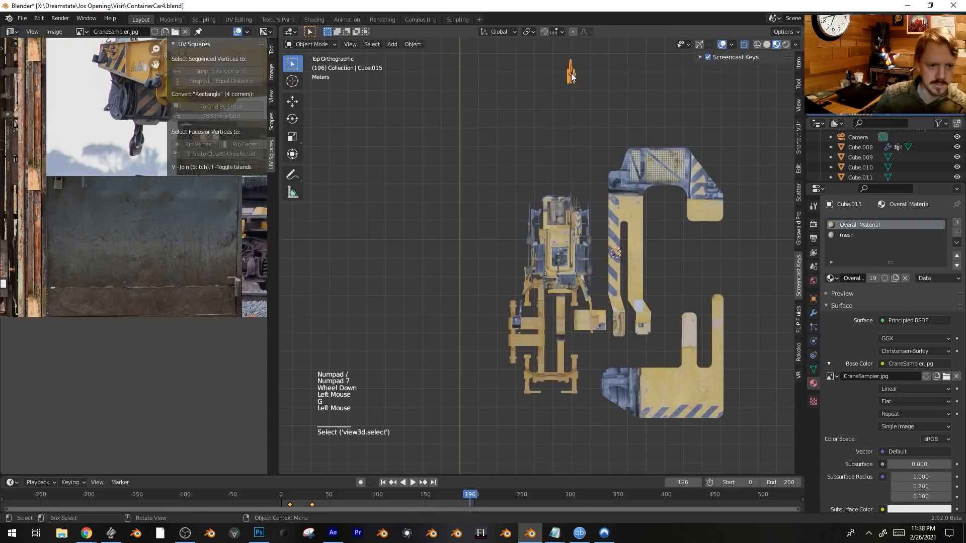
pyautogui.click(566, 242)
pyautogui.moveTo(565, 242); pyautogui.dragTo(673, 302, button='middle')
pyautogui.press('r')
pyautogui.click(654, 322)
pyautogui.press('r')
pyautogui.press('y')
pyautogui.click(649, 312)
# Move the frame detail along Z and Y so it lies against the upper hooked arm.
pyautogui.press('g')
pyautogui.press('z')
pyautogui.click(638, 227)
pyautogui.press('g')
pyautogui.press('y')
pyautogui.moveTo(639, 226); pyautogui.dragTo(719, 188, button='middle')
pyautogui.click(624, 202)
pyautogui.hotkey('alt', 'a')
pyautogui.scroll(-1, 645, 224)
pyautogui.click(648, 222)
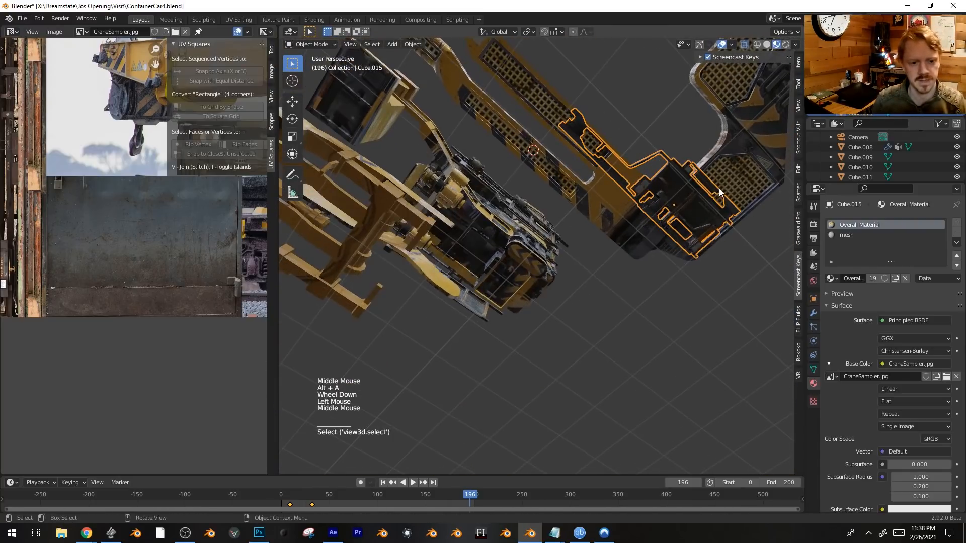
# Make a linked copy of the frame detail offset along Z and join one of the details to the upper arm.
pyautogui.hotkey('alt', 'd')
pyautogui.press('z')
pyautogui.click(686, 174)
pyautogui.moveTo(686, 174); pyautogui.dragTo(682, 205, button='middle')
pyautogui.click(700, 205)
pyautogui.keyDown('shift'); pyautogui.click(733, 187); pyautogui.keyUp('shift')
pyautogui.hotkey('ctrl', 'j')
pyautogui.hotkey('alt', 'a')
# Move the remaining frame copy toward the lower arm in the top view and rotate it -90°.
pyautogui.click(721, 288)
pyautogui.scroll(-3, 720, 287)
pyautogui.moveTo(602, 243); pyautogui.dragTo(607, 303, button='middle')
pyautogui.press('KP_7')
pyautogui.press('g')
pyautogui.click(658, 469)
pyautogui.keyDown('shift'); pyautogui.moveTo(684, 446); pyautogui.dragTo(673, 321, button='middle'); pyautogui.keyUp('shift')
pyautogui.press('r')
pyautogui.click(695, 175)
pyautogui.scroll(2, 668, 276)
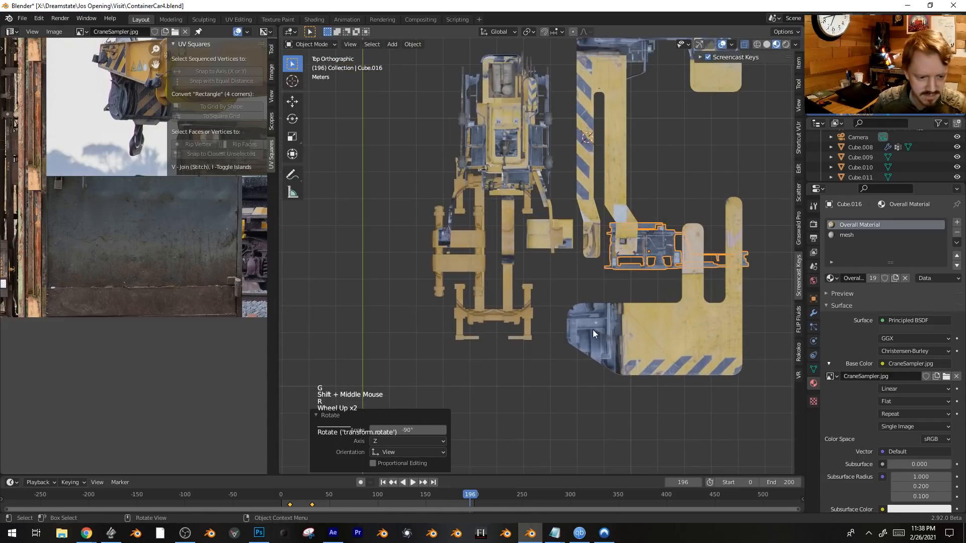
# Place the frame copy over the dark end of the lower arm and raise it about 3.71 m along Z.
pyautogui.press('g')
pyautogui.click(603, 371)
pyautogui.moveTo(605, 370); pyautogui.dragTo(663, 300, button='middle')
pyautogui.press('g')
pyautogui.press('z')
pyautogui.click(655, 237)
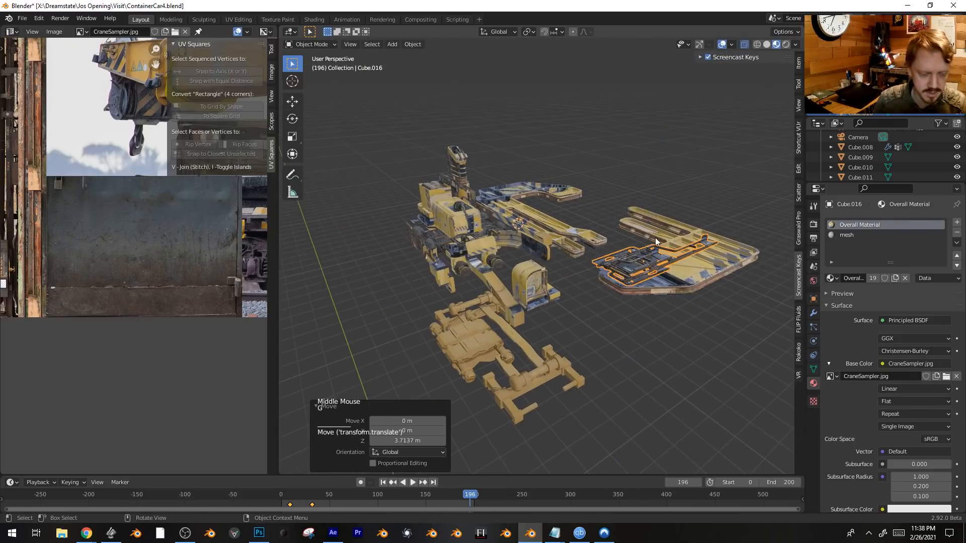
# Scale the frame detail along Y in the top view and reposition it over the lower arm.
pyautogui.press('KP_7')
pyautogui.press('s')
pyautogui.press('y')
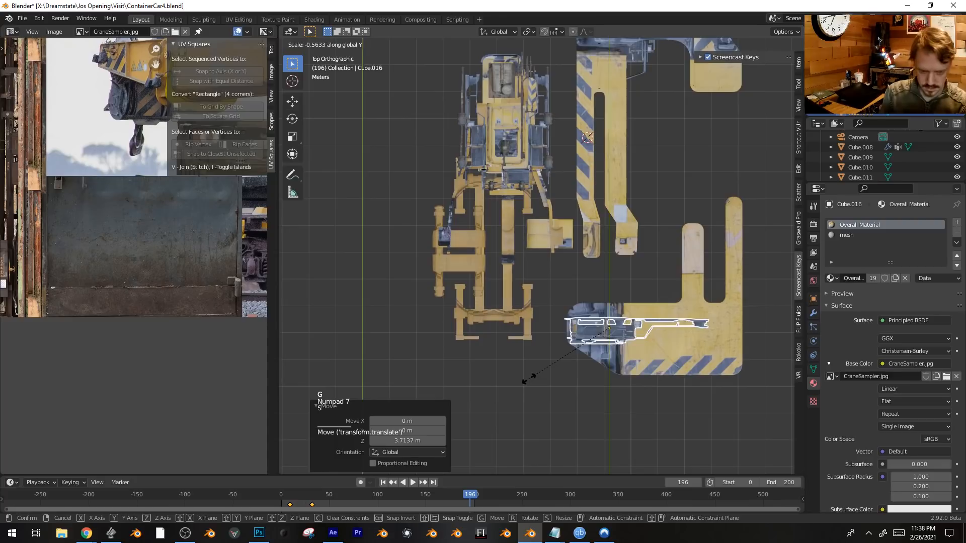
pyautogui.click(569, 318)
pyautogui.press('g')
pyautogui.click(642, 327)
# Fine-tune the rotation and position of the frame detail on the lower arm and deselect everything.
pyautogui.press('r')
pyautogui.click(722, 347)
pyautogui.press('g')
pyautogui.click(719, 348)
pyautogui.press('r')
pyautogui.click(709, 348)
pyautogui.moveTo(699, 345); pyautogui.dragTo(618, 249, button='middle')
pyautogui.hotkey('alt', 'a')
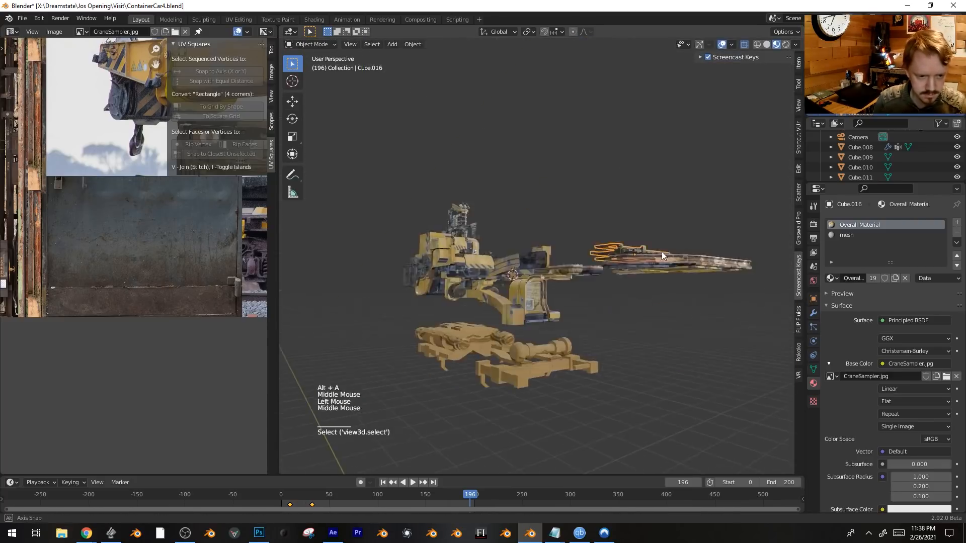
# Try a new position for the frame detail on the long arm and undo the recent changes.
pyautogui.click(617, 251)
pyautogui.press('g')
pyautogui.click(674, 282)
pyautogui.hotkey('ctrl', 'z')
pyautogui.hotkey('ctrl', 'z')
pyautogui.hotkey('ctrl', 'z')
pyautogui.hotkey('ctrl', 'z')
pyautogui.hotkey('ctrl', 'z')
pyautogui.hotkey('ctrl', 'z')
pyautogui.hotkey('ctrl', 'z')
pyautogui.hotkey('ctrl', 'z')
pyautogui.hotkey('ctrl', 'z')
pyautogui.hotkey('ctrl', 'z')
# Shift parts of the frame detail's mesh along X in the top view and deselect everything.
pyautogui.click(603, 355)
pyautogui.scroll(-2, 602, 355)
pyautogui.click(593, 332)
pyautogui.moveTo(603, 355); pyautogui.dragTo(719, 298, button='middle')
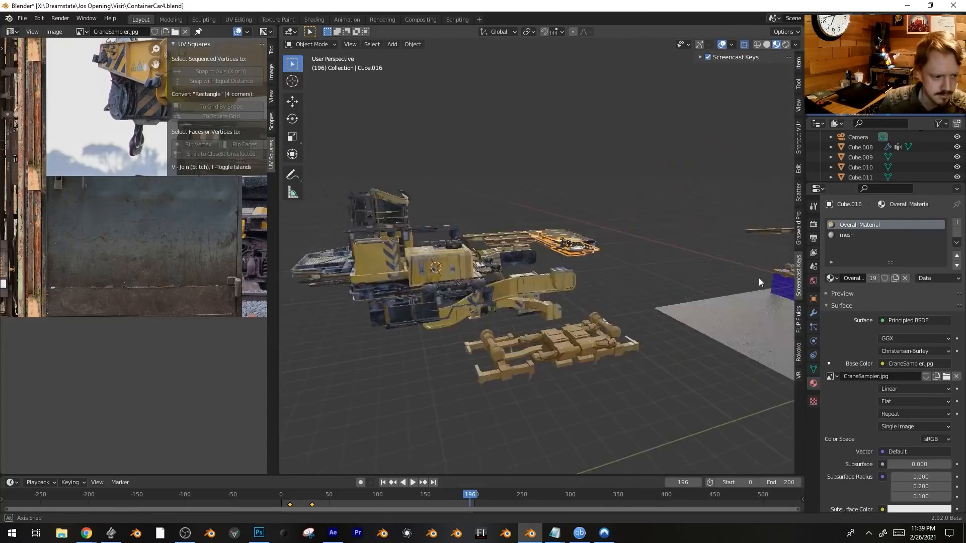
pyautogui.scroll(2, 719, 297)
pyautogui.press('KP_7')
pyautogui.press('Tab')
pyautogui.click(567, 349)
pyautogui.press('g')
pyautogui.press('x')
pyautogui.click(566, 349)
pyautogui.press('g')
pyautogui.press('x')
pyautogui.click(428, 240)
pyautogui.press('Tab')
pyautogui.hotkey('alt', 'a')
# Clear the detail piece's rotation, and rotate and move it in the side view.
pyautogui.moveTo(566, 347); pyautogui.dragTo(722, 232, button='middle')
pyautogui.hotkey('alt', 'r')
pyautogui.press('KP_1')
pyautogui.press('KP_3')
pyautogui.press('r')
pyautogui.click(584, 104)
pyautogui.press('g')
pyautogui.moveTo(584, 201); pyautogui.dragTo(499, 195, button='middle')
# Scale and rotate the detail piece in the back view and deselect it.
pyautogui.click(645, 328)
pyautogui.press('ctrl+KP_1')
pyautogui.press('s')
pyautogui.click(649, 261)
pyautogui.press('ctrl+KP_1')
pyautogui.press('r')
pyautogui.hotkey('alt', 'a')
# Join the two neighbouring detail pieces into one object and deselect it.
pyautogui.click(596, 201)
pyautogui.keyDown('shift'); pyautogui.click(581, 223); pyautogui.keyUp('shift')
pyautogui.hotkey('ctrl', 'j')
pyautogui.hotkey('alt', 'a')
# Reveal all hidden parts of the crane scene and delete the unneeded object.
pyautogui.scroll(-3, 626, 277)
pyautogui.scroll(4, 523, 211)
pyautogui.hotkey('alt', 'h')
pyautogui.hotkey('alt', 'a')
pyautogui.click(575, 287)
pyautogui.press('x')
pyautogui.click(575, 248)
# Switch the viewport to rendered shading and examine the crane's arms, tower and undercarriage from several angles.
pyautogui.hotkey('shift', 'z')
pyautogui.moveTo(576, 248)
pyautogui.mouseDown(button='middle')
pyautogui.moveTo(644, 248)
pyautogui.moveTo(635, 225)
pyautogui.moveTo(663, 225)
pyautogui.mouseUp(button='middle')
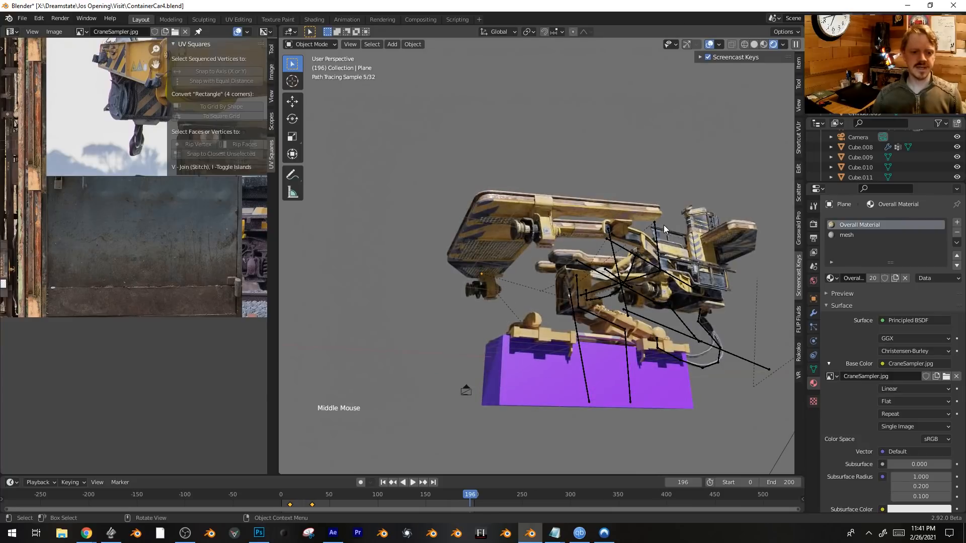
pyautogui.scroll(-2, 669, 225)
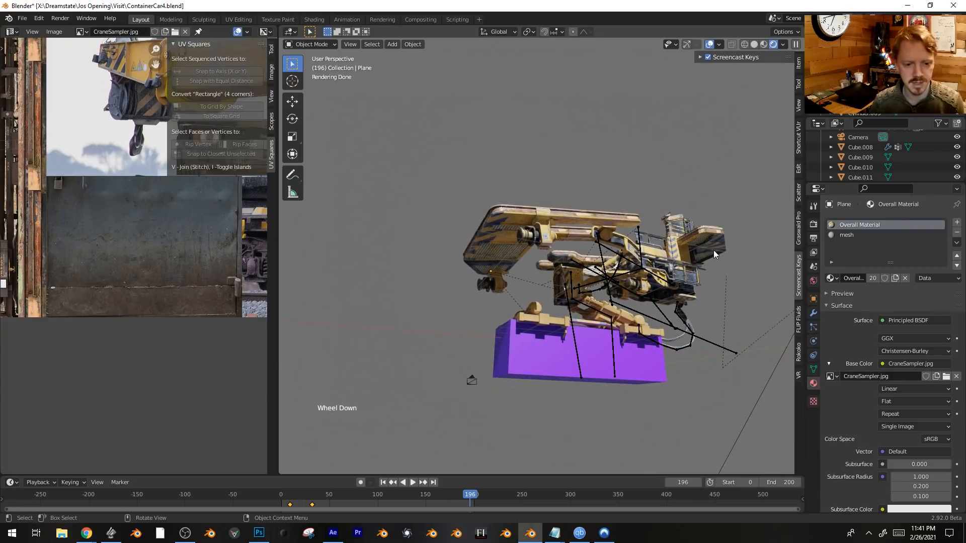
pyautogui.scroll(2, 615, 262)
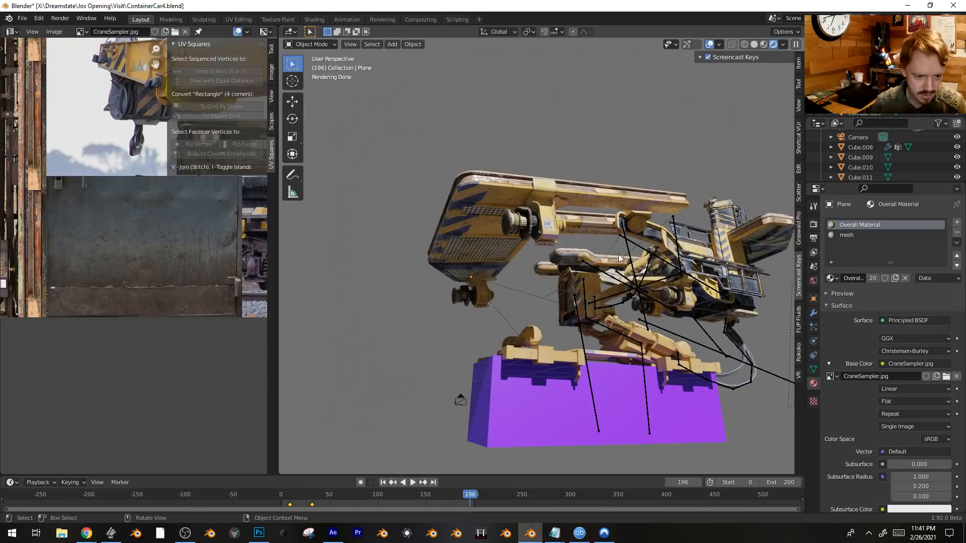
pyautogui.moveTo(758, 256); pyautogui.dragTo(661, 217, button='middle')
pyautogui.scroll(-3, 661, 216)
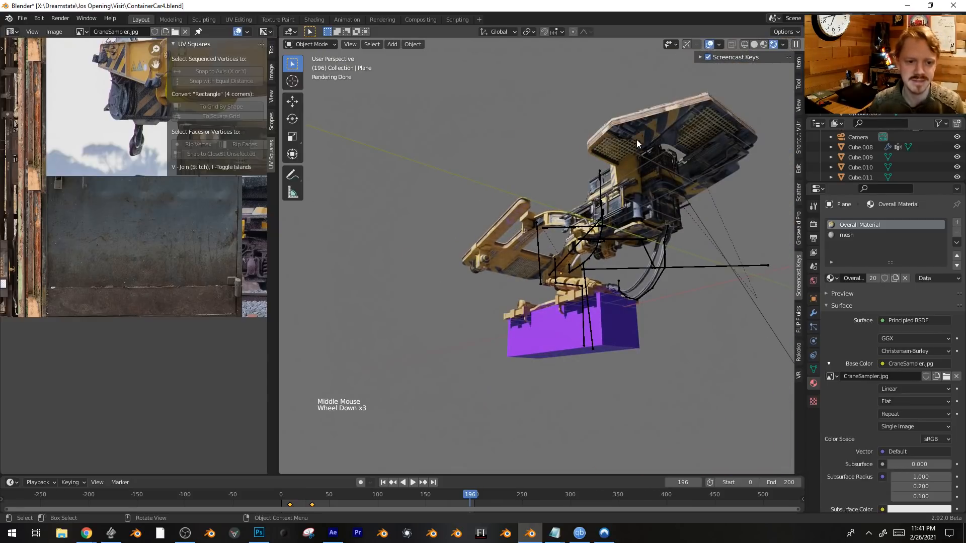
pyautogui.moveTo(508, 209); pyautogui.dragTo(614, 242, button='middle')
# Hide the viewport overlays and examine the rendered crane from the side, above and beneath the large arm.
pyautogui.hotkey('shift', 'alt', 'z')
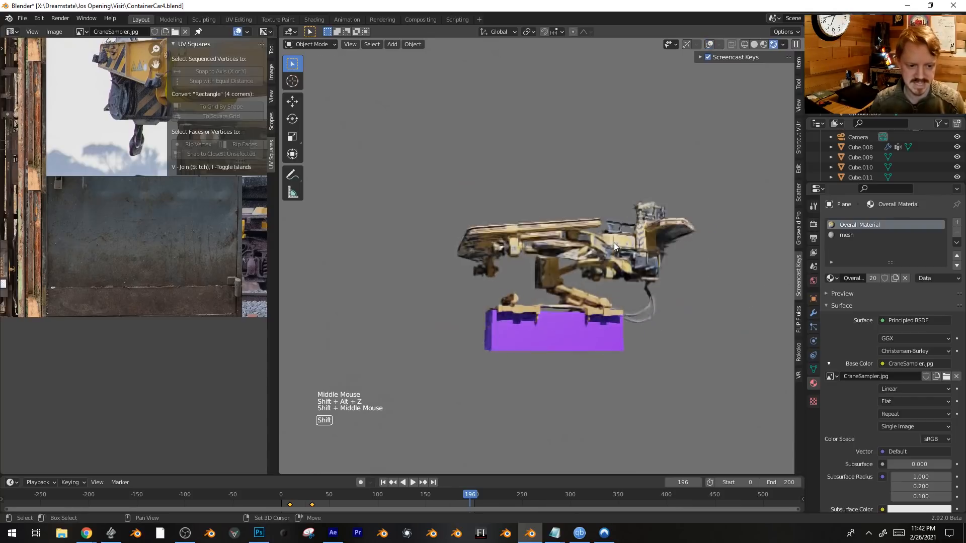
pyautogui.scroll(2, 608, 288)
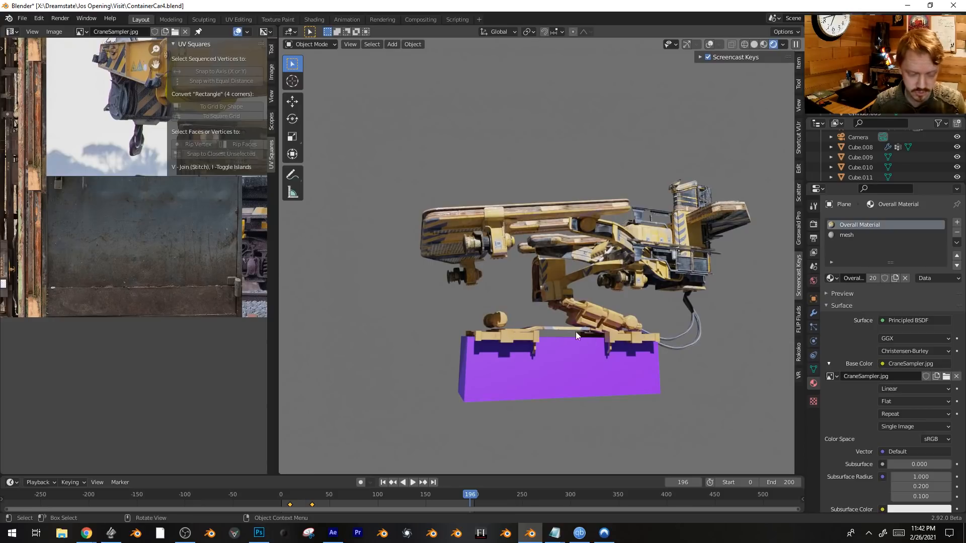
pyautogui.moveTo(696, 236); pyautogui.dragTo(764, 206, button='middle')
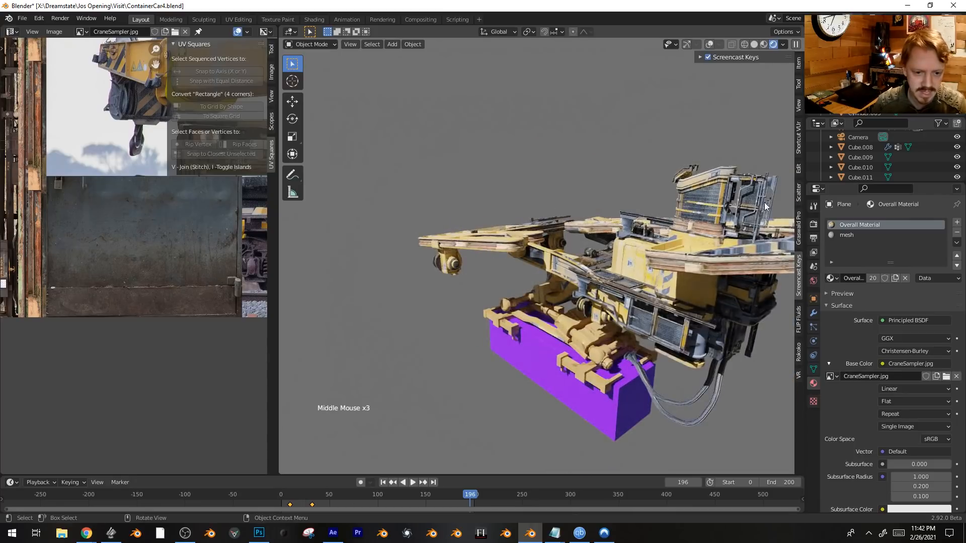
pyautogui.moveTo(568, 325); pyautogui.dragTo(610, 304, button='middle')
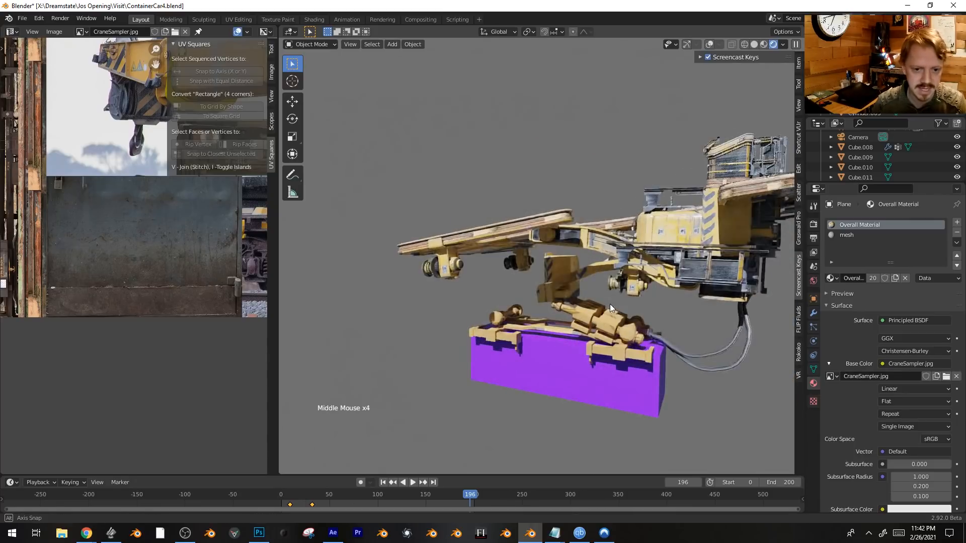
pyautogui.scroll(-1, 761, 173)
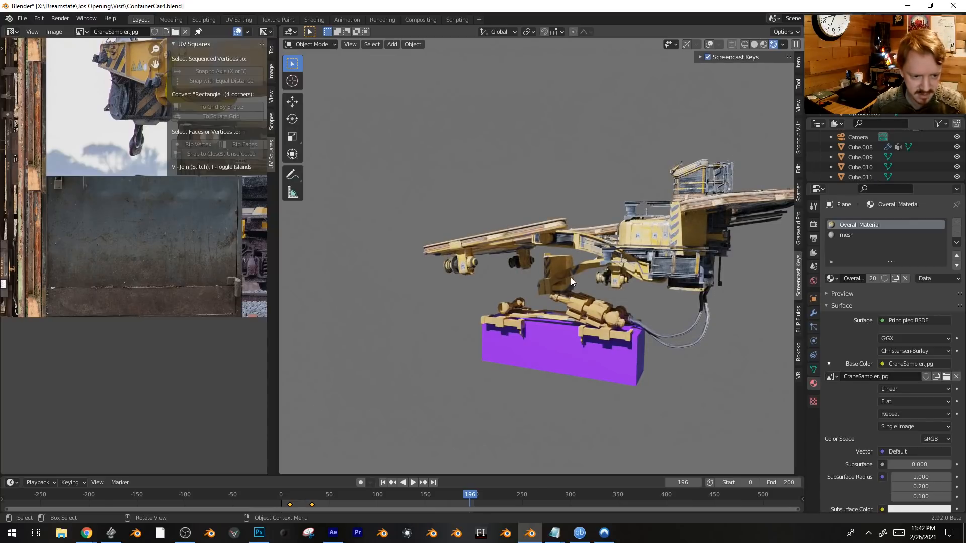
pyautogui.moveTo(577, 294); pyautogui.dragTo(618, 288, button='middle')
pyautogui.scroll(4, 605, 299)
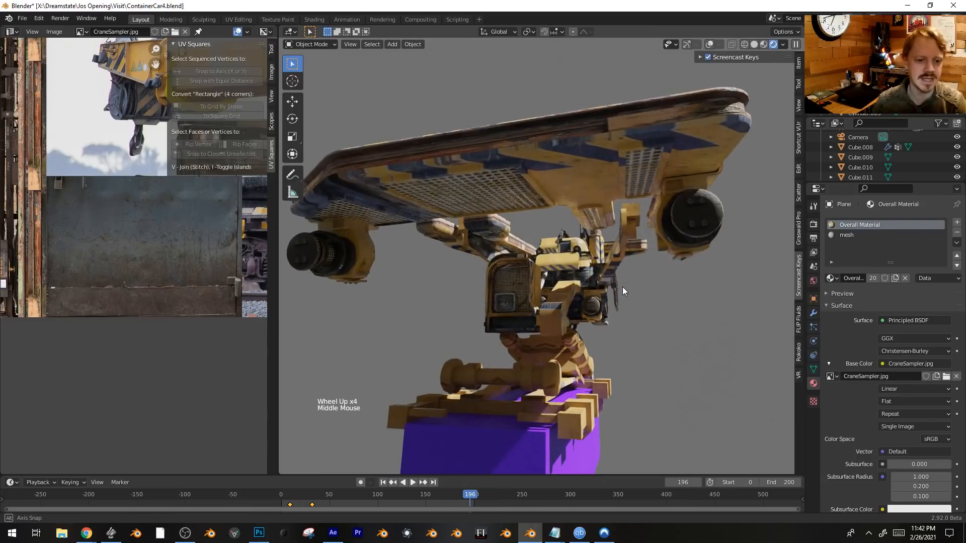